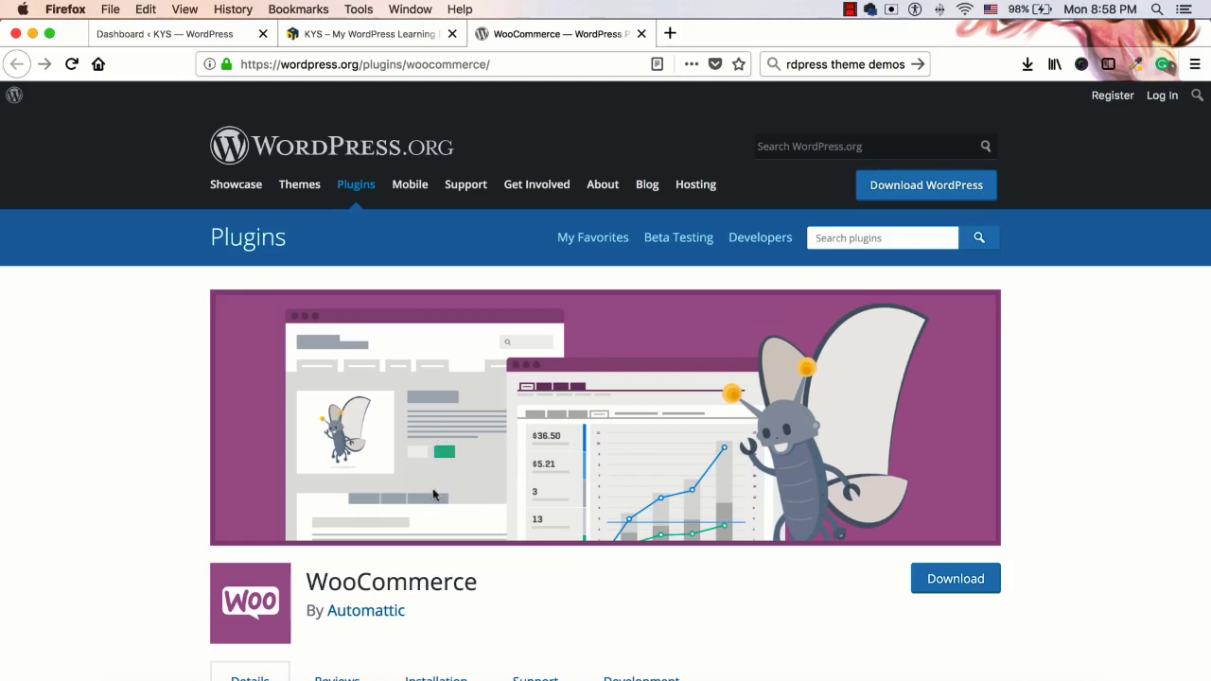
Step: Switch to the KYS site's admin dashboard and open its page for adding new plugins
{"action": "left_click", "coordinate": [165, 33]}
{"action": "scroll", "coordinate": [82, 337], "scroll_direction": "down", "scroll_amount": 3}
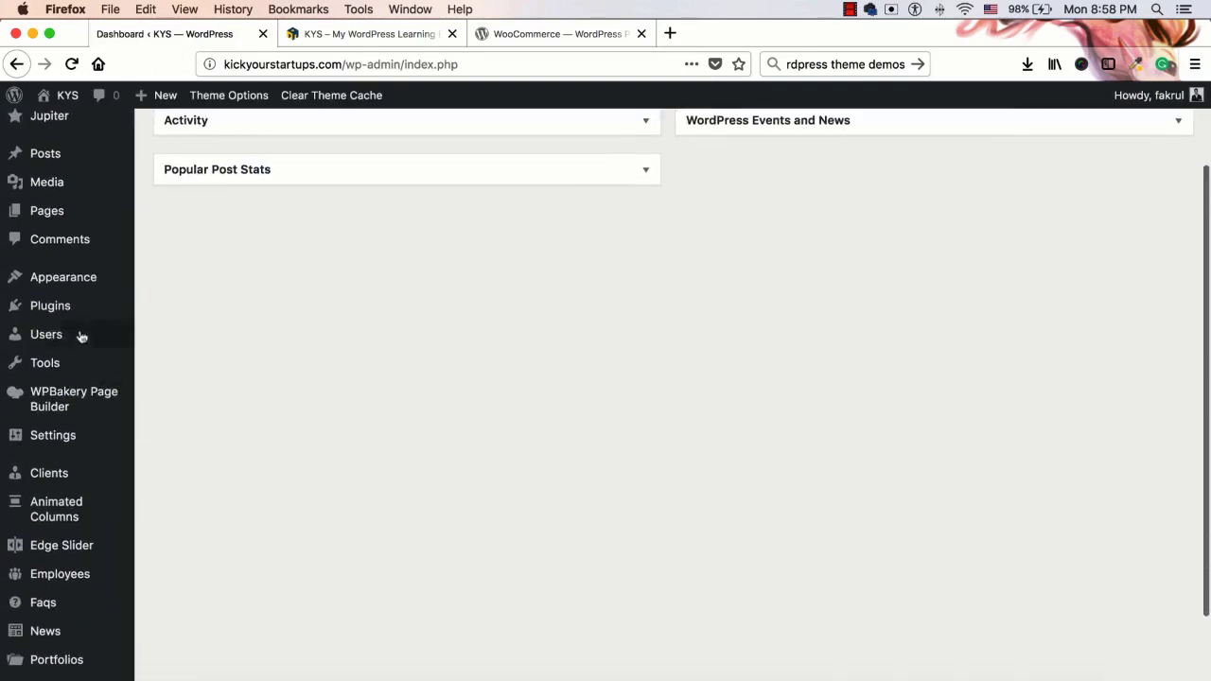
{"action": "mouse_move", "coordinate": [61, 310]}
{"action": "left_click", "coordinate": [177, 337]}
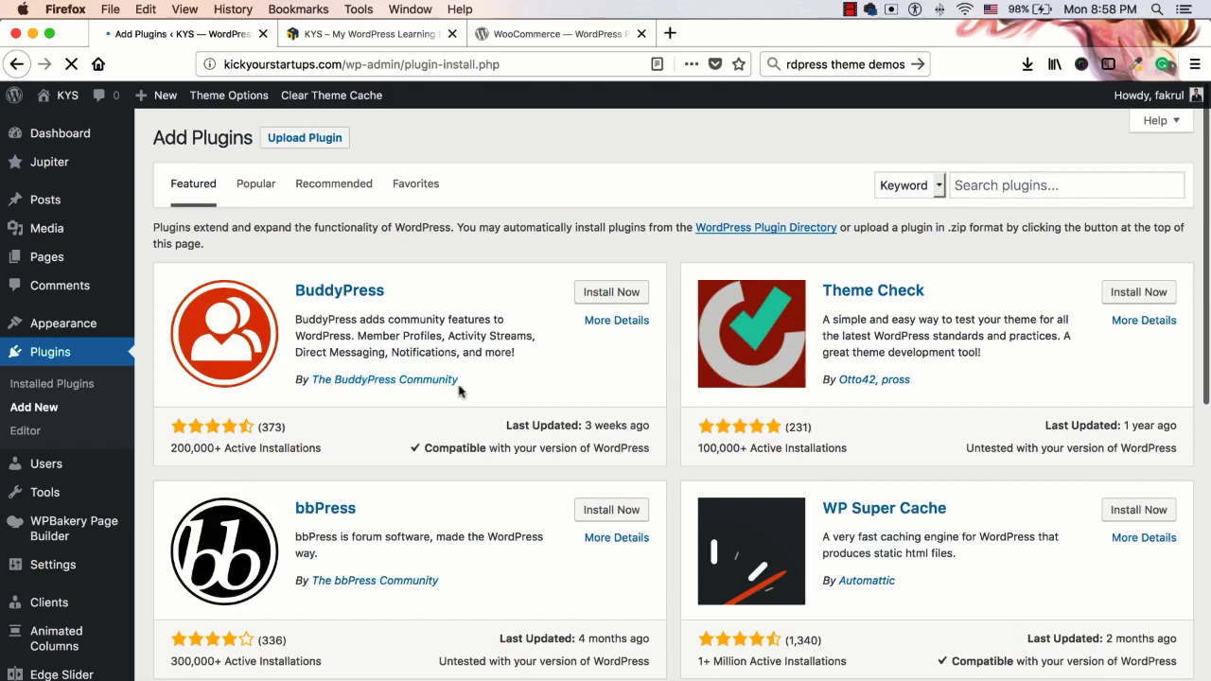
{"action": "scroll", "coordinate": [642, 429], "scroll_direction": "down", "scroll_amount": 5}
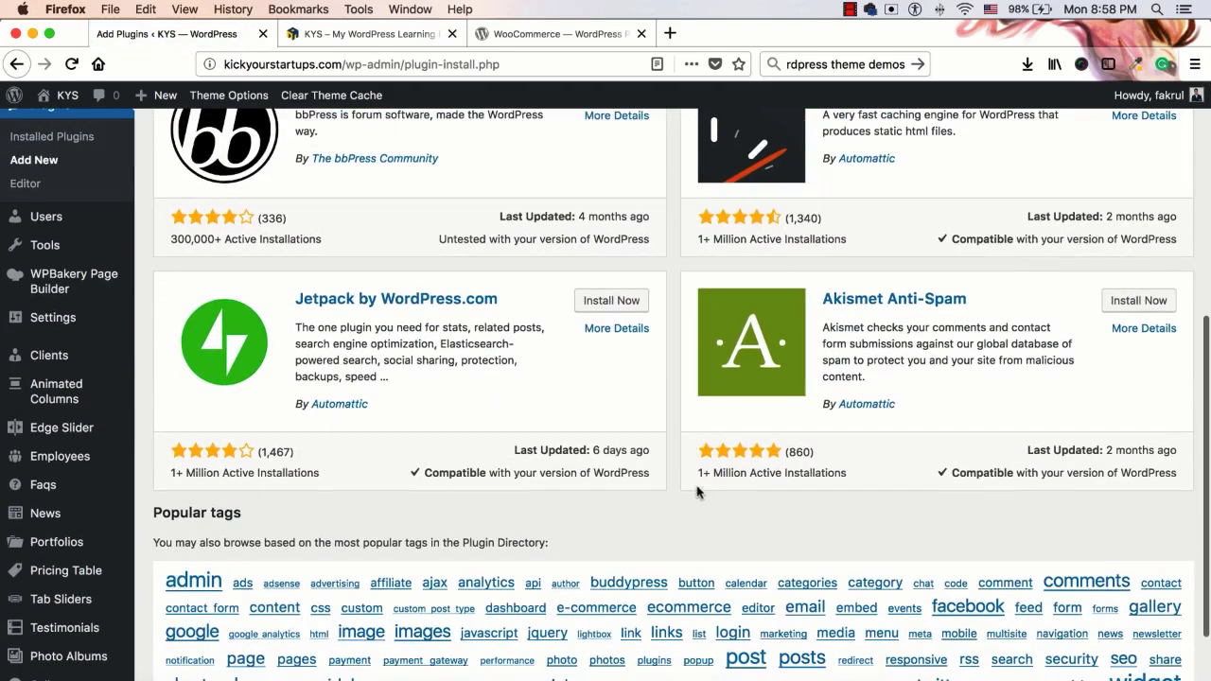
{"action": "scroll", "coordinate": [687, 485], "scroll_direction": "up", "scroll_amount": 5}
Step: Find the WooCommerce plugin by Automattic with the search term woocommerce, and install and activate it
{"action": "left_click", "coordinate": [980, 189]}
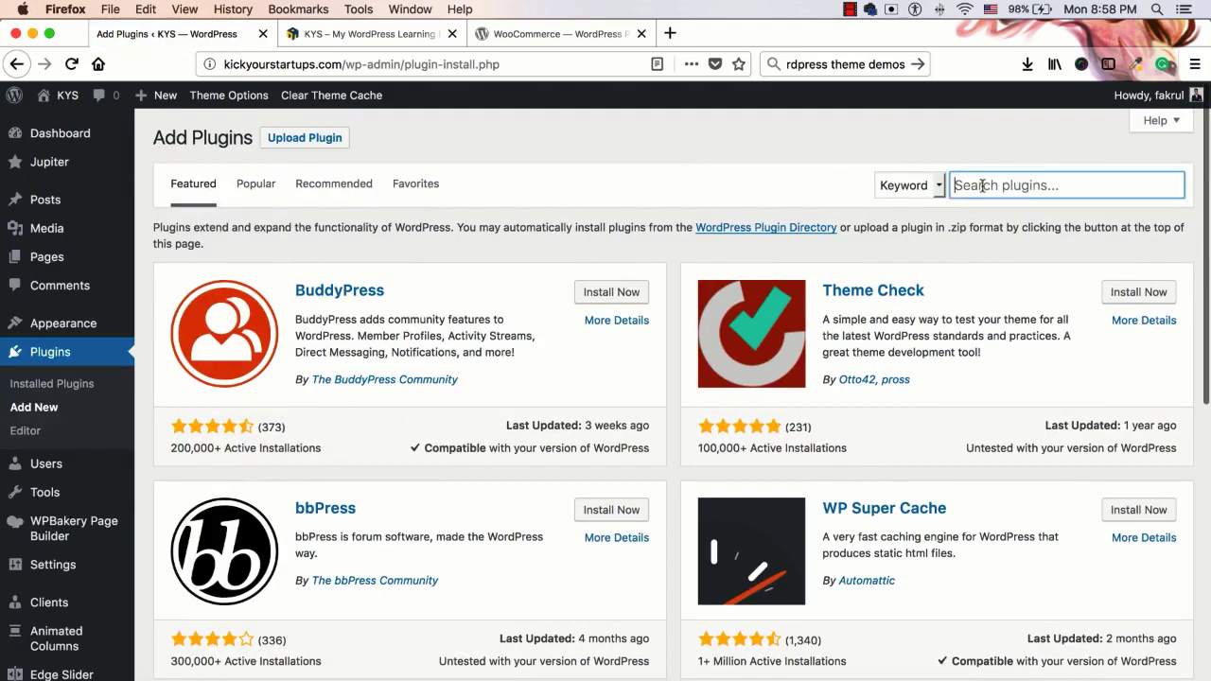
{"action": "type", "text": "woocommerce"}
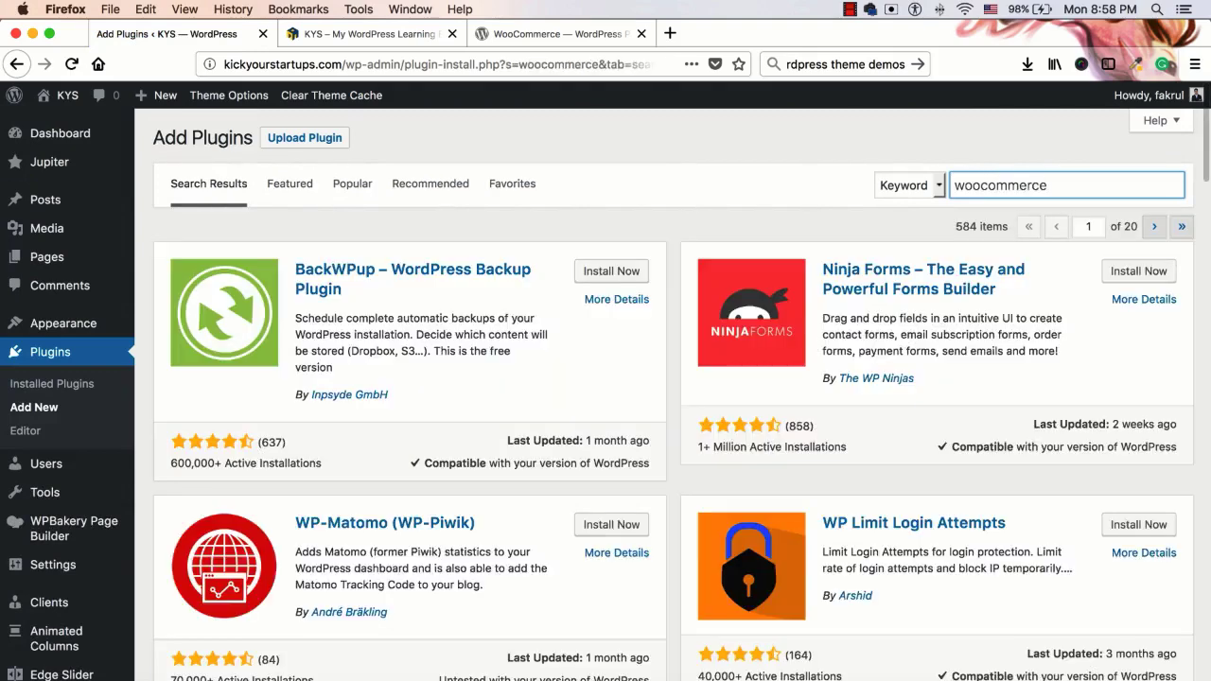
{"action": "key", "text": "Return"}
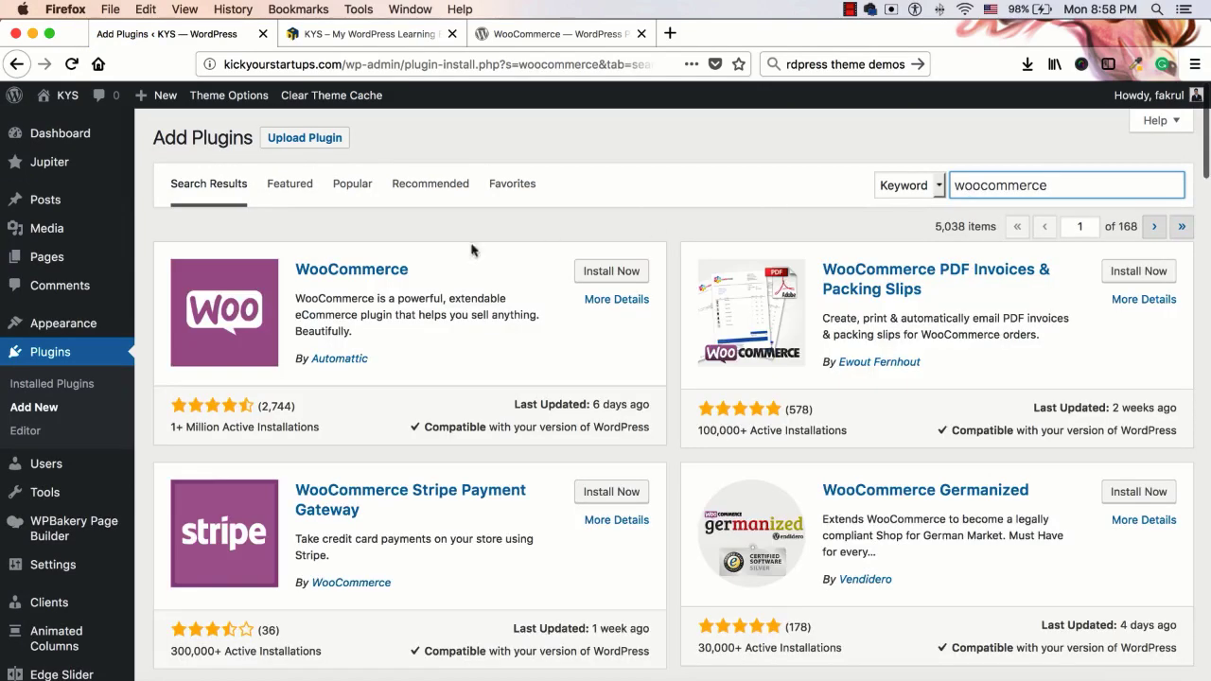
{"action": "left_click", "coordinate": [615, 276]}
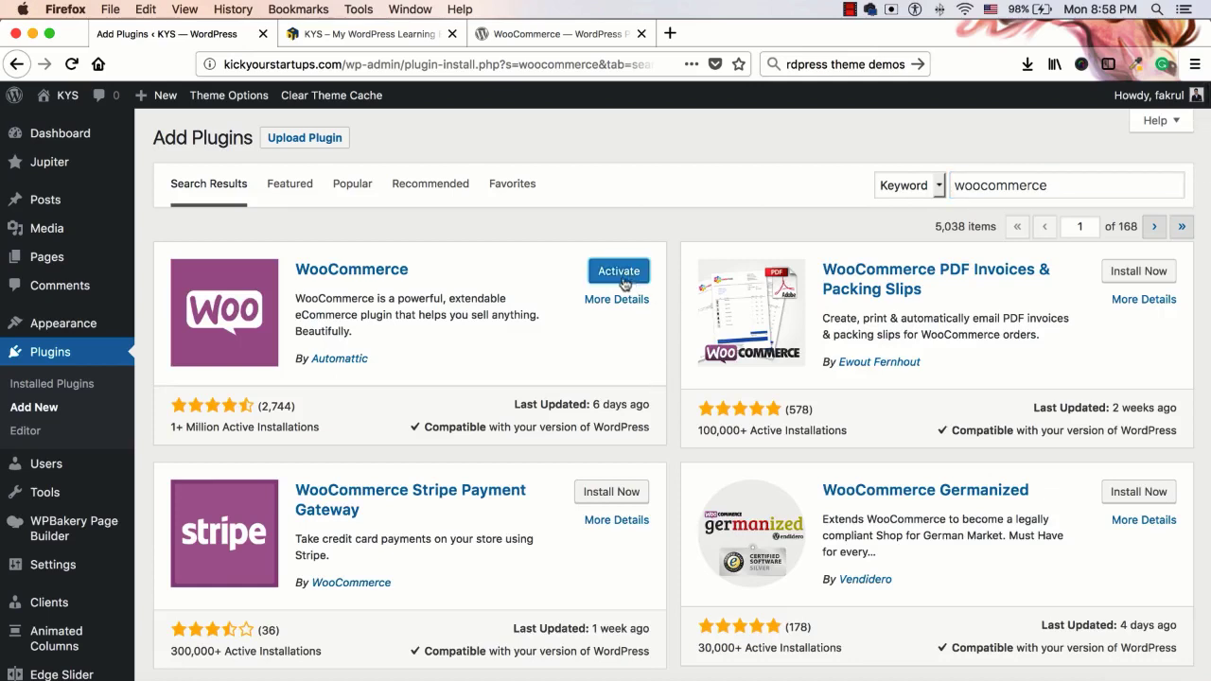
{"action": "left_click", "coordinate": [619, 275]}
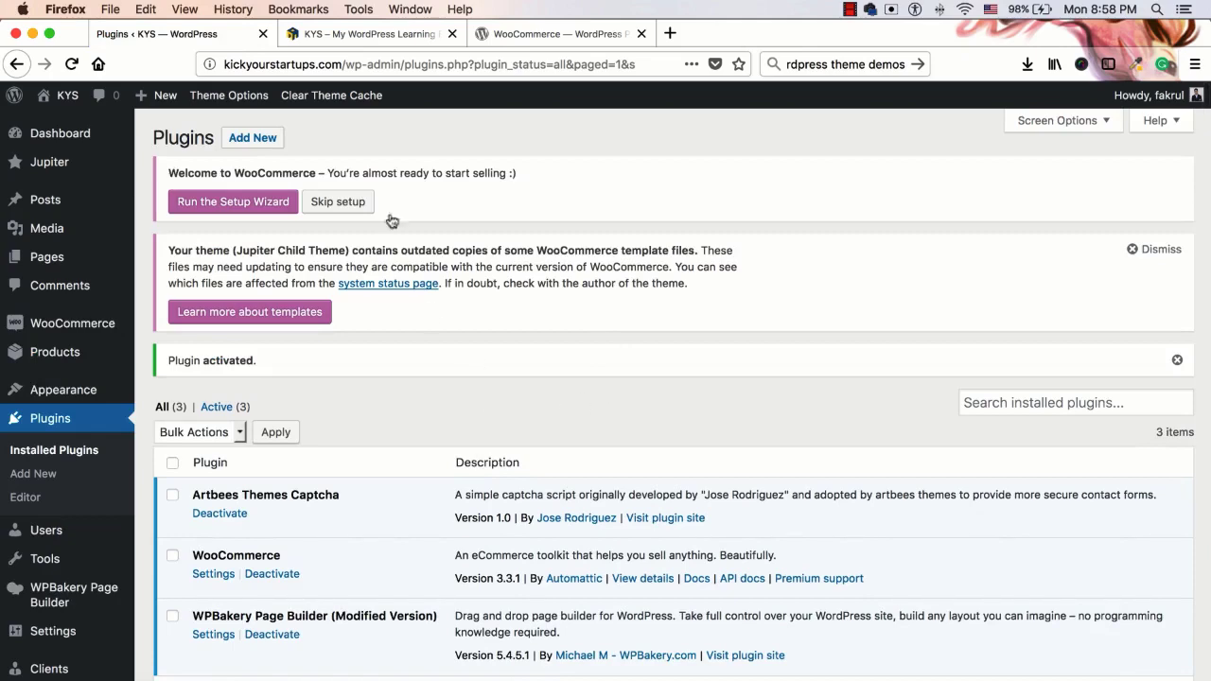
Step: Look over the live site's home page, the WooCommerce plugin page and the entries in the site's admin menu
{"action": "left_click", "coordinate": [369, 33]}
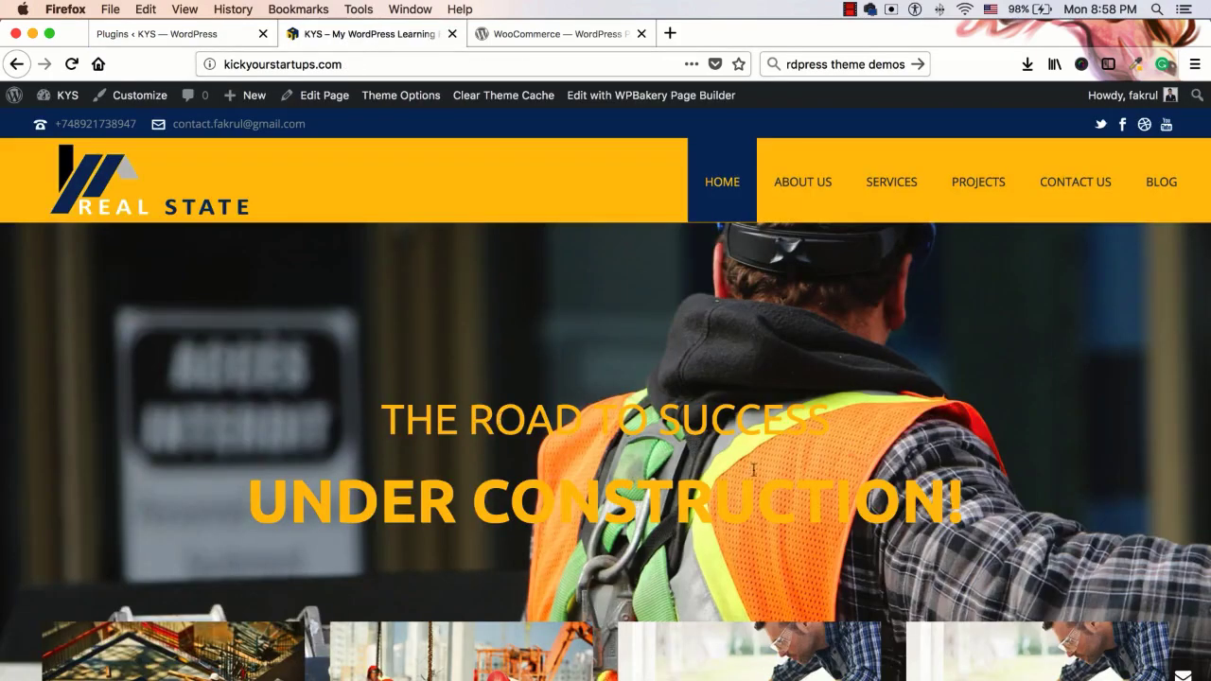
{"action": "key", "text": "ctrl+Tab"}
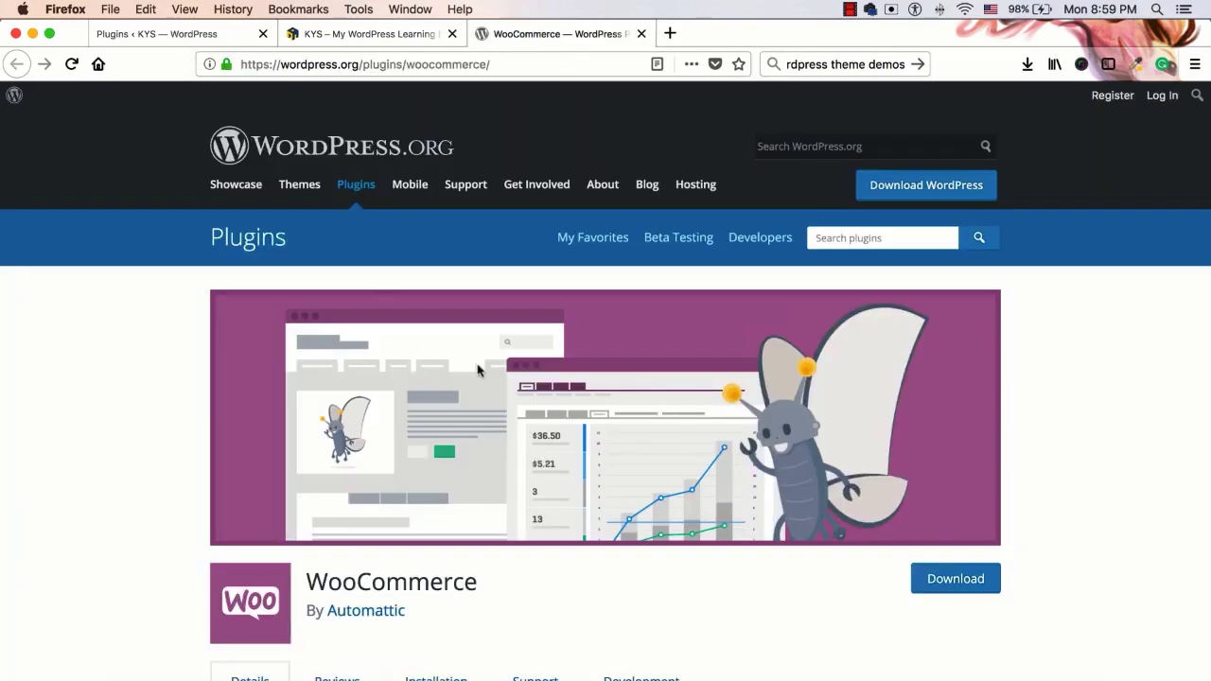
{"action": "left_click", "coordinate": [167, 43]}
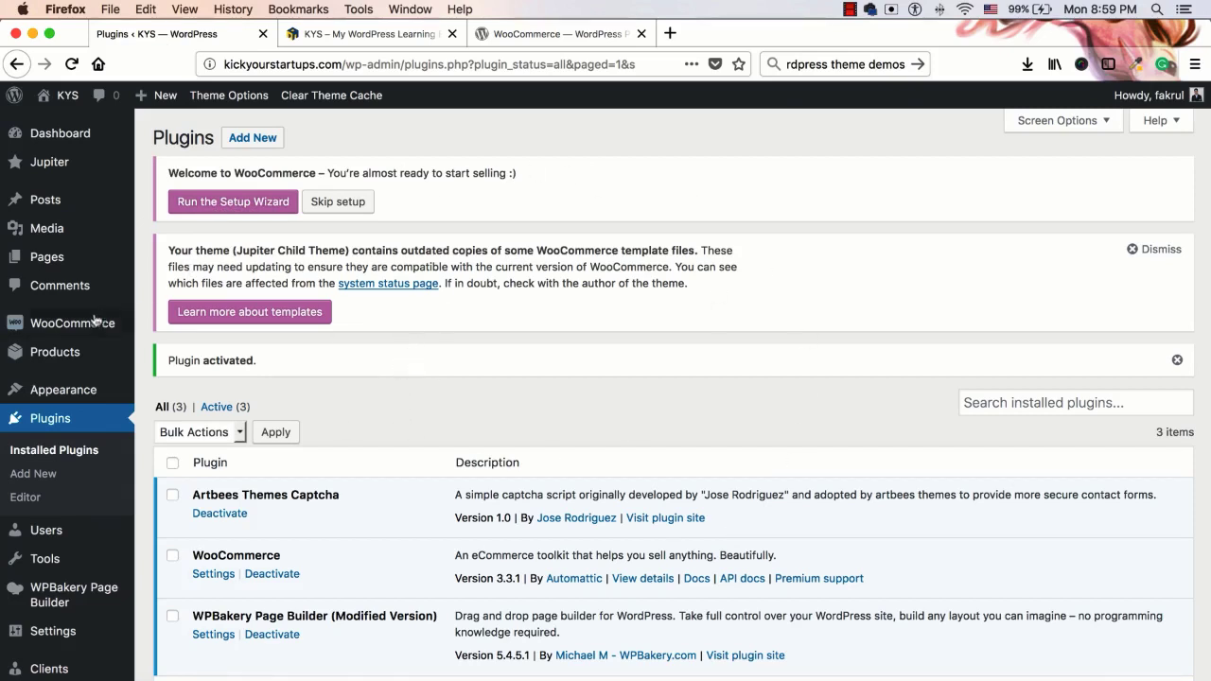
{"action": "mouse_move", "coordinate": [76, 347]}
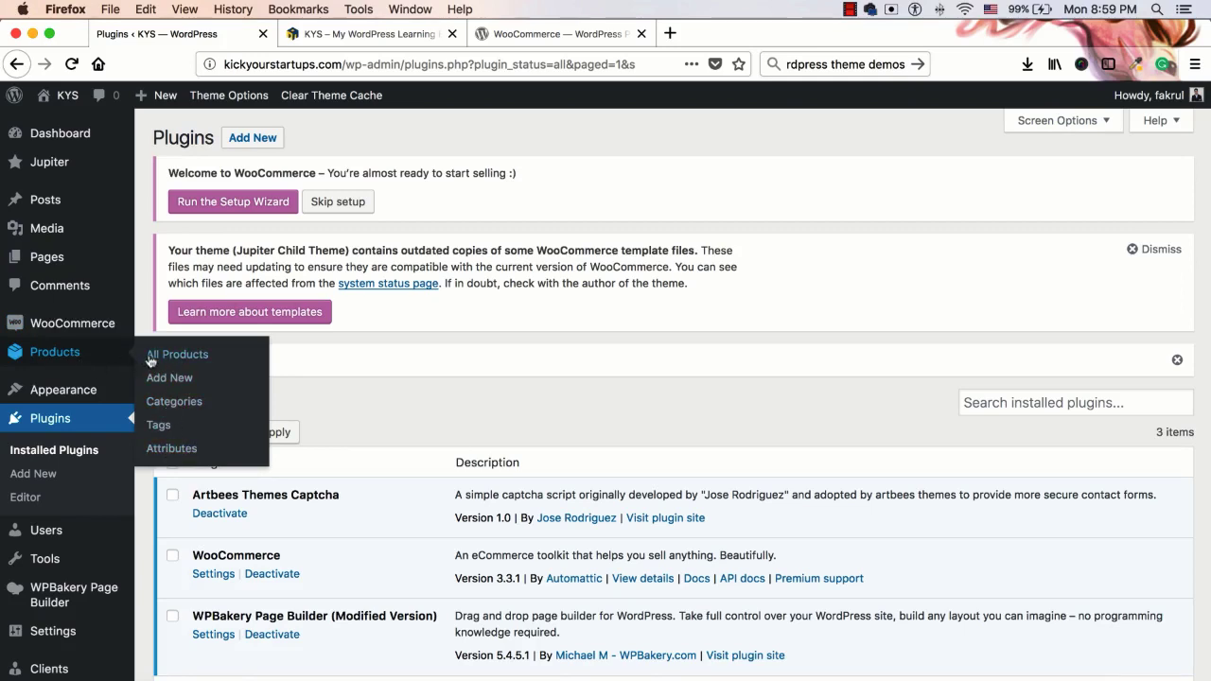
{"action": "mouse_move", "coordinate": [42, 594]}
{"action": "scroll", "coordinate": [43, 606], "scroll_direction": "down", "scroll_amount": 4}
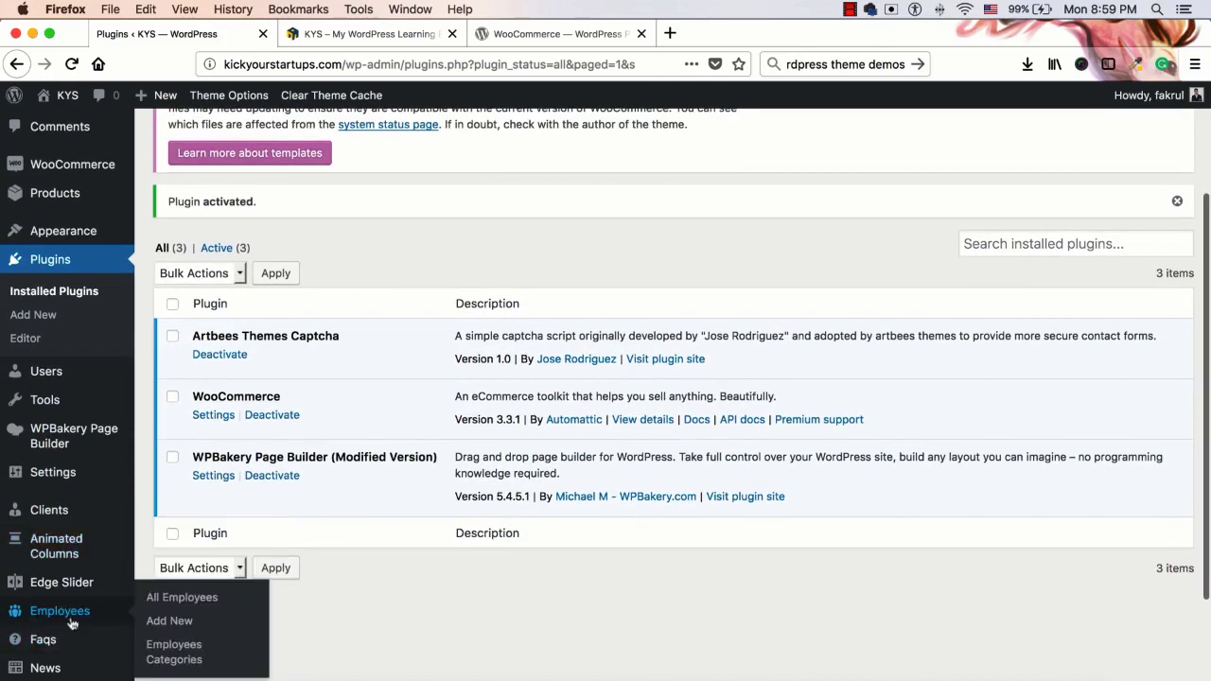
{"action": "scroll", "coordinate": [59, 569], "scroll_direction": "up", "scroll_amount": 1}
{"action": "scroll", "coordinate": [59, 569], "scroll_direction": "up", "scroll_amount": 2}
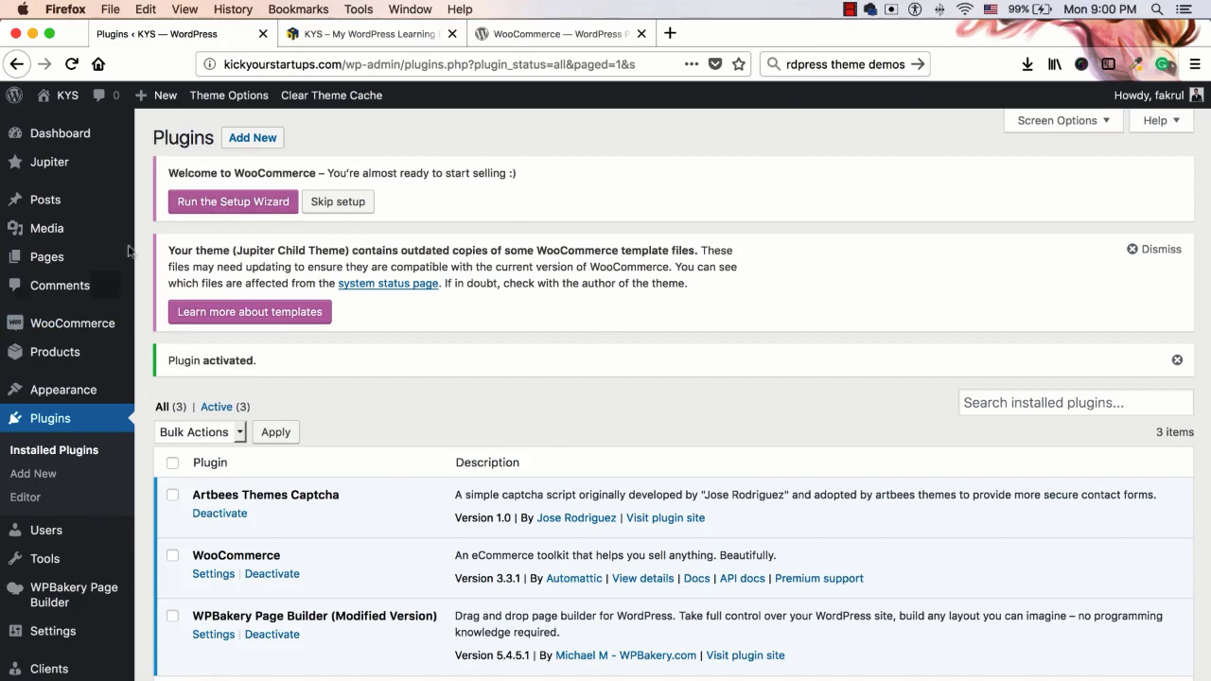
Step: Run the WooCommerce setup wizard, review the store setup fields and leave it with the Not right now option
{"action": "left_click", "coordinate": [248, 208]}
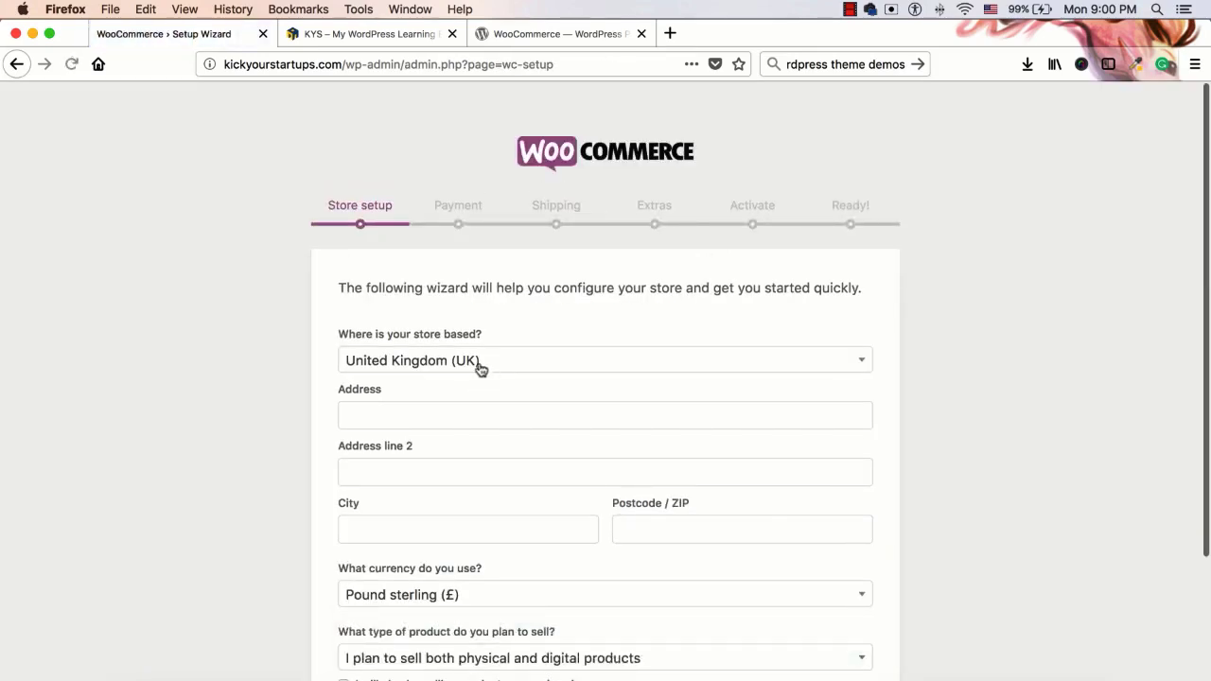
{"action": "scroll", "coordinate": [556, 426], "scroll_direction": "down", "scroll_amount": 4}
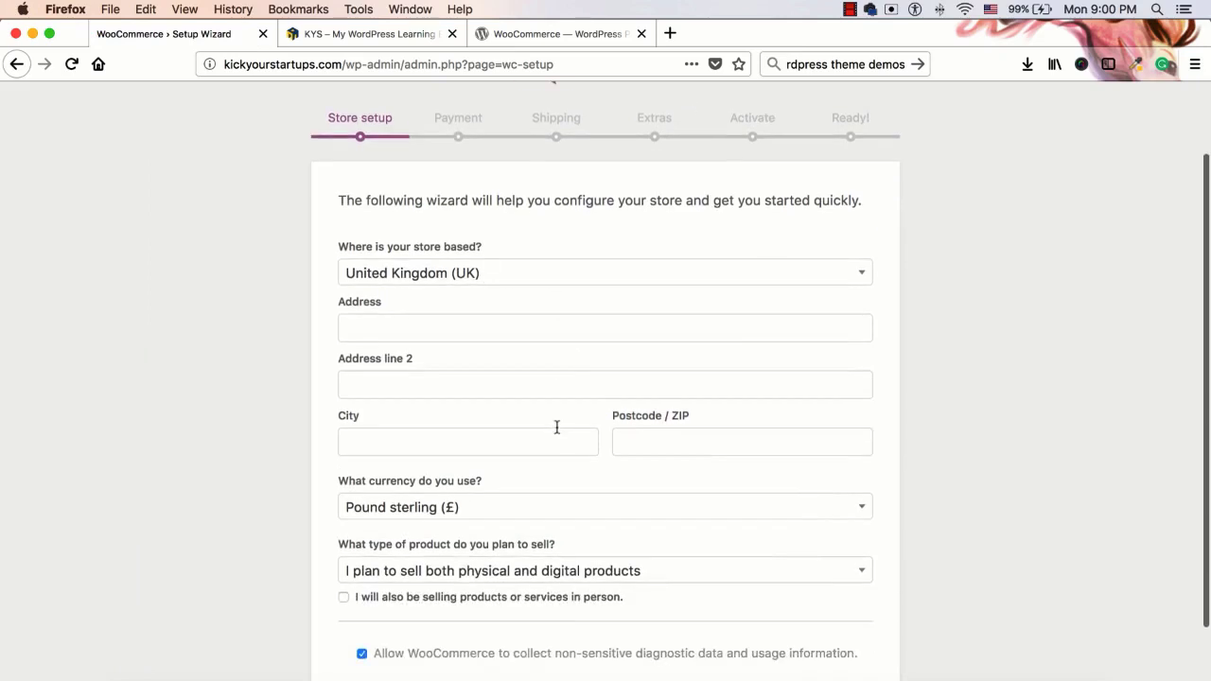
{"action": "scroll", "coordinate": [557, 427], "scroll_direction": "up", "scroll_amount": 4}
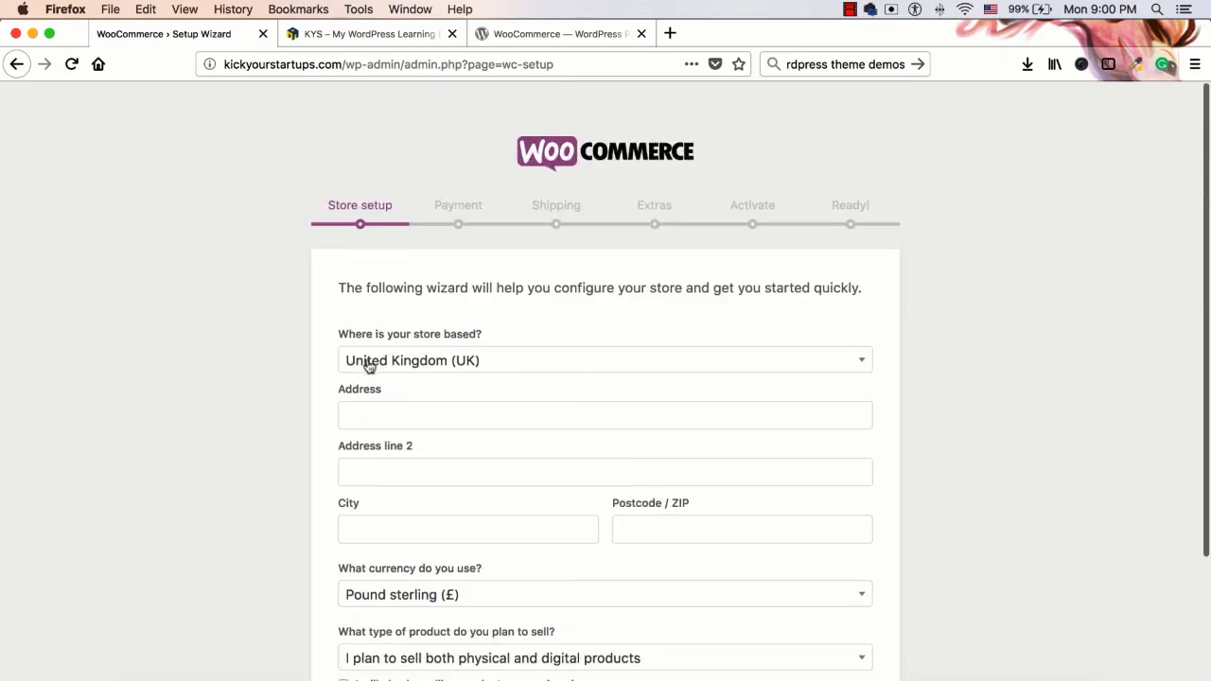
{"action": "scroll", "coordinate": [644, 343], "scroll_direction": "down", "scroll_amount": 4}
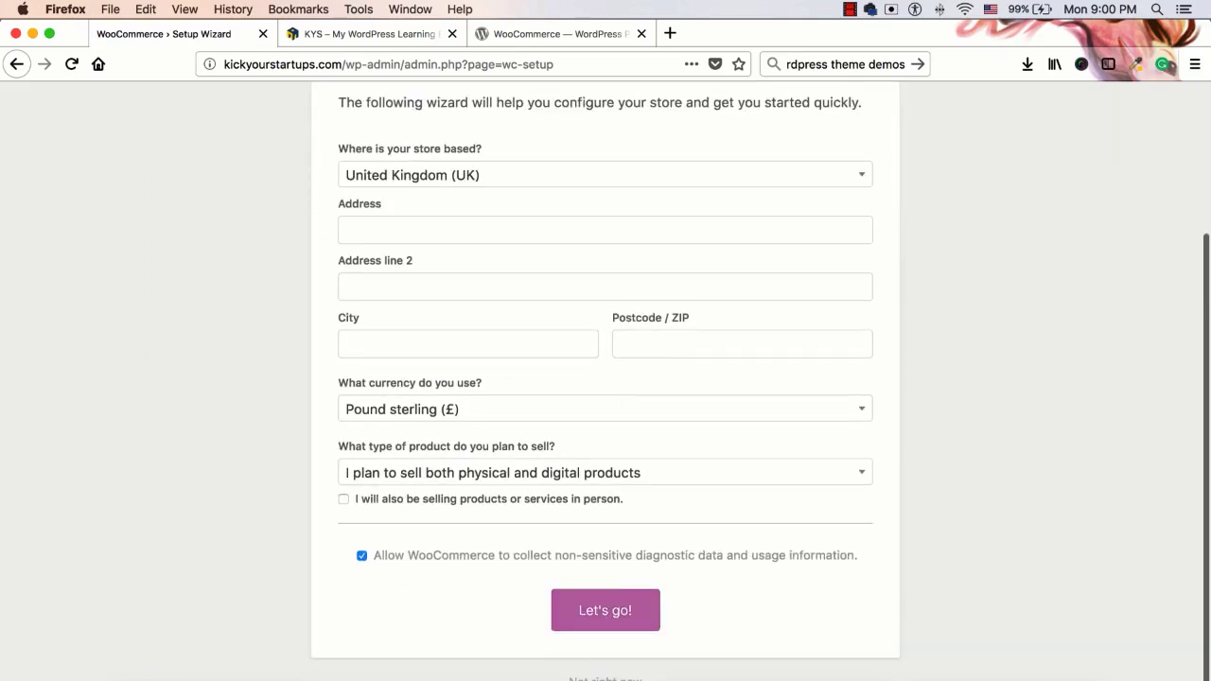
{"action": "left_click", "coordinate": [606, 678]}
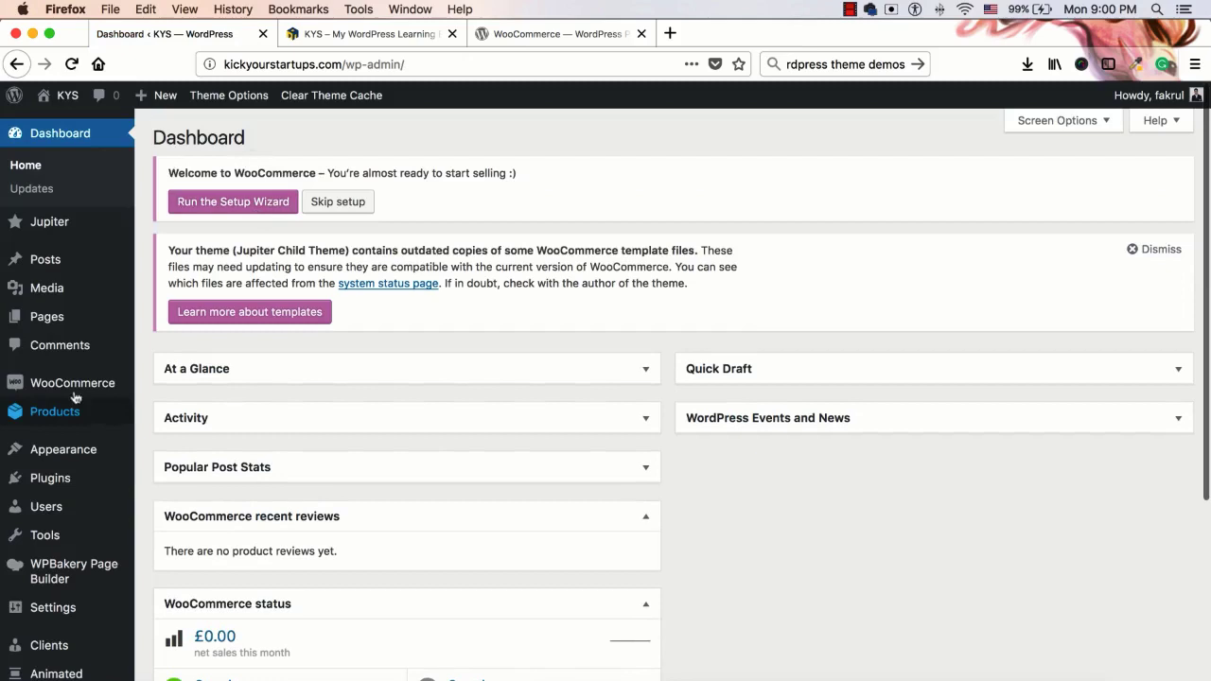
Step: Open the general WooCommerce settings and look over the store address section
{"action": "mouse_move", "coordinate": [78, 390]}
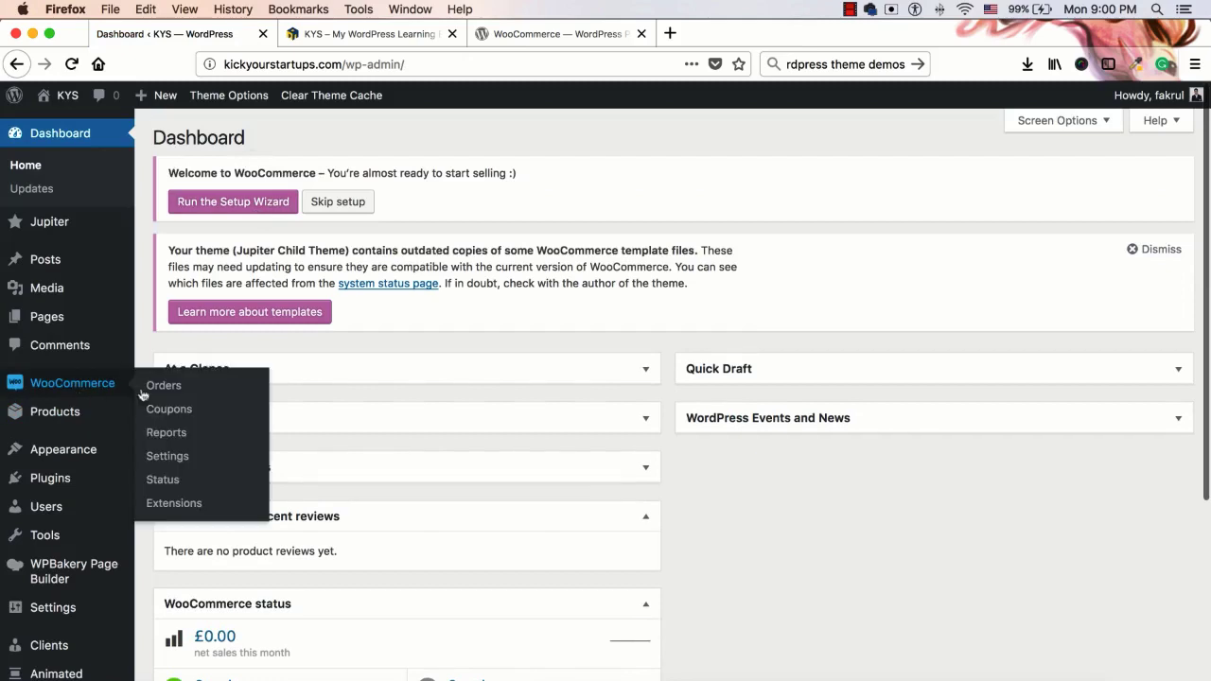
{"action": "left_click", "coordinate": [171, 463]}
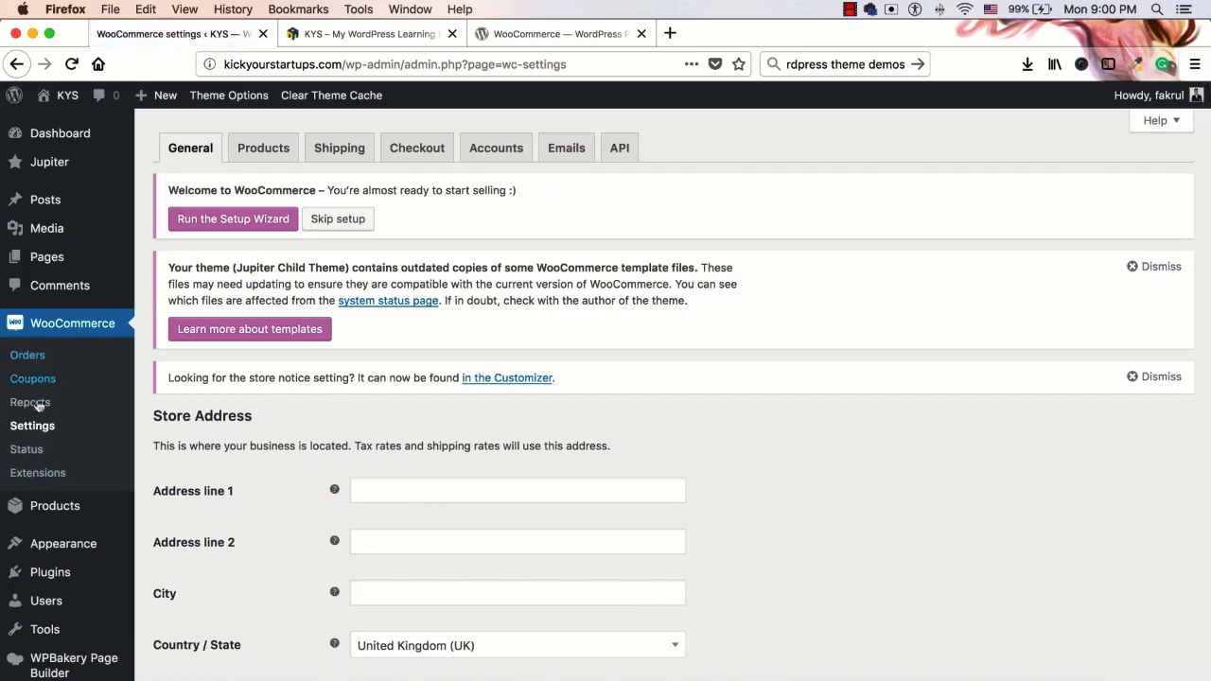
{"action": "mouse_move", "coordinate": [43, 506]}
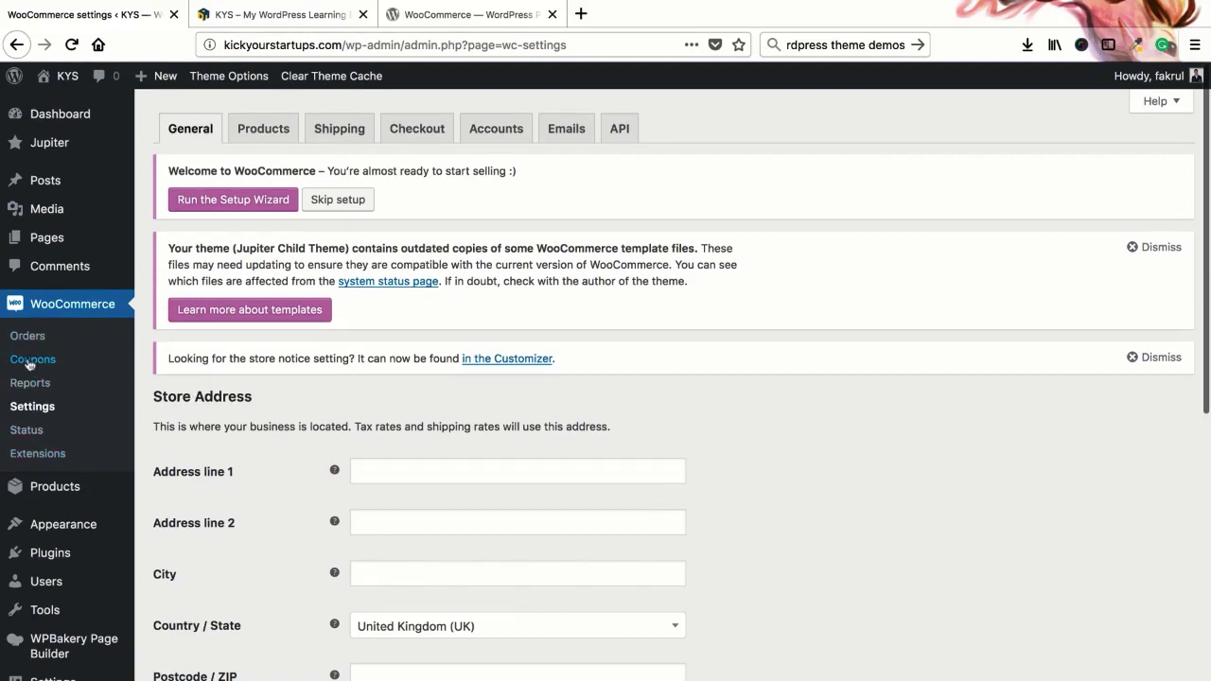
Step: Review the WooCommerce orders page and check the live site before returning to the orders
{"action": "left_click", "coordinate": [23, 344]}
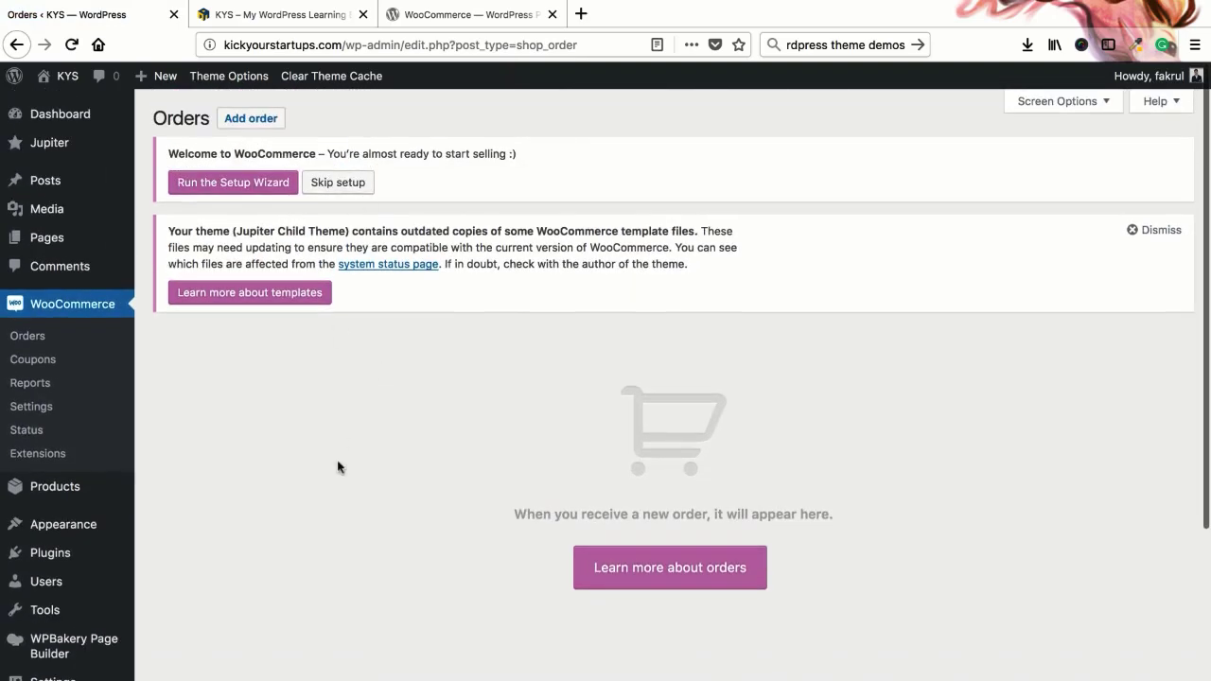
{"action": "scroll", "coordinate": [312, 448], "scroll_direction": "down", "scroll_amount": 5}
{"action": "scroll", "coordinate": [297, 439], "scroll_direction": "up", "scroll_amount": 5}
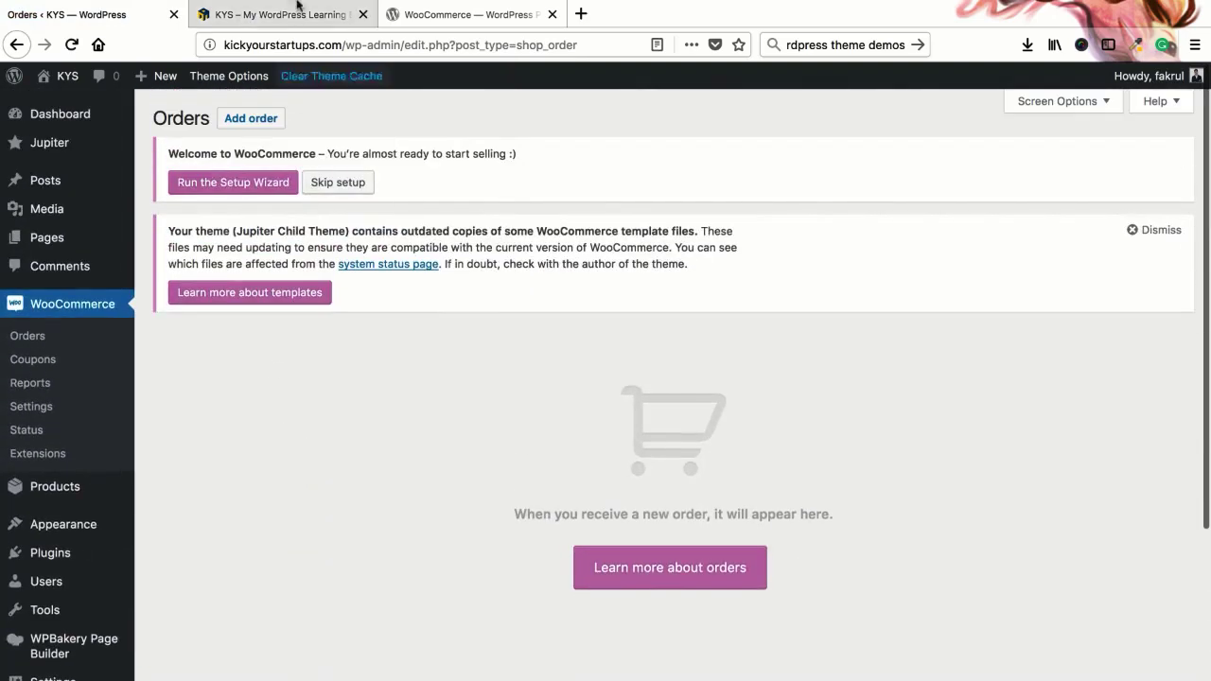
{"action": "left_click", "coordinate": [251, 15]}
{"action": "left_click", "coordinate": [94, 15]}
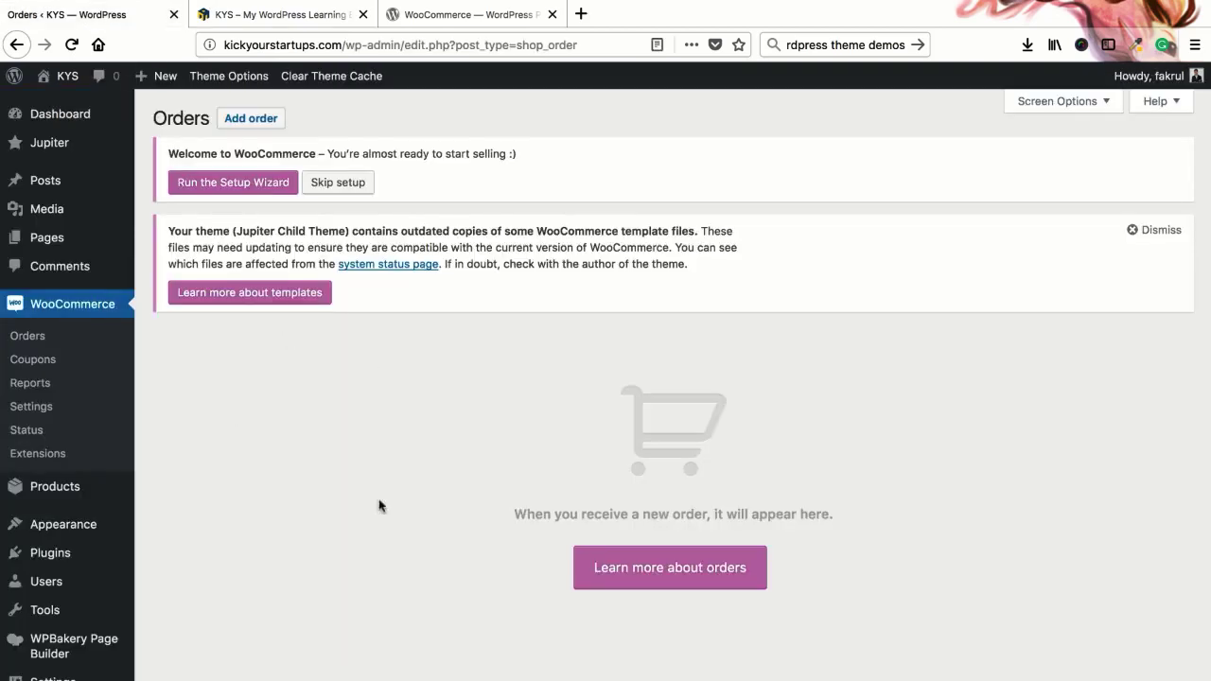
Step: Open the WooCommerce coupons page and start creating the first coupon
{"action": "left_click", "coordinate": [33, 360]}
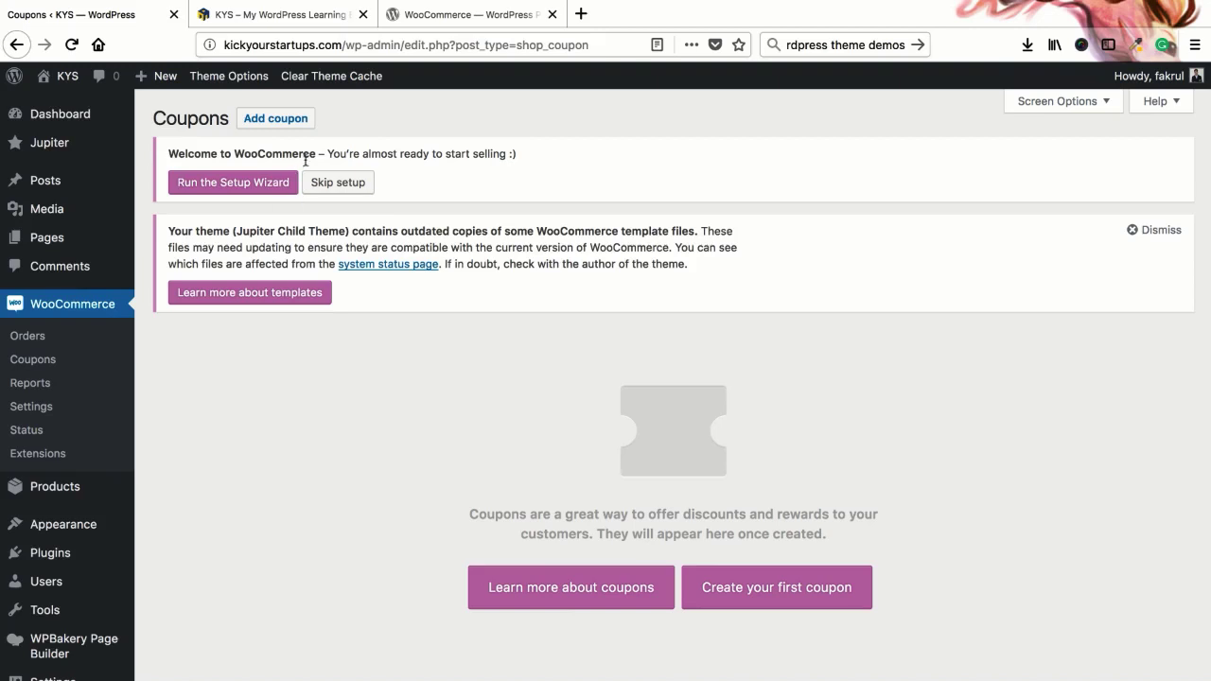
{"action": "left_click", "coordinate": [279, 14]}
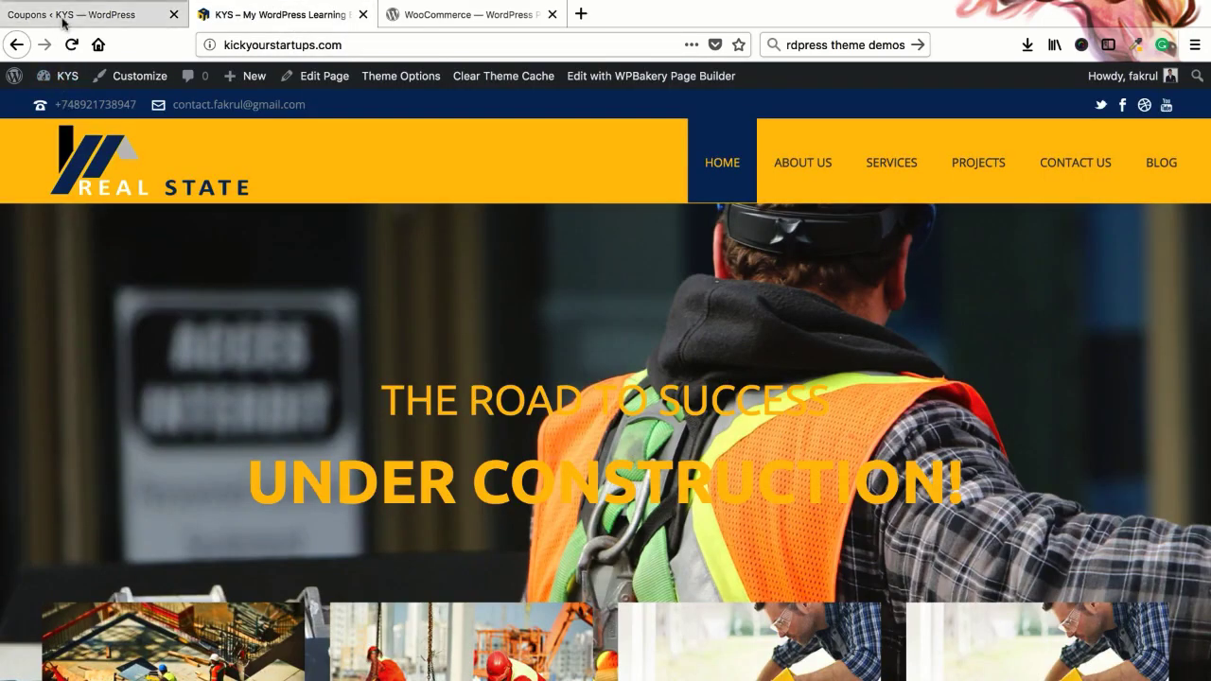
{"action": "left_click", "coordinate": [63, 22]}
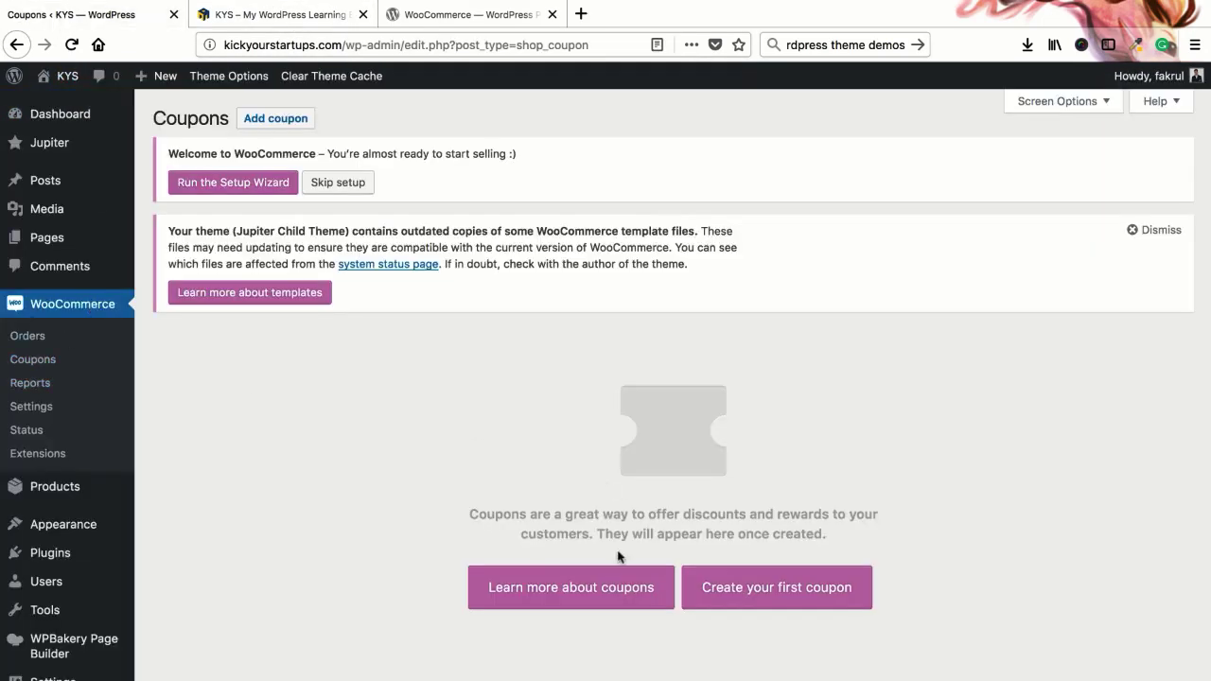
{"action": "left_click", "coordinate": [758, 595]}
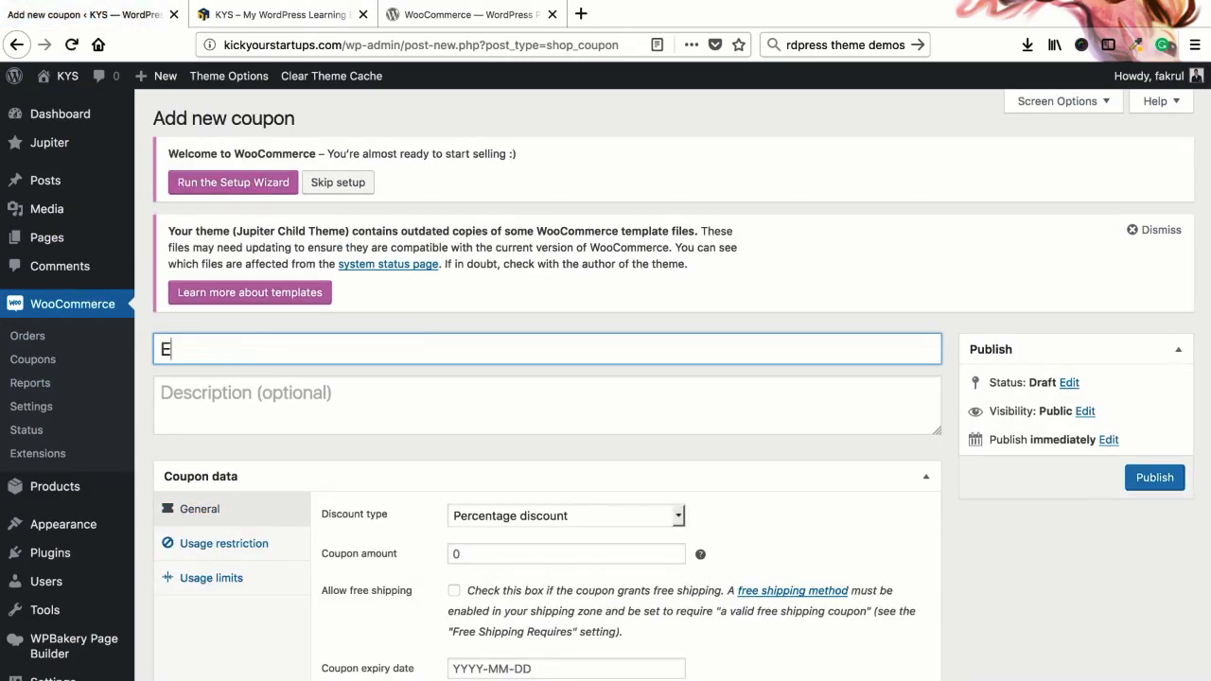
Step: Enter Eid 2019 as the coupon code and "This coupon is for eid discount 20%" as its description
{"action": "type", "text": "Eid 2019"}
{"action": "left_click", "coordinate": [343, 406]}
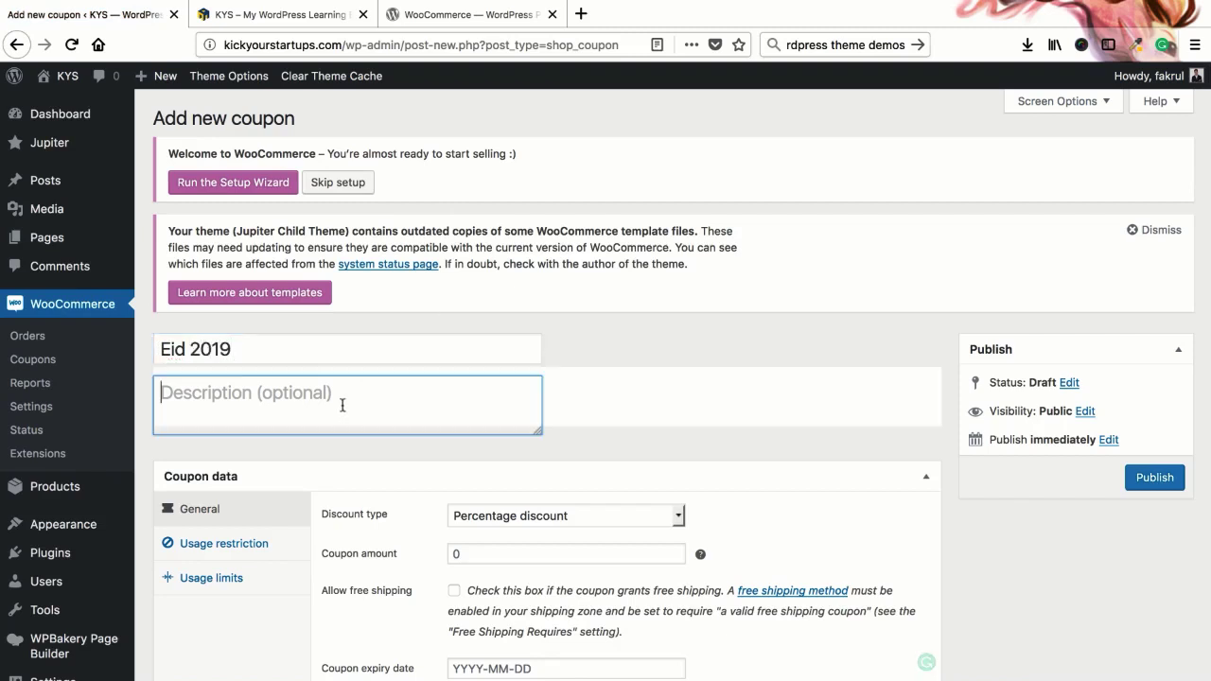
{"action": "type", "text": "Thi"}
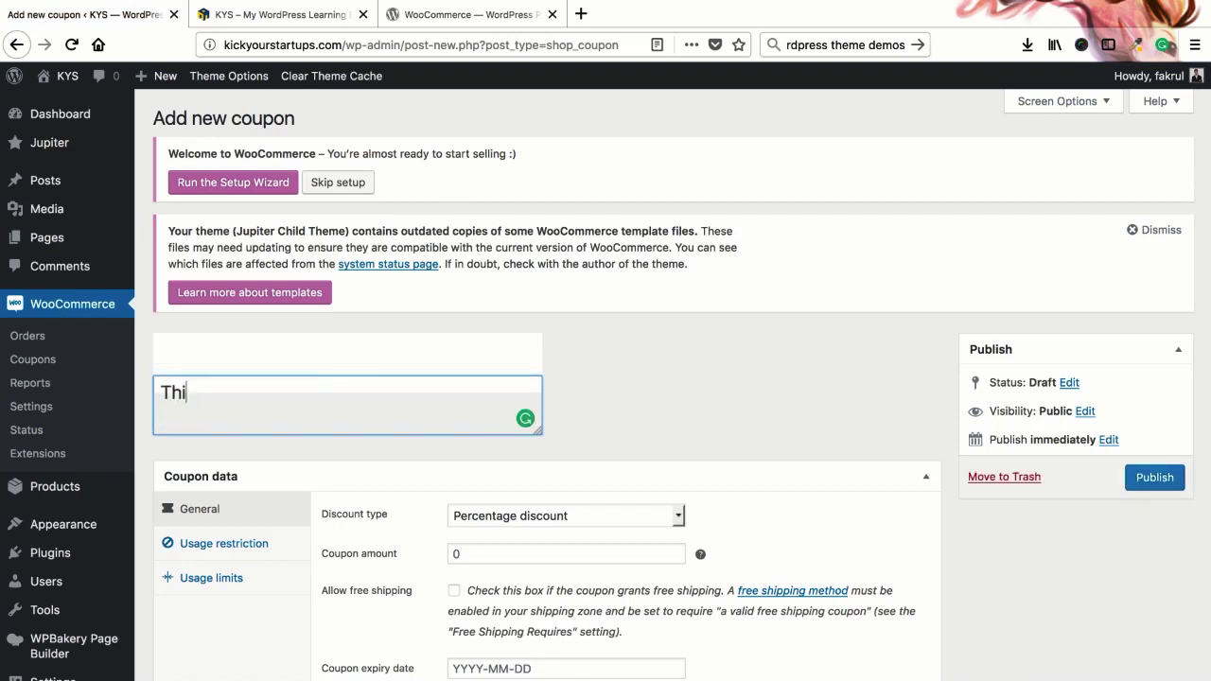
{"action": "type", "text": "s coupon is for eid"}
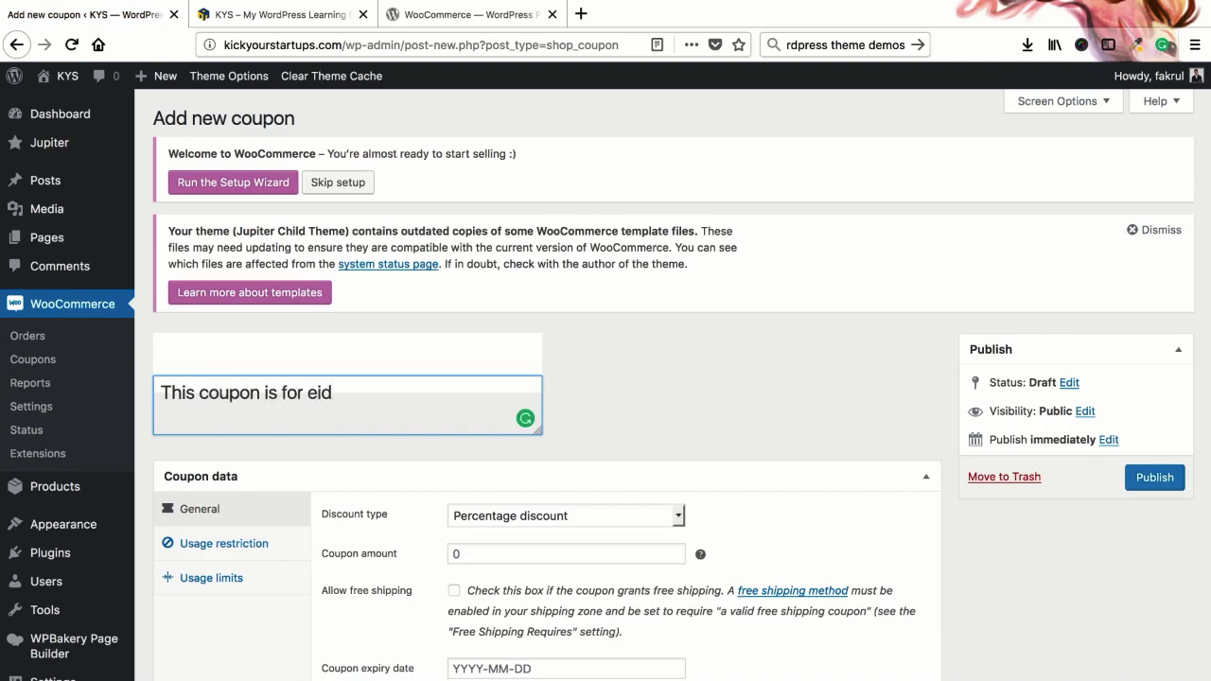
{"action": "type", "text": " discount 20%"}
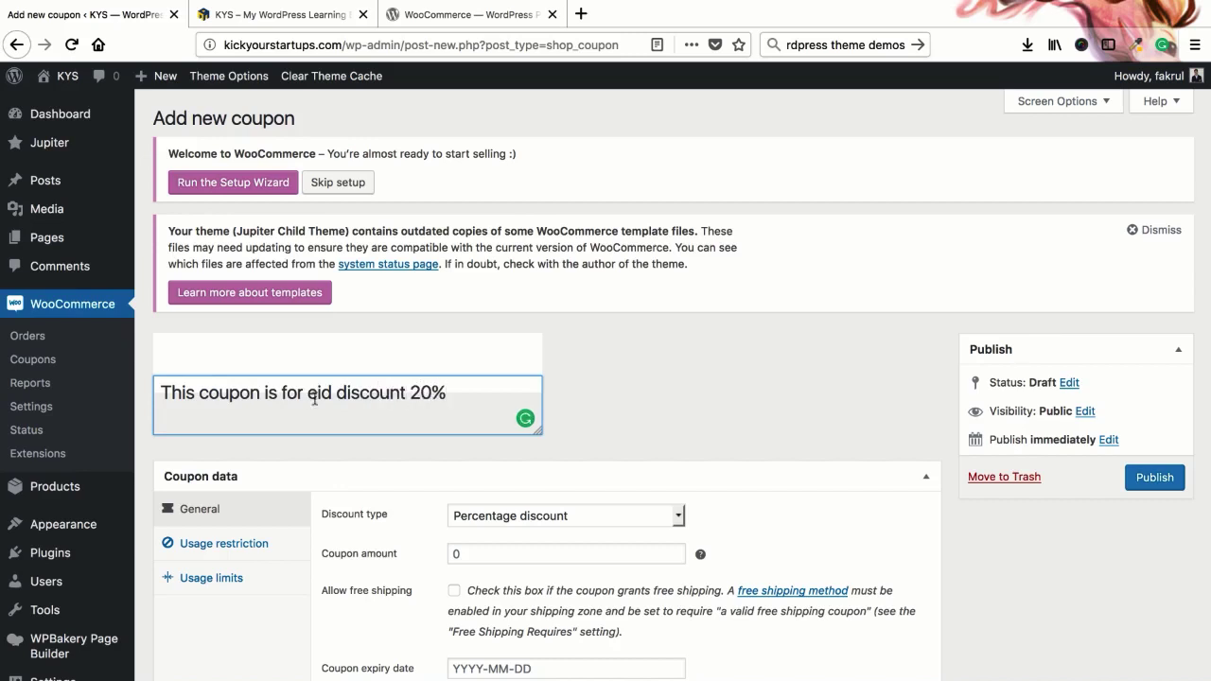
{"action": "left_click", "coordinate": [349, 362]}
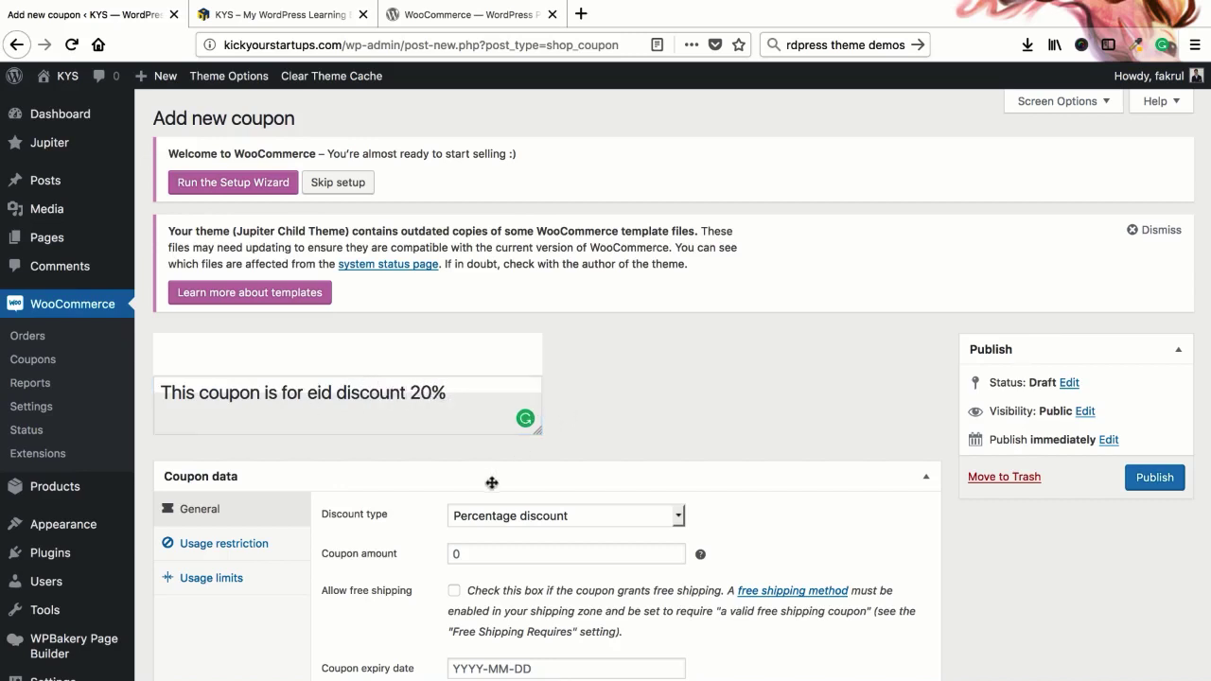
{"action": "scroll", "coordinate": [238, 405], "scroll_direction": "down", "scroll_amount": 1}
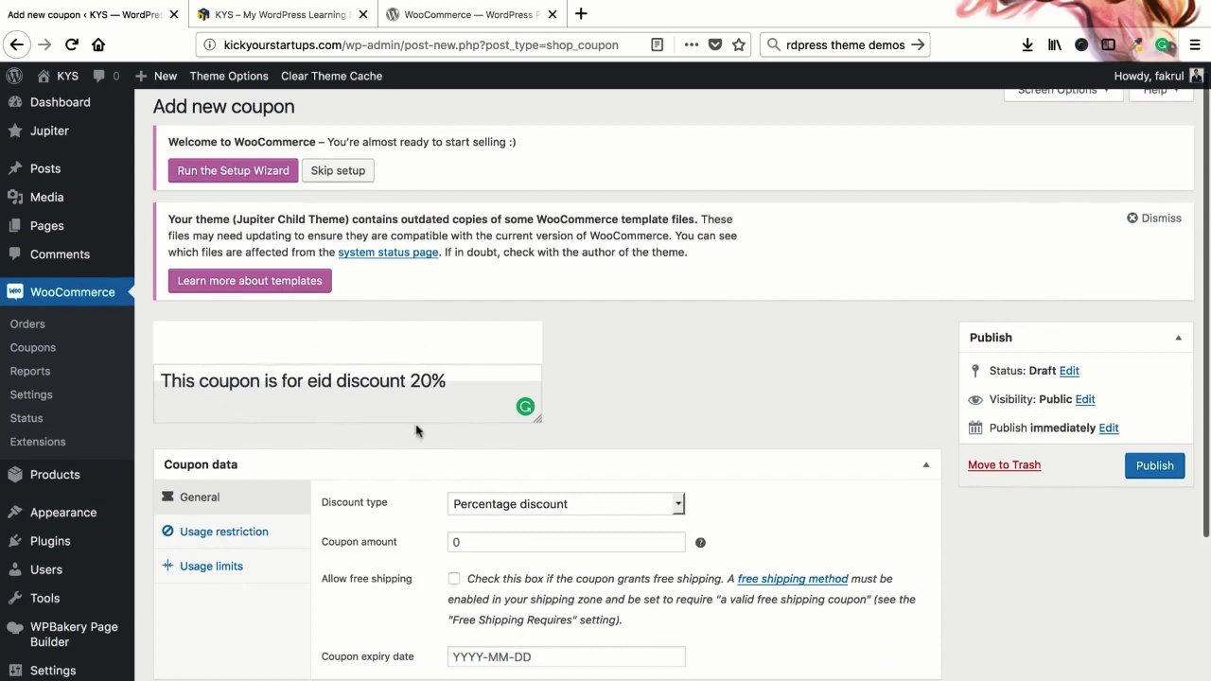
Step: Try the Fixed cart discount type for the coupon and switch back to Percentage discount
{"action": "scroll", "coordinate": [370, 451], "scroll_direction": "down", "scroll_amount": 3}
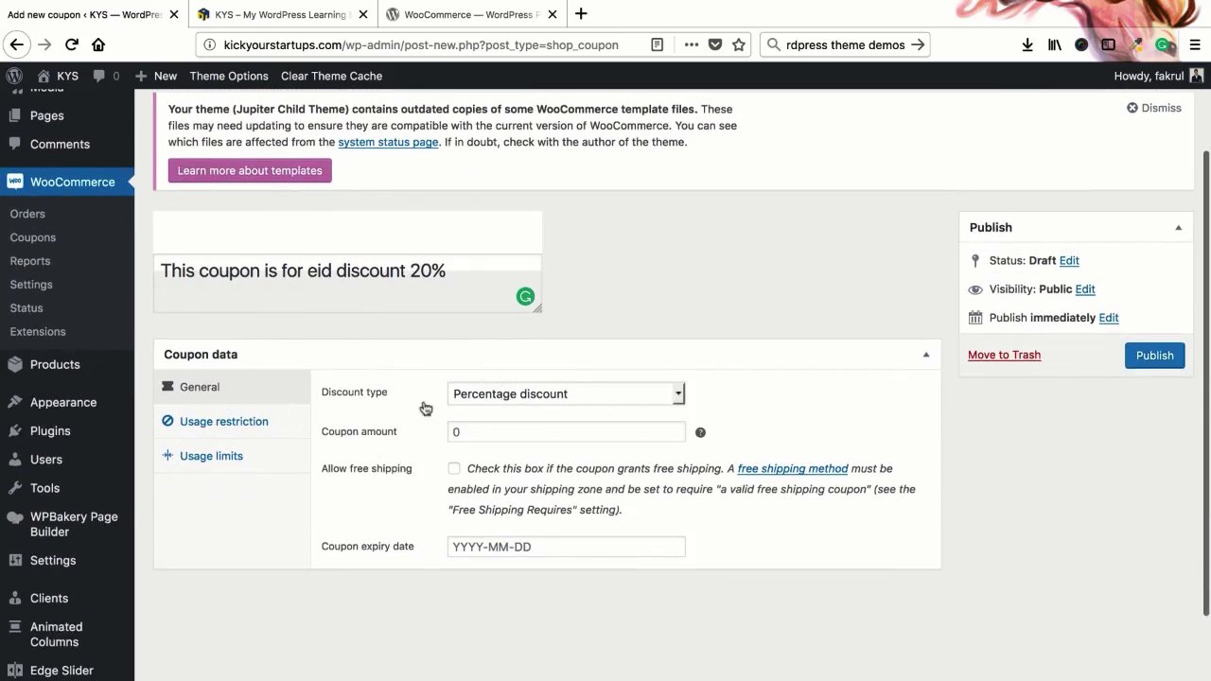
{"action": "left_click", "coordinate": [501, 396]}
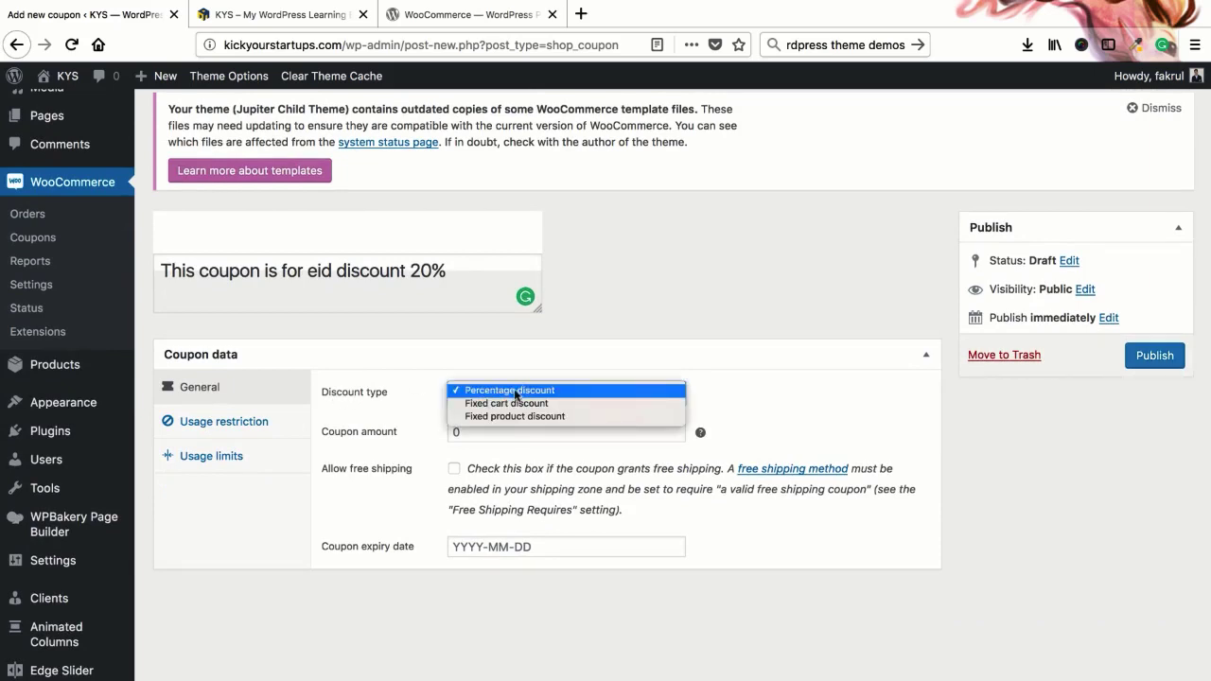
{"action": "left_click", "coordinate": [515, 391]}
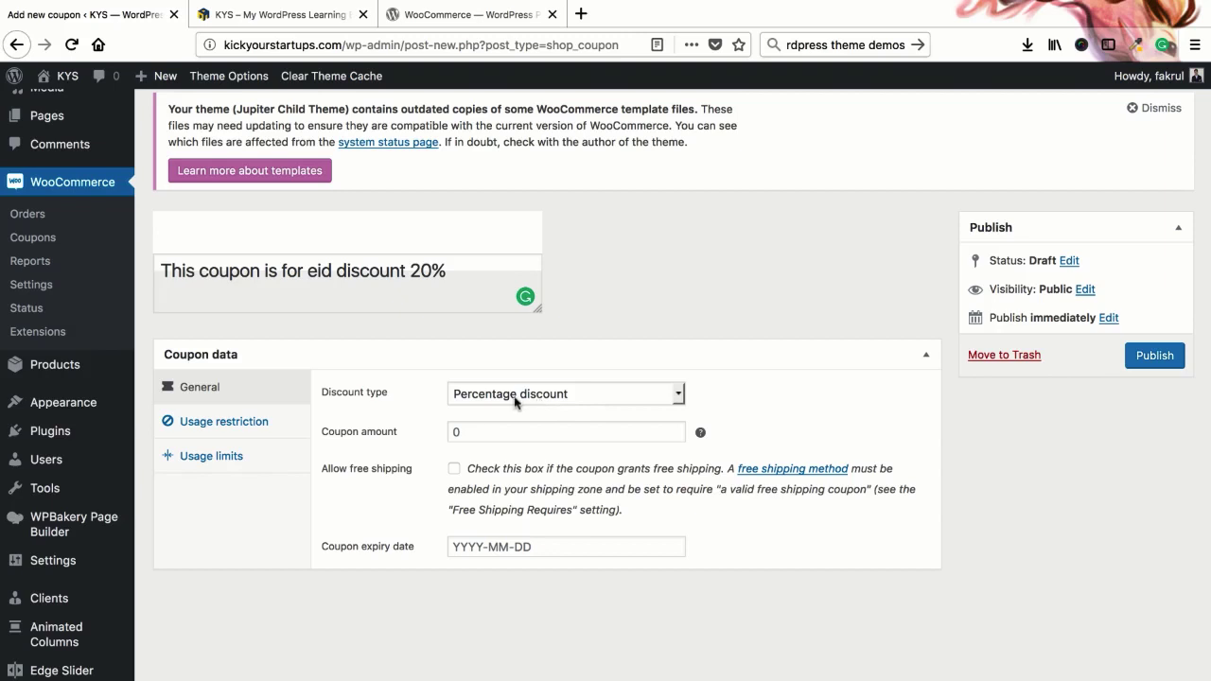
{"action": "left_click", "coordinate": [568, 395]}
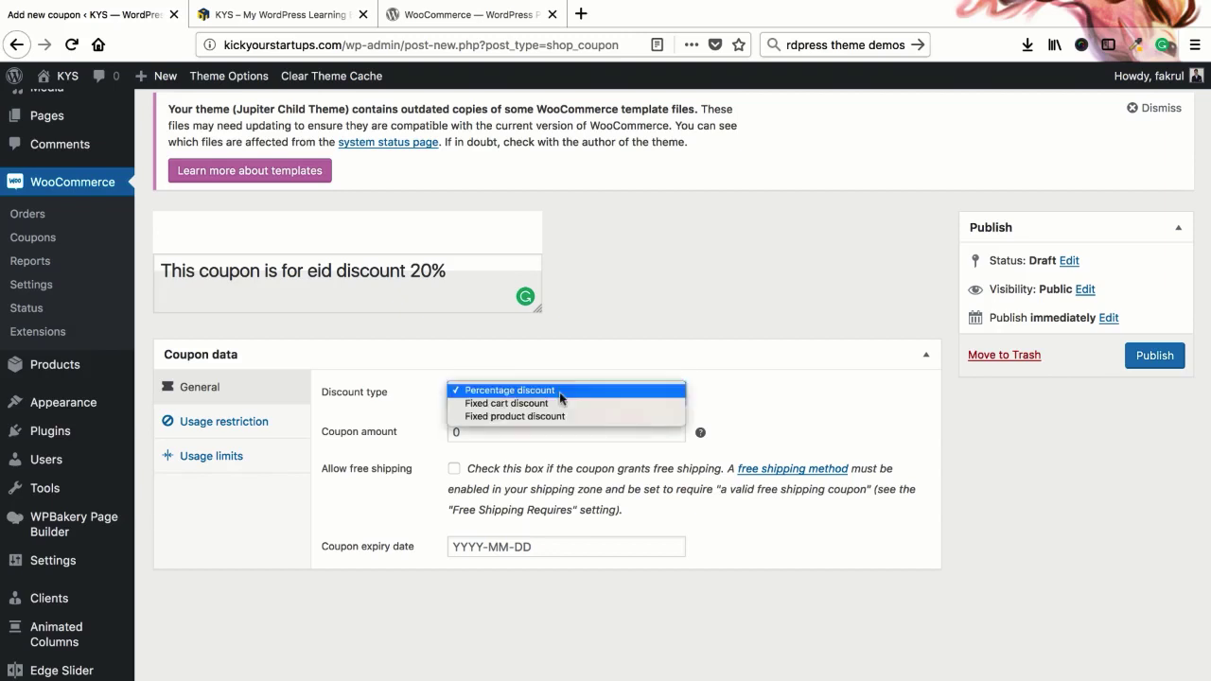
{"action": "left_click", "coordinate": [536, 405]}
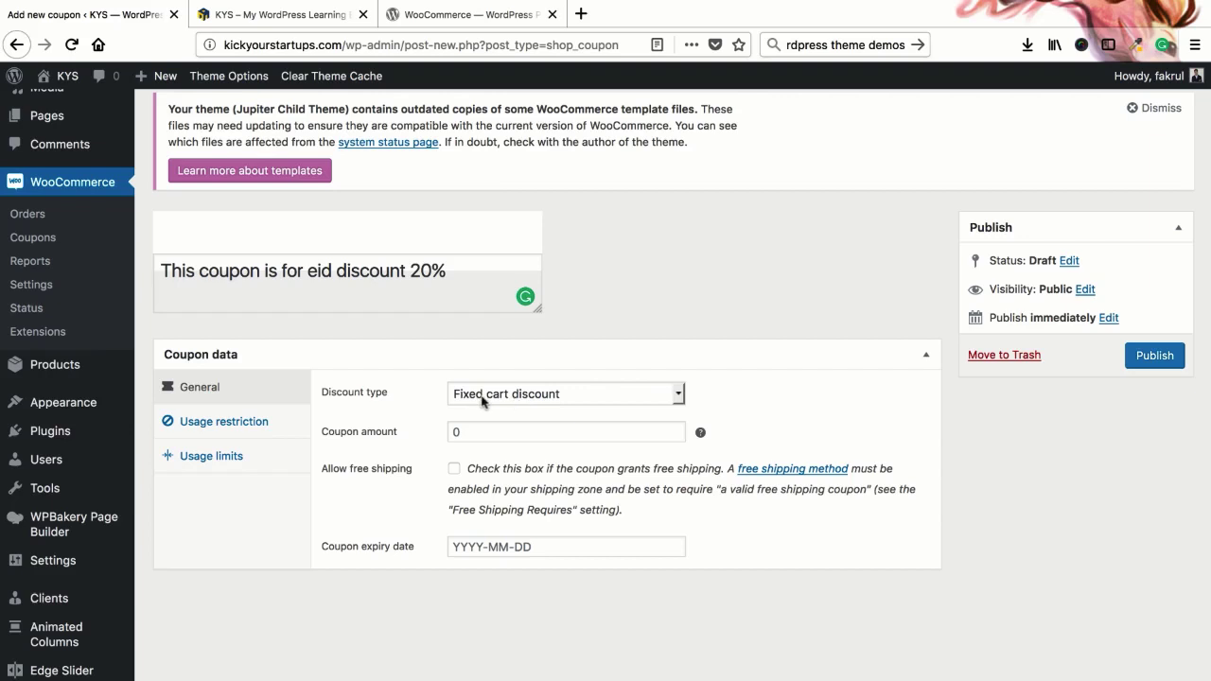
{"action": "left_click", "coordinate": [485, 396]}
{"action": "left_click", "coordinate": [512, 395]}
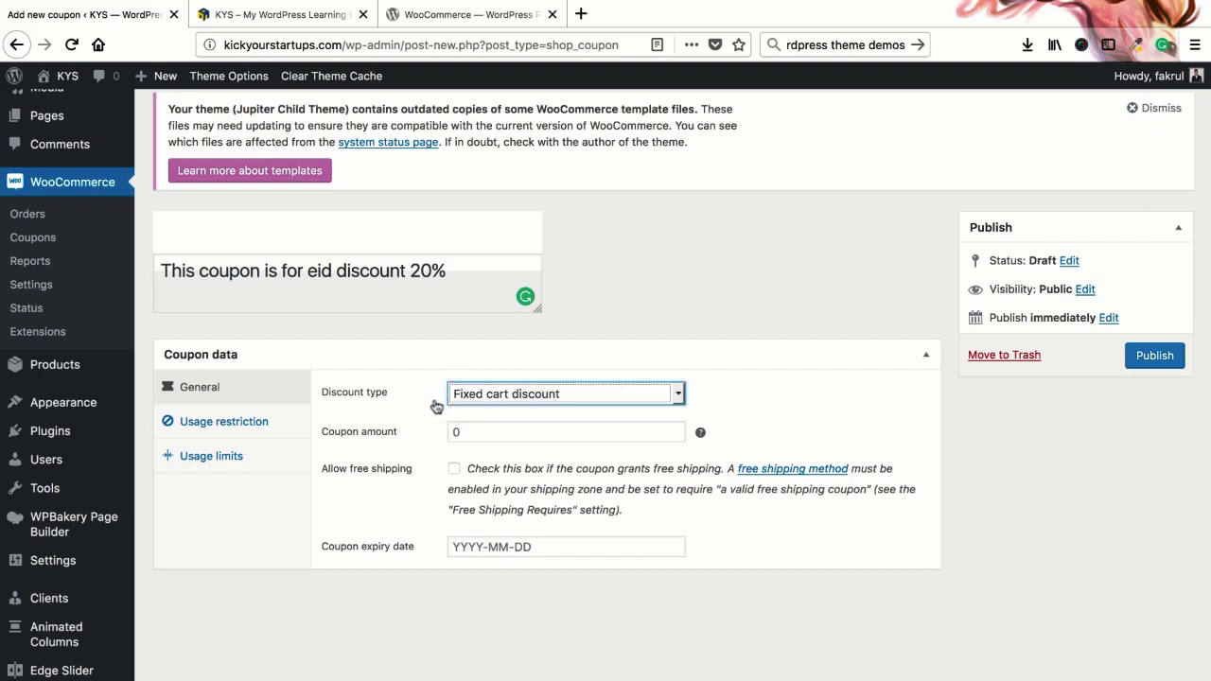
{"action": "left_click", "coordinate": [490, 396]}
{"action": "left_click", "coordinate": [490, 379]}
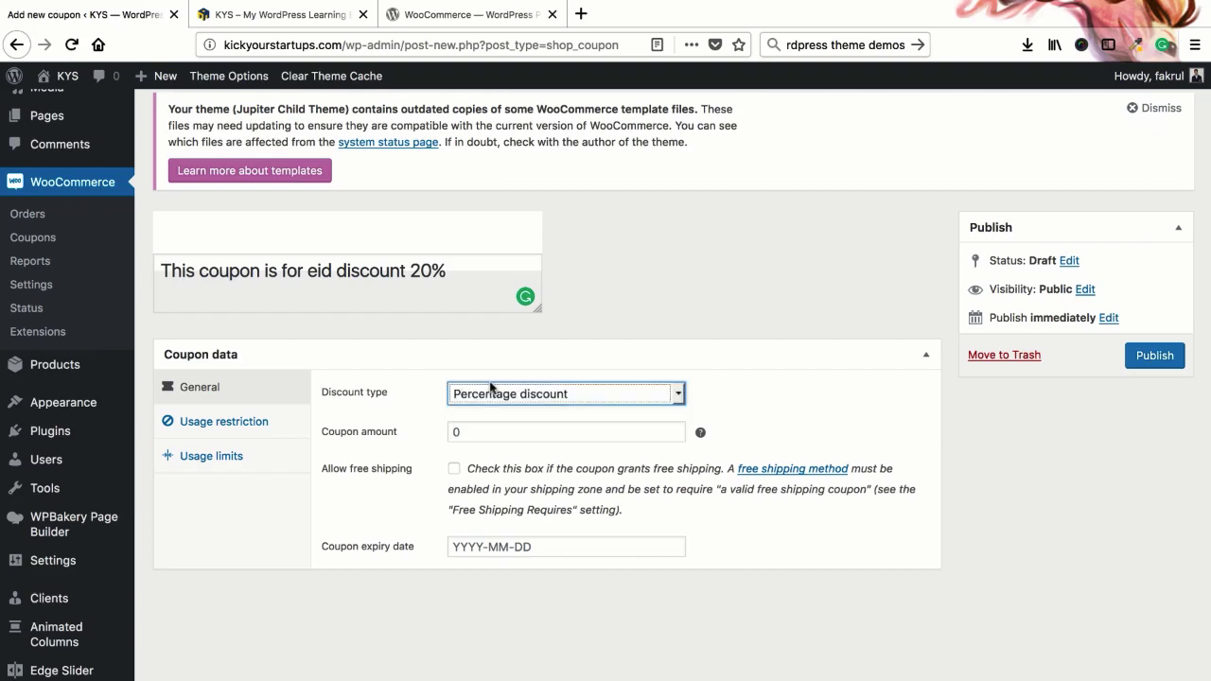
Step: Set the coupon amount to 20 in the general coupon data
{"action": "left_click", "coordinate": [475, 432]}
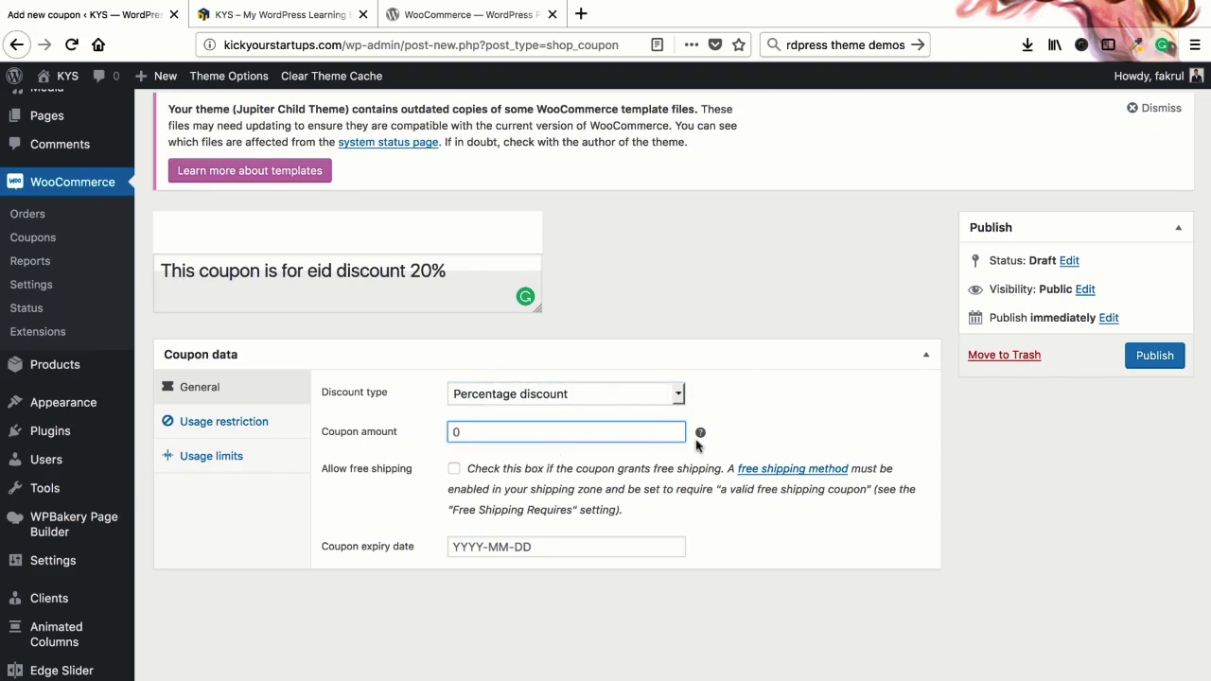
{"action": "mouse_move", "coordinate": [702, 432]}
{"action": "scroll", "coordinate": [450, 469], "scroll_direction": "down", "scroll_amount": 1}
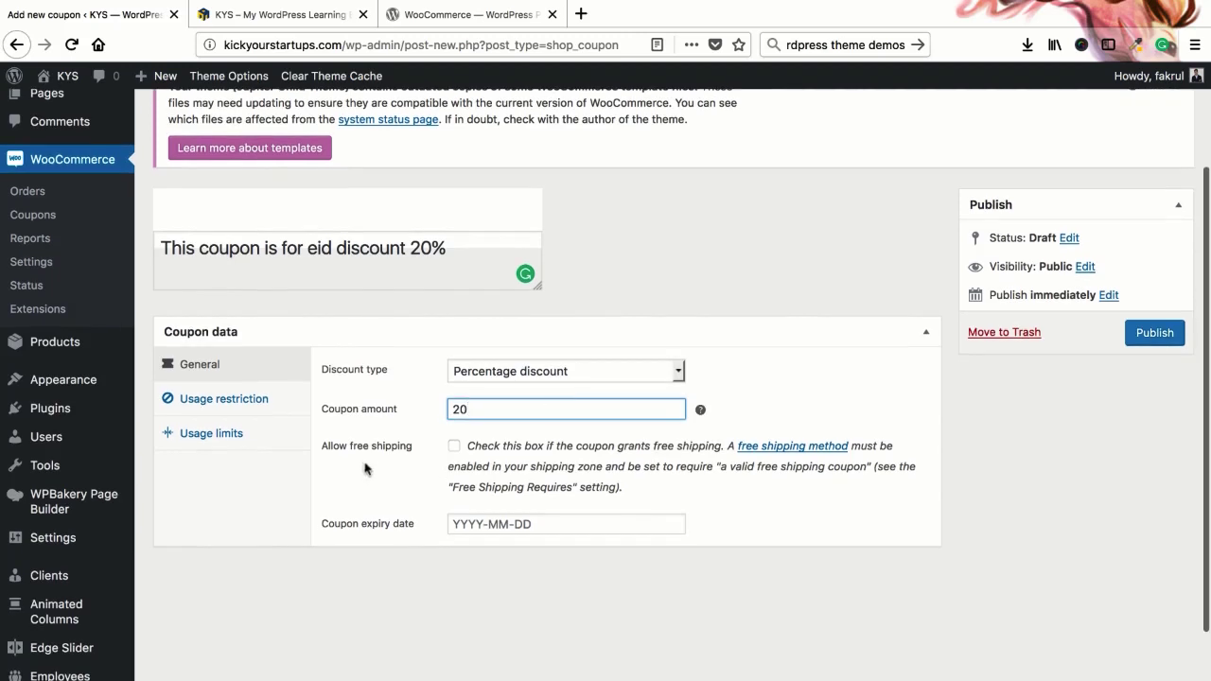
Step: Try the coupon's free shipping option and leave it disabled
{"action": "left_click", "coordinate": [456, 446]}
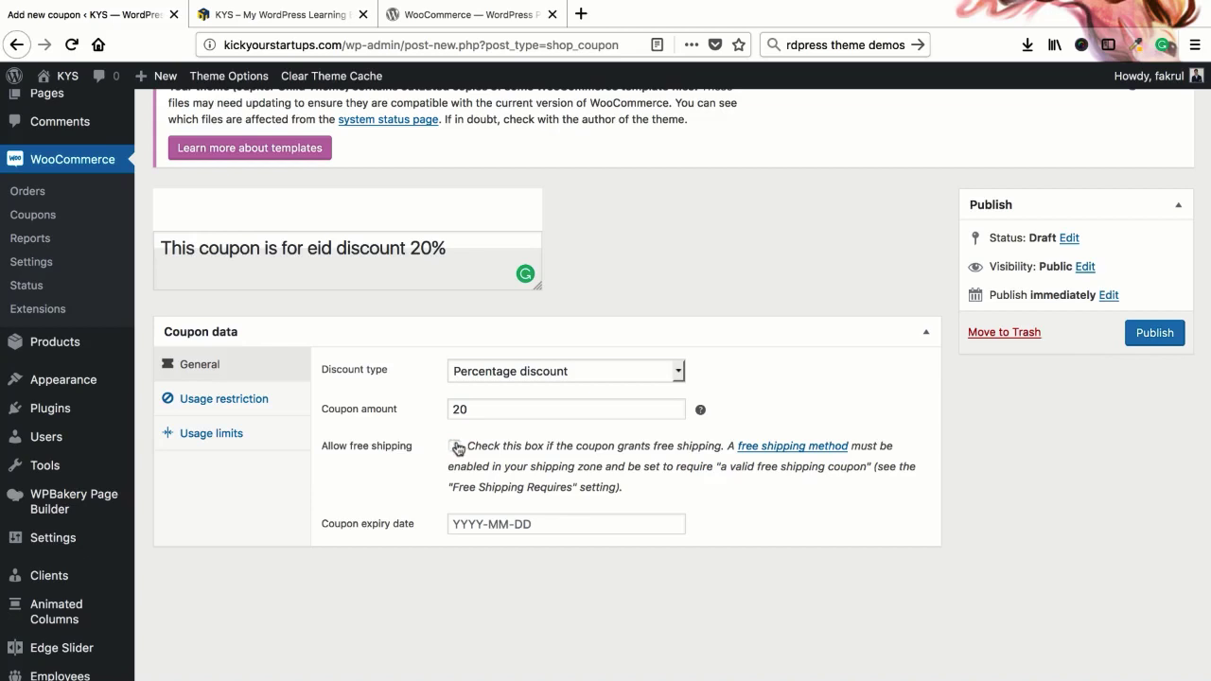
{"action": "left_click", "coordinate": [456, 447]}
{"action": "left_click", "coordinate": [454, 447]}
Step: Glance at the coupon's usage restrictions and go back over its general data
{"action": "left_click", "coordinate": [225, 398]}
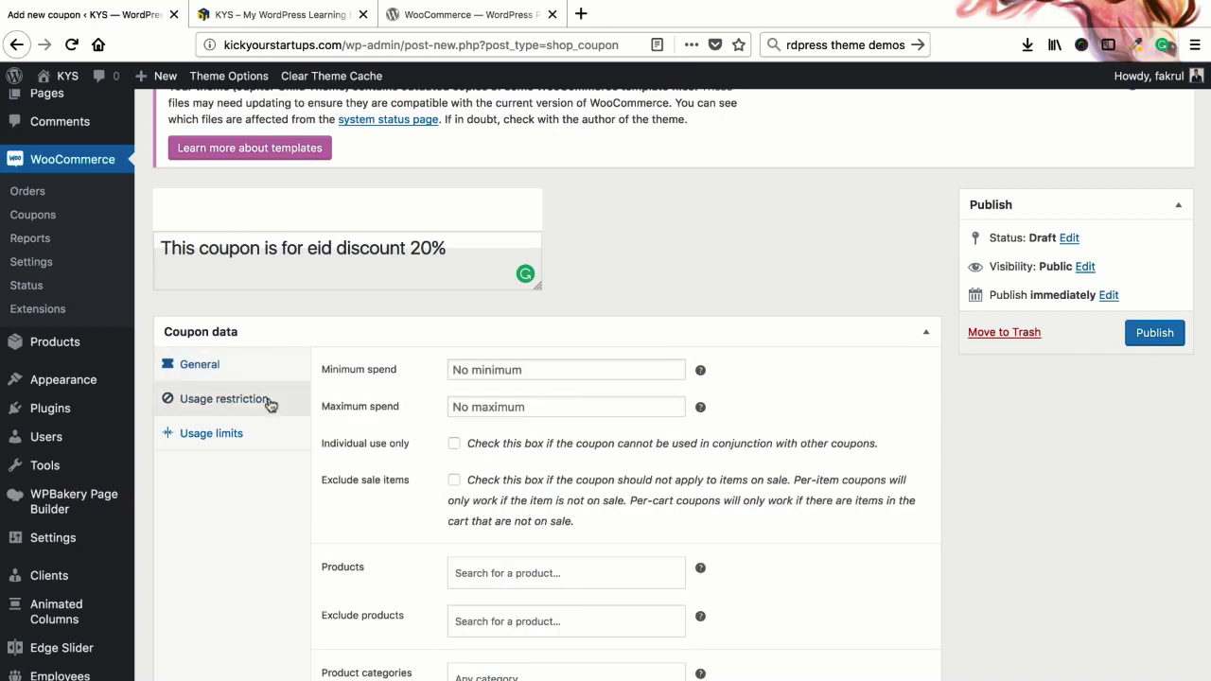
{"action": "left_click", "coordinate": [204, 369]}
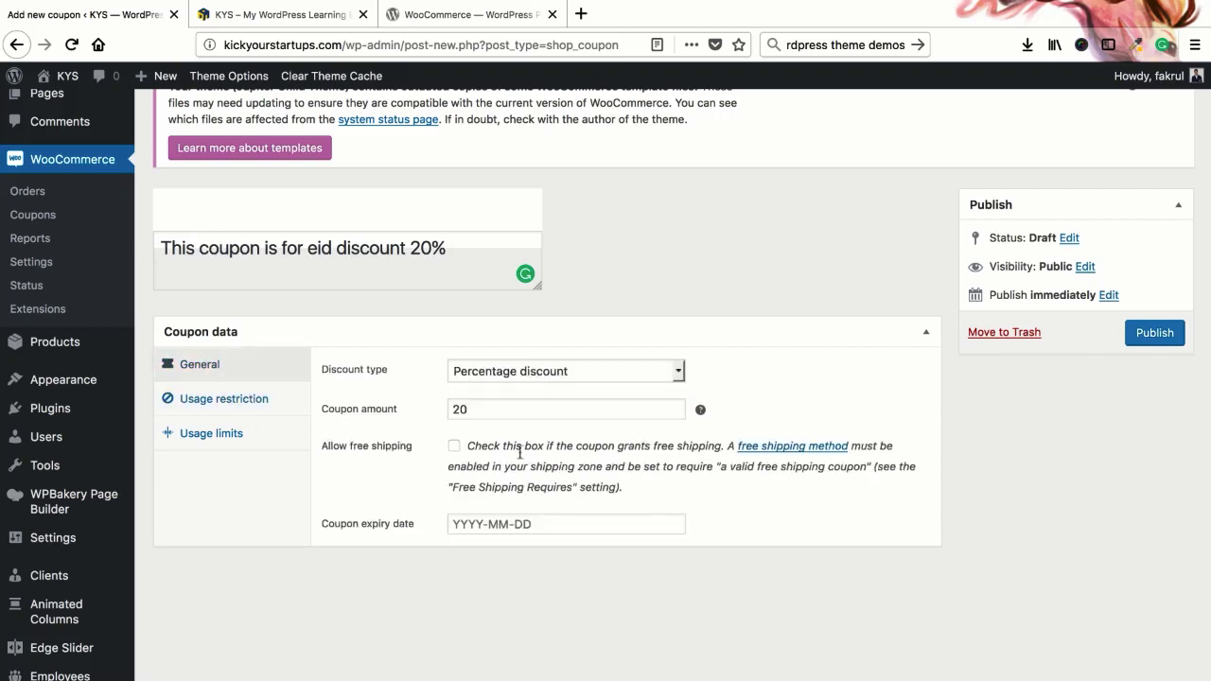
{"action": "scroll", "coordinate": [502, 516], "scroll_direction": "up", "scroll_amount": 3}
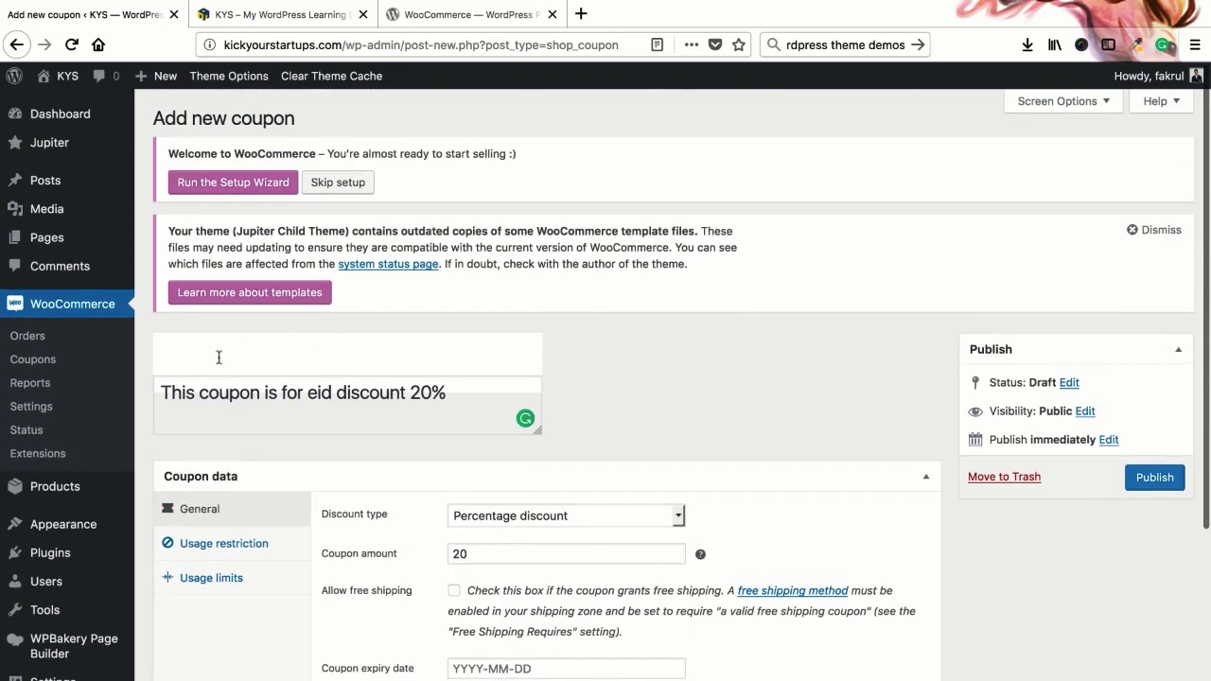
{"action": "scroll", "coordinate": [456, 466], "scroll_direction": "down", "scroll_amount": 4}
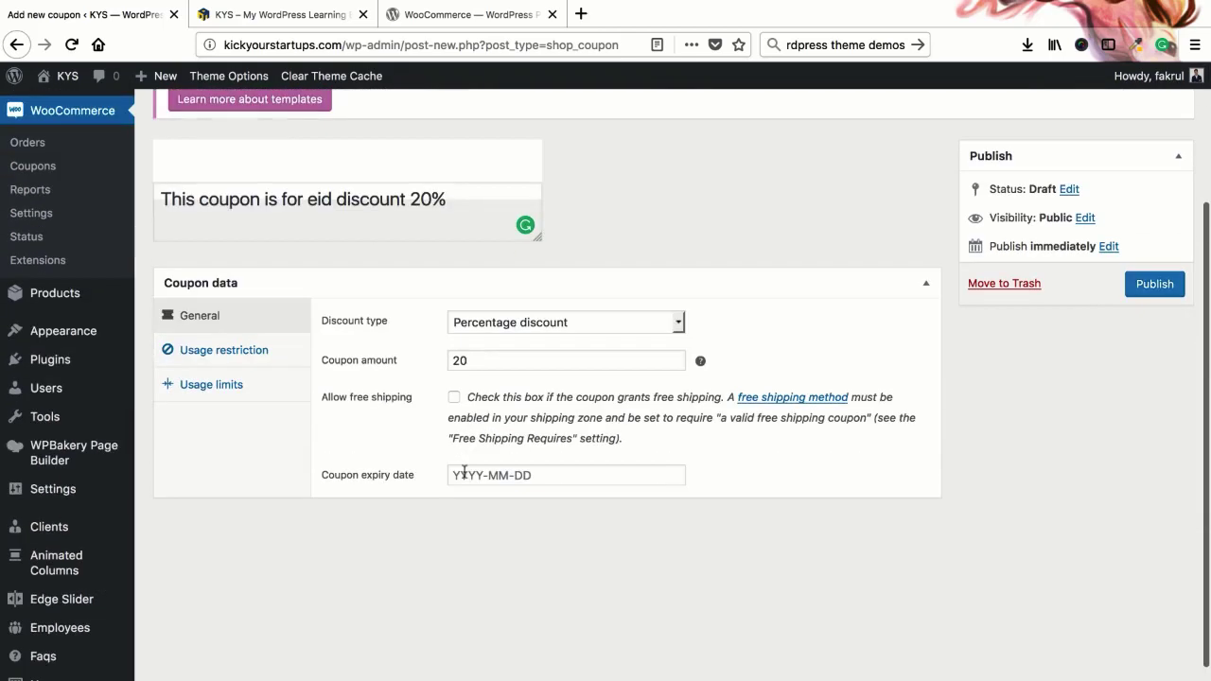
Step: Open the coupon's usage restrictions and examine the minimum and maximum spend, individual use and sale item options
{"action": "left_click", "coordinate": [223, 351]}
{"action": "scroll", "coordinate": [405, 391], "scroll_direction": "up", "scroll_amount": 1}
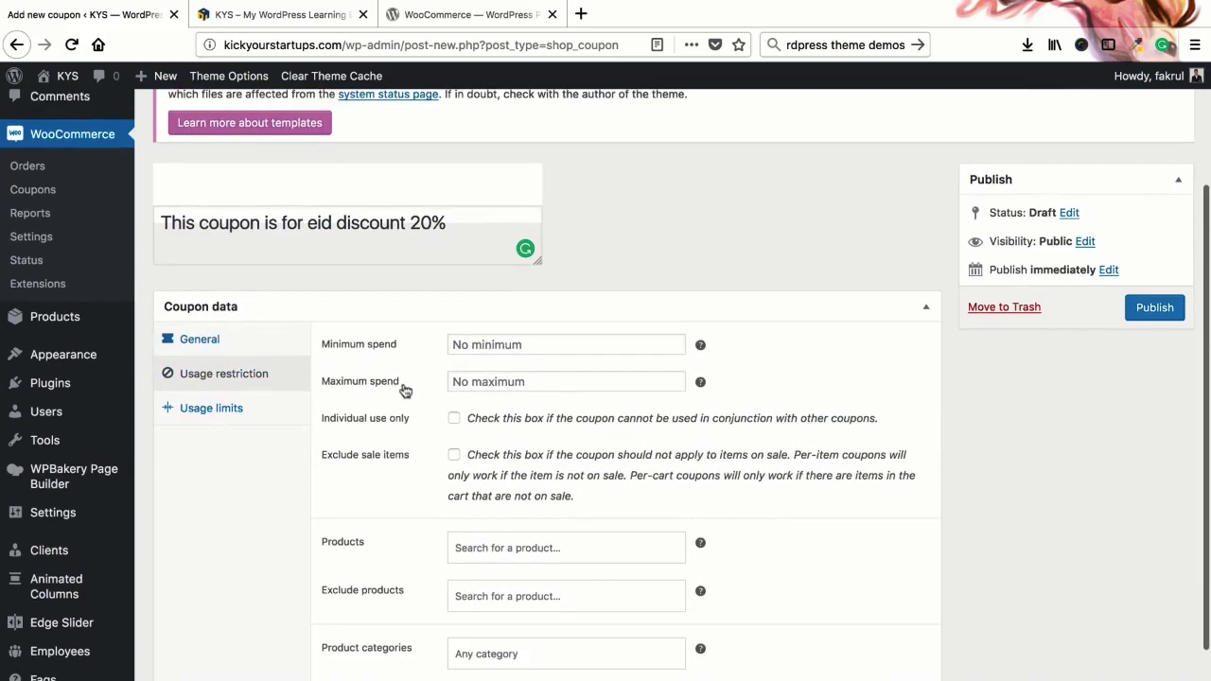
{"action": "left_click", "coordinate": [538, 344]}
{"action": "scroll", "coordinate": [488, 369], "scroll_direction": "down", "scroll_amount": 1}
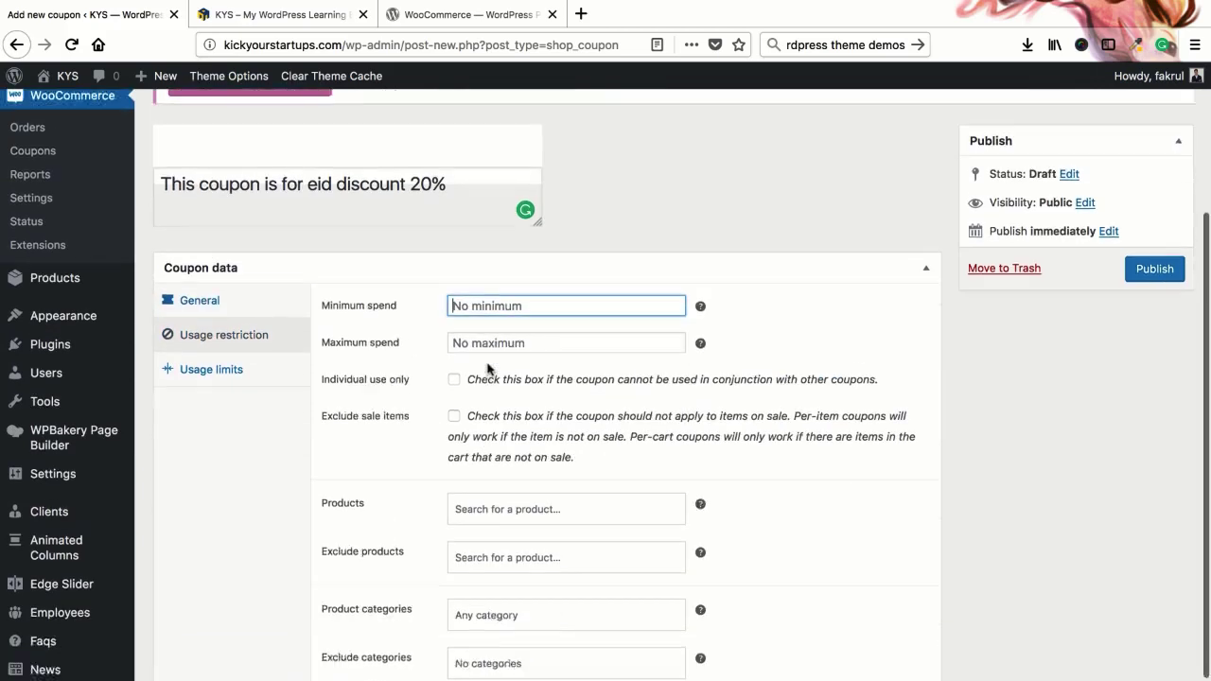
{"action": "scroll", "coordinate": [488, 369], "scroll_direction": "down", "scroll_amount": 1}
{"action": "left_click", "coordinate": [511, 326]}
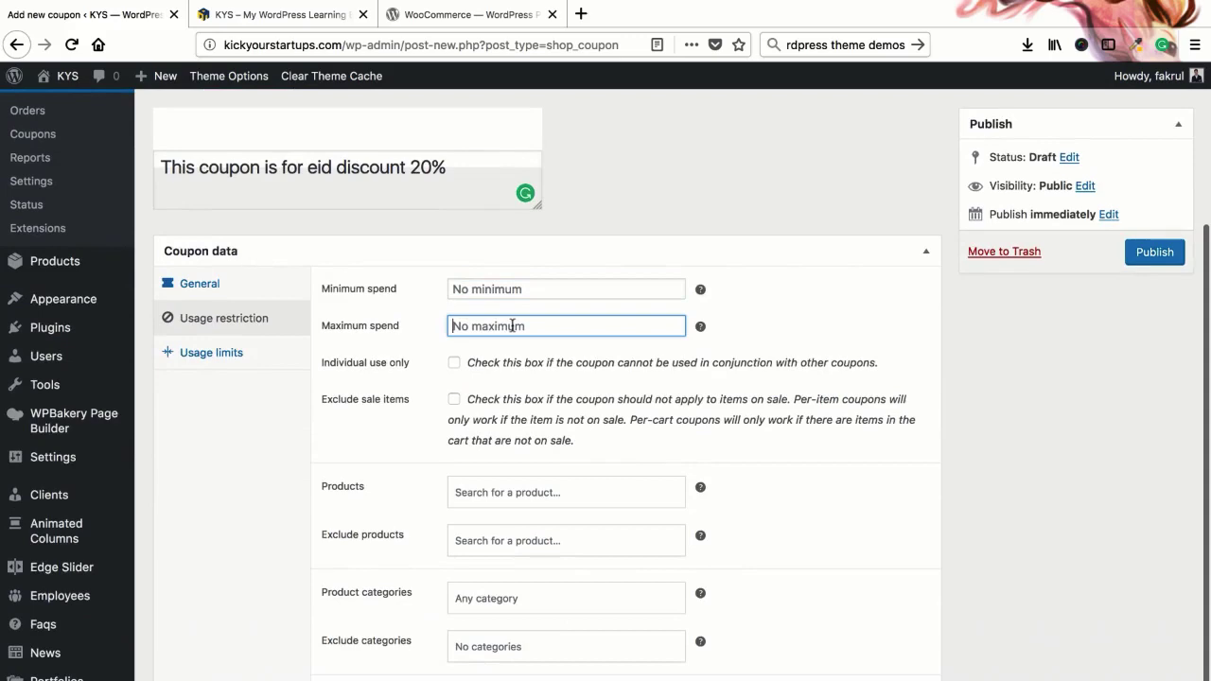
{"action": "left_click", "coordinate": [452, 365]}
{"action": "left_click", "coordinate": [452, 365]}
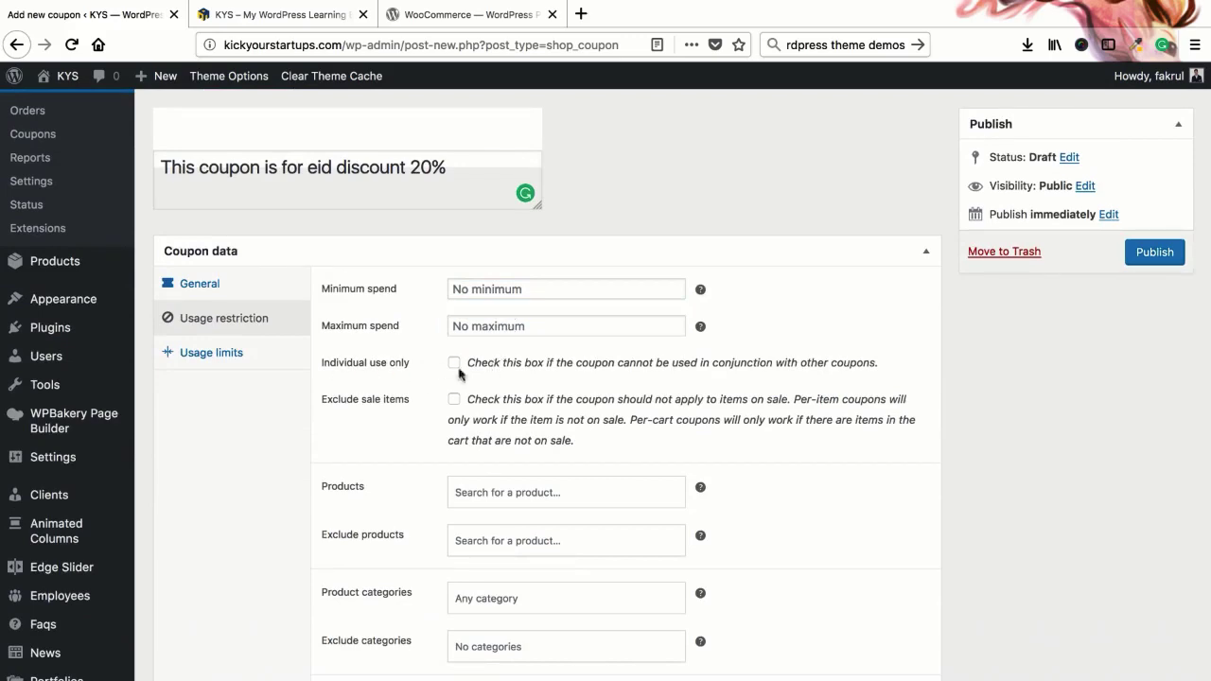
{"action": "scroll", "coordinate": [406, 381], "scroll_direction": "up", "scroll_amount": 3}
{"action": "scroll", "coordinate": [405, 447], "scroll_direction": "down", "scroll_amount": 3}
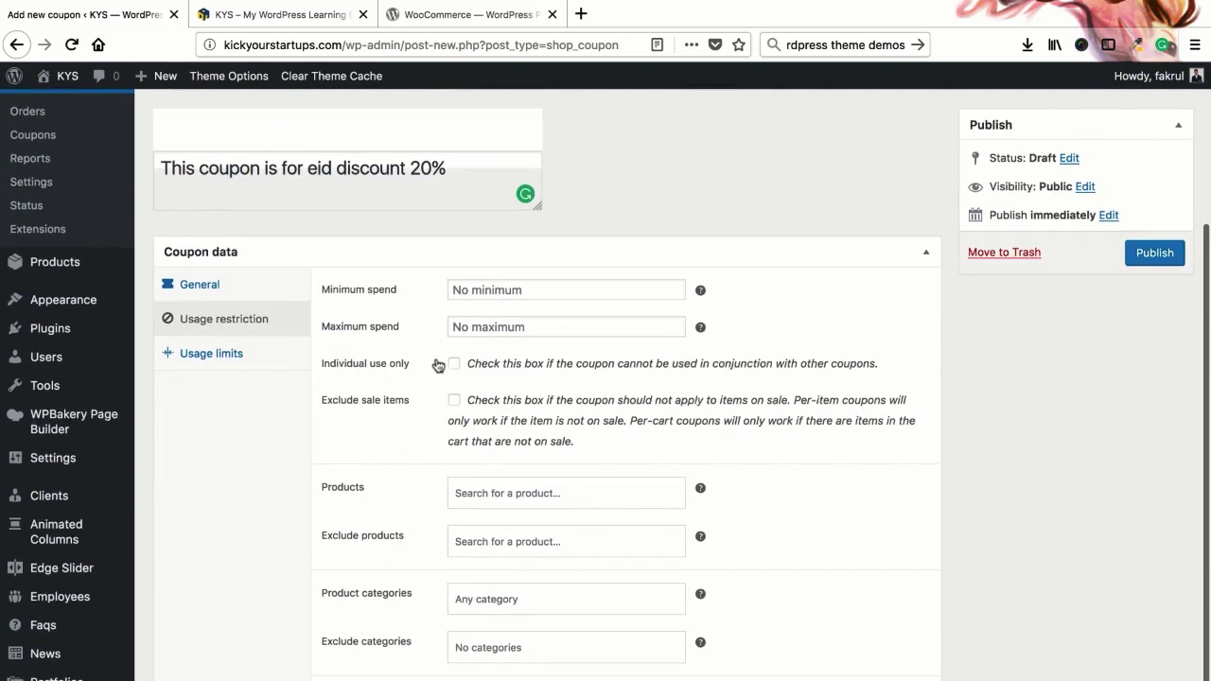
{"action": "scroll", "coordinate": [435, 365], "scroll_direction": "down", "scroll_amount": 2}
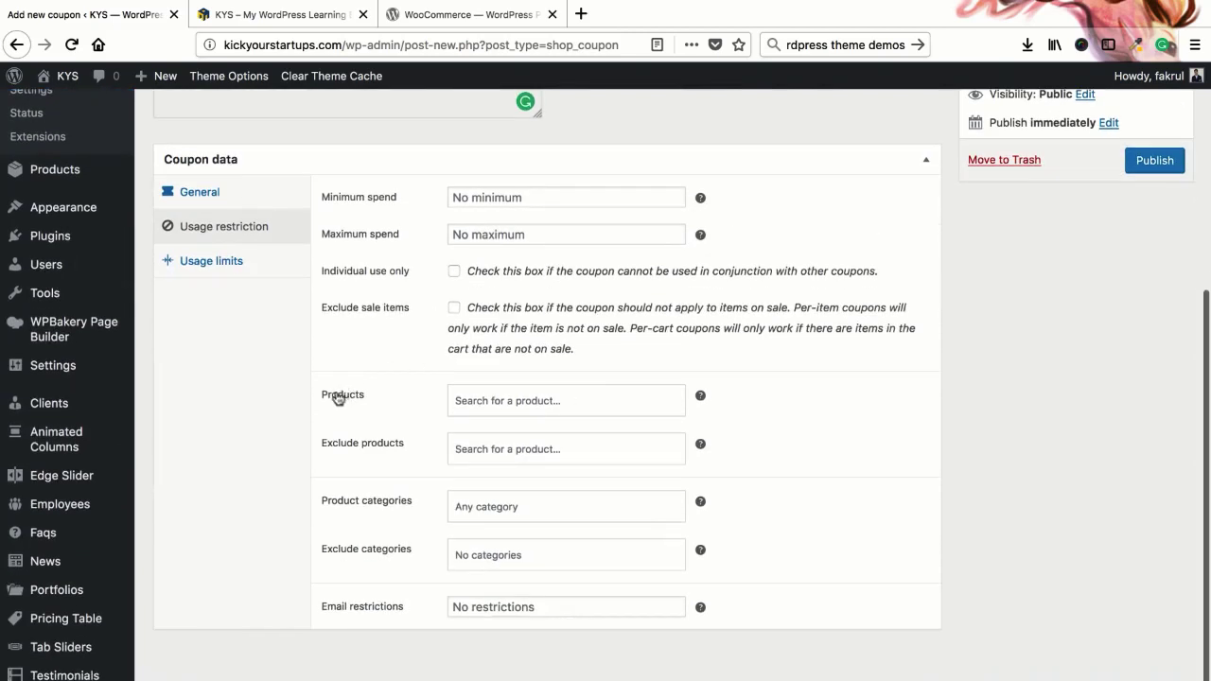
Step: Examine the product search fields for including and excluding products in the coupon's usage restrictions
{"action": "left_click", "coordinate": [535, 400]}
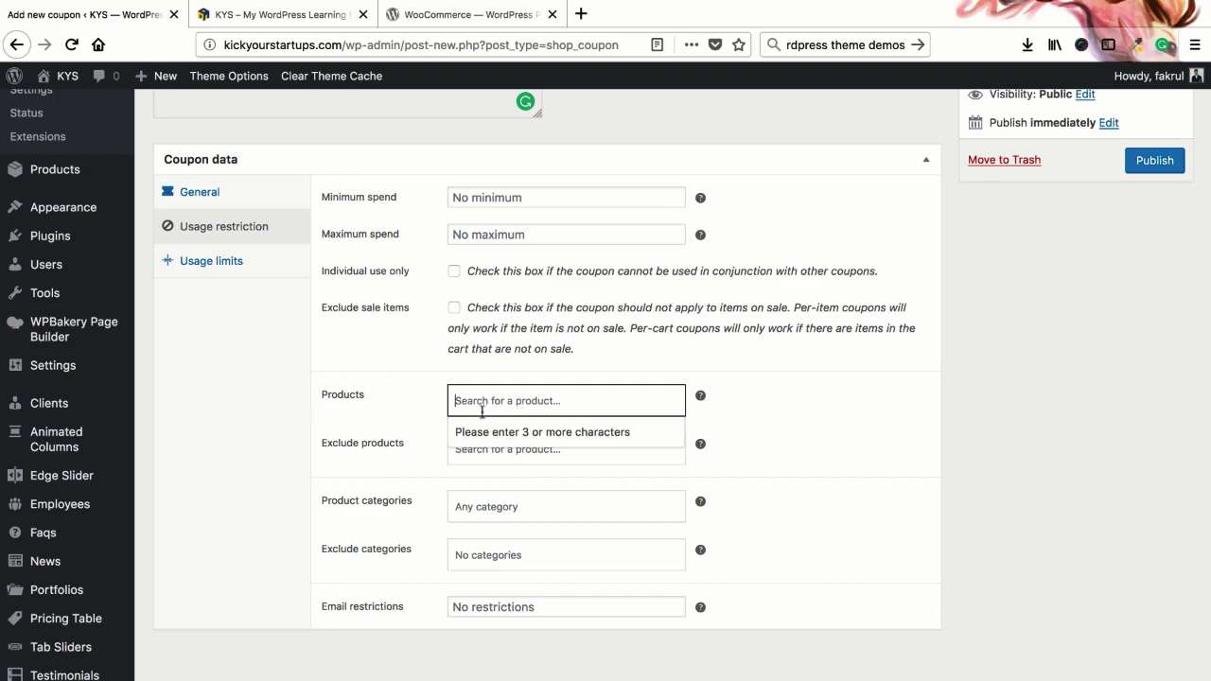
{"action": "left_click", "coordinate": [491, 404]}
{"action": "left_click", "coordinate": [469, 403]}
{"action": "left_click", "coordinate": [519, 451]}
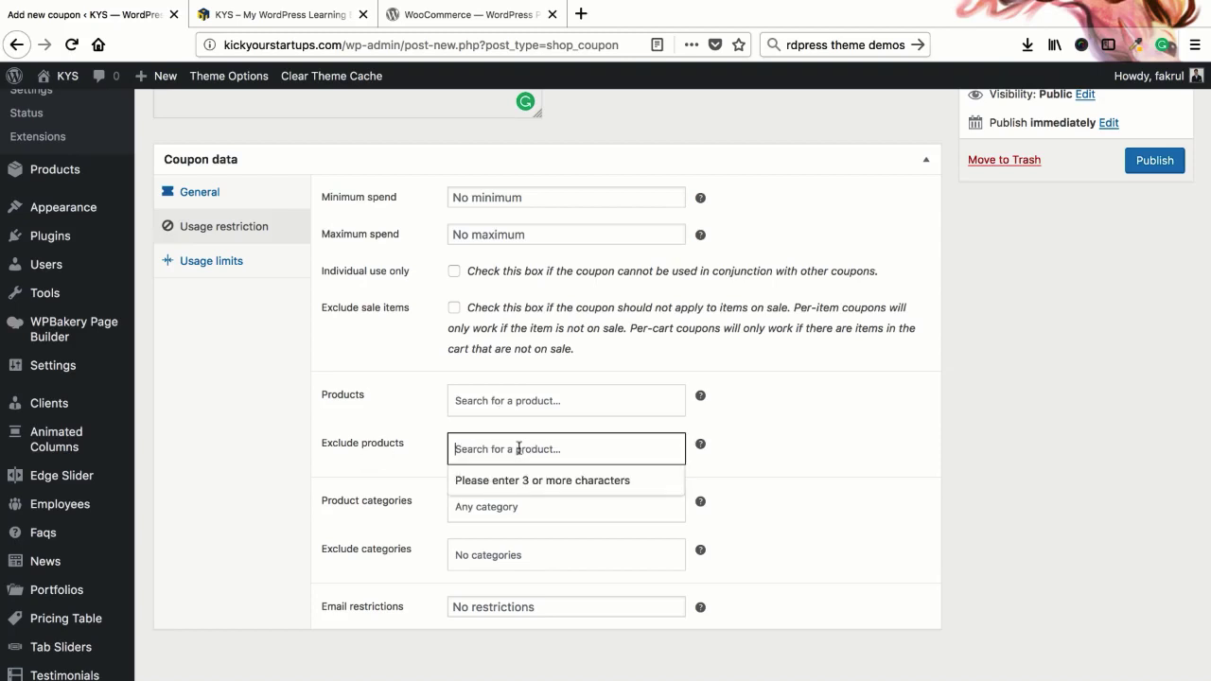
{"action": "left_click", "coordinate": [465, 448]}
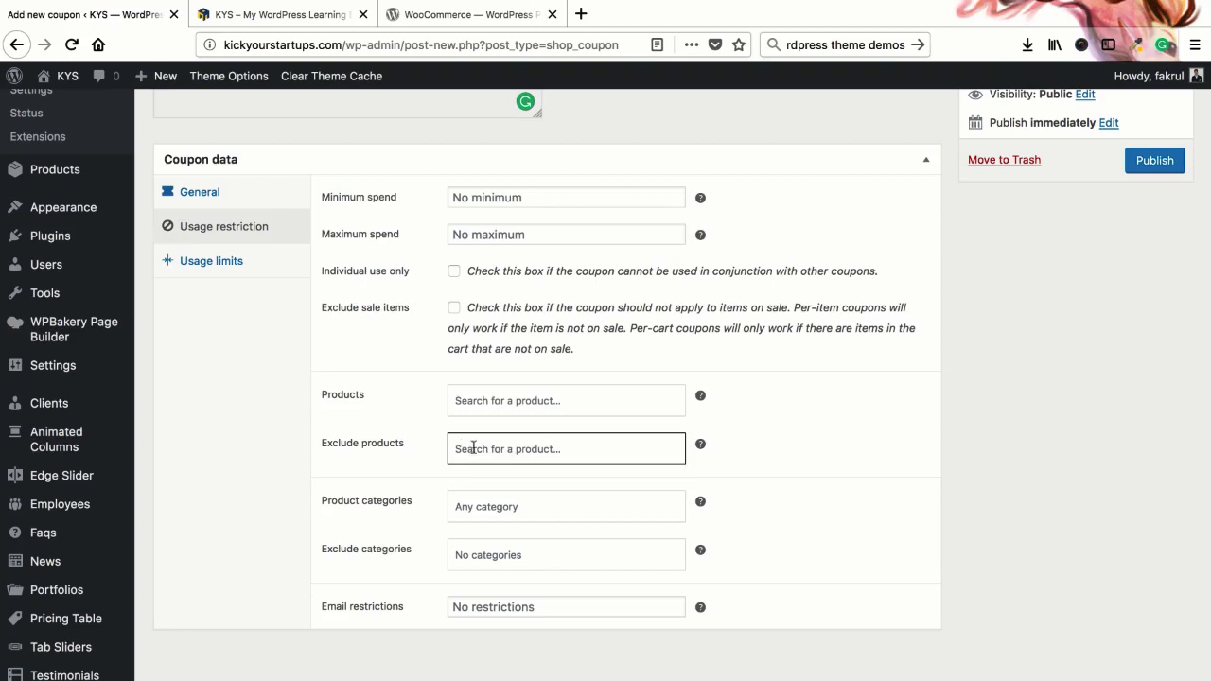
{"action": "scroll", "coordinate": [71, 272], "scroll_direction": "up", "scroll_amount": 1}
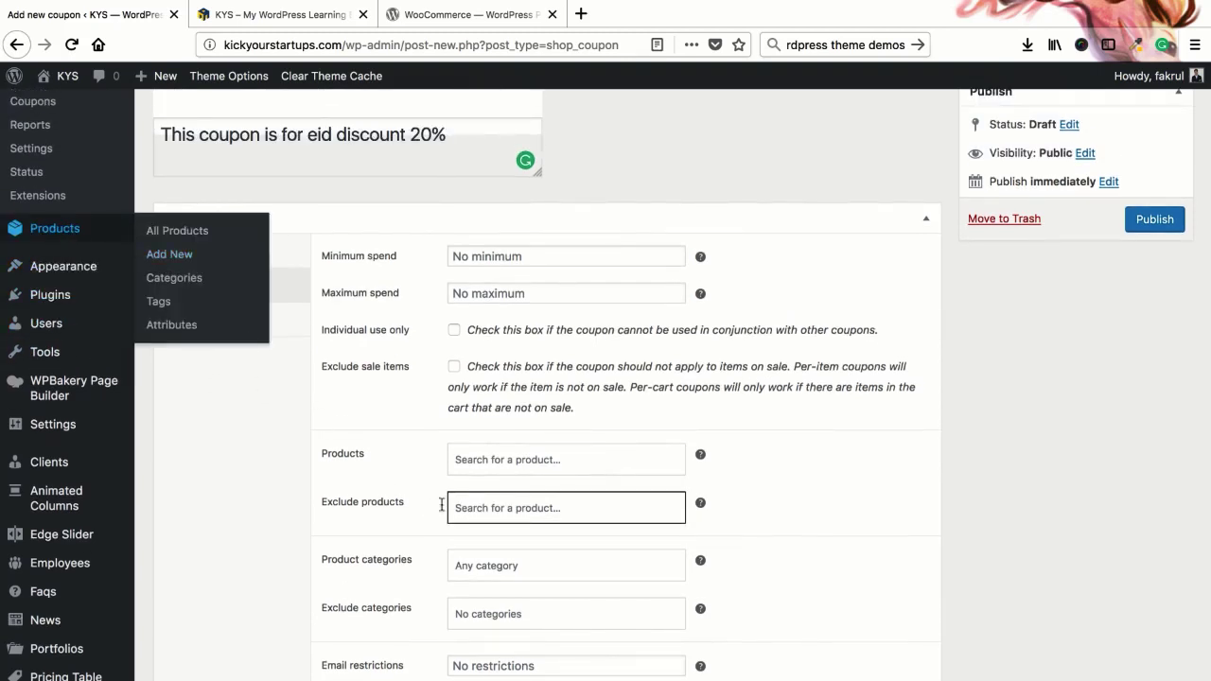
{"action": "left_click", "coordinate": [522, 507]}
{"action": "scroll", "coordinate": [418, 502], "scroll_direction": "down", "scroll_amount": 1}
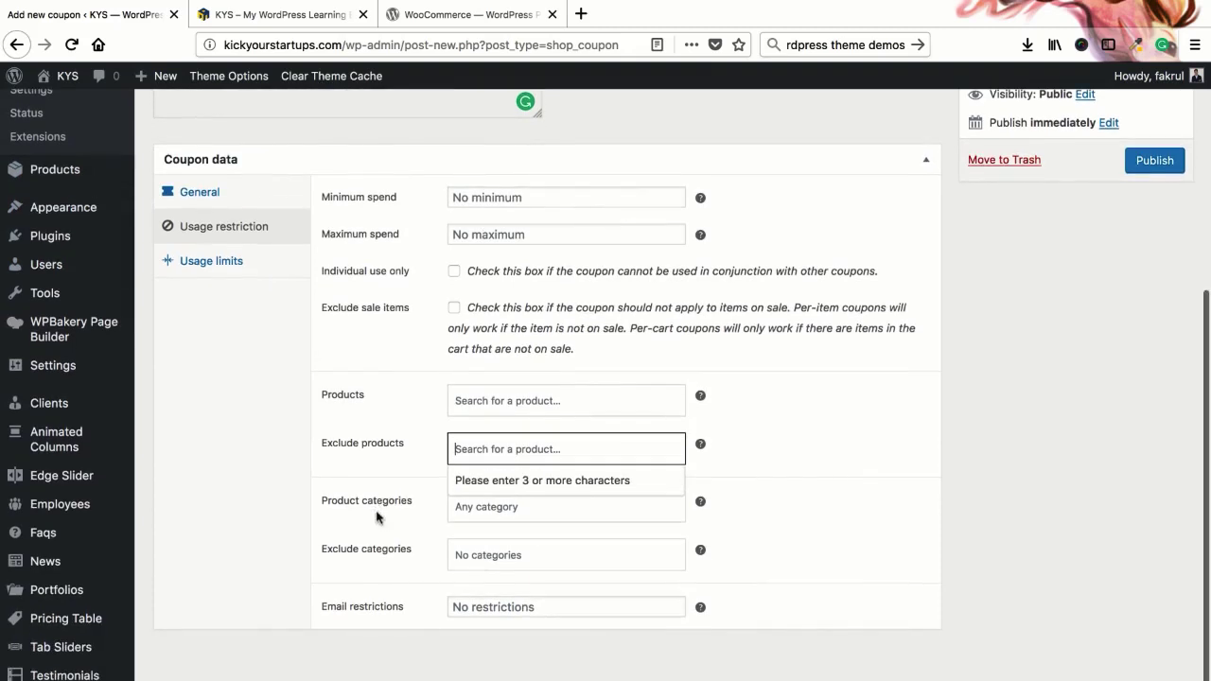
Step: Examine the category choices offered for including and excluding product categories without selecting any
{"action": "left_click", "coordinate": [498, 508]}
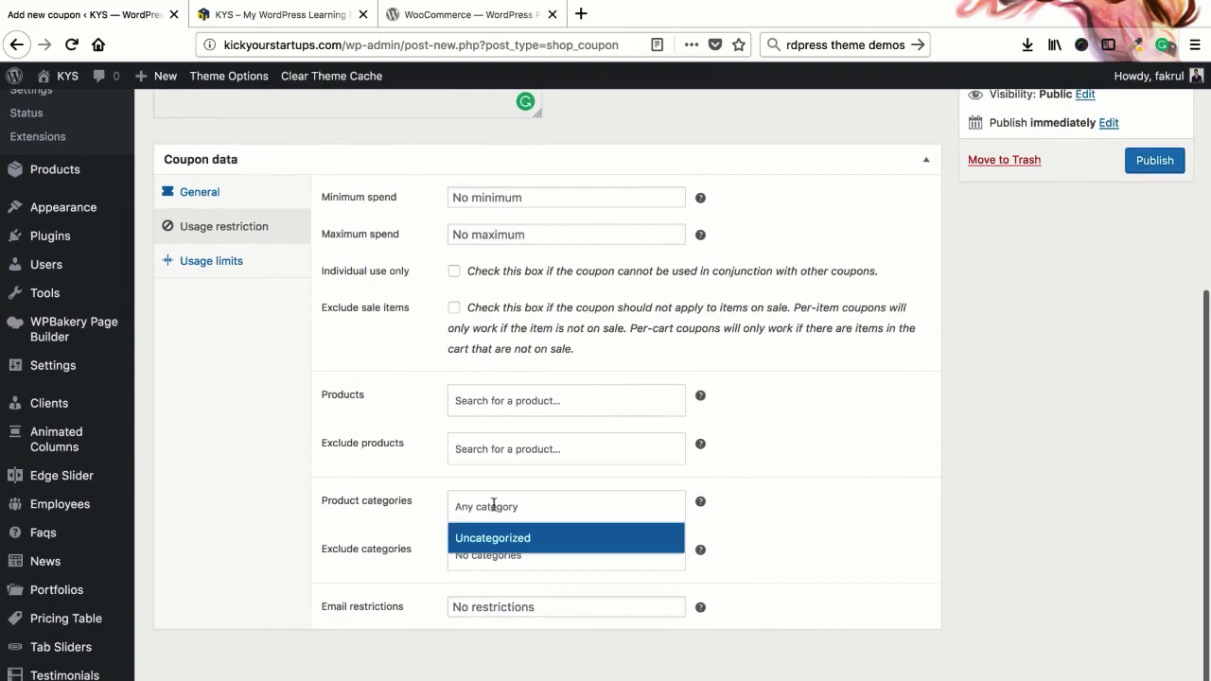
{"action": "left_click", "coordinate": [493, 506]}
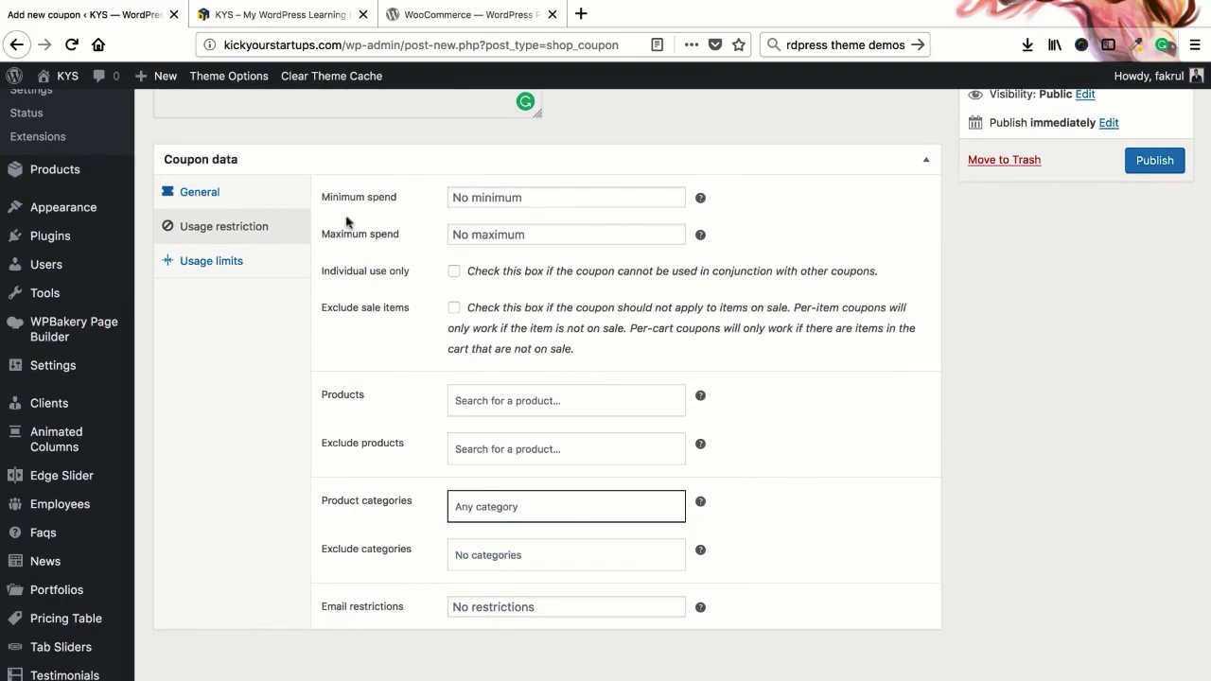
{"action": "left_click", "coordinate": [190, 193]}
{"action": "left_click", "coordinate": [208, 226]}
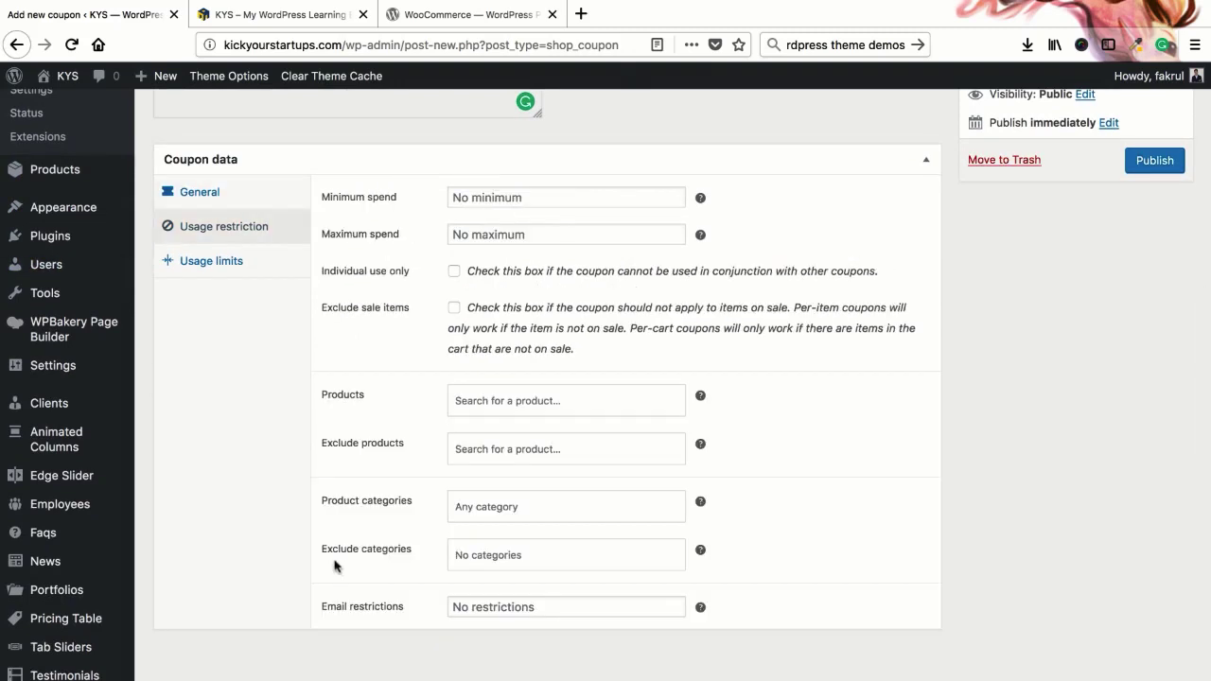
{"action": "left_click", "coordinate": [511, 557]}
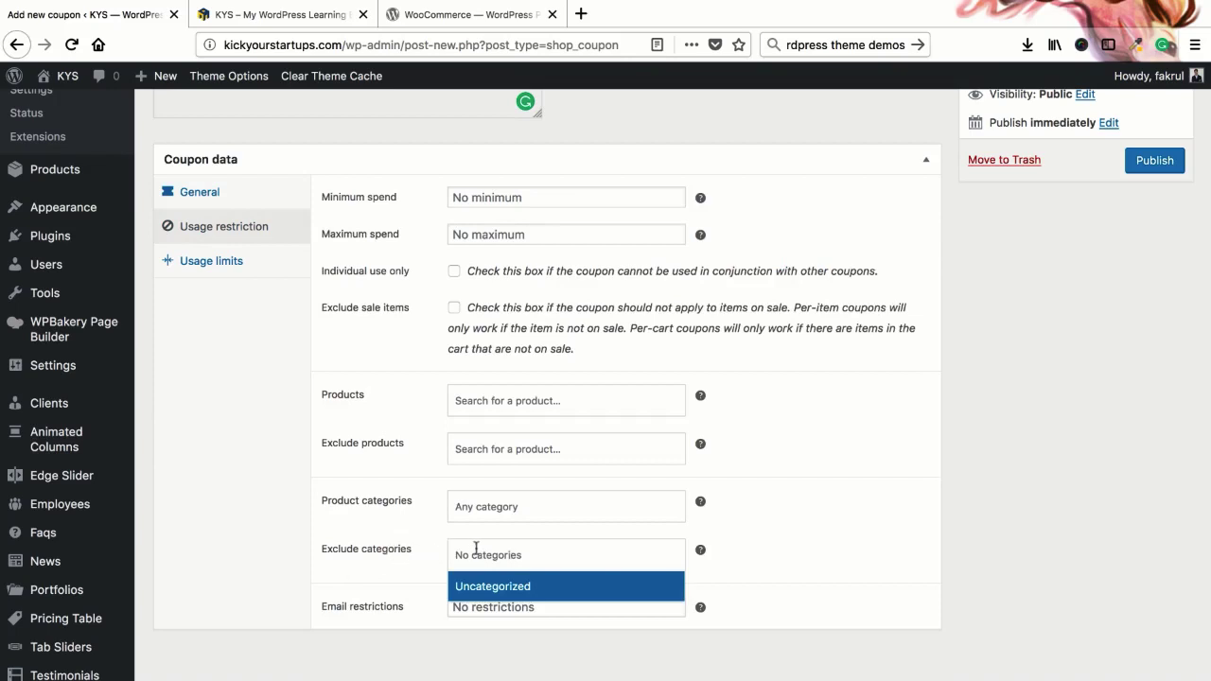
{"action": "left_click", "coordinate": [478, 555]}
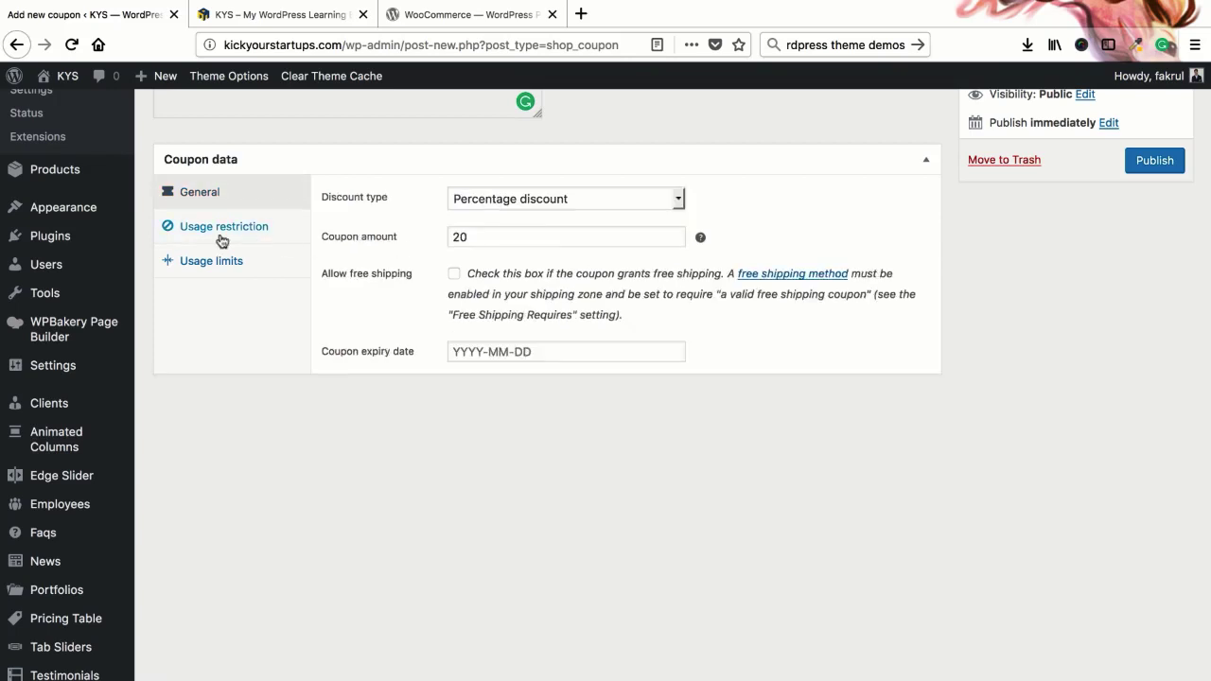
Step: Review the excluded products, excluded categories and email restrictions, and return to the coupon's general data
{"action": "left_click", "coordinate": [221, 236]}
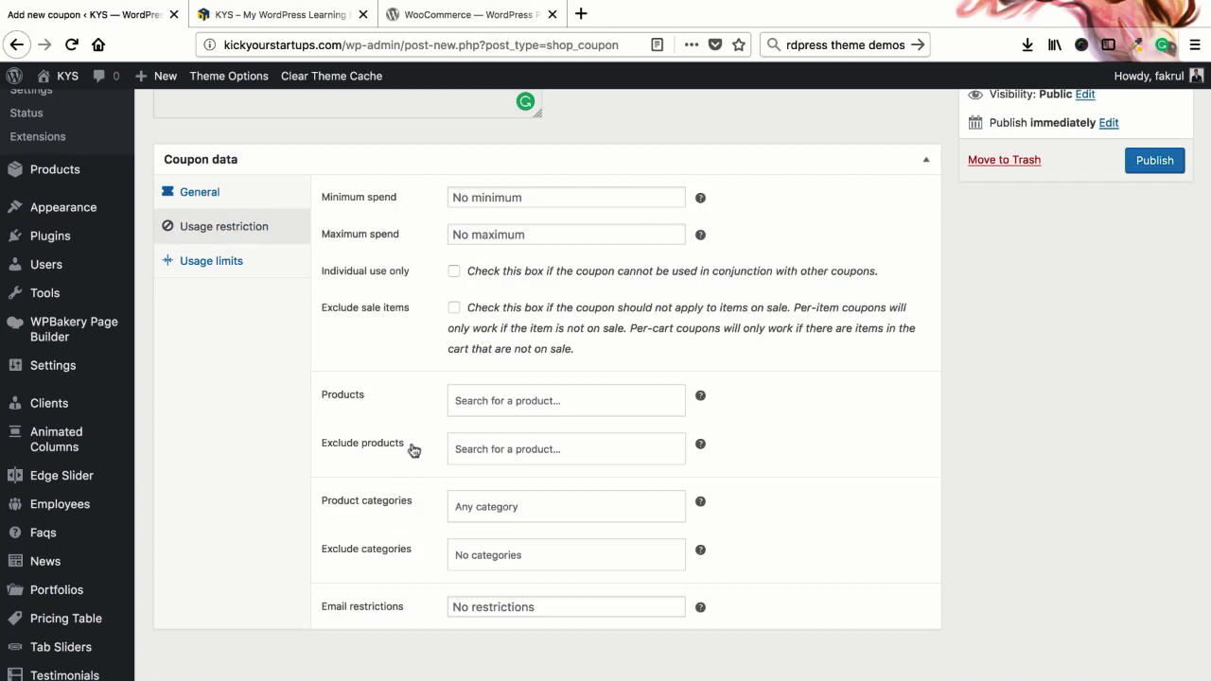
{"action": "left_click", "coordinate": [514, 445]}
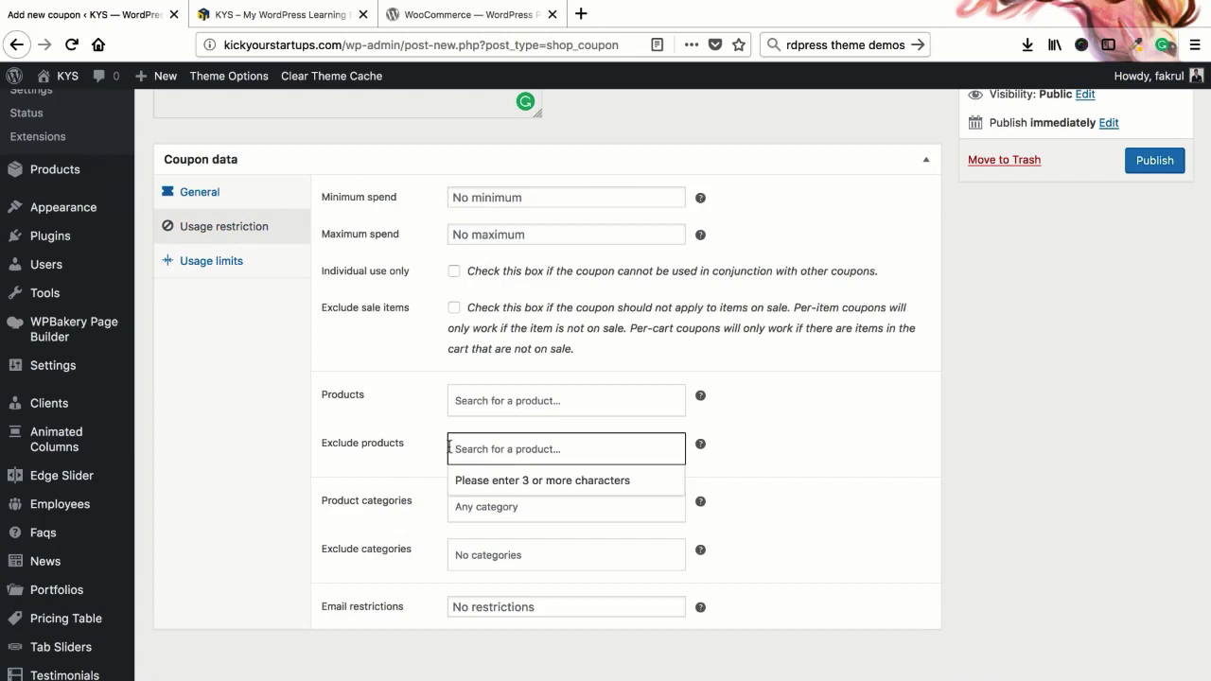
{"action": "left_click", "coordinate": [507, 553]}
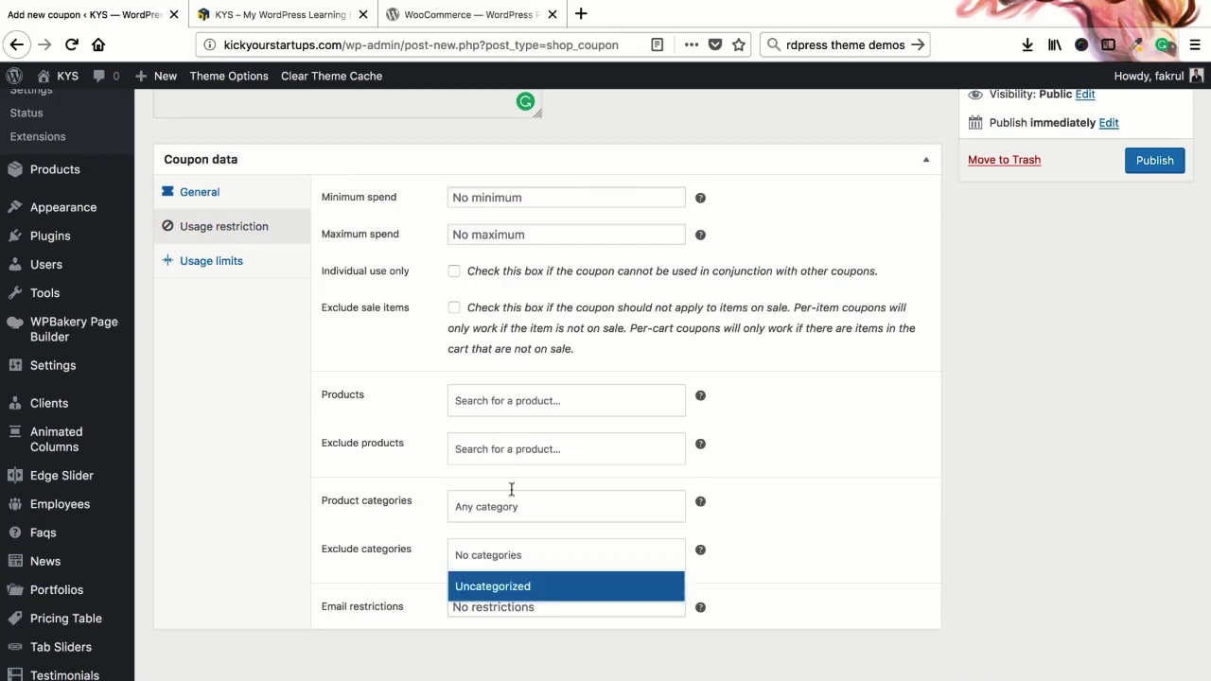
{"action": "left_click", "coordinate": [270, 513]}
{"action": "left_click", "coordinate": [504, 609]}
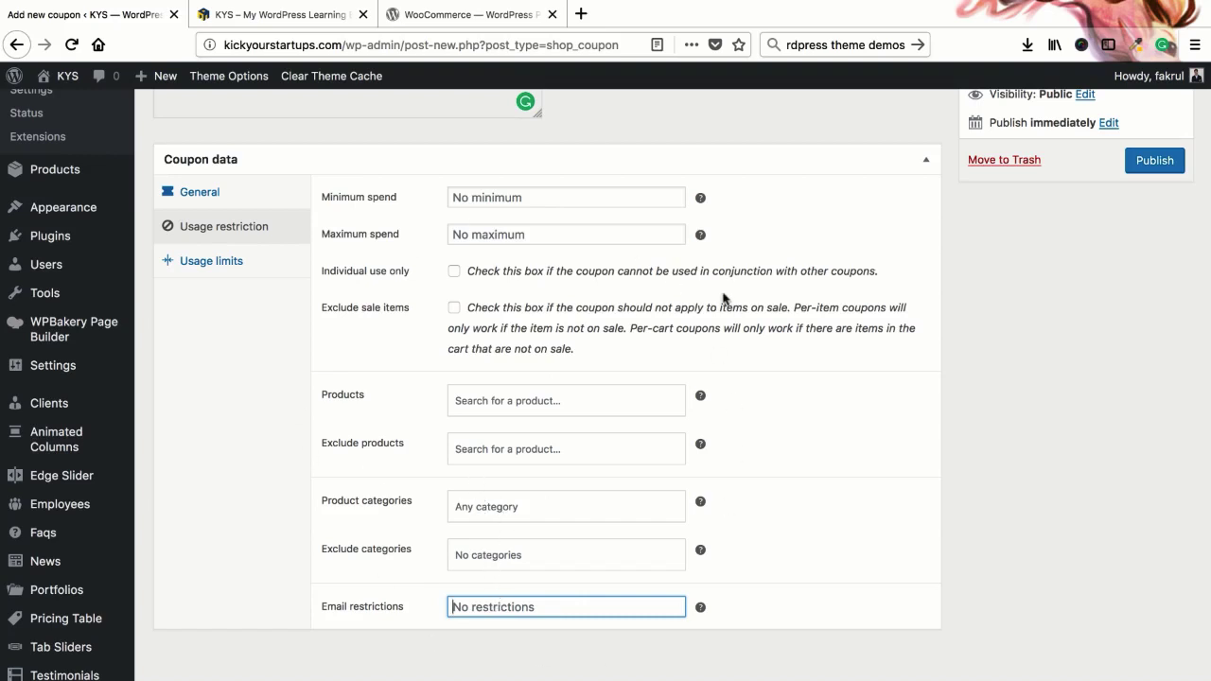
{"action": "left_click", "coordinate": [209, 192]}
{"action": "scroll", "coordinate": [316, 306], "scroll_direction": "up", "scroll_amount": 5}
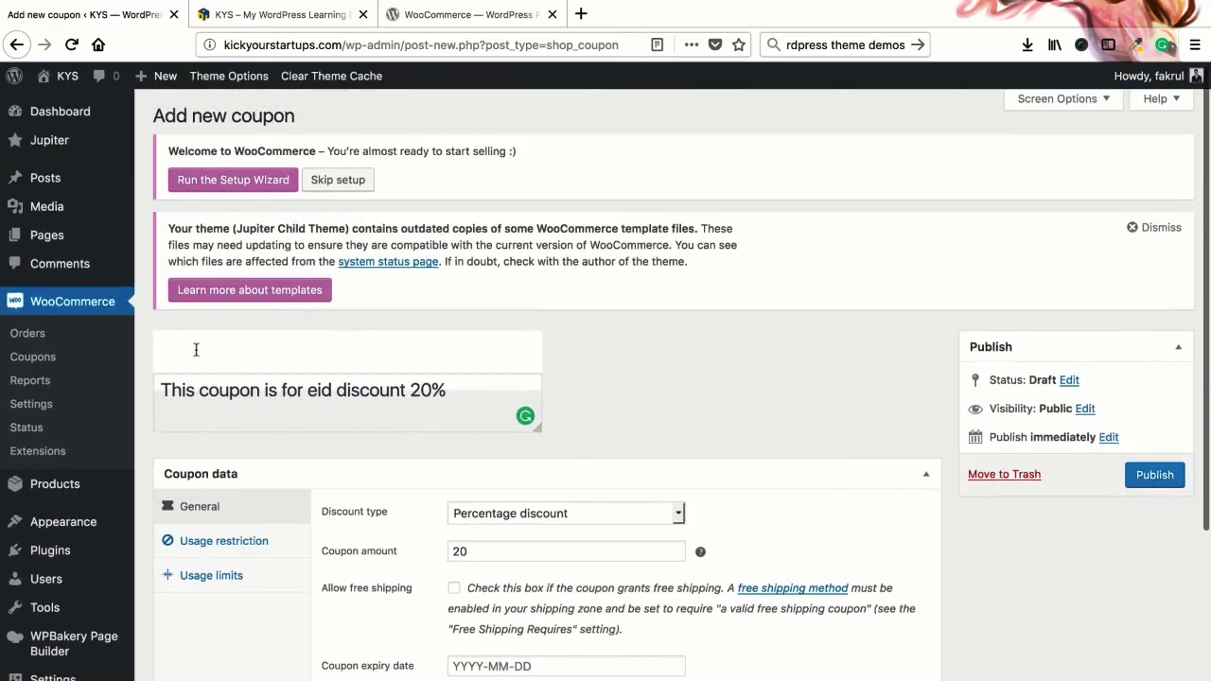
Step: Examine the coupon's code, description, discount type, amount, free shipping and expiry date settings
{"action": "scroll", "coordinate": [530, 425], "scroll_direction": "down", "scroll_amount": 2}
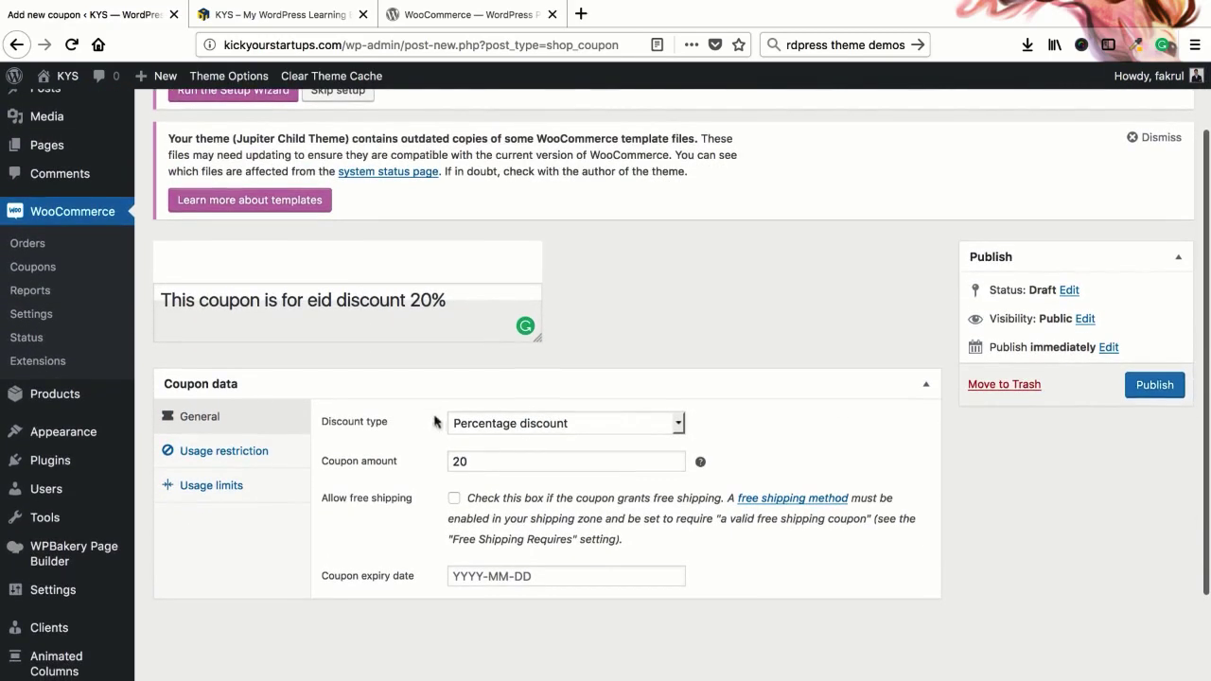
{"action": "double_click", "coordinate": [216, 261]}
{"action": "left_click", "coordinate": [316, 367]}
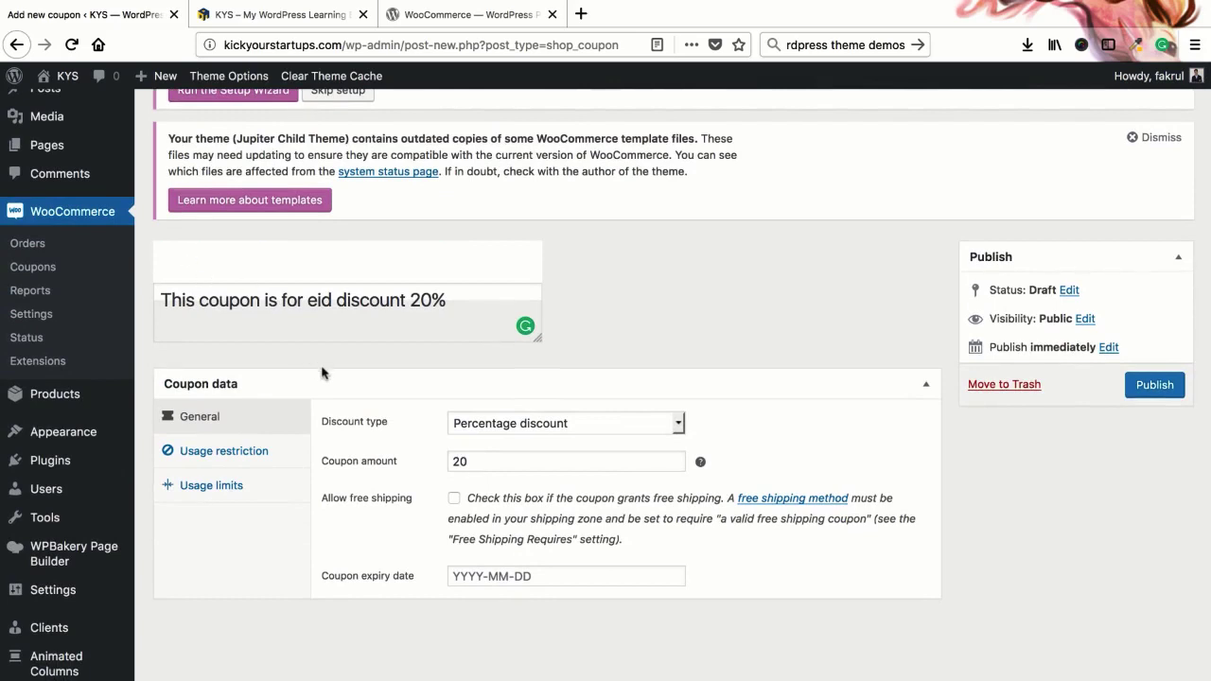
{"action": "scroll", "coordinate": [318, 367], "scroll_direction": "down", "scroll_amount": 2}
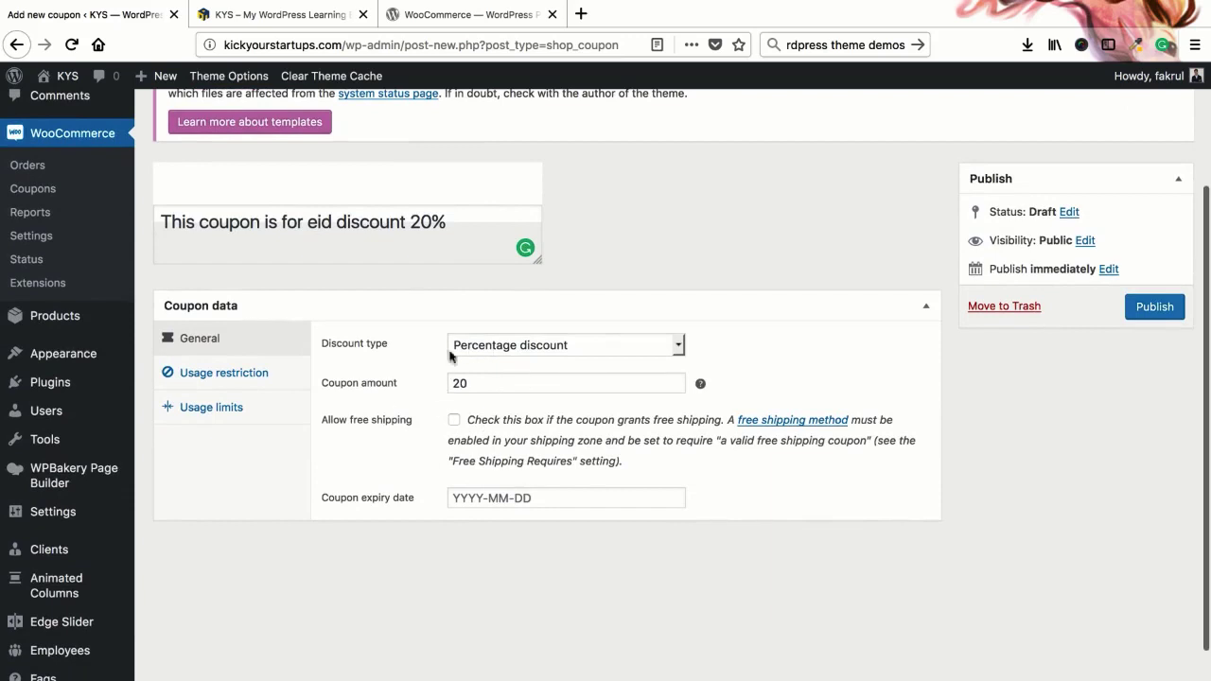
{"action": "scroll", "coordinate": [369, 420], "scroll_direction": "down", "scroll_amount": 1}
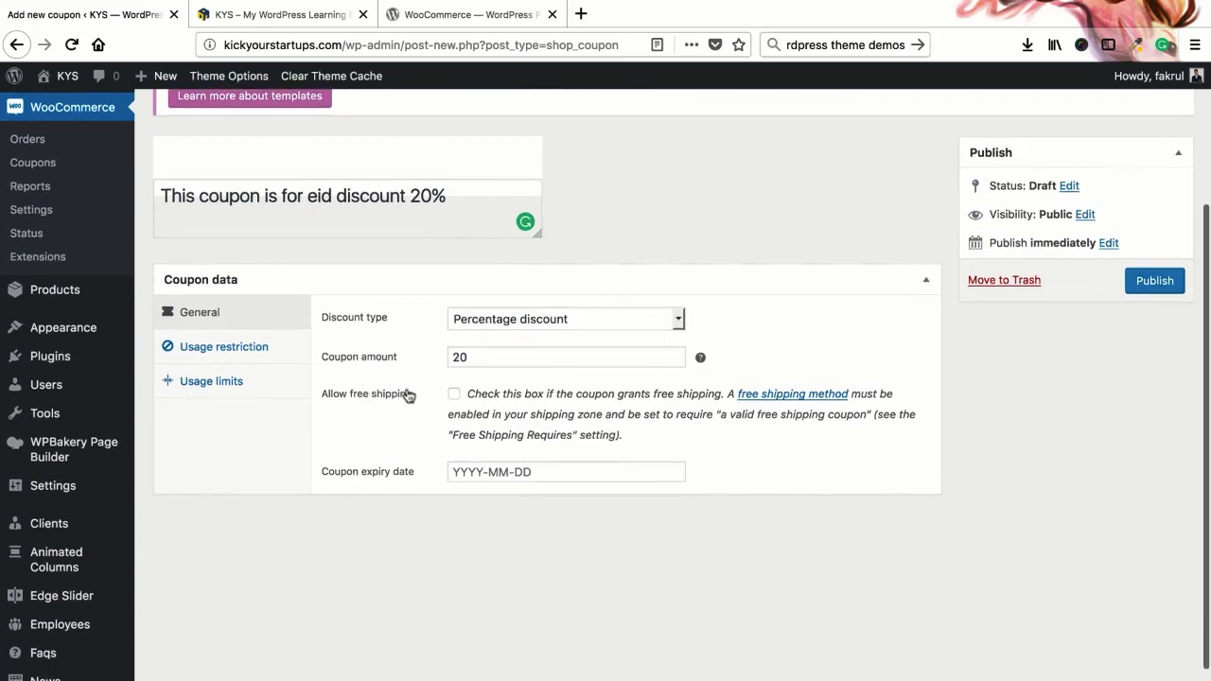
{"action": "scroll", "coordinate": [408, 396], "scroll_direction": "up", "scroll_amount": 5}
{"action": "scroll", "coordinate": [368, 482], "scroll_direction": "down", "scroll_amount": 1}
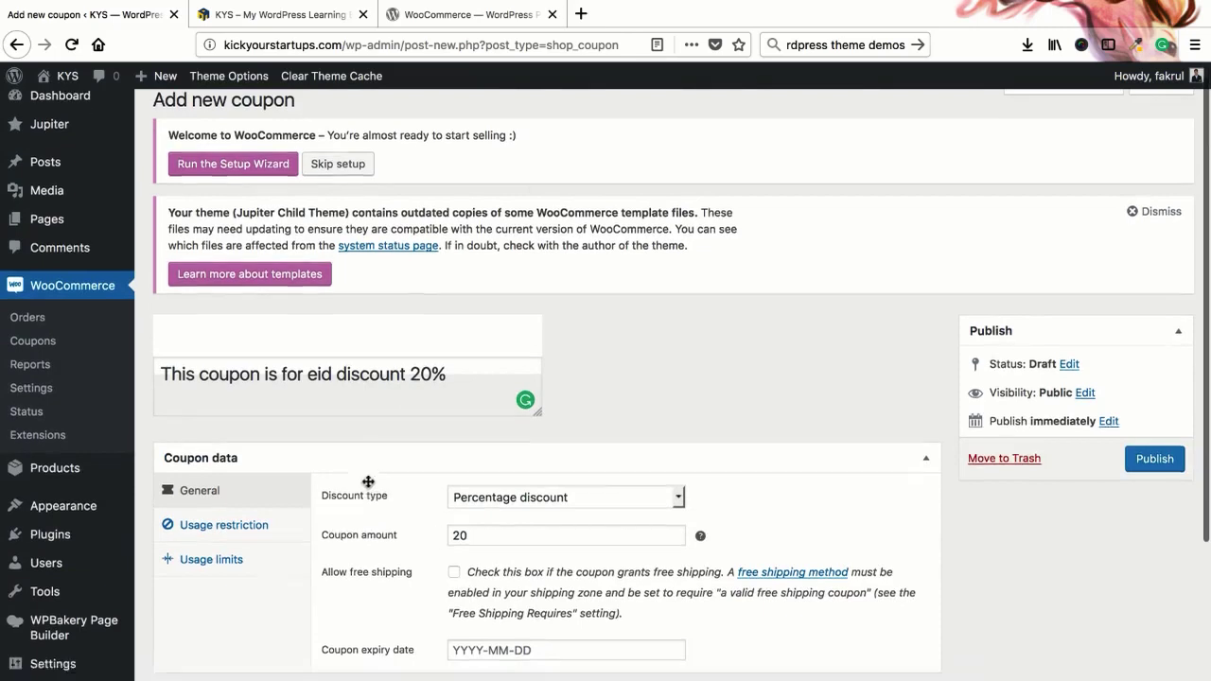
{"action": "scroll", "coordinate": [368, 482], "scroll_direction": "down", "scroll_amount": 3}
Step: Open the coupon's usage limits, try a limit of 1000 uses per coupon, and clear the value
{"action": "left_click", "coordinate": [212, 451]}
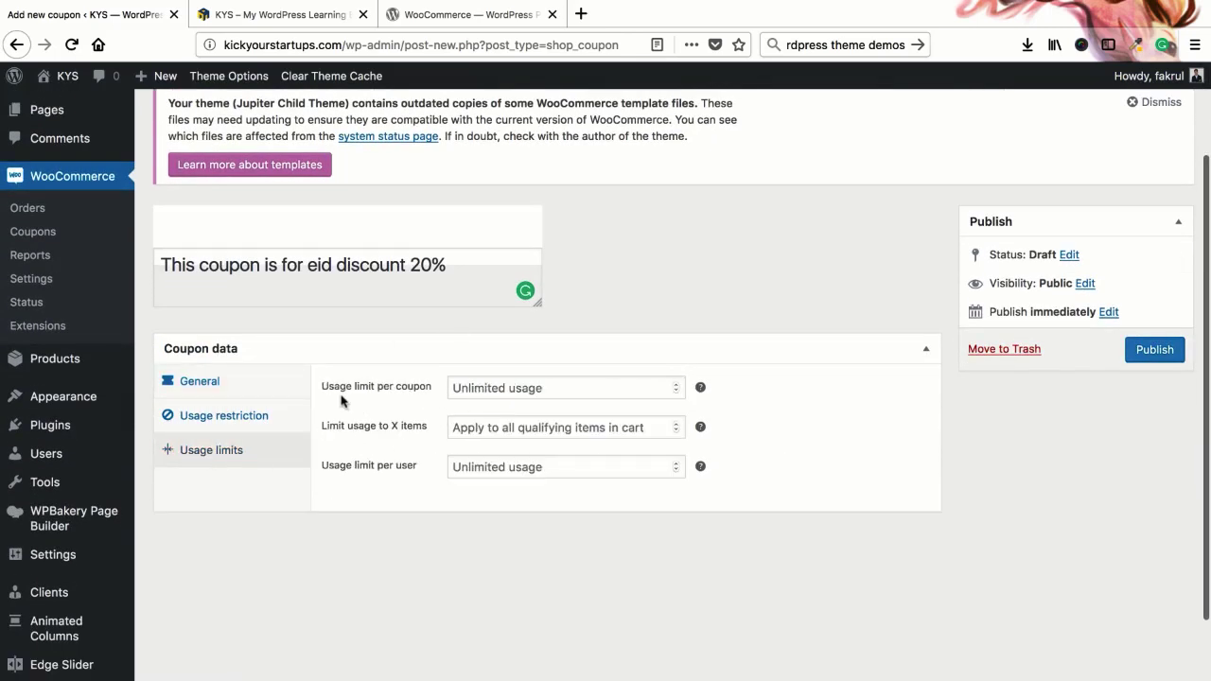
{"action": "left_click", "coordinate": [492, 390]}
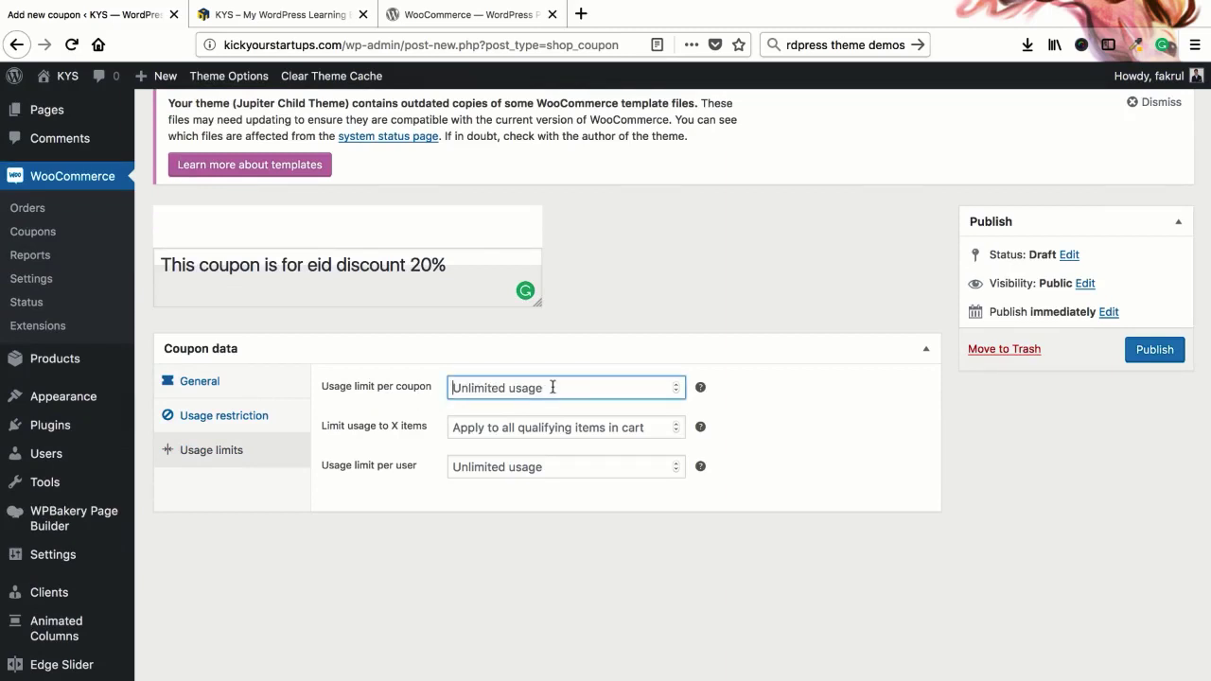
{"action": "left_click", "coordinate": [677, 385]}
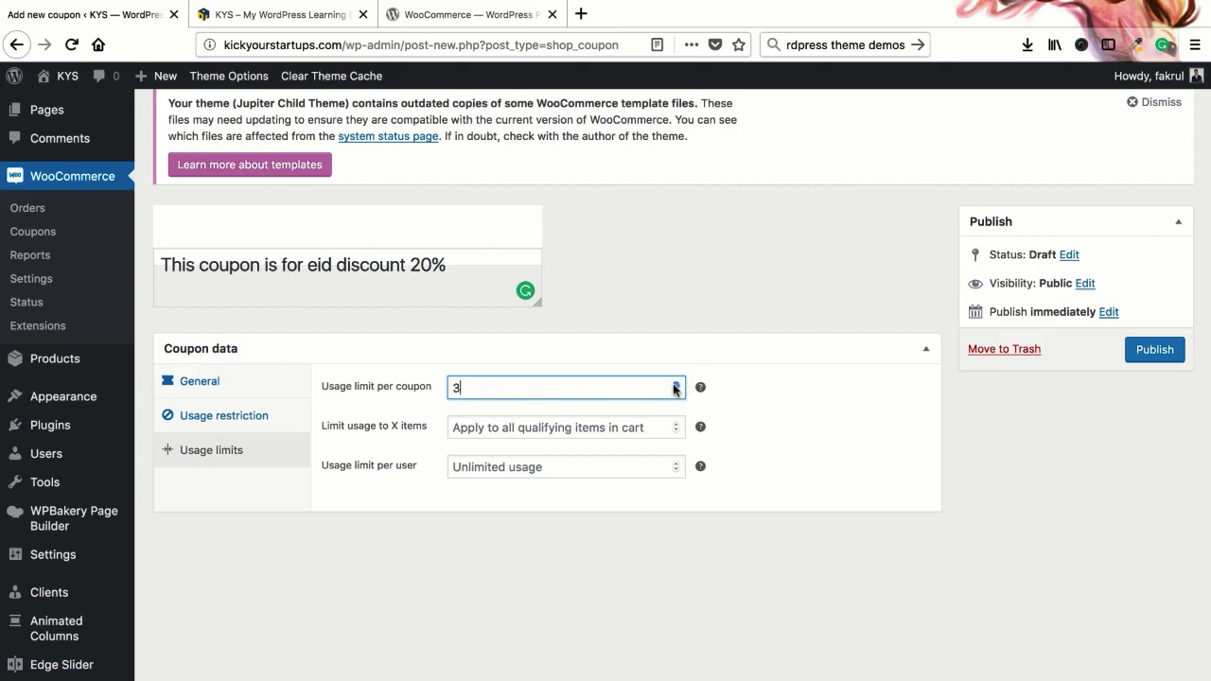
{"action": "left_click", "coordinate": [675, 384]}
{"action": "double_click", "coordinate": [545, 388]}
{"action": "type", "text": "1000"}
{"action": "double_click", "coordinate": [522, 386]}
{"action": "key", "text": "BackSpace"}
Step: Check the coupon's item usage limit, try a limit of 1 use per user, and clear the value
{"action": "scroll", "coordinate": [417, 388], "scroll_direction": "down", "scroll_amount": 1}
{"action": "left_click", "coordinate": [361, 389]}
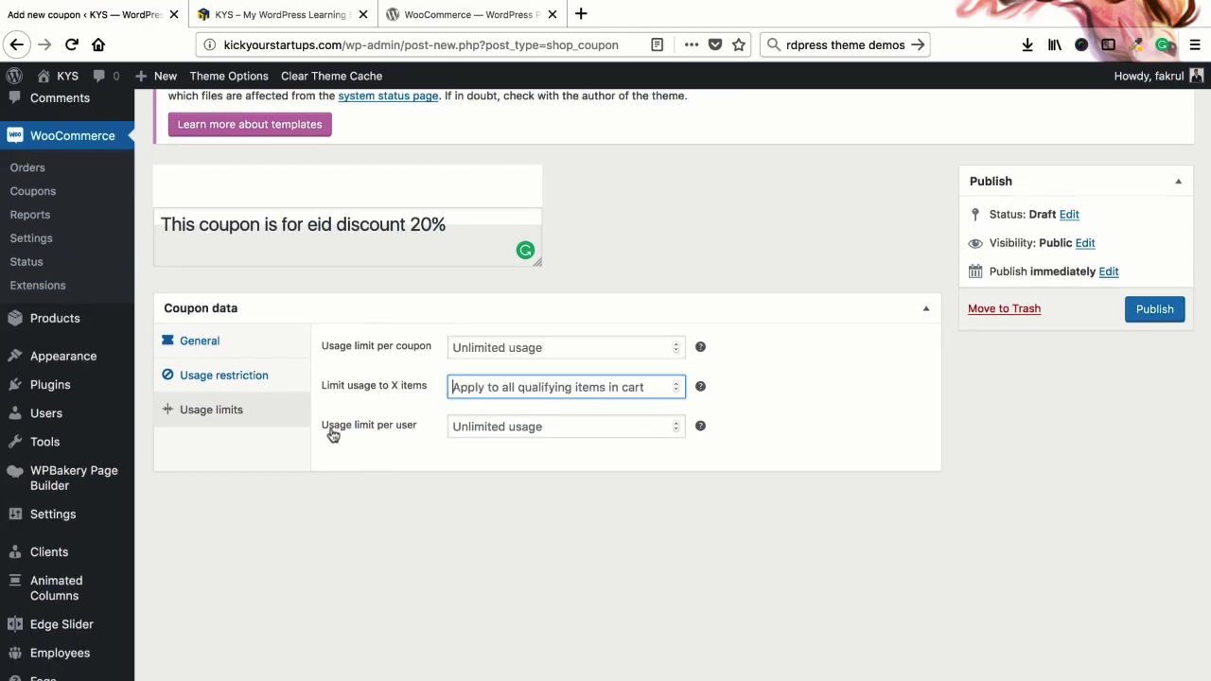
{"action": "left_click", "coordinate": [469, 427]}
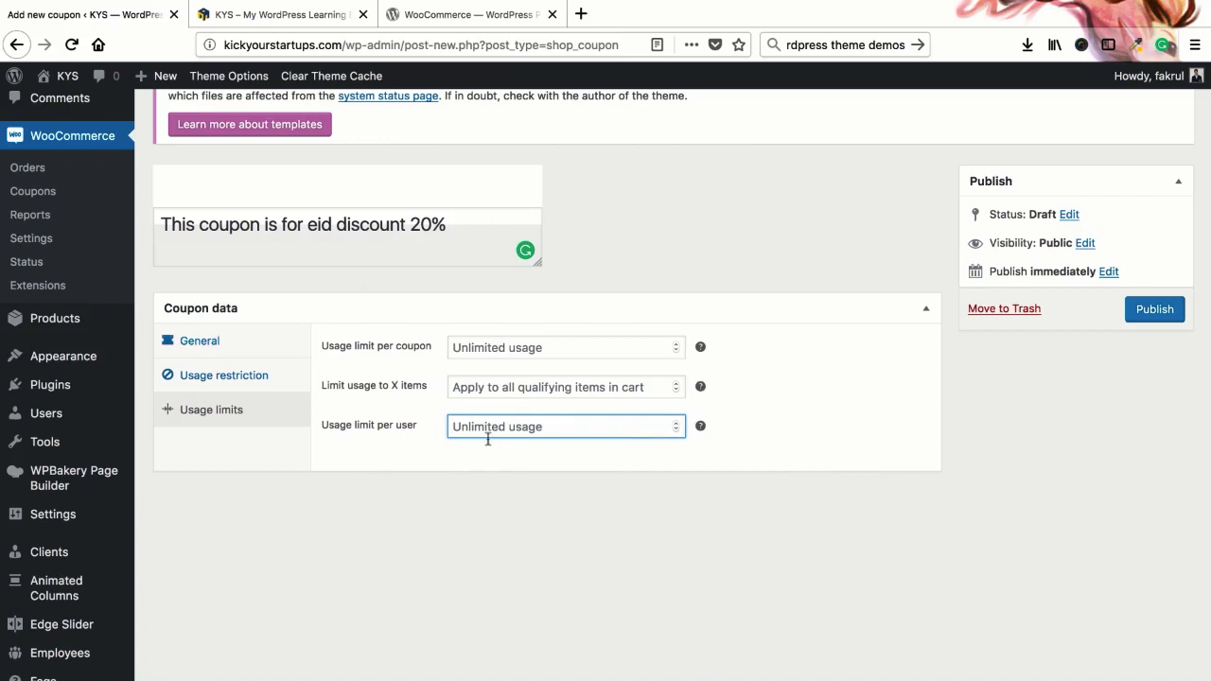
{"action": "type", "text": "1"}
{"action": "key", "text": "BackSpace"}
Step: Publish the Eid 2019 coupon and review its saved code, description and general data
{"action": "scroll", "coordinate": [1088, 379], "scroll_direction": "up", "scroll_amount": 2}
{"action": "left_click", "coordinate": [1145, 420]}
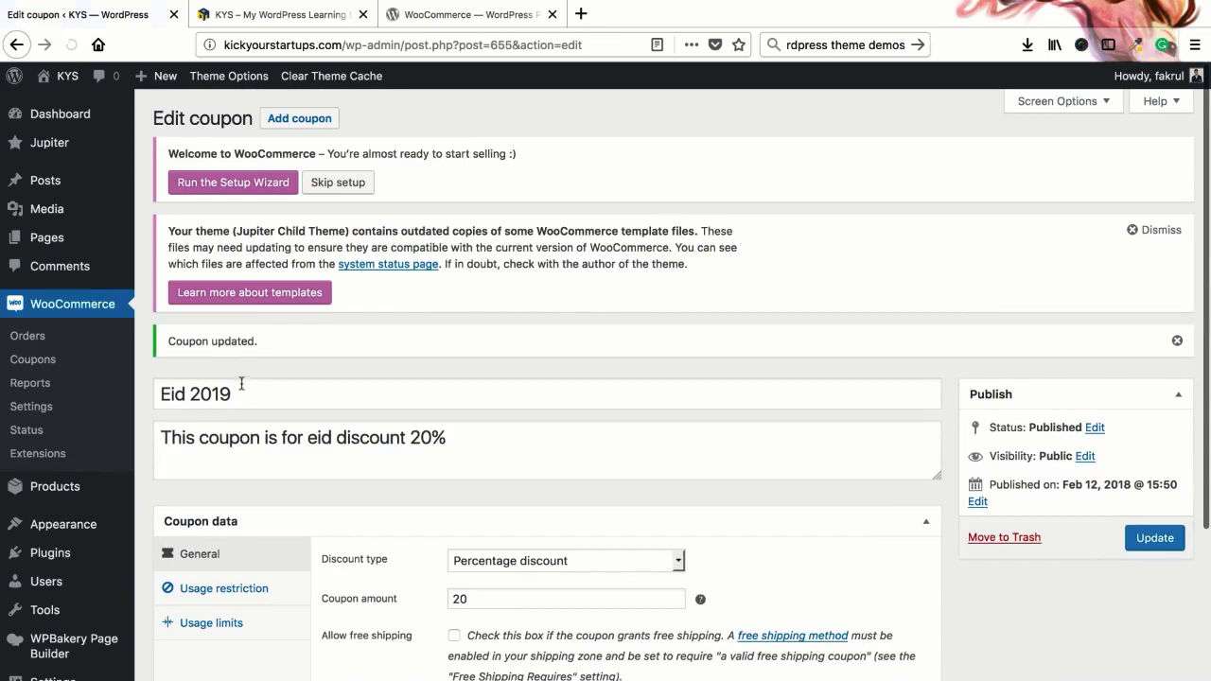
{"action": "left_click", "coordinate": [243, 394]}
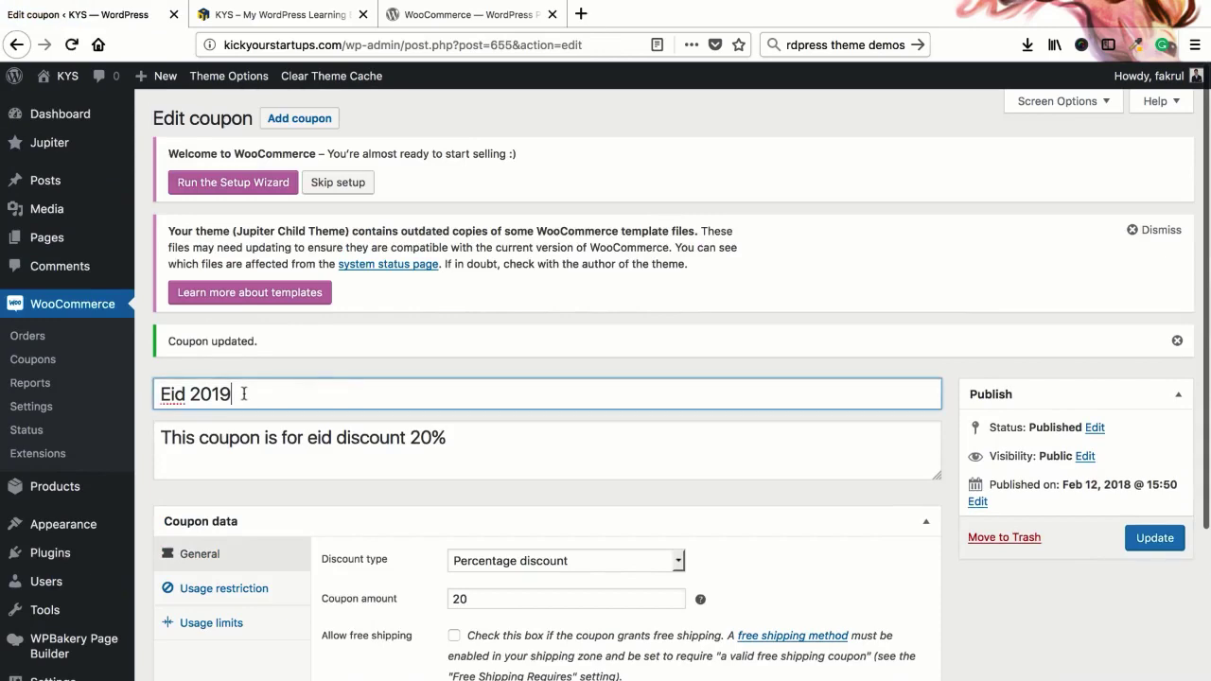
{"action": "scroll", "coordinate": [314, 393], "scroll_direction": "down", "scroll_amount": 3}
{"action": "scroll", "coordinate": [313, 379], "scroll_direction": "up", "scroll_amount": 1}
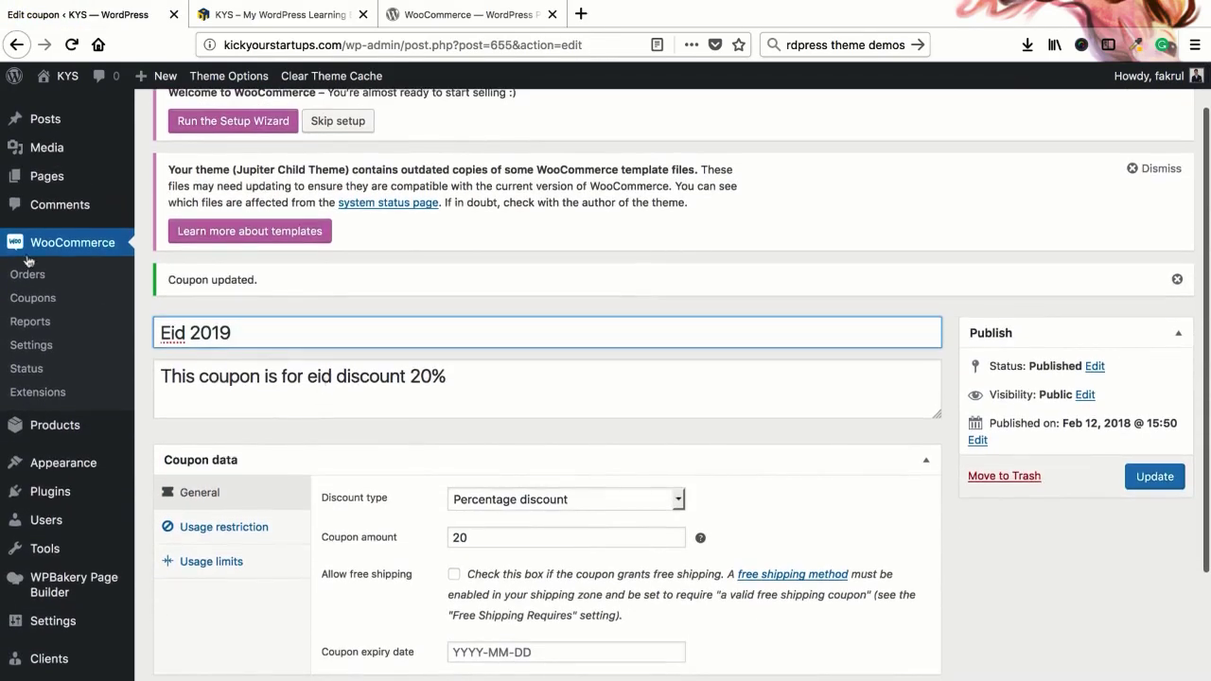
Step: Open the list of coupons and examine the eid 2019 entry
{"action": "left_click", "coordinate": [29, 298]}
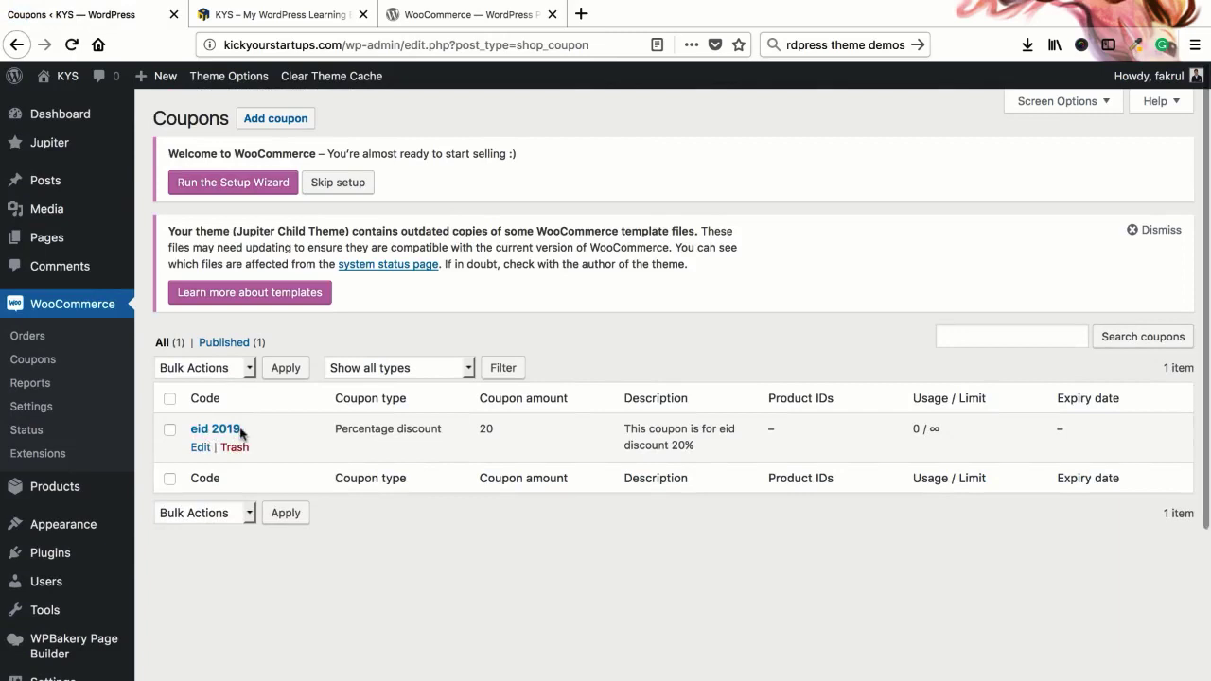
{"action": "left_click_drag", "start_coordinate": [242, 432], "coordinate": [188, 430]}
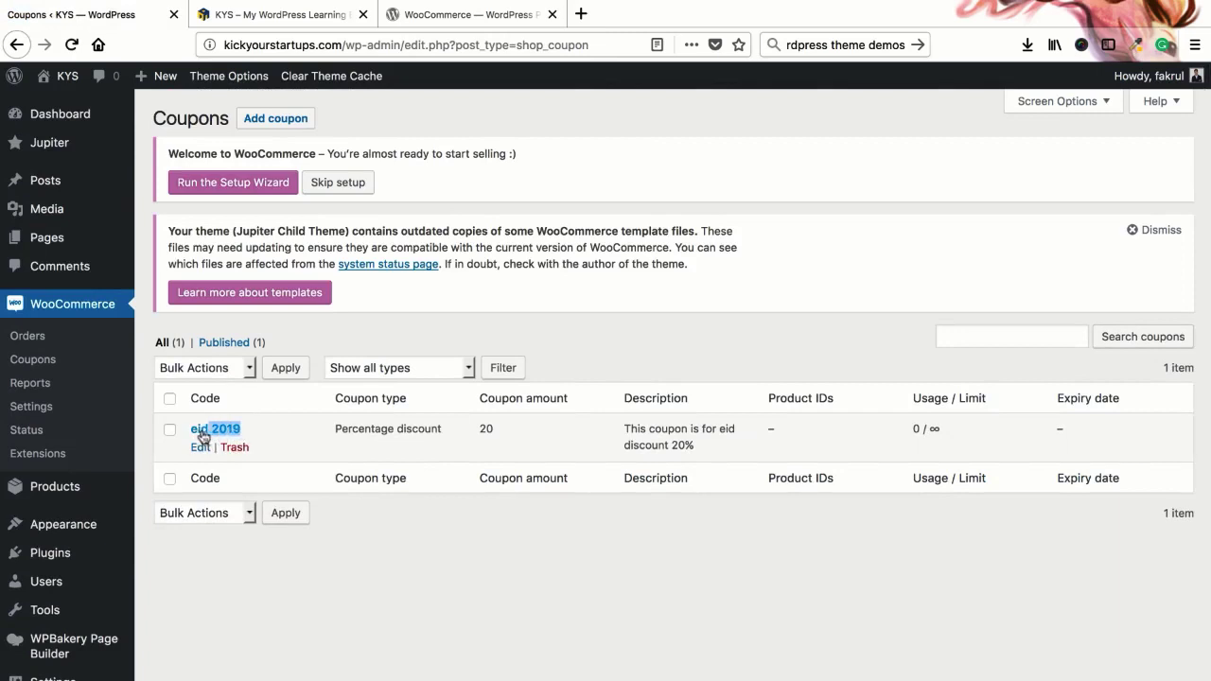
{"action": "left_click", "coordinate": [451, 516]}
Step: Open the WooCommerce reports and examine the sales figures and chart for the last 7 days
{"action": "left_click", "coordinate": [32, 387]}
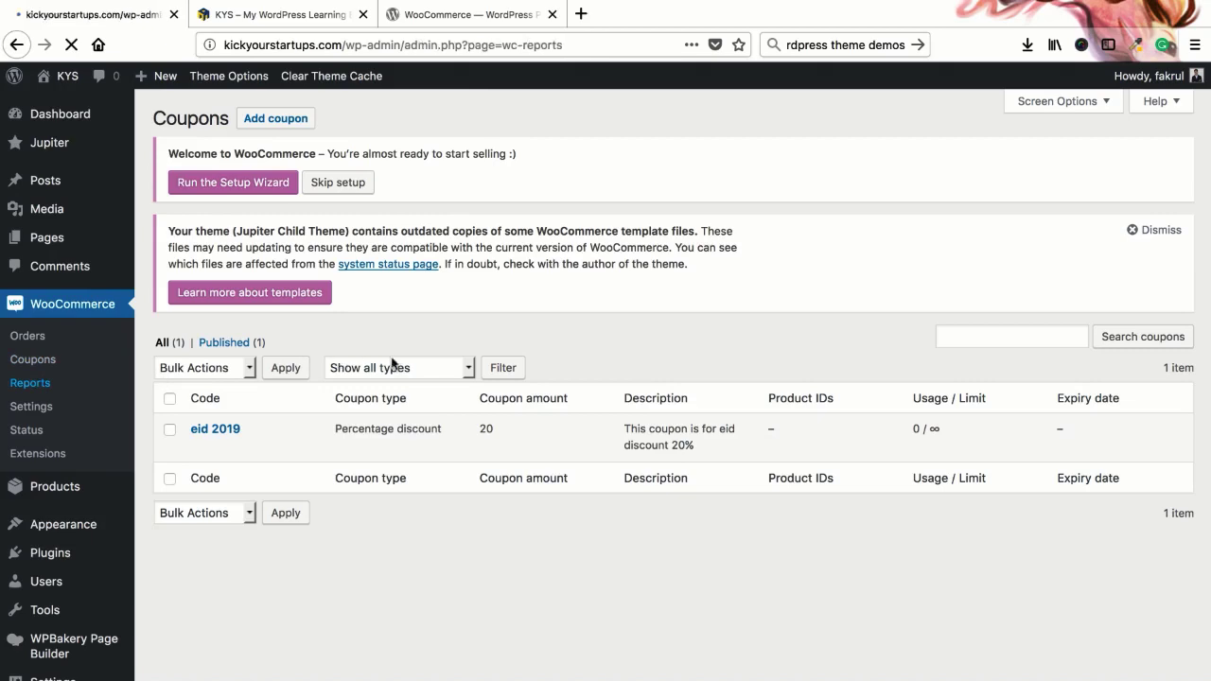
{"action": "scroll", "coordinate": [338, 270], "scroll_direction": "down", "scroll_amount": 3}
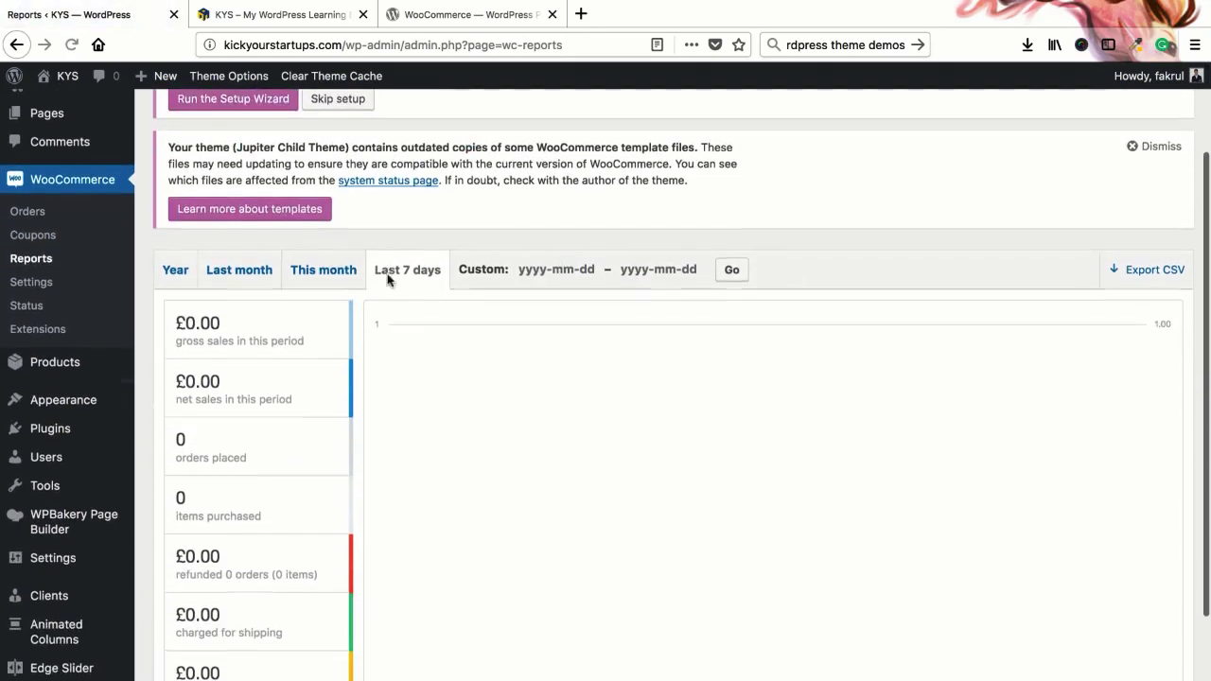
{"action": "scroll", "coordinate": [249, 381], "scroll_direction": "down", "scroll_amount": 5}
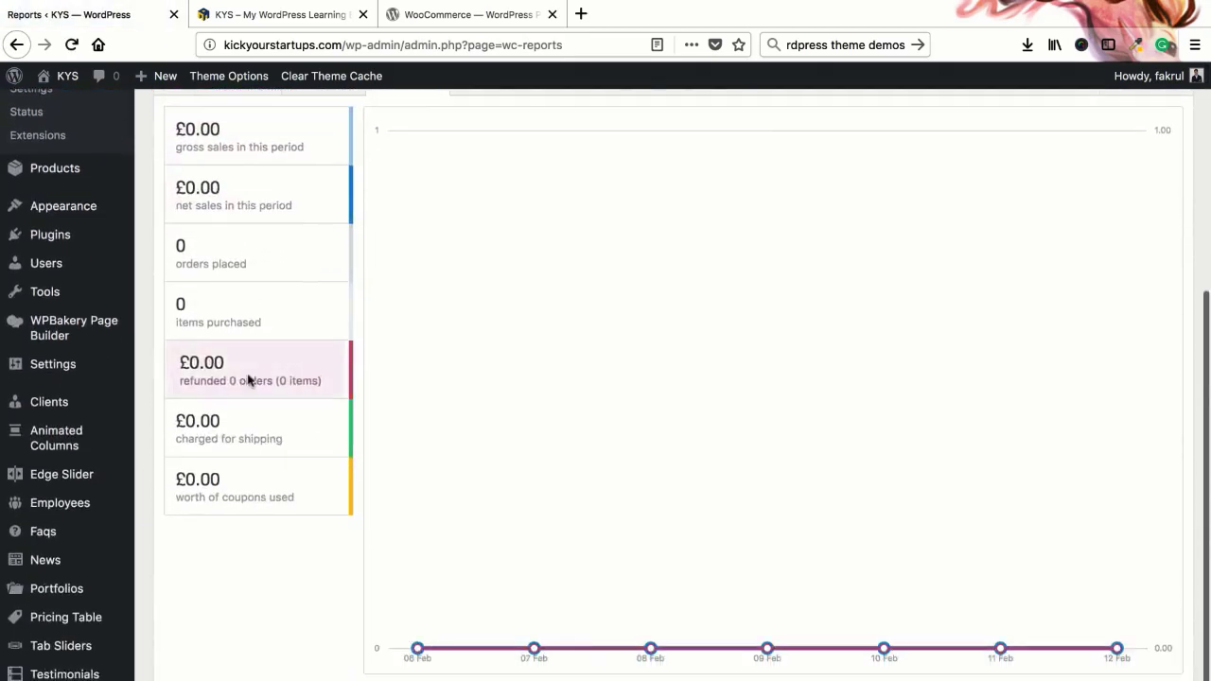
{"action": "scroll", "coordinate": [248, 373], "scroll_direction": "up", "scroll_amount": 4}
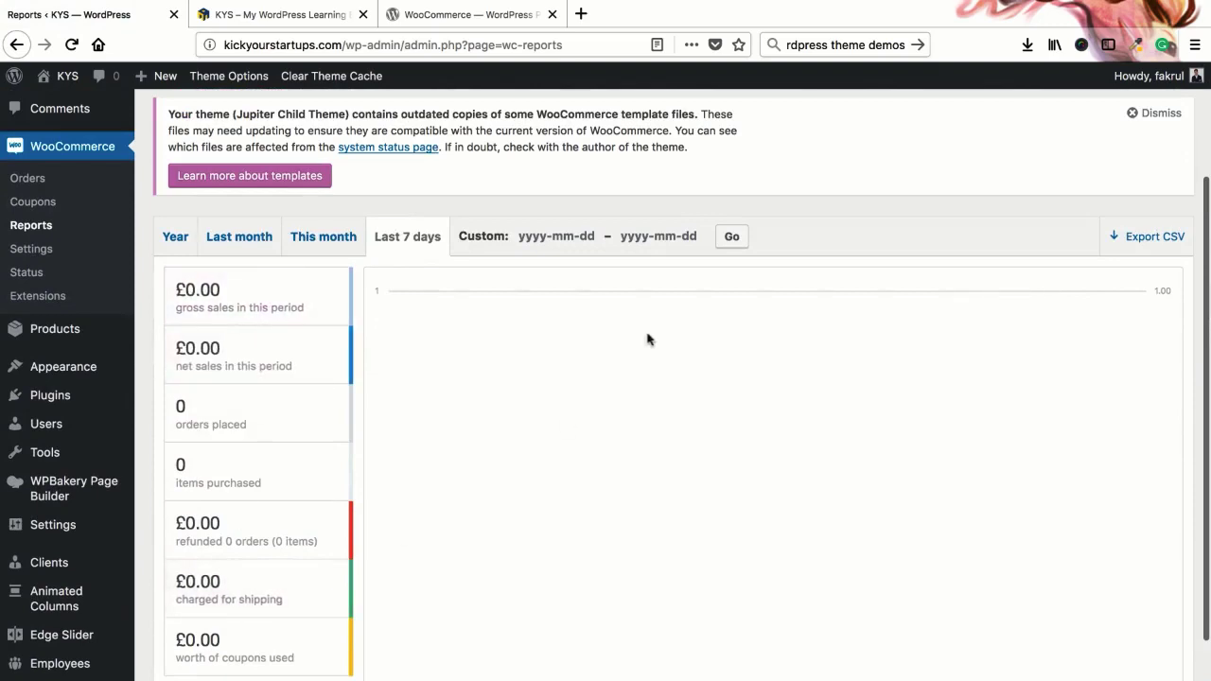
{"action": "scroll", "coordinate": [649, 338], "scroll_direction": "up", "scroll_amount": 2}
Step: Show this month's sales report and inspect the custom date range calendars and sales figures
{"action": "left_click", "coordinate": [328, 324]}
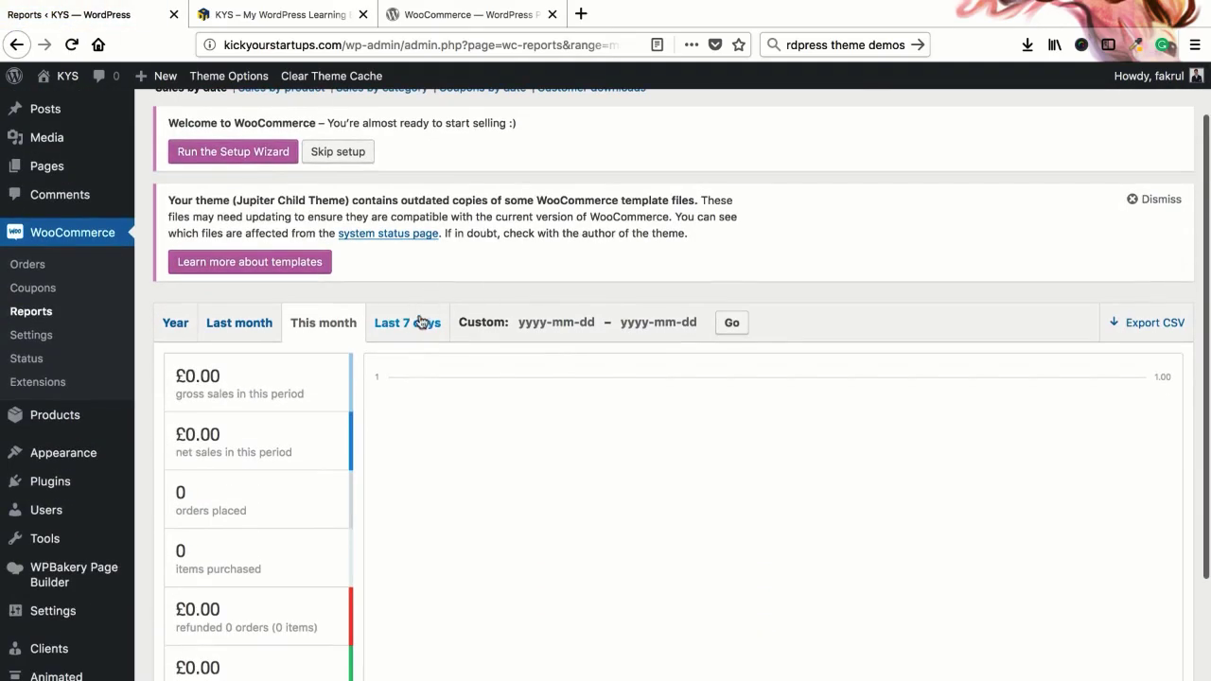
{"action": "left_click", "coordinate": [571, 321]}
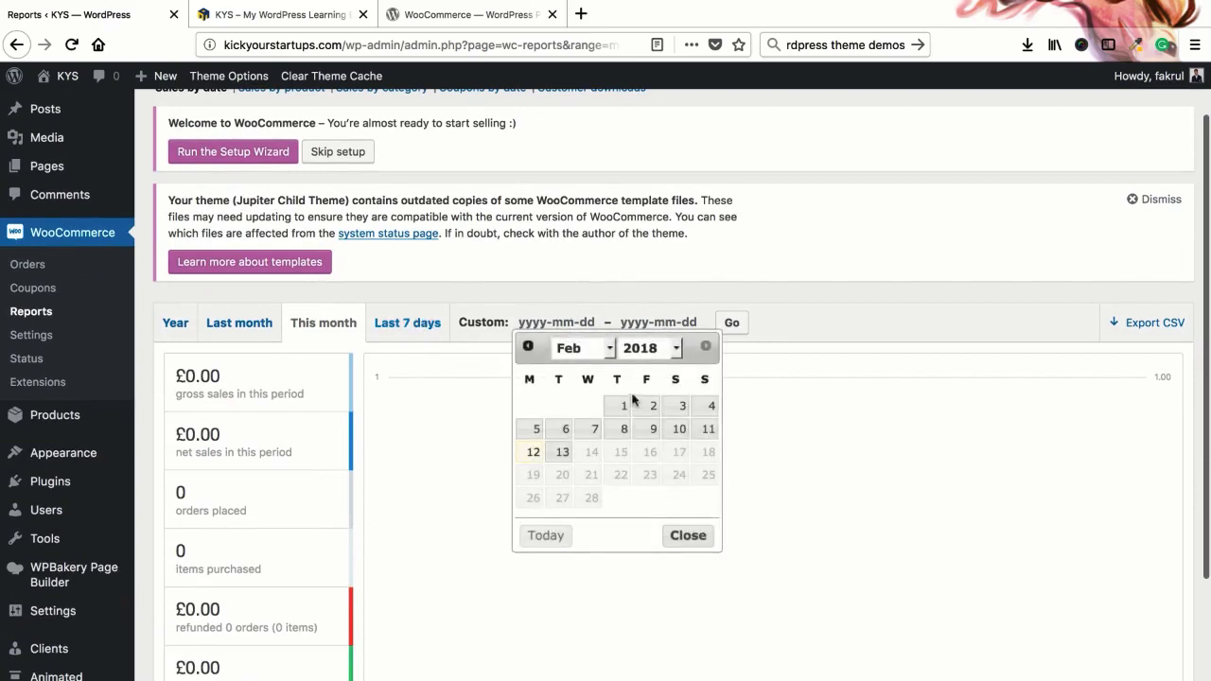
{"action": "left_click", "coordinate": [655, 321]}
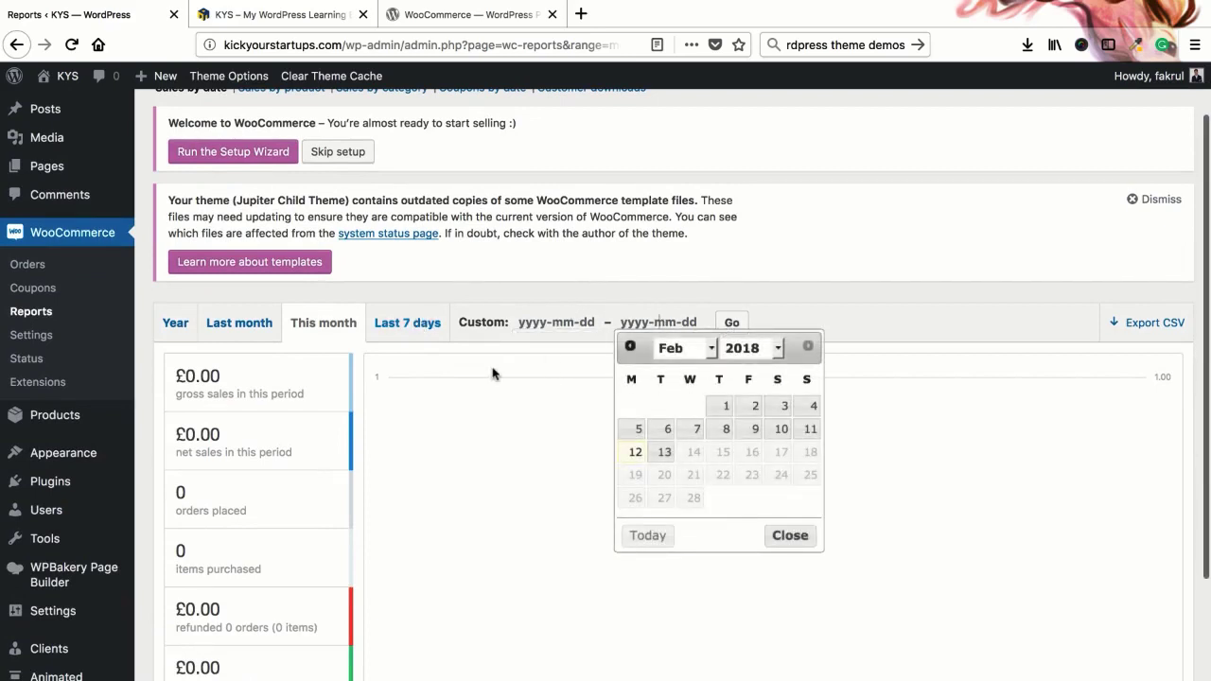
{"action": "scroll", "coordinate": [494, 370], "scroll_direction": "down", "scroll_amount": 1}
{"action": "left_click", "coordinate": [577, 265]}
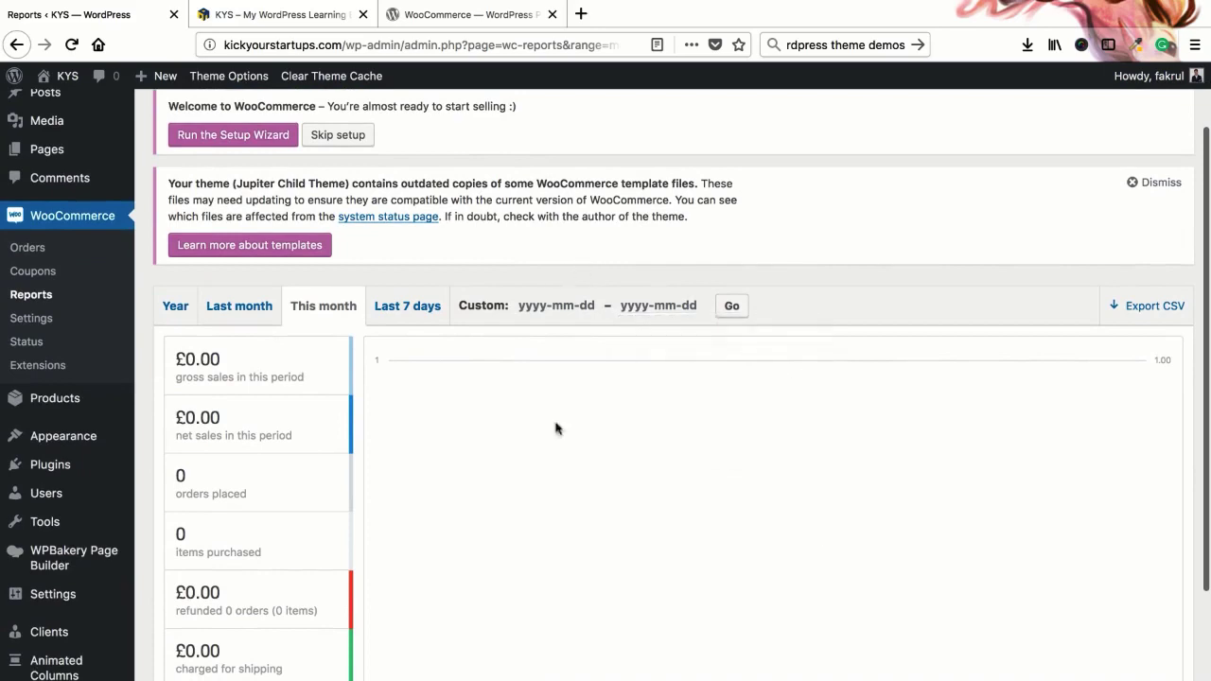
{"action": "scroll", "coordinate": [532, 451], "scroll_direction": "down", "scroll_amount": 5}
{"action": "scroll", "coordinate": [530, 453], "scroll_direction": "up", "scroll_amount": 3}
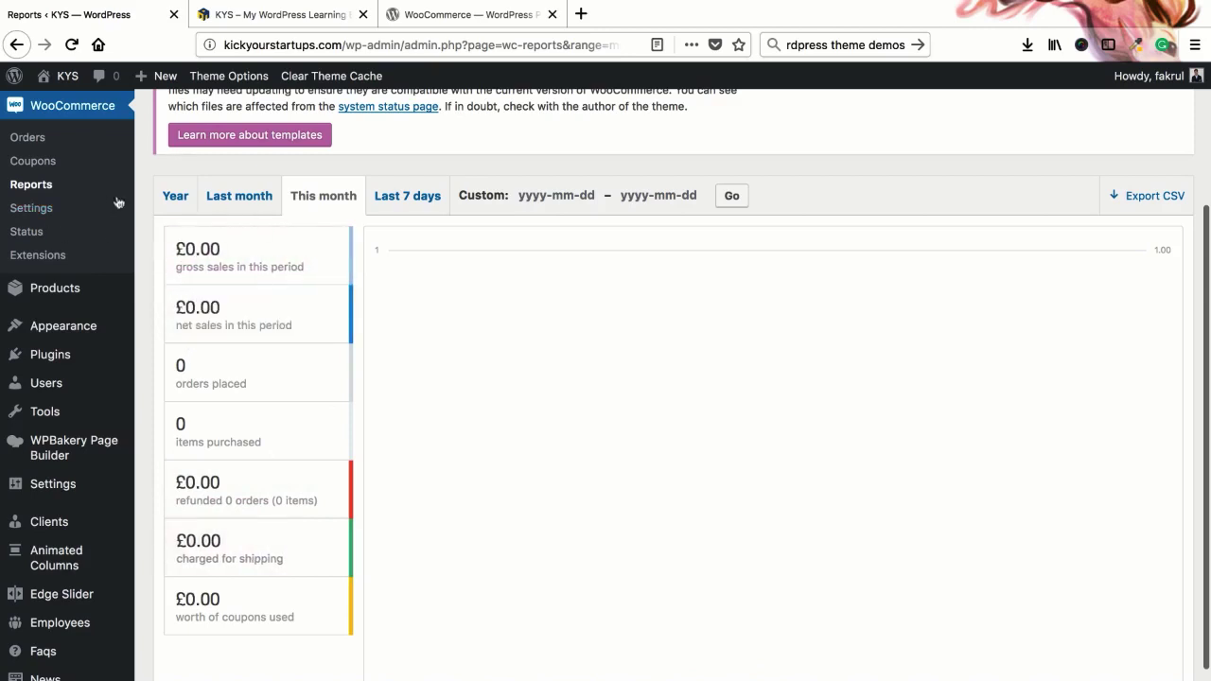
{"action": "scroll", "coordinate": [270, 318], "scroll_direction": "up", "scroll_amount": 3}
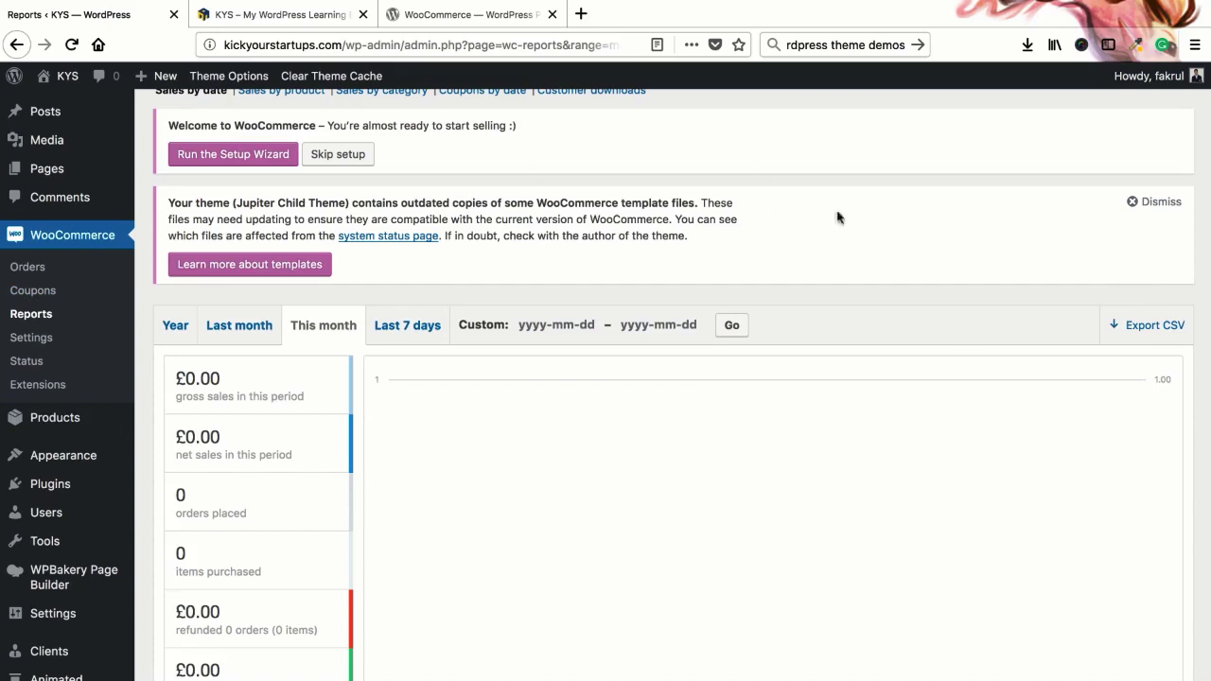
Step: Open the general WooCommerce settings and fill in the store's two address lines and city
{"action": "left_click", "coordinate": [20, 341]}
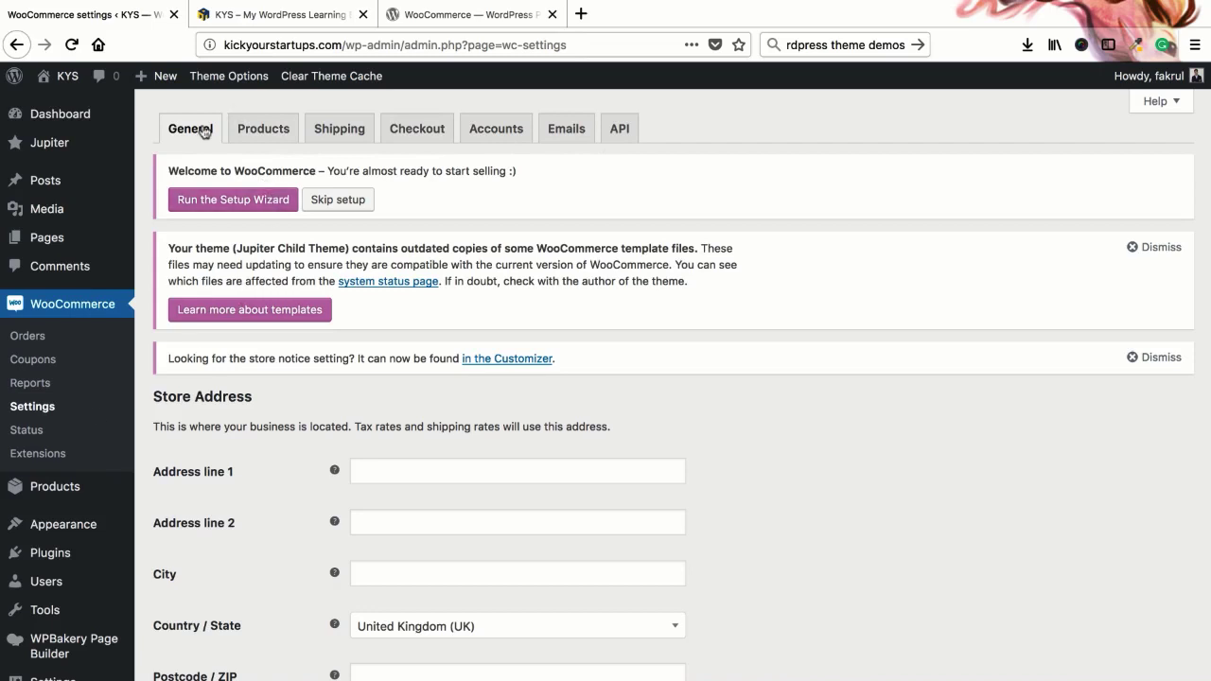
{"action": "scroll", "coordinate": [246, 308], "scroll_direction": "down", "scroll_amount": 2}
{"action": "scroll", "coordinate": [245, 308], "scroll_direction": "down", "scroll_amount": 3}
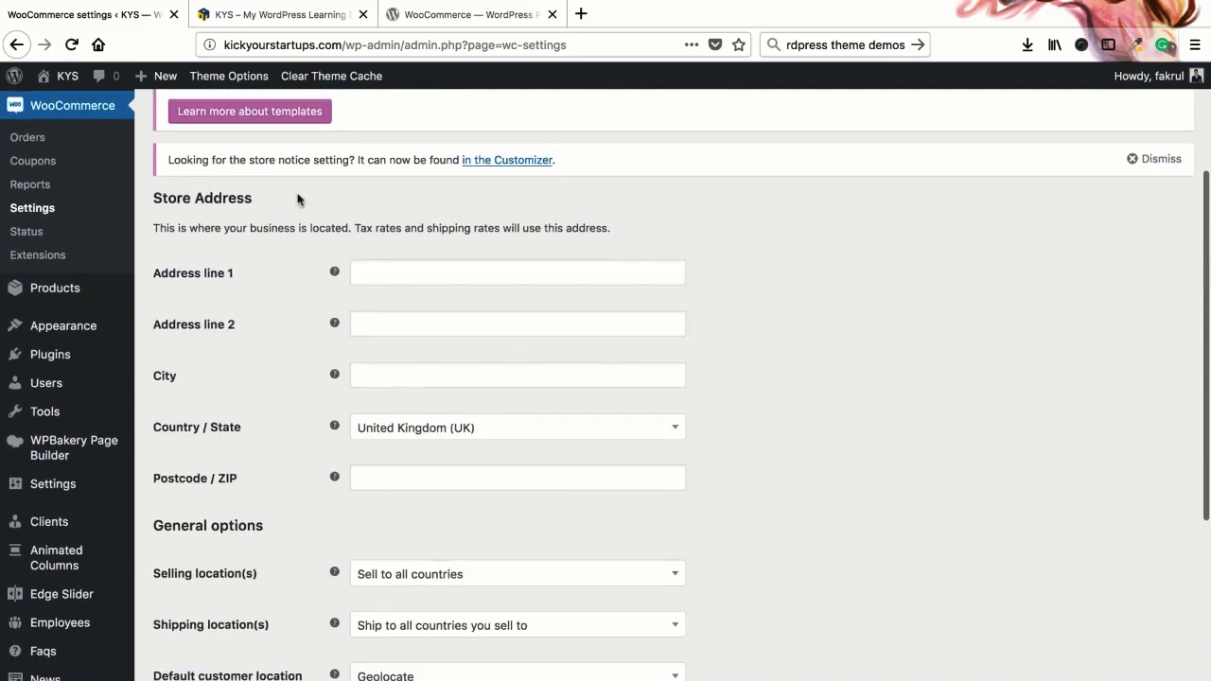
{"action": "left_click", "coordinate": [456, 278]}
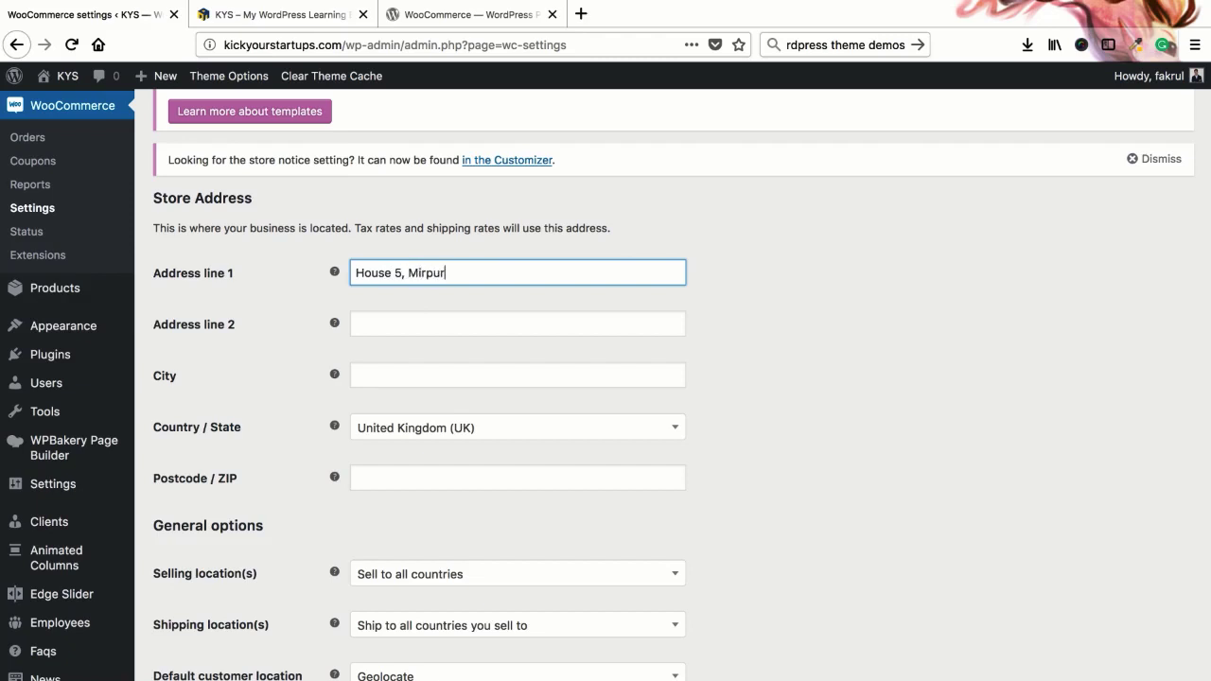
{"action": "left_click", "coordinate": [518, 323]}
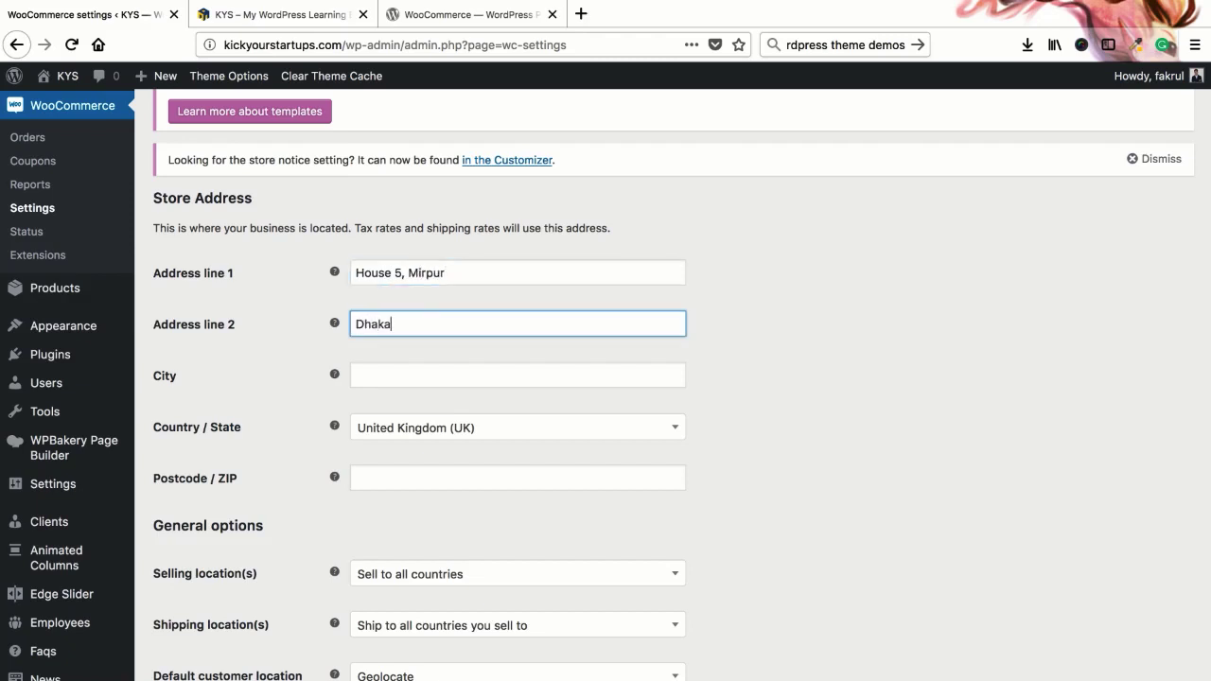
{"action": "left_click", "coordinate": [517, 376]}
{"action": "key", "text": "Tab"}
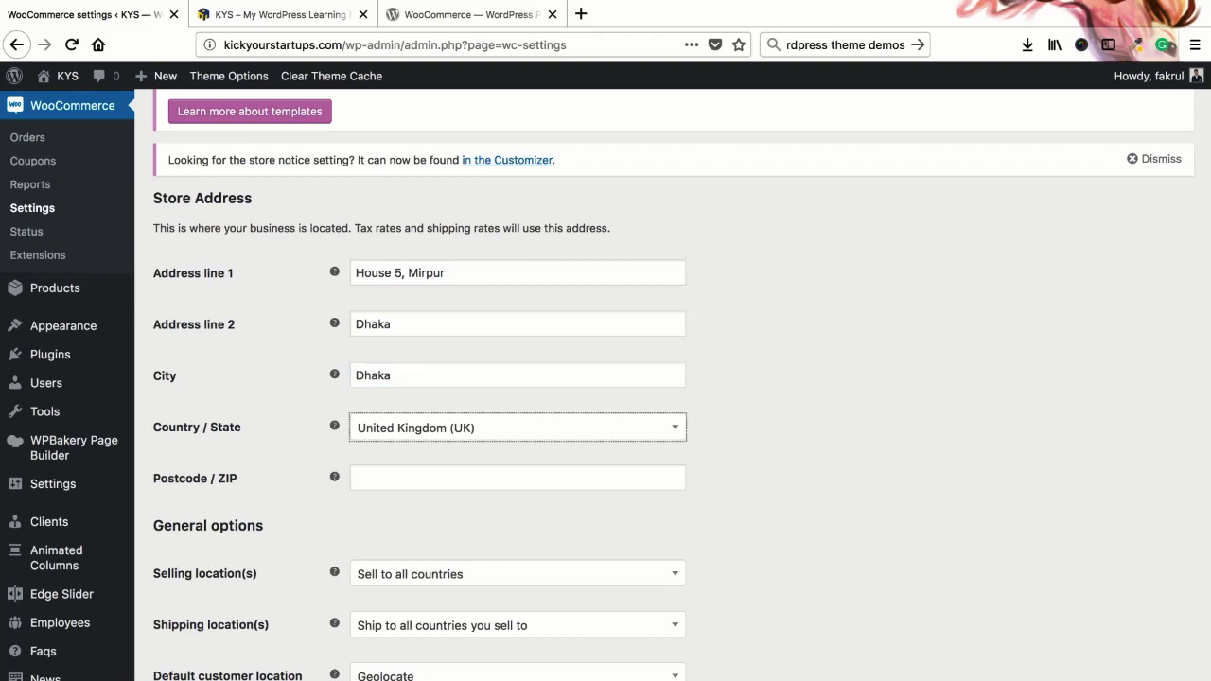
Step: Set the store's country and state to Bangladesh — Dhaka and fill in the store's postcode
{"action": "type", "text": "ban"}
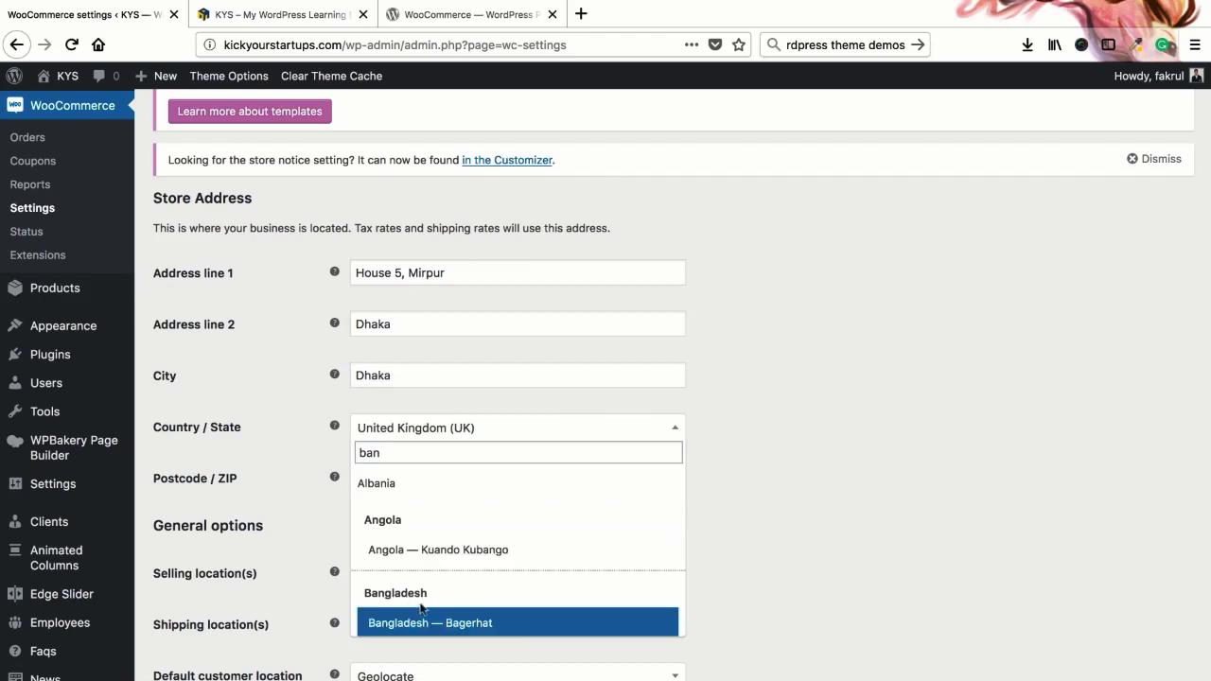
{"action": "scroll", "coordinate": [407, 610], "scroll_direction": "down", "scroll_amount": 3}
{"action": "scroll", "coordinate": [434, 584], "scroll_direction": "down", "scroll_amount": 6}
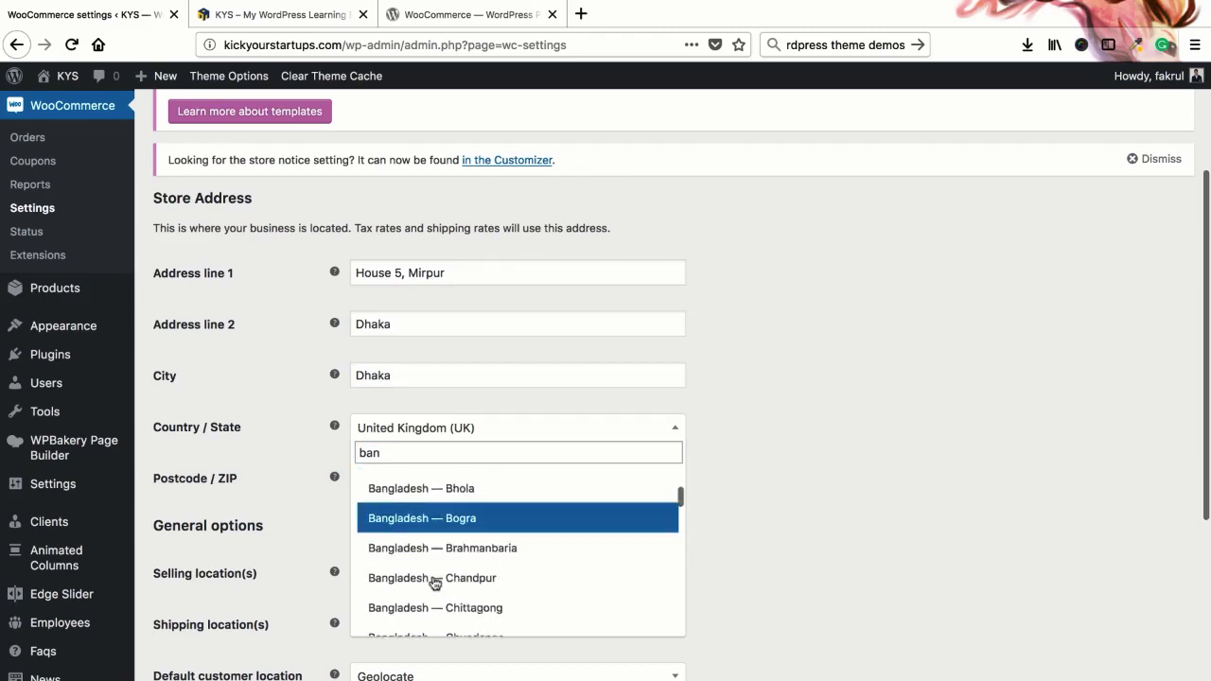
{"action": "scroll", "coordinate": [434, 584], "scroll_direction": "down", "scroll_amount": 3}
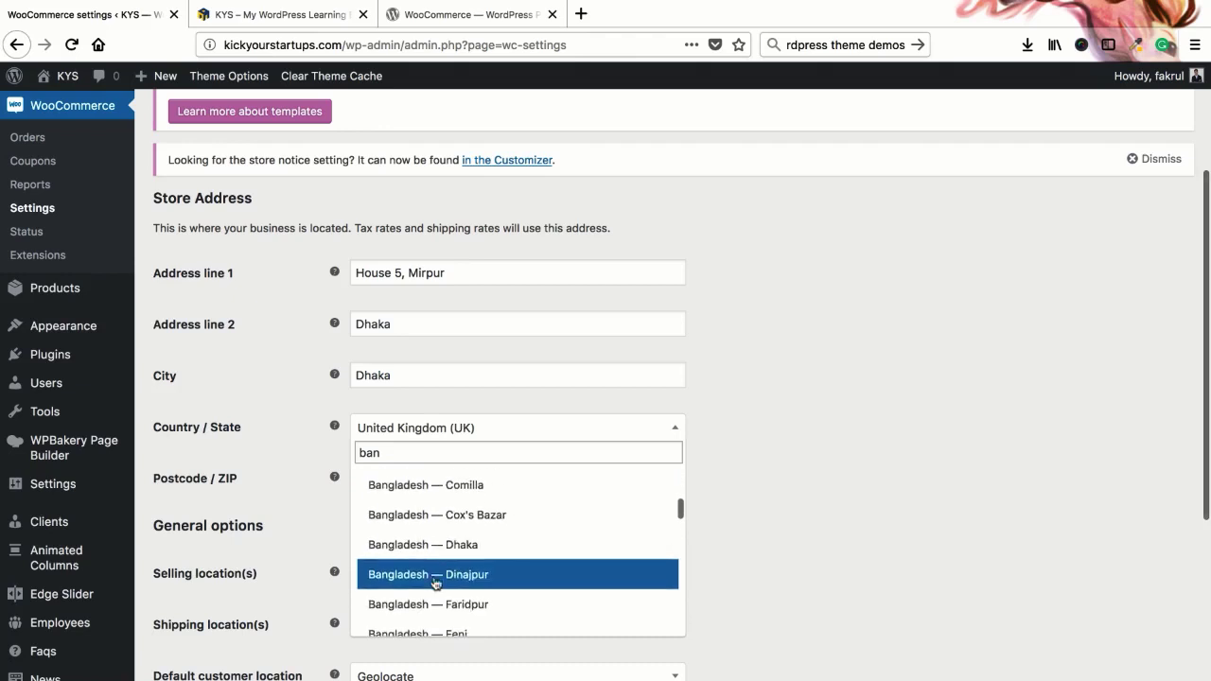
{"action": "left_click", "coordinate": [432, 560]}
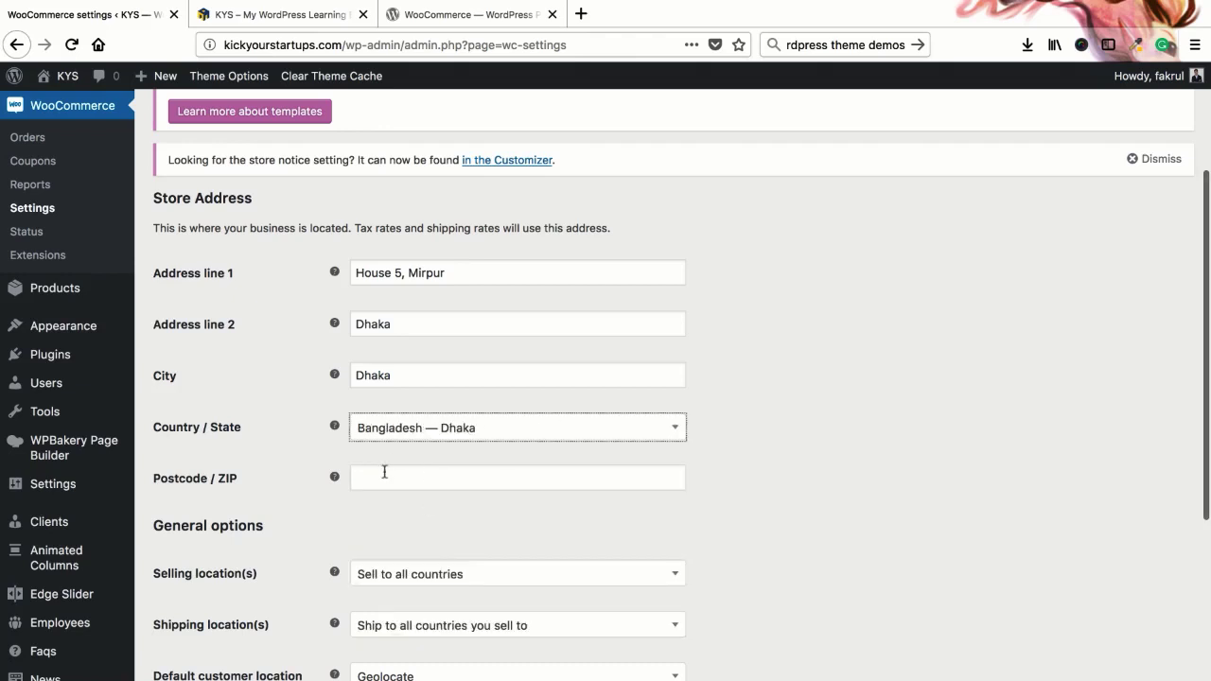
{"action": "left_click", "coordinate": [370, 479]}
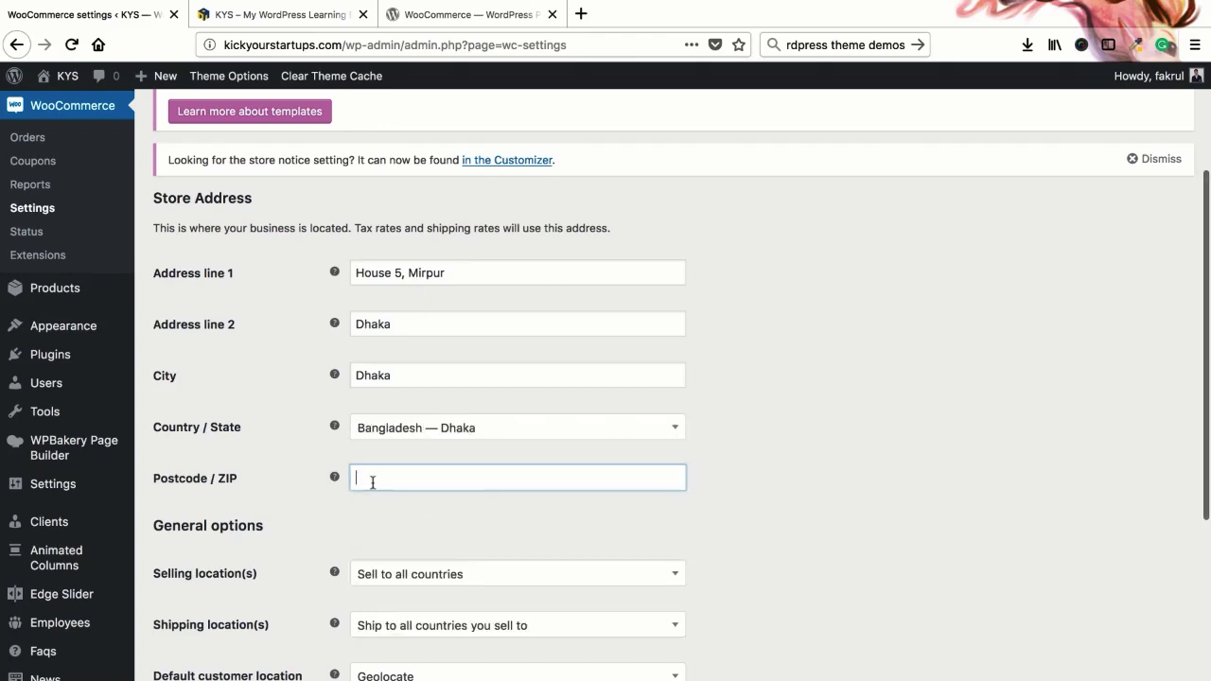
{"action": "type", "text": "1216"}
Step: Restrict the selling locations to specific countries and add Bangladesh as the only country
{"action": "scroll", "coordinate": [211, 460], "scroll_direction": "down", "scroll_amount": 3}
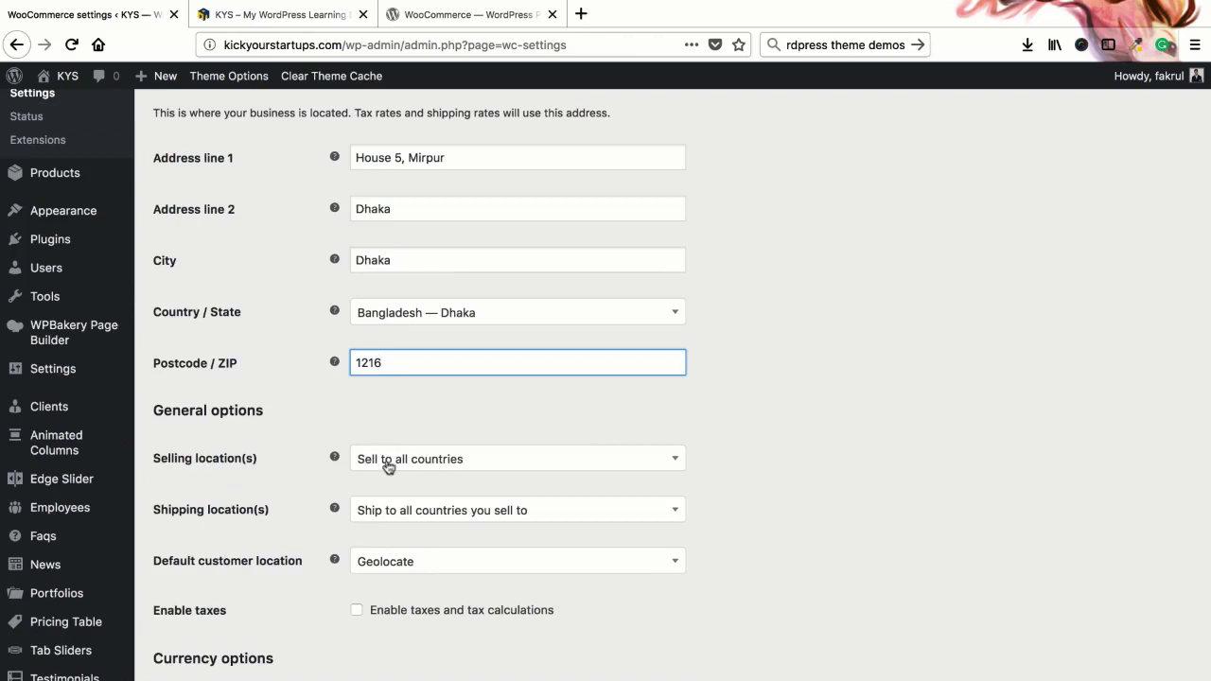
{"action": "left_click", "coordinate": [461, 463]}
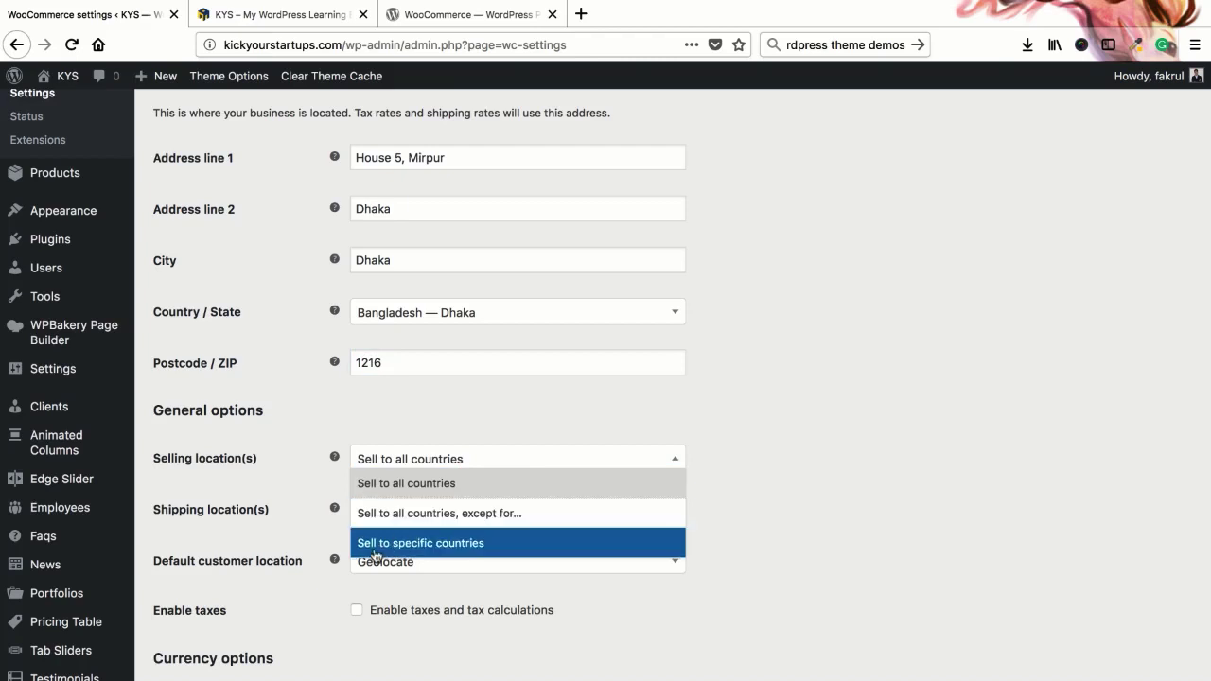
{"action": "left_click", "coordinate": [456, 544]}
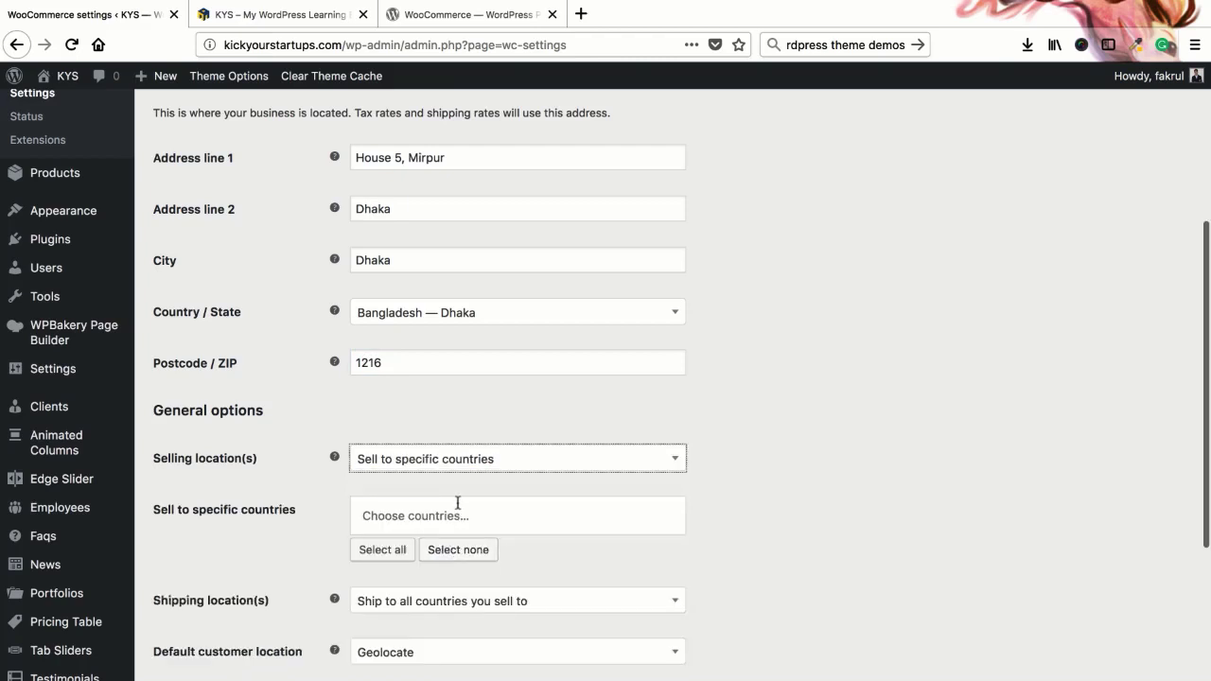
{"action": "left_click", "coordinate": [448, 511]}
{"action": "type", "text": "bang"}
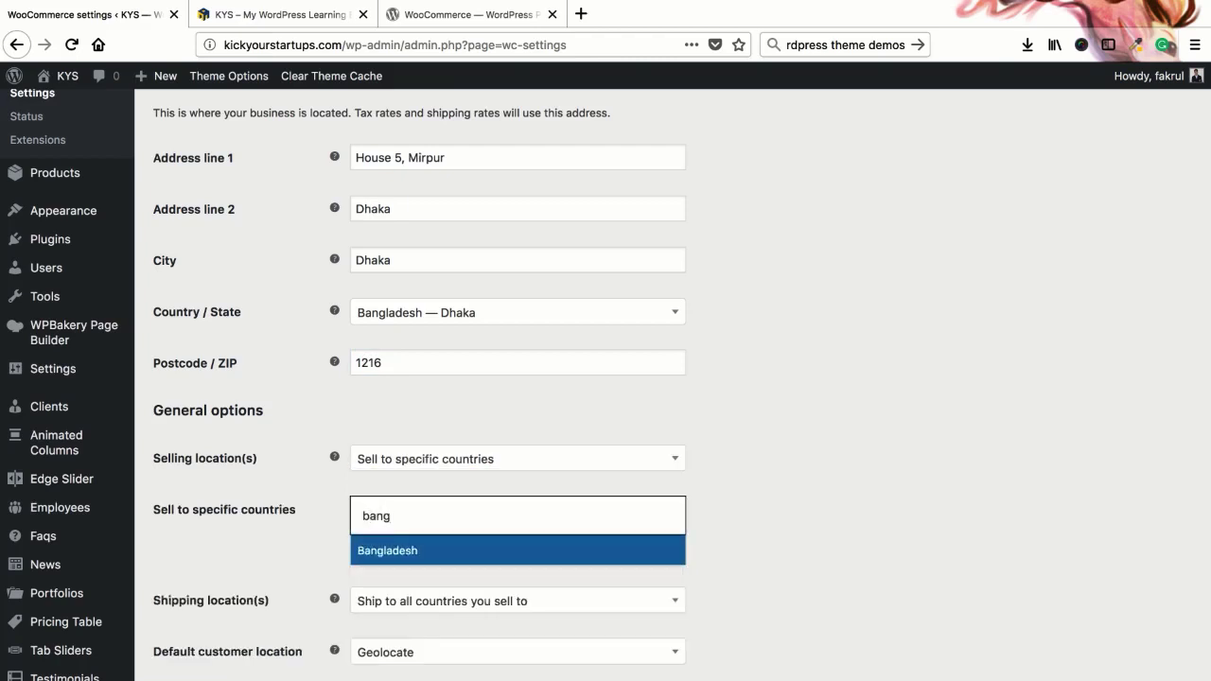
{"action": "key", "text": "Return"}
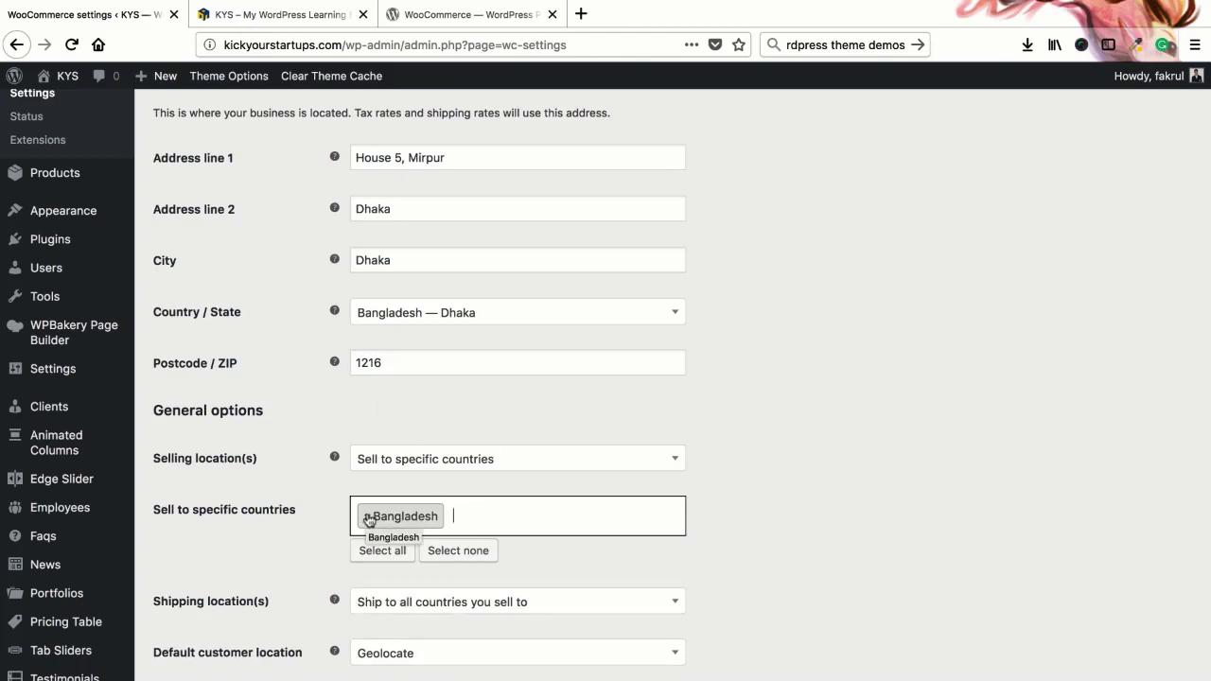
Step: Remove Bangladesh from the selling countries and set the selling locations to Sell to all countries
{"action": "left_click", "coordinate": [368, 519]}
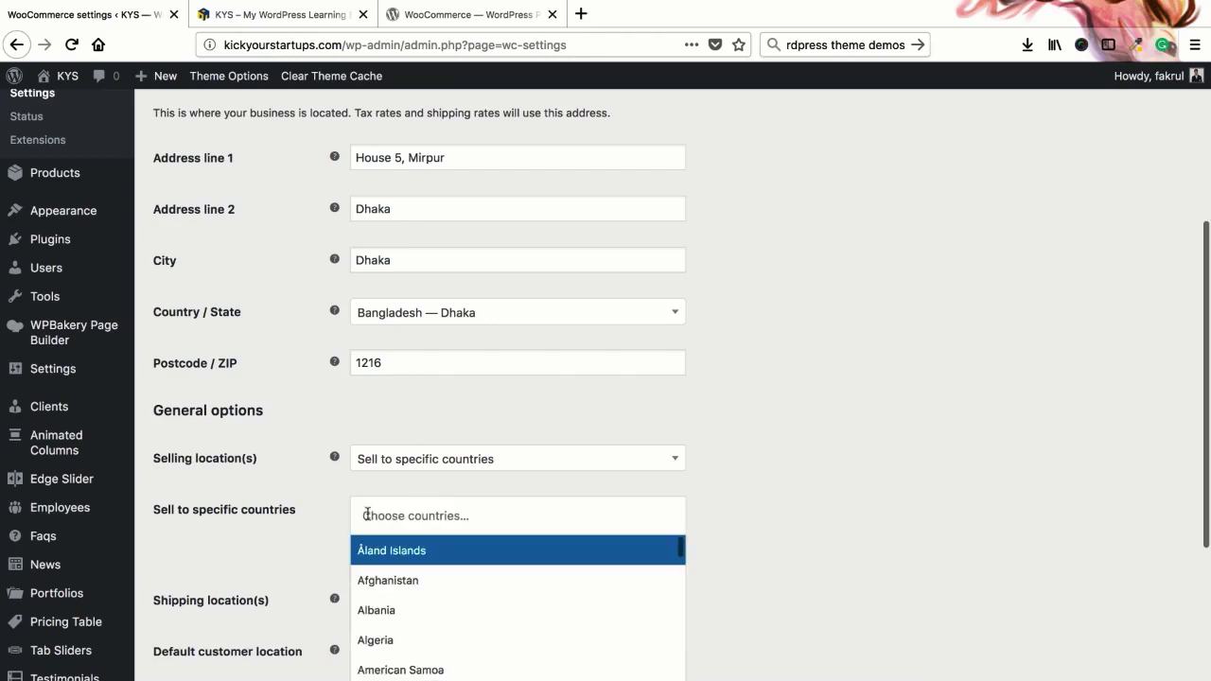
{"action": "left_click", "coordinate": [436, 463]}
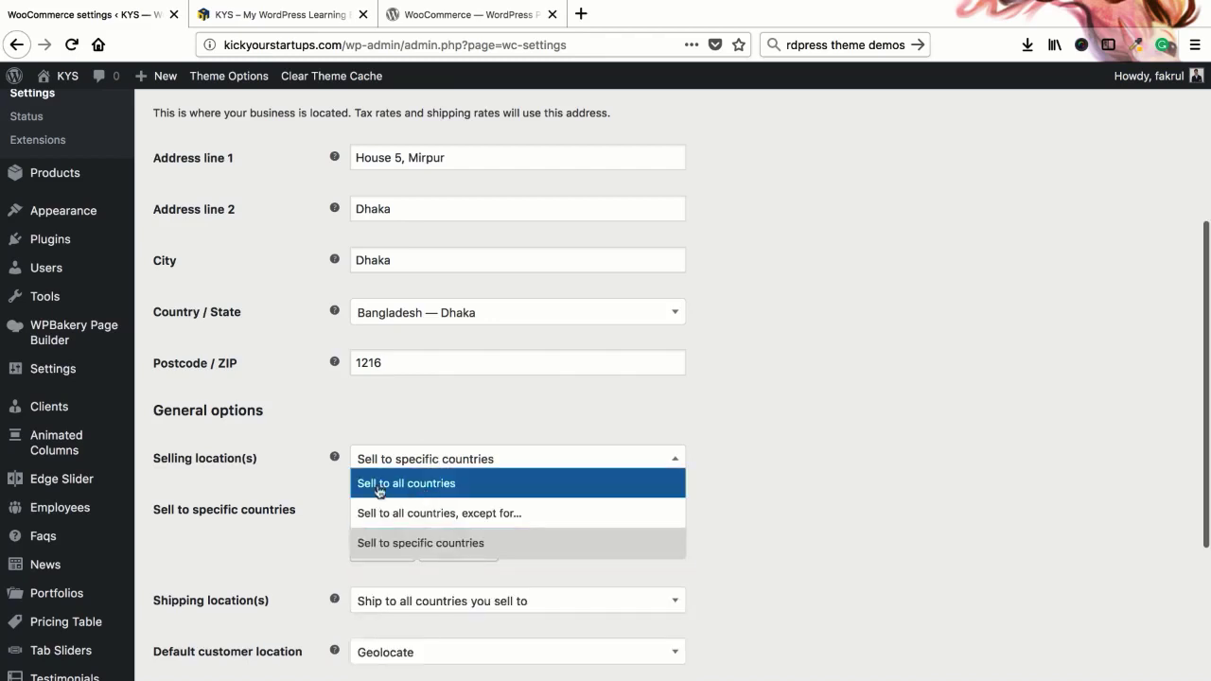
{"action": "left_click", "coordinate": [418, 488]}
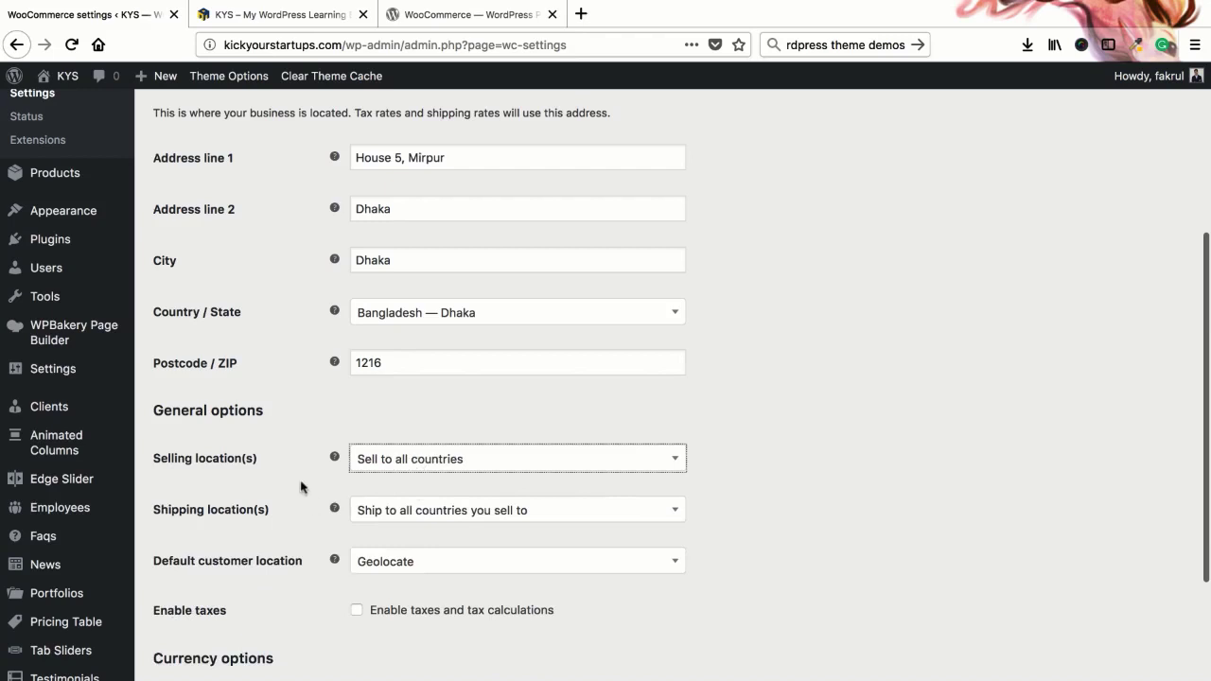
Step: Limit the shipping locations to specific countries only and add Bangladesh to the list
{"action": "scroll", "coordinate": [301, 486], "scroll_direction": "down", "scroll_amount": 2}
{"action": "left_click", "coordinate": [746, 445]}
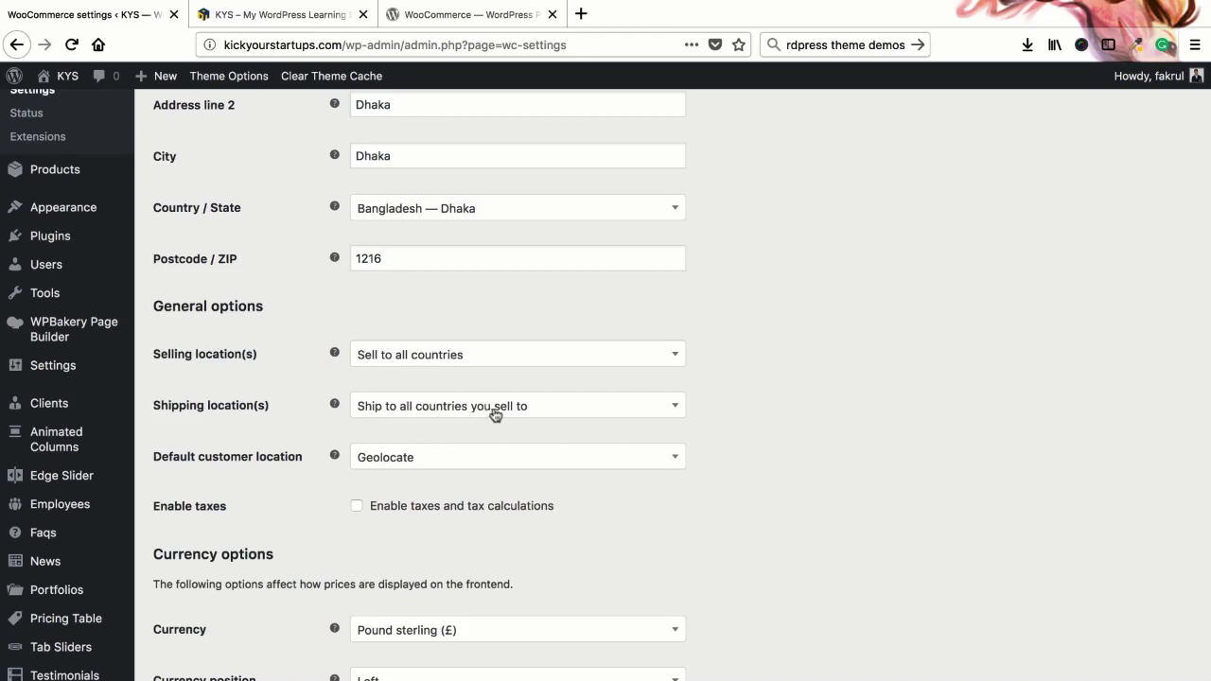
{"action": "left_click", "coordinate": [423, 409]}
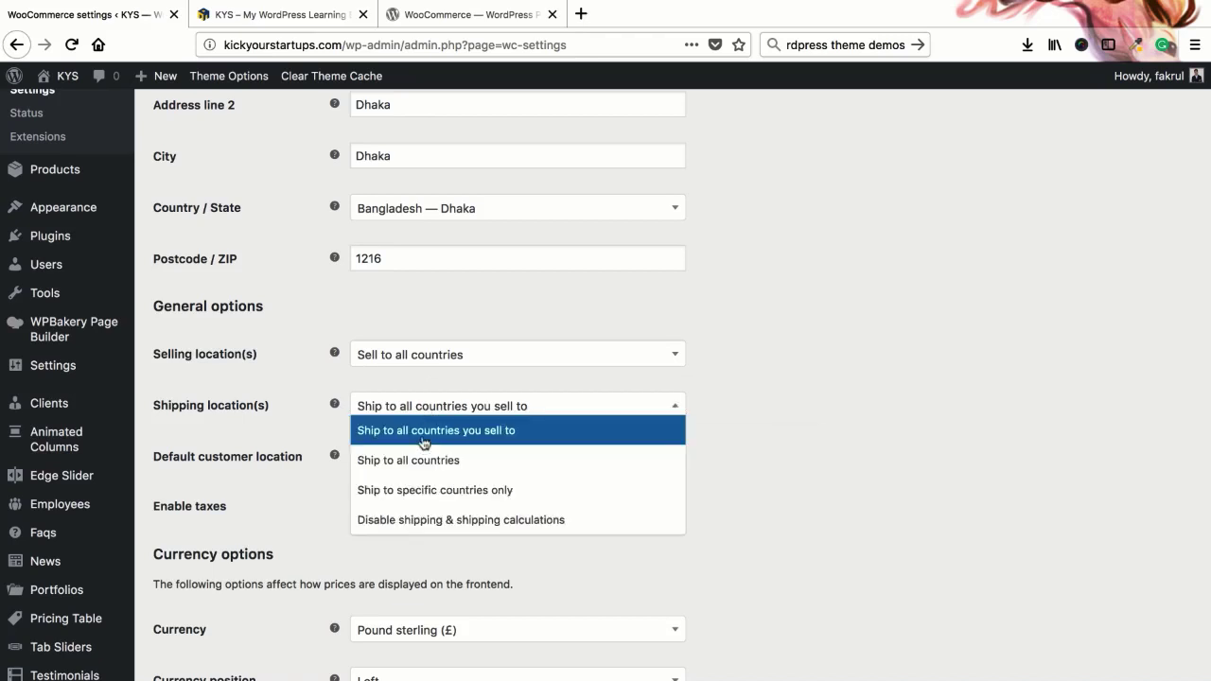
{"action": "left_click", "coordinate": [423, 505]}
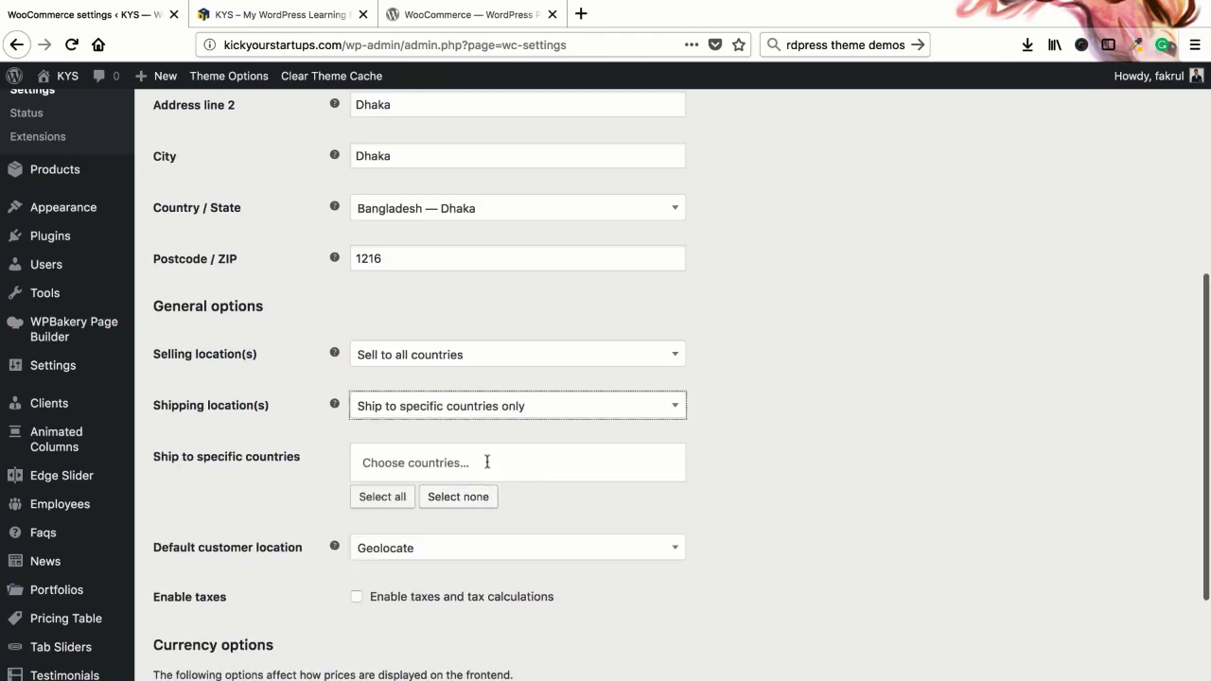
{"action": "left_click", "coordinate": [482, 461]}
{"action": "type", "text": "banga"}
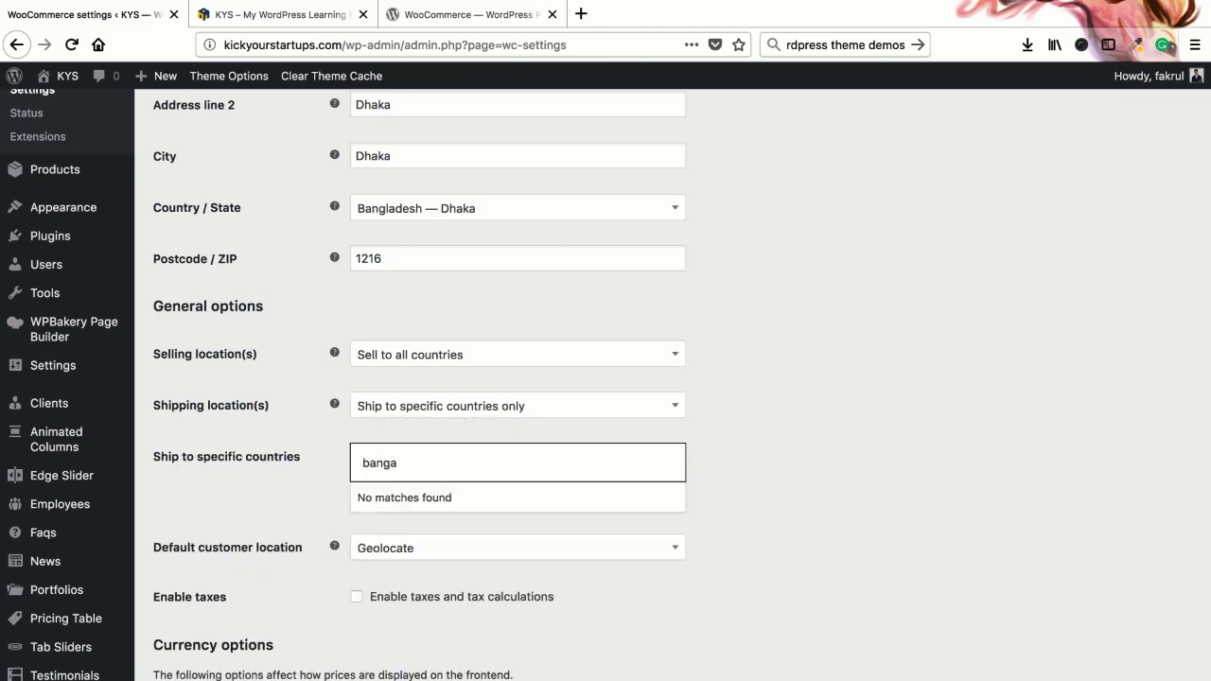
{"action": "key", "text": "BackSpace"}
{"action": "left_click", "coordinate": [481, 498]}
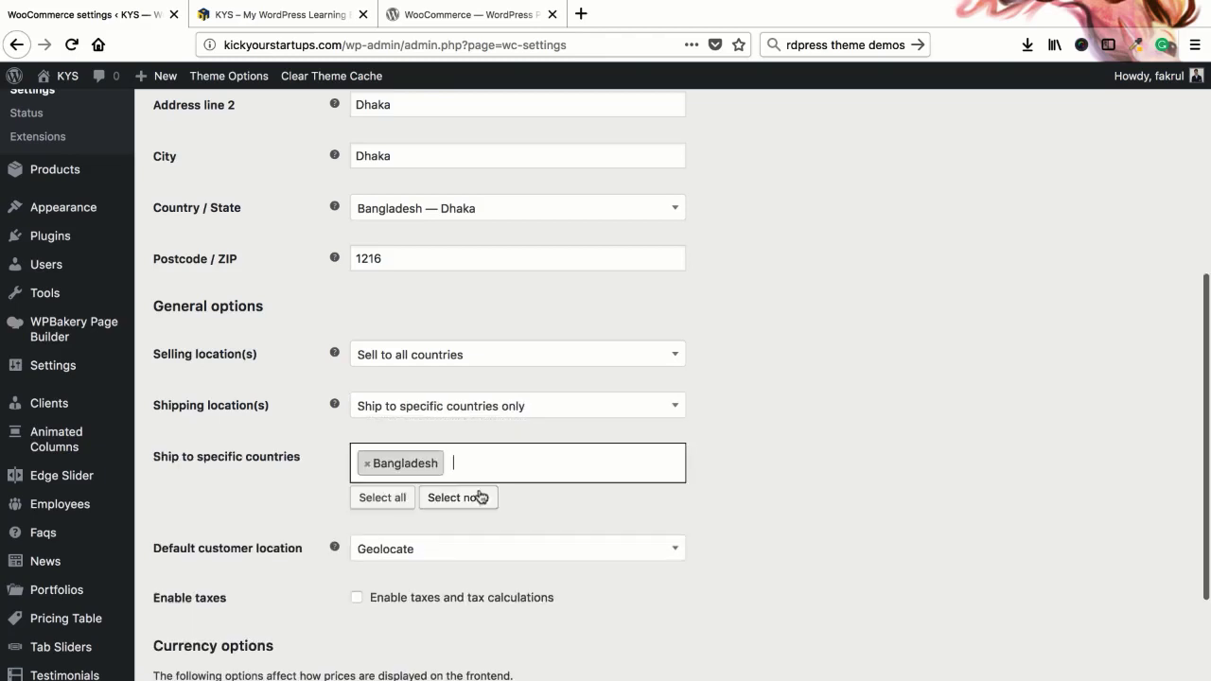
Step: Remove Bangladesh from the shipping countries and set the shipping locations to Ship to all countries you sell to
{"action": "scroll", "coordinate": [341, 407], "scroll_direction": "down", "scroll_amount": 1}
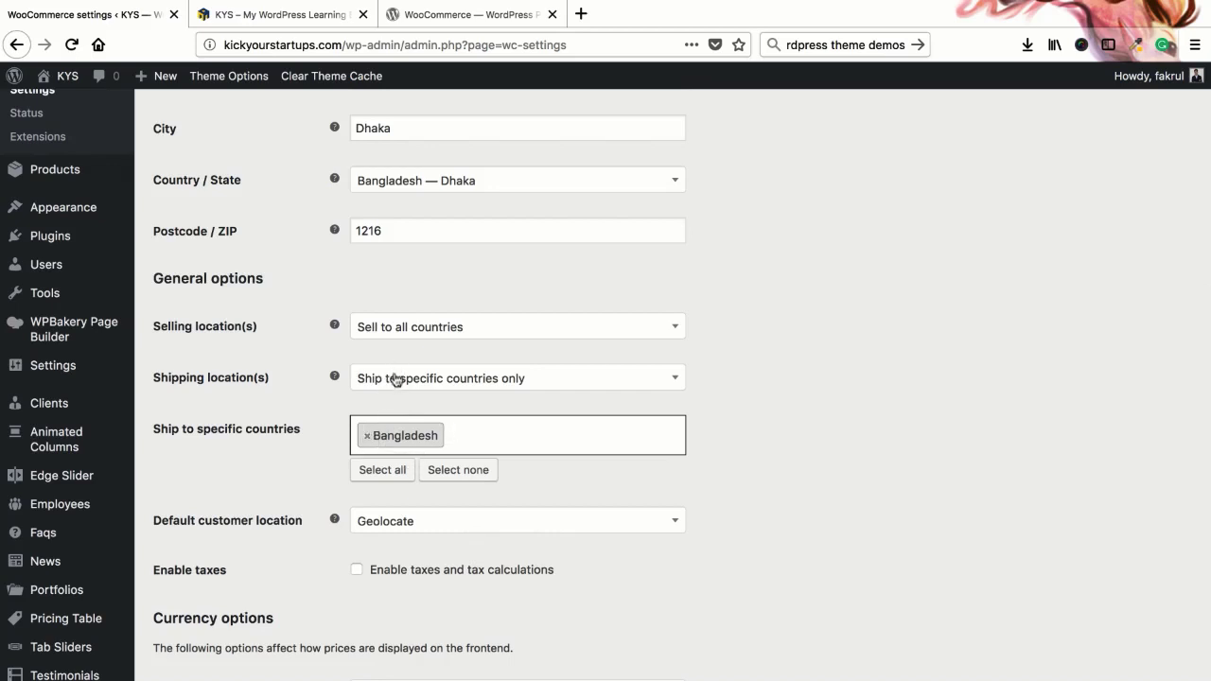
{"action": "left_click", "coordinate": [367, 438]}
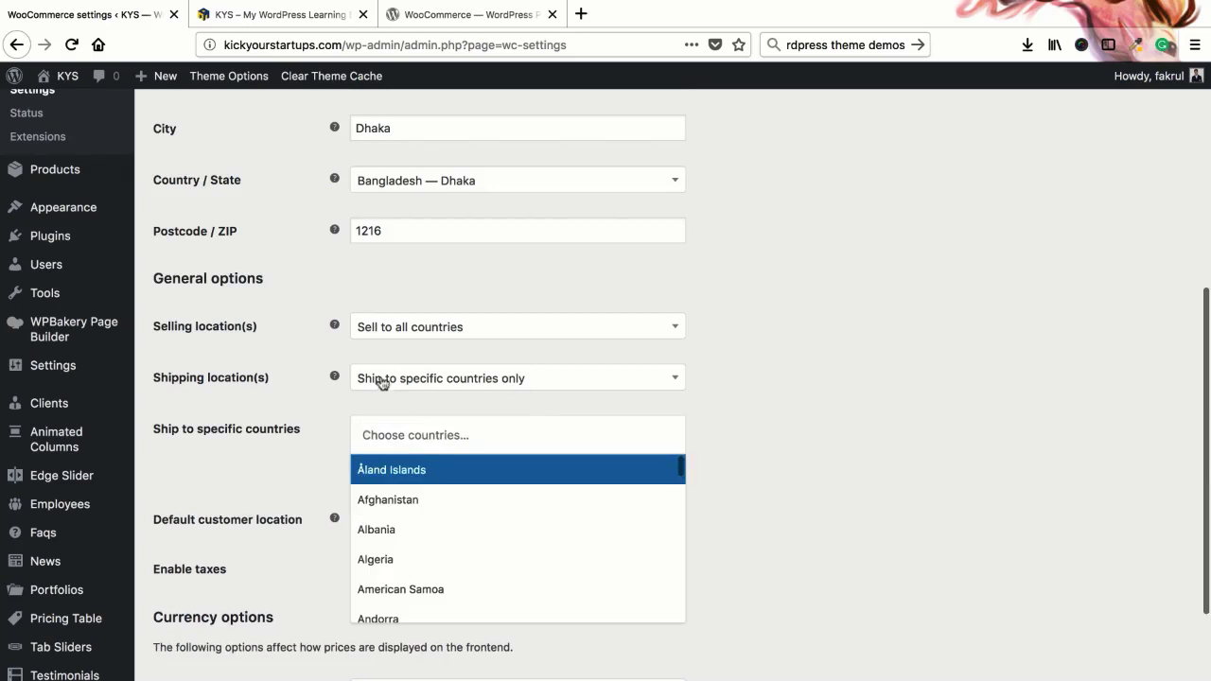
{"action": "left_click", "coordinate": [386, 390]}
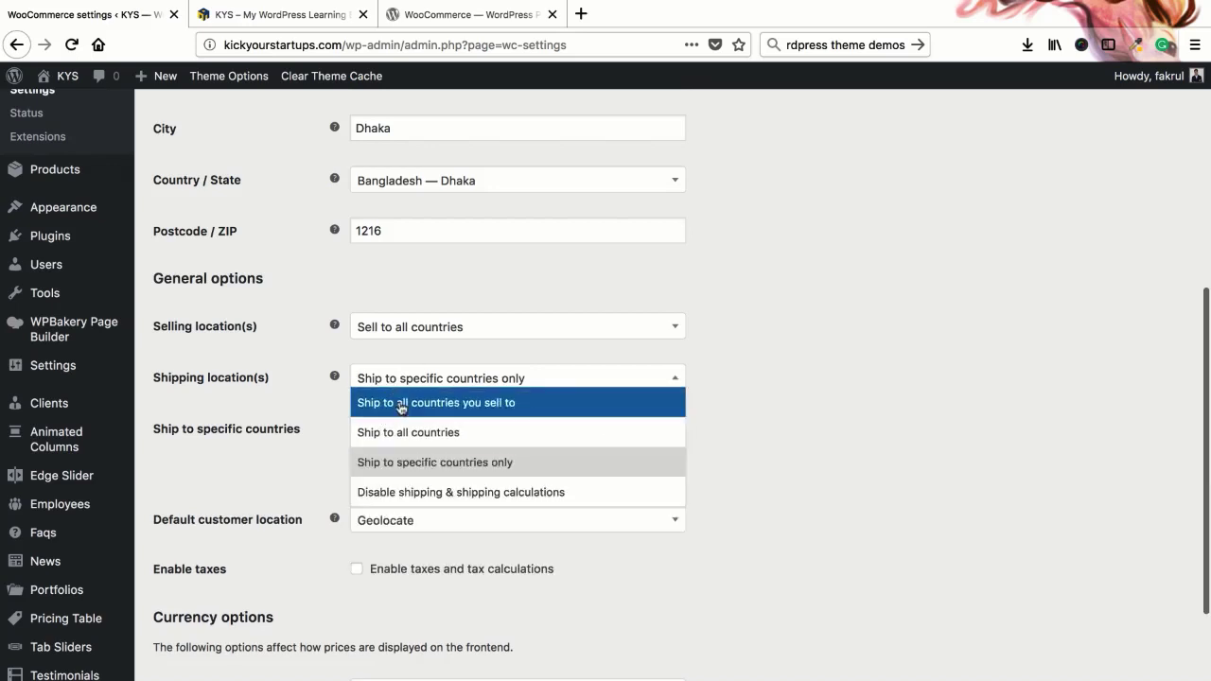
{"action": "left_click", "coordinate": [383, 400]}
{"action": "left_click", "coordinate": [283, 413]}
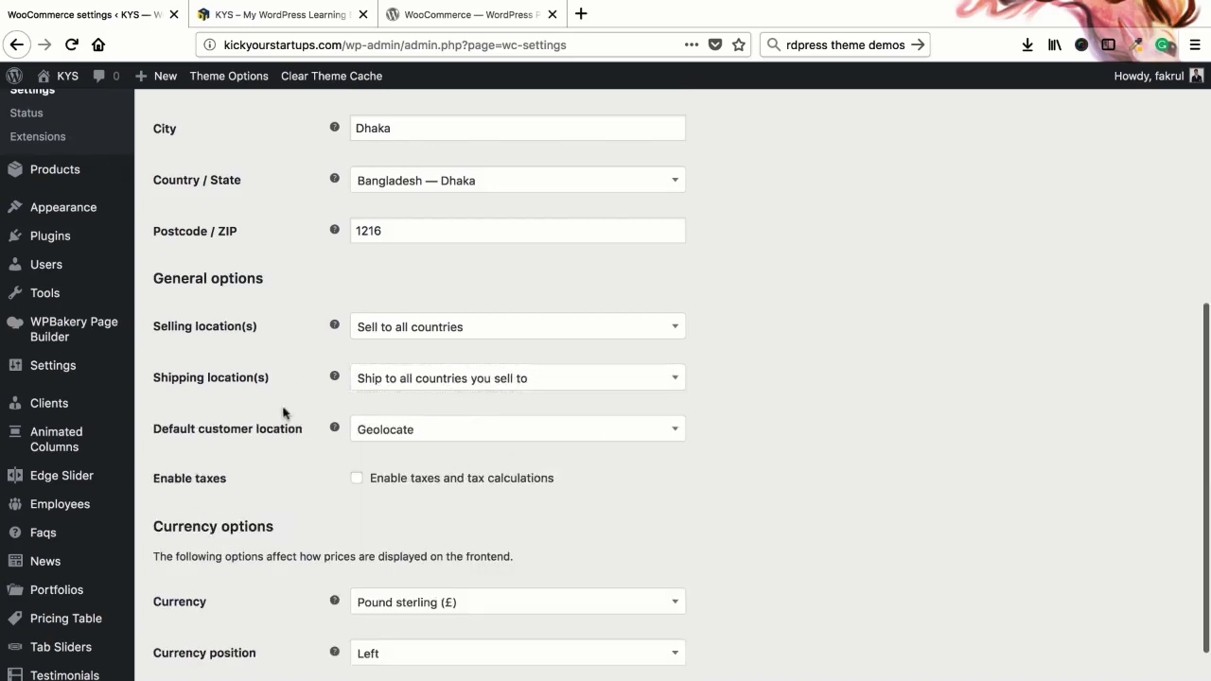
Step: Enable taxes and tax calculations in the general options
{"action": "scroll", "coordinate": [464, 368], "scroll_direction": "down", "scroll_amount": 3}
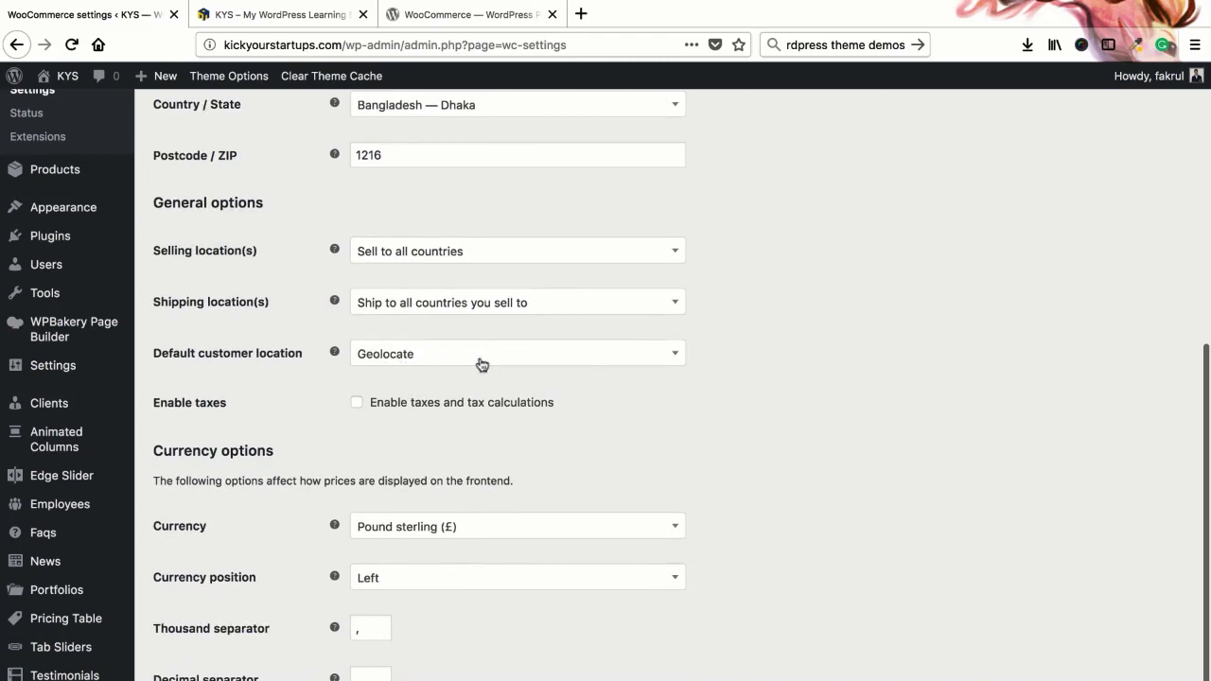
{"action": "scroll", "coordinate": [323, 408], "scroll_direction": "down", "scroll_amount": 1}
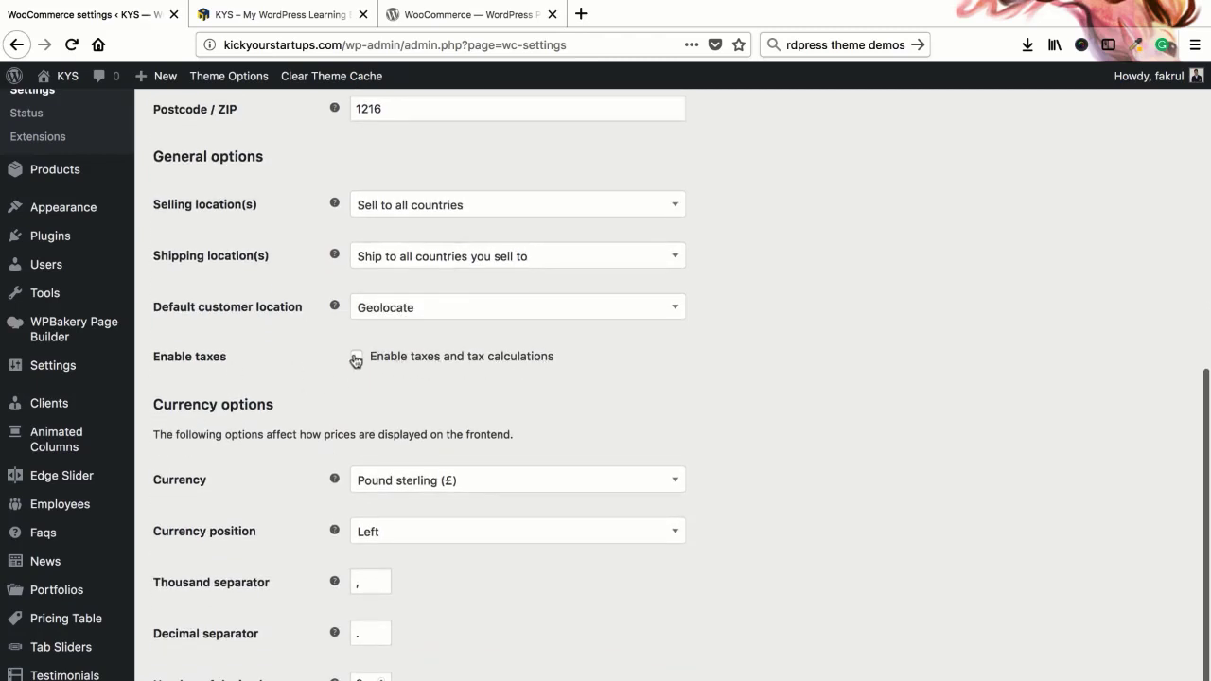
{"action": "scroll", "coordinate": [431, 397], "scroll_direction": "up", "scroll_amount": 1}
{"action": "scroll", "coordinate": [460, 410], "scroll_direction": "down", "scroll_amount": 1}
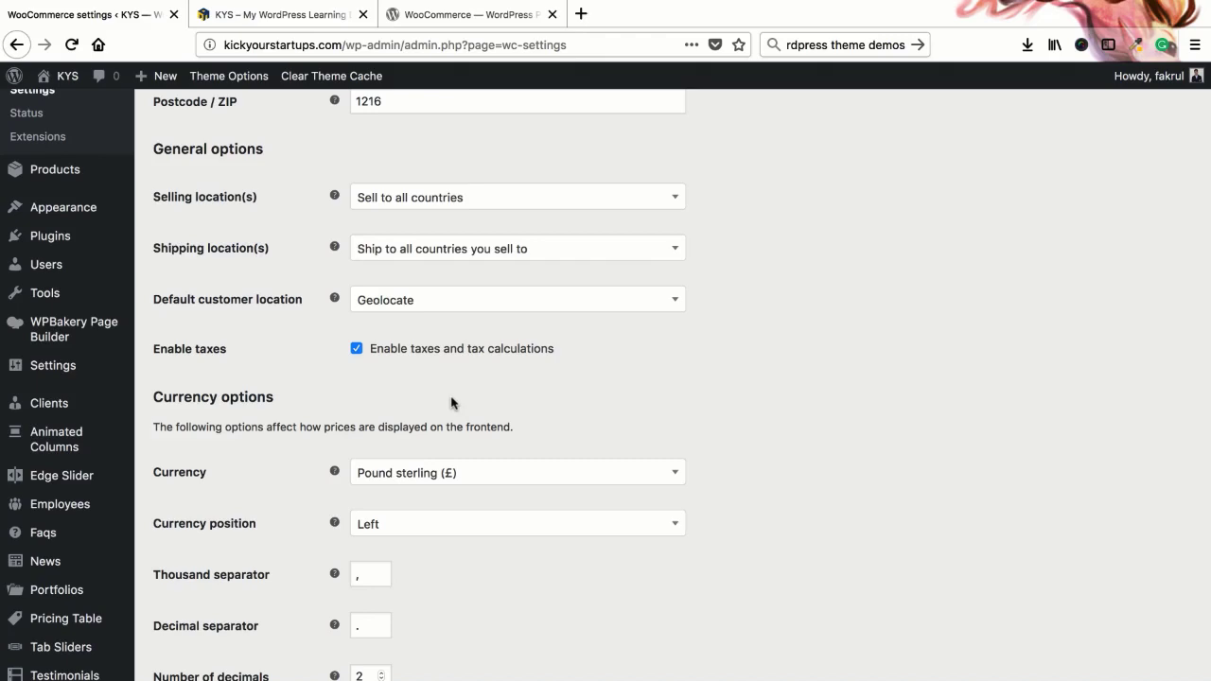
{"action": "scroll", "coordinate": [450, 404], "scroll_direction": "up", "scroll_amount": 10}
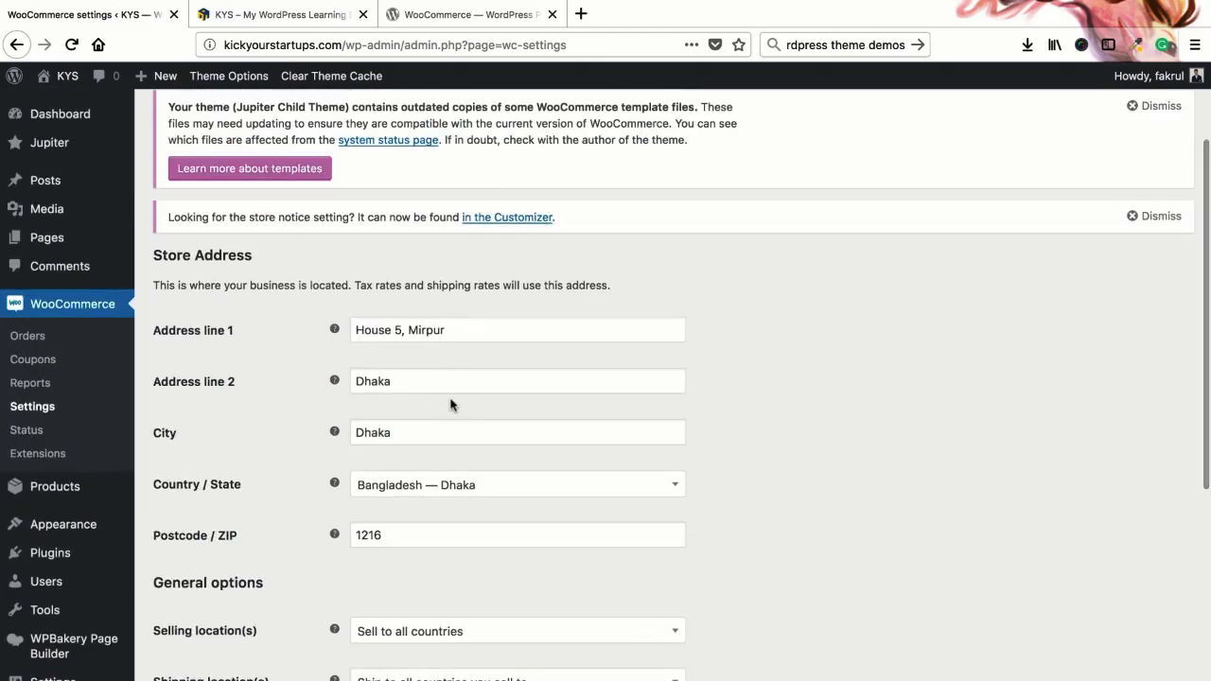
{"action": "scroll", "coordinate": [450, 405], "scroll_direction": "down", "scroll_amount": 5}
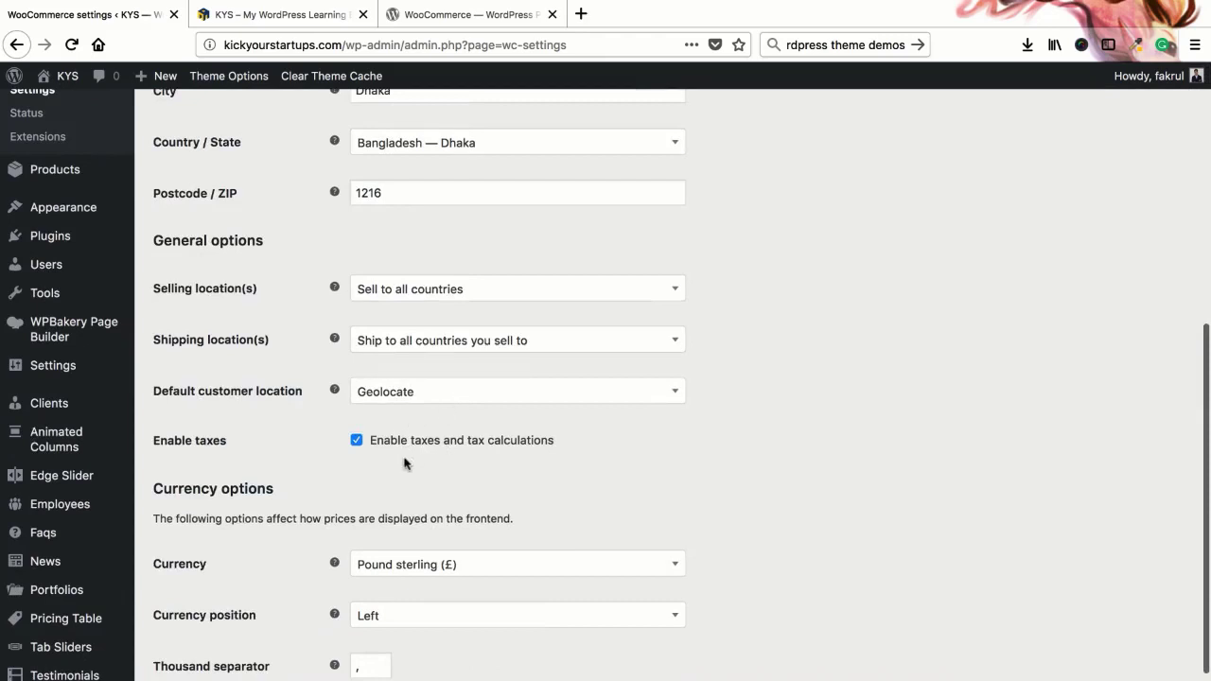
Step: Set the store currency to United States dollar ($) in the currency options
{"action": "scroll", "coordinate": [405, 435], "scroll_direction": "down", "scroll_amount": 1}
{"action": "scroll", "coordinate": [379, 407], "scroll_direction": "down", "scroll_amount": 1}
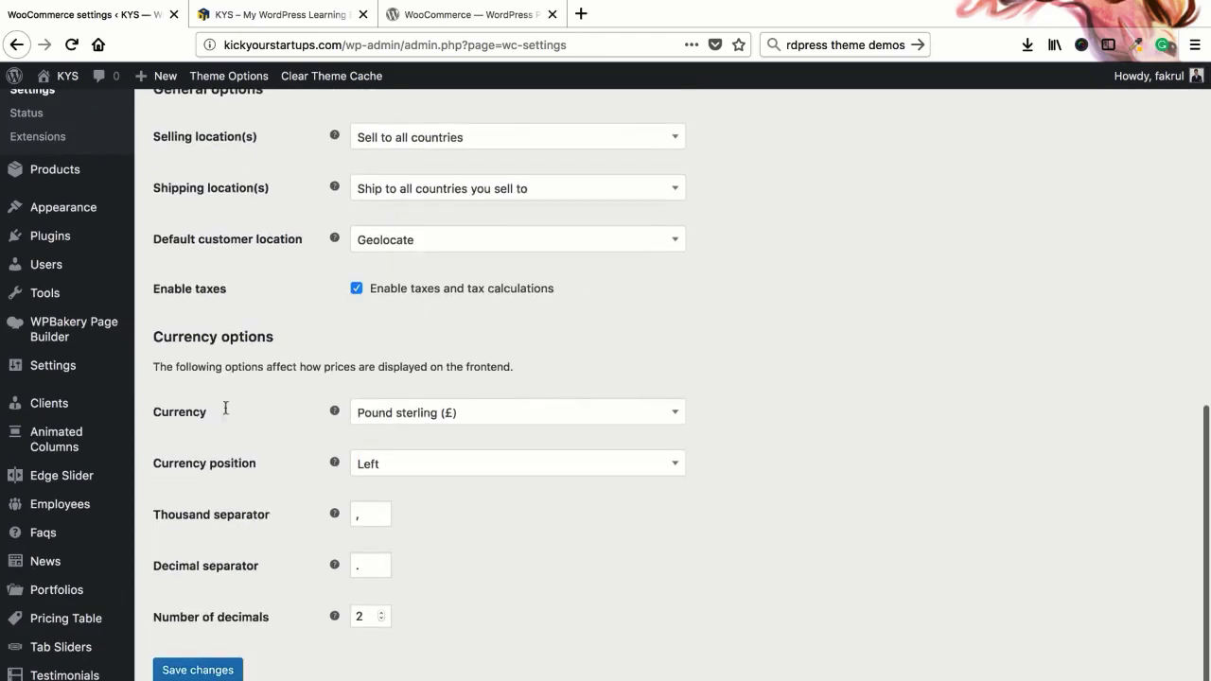
{"action": "left_click", "coordinate": [452, 413]}
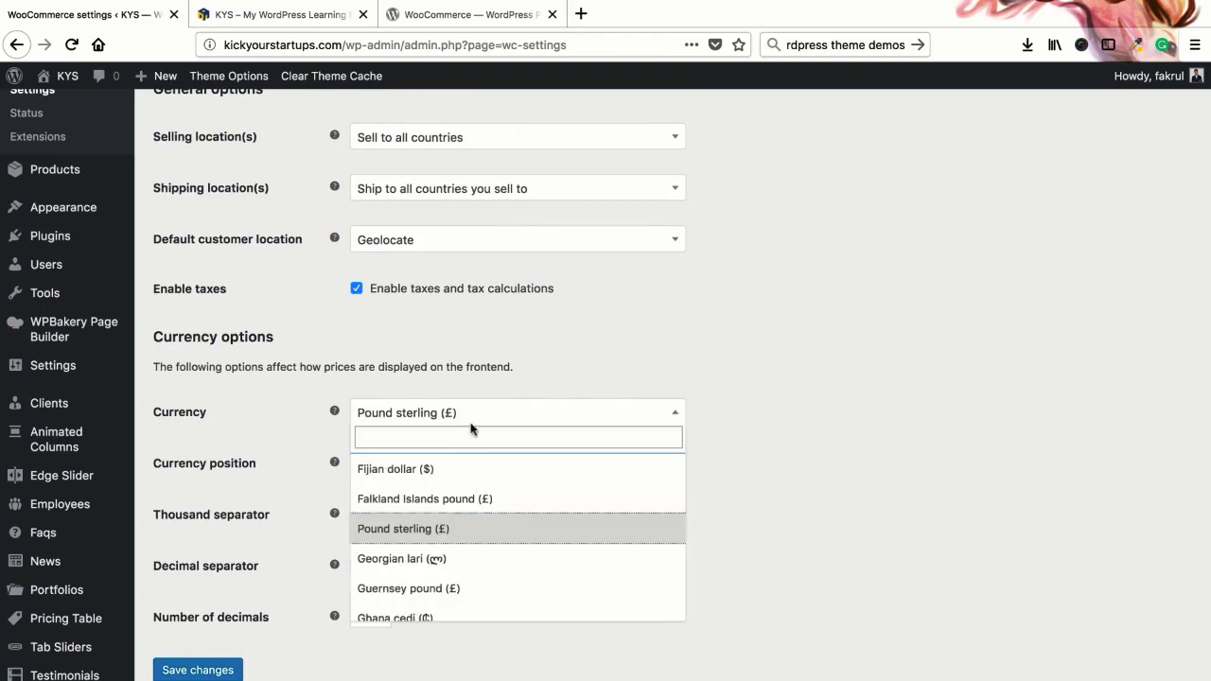
{"action": "type", "text": "taka"}
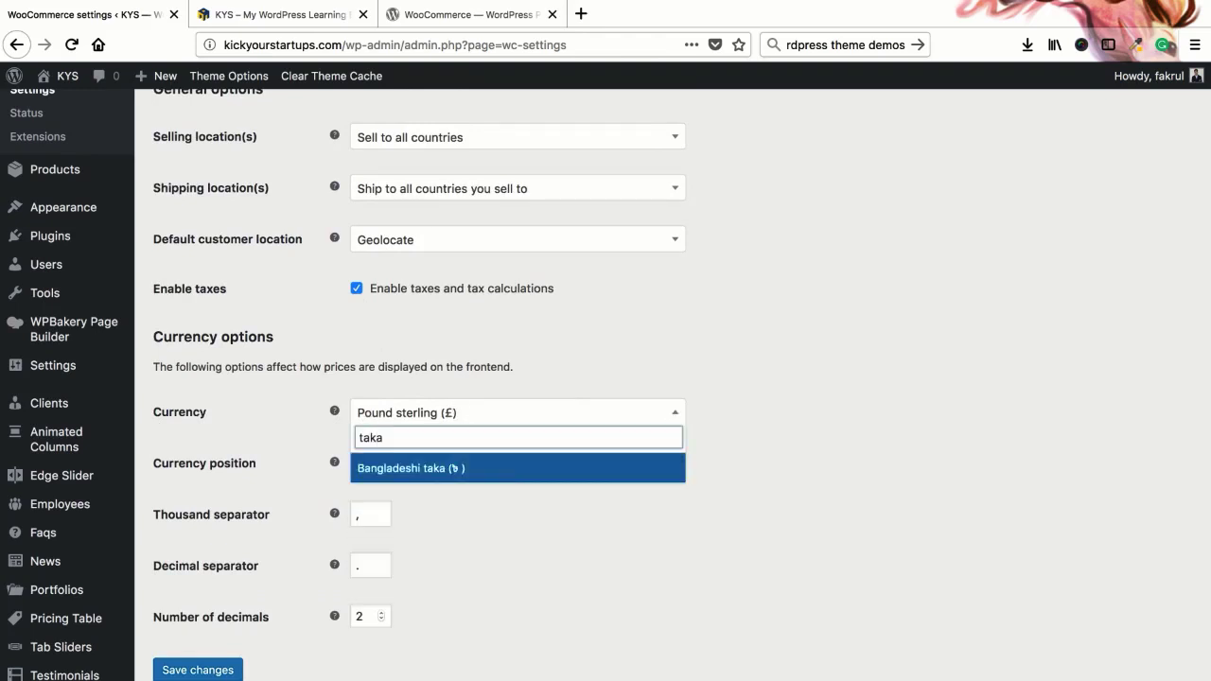
{"action": "key", "text": "super+a"}
{"action": "type", "text": "dol"}
{"action": "key", "text": "Down"}
{"action": "key", "text": "Down"}
{"action": "key", "text": "Down"}
{"action": "key", "text": "Down"}
{"action": "key", "text": "Down"}
{"action": "key", "text": "Down"}
{"action": "key", "text": "Down"}
{"action": "key", "text": "Down"}
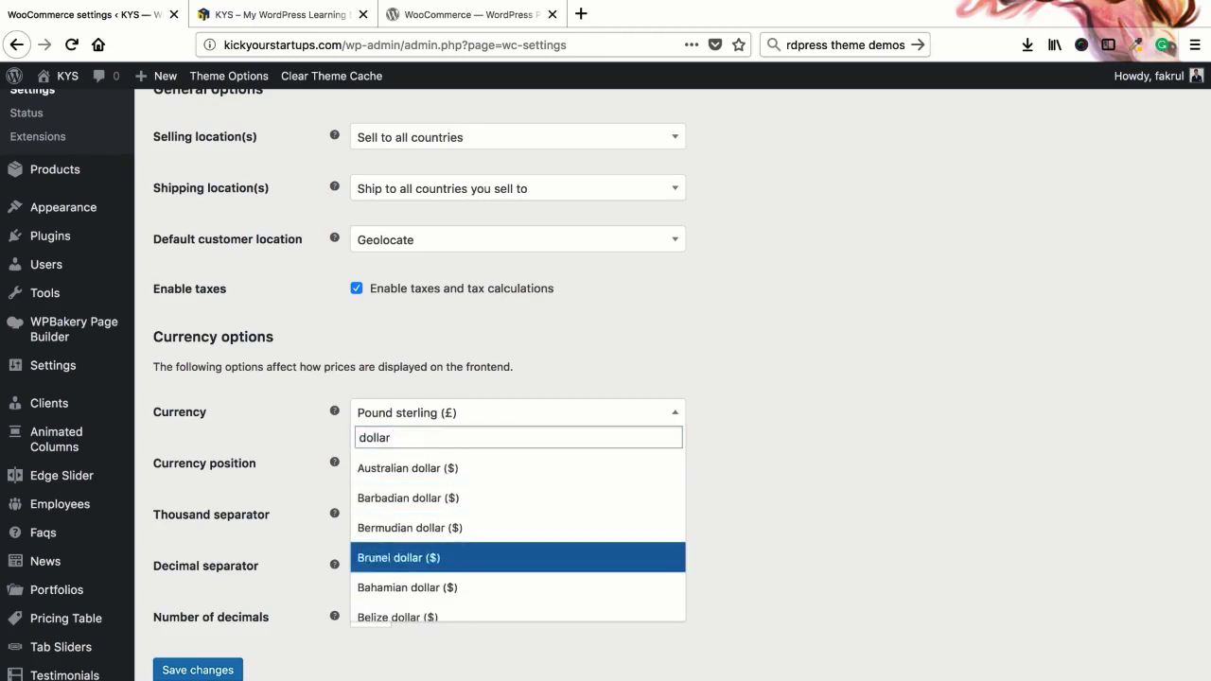
{"action": "key", "text": "Down"}
{"action": "key", "text": "Down"}
{"action": "key", "text": "Down"}
{"action": "key", "text": "Down"}
{"action": "key", "text": "Down"}
{"action": "key", "text": "Down"}
{"action": "key", "text": "Down"}
{"action": "key", "text": "Down"}
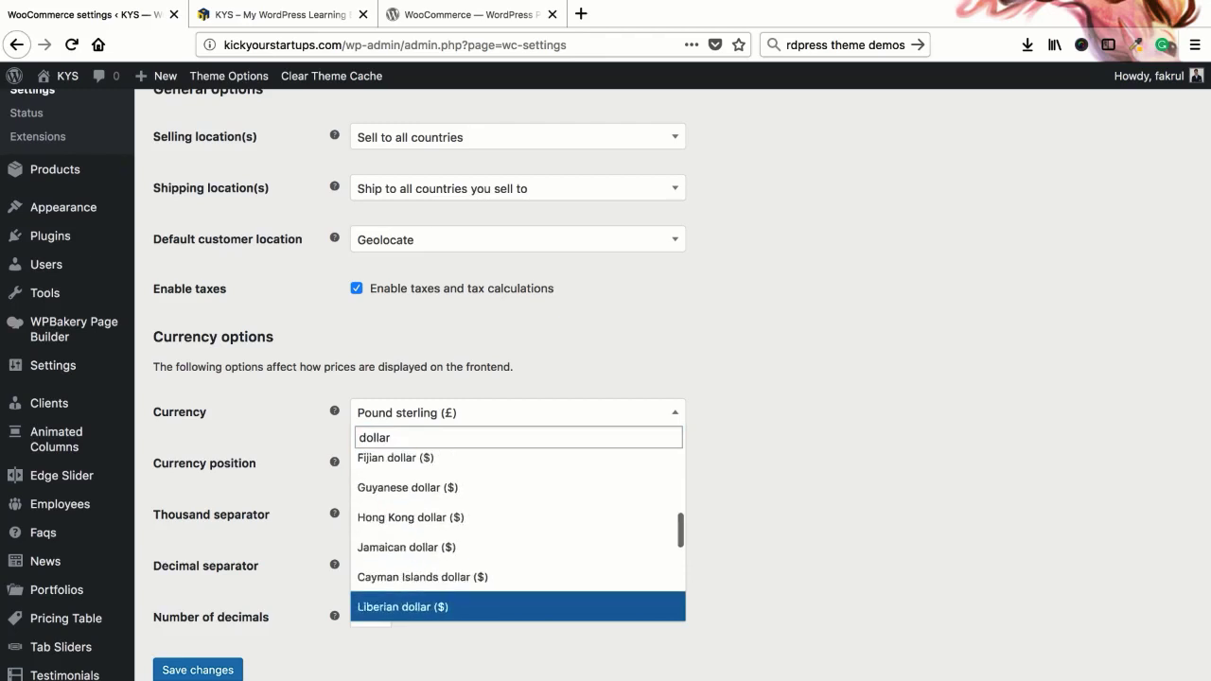
{"action": "key", "text": "Down"}
{"action": "key", "text": "Down"}
{"action": "key", "text": "Down"}
{"action": "key", "text": "Down"}
{"action": "key", "text": "Down"}
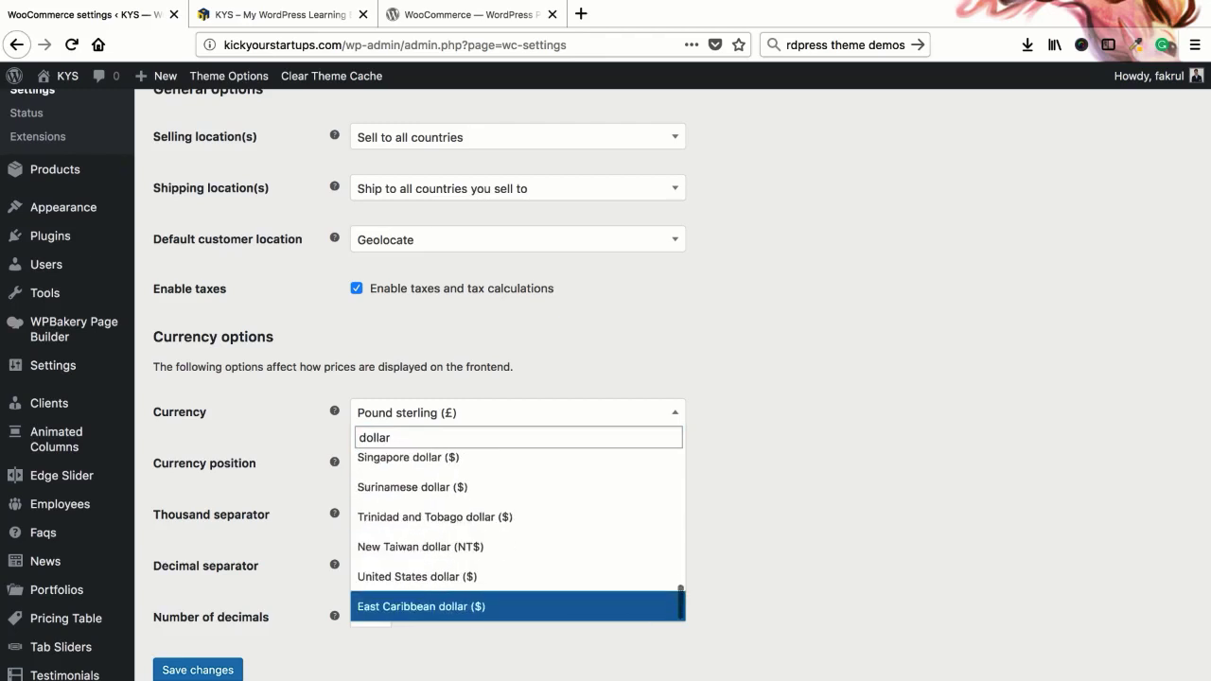
{"action": "key", "text": "Up"}
{"action": "key", "text": "Return"}
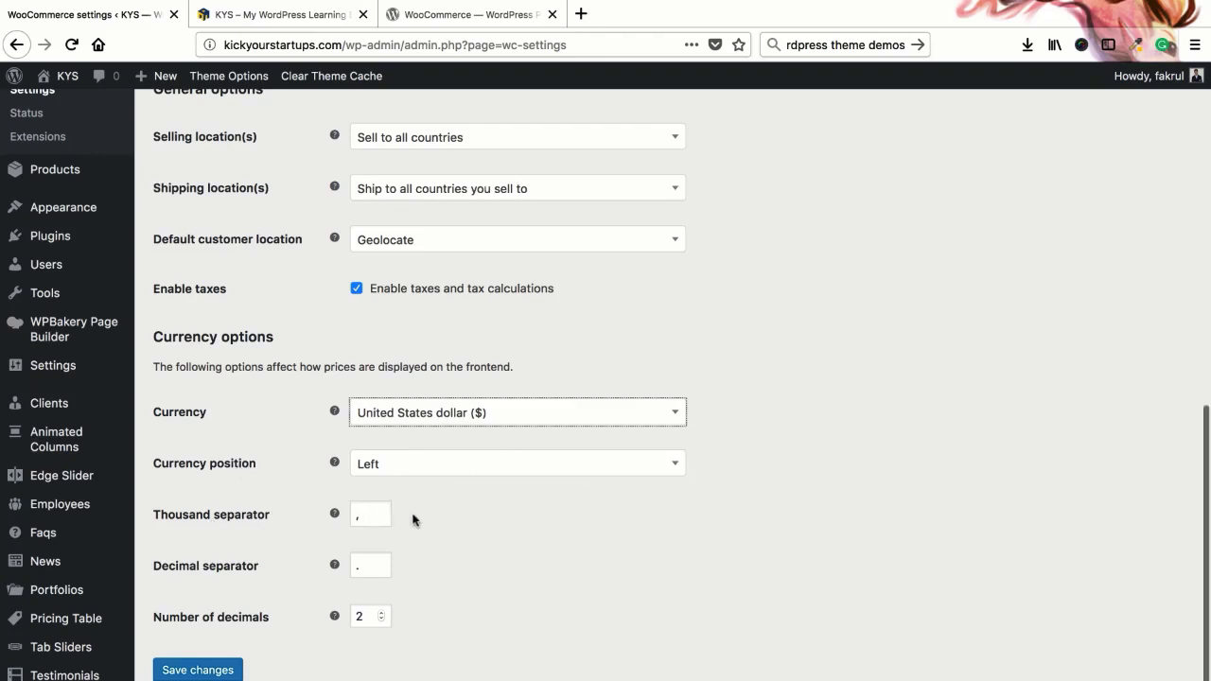
Step: Review the thousand separator, decimal separator and number of decimals in the currency options
{"action": "left_click", "coordinate": [370, 516]}
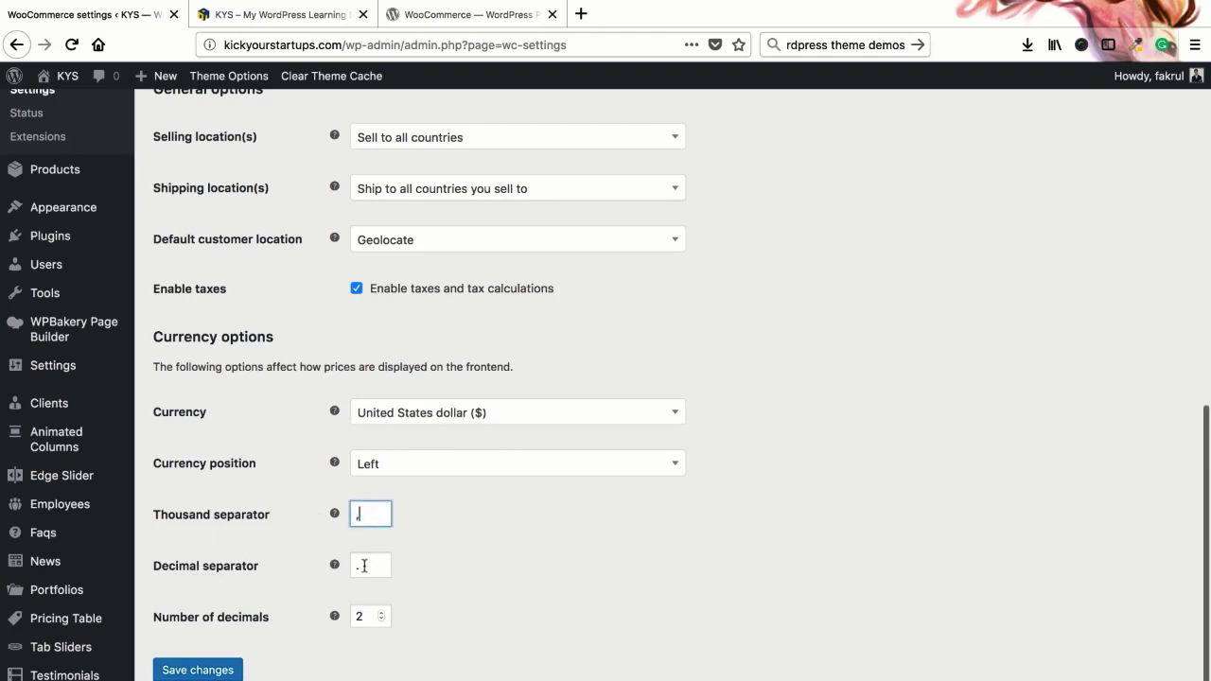
{"action": "key", "text": "Tab"}
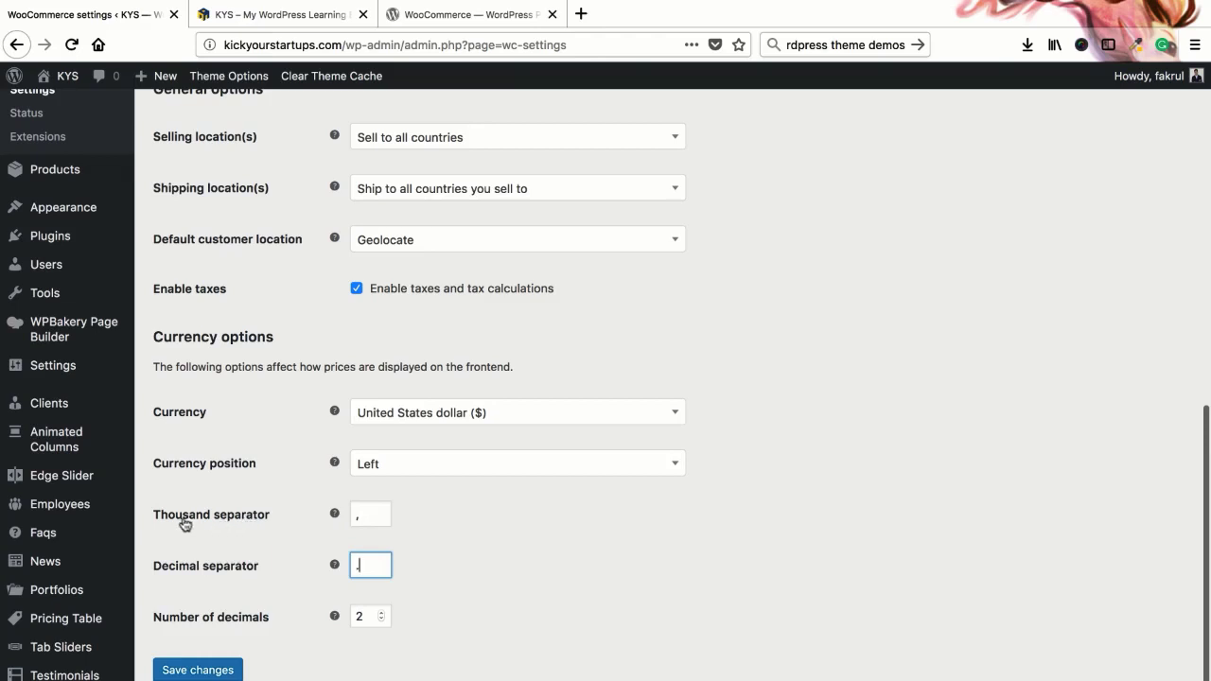
{"action": "left_click", "coordinate": [360, 517]}
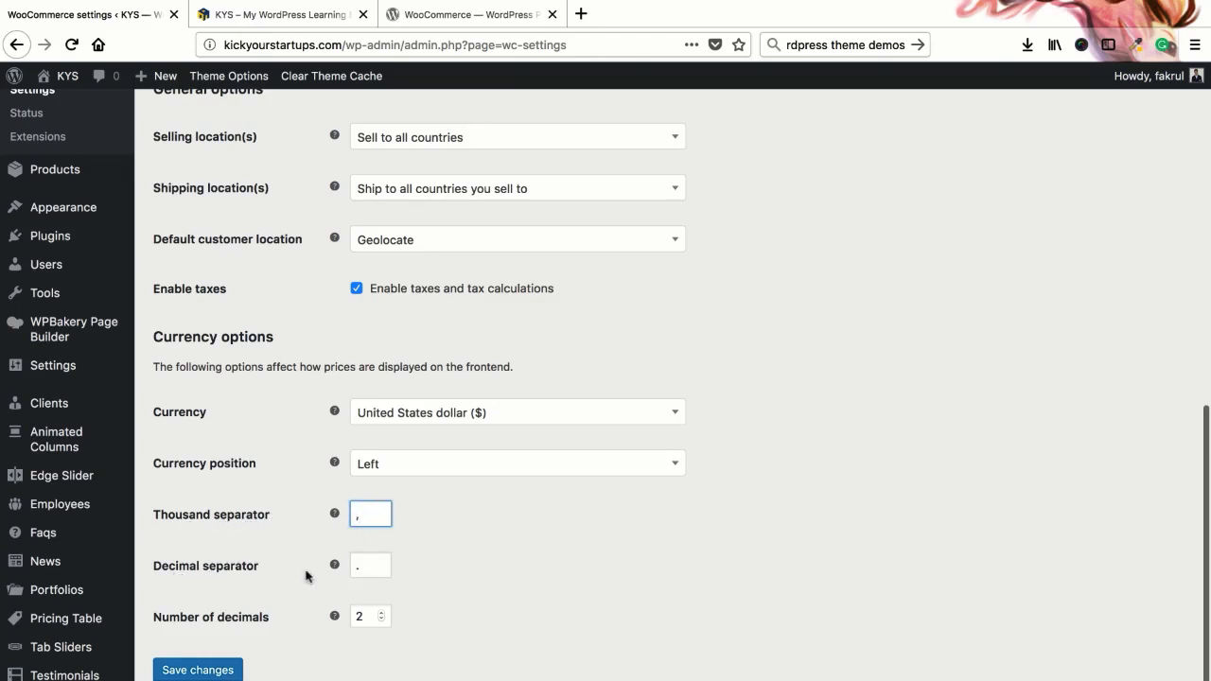
{"action": "left_click", "coordinate": [359, 569]}
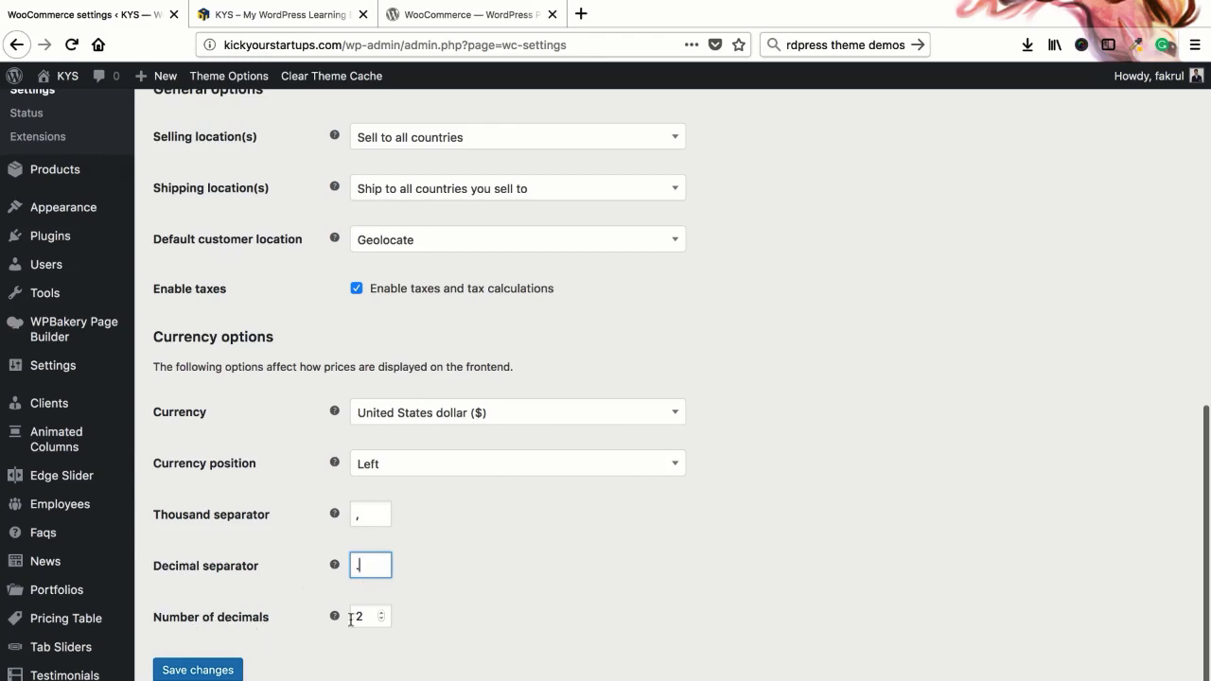
{"action": "left_click", "coordinate": [369, 618]}
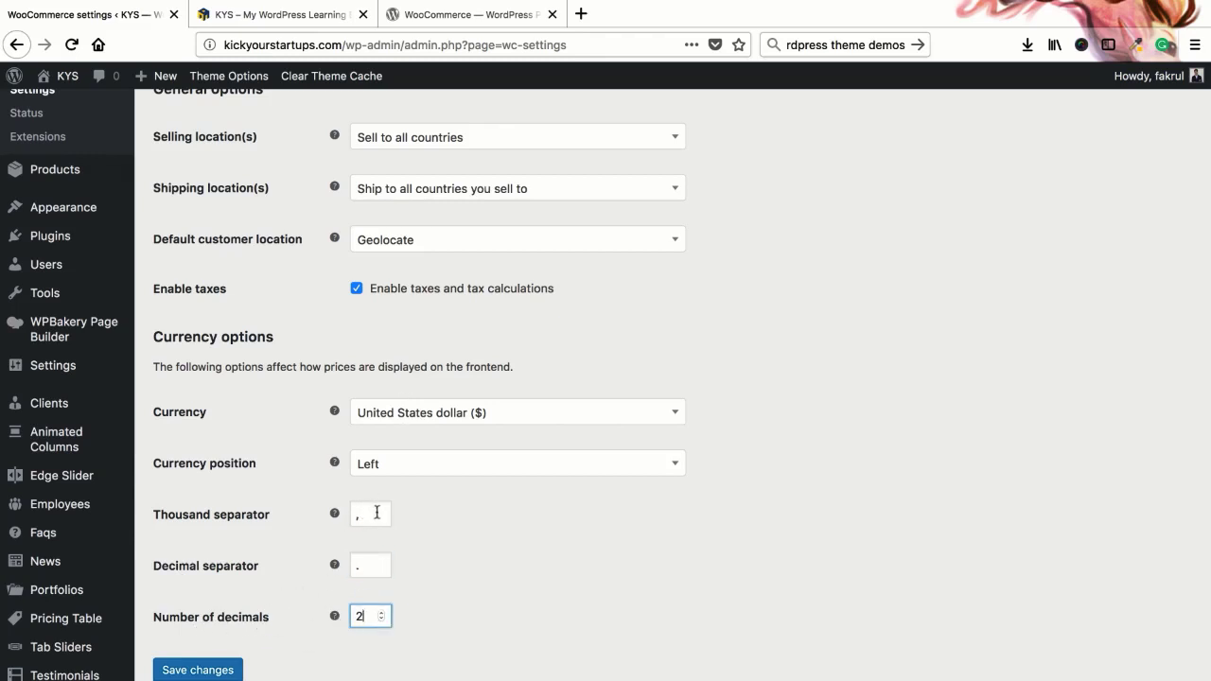
{"action": "left_click", "coordinate": [367, 513]}
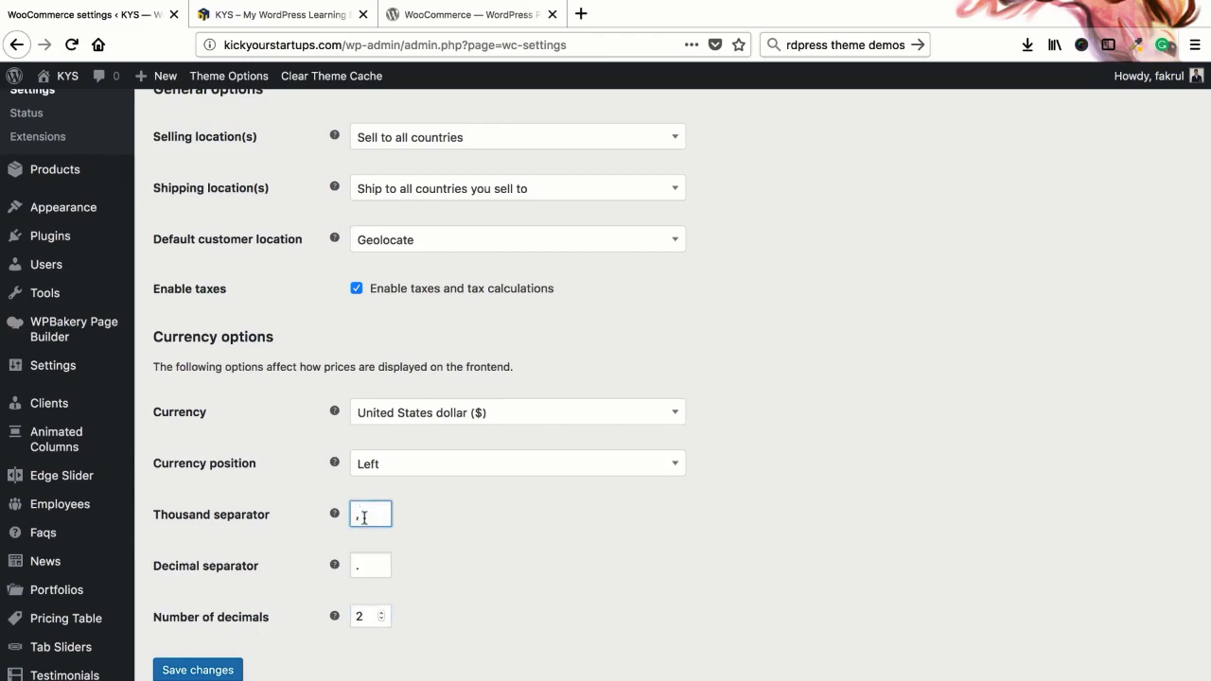
{"action": "left_click", "coordinate": [365, 563]}
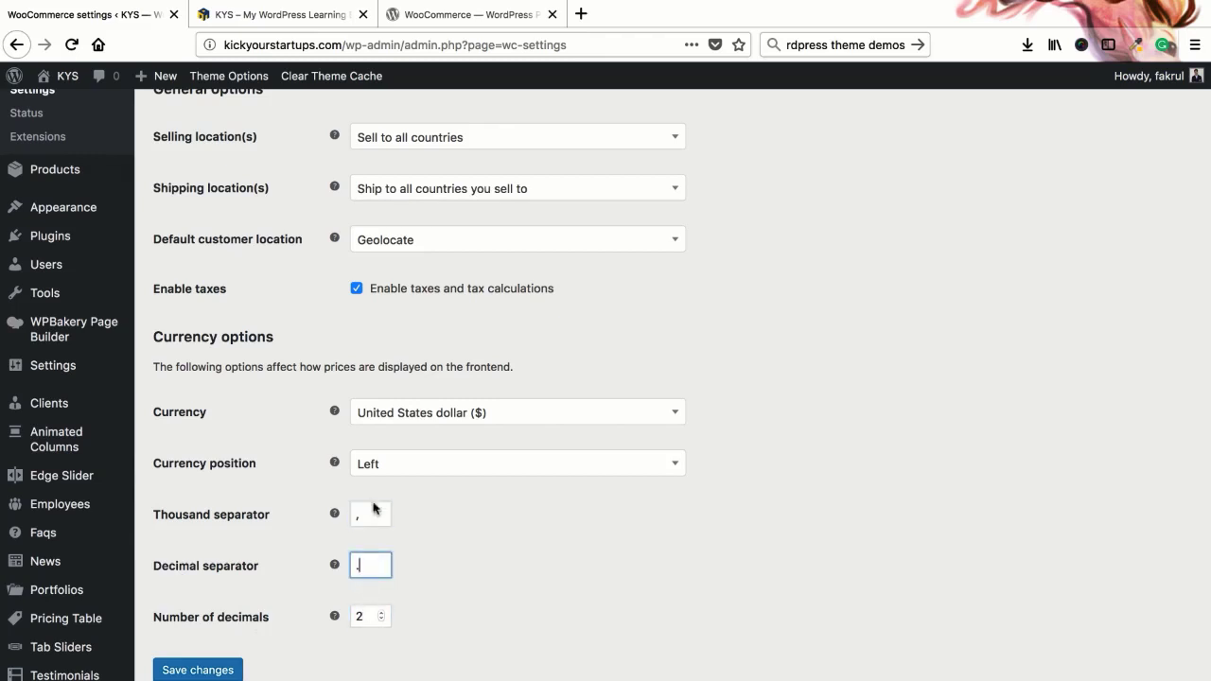
Step: Open the WooCommerce product settings and look through the pages available as the Shop page without choosing one
{"action": "scroll", "coordinate": [318, 513], "scroll_direction": "up", "scroll_amount": 10}
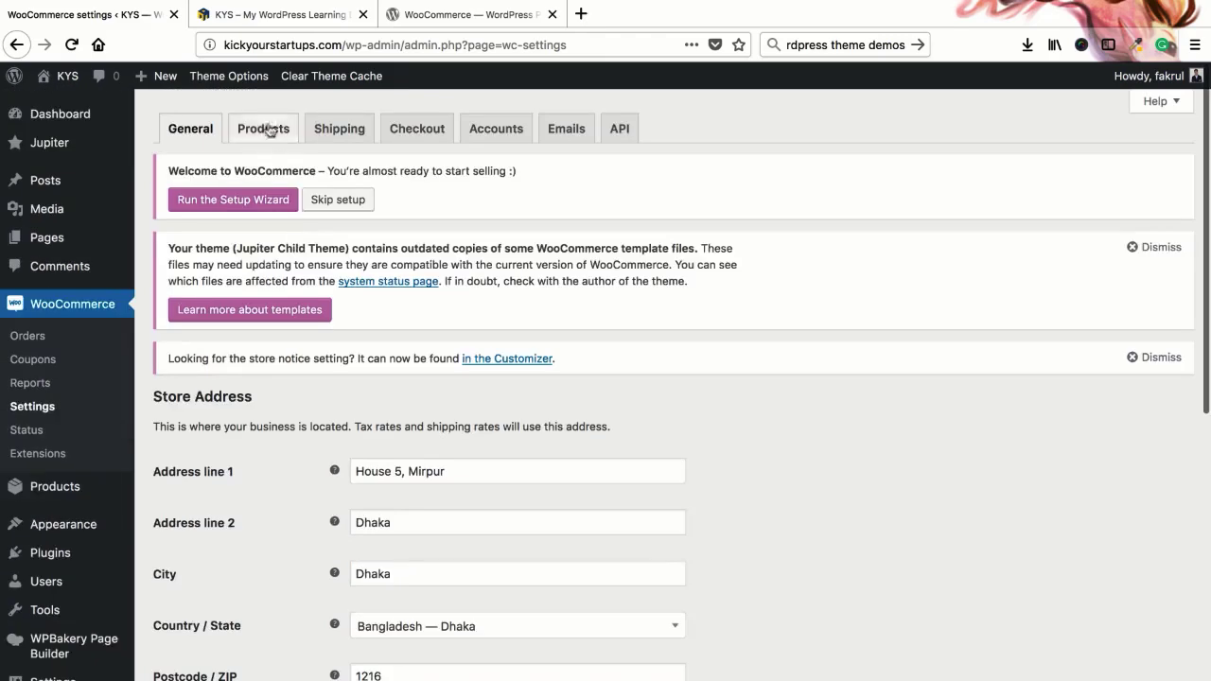
{"action": "left_click", "coordinate": [264, 128]}
{"action": "left_click", "coordinate": [790, 351]}
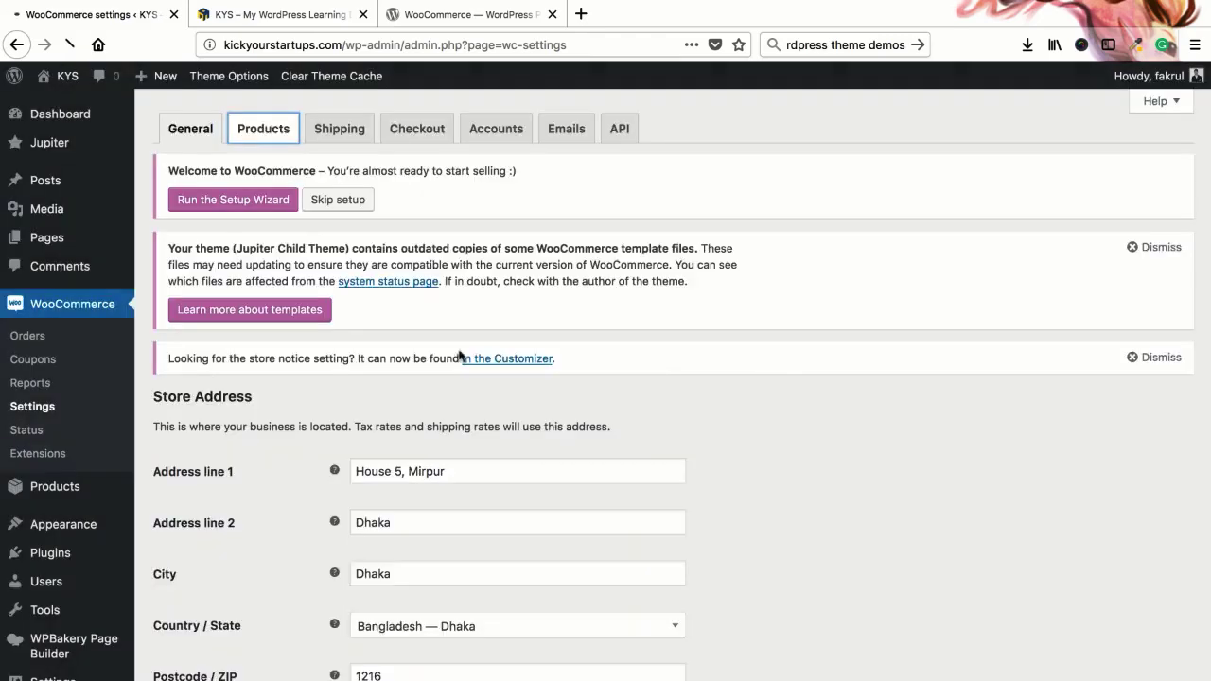
{"action": "scroll", "coordinate": [441, 341], "scroll_direction": "down", "scroll_amount": 3}
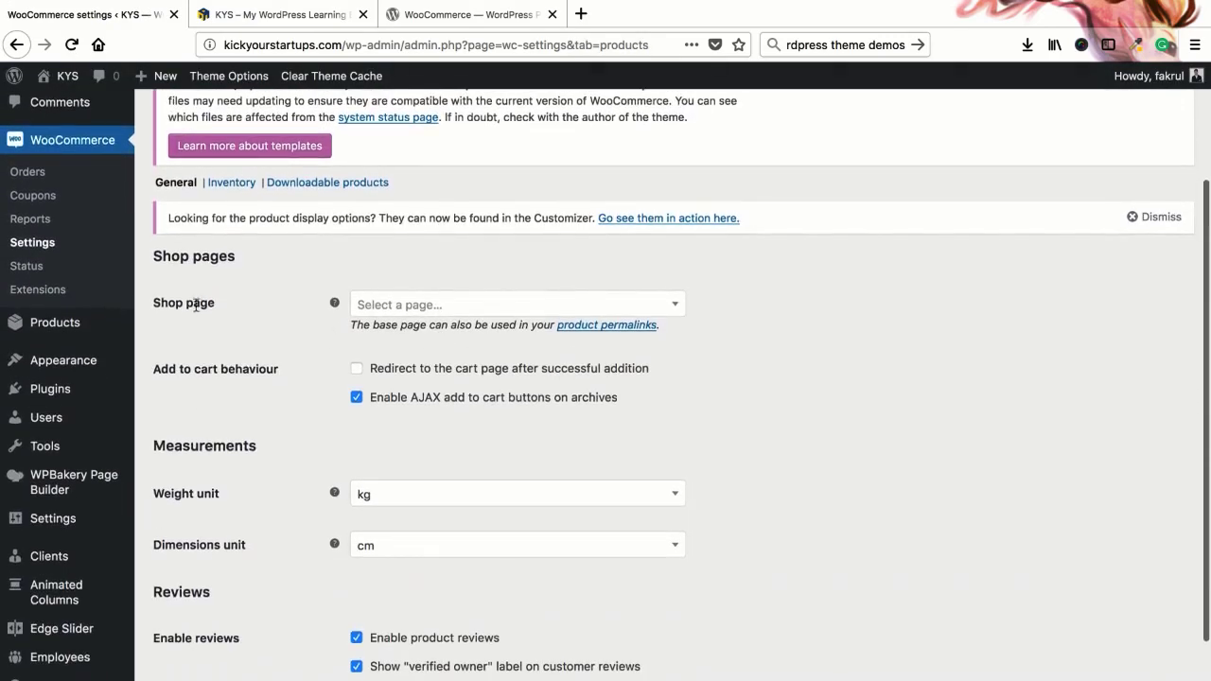
{"action": "left_click", "coordinate": [404, 312]}
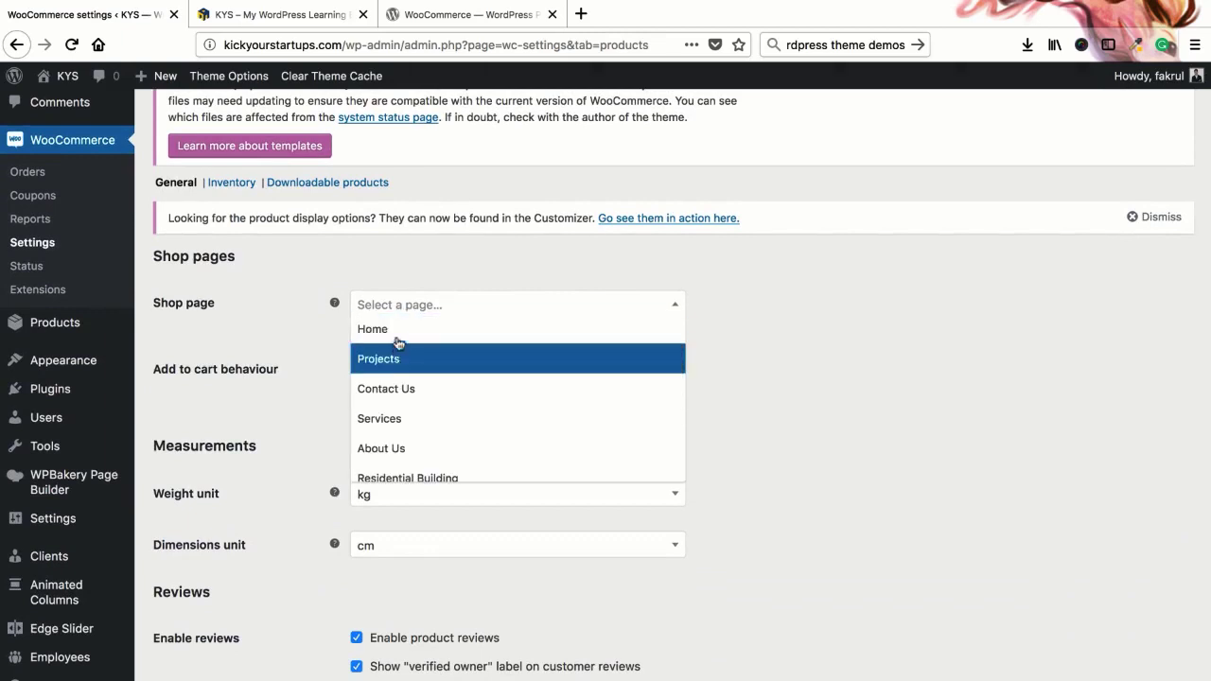
{"action": "scroll", "coordinate": [390, 392], "scroll_direction": "down", "scroll_amount": 3}
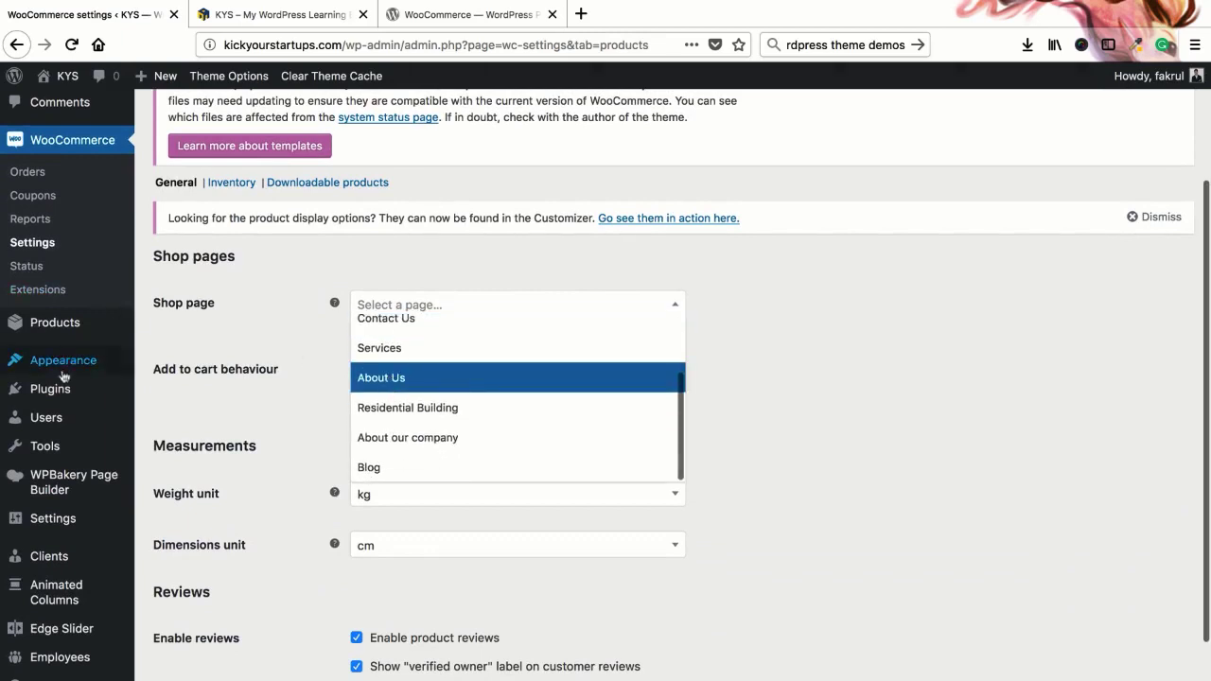
{"action": "mouse_move", "coordinate": [76, 333]}
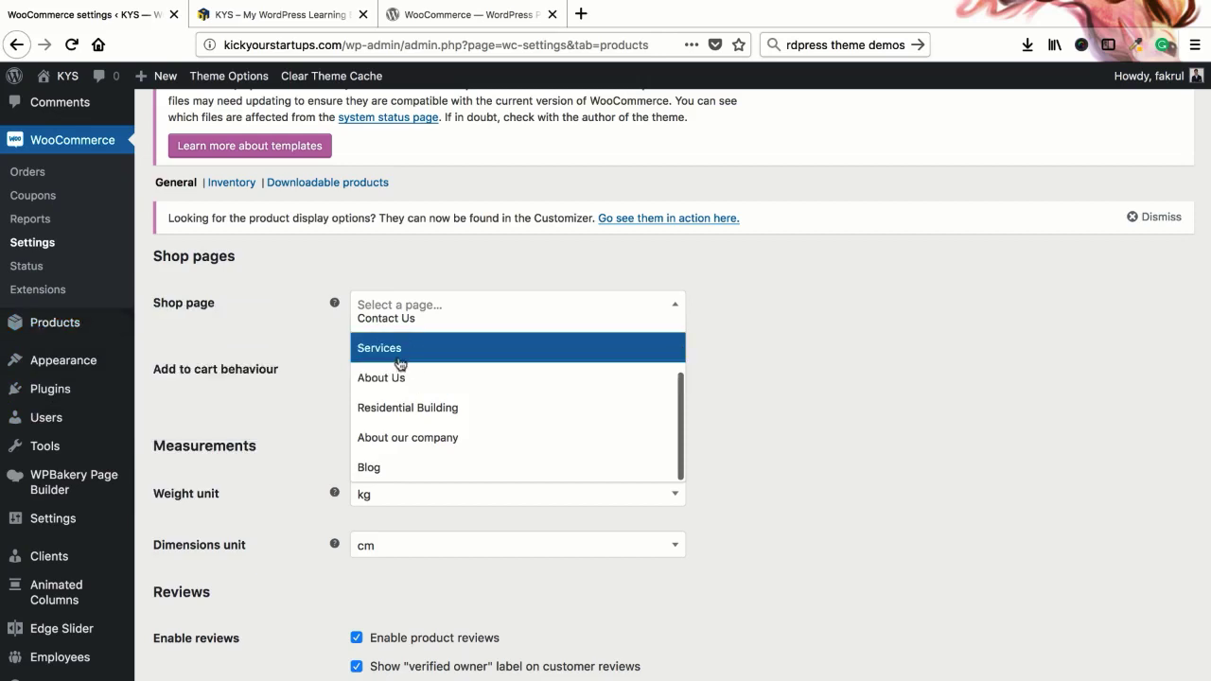
{"action": "scroll", "coordinate": [400, 363], "scroll_direction": "up", "scroll_amount": 5}
{"action": "left_click", "coordinate": [277, 315]}
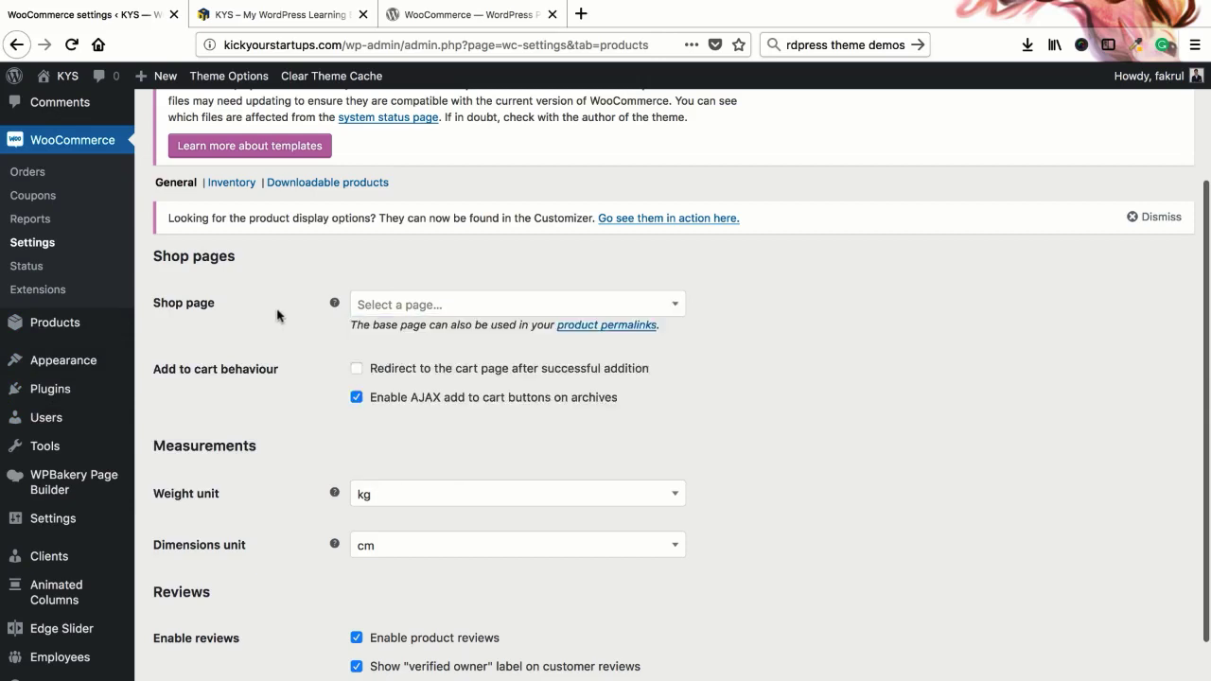
Step: Open the list of all site pages in a separate browser tab and review the existing pages
{"action": "scroll", "coordinate": [278, 315], "scroll_direction": "up", "scroll_amount": 3}
{"action": "mouse_move", "coordinate": [52, 168]}
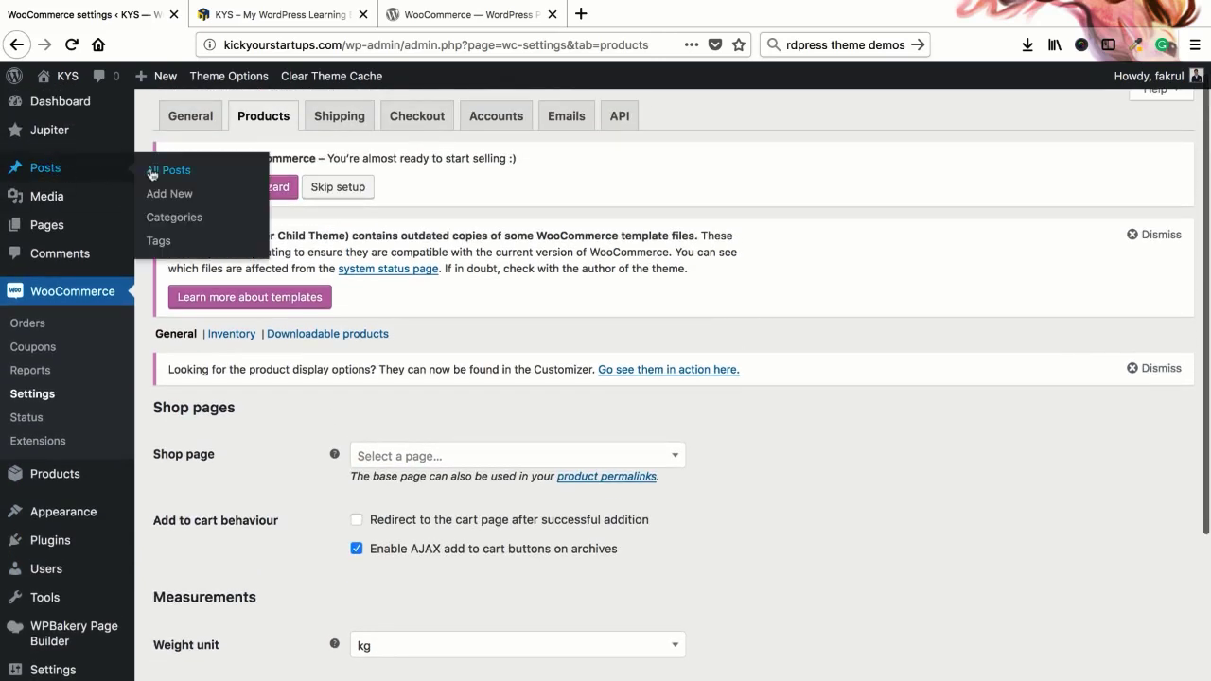
{"action": "mouse_move", "coordinate": [66, 233]}
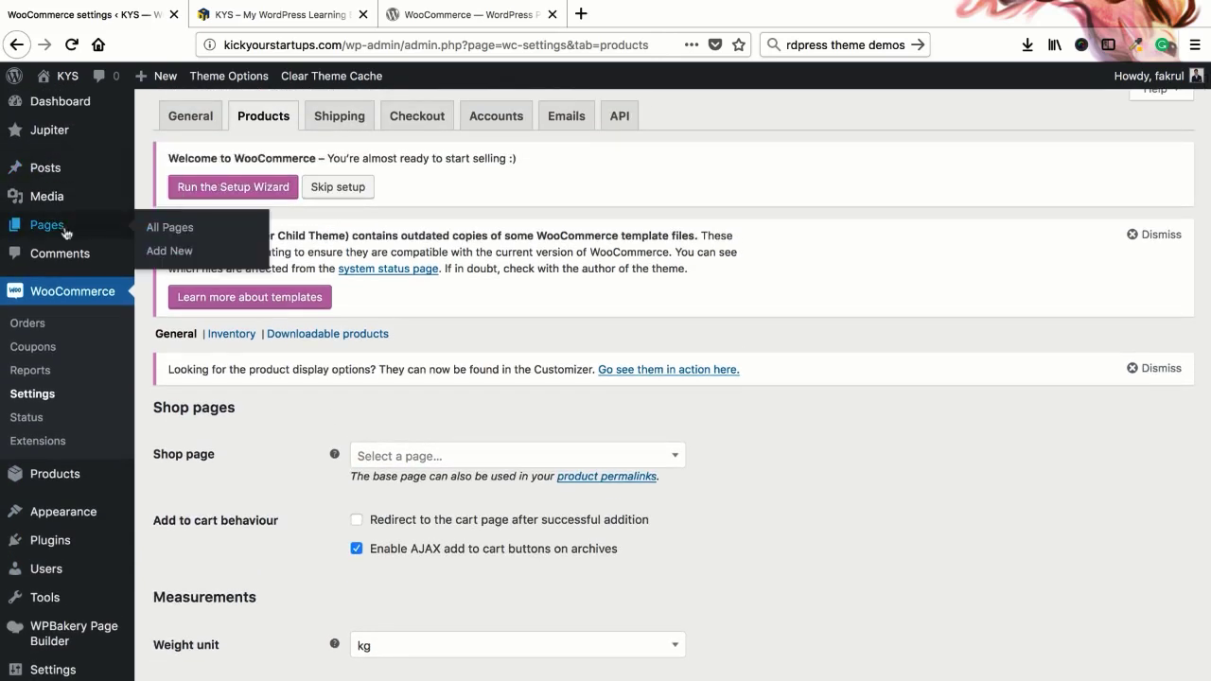
{"action": "right_click", "coordinate": [169, 227]}
{"action": "left_click", "coordinate": [246, 235]}
{"action": "left_click", "coordinate": [227, 23]}
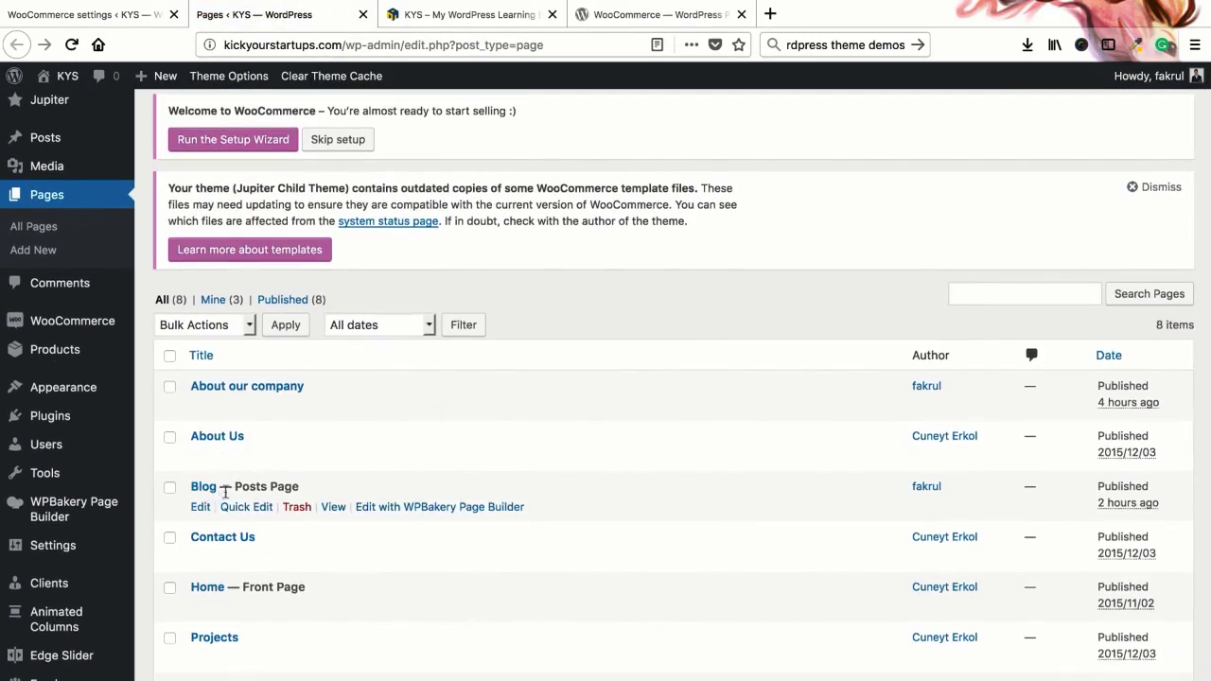
{"action": "scroll", "coordinate": [221, 486], "scroll_direction": "down", "scroll_amount": 3}
{"action": "scroll", "coordinate": [38, 653], "scroll_direction": "down", "scroll_amount": 1}
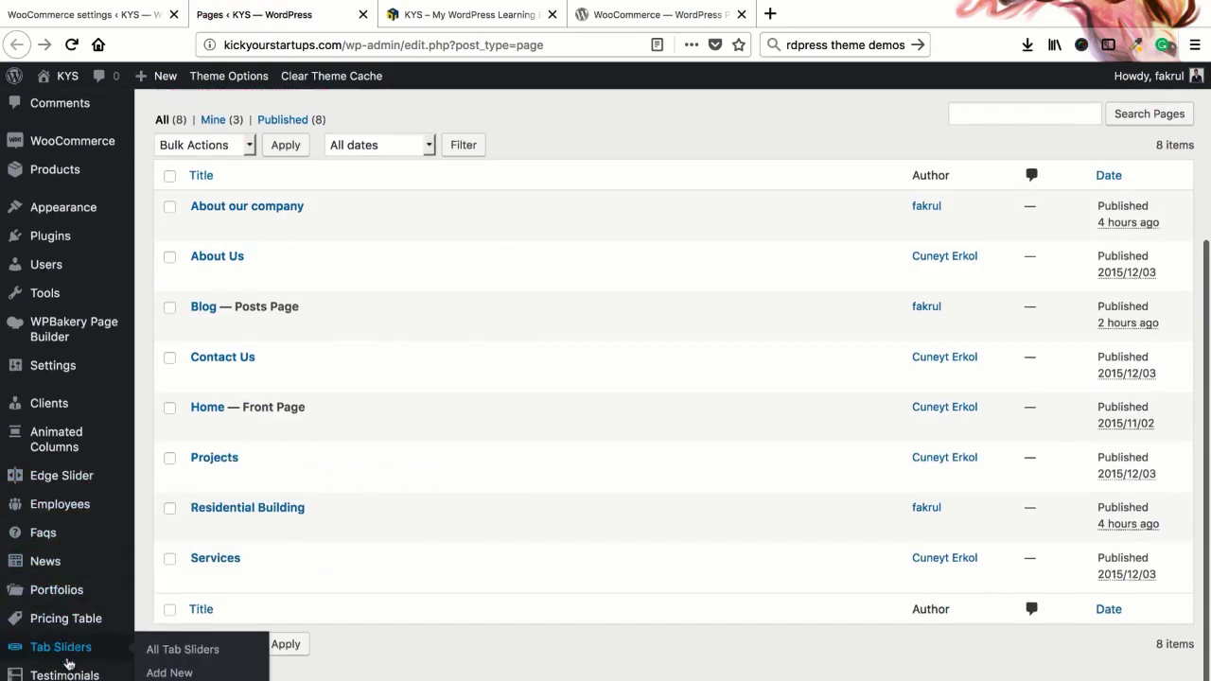
Step: Check the homepage and posts page assignments in the Reading settings, and return to the WooCommerce product settings
{"action": "mouse_move", "coordinate": [83, 505]}
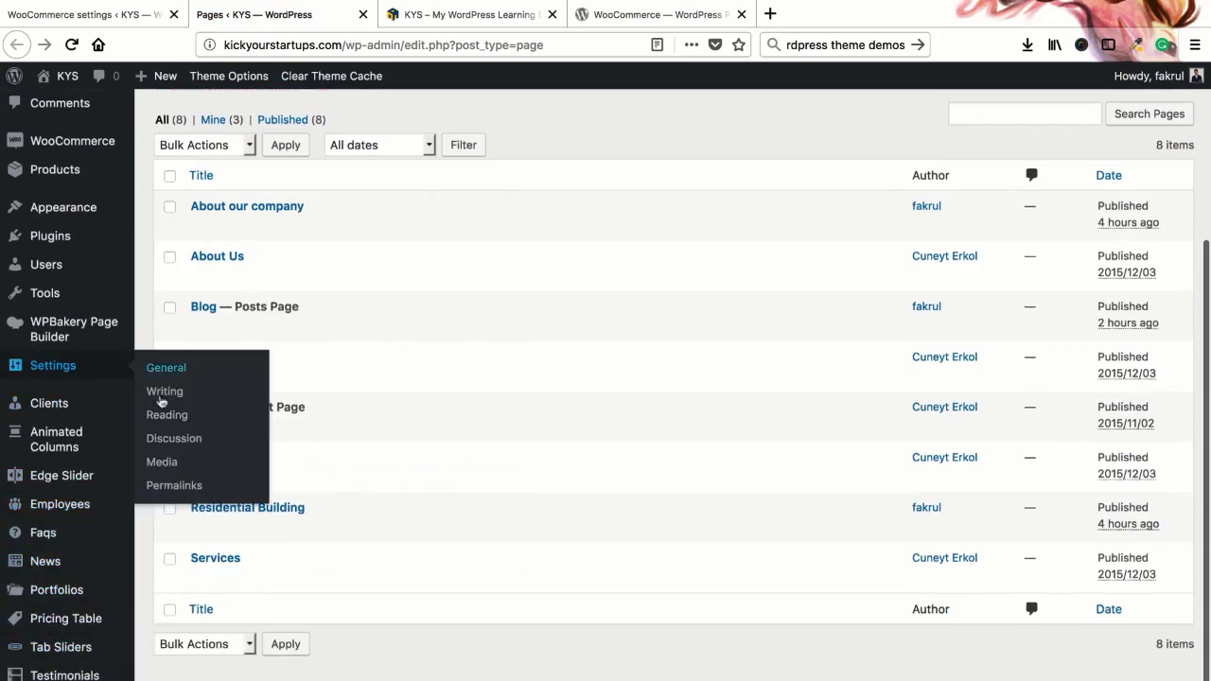
{"action": "left_click", "coordinate": [260, 412]}
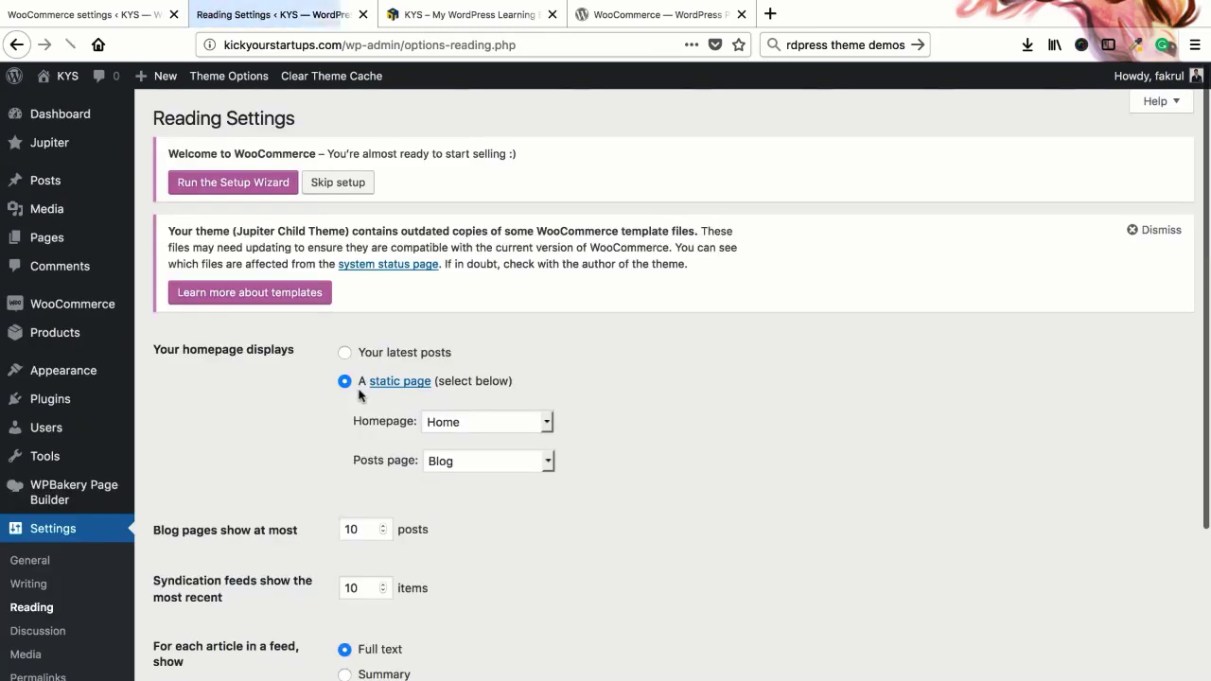
{"action": "left_click", "coordinate": [114, 17]}
{"action": "scroll", "coordinate": [388, 373], "scroll_direction": "down", "scroll_amount": 2}
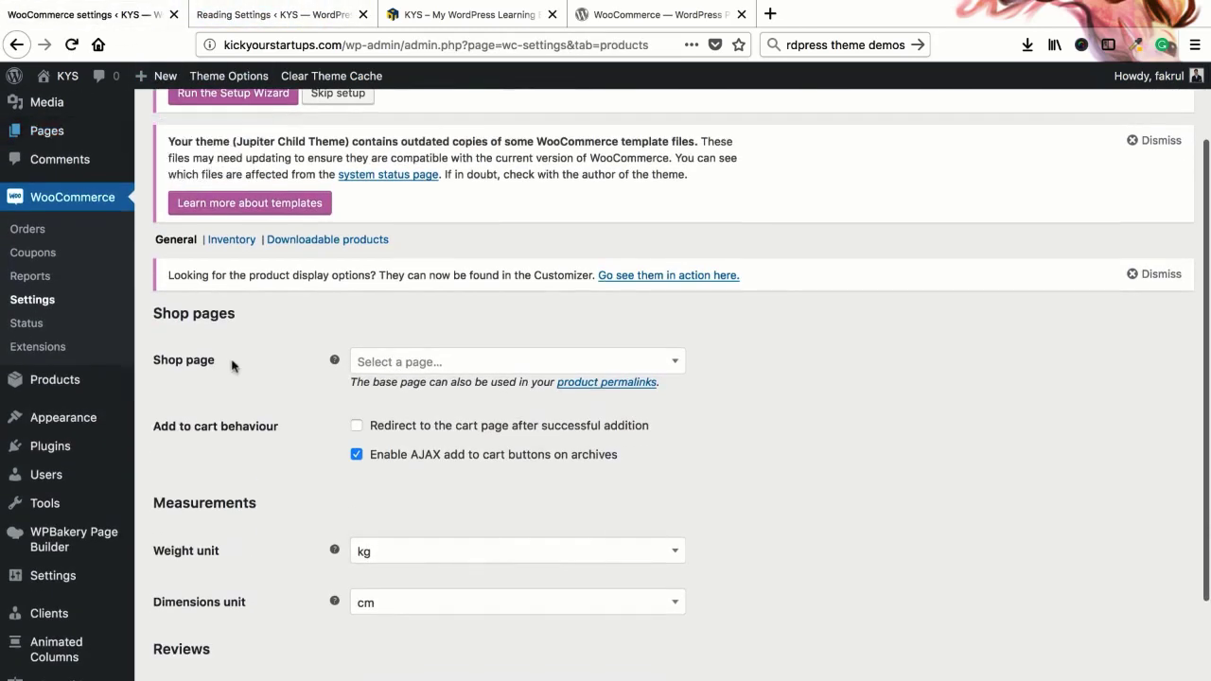
Step: Create a new page titled Shop in a separate browser tab and publish it
{"action": "mouse_move", "coordinate": [52, 386]}
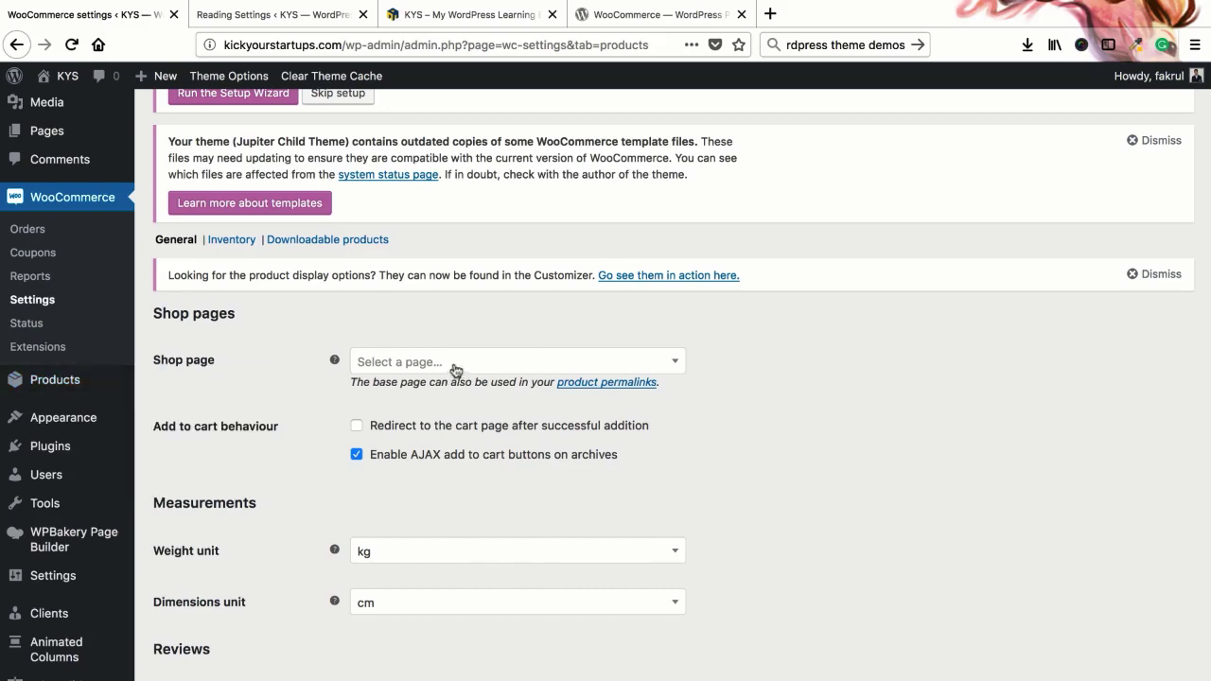
{"action": "scroll", "coordinate": [281, 401], "scroll_direction": "up", "scroll_amount": 3}
{"action": "mouse_move", "coordinate": [68, 240]}
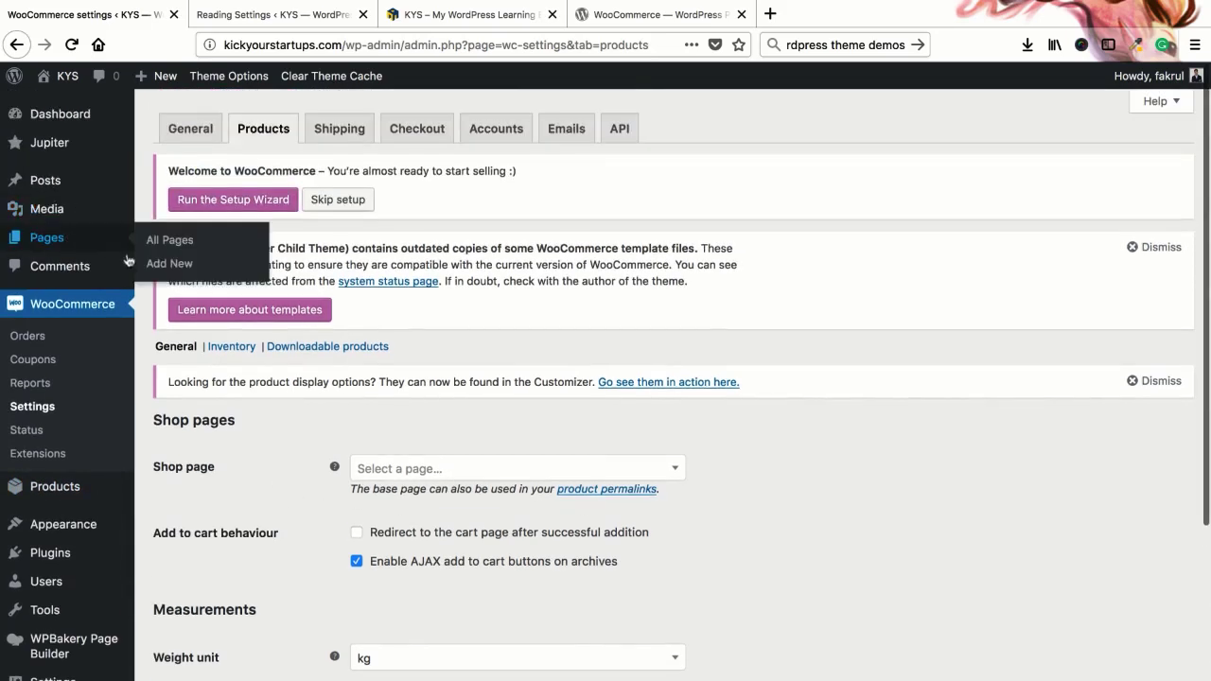
{"action": "right_click", "coordinate": [173, 263]}
{"action": "left_click", "coordinate": [256, 270]}
{"action": "left_click", "coordinate": [283, 14]}
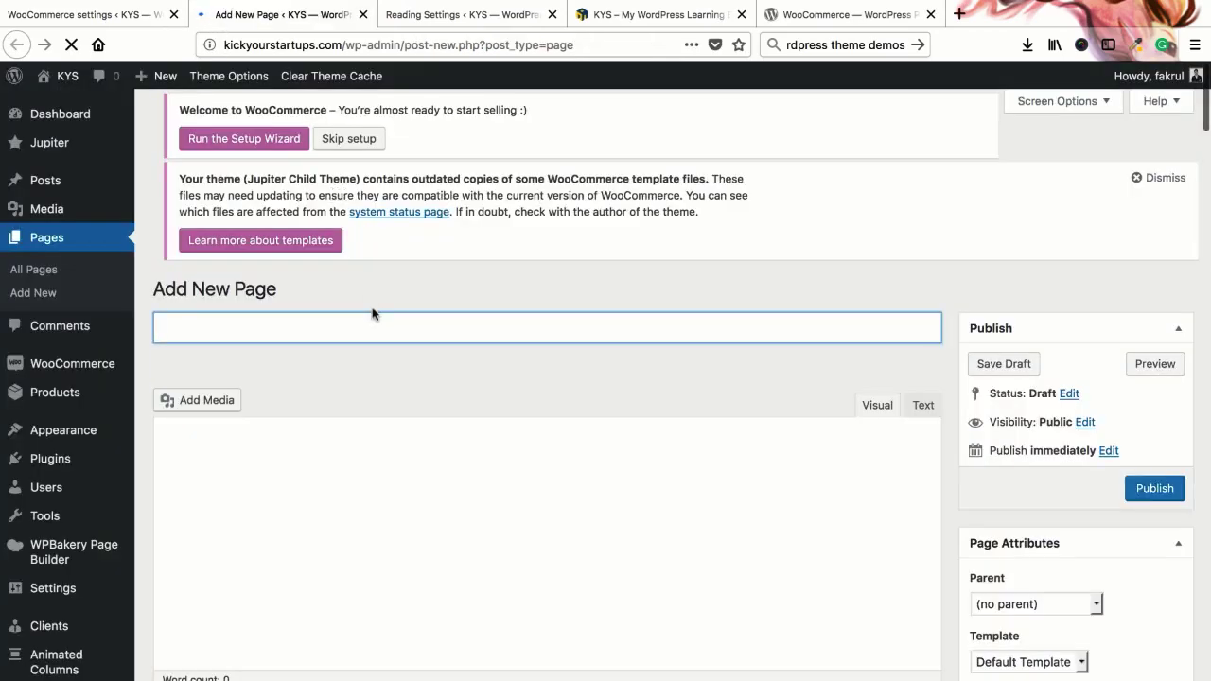
{"action": "type", "text": "Shop"}
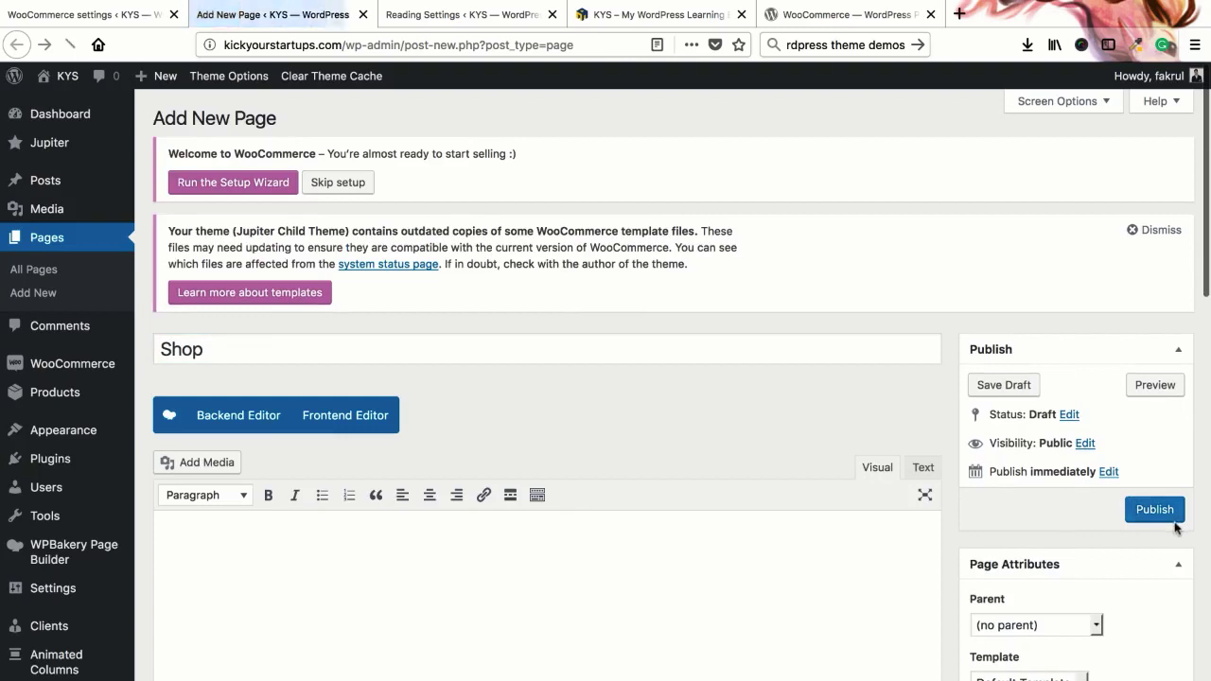
{"action": "left_click", "coordinate": [1164, 513]}
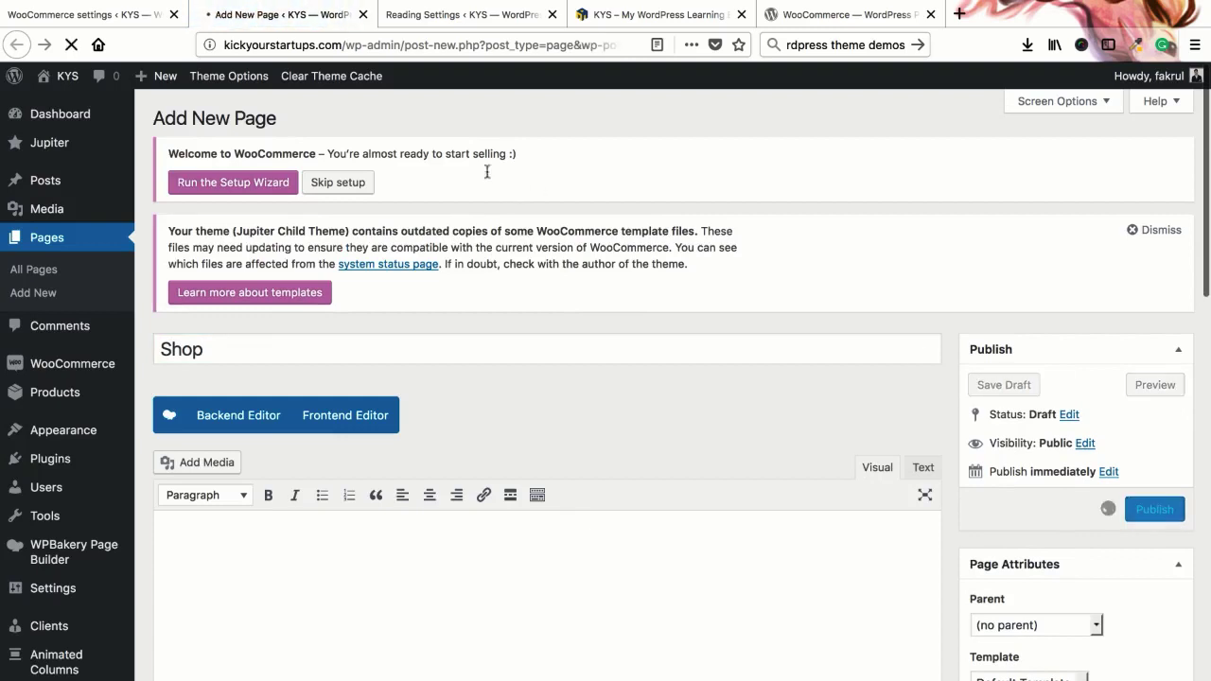
Step: Reload the WooCommerce product settings and set the Shop page to Shop
{"action": "left_click", "coordinate": [106, 15]}
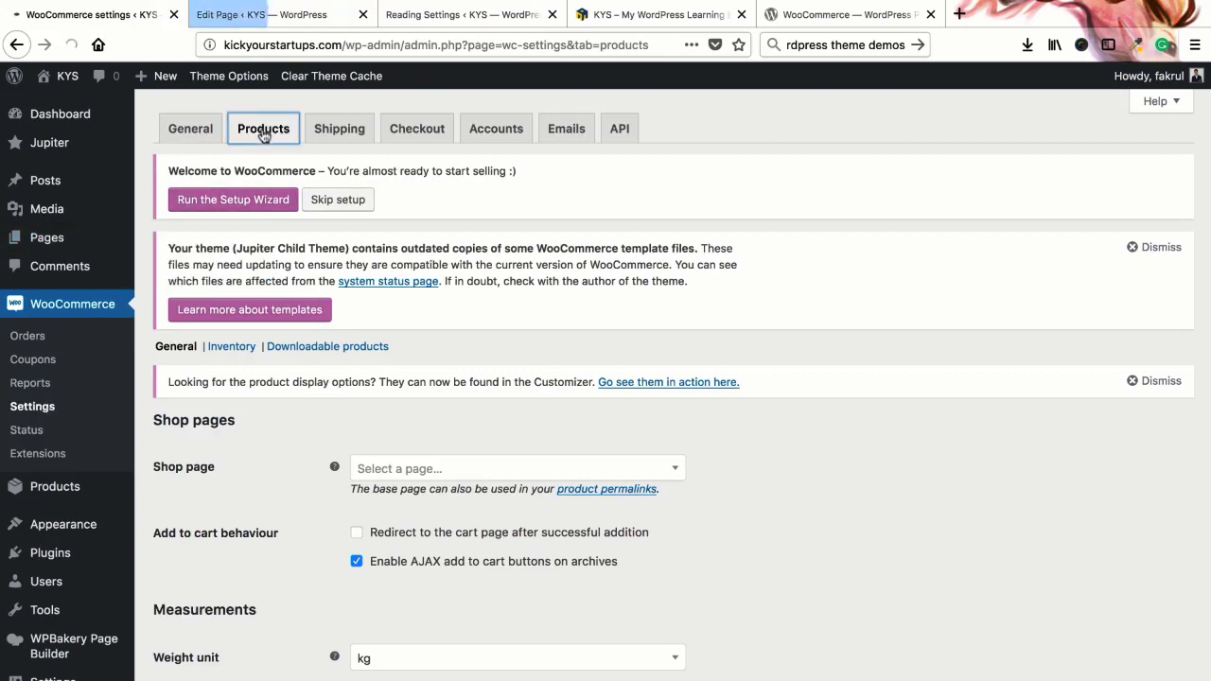
{"action": "left_click", "coordinate": [264, 134]}
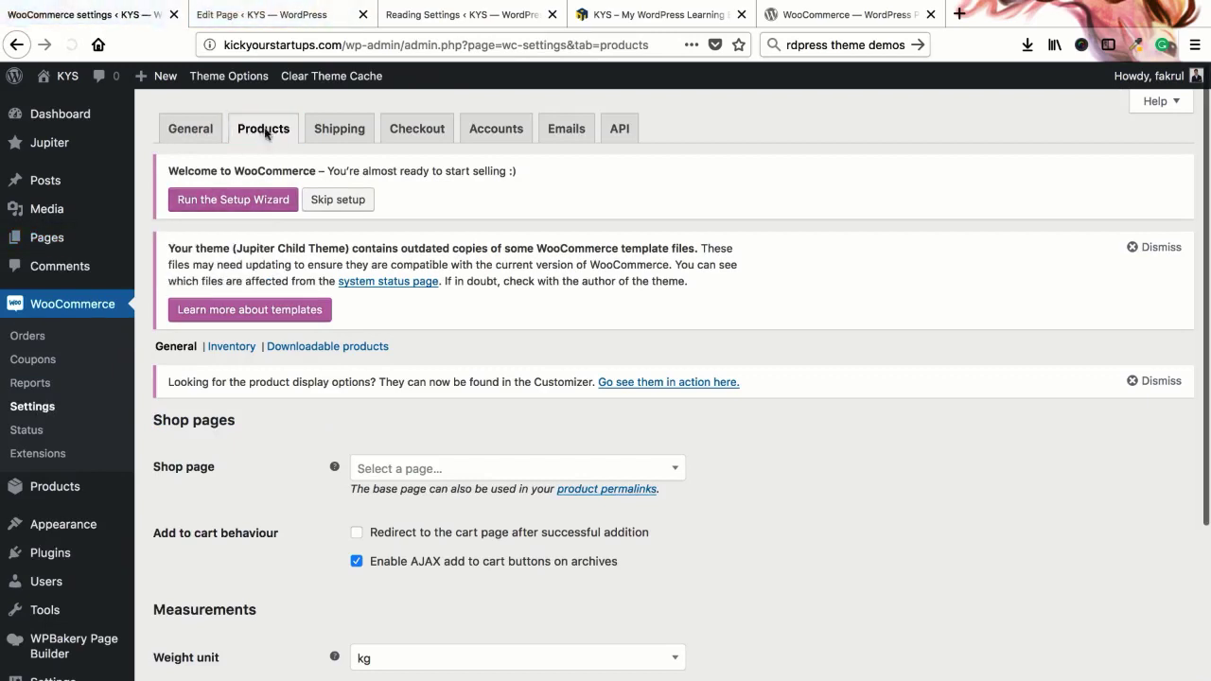
{"action": "left_click", "coordinate": [398, 471]}
{"action": "scroll", "coordinate": [368, 554], "scroll_direction": "down", "scroll_amount": 5}
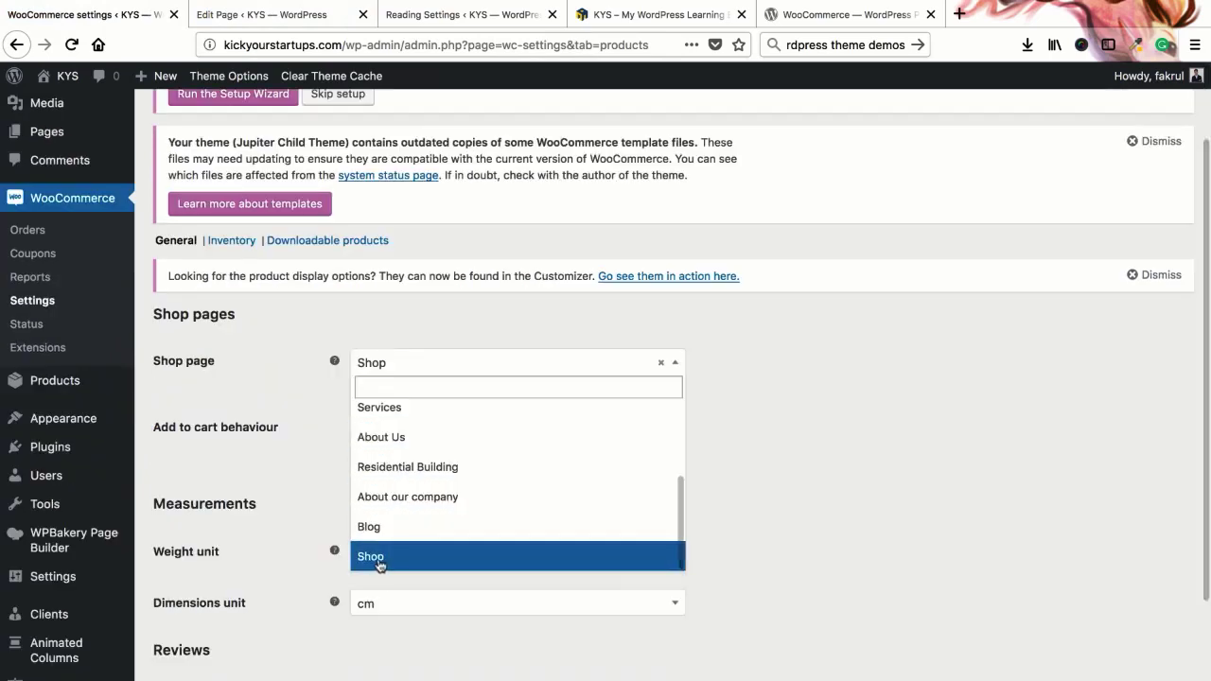
{"action": "left_click", "coordinate": [379, 561]}
{"action": "scroll", "coordinate": [302, 400], "scroll_direction": "down", "scroll_amount": 2}
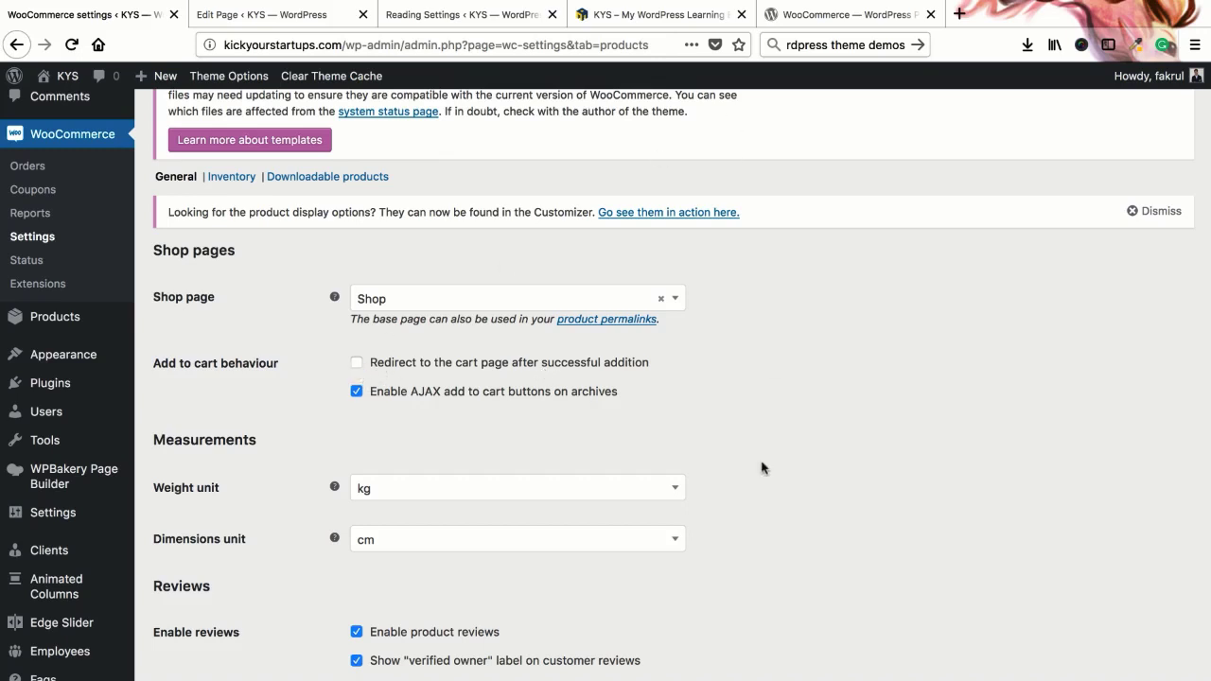
Step: Search the web for "jupiter theme demos" and open the Artbees Jupiter WordPress theme demo in a separate browser tab
{"action": "key", "text": "super+t"}
{"action": "type", "text": "jup"}
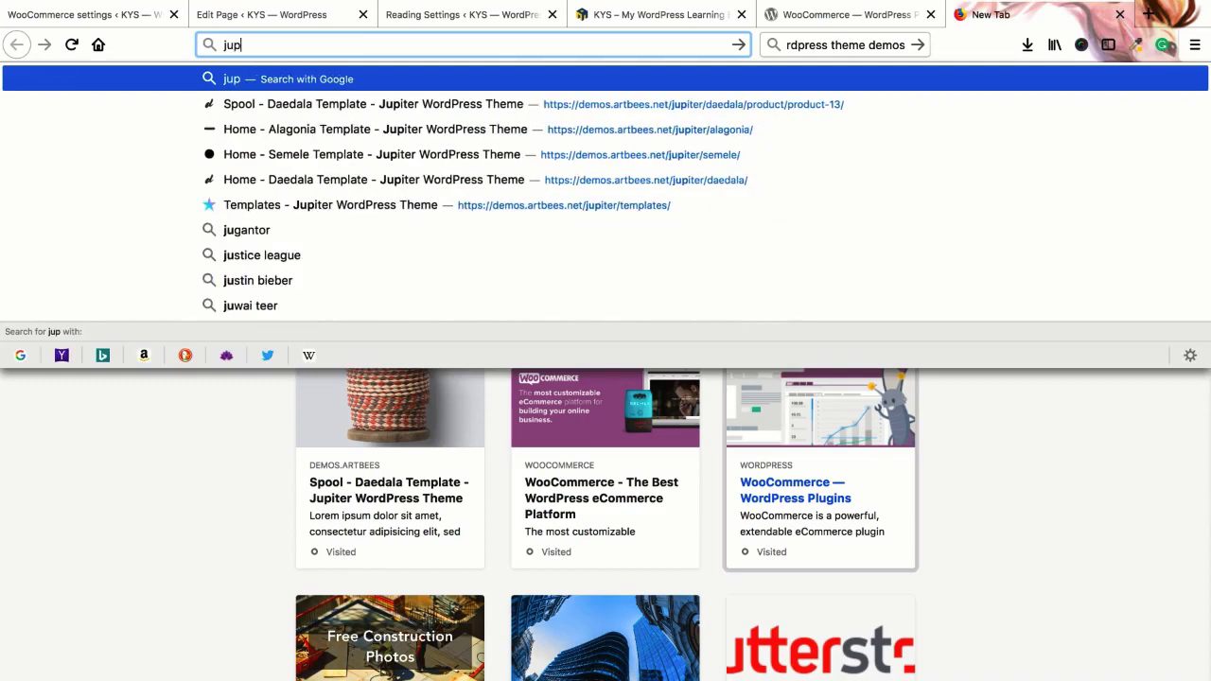
{"action": "type", "text": "iter theme "}
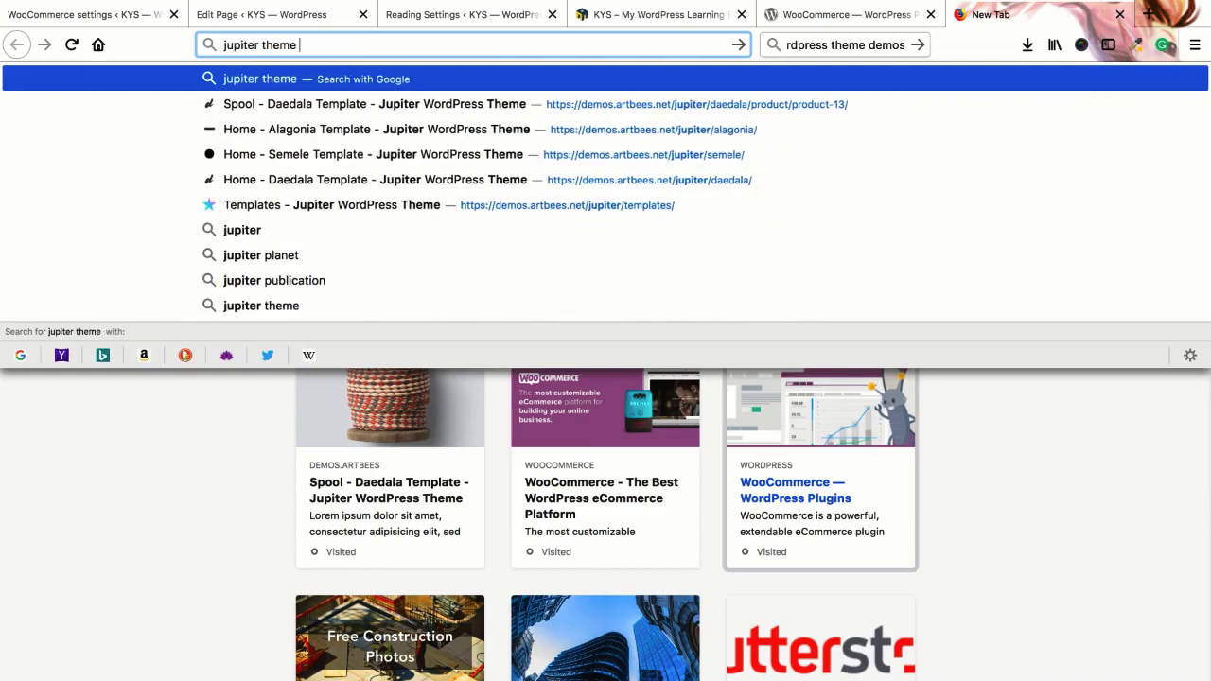
{"action": "type", "text": "demos"}
{"action": "key", "text": "Return"}
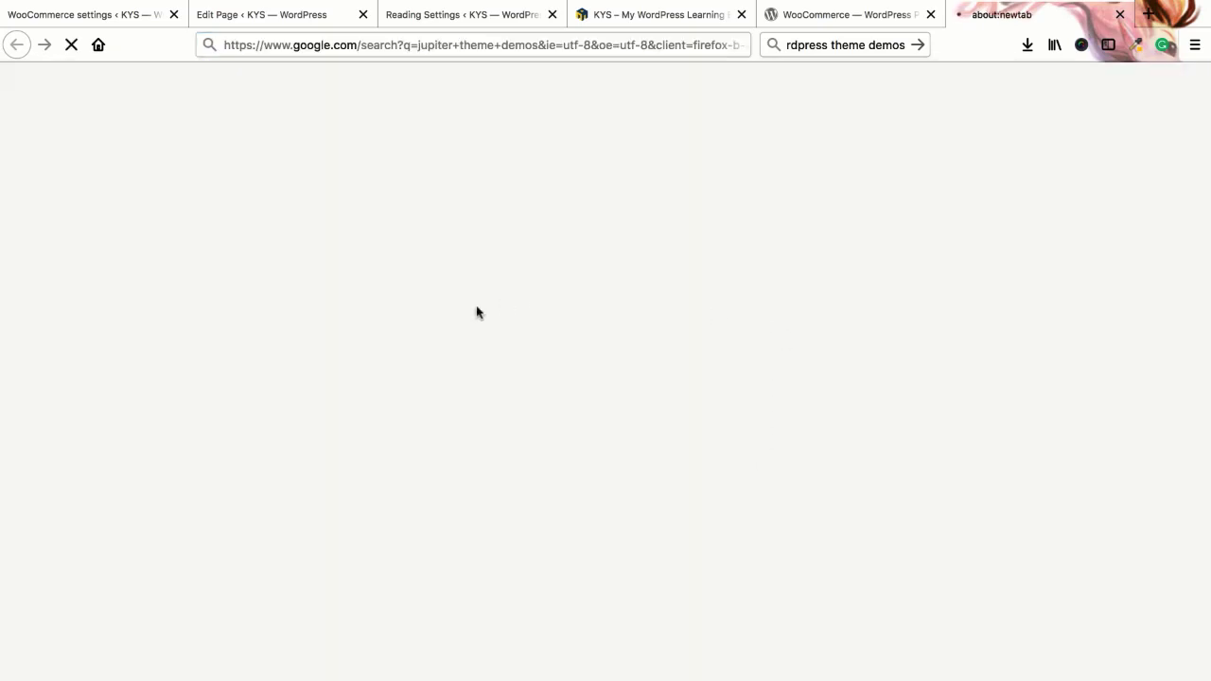
{"action": "left_click", "coordinate": [286, 234], "text": "super"}
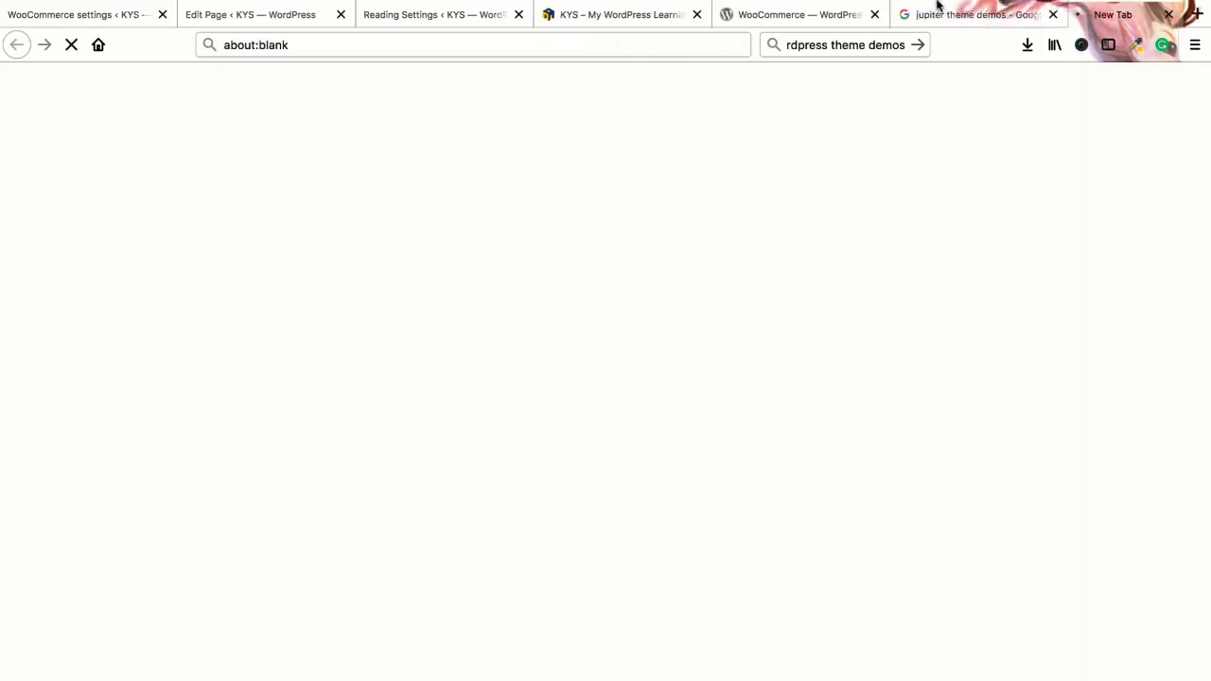
{"action": "left_click", "coordinate": [972, 19]}
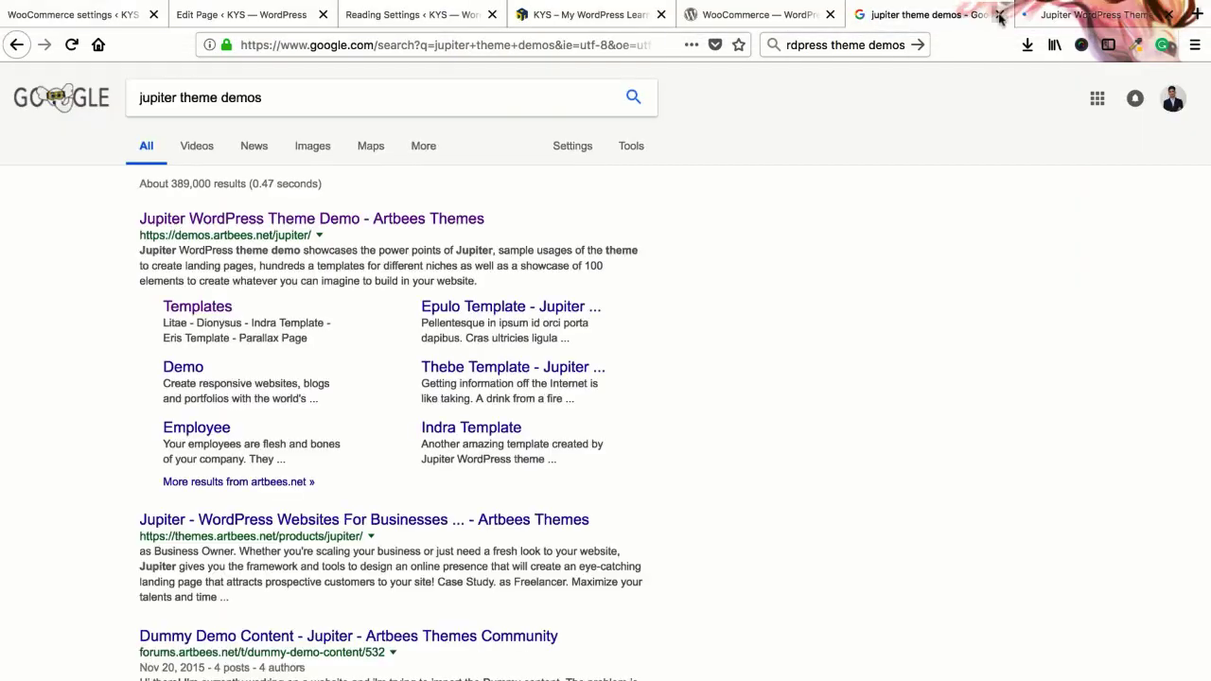
Step: Close the web search results and browse the full website template gallery on the Jupiter demo site
{"action": "left_click", "coordinate": [999, 14]}
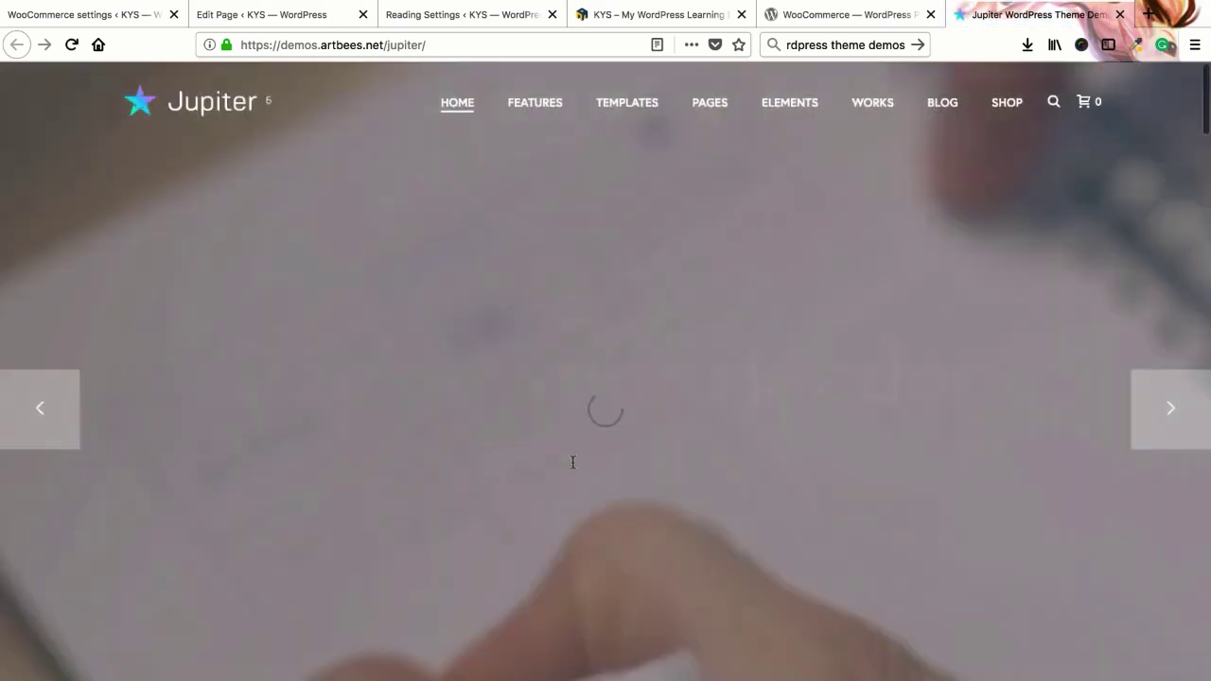
{"action": "scroll", "coordinate": [586, 468], "scroll_direction": "down", "scroll_amount": 15}
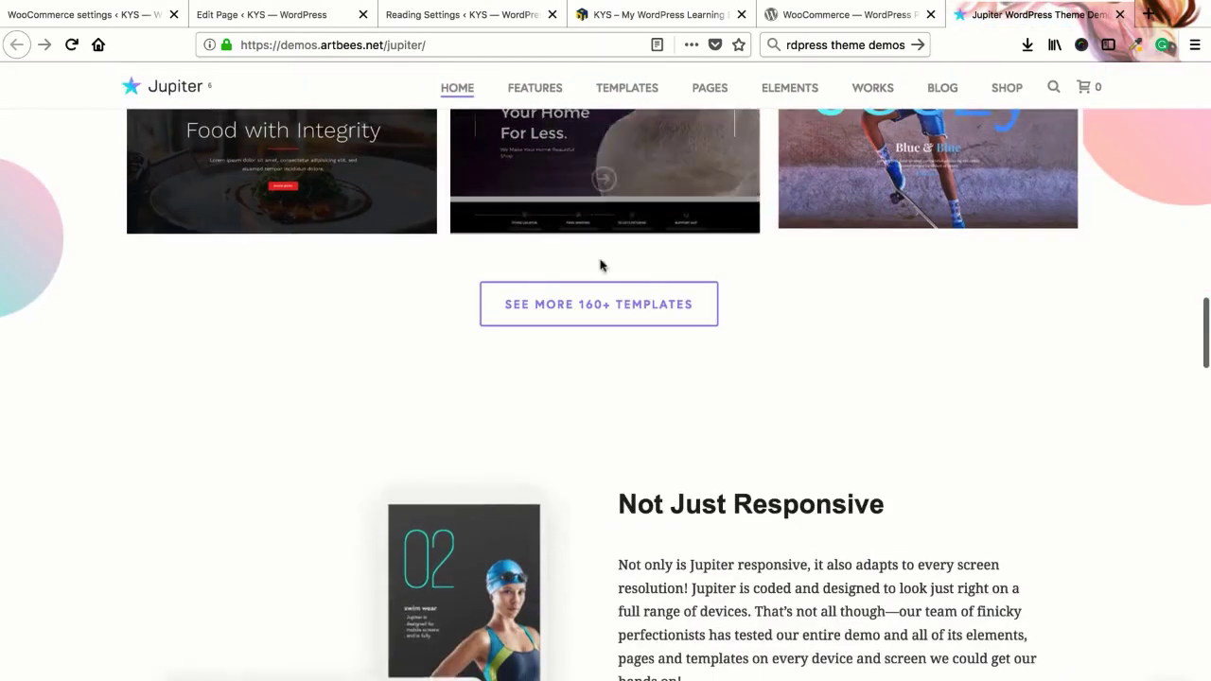
{"action": "left_click", "coordinate": [597, 293]}
{"action": "left_click", "coordinate": [998, 15]}
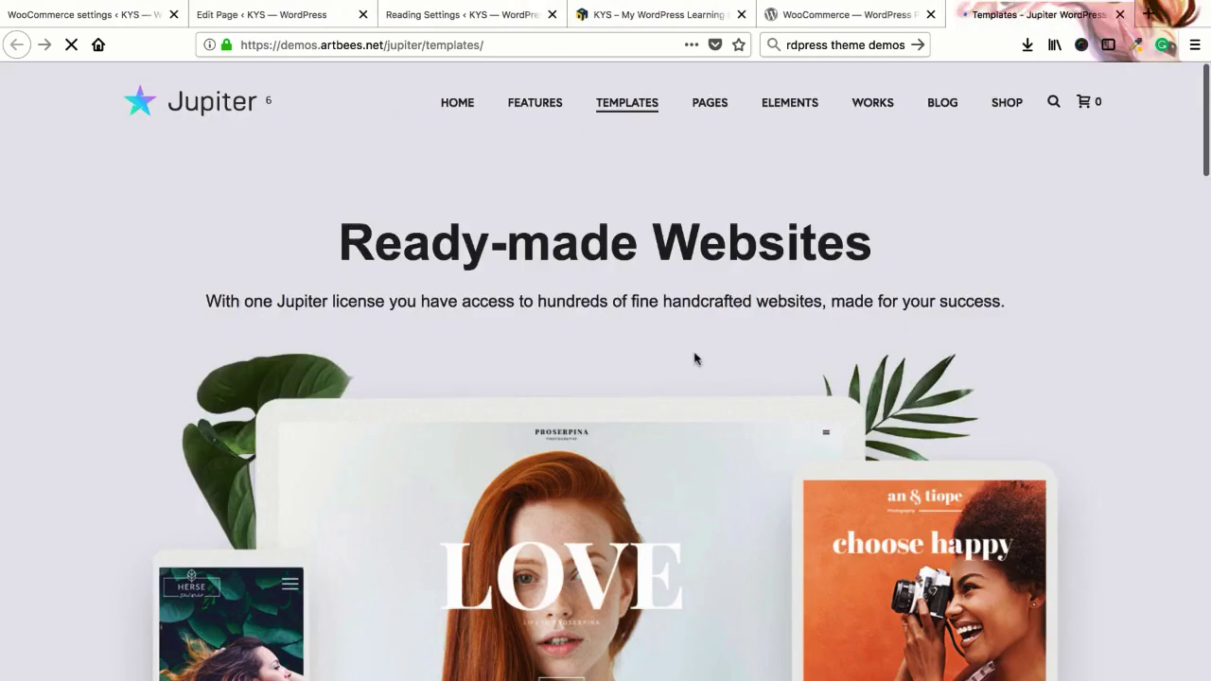
{"action": "scroll", "coordinate": [681, 365], "scroll_direction": "down", "scroll_amount": 8}
{"action": "scroll", "coordinate": [679, 370], "scroll_direction": "up", "scroll_amount": 8}
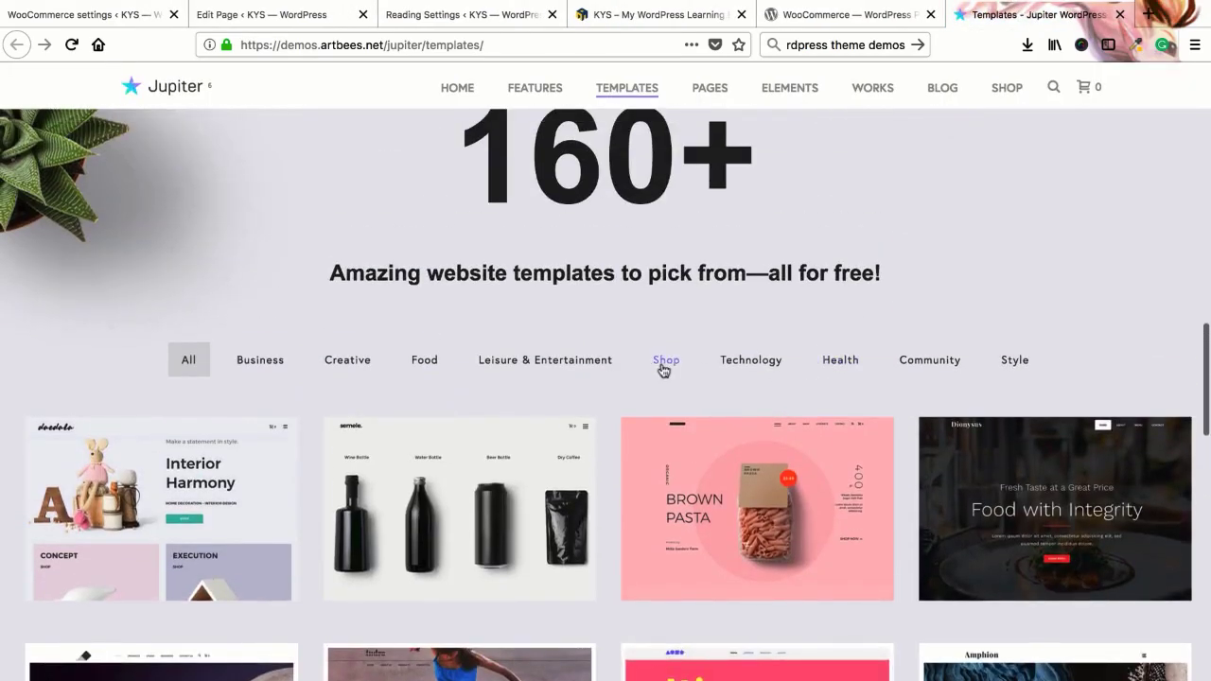
Step: Filter the template gallery by Shop and open the Semele bottle store template
{"action": "left_click", "coordinate": [664, 368]}
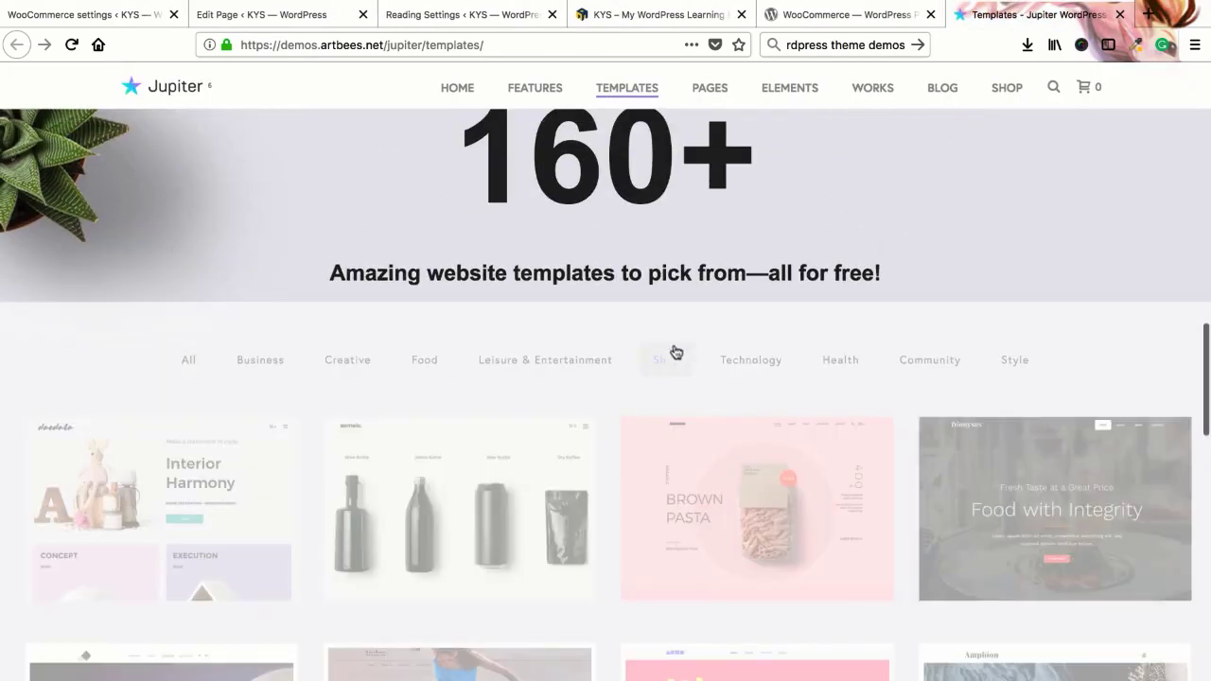
{"action": "scroll", "coordinate": [576, 408], "scroll_direction": "down", "scroll_amount": 3}
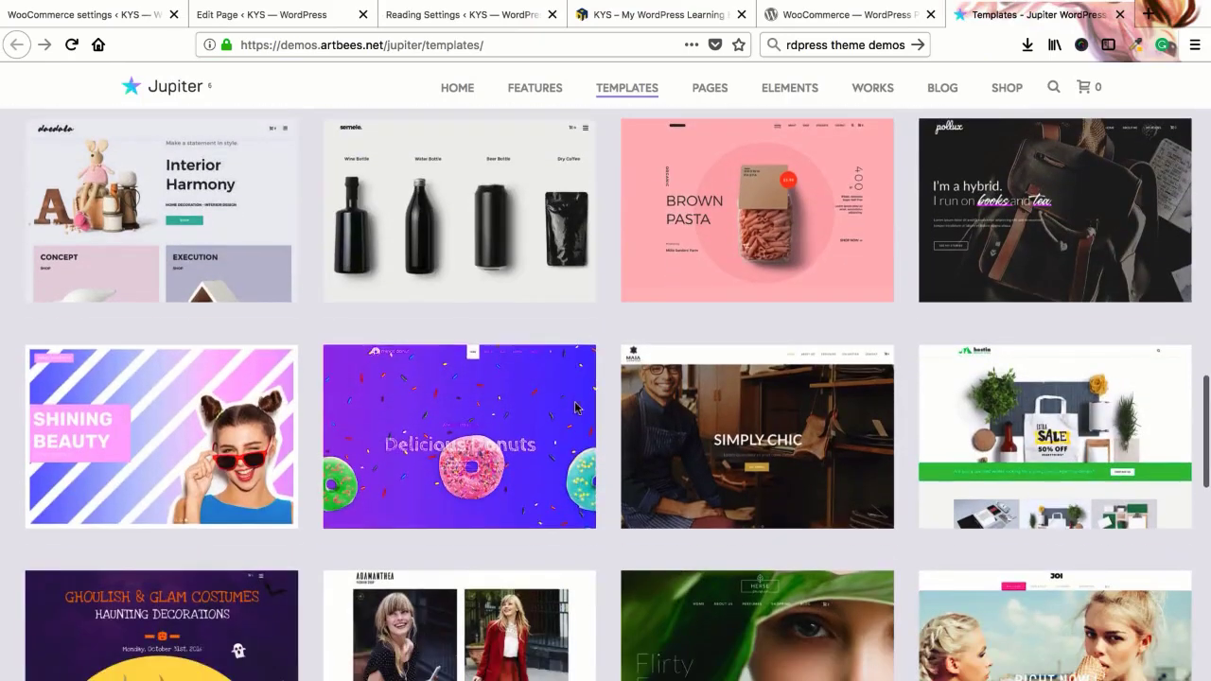
{"action": "scroll", "coordinate": [575, 408], "scroll_direction": "up", "scroll_amount": 1}
{"action": "left_click", "coordinate": [461, 346]}
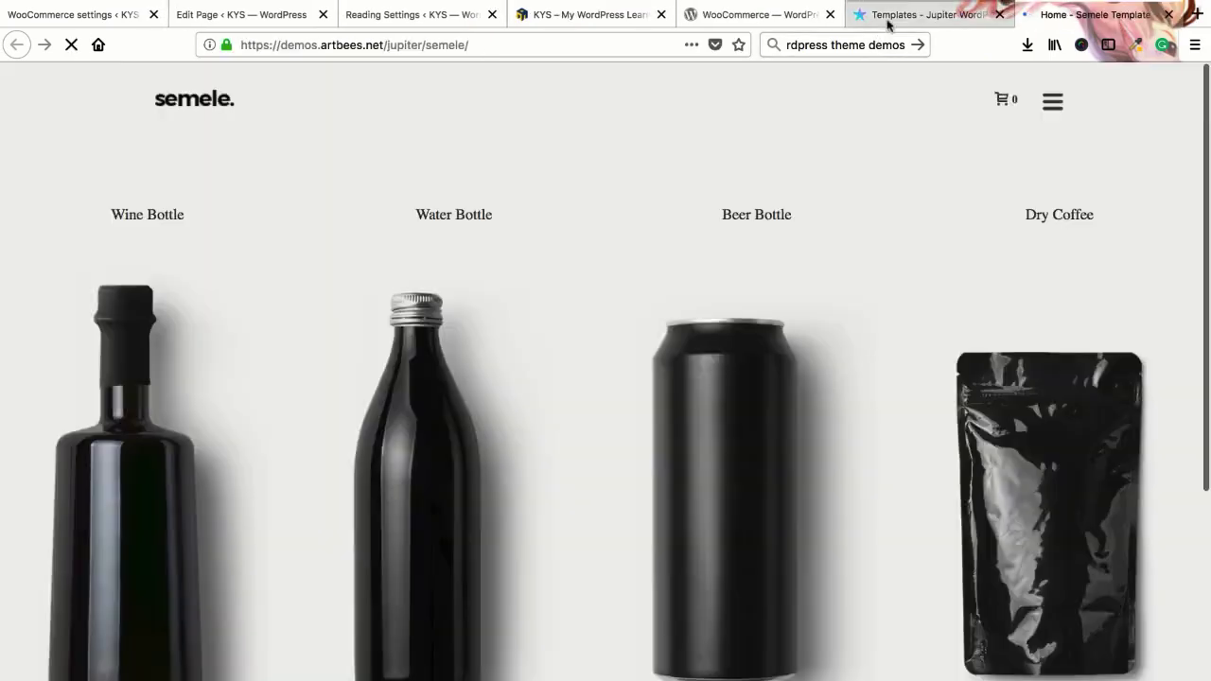
Step: Return to the template gallery, load more Shop templates and open the Carpo car dealership template
{"action": "left_click", "coordinate": [889, 19]}
{"action": "scroll", "coordinate": [594, 417], "scroll_direction": "down", "scroll_amount": 4}
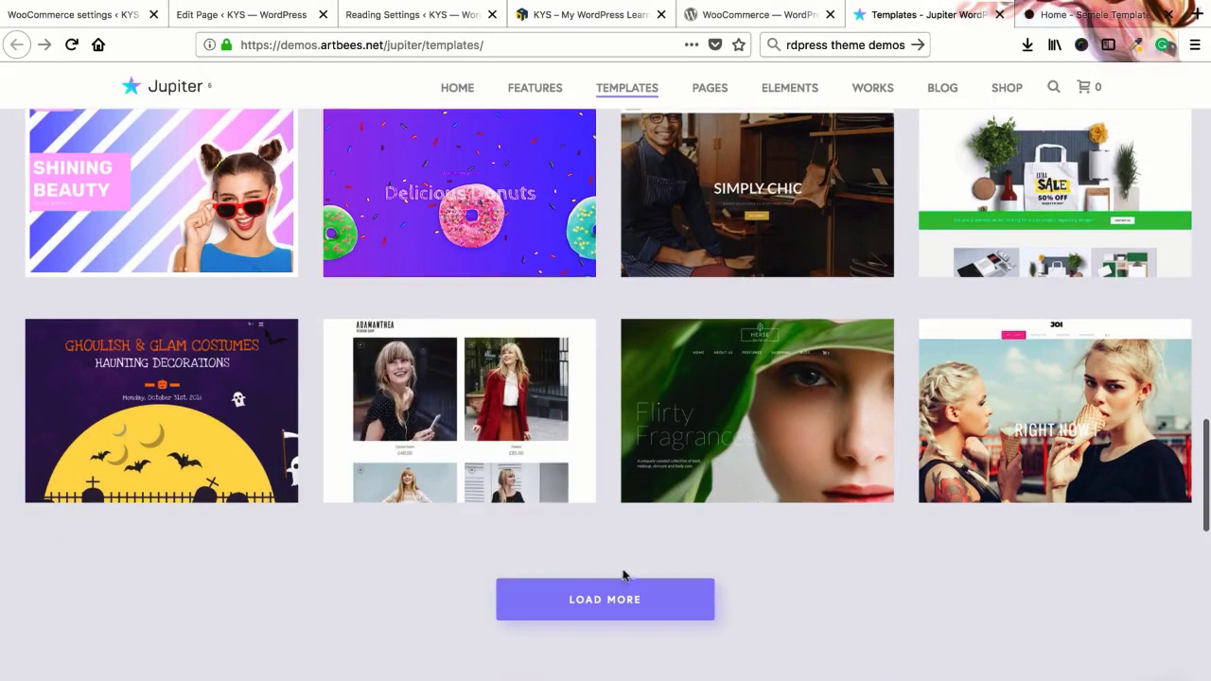
{"action": "left_click", "coordinate": [612, 600]}
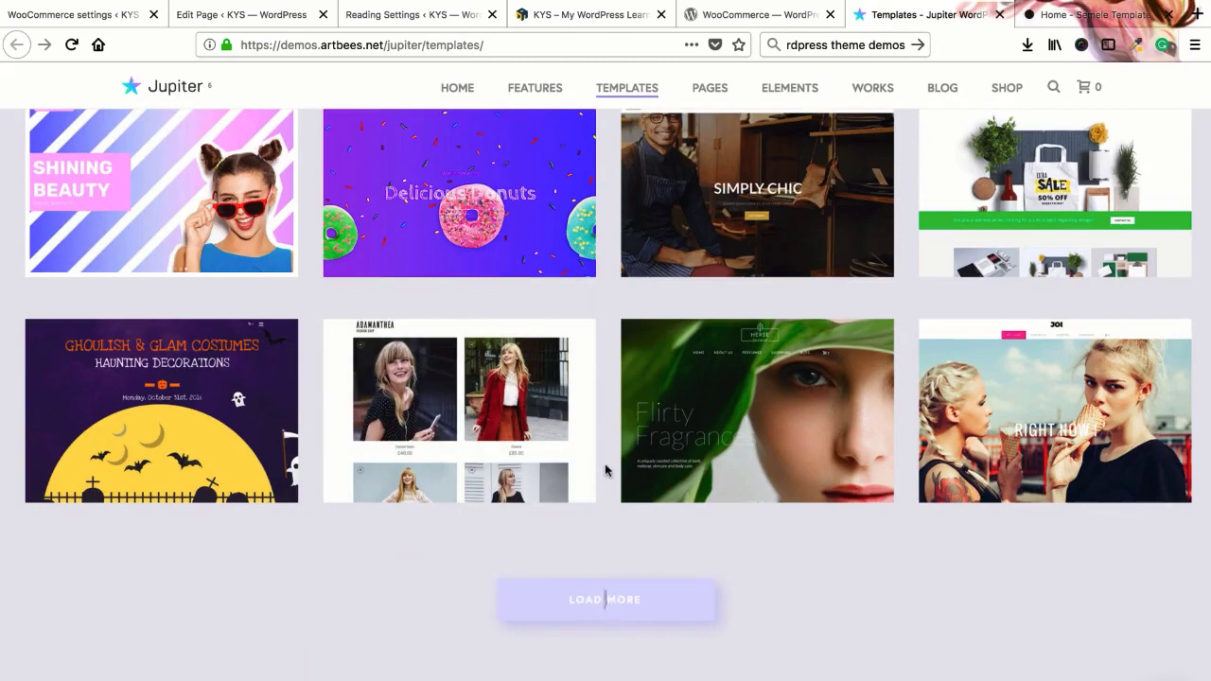
{"action": "scroll", "coordinate": [606, 470], "scroll_direction": "down", "scroll_amount": 4}
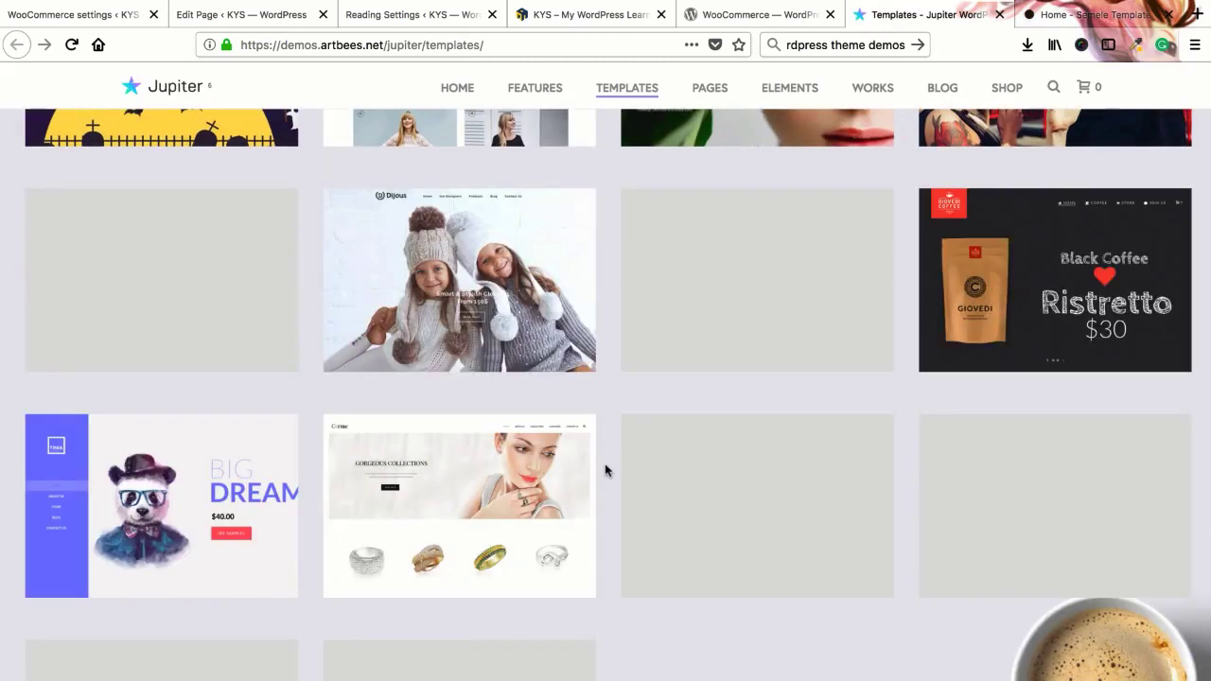
{"action": "scroll", "coordinate": [607, 470], "scroll_direction": "down", "scroll_amount": 3}
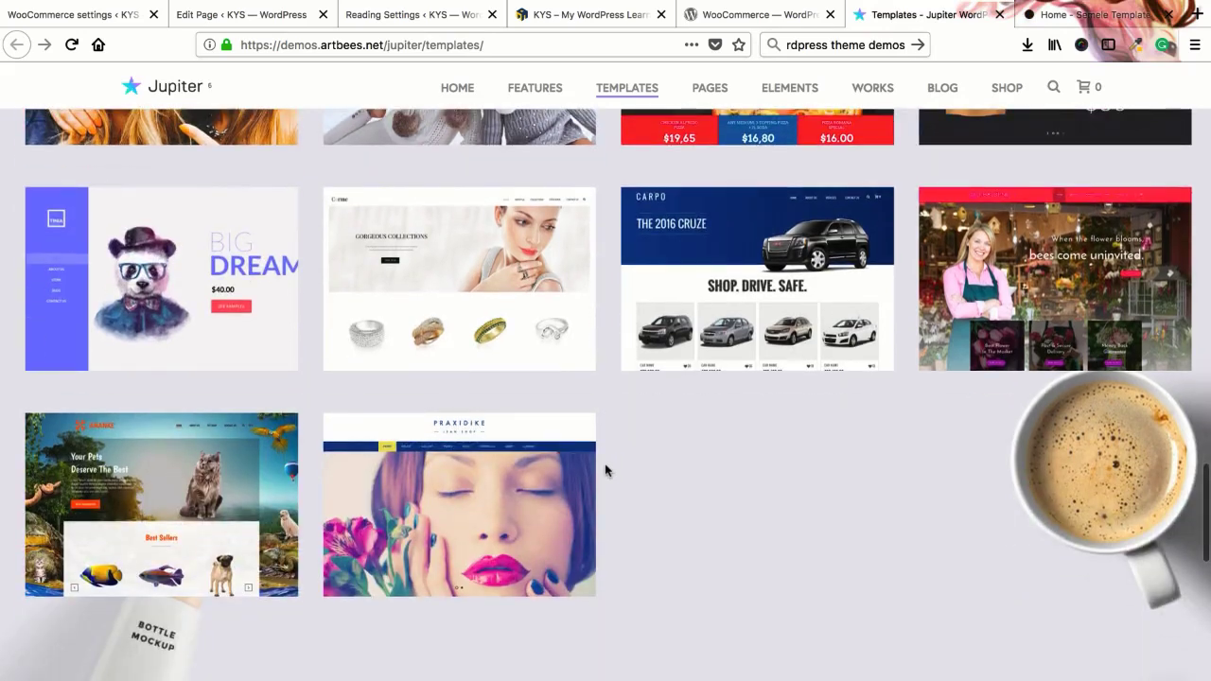
{"action": "left_click", "coordinate": [760, 323]}
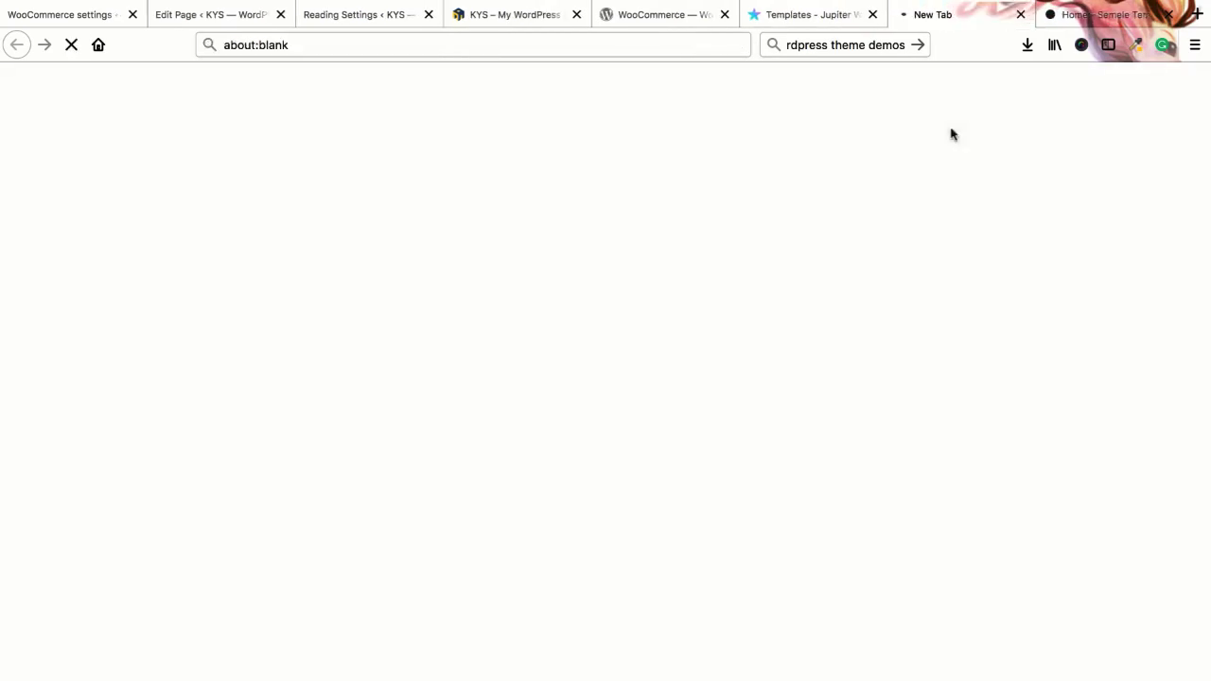
Step: Examine the product layout of the Semele demo and the vehicle listing of the Carpo demo
{"action": "key", "text": "ctrl+Tab"}
{"action": "scroll", "coordinate": [640, 515], "scroll_direction": "down", "scroll_amount": 2}
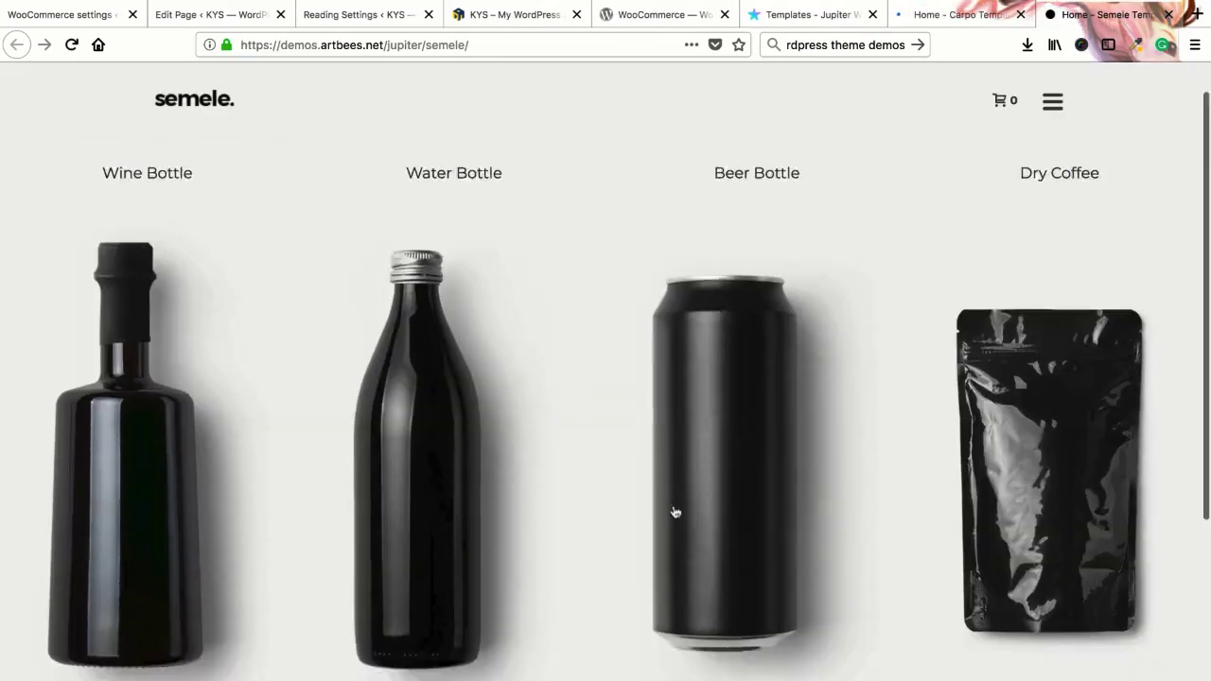
{"action": "scroll", "coordinate": [698, 414], "scroll_direction": "up", "scroll_amount": 2}
{"action": "left_click", "coordinate": [943, 15]}
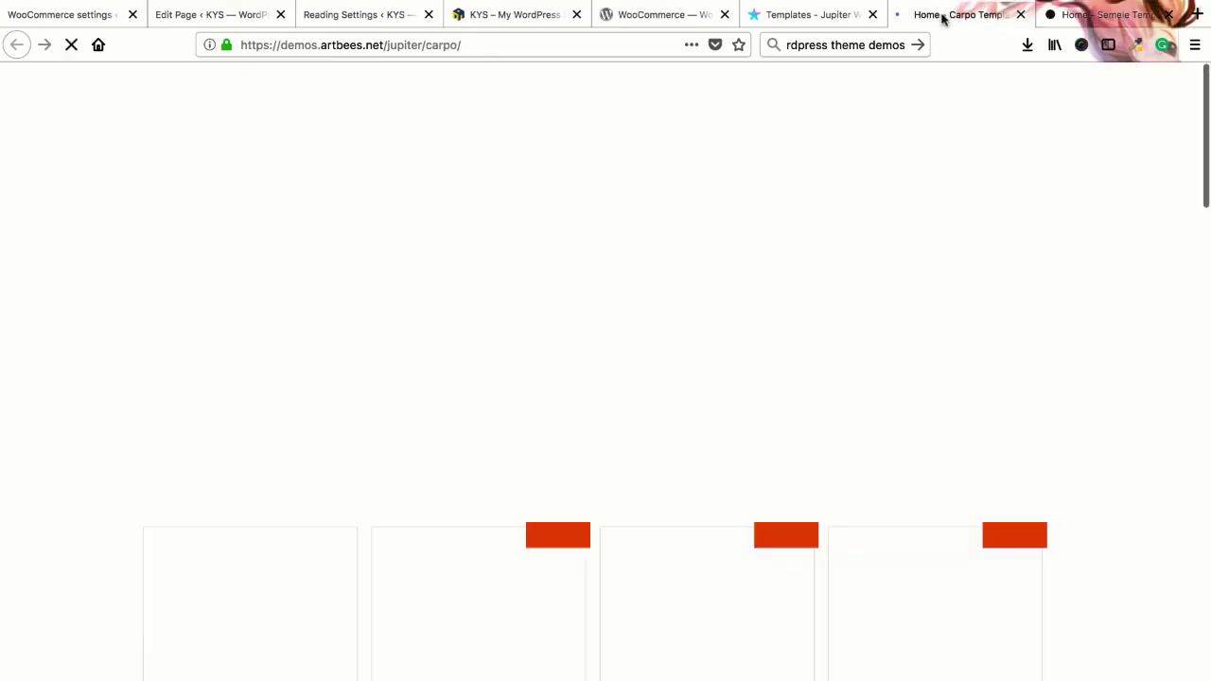
{"action": "scroll", "coordinate": [616, 381], "scroll_direction": "down", "scroll_amount": 2}
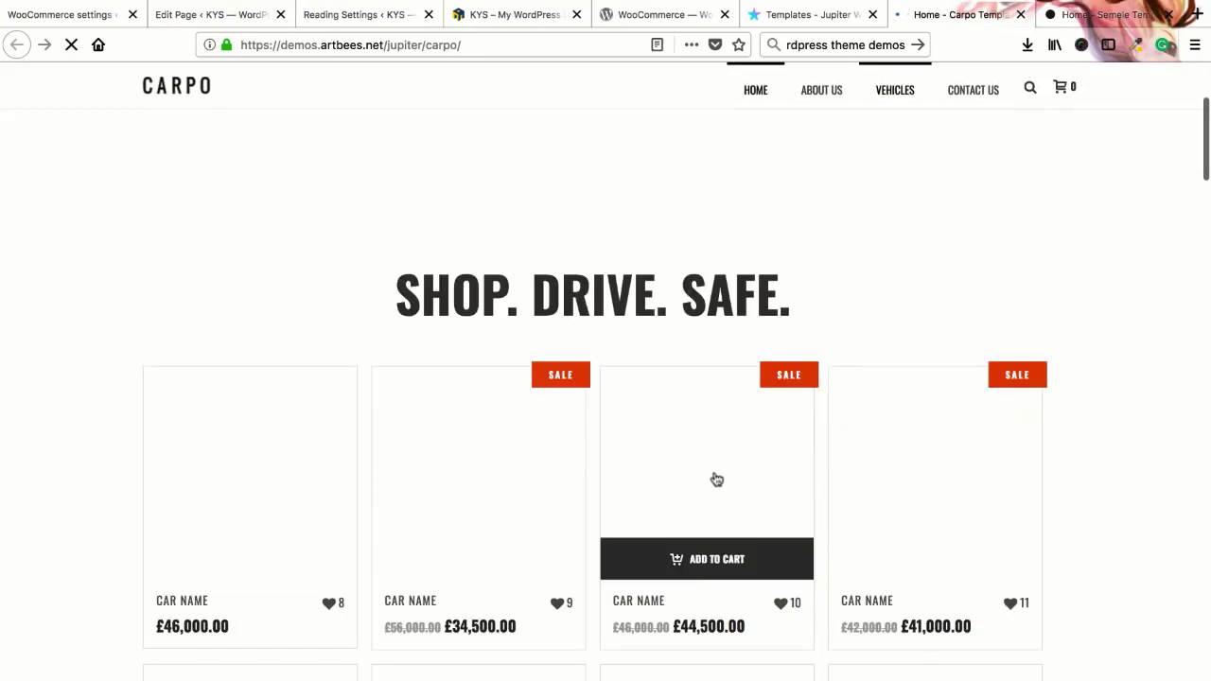
{"action": "scroll", "coordinate": [121, 350], "scroll_direction": "down", "scroll_amount": 3}
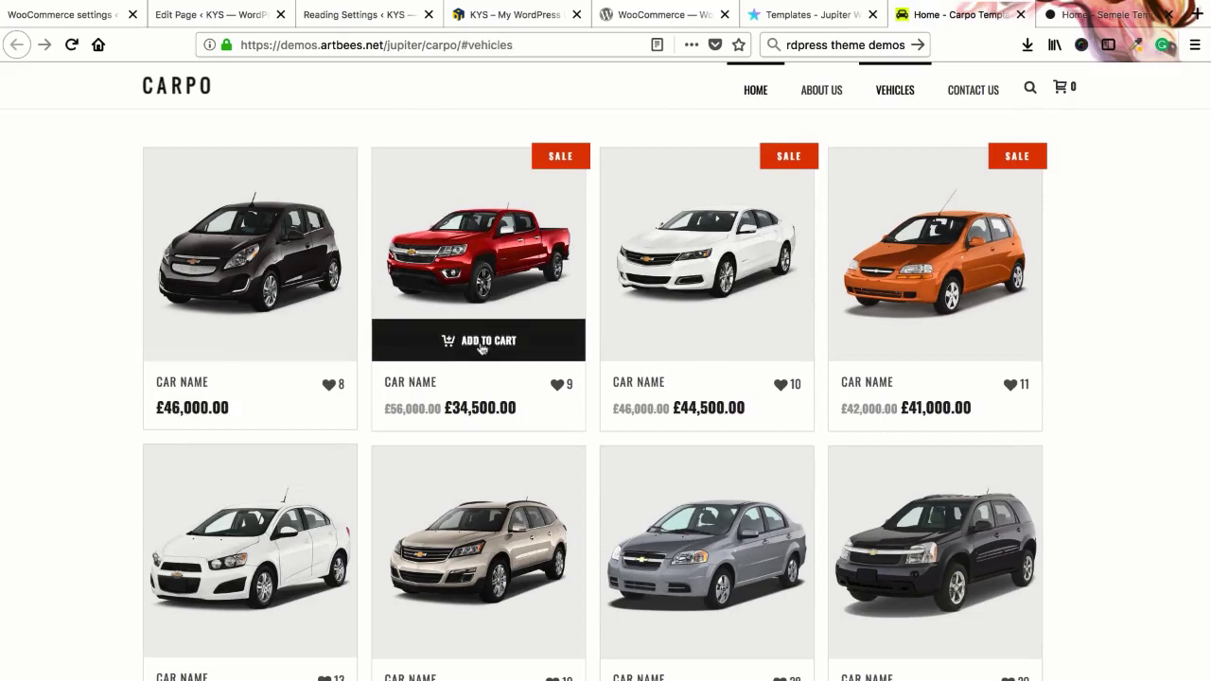
Step: Add the red pickup truck to the cart in the Carpo demo and try to view the cart
{"action": "left_click", "coordinate": [482, 348]}
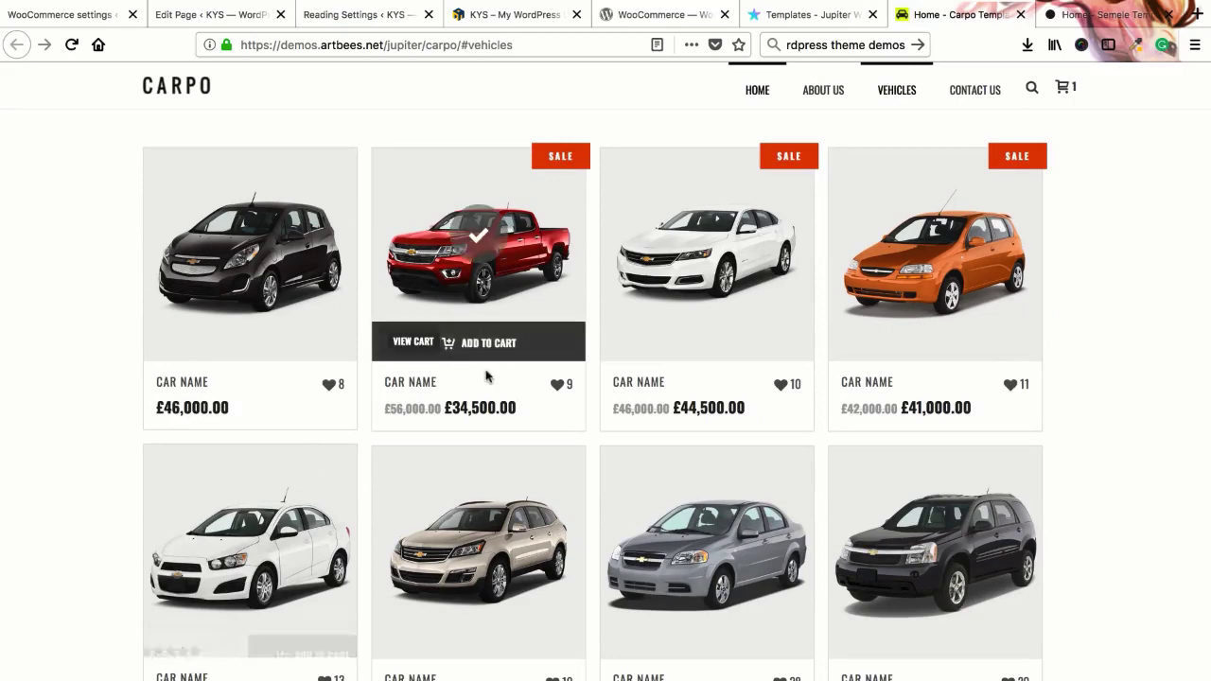
{"action": "left_click", "coordinate": [413, 349]}
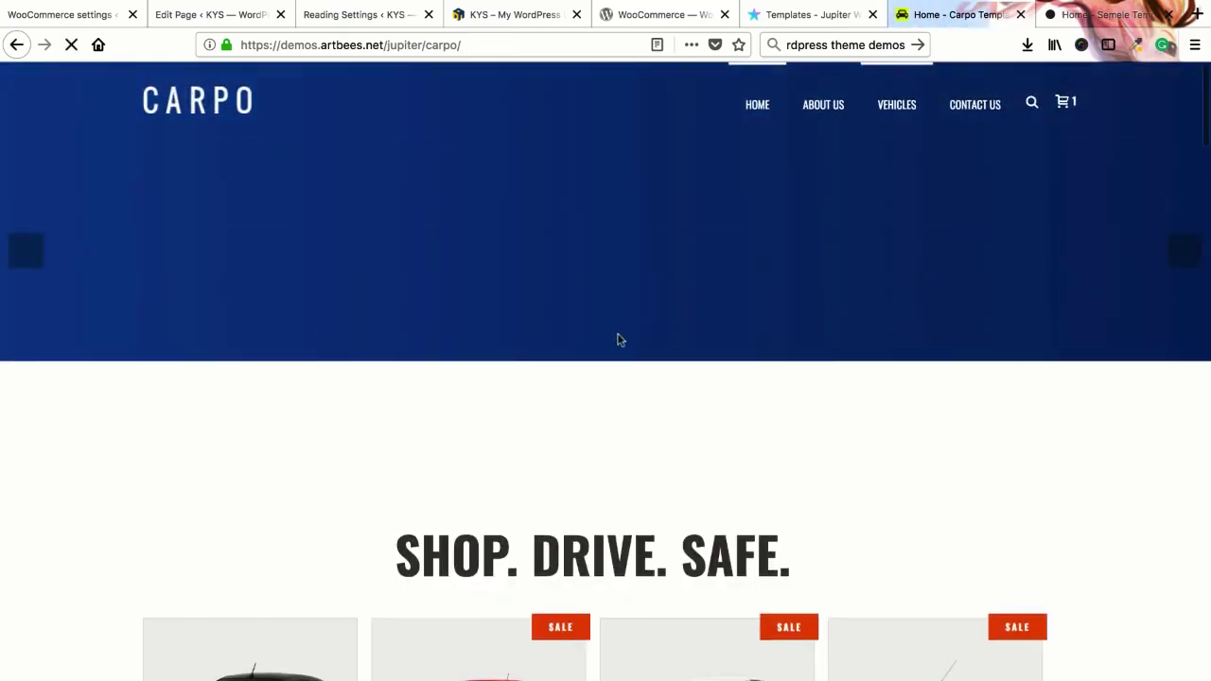
{"action": "scroll", "coordinate": [575, 413], "scroll_direction": "down", "scroll_amount": 5}
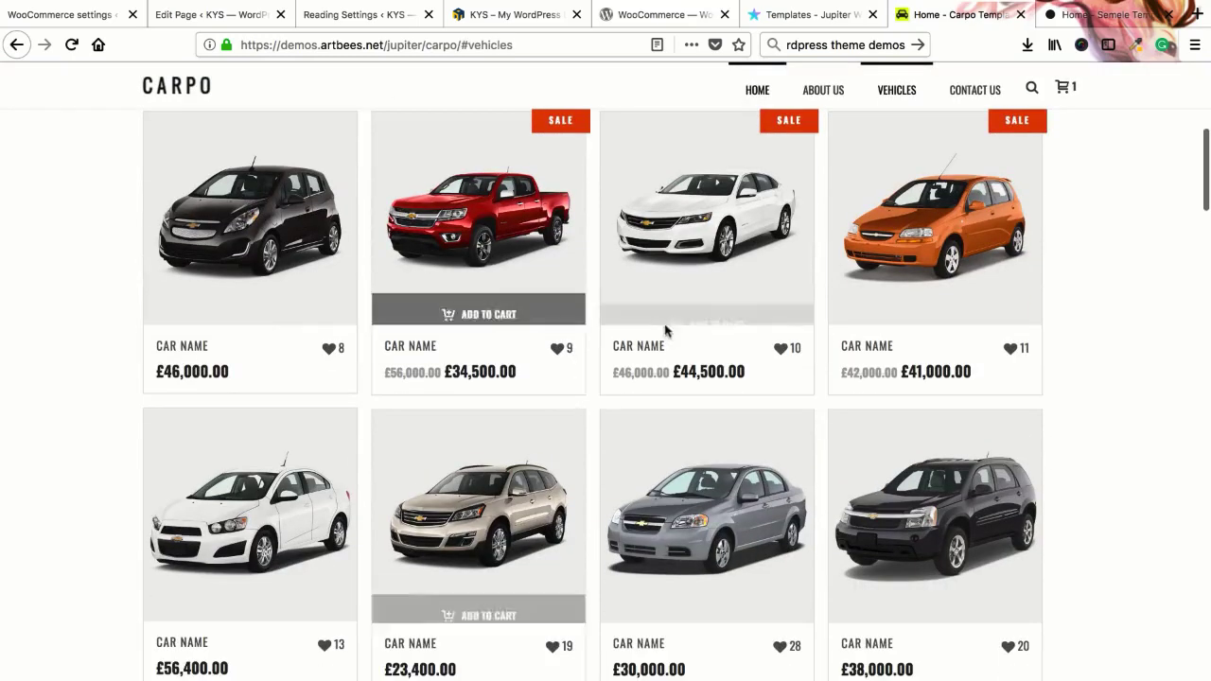
{"action": "scroll", "coordinate": [665, 327], "scroll_direction": "up", "scroll_amount": 5}
{"action": "scroll", "coordinate": [565, 411], "scroll_direction": "down", "scroll_amount": 5}
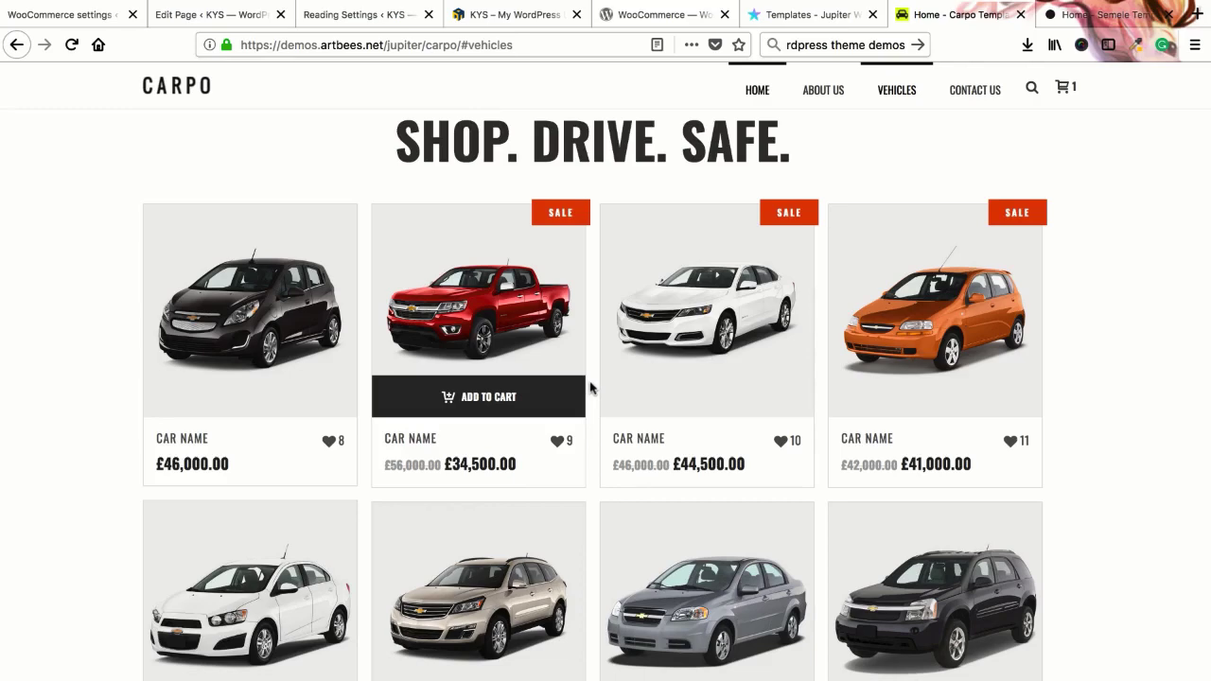
Step: Return to the WooCommerce product settings and check the available weight and dimensions units without changing them
{"action": "left_click", "coordinate": [94, 23]}
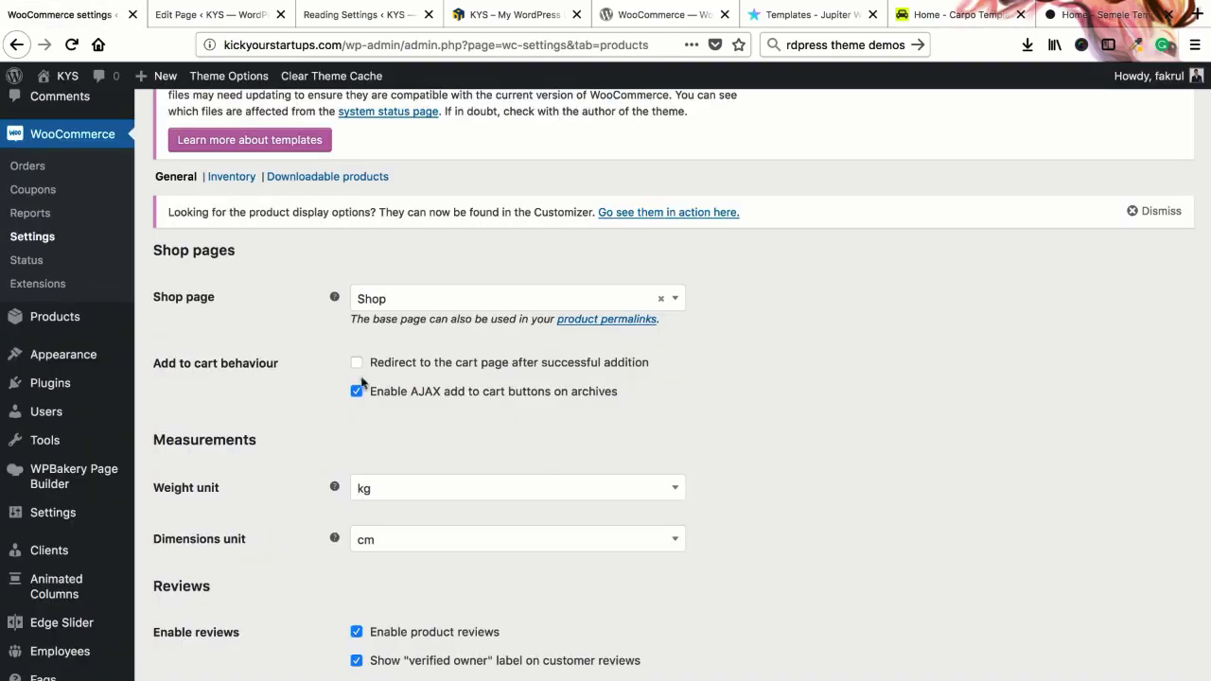
{"action": "scroll", "coordinate": [302, 395], "scroll_direction": "down", "scroll_amount": 3}
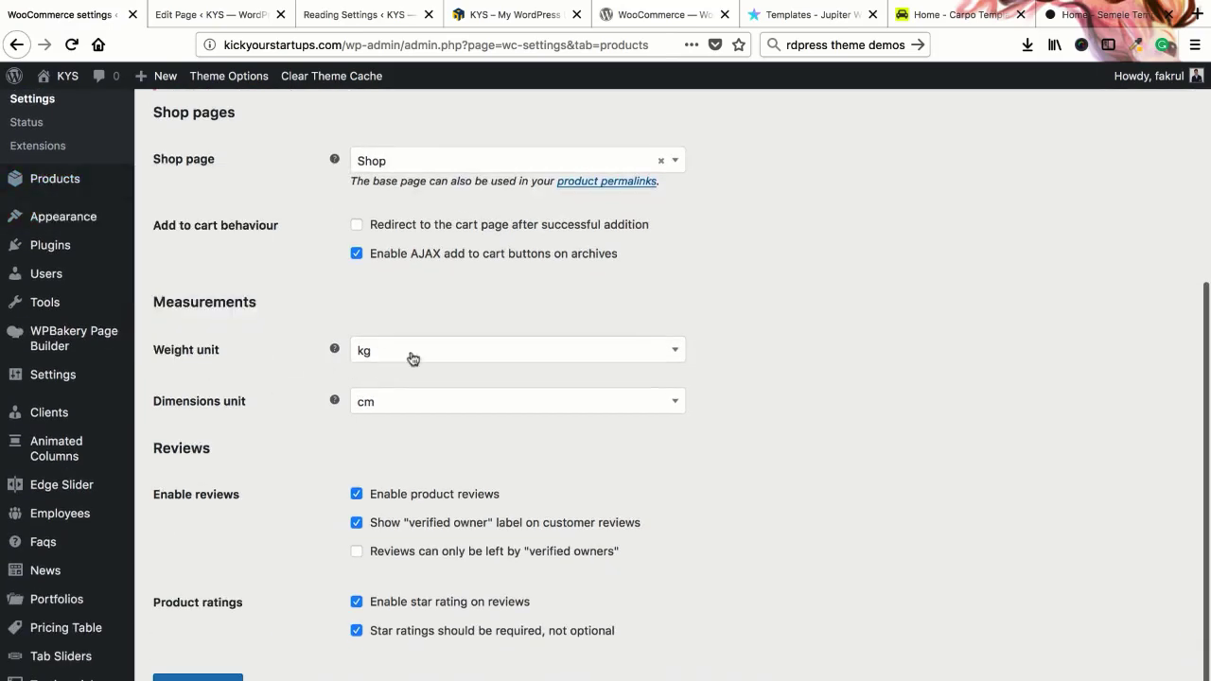
{"action": "left_click", "coordinate": [413, 358]}
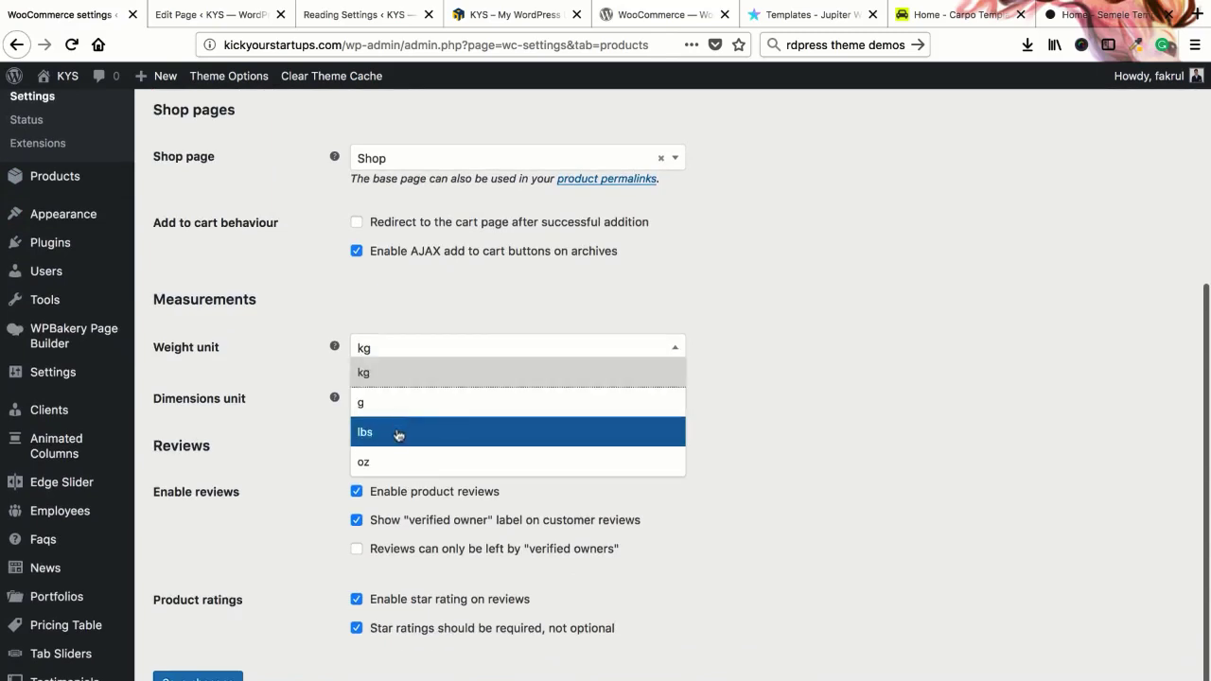
{"action": "left_click", "coordinate": [288, 371]}
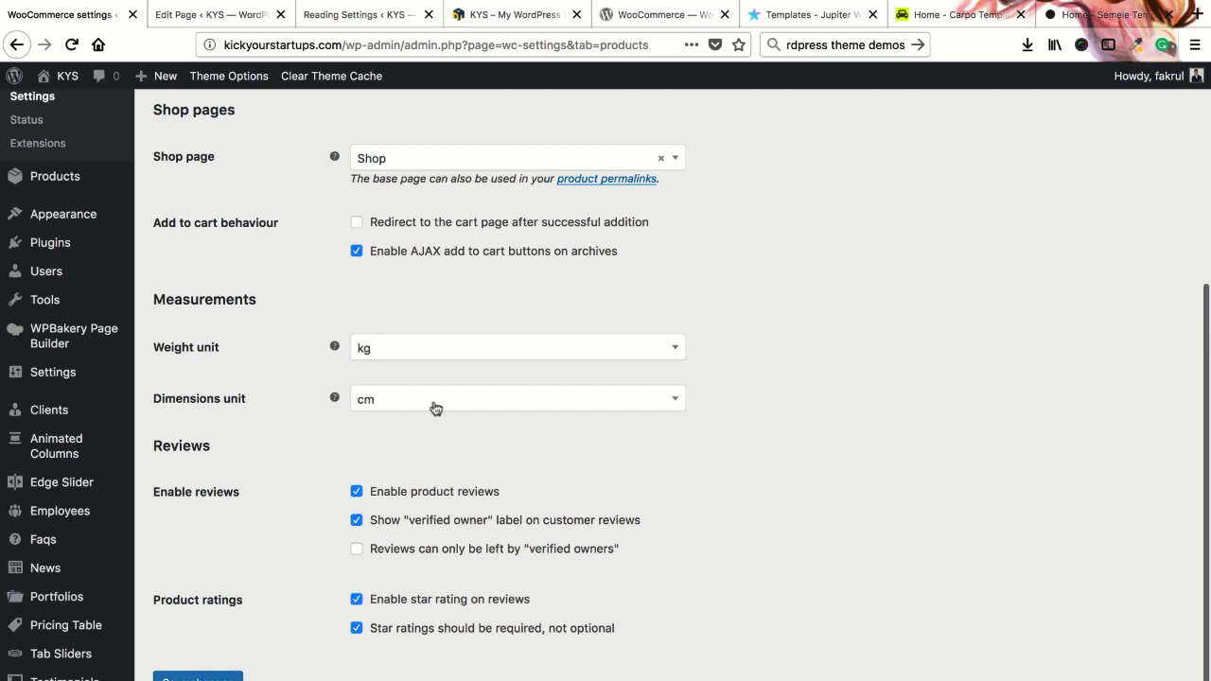
{"action": "left_click", "coordinate": [435, 407]}
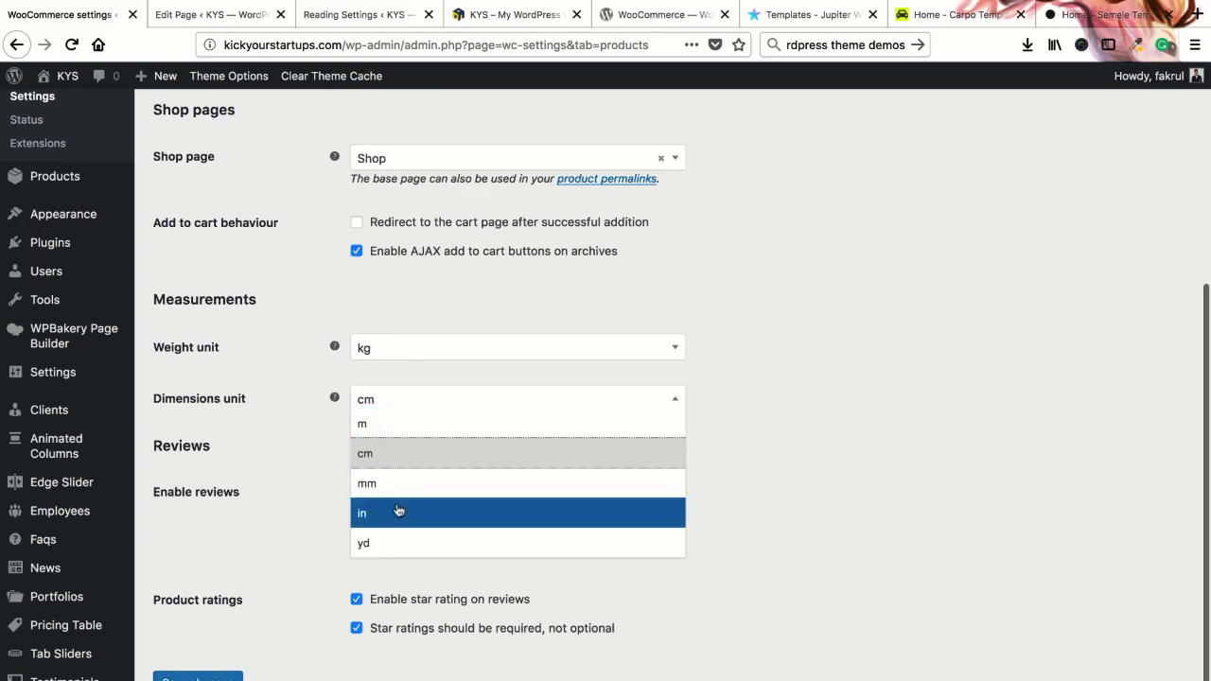
{"action": "left_click", "coordinate": [266, 439]}
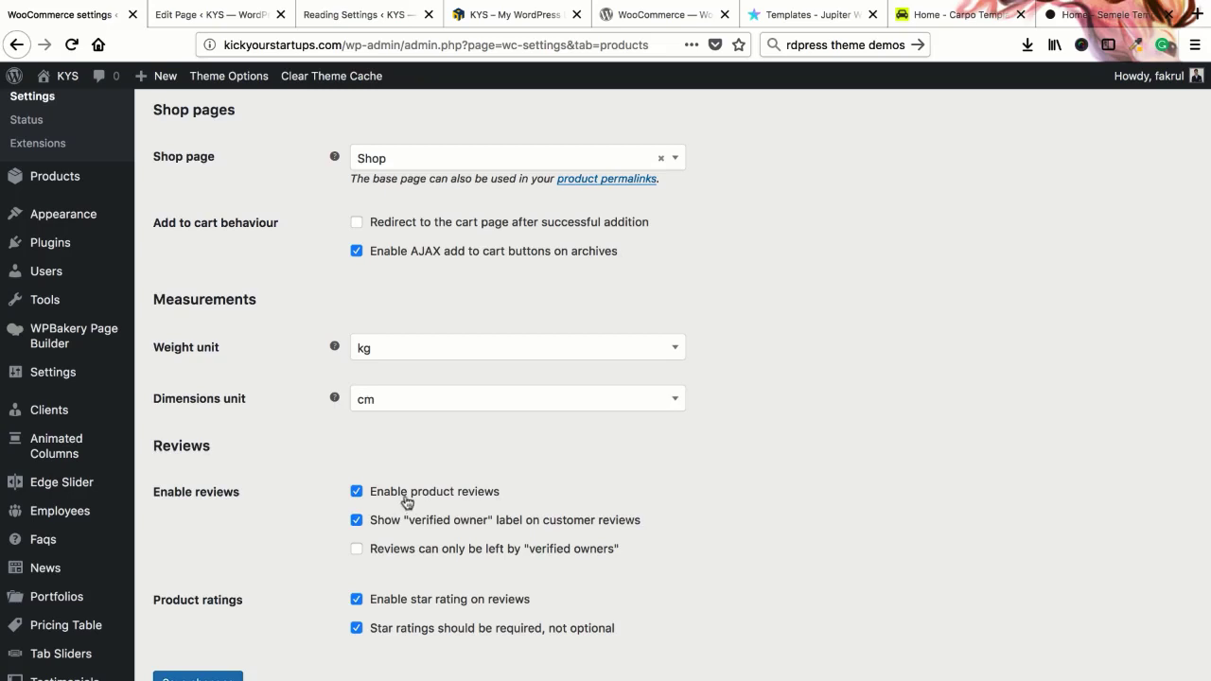
Step: Switch product reviews and star ratings off and back on to check which options depend on them
{"action": "left_click", "coordinate": [356, 493]}
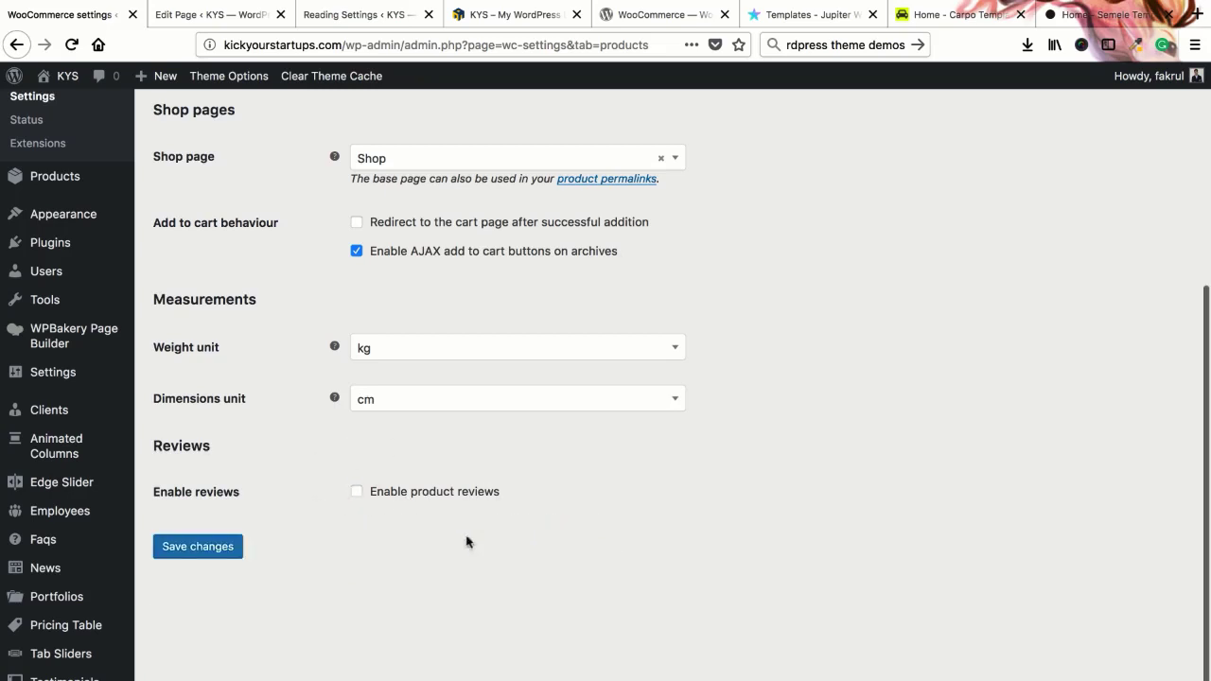
{"action": "left_click", "coordinate": [357, 493]}
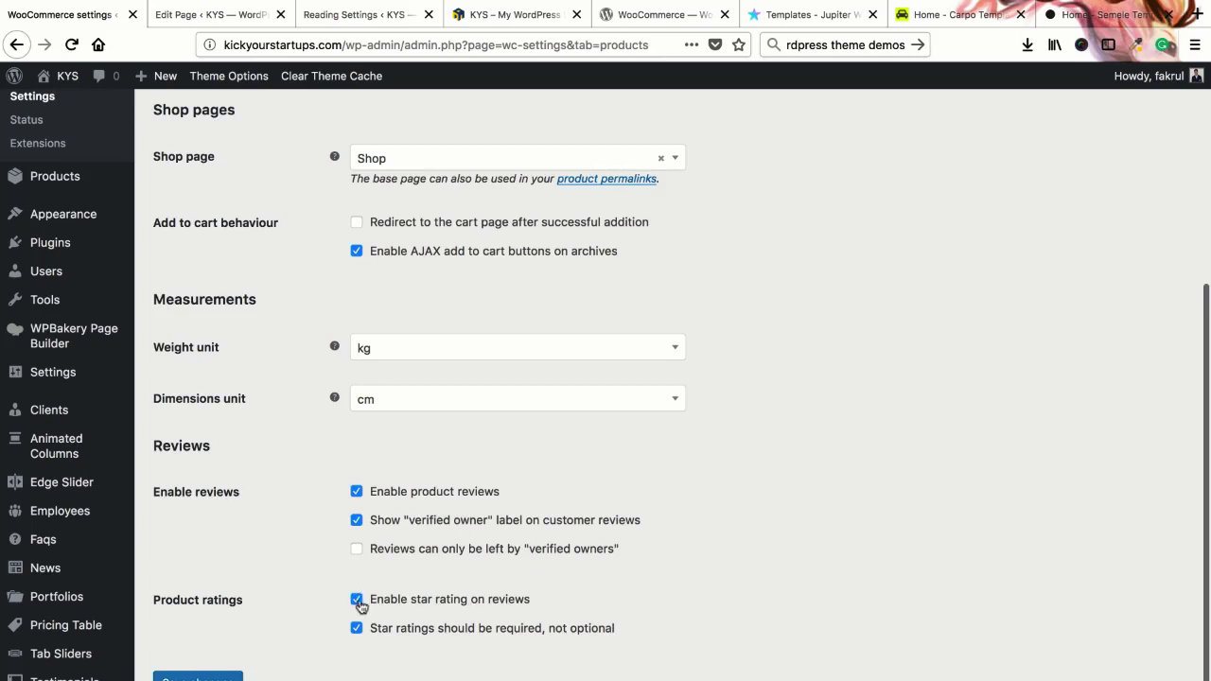
{"action": "left_click", "coordinate": [355, 601]}
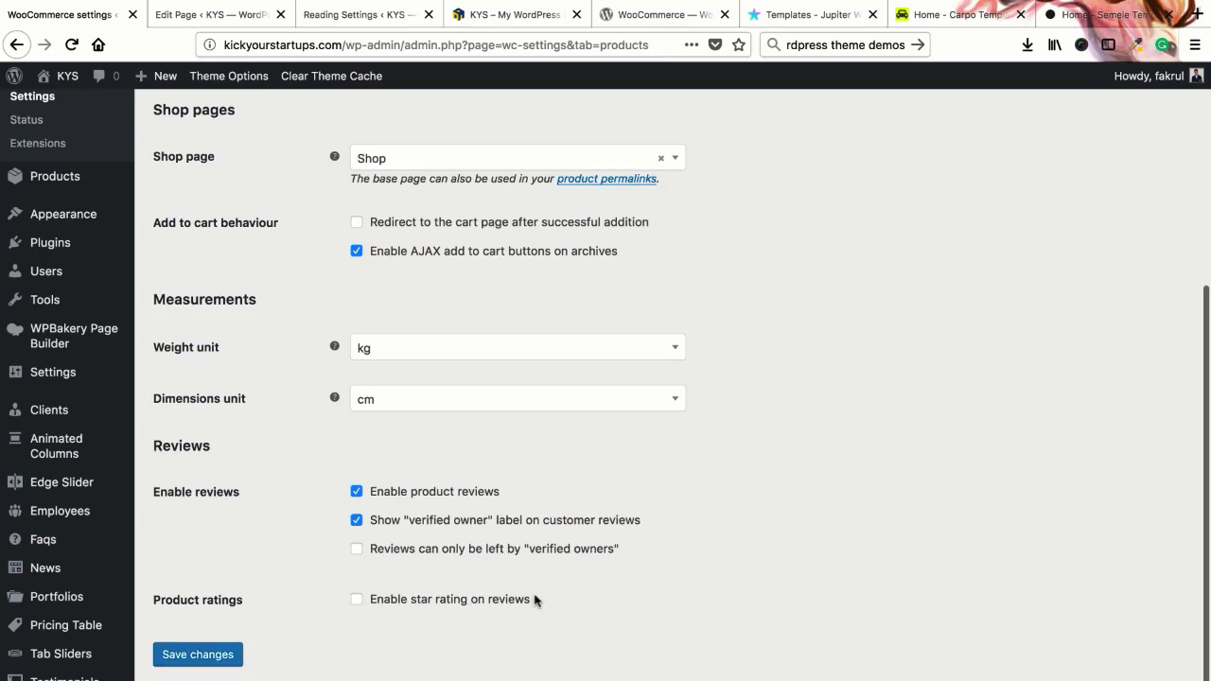
{"action": "scroll", "coordinate": [611, 597], "scroll_direction": "down", "scroll_amount": 1}
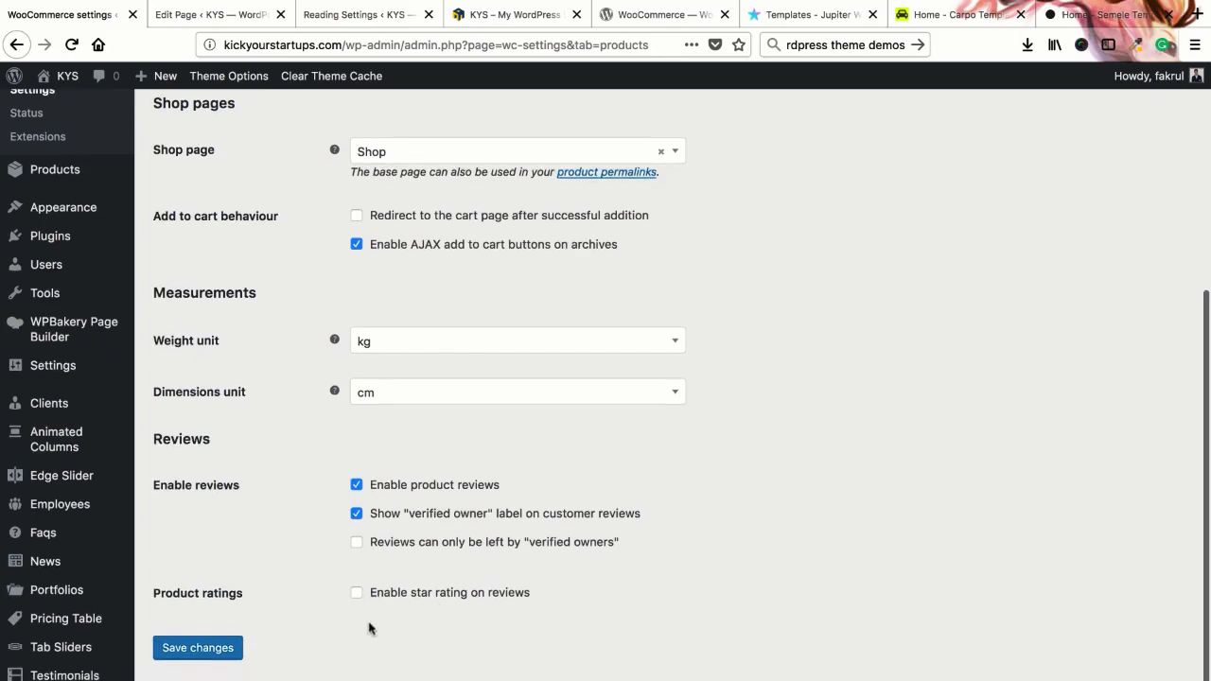
{"action": "left_click", "coordinate": [358, 593]}
Step: Review the product settings once more and save the changes
{"action": "scroll", "coordinate": [303, 562], "scroll_direction": "up", "scroll_amount": 5}
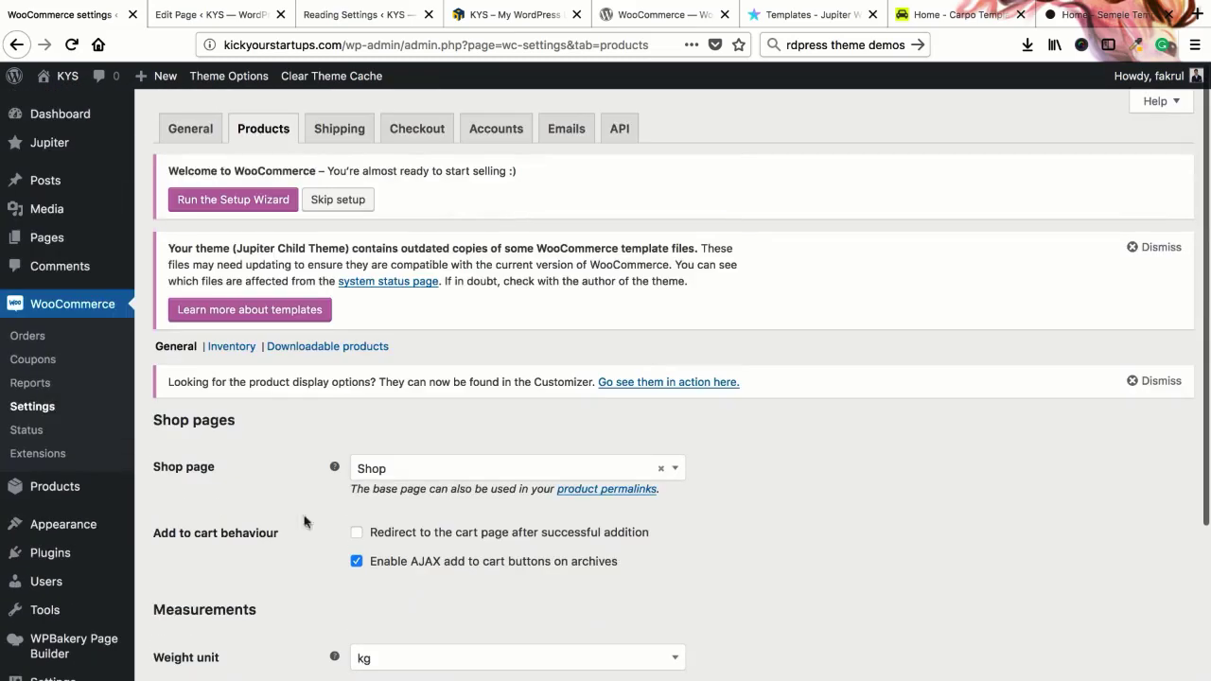
{"action": "scroll", "coordinate": [272, 409], "scroll_direction": "down", "scroll_amount": 5}
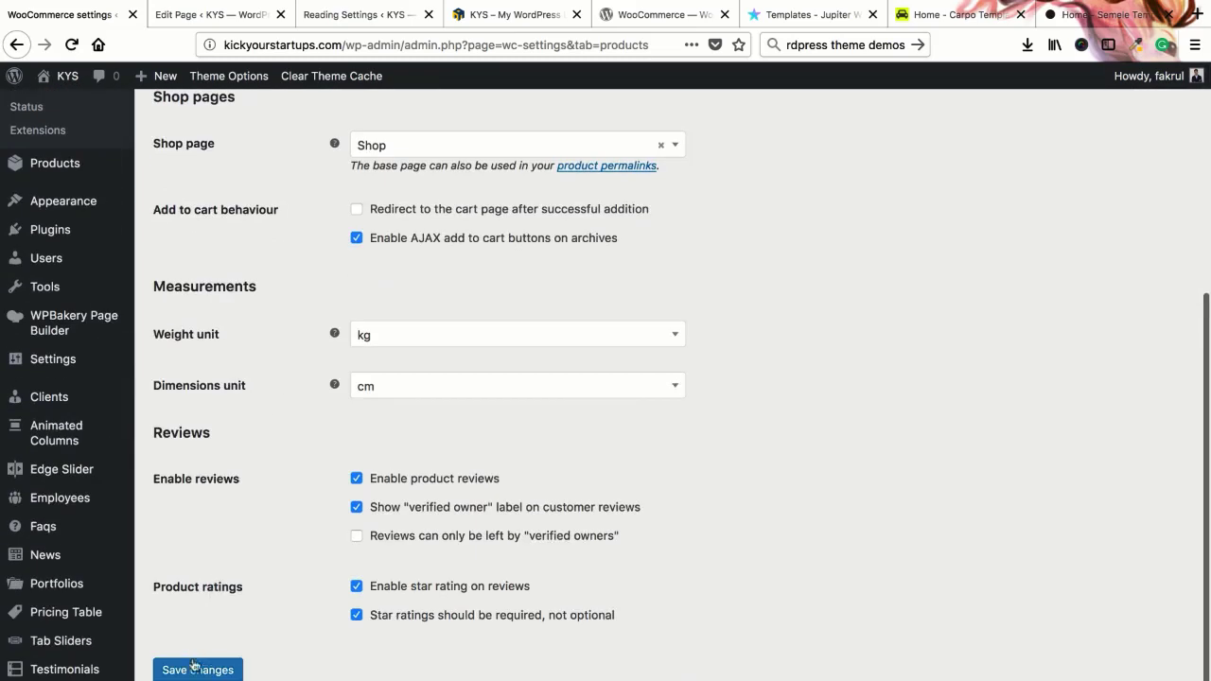
{"action": "left_click", "coordinate": [193, 667]}
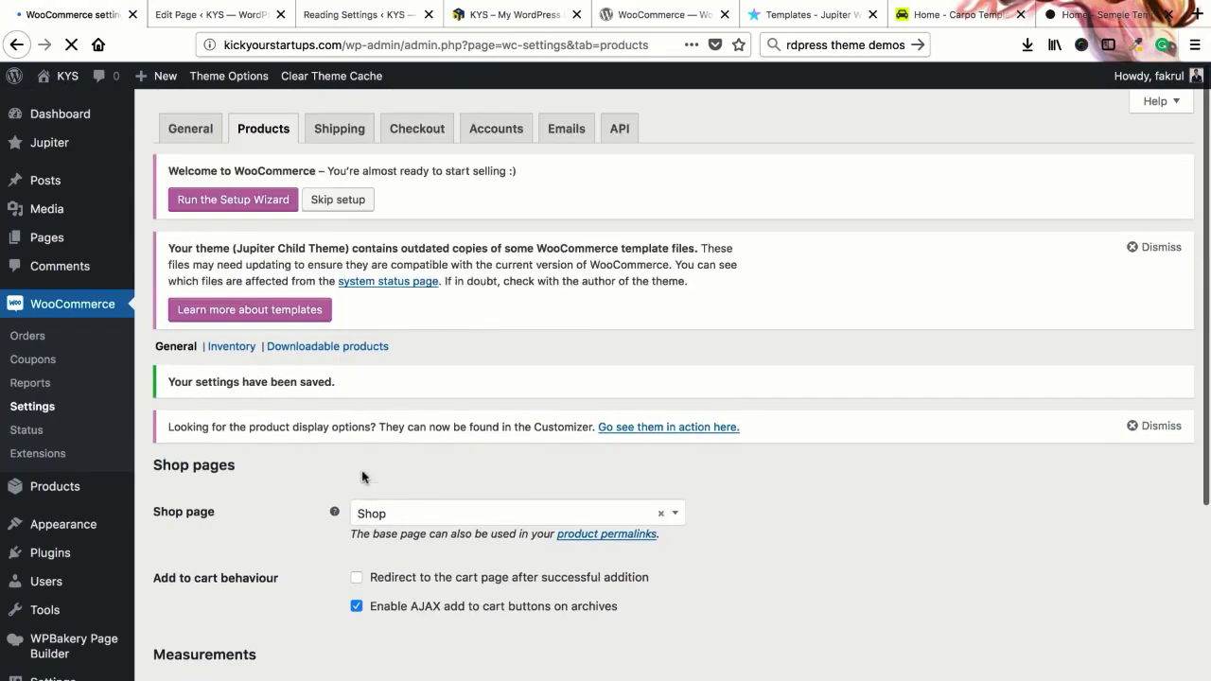
Step: Open the WooCommerce shipping settings and start adding a new shipping zone
{"action": "left_click", "coordinate": [339, 131]}
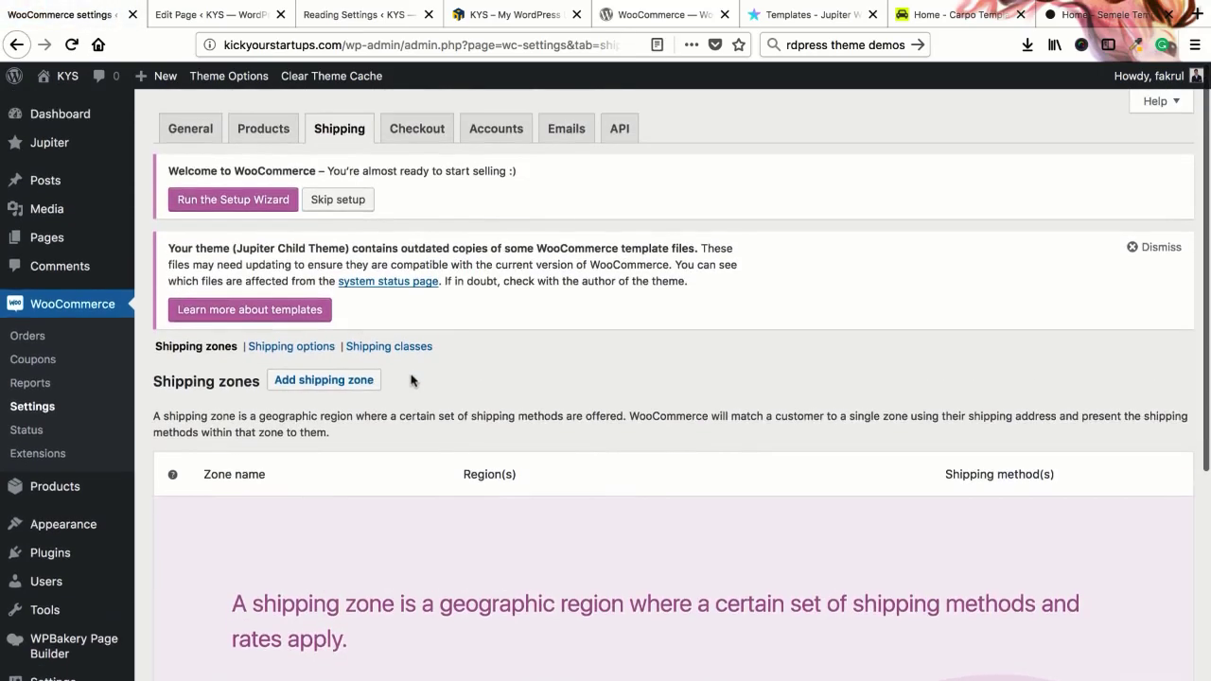
{"action": "scroll", "coordinate": [410, 380], "scroll_direction": "down", "scroll_amount": 5}
{"action": "scroll", "coordinate": [411, 380], "scroll_direction": "up", "scroll_amount": 5}
{"action": "scroll", "coordinate": [384, 401], "scroll_direction": "down", "scroll_amount": 4}
{"action": "left_click", "coordinate": [312, 604]}
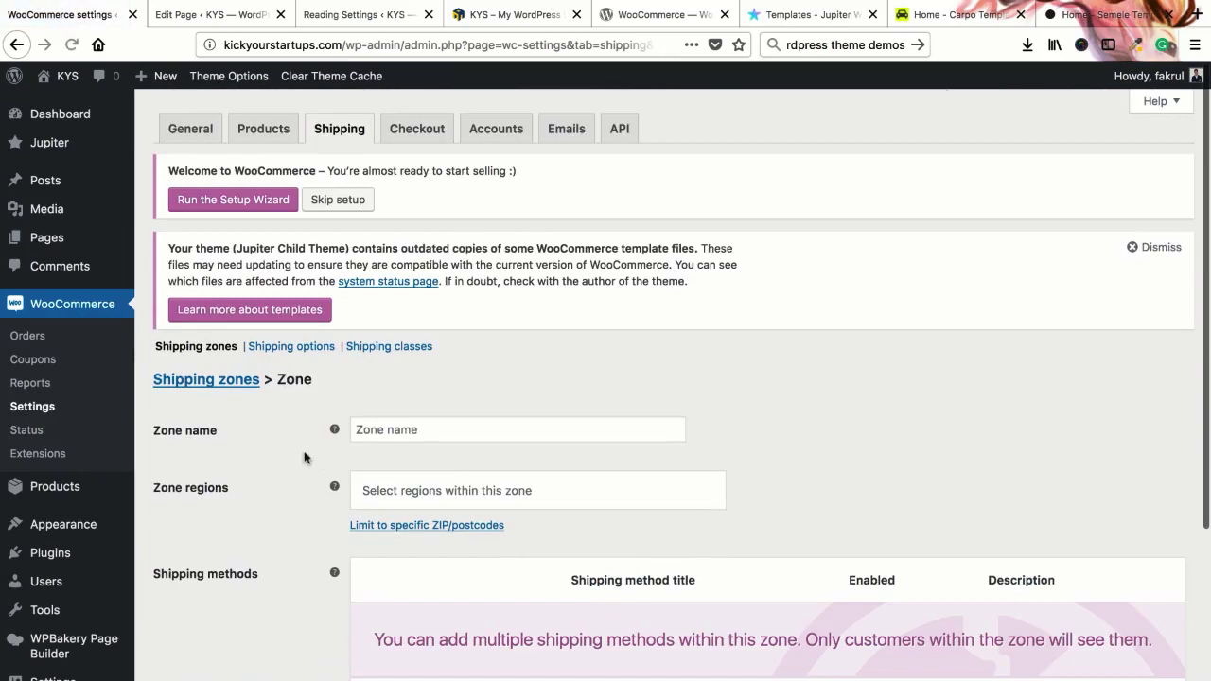
Step: Add Free shipping as a shipping method to the new shipping zone
{"action": "scroll", "coordinate": [303, 458], "scroll_direction": "down", "scroll_amount": 1}
{"action": "mouse_move", "coordinate": [333, 370]}
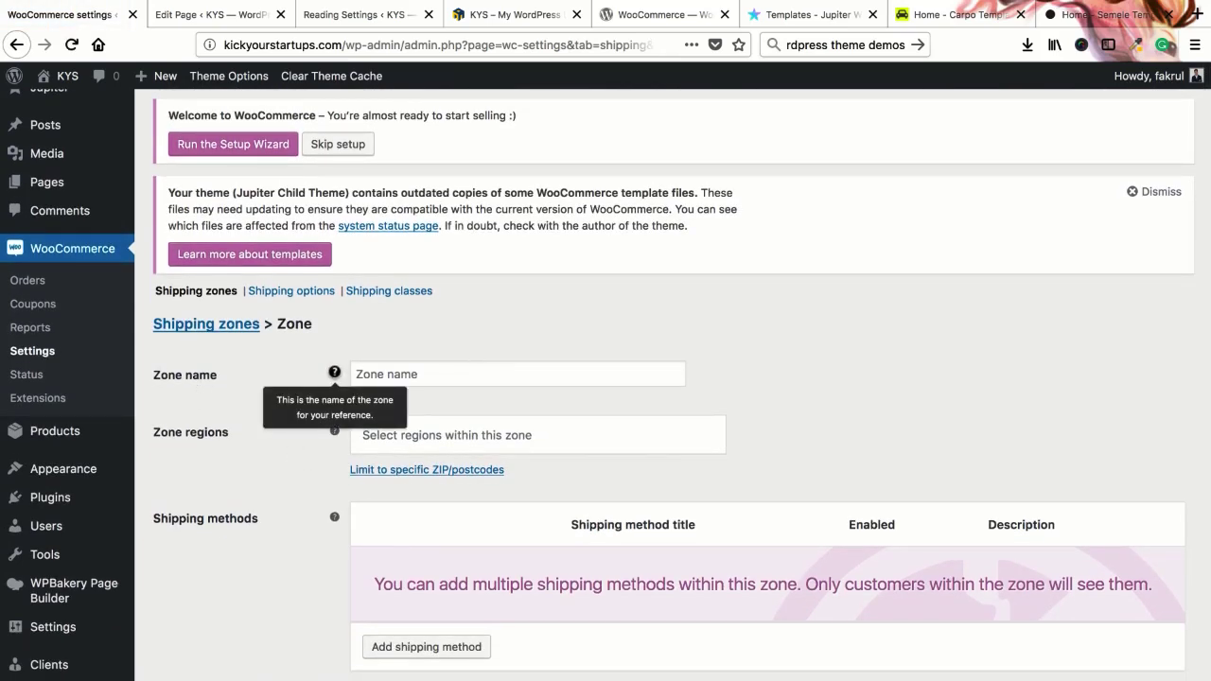
{"action": "scroll", "coordinate": [337, 375], "scroll_direction": "down", "scroll_amount": 2}
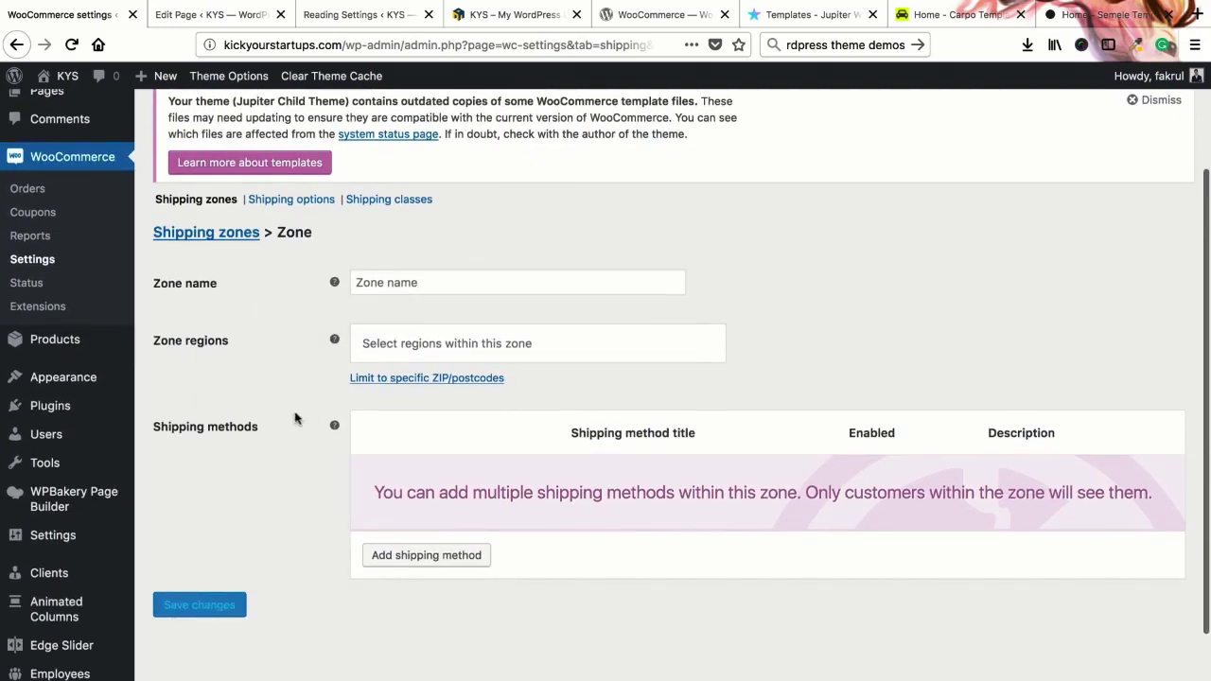
{"action": "scroll", "coordinate": [292, 423], "scroll_direction": "down", "scroll_amount": 1}
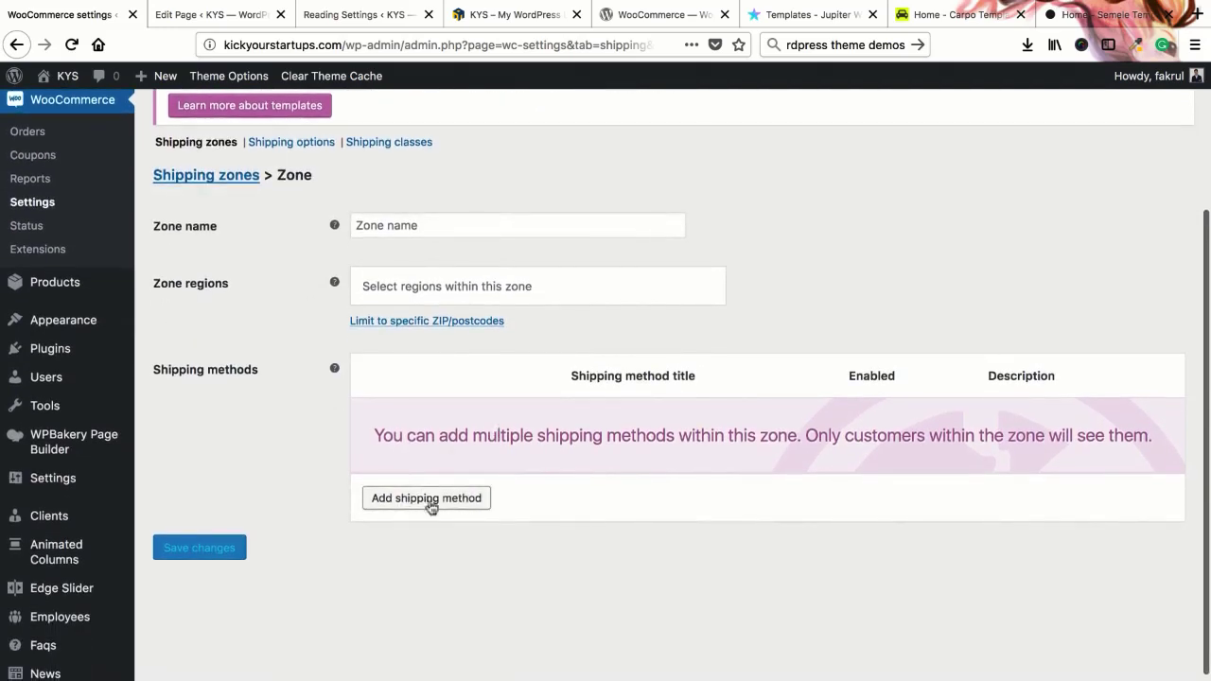
{"action": "left_click", "coordinate": [446, 499]}
{"action": "left_click", "coordinate": [512, 424]}
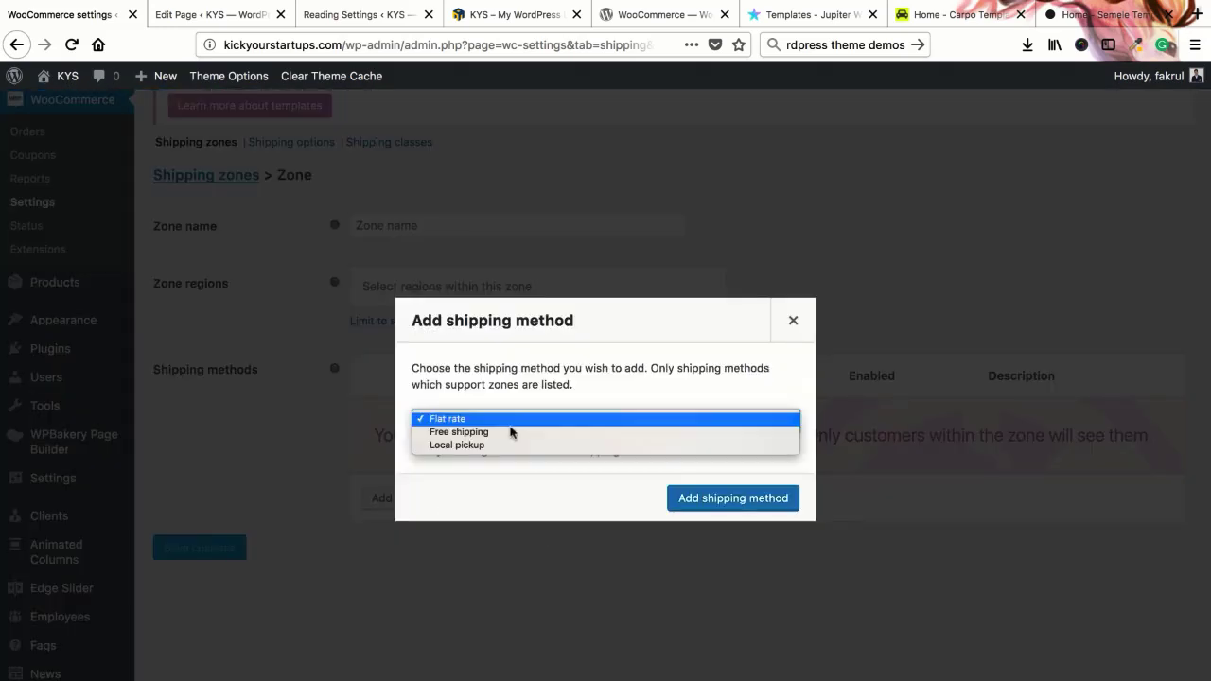
{"action": "left_click", "coordinate": [514, 434]}
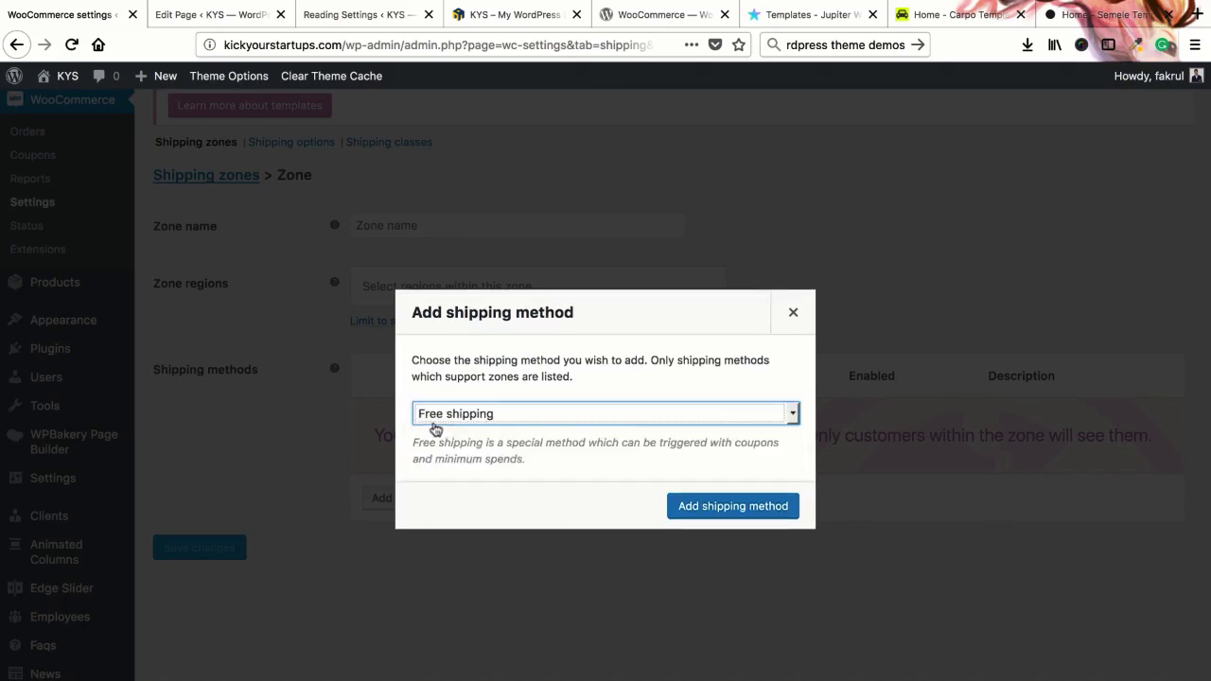
{"action": "left_click", "coordinate": [701, 515]}
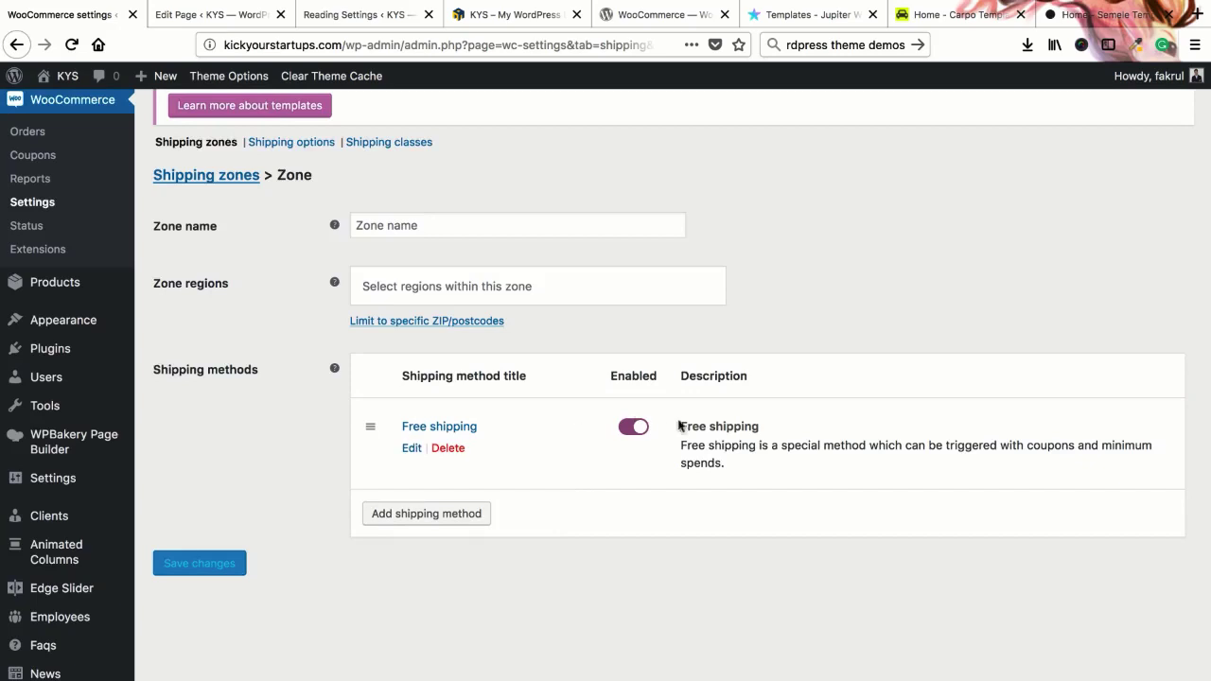
Step: Check which regions are available for the new shipping zone without choosing one
{"action": "scroll", "coordinate": [550, 446], "scroll_direction": "up", "scroll_amount": 3}
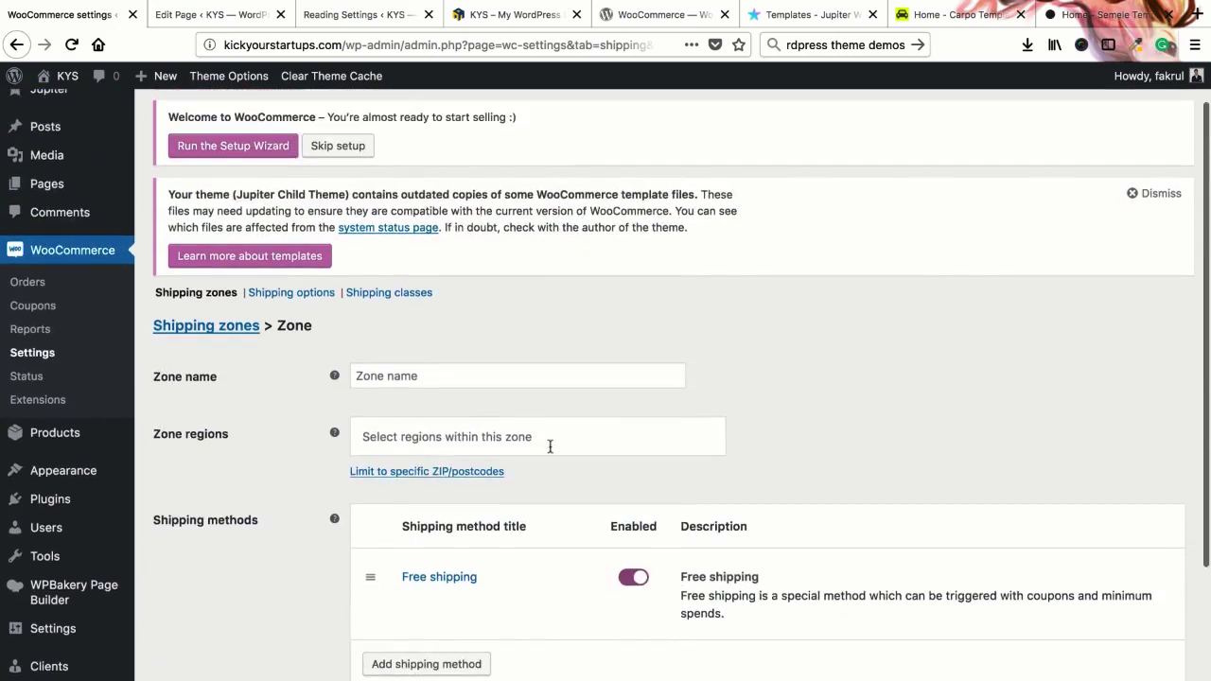
{"action": "scroll", "coordinate": [559, 442], "scroll_direction": "down", "scroll_amount": 3}
{"action": "scroll", "coordinate": [559, 441], "scroll_direction": "up", "scroll_amount": 1}
{"action": "left_click", "coordinate": [530, 363]}
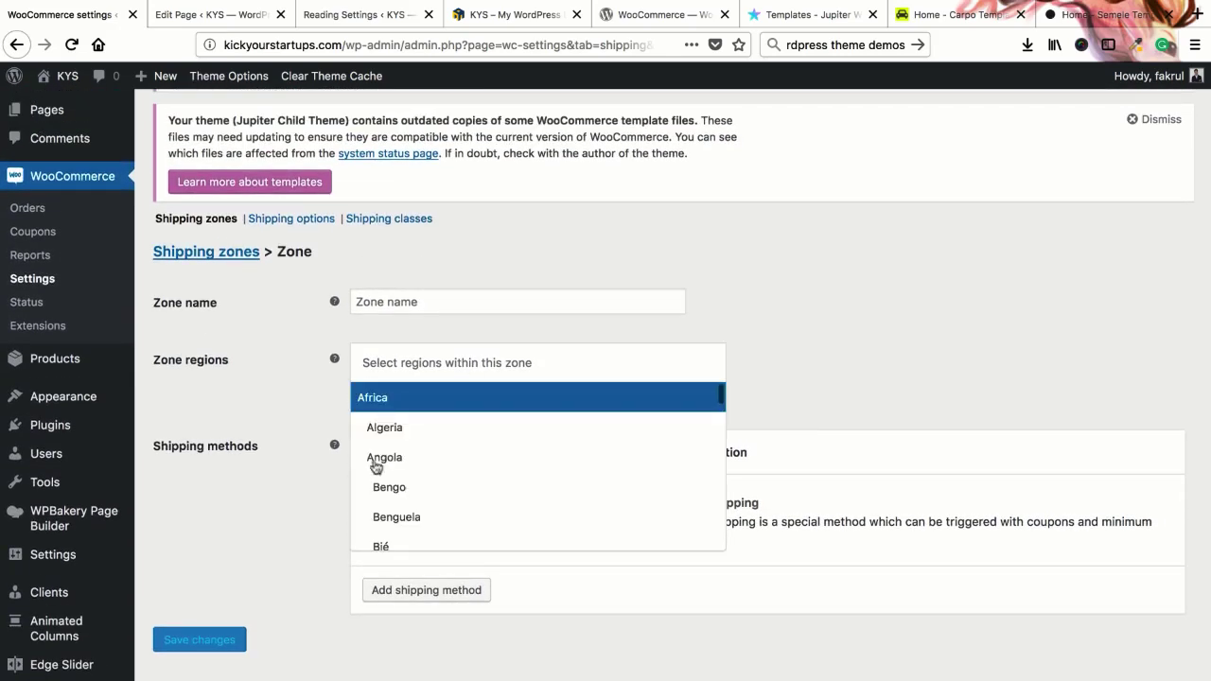
Step: Open the shipping options and review the calculation, shipping destination and debug mode settings
{"action": "left_click", "coordinate": [289, 227]}
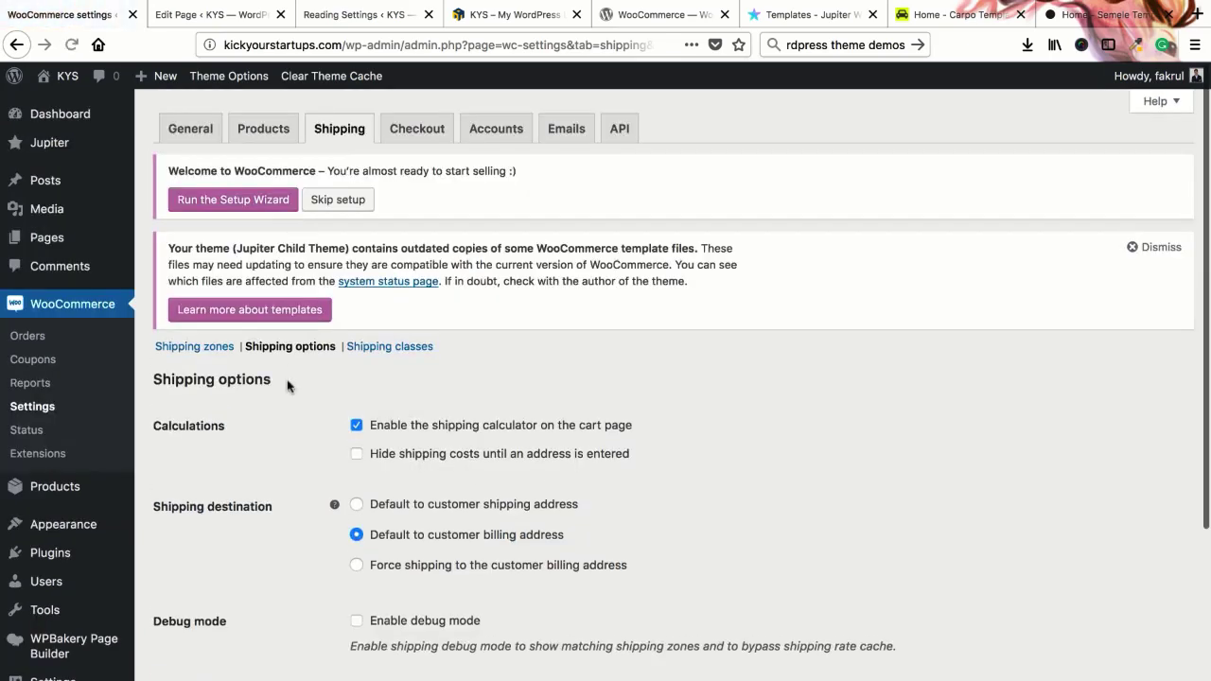
{"action": "scroll", "coordinate": [289, 385], "scroll_direction": "down", "scroll_amount": 1}
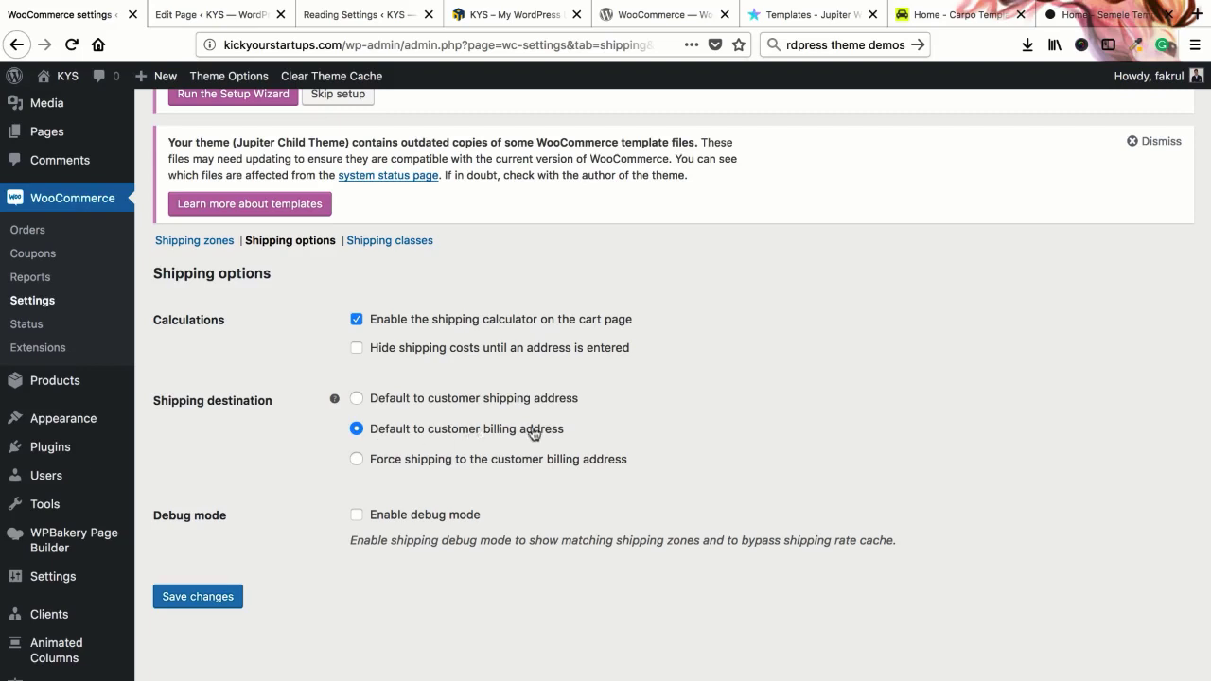
{"action": "scroll", "coordinate": [444, 505], "scroll_direction": "down", "scroll_amount": 2}
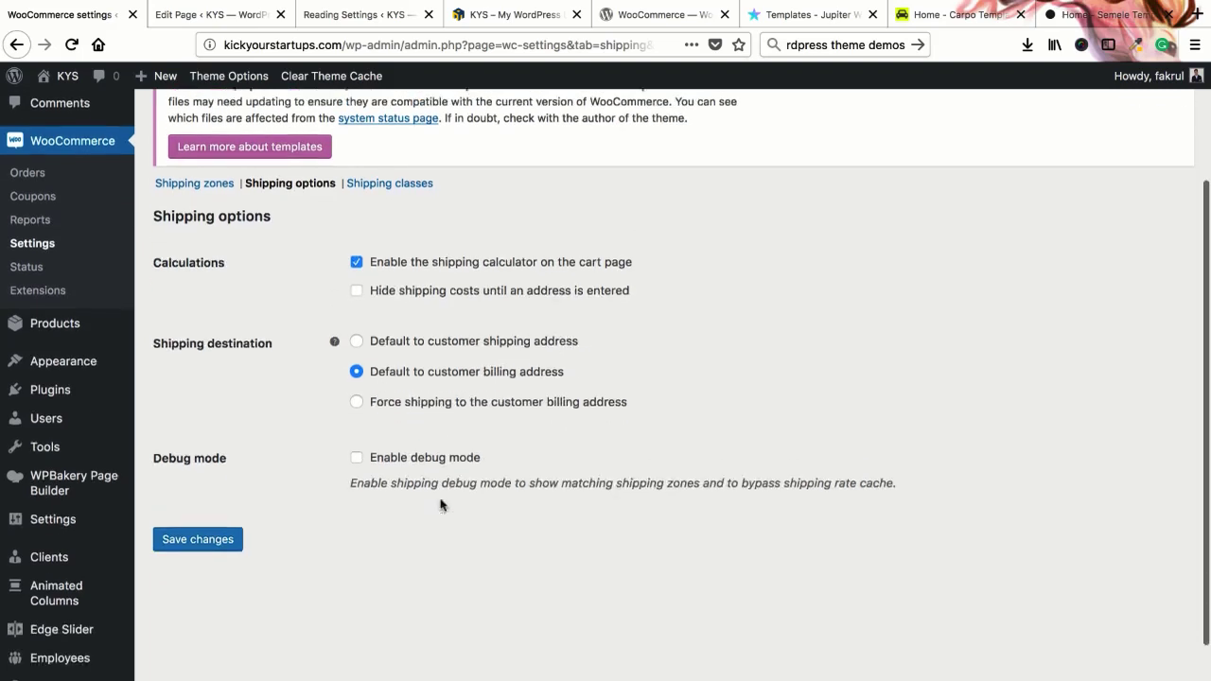
{"action": "scroll", "coordinate": [409, 471], "scroll_direction": "up", "scroll_amount": 5}
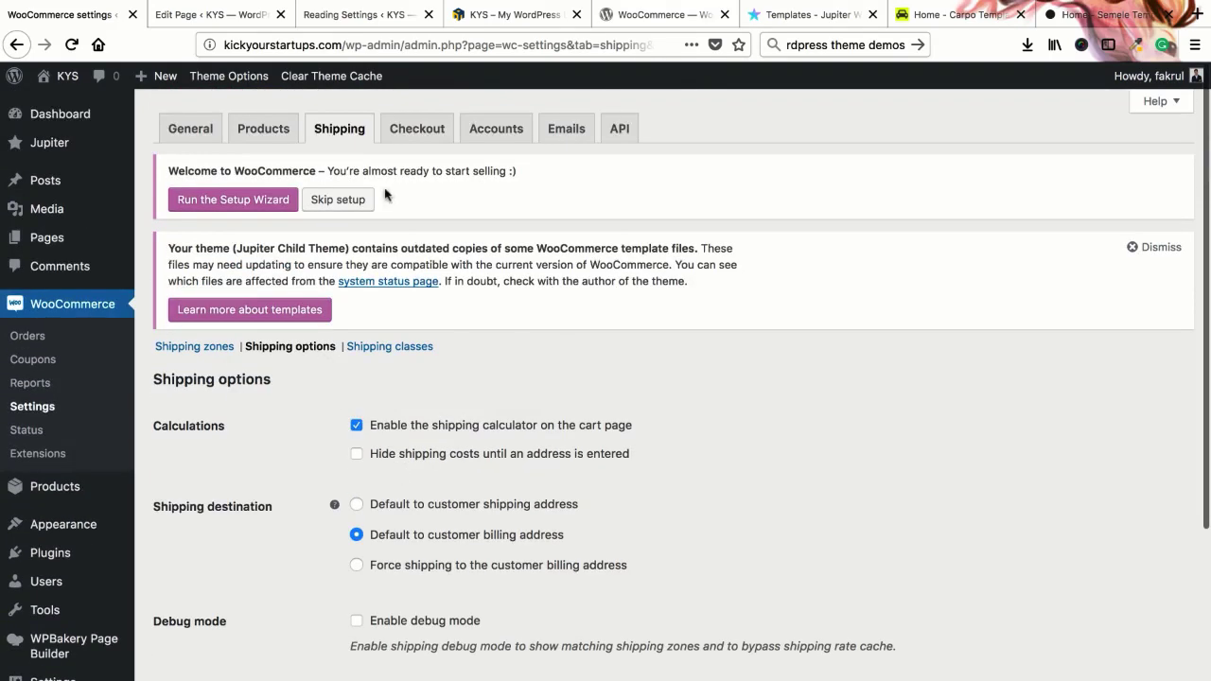
Step: Open the WooCommerce checkout settings and review the coupon and guest checkout options
{"action": "left_click", "coordinate": [407, 144]}
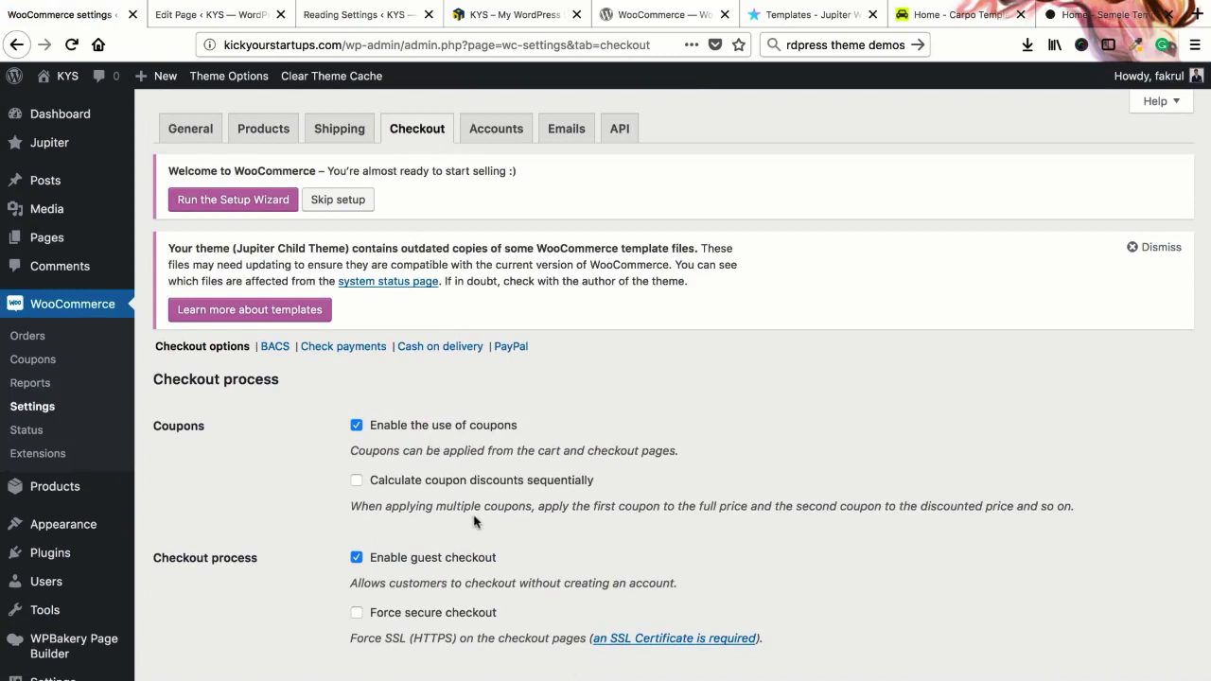
{"action": "scroll", "coordinate": [407, 499], "scroll_direction": "down", "scroll_amount": 2}
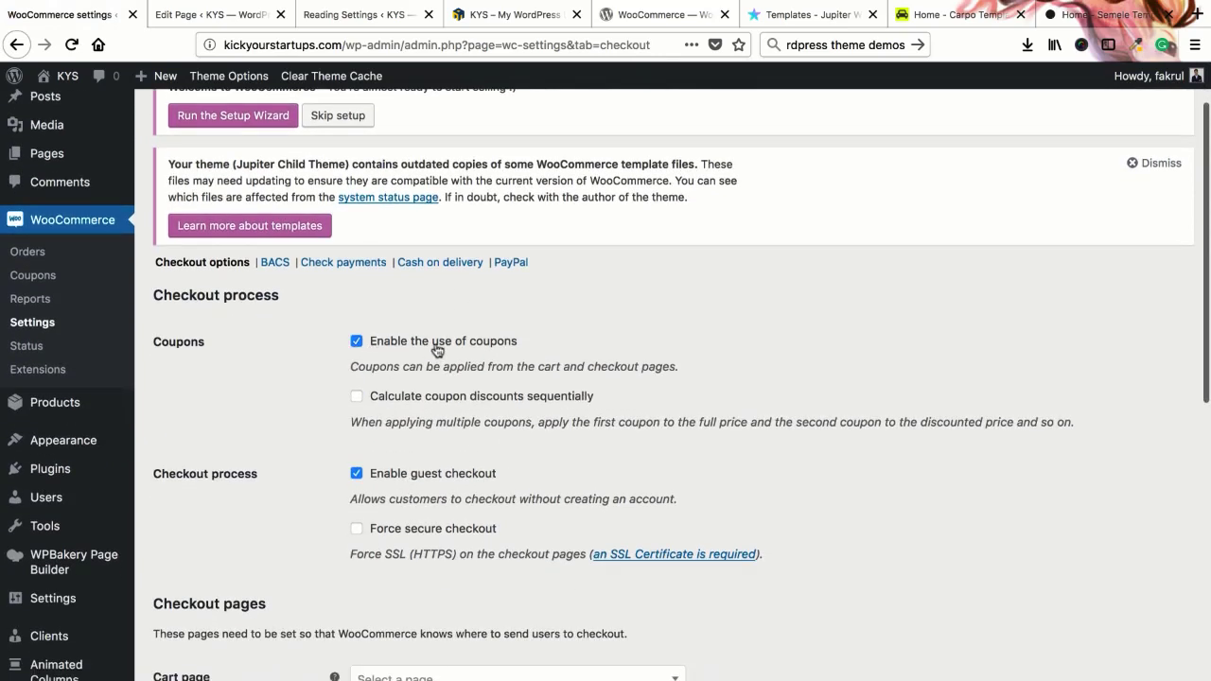
{"action": "left_click", "coordinate": [357, 346]}
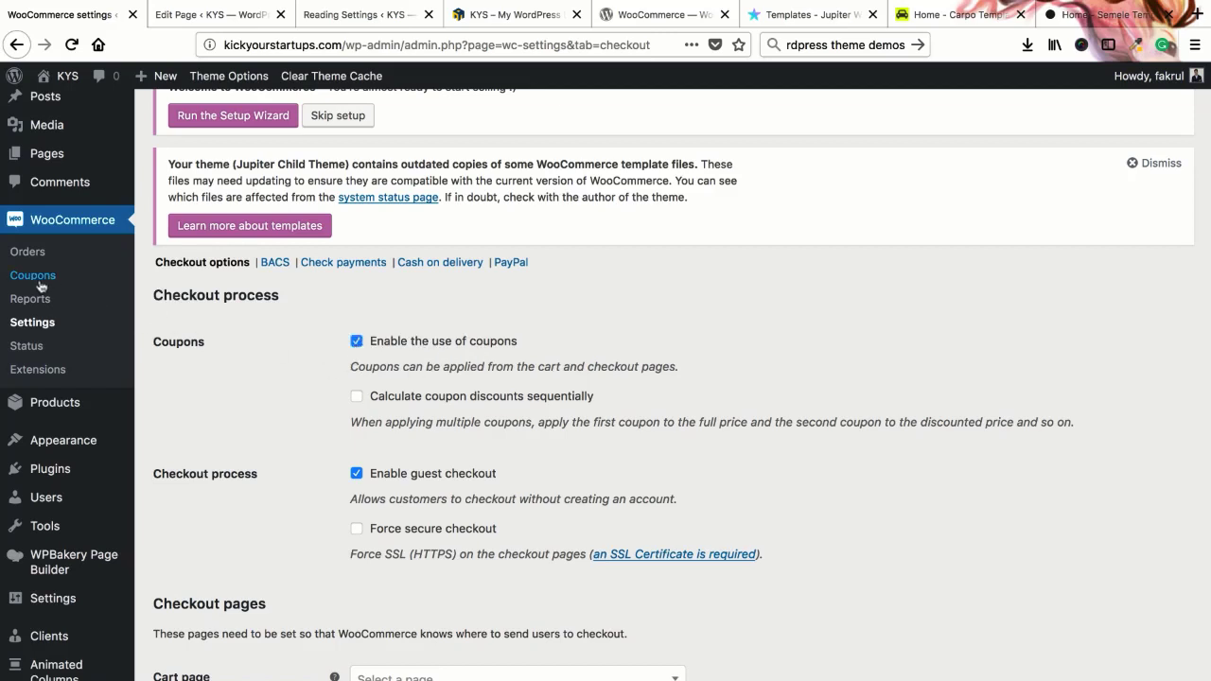
{"action": "scroll", "coordinate": [345, 403], "scroll_direction": "down", "scroll_amount": 2}
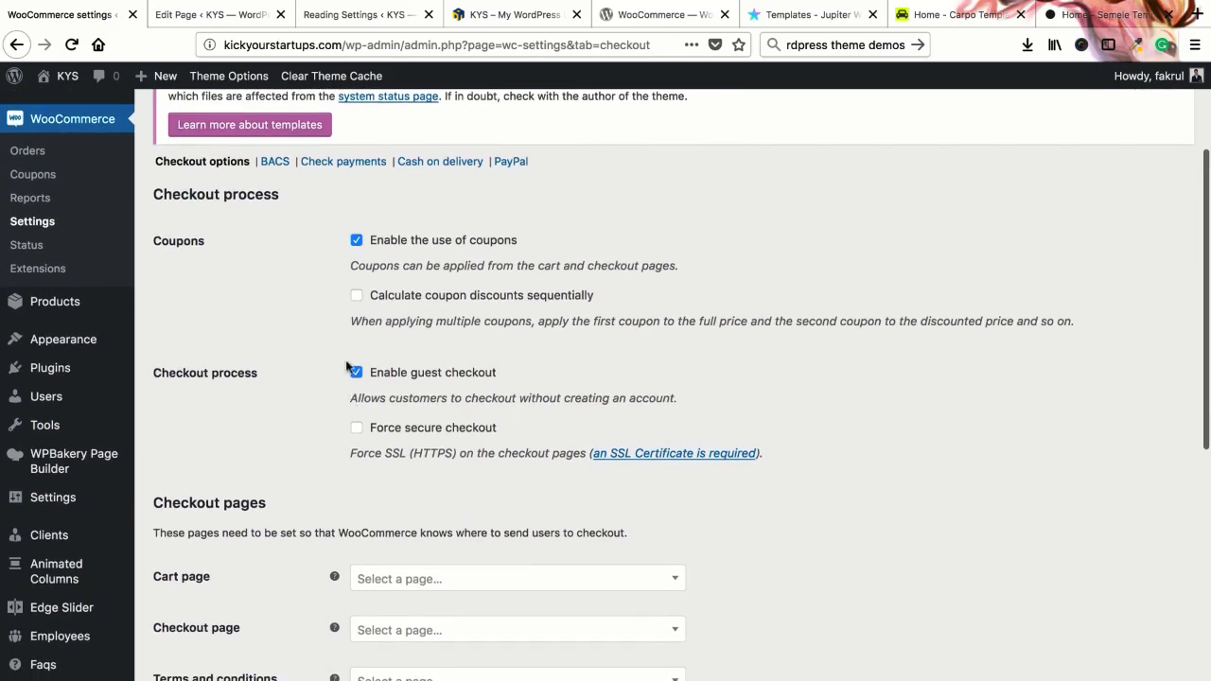
{"action": "scroll", "coordinate": [346, 367], "scroll_direction": "down", "scroll_amount": 1}
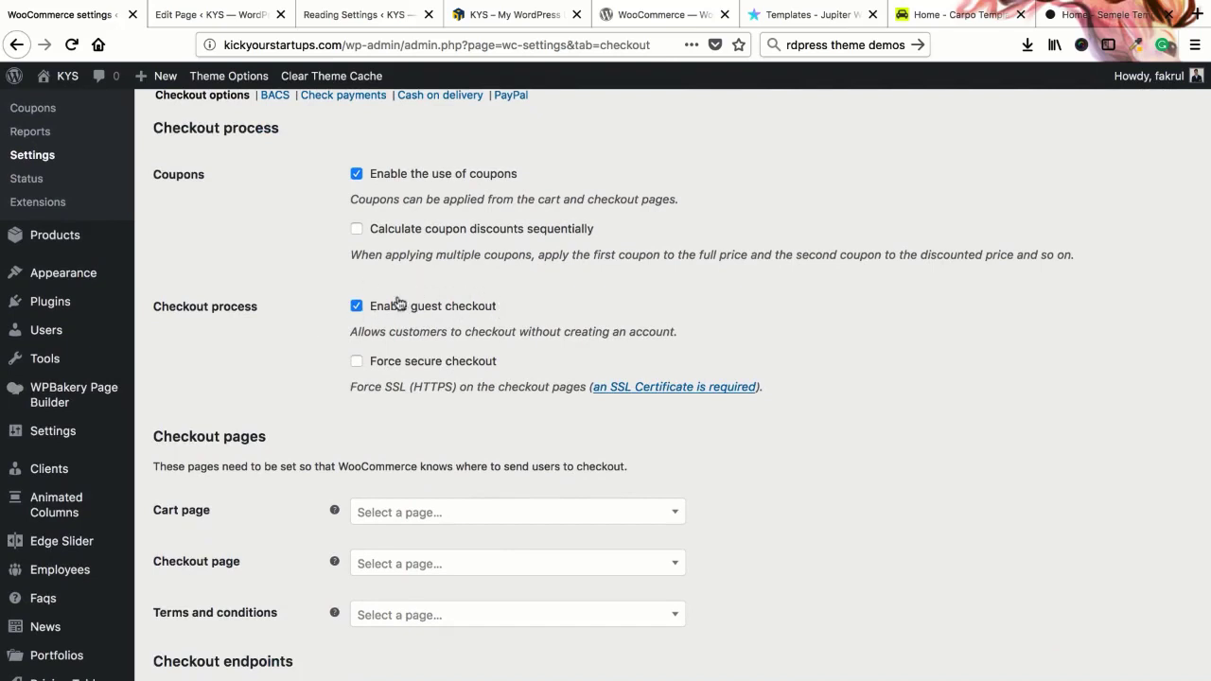
Step: Check which pages can be assigned as the cart page without selecting one
{"action": "scroll", "coordinate": [452, 296], "scroll_direction": "down", "scroll_amount": 3}
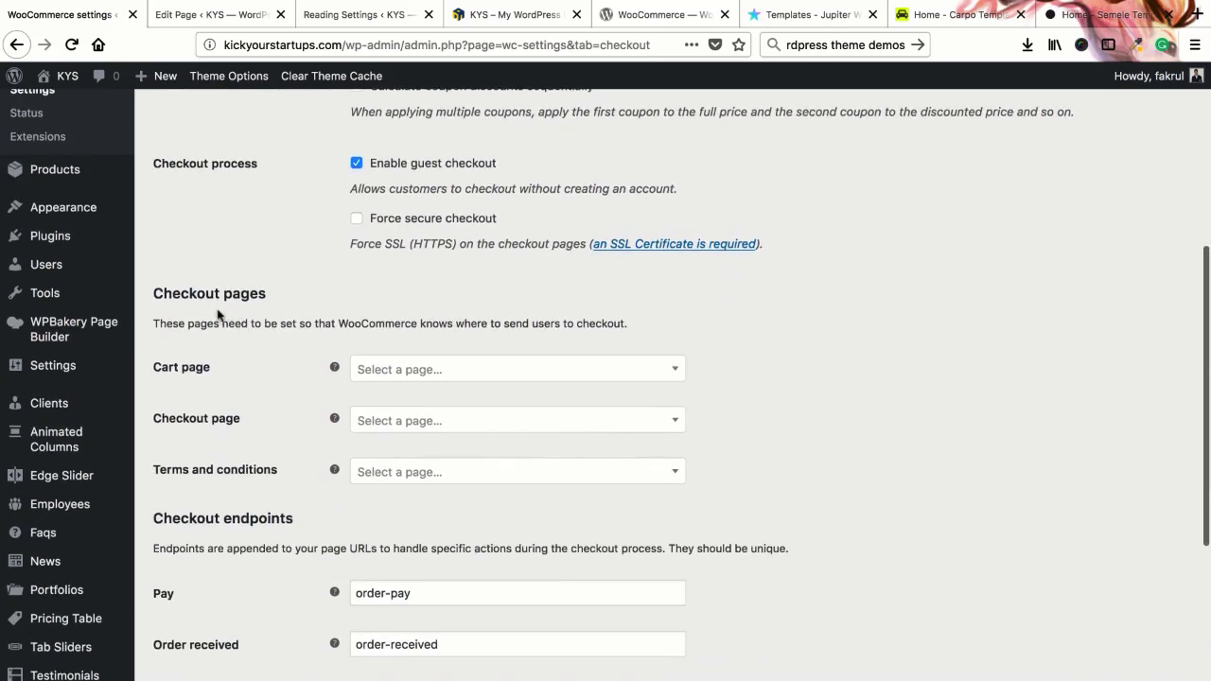
{"action": "scroll", "coordinate": [277, 348], "scroll_direction": "down", "scroll_amount": 1}
{"action": "left_click", "coordinate": [409, 317]}
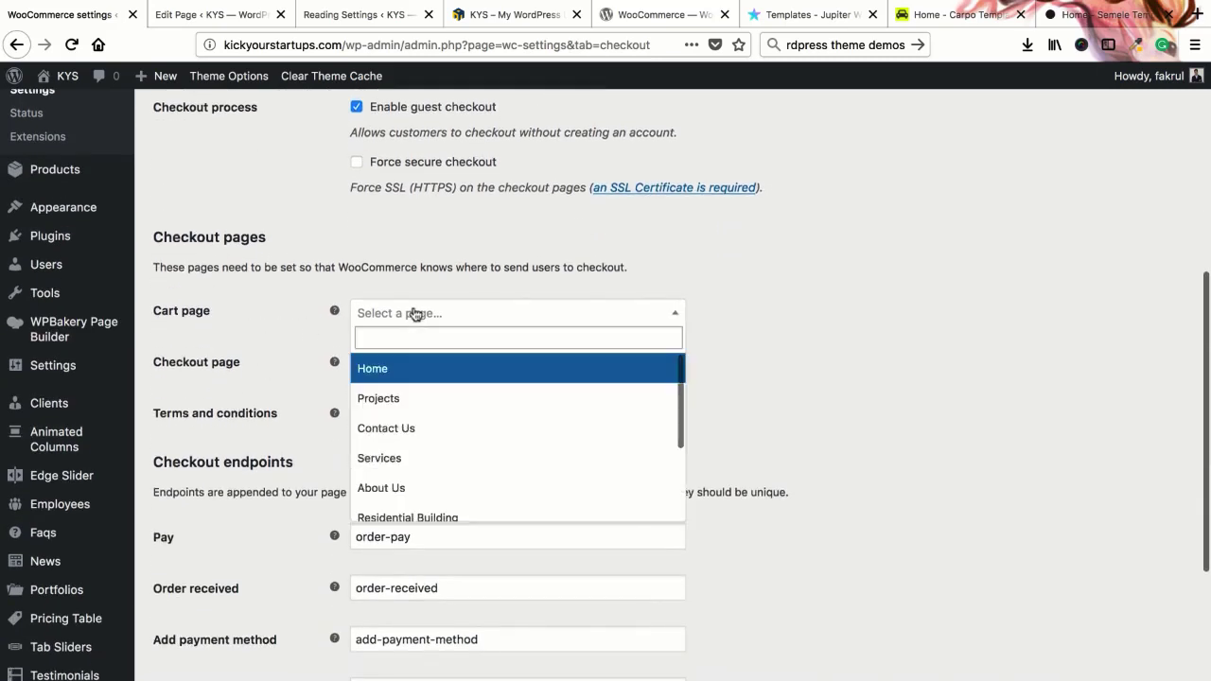
{"action": "left_click", "coordinate": [262, 354]}
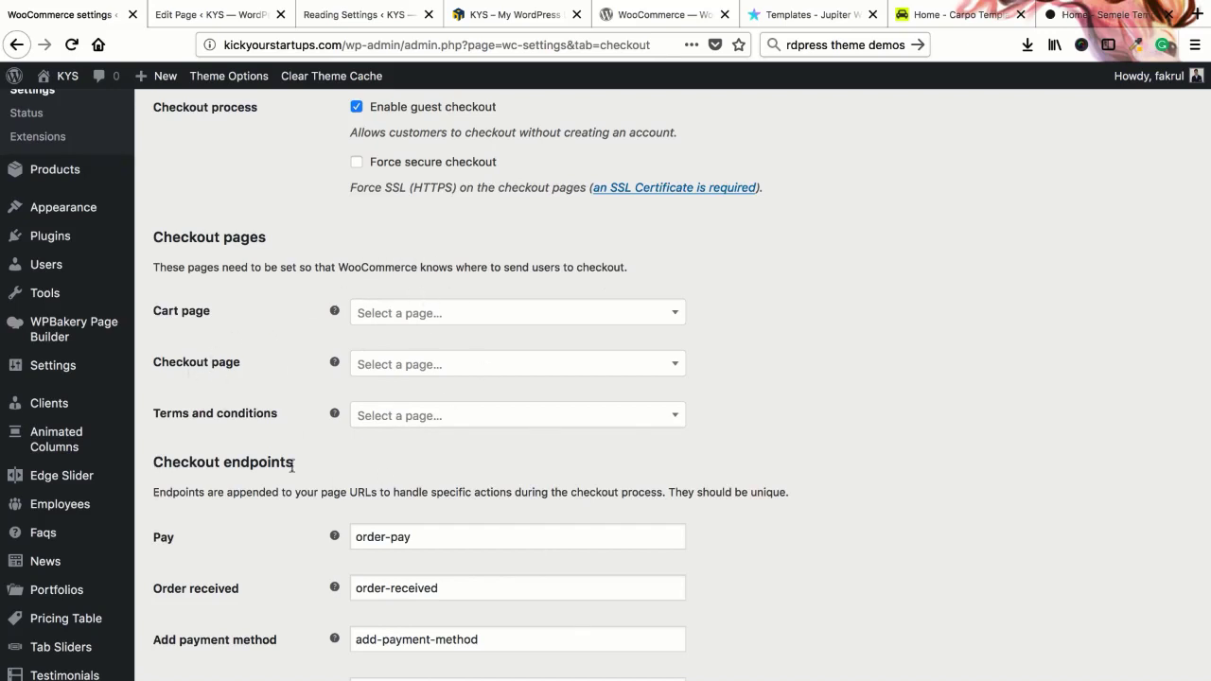
Step: Examine the checkout endpoints and the installed payment gateways without changing them
{"action": "scroll", "coordinate": [312, 409], "scroll_direction": "down", "scroll_amount": 3}
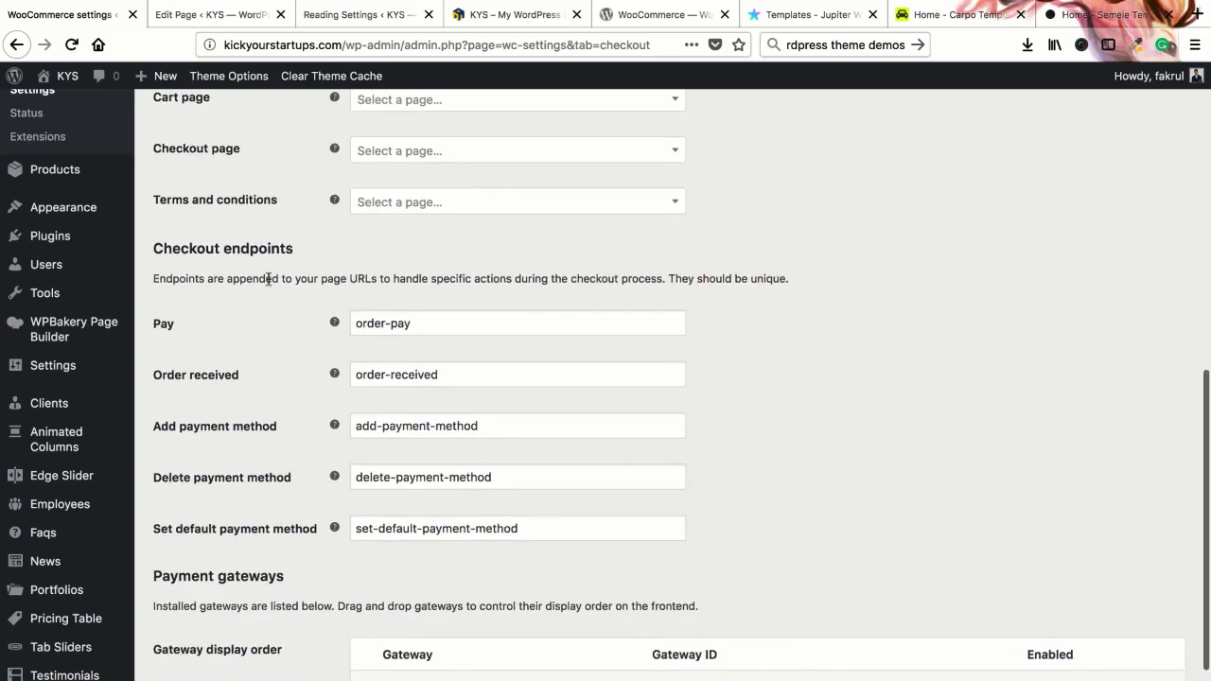
{"action": "left_click", "coordinate": [367, 323]}
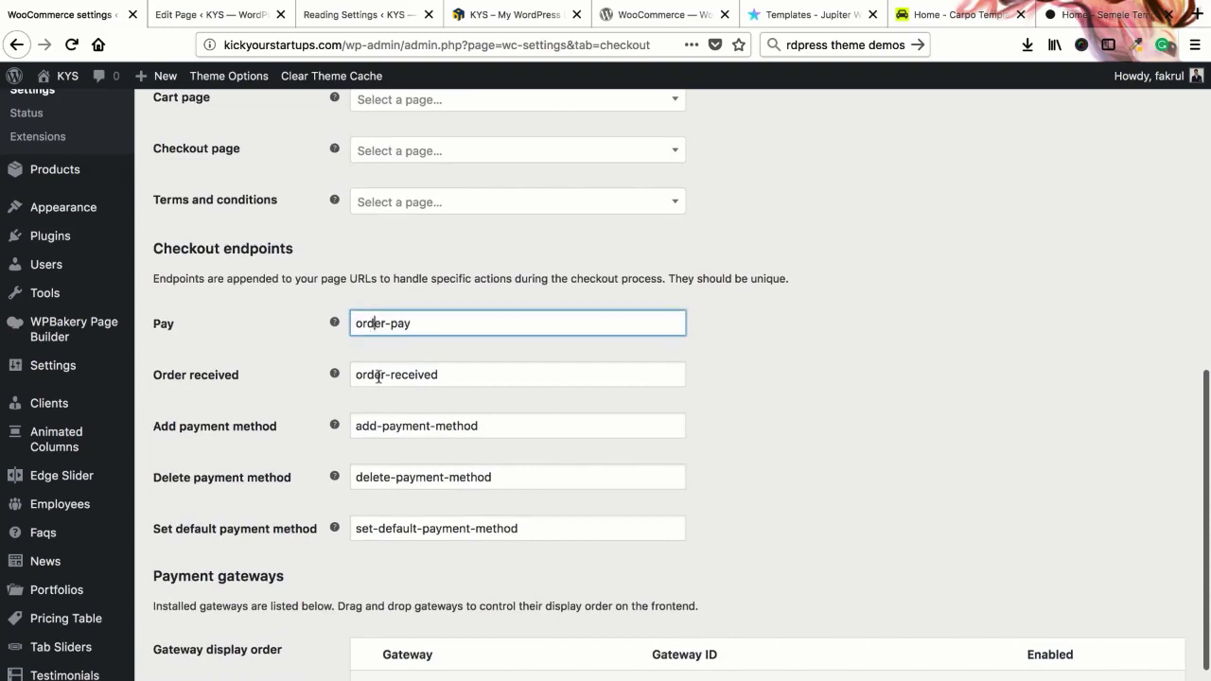
{"action": "left_click", "coordinate": [381, 375]}
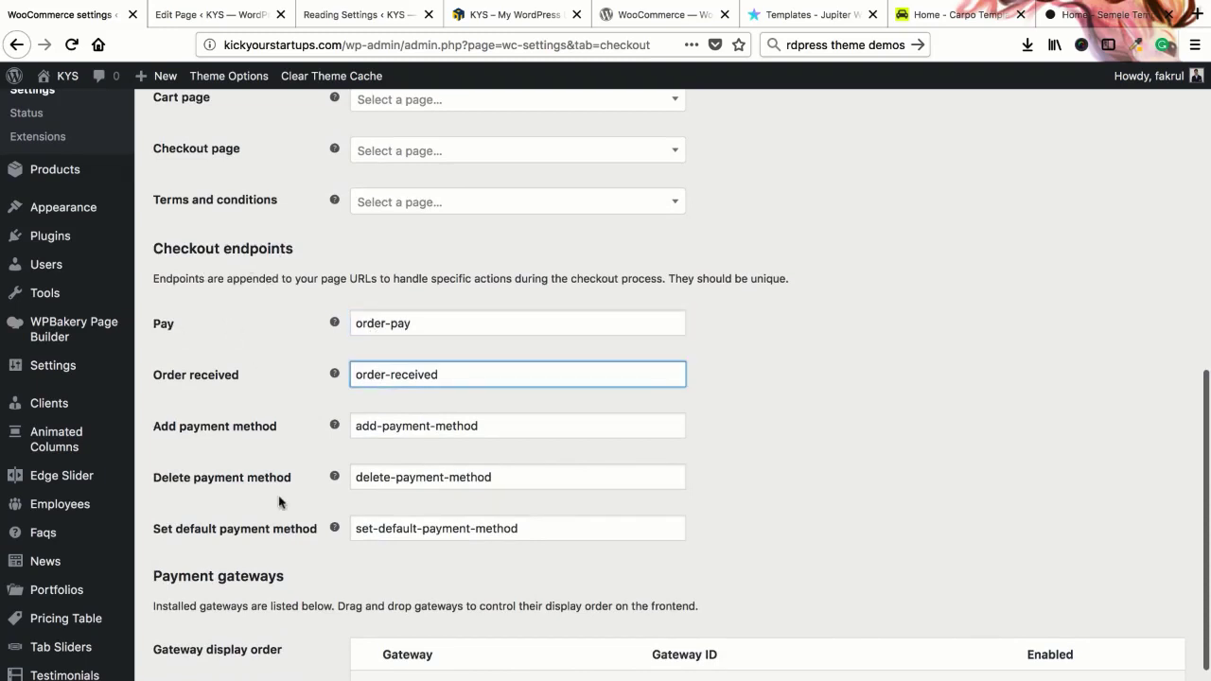
{"action": "scroll", "coordinate": [439, 329], "scroll_direction": "down", "scroll_amount": 1}
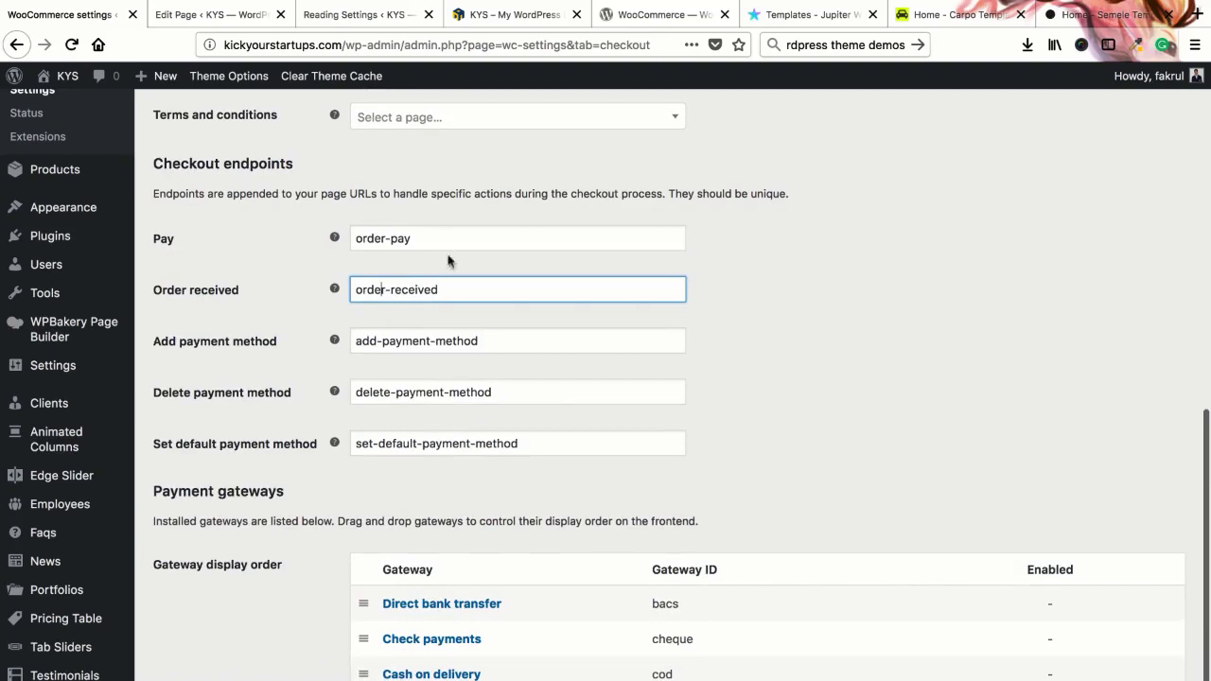
{"action": "scroll", "coordinate": [320, 415], "scroll_direction": "down", "scroll_amount": 1}
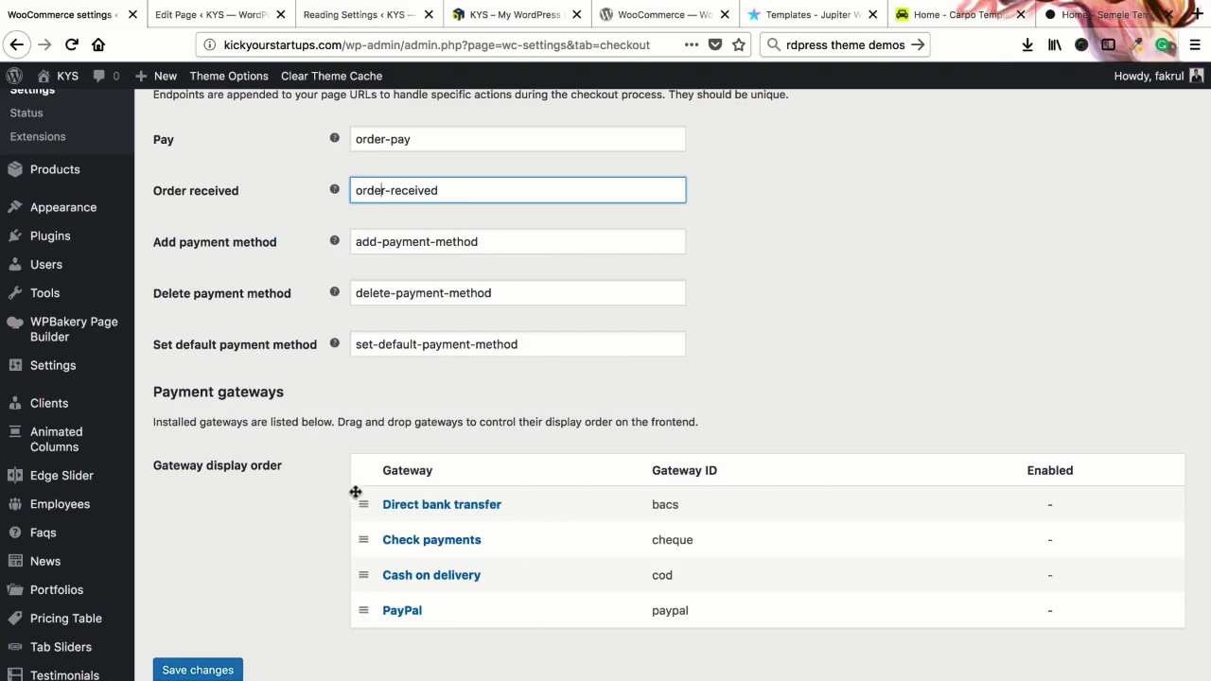
Step: Review the checkout options once more, from the coupon settings to the payment gateway display order
{"action": "scroll", "coordinate": [333, 436], "scroll_direction": "up", "scroll_amount": 15}
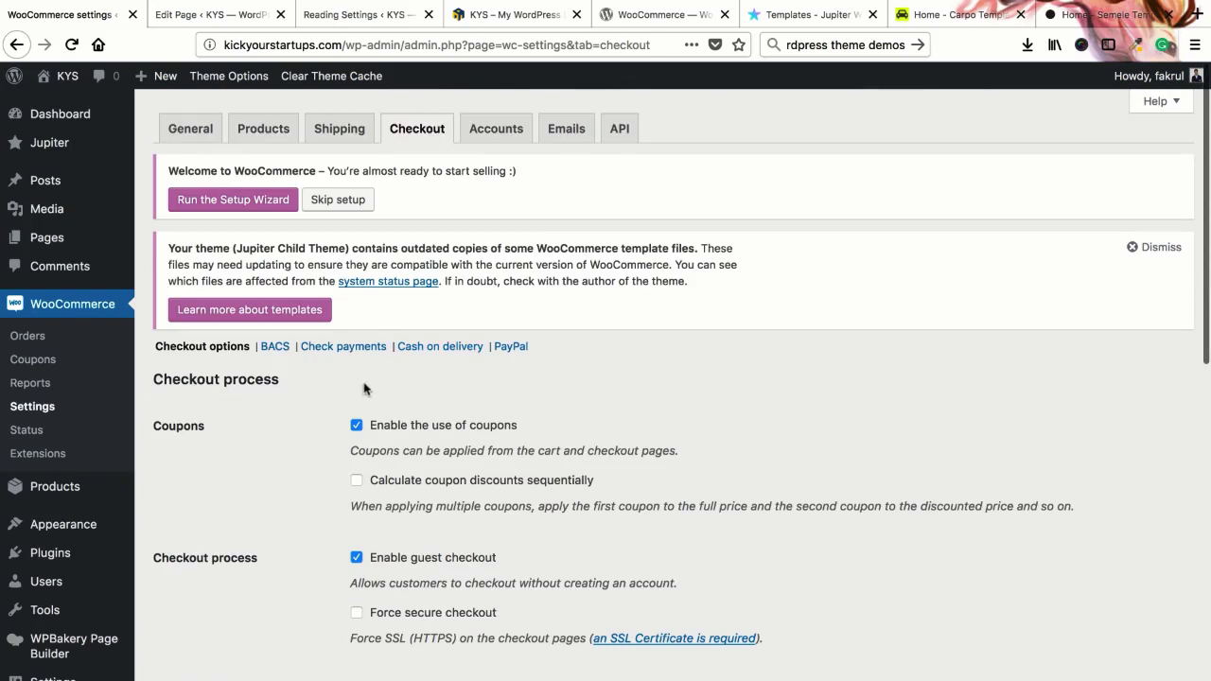
{"action": "scroll", "coordinate": [327, 440], "scroll_direction": "down", "scroll_amount": 5}
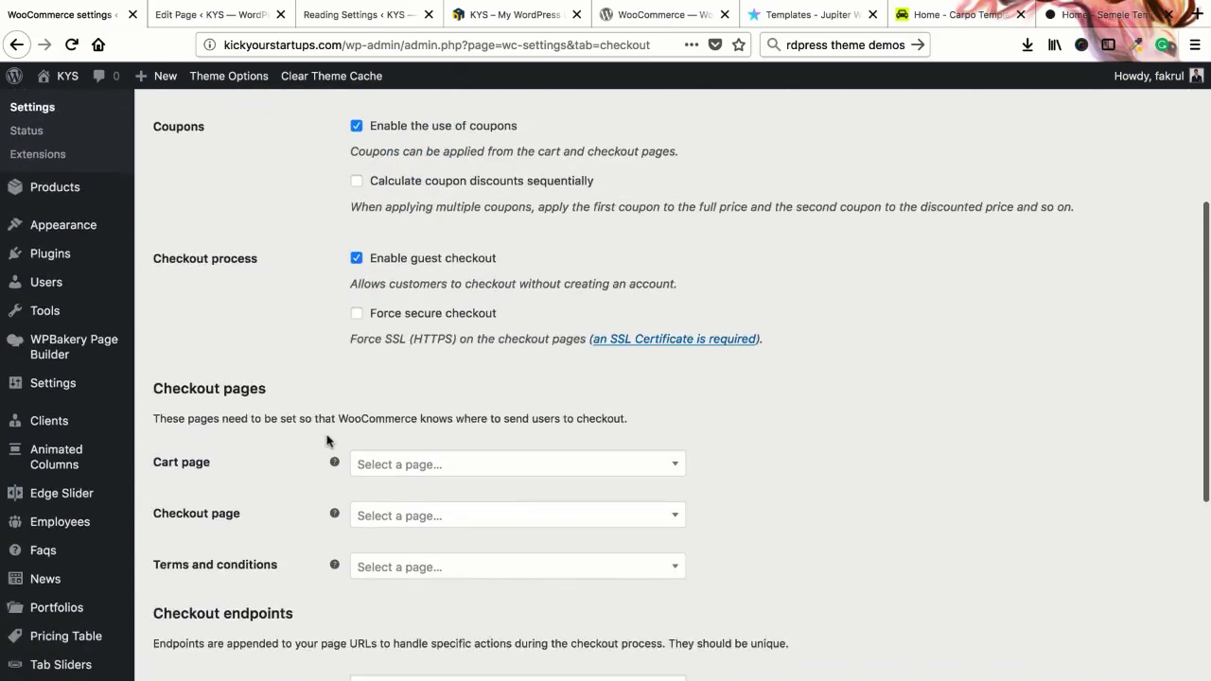
{"action": "scroll", "coordinate": [425, 341], "scroll_direction": "down", "scroll_amount": 4}
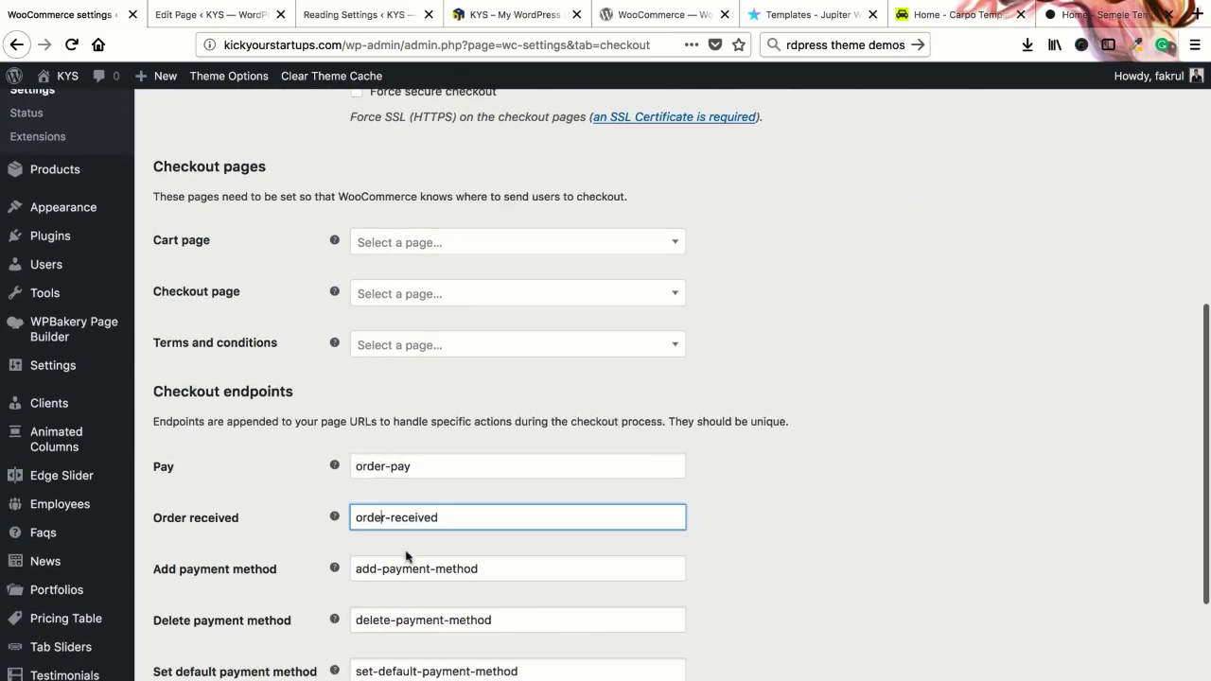
{"action": "scroll", "coordinate": [405, 559], "scroll_direction": "down", "scroll_amount": 6}
{"action": "scroll", "coordinate": [405, 560], "scroll_direction": "up", "scroll_amount": 15}
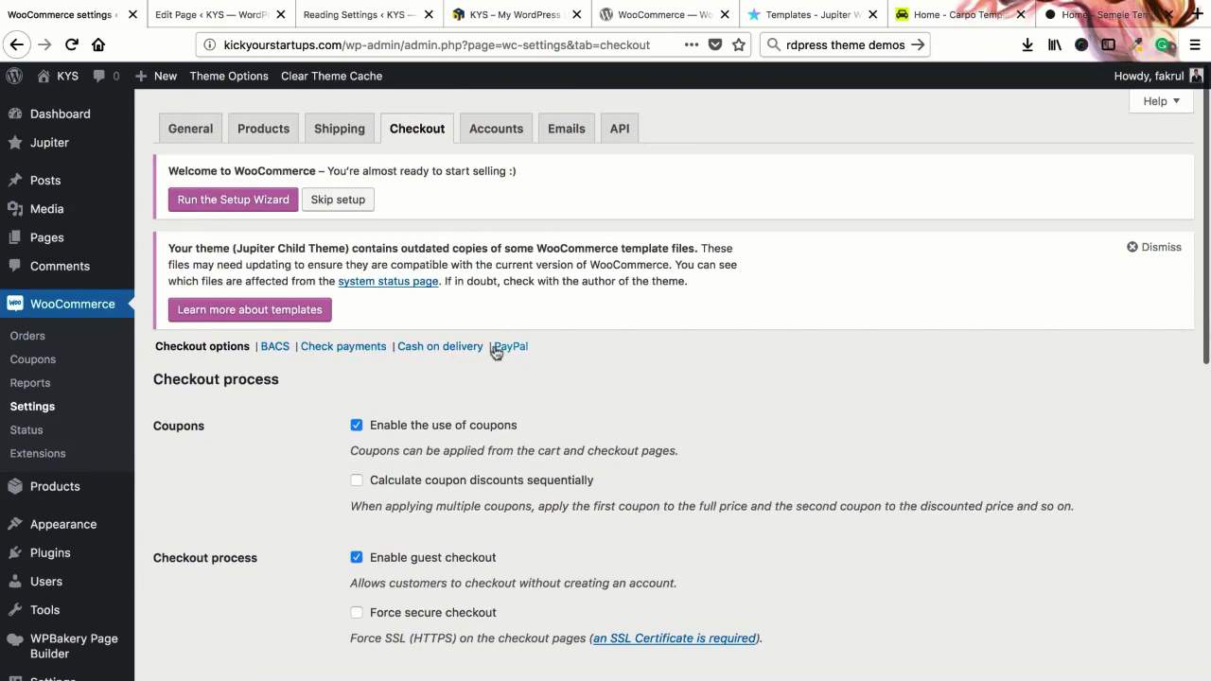
{"action": "scroll", "coordinate": [329, 426], "scroll_direction": "down", "scroll_amount": 10}
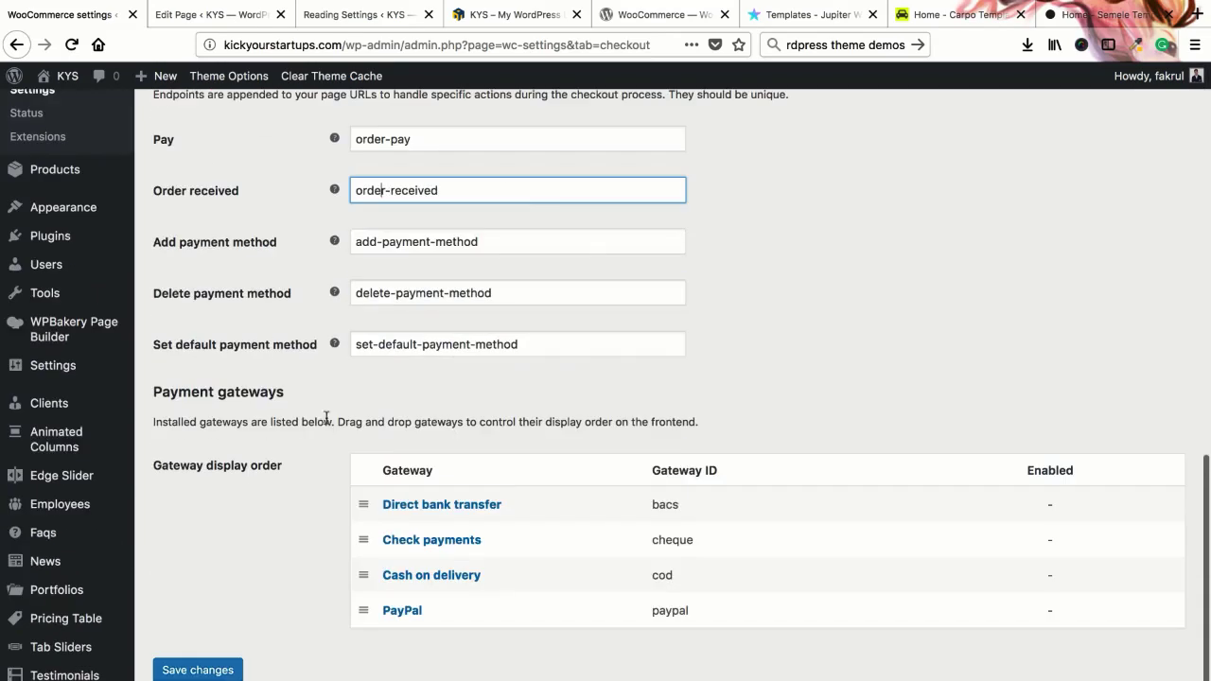
{"action": "scroll", "coordinate": [343, 487], "scroll_direction": "up", "scroll_amount": 10}
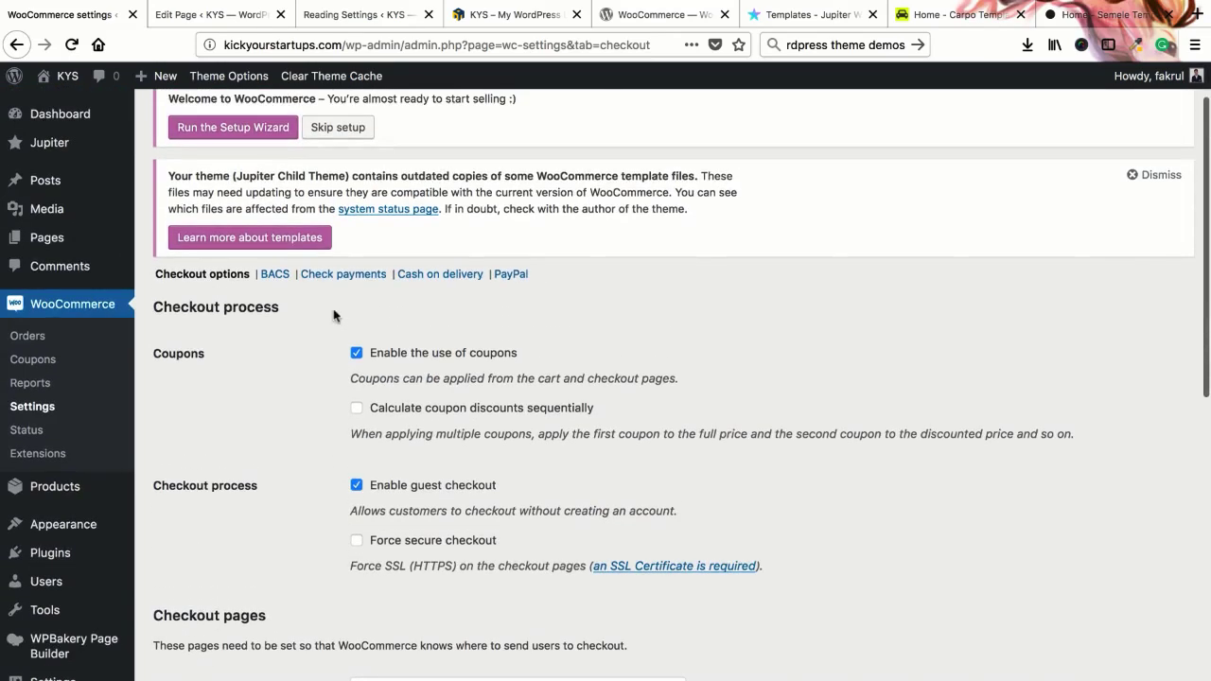
Step: Open the cash on delivery settings and examine the description and instructions fields
{"action": "left_click", "coordinate": [451, 277]}
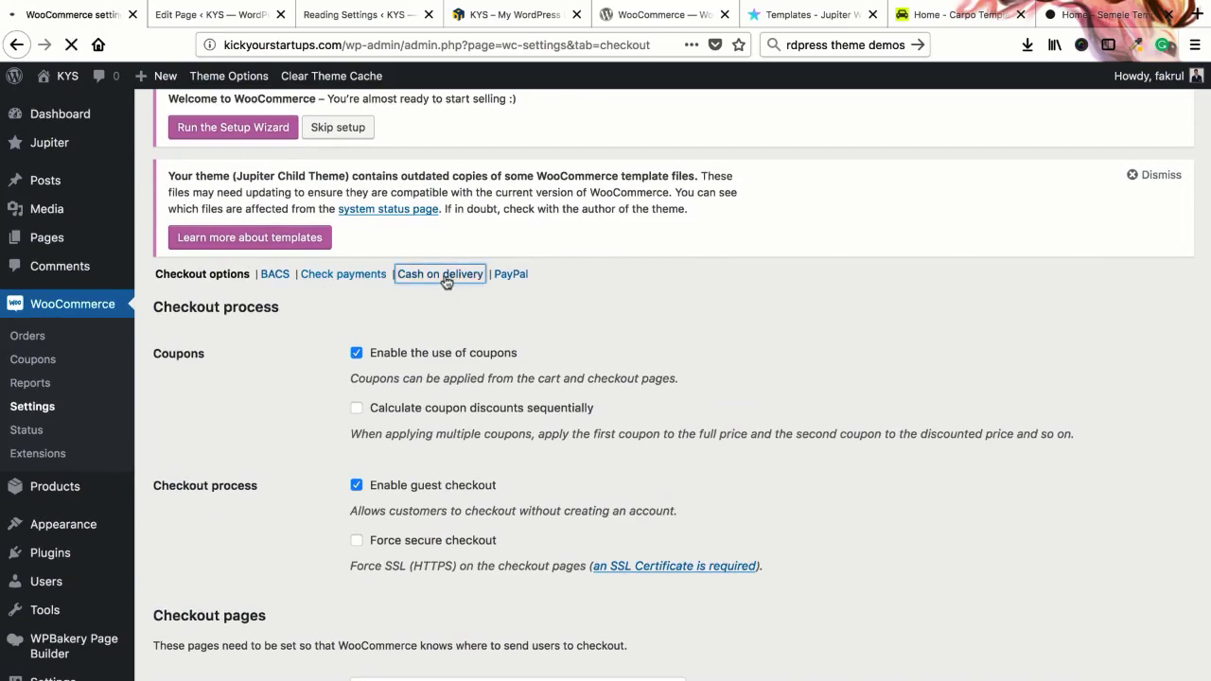
{"action": "scroll", "coordinate": [427, 431], "scroll_direction": "down", "scroll_amount": 5}
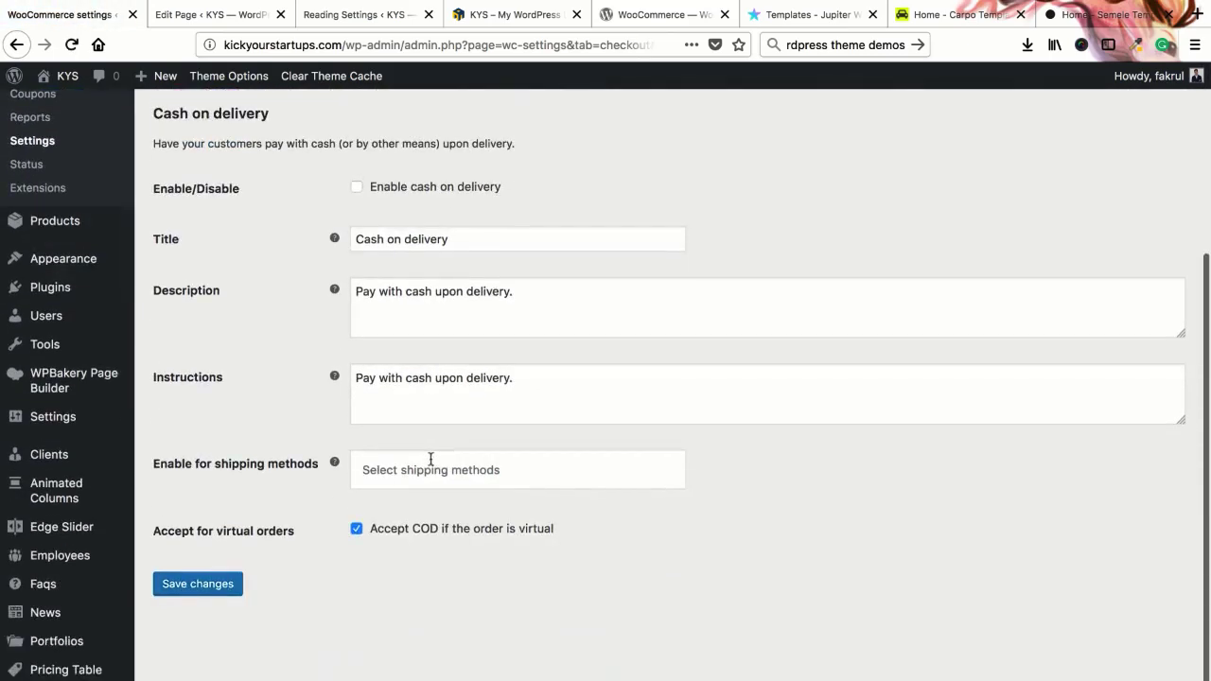
{"action": "scroll", "coordinate": [430, 459], "scroll_direction": "up", "scroll_amount": 3}
{"action": "left_click", "coordinate": [519, 408]}
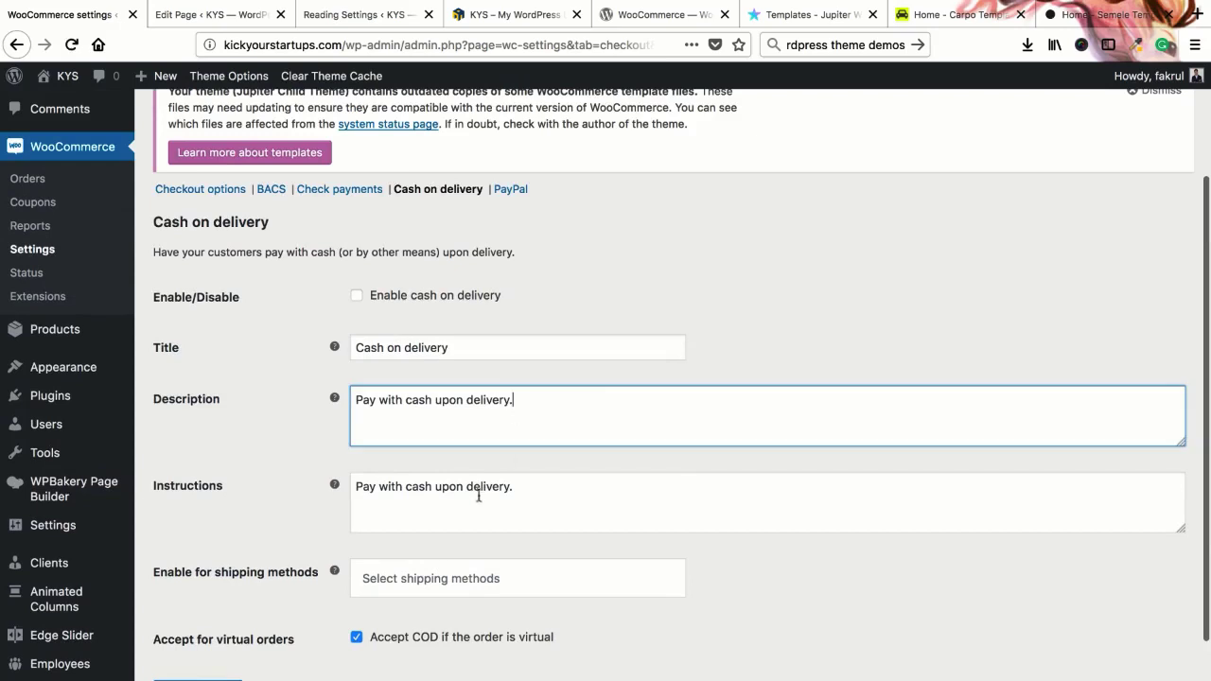
{"action": "left_click", "coordinate": [525, 484]}
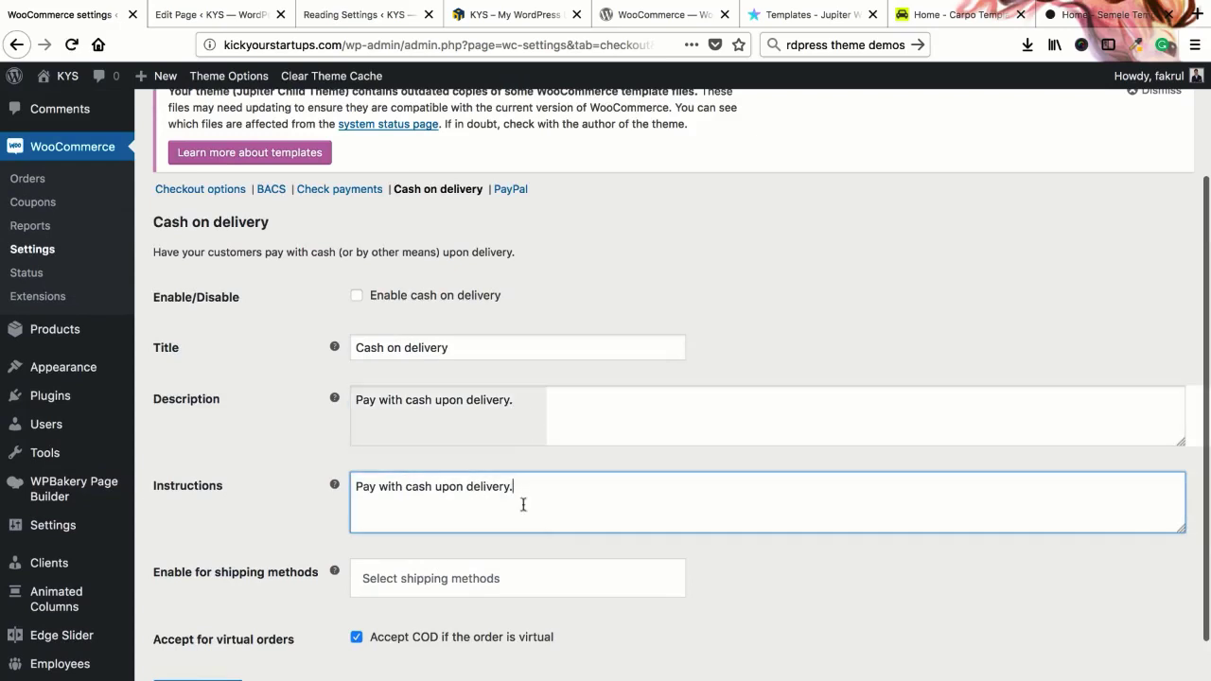
Step: Open the PayPal payment settings and examine the options from enabling PayPal Standard to the API credentials
{"action": "scroll", "coordinate": [533, 416], "scroll_direction": "up", "scroll_amount": 2}
{"action": "left_click", "coordinate": [510, 284]}
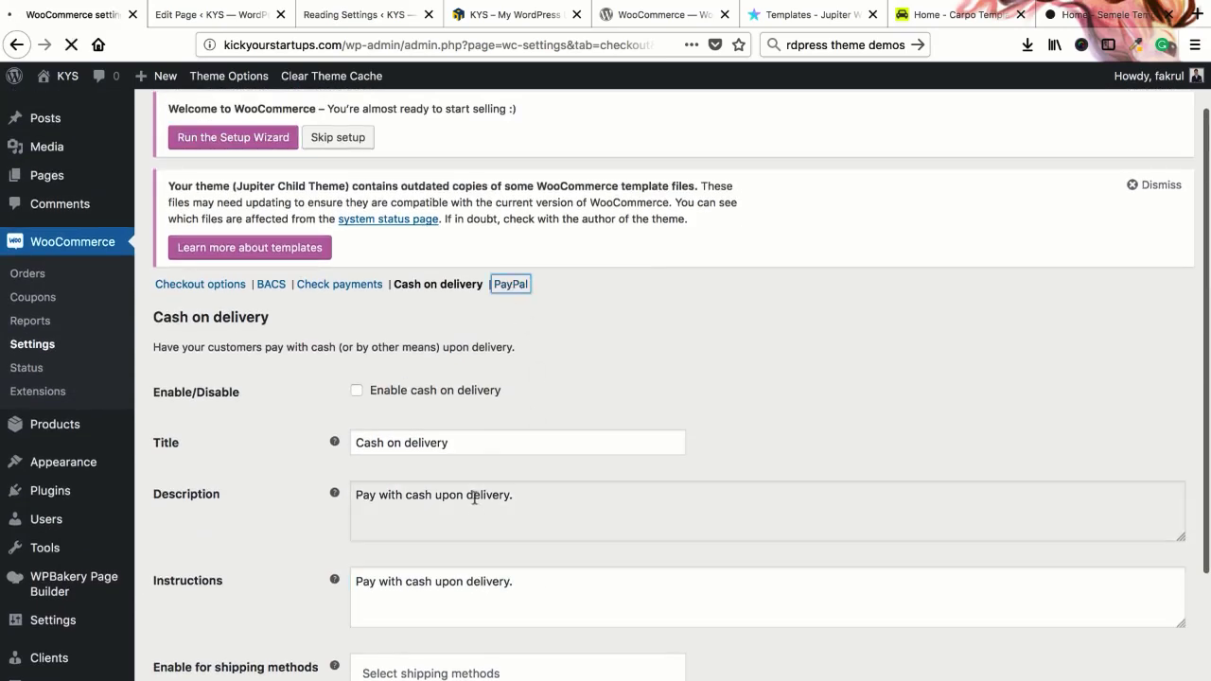
{"action": "scroll", "coordinate": [416, 432], "scroll_direction": "down", "scroll_amount": 10}
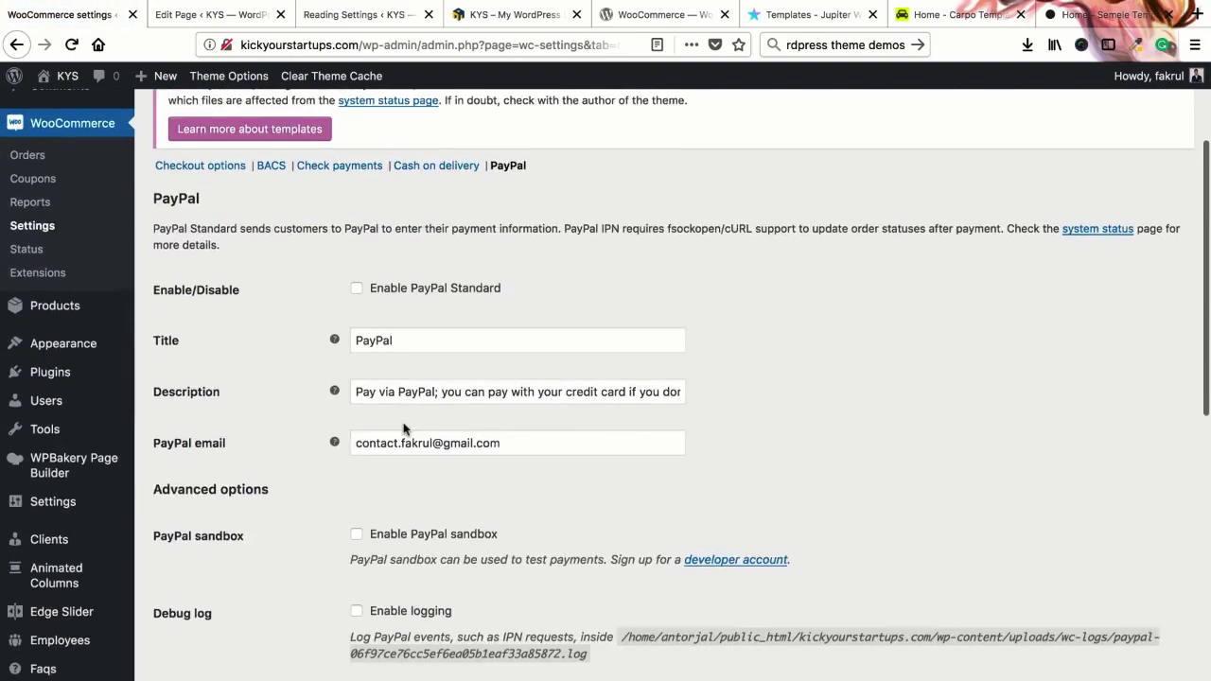
{"action": "scroll", "coordinate": [414, 430], "scroll_direction": "down", "scroll_amount": 5}
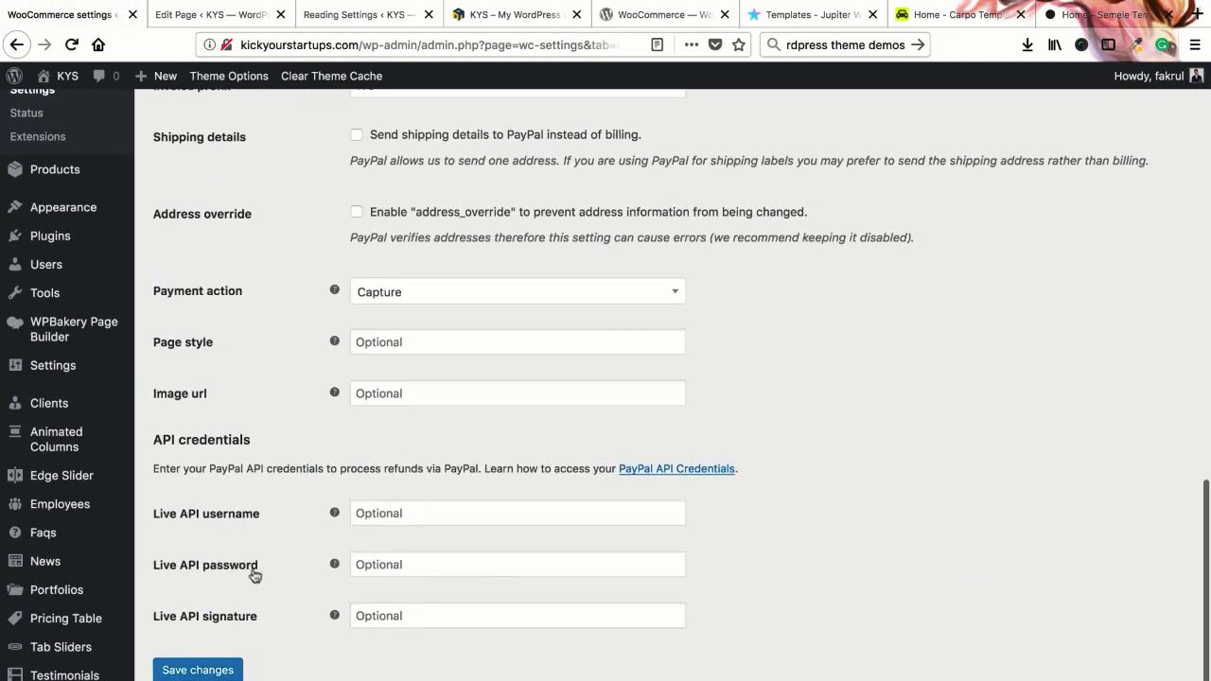
{"action": "left_click", "coordinate": [408, 616]}
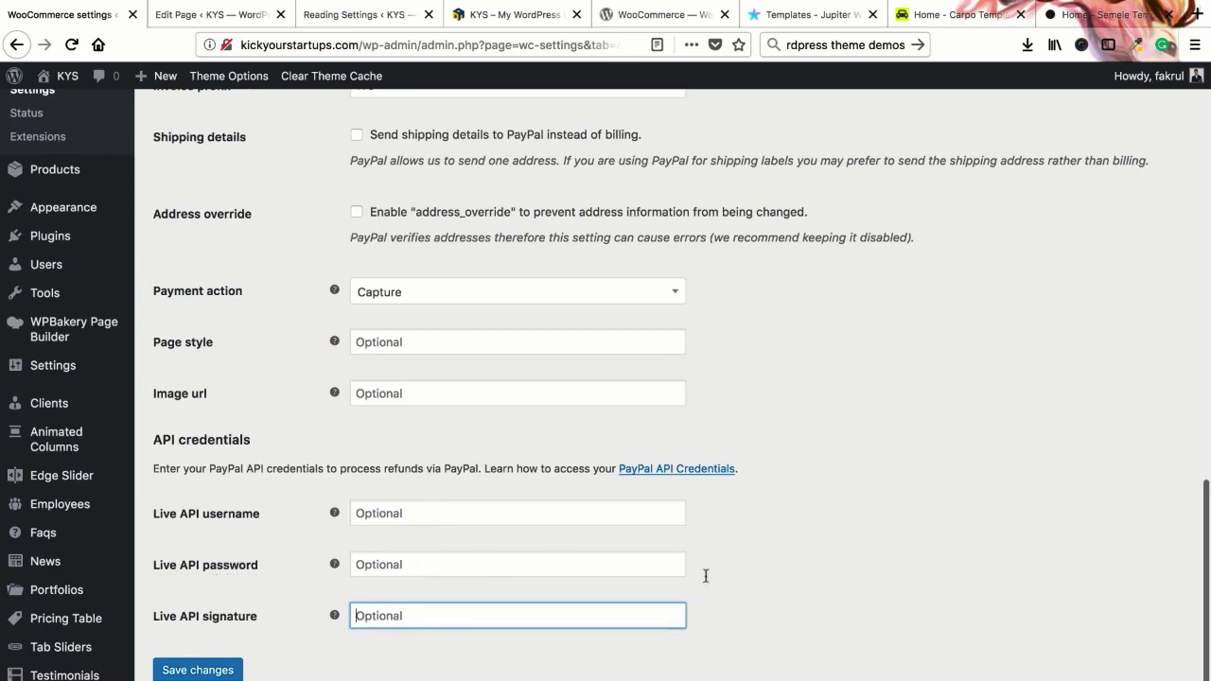
{"action": "scroll", "coordinate": [369, 421], "scroll_direction": "up", "scroll_amount": 8}
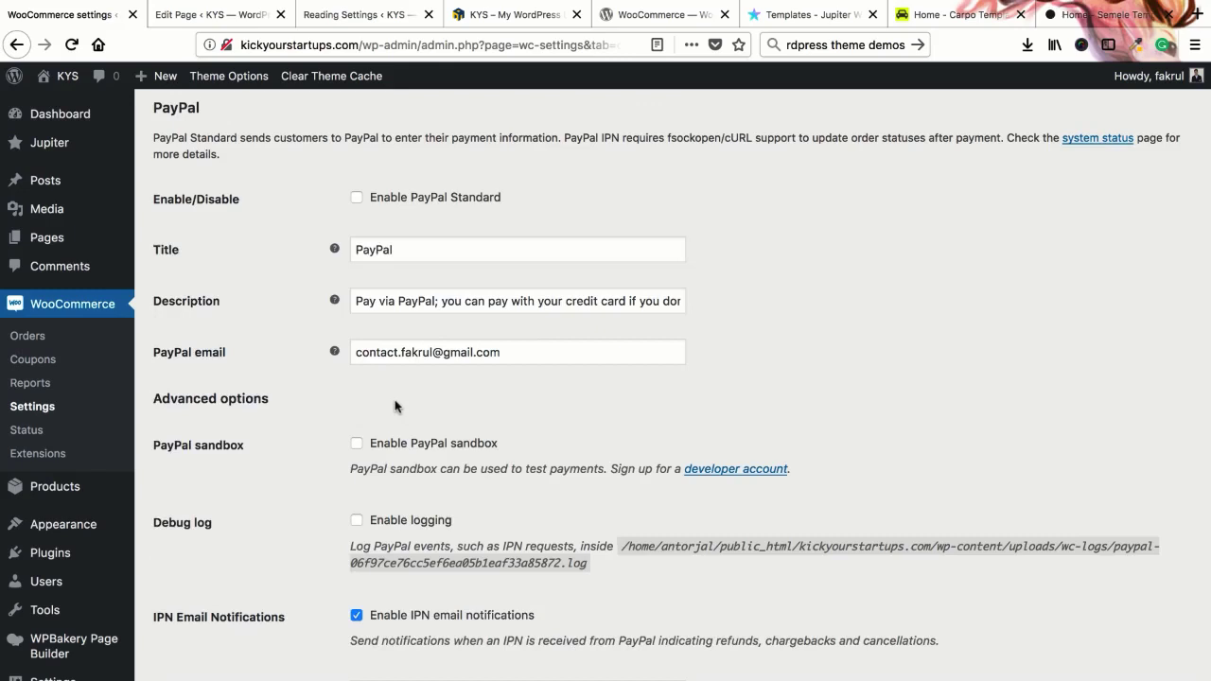
{"action": "scroll", "coordinate": [395, 407], "scroll_direction": "up", "scroll_amount": 2}
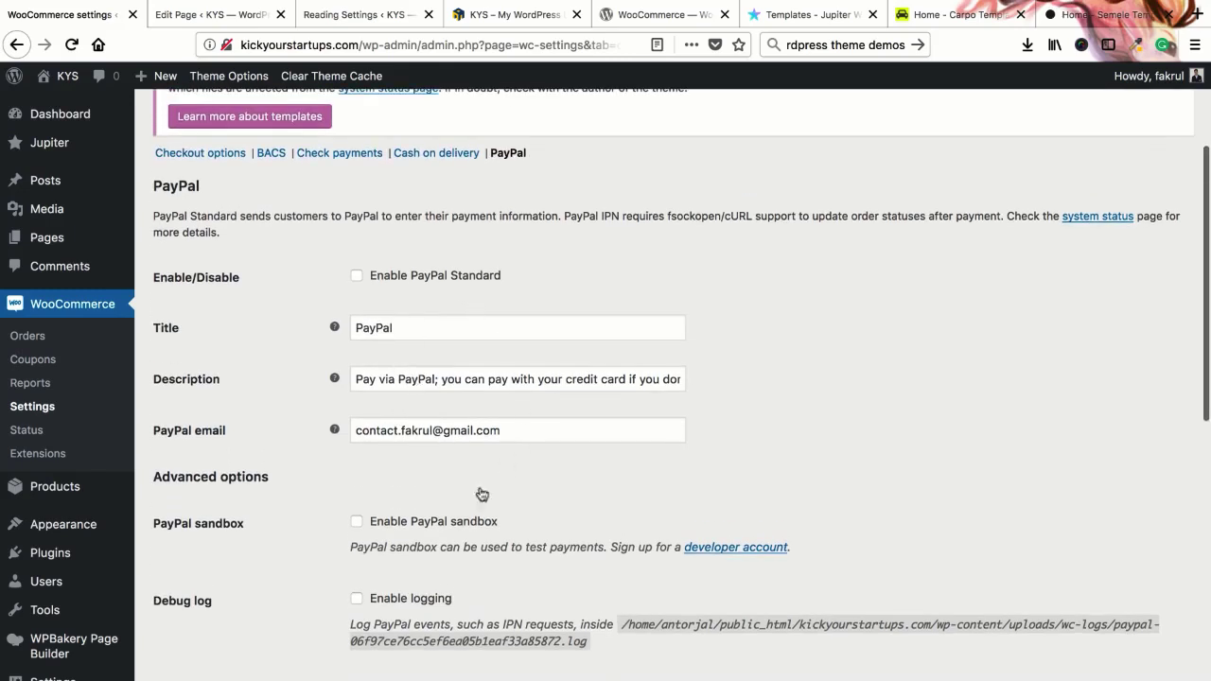
{"action": "scroll", "coordinate": [357, 388], "scroll_direction": "up", "scroll_amount": 5}
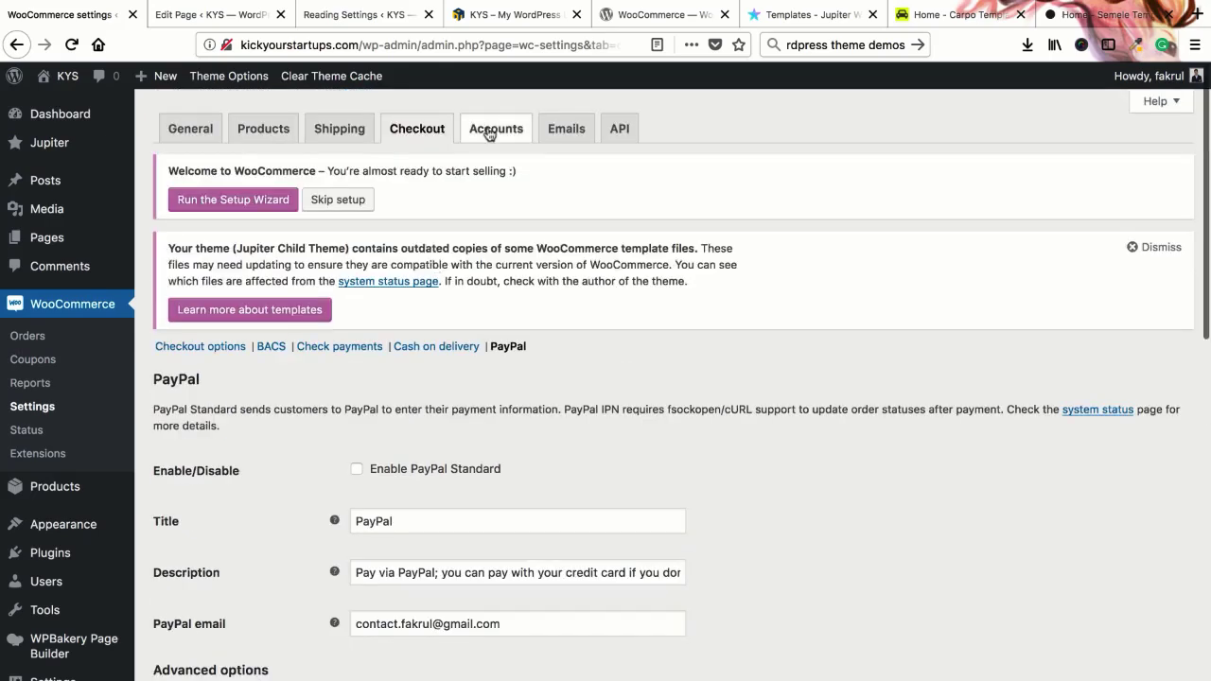
Step: Open the account settings and check which pages can be assigned as the My account page without selecting one
{"action": "left_click", "coordinate": [492, 129]}
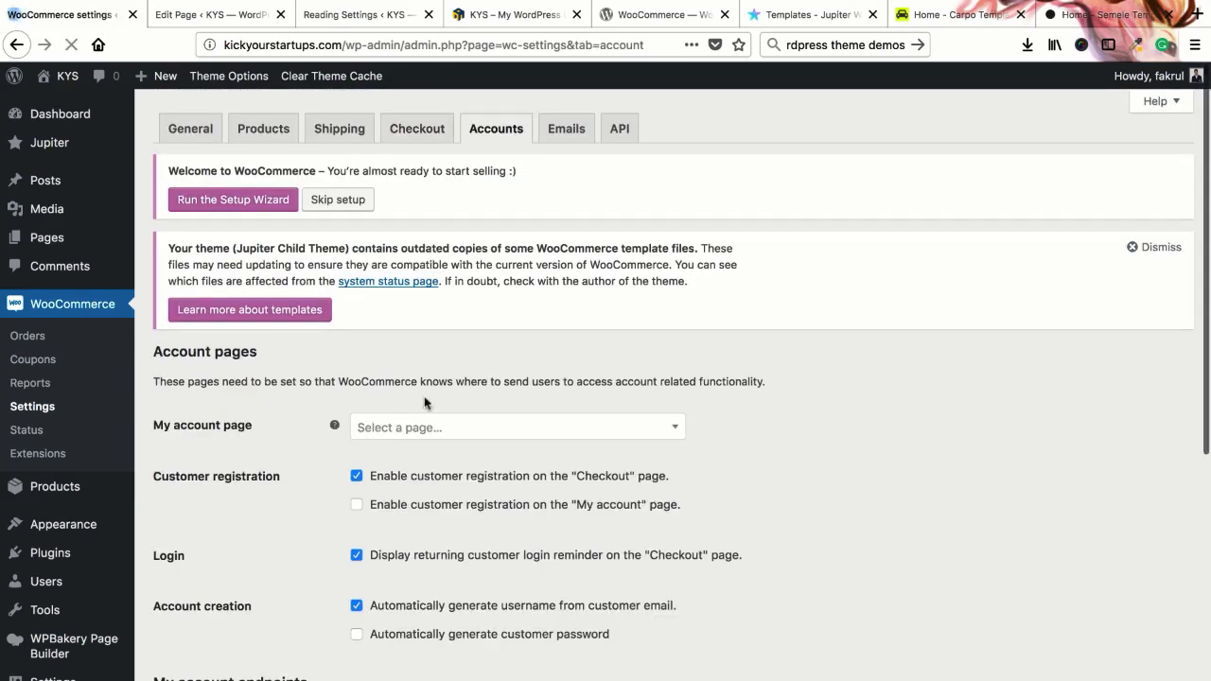
{"action": "scroll", "coordinate": [242, 416], "scroll_direction": "down", "scroll_amount": 2}
{"action": "left_click", "coordinate": [360, 335]}
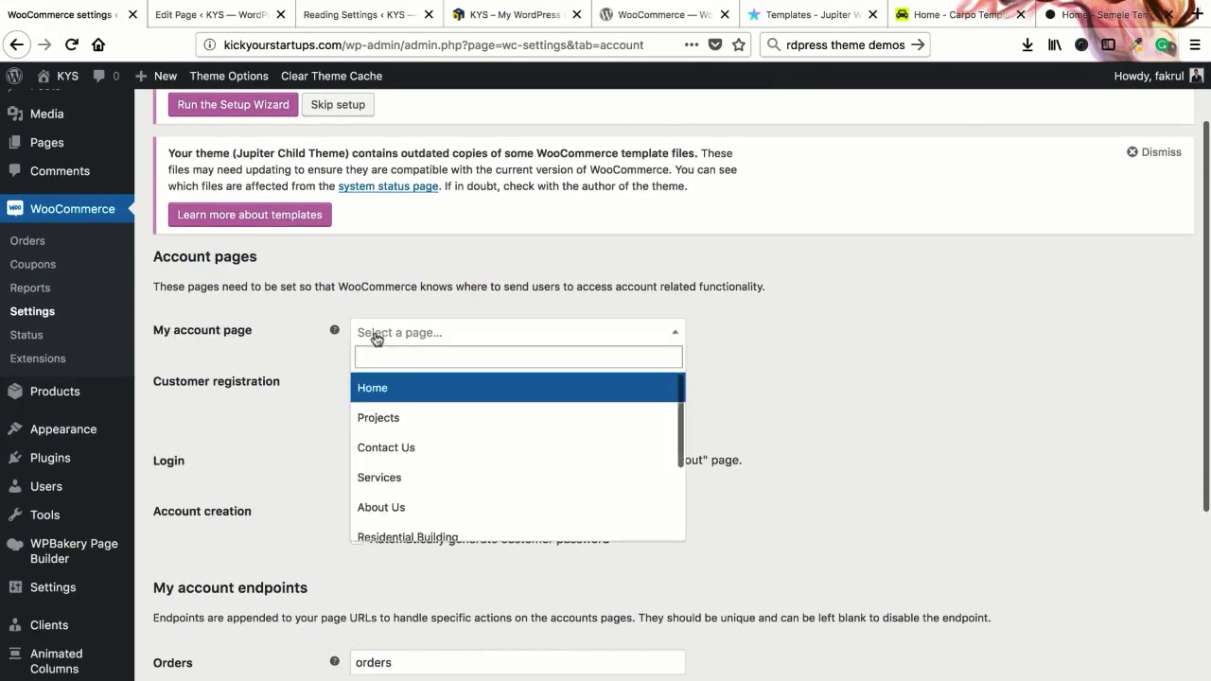
{"action": "left_click", "coordinate": [383, 337]}
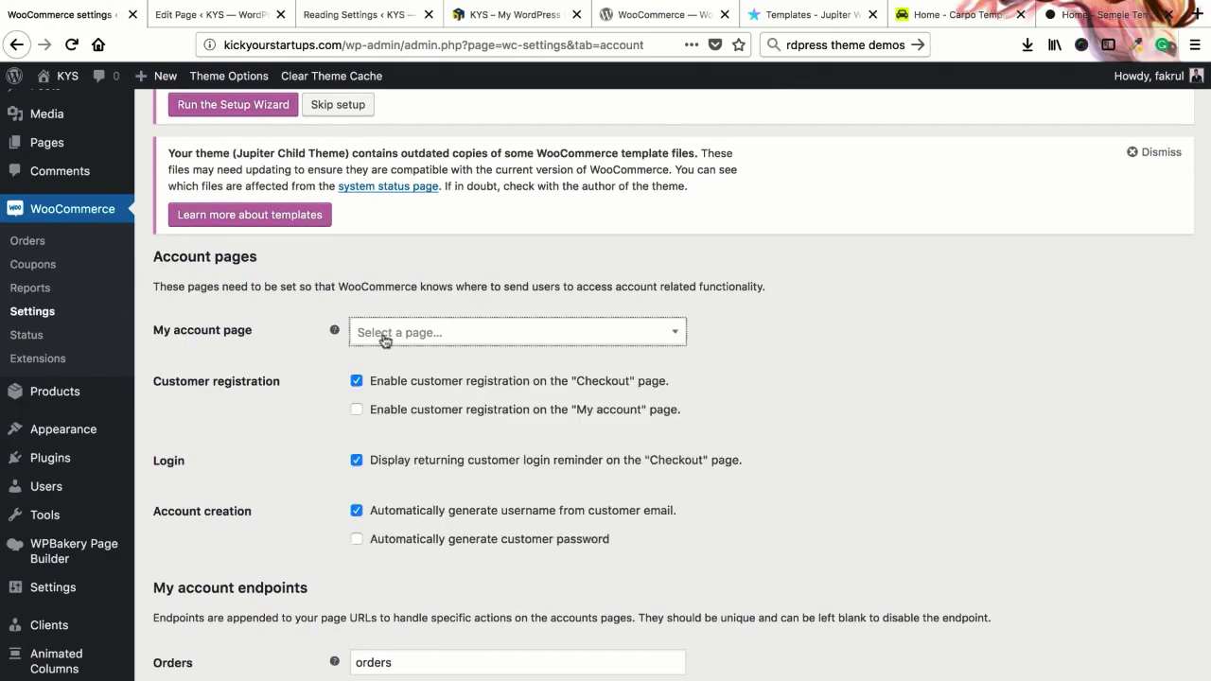
{"action": "left_click", "coordinate": [289, 348]}
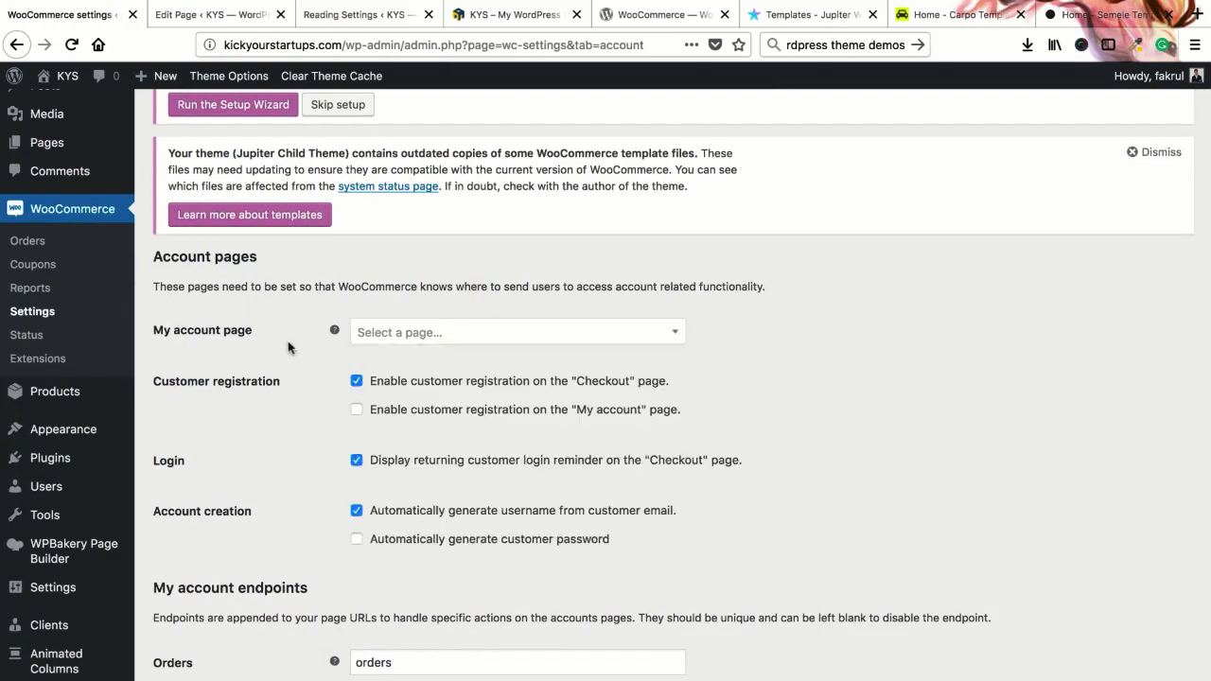
{"action": "left_click", "coordinate": [405, 338]}
{"action": "left_click", "coordinate": [84, 235]}
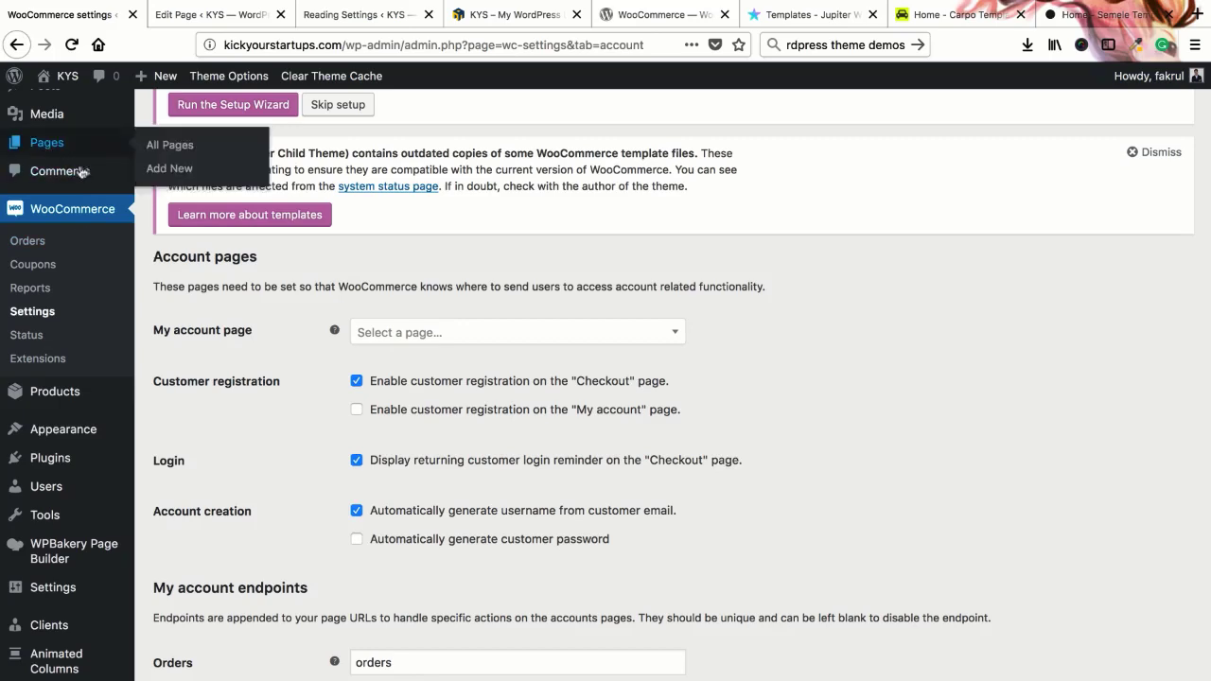
{"action": "left_click", "coordinate": [385, 337]}
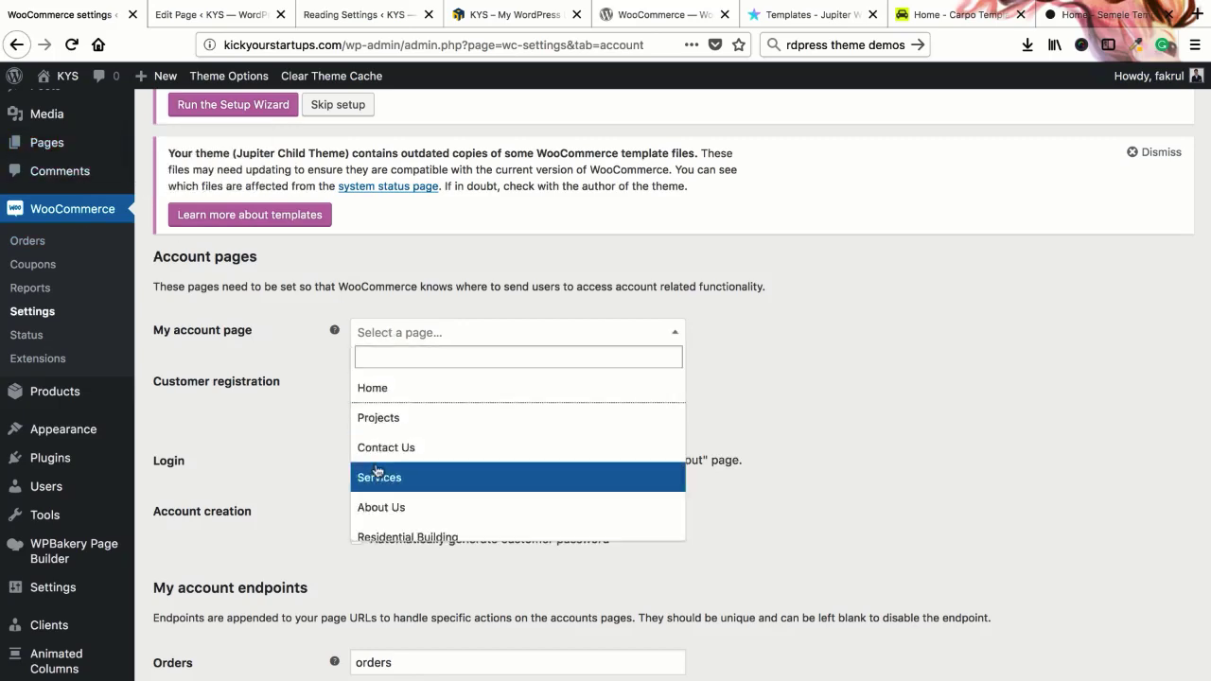
{"action": "left_click", "coordinate": [299, 463]}
Step: Examine the customer registration, login reminder and account creation options in the account settings
{"action": "scroll", "coordinate": [299, 405], "scroll_direction": "down", "scroll_amount": 1}
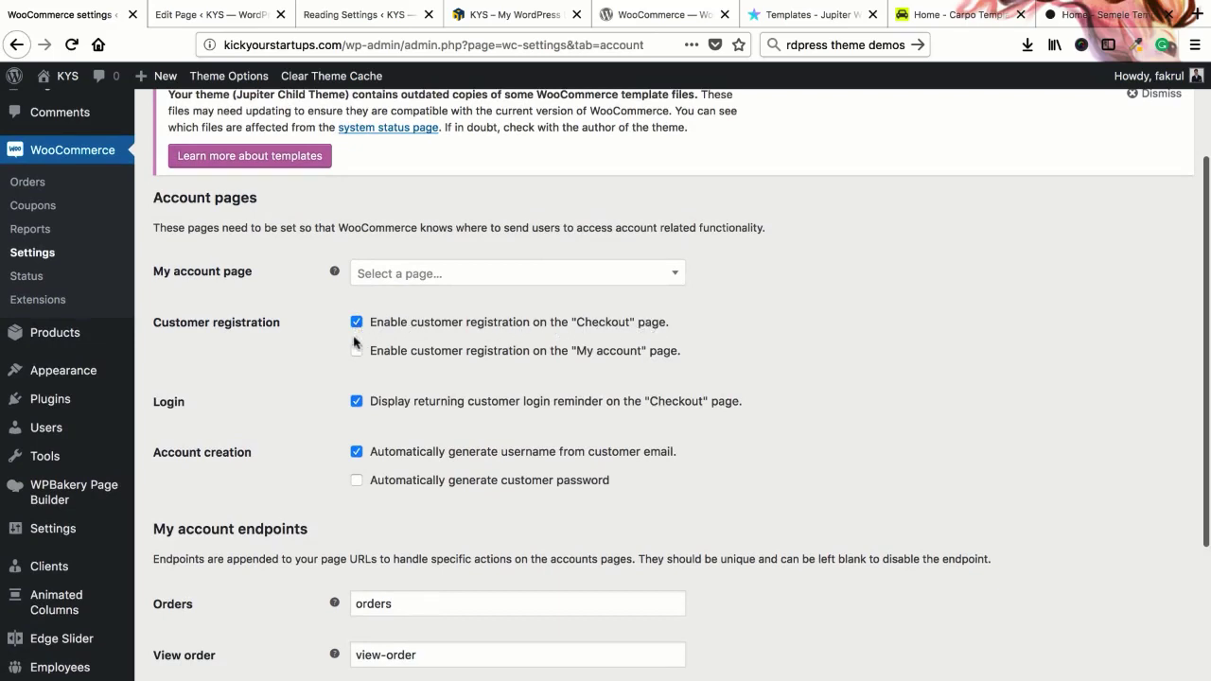
{"action": "scroll", "coordinate": [253, 324], "scroll_direction": "down", "scroll_amount": 3}
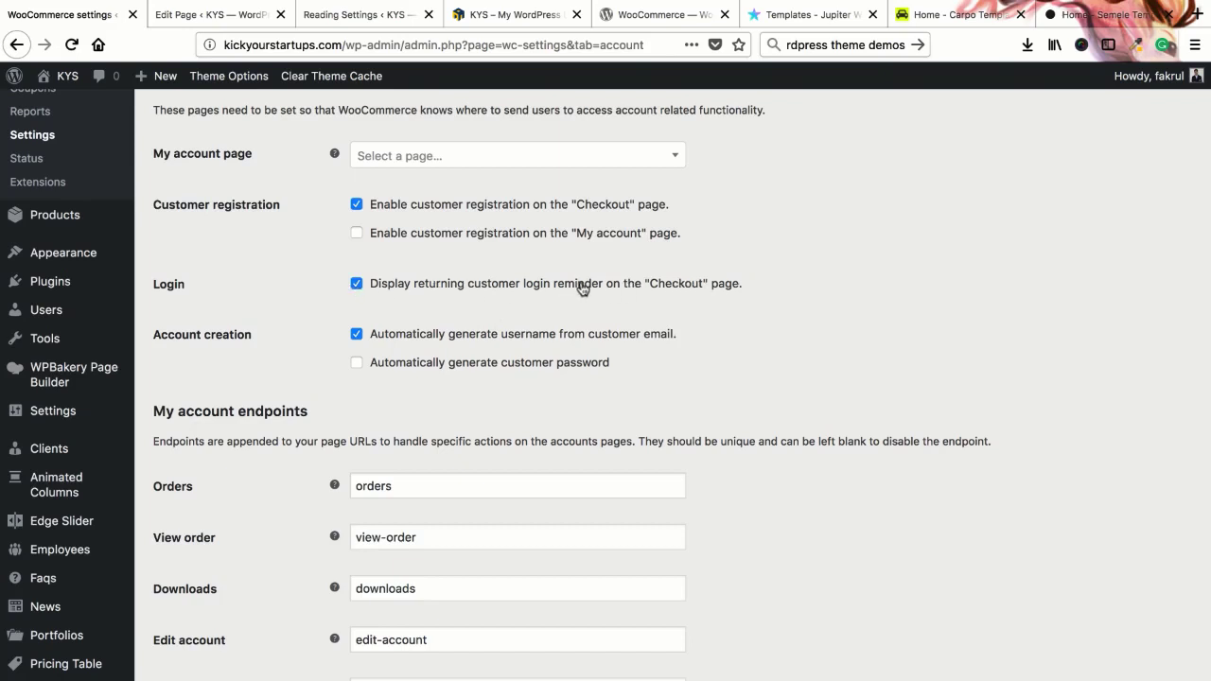
{"action": "scroll", "coordinate": [308, 318], "scroll_direction": "down", "scroll_amount": 2}
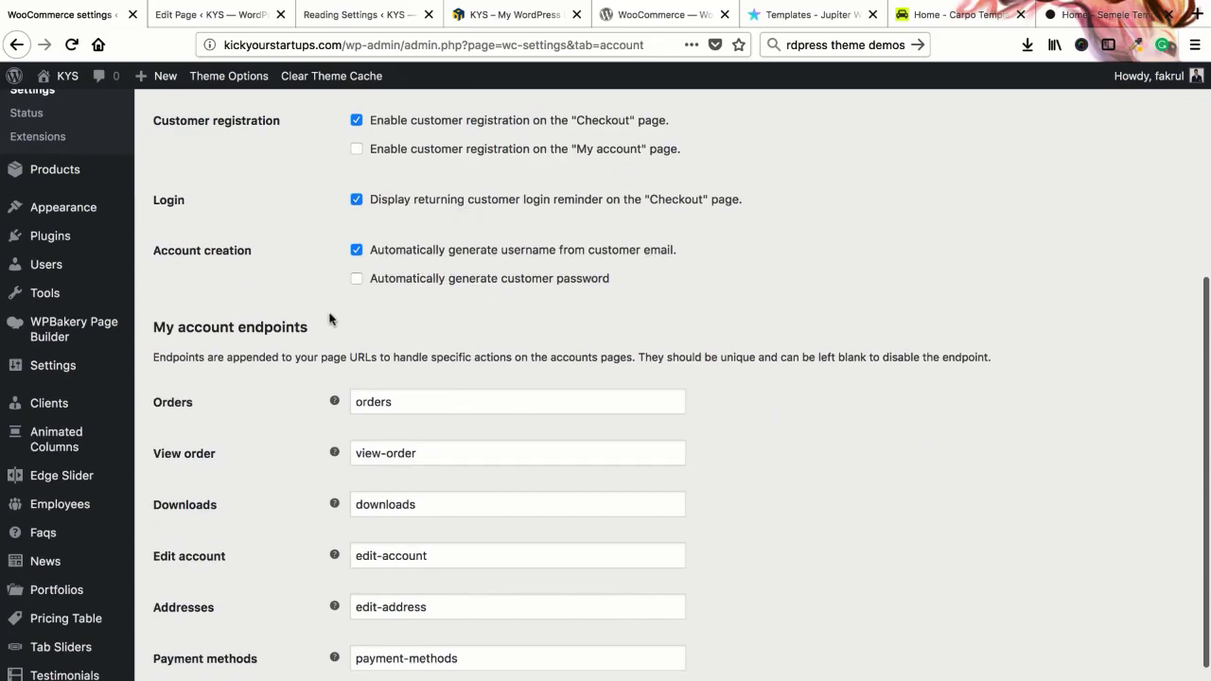
{"action": "scroll", "coordinate": [326, 319], "scroll_direction": "up", "scroll_amount": 4}
{"action": "scroll", "coordinate": [324, 316], "scroll_direction": "down", "scroll_amount": 2}
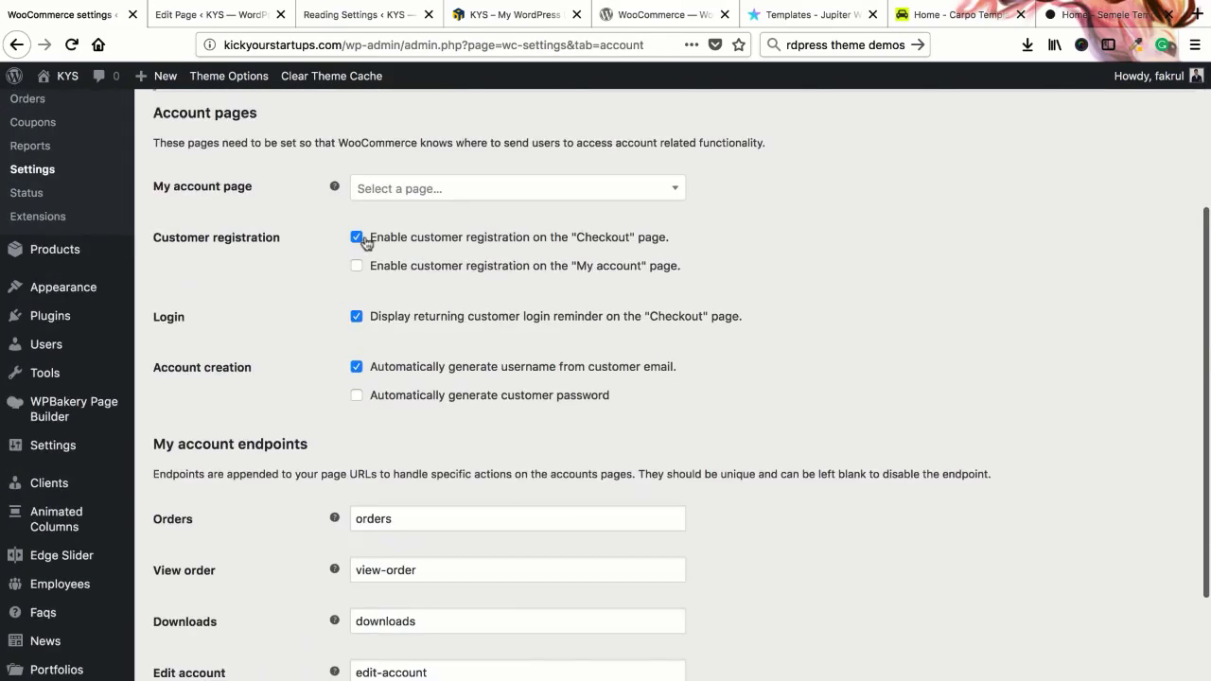
{"action": "scroll", "coordinate": [336, 348], "scroll_direction": "down", "scroll_amount": 1}
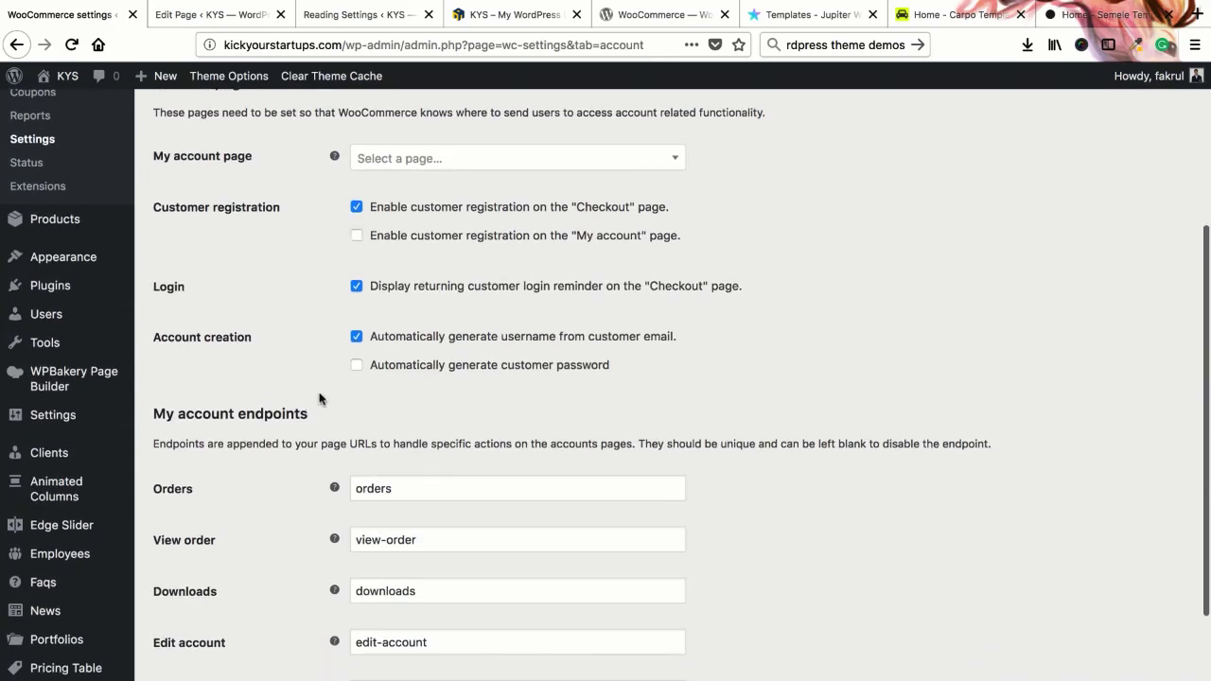
Step: Examine the My account endpoints, including orders and view-order, and locate the site's permalink settings without opening them
{"action": "scroll", "coordinate": [320, 398], "scroll_direction": "down", "scroll_amount": 5}
{"action": "scroll", "coordinate": [283, 319], "scroll_direction": "down", "scroll_amount": 1}
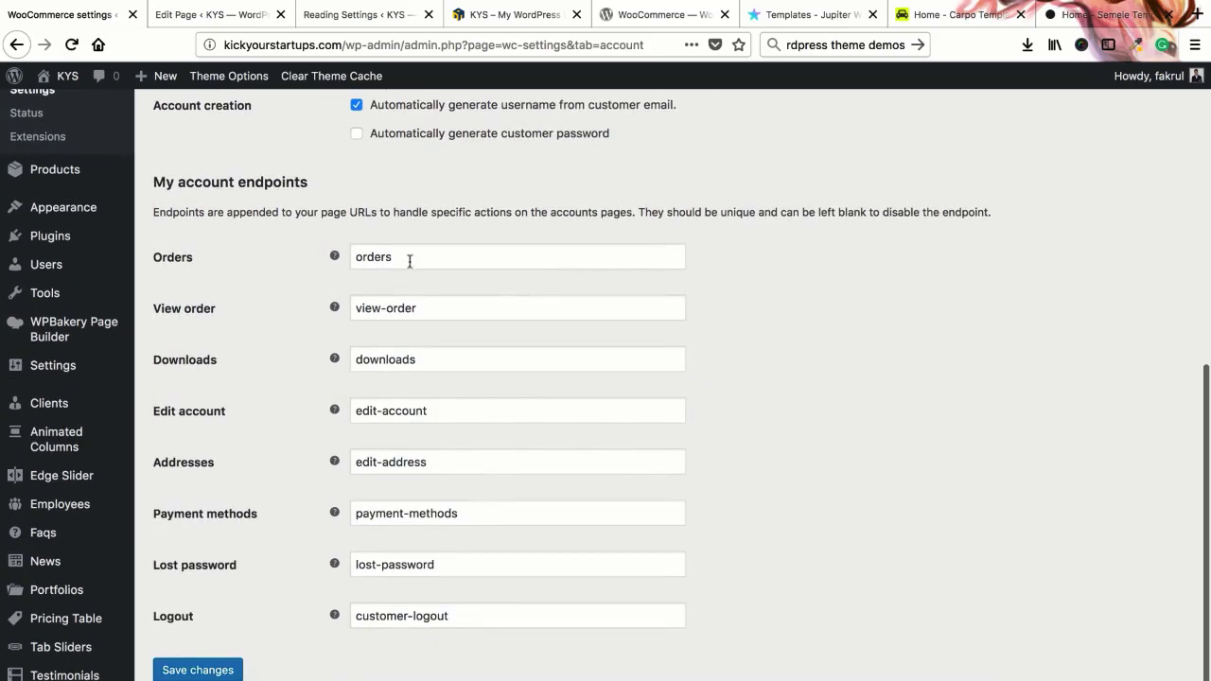
{"action": "left_click", "coordinate": [409, 261]}
{"action": "left_click", "coordinate": [420, 309]}
{"action": "scroll", "coordinate": [416, 308], "scroll_direction": "up", "scroll_amount": 4}
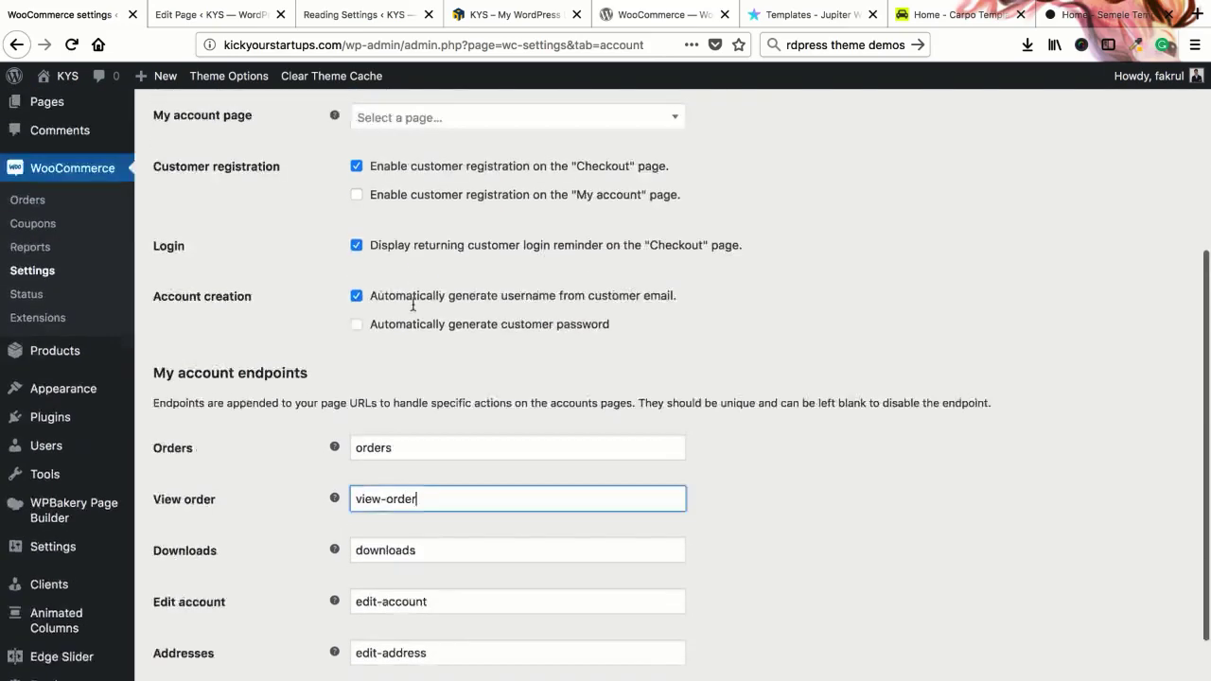
{"action": "scroll", "coordinate": [412, 304], "scroll_direction": "down", "scroll_amount": 3}
{"action": "double_click", "coordinate": [370, 309]}
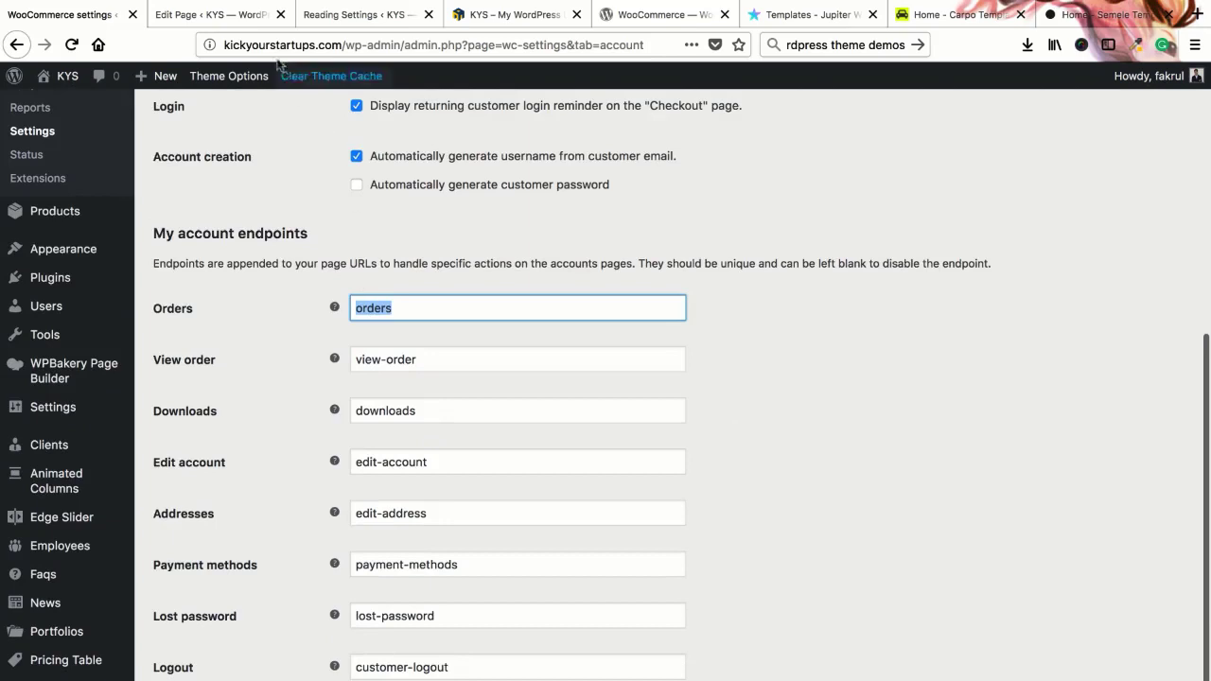
{"action": "scroll", "coordinate": [193, 359], "scroll_direction": "down", "scroll_amount": 1}
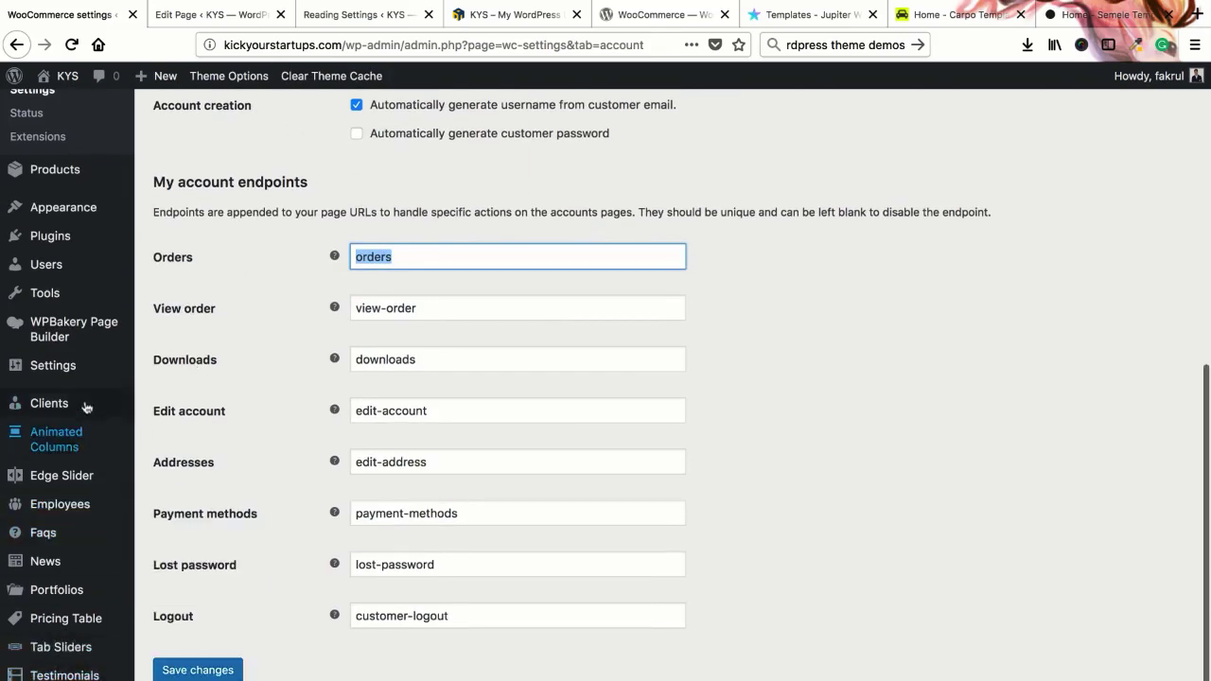
{"action": "mouse_move", "coordinate": [86, 370]}
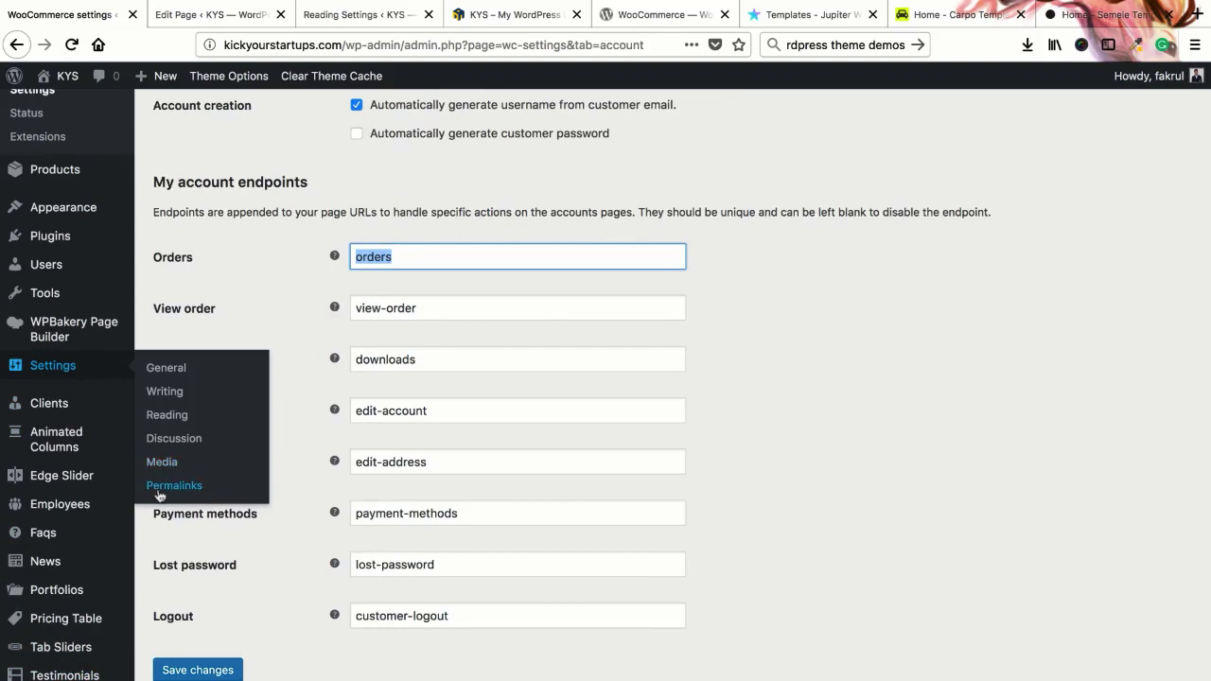
{"action": "key", "text": "Right"}
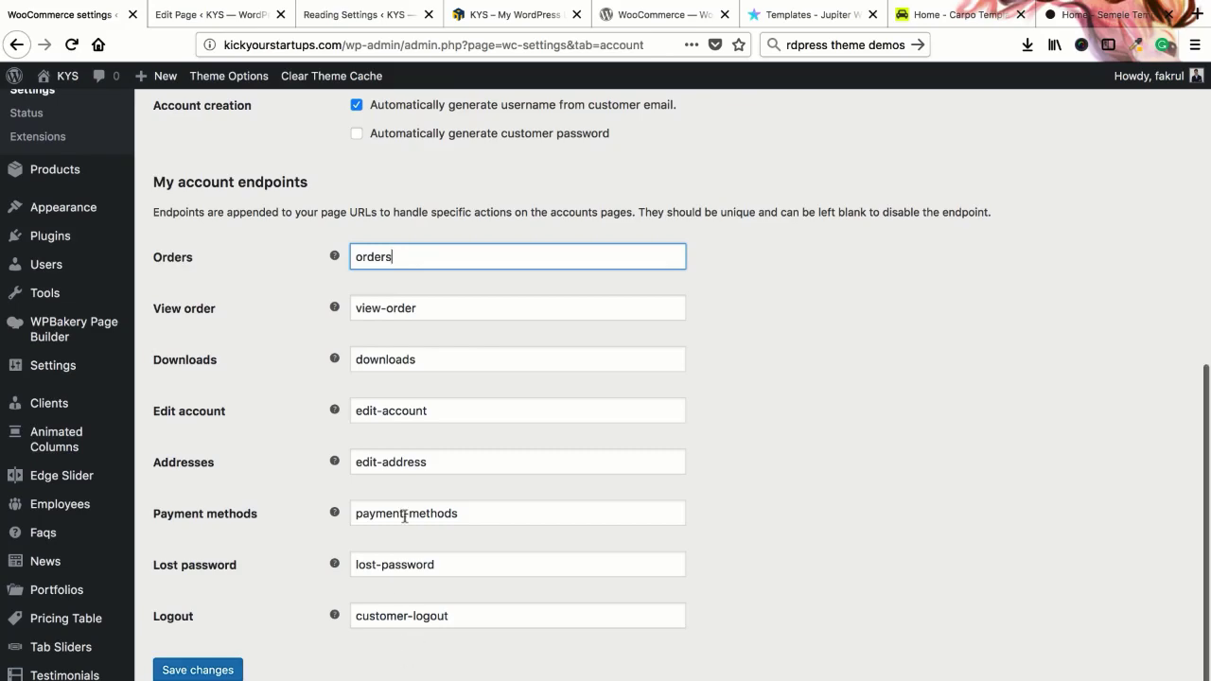
Step: Open the WooCommerce email settings and examine the list of email notifications
{"action": "scroll", "coordinate": [407, 511], "scroll_direction": "up", "scroll_amount": 10}
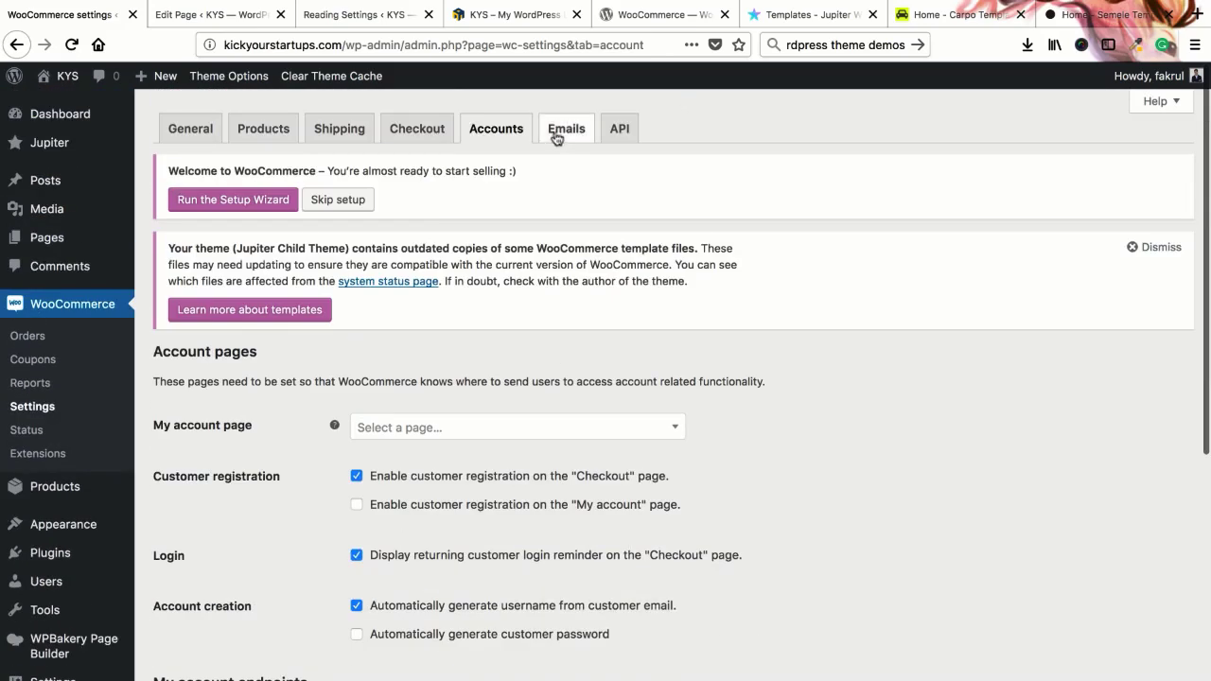
{"action": "left_click", "coordinate": [565, 130]}
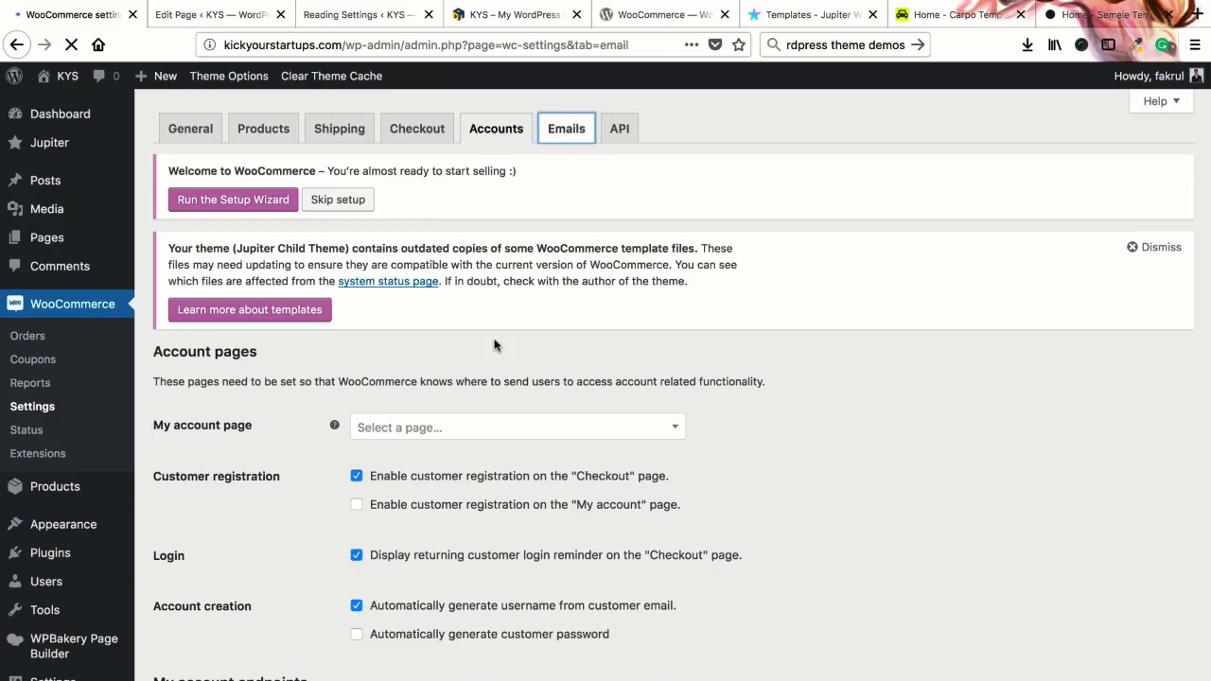
{"action": "scroll", "coordinate": [416, 392], "scroll_direction": "down", "scroll_amount": 3}
{"action": "scroll", "coordinate": [416, 393], "scroll_direction": "down", "scroll_amount": 2}
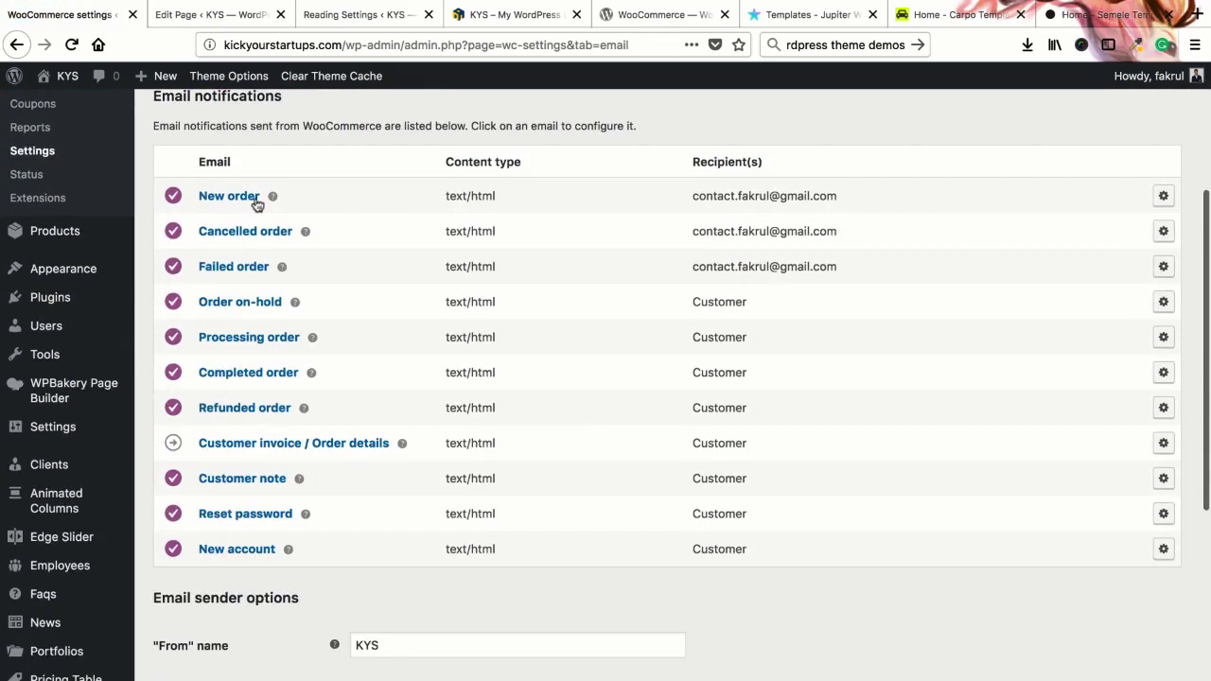
Step: Review the WooCommerce email notifications and which ones go to the store's recipient address or to customers
{"action": "scroll", "coordinate": [388, 406], "scroll_direction": "up", "scroll_amount": 2}
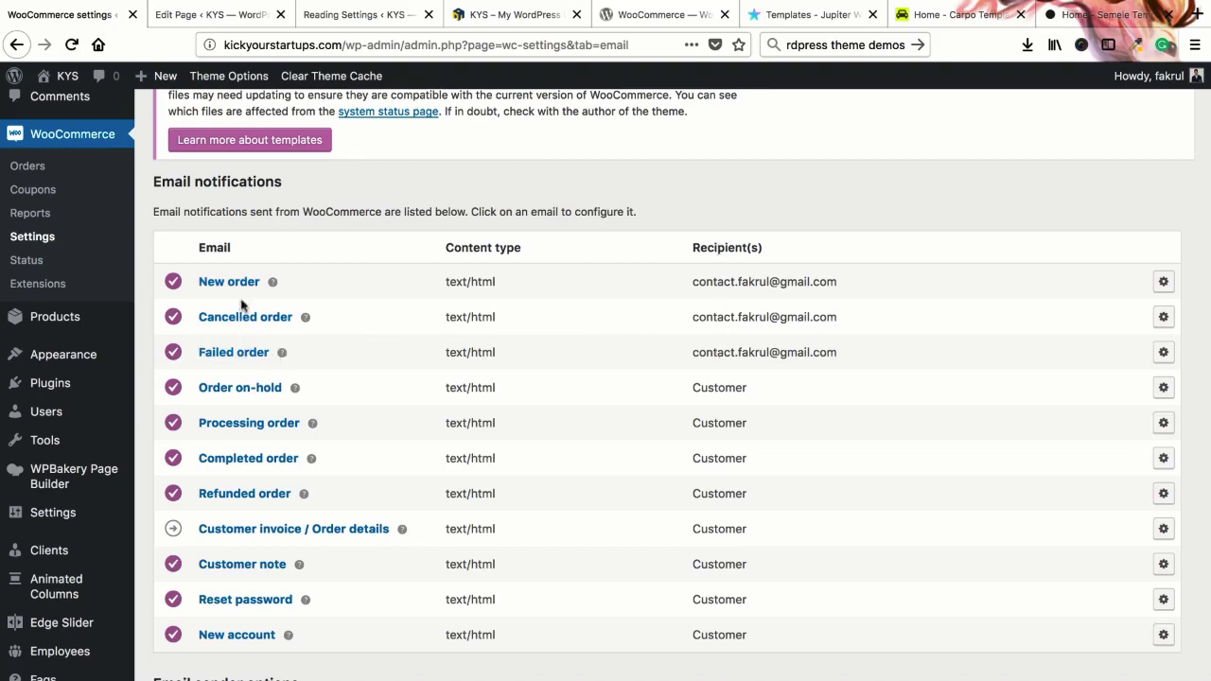
{"action": "left_click_drag", "start_coordinate": [782, 281], "coordinate": [781, 348]}
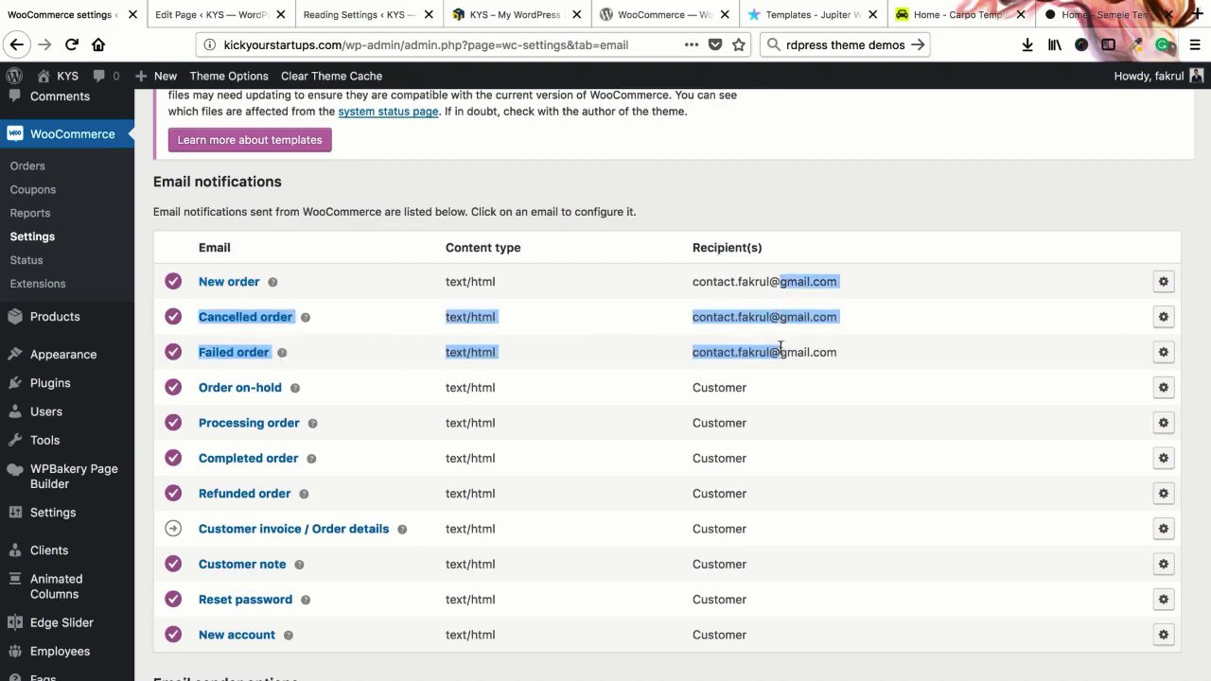
{"action": "left_click", "coordinate": [737, 349]}
{"action": "left_click_drag", "start_coordinate": [737, 277], "coordinate": [736, 357]}
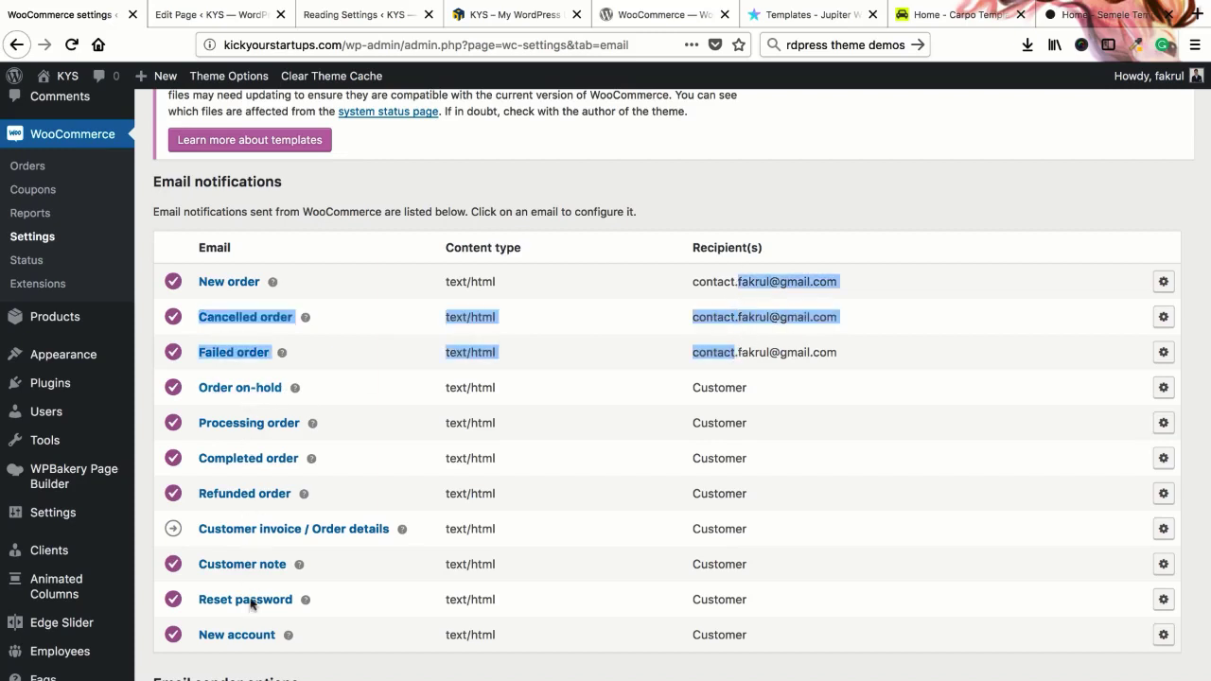
{"action": "left_click", "coordinate": [662, 658]}
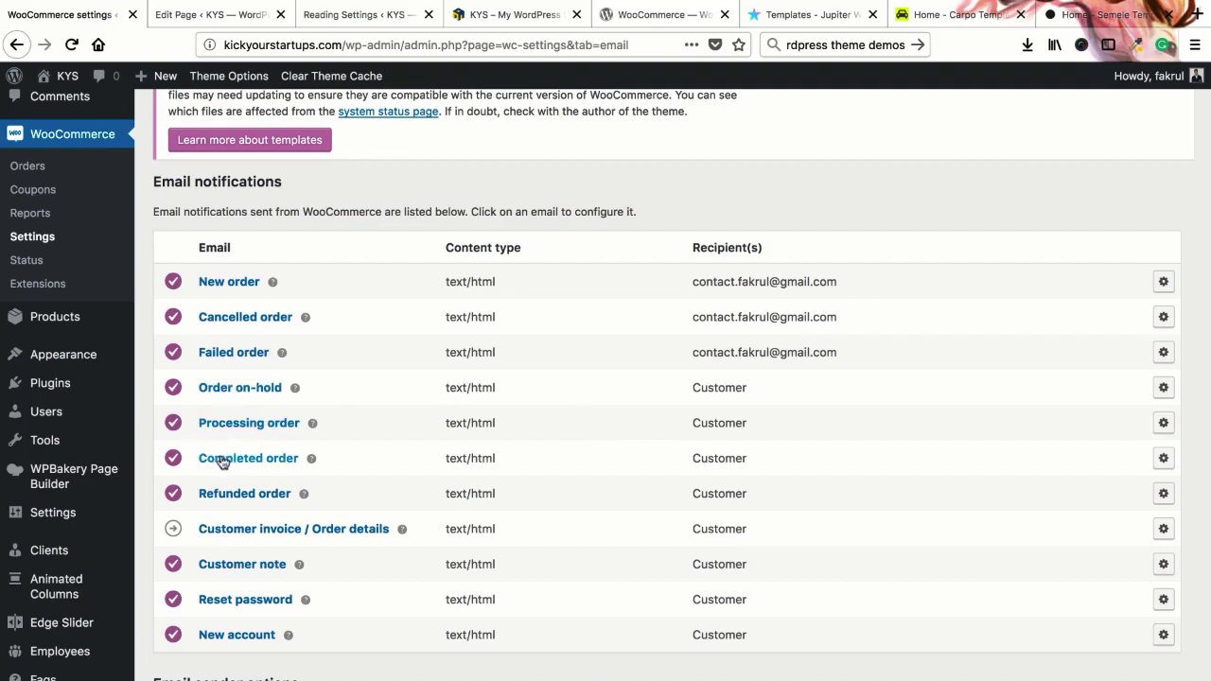
{"action": "mouse_move", "coordinate": [304, 459]}
Step: Open the WooCommerce API settings and look through the Keys/Apps section
{"action": "key", "text": "Tab"}
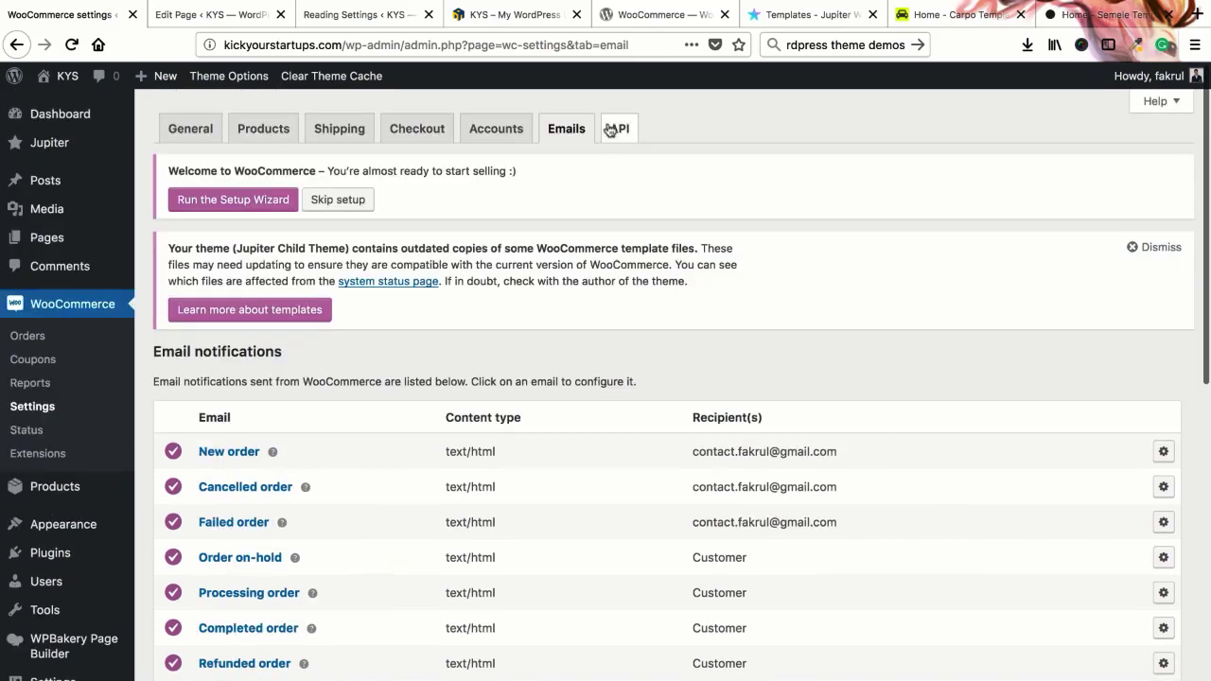
{"action": "key", "text": "Return"}
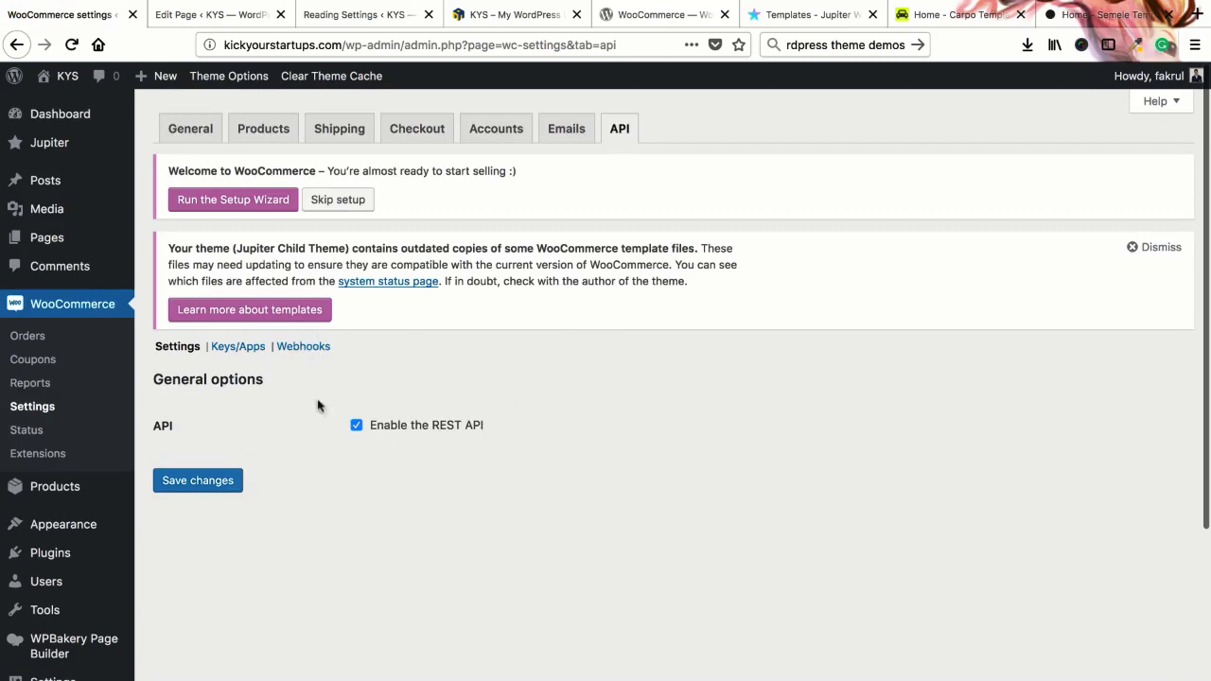
{"action": "left_click", "coordinate": [237, 348]}
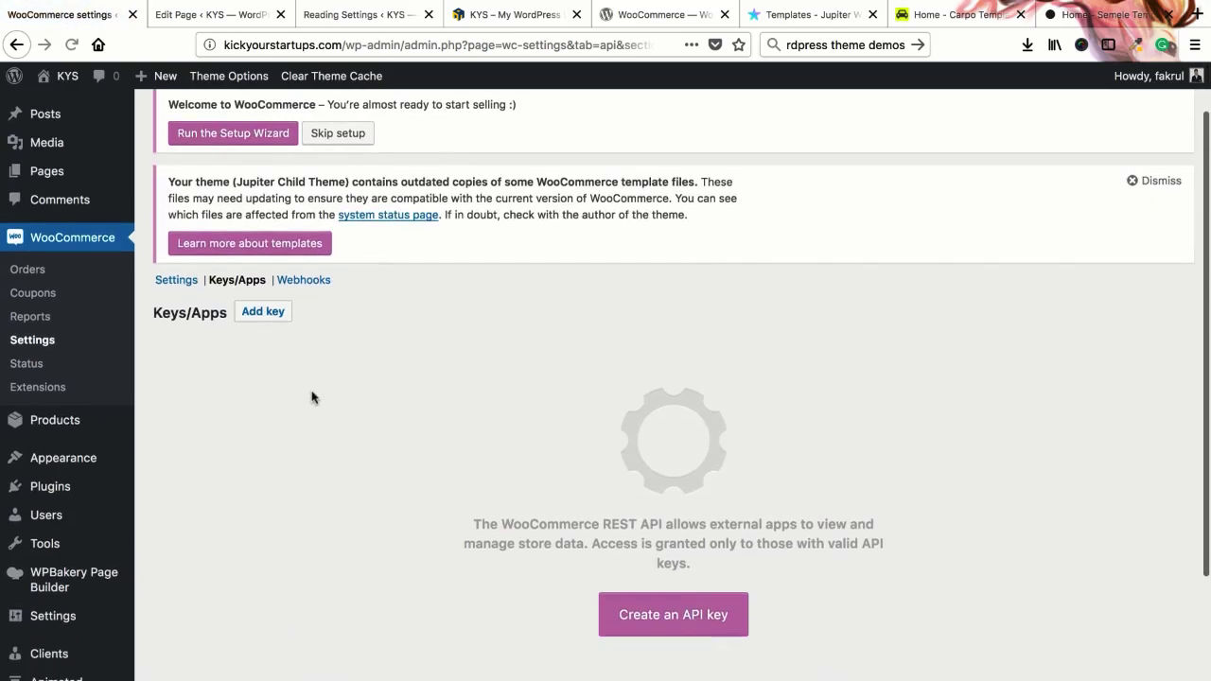
{"action": "scroll", "coordinate": [312, 397], "scroll_direction": "up", "scroll_amount": 2}
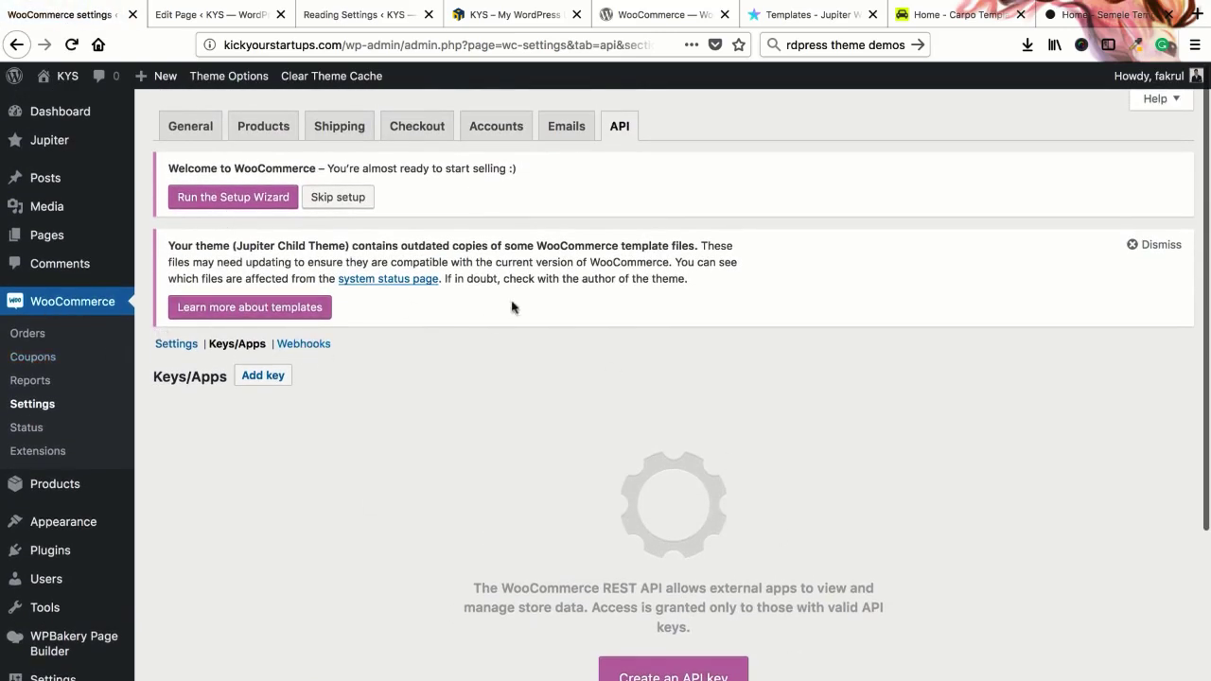
{"action": "scroll", "coordinate": [506, 340], "scroll_direction": "down", "scroll_amount": 5}
{"action": "scroll", "coordinate": [503, 380], "scroll_direction": "up", "scroll_amount": 5}
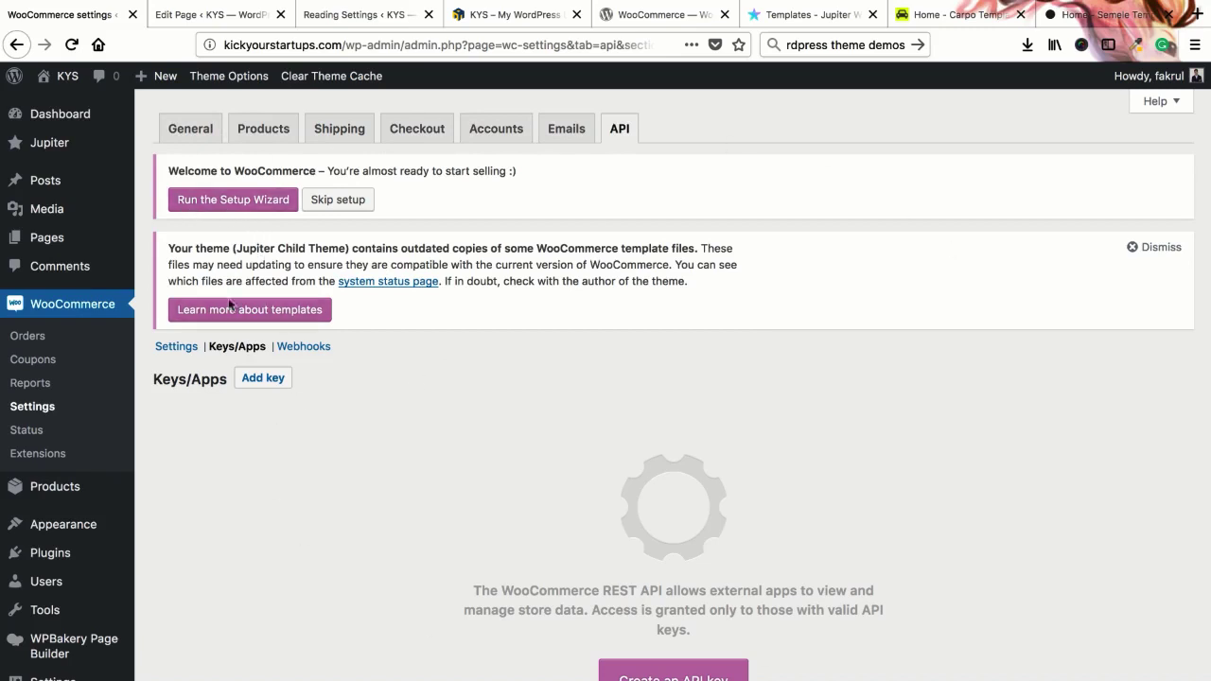
Step: Run the WooCommerce setup wizard and set the store's base location to Bangladesh — Dhaka
{"action": "left_click", "coordinate": [219, 204]}
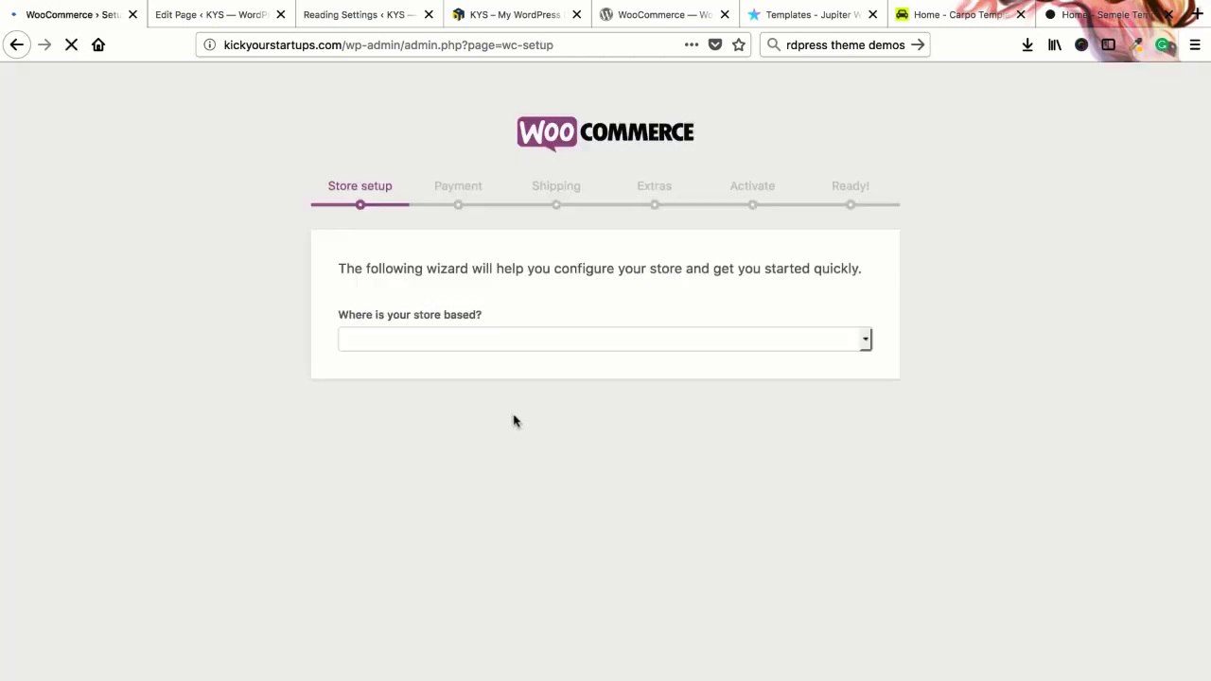
{"action": "scroll", "coordinate": [510, 605], "scroll_direction": "down", "scroll_amount": 3}
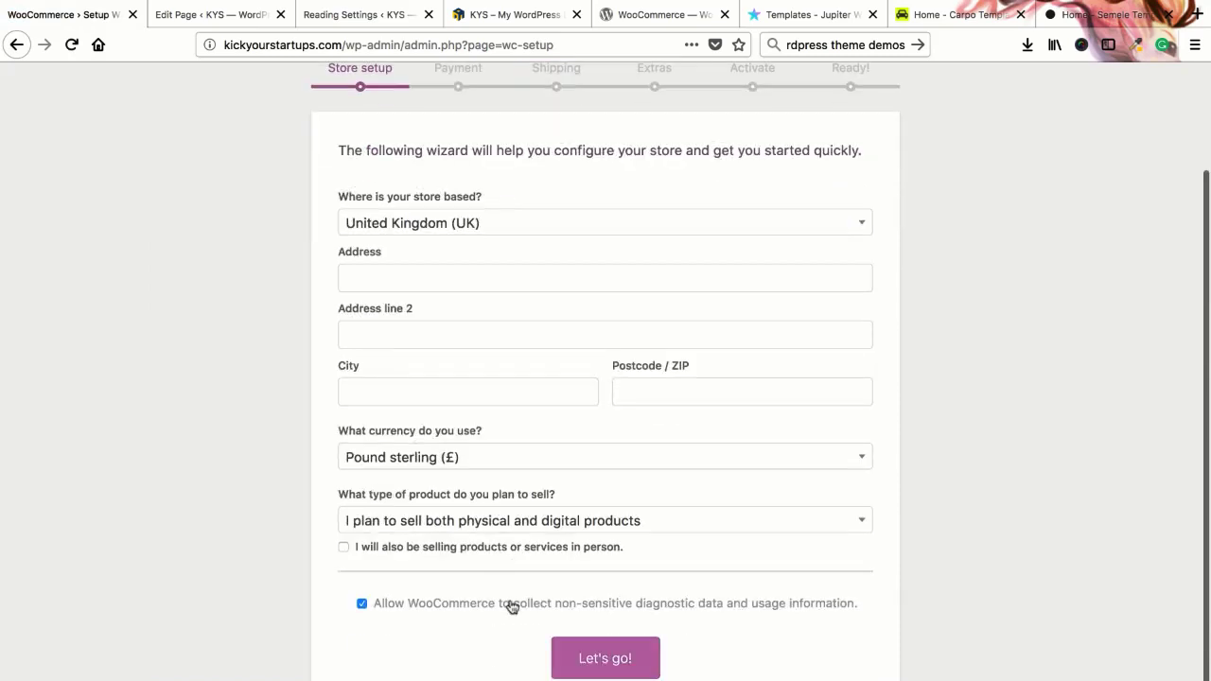
{"action": "scroll", "coordinate": [511, 603], "scroll_direction": "up", "scroll_amount": 3}
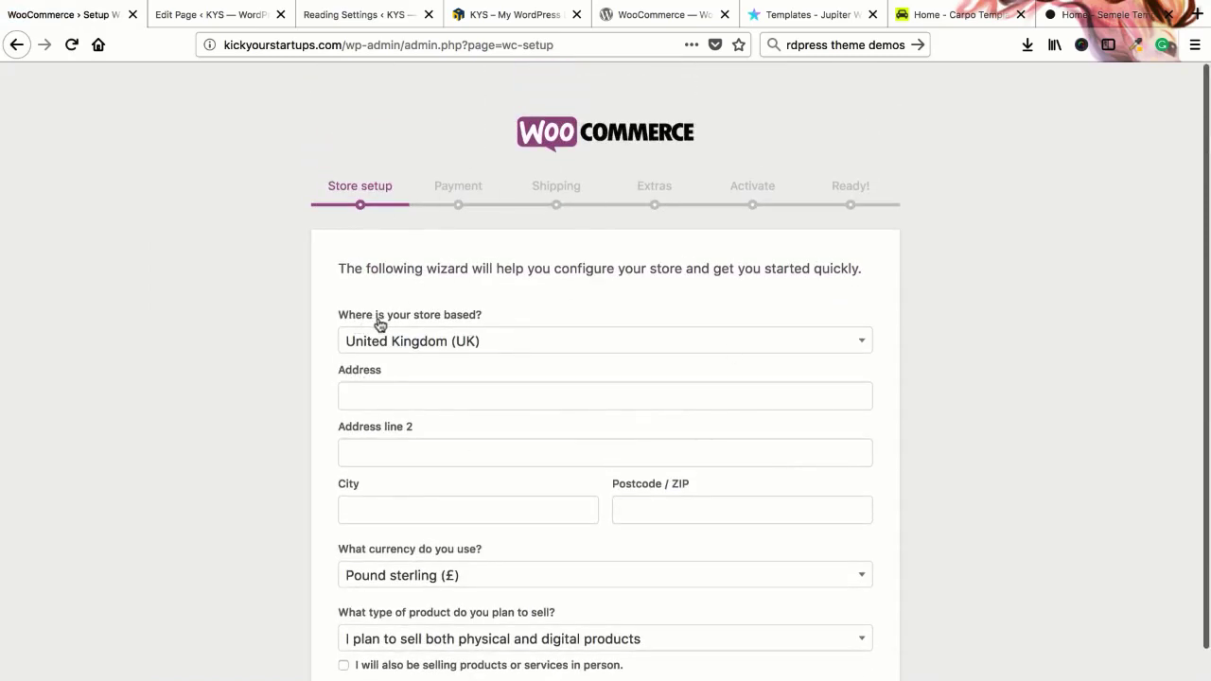
{"action": "left_click", "coordinate": [431, 345]}
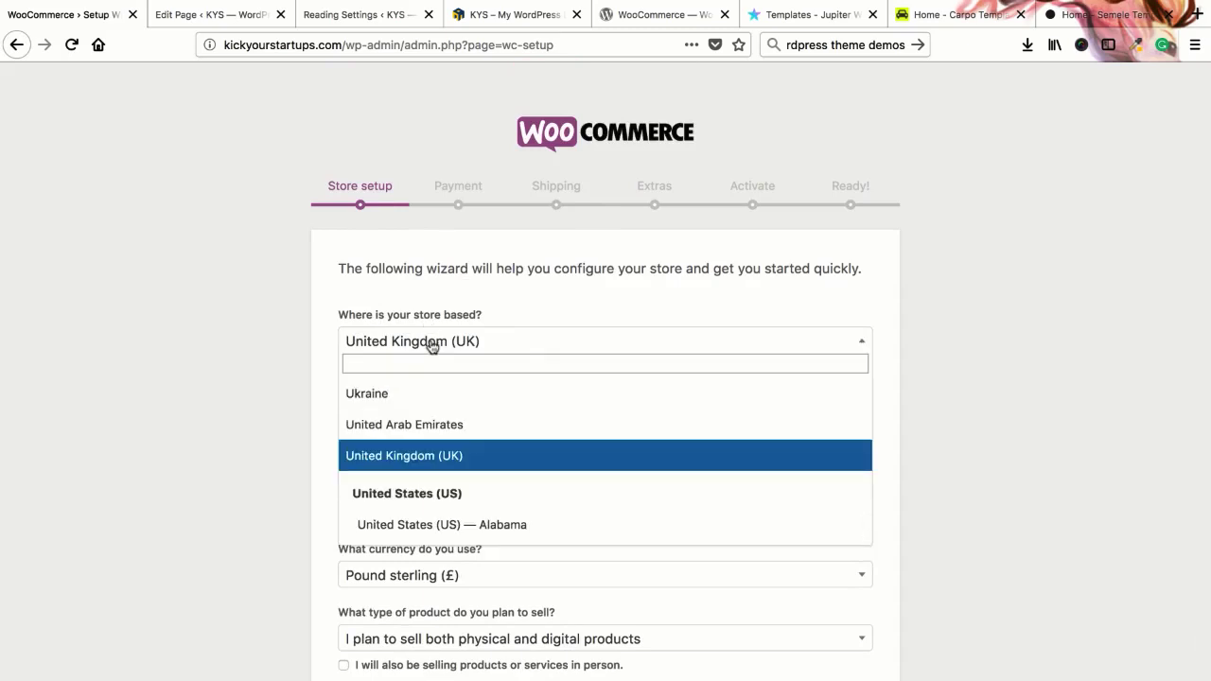
{"action": "type", "text": "bangla"}
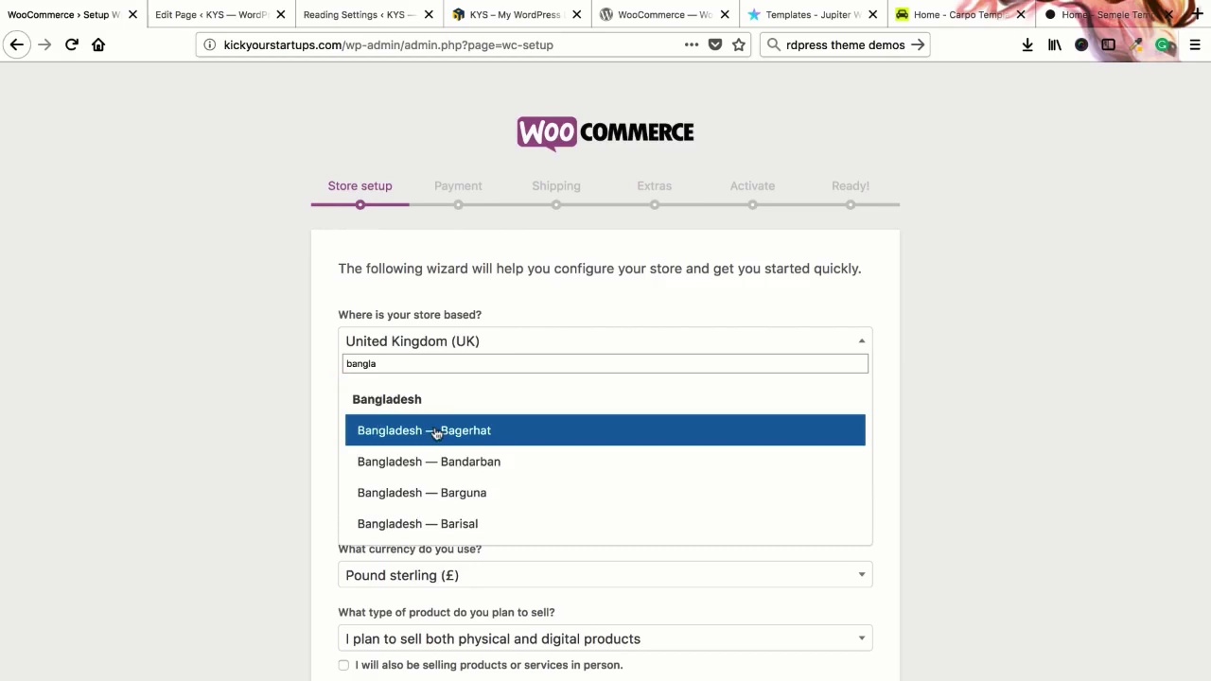
{"action": "scroll", "coordinate": [436, 434], "scroll_direction": "down", "scroll_amount": 8}
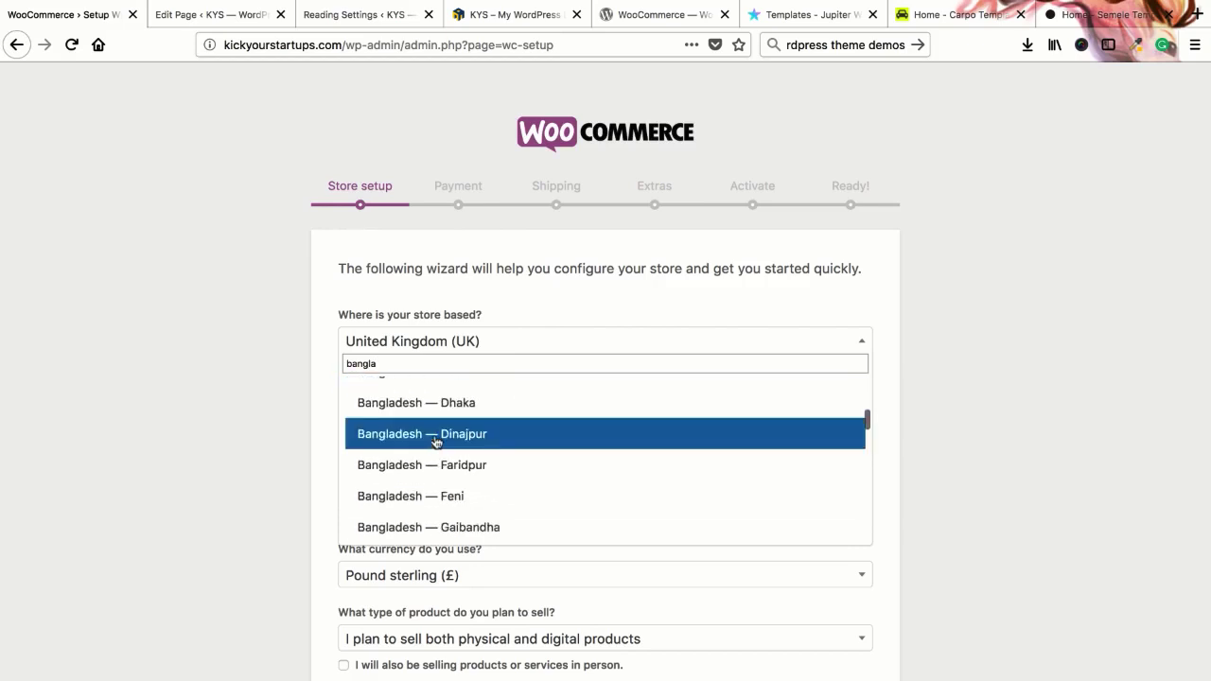
{"action": "left_click", "coordinate": [433, 406]}
Step: Fill in the store's address lines, city and postcode, and proceed to the Payment stage with the remaining options as they are
{"action": "left_click", "coordinate": [411, 397]}
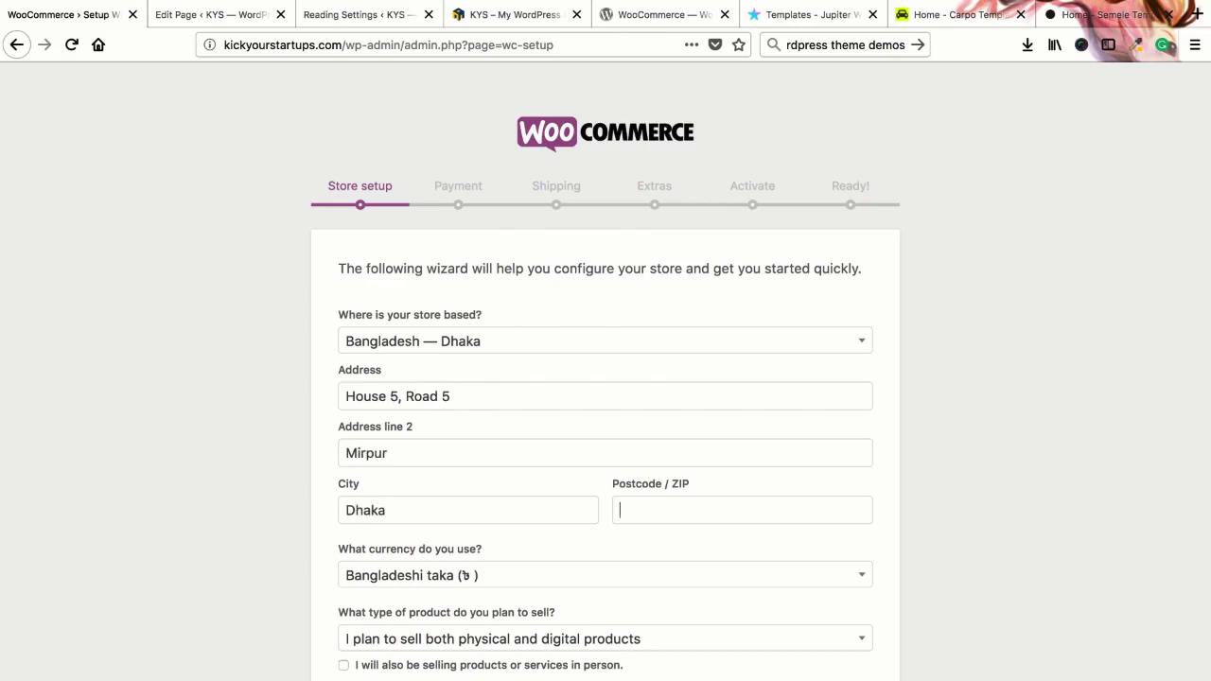
{"action": "key", "text": "Tab"}
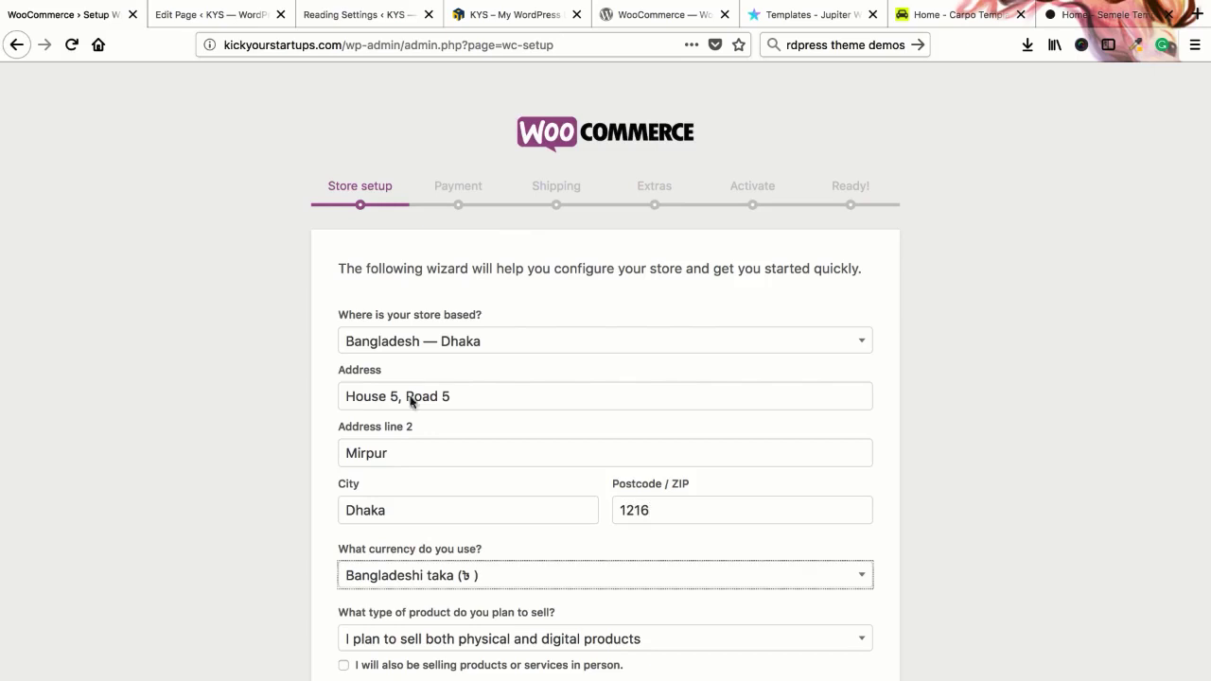
{"action": "scroll", "coordinate": [457, 409], "scroll_direction": "down", "scroll_amount": 3}
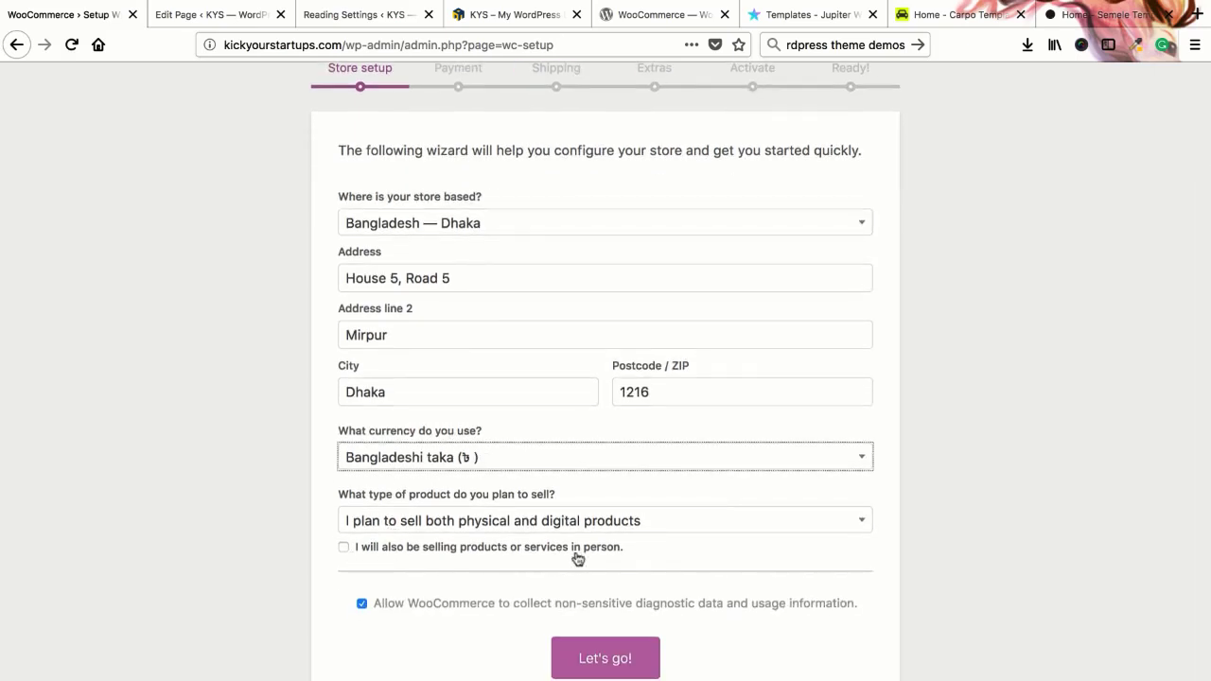
{"action": "left_click", "coordinate": [606, 657]}
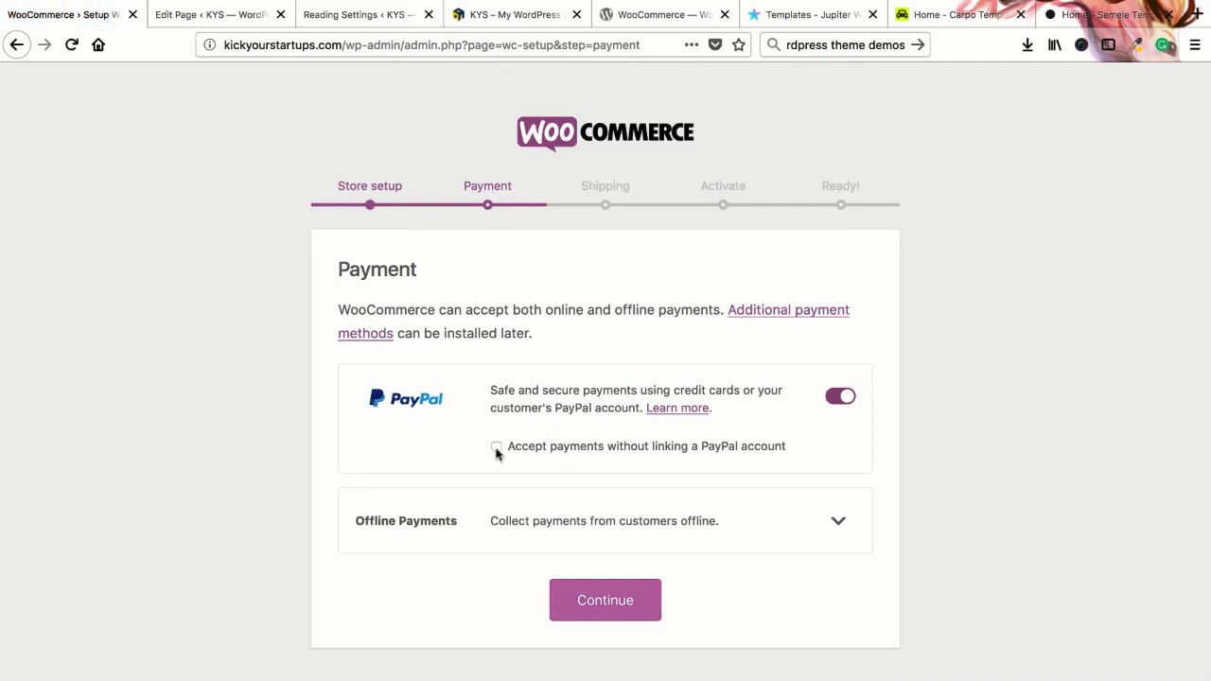
Step: Enable the offline payment methods Cash on delivery and Bank transfer (BACS) payments, and continue to the Shipping stage
{"action": "left_click", "coordinate": [851, 534]}
{"action": "scroll", "coordinate": [840, 535], "scroll_direction": "down", "scroll_amount": 3}
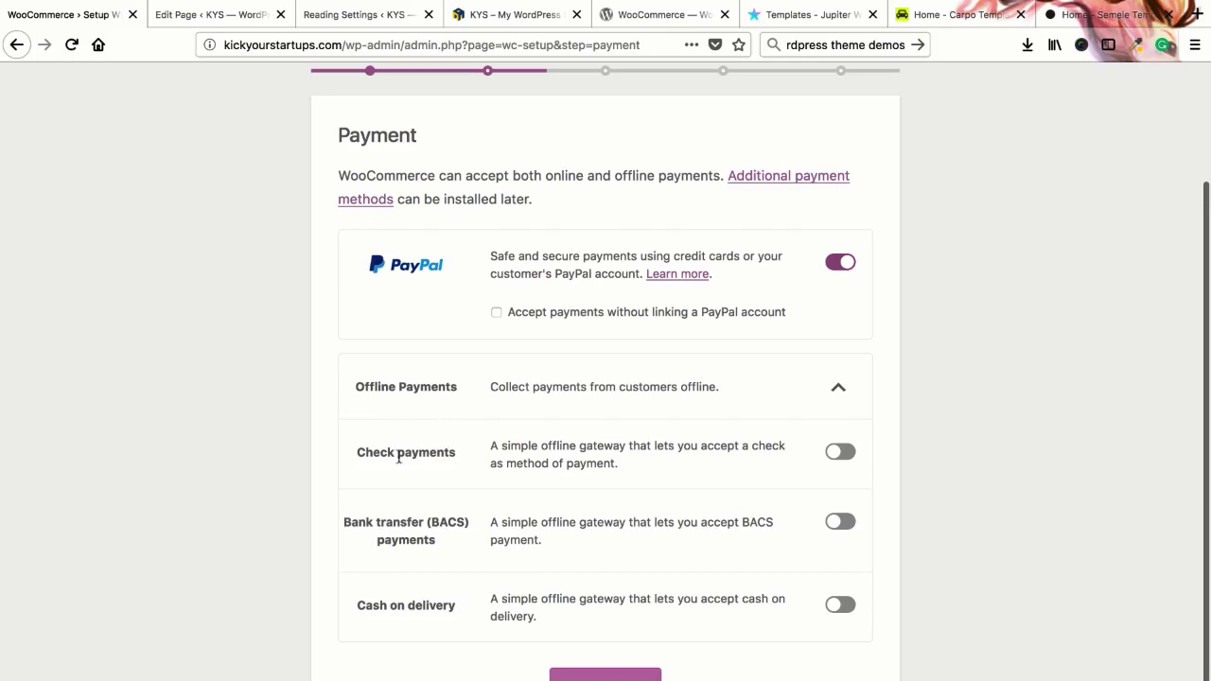
{"action": "left_click", "coordinate": [842, 606]}
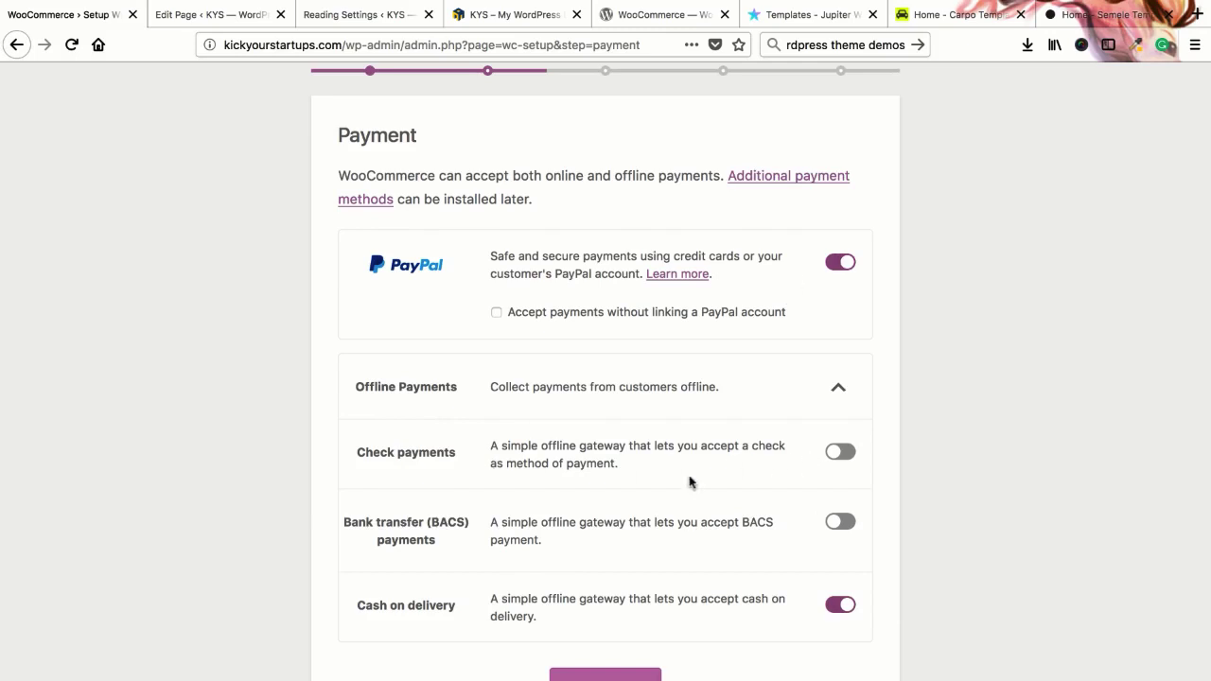
{"action": "left_click", "coordinate": [842, 525]}
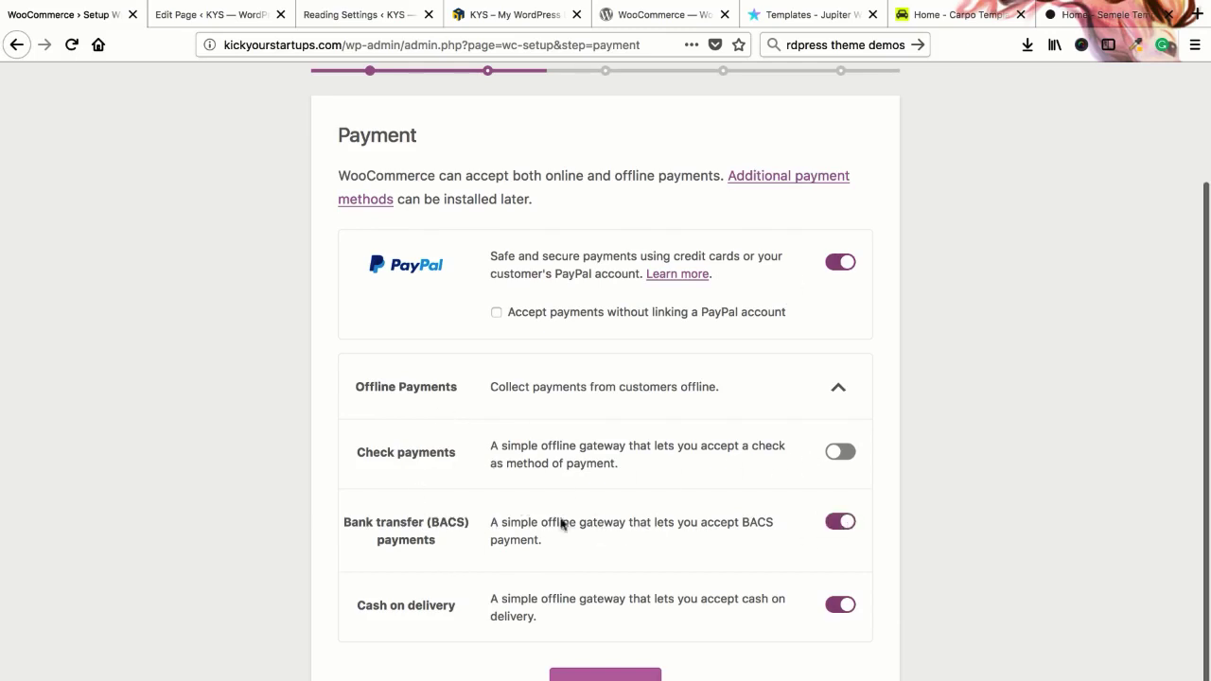
{"action": "left_click", "coordinate": [606, 676]}
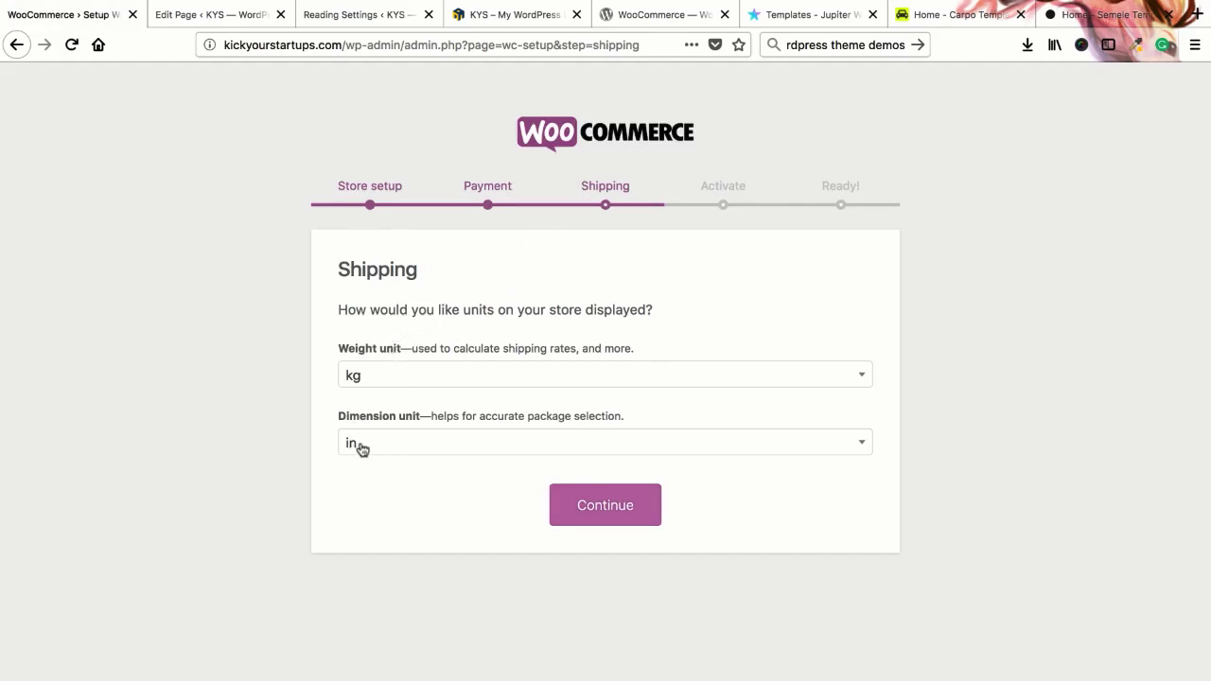
Step: Accept kg and in as the store's shipping units and skip the Jetpack connection
{"action": "left_click", "coordinate": [620, 509]}
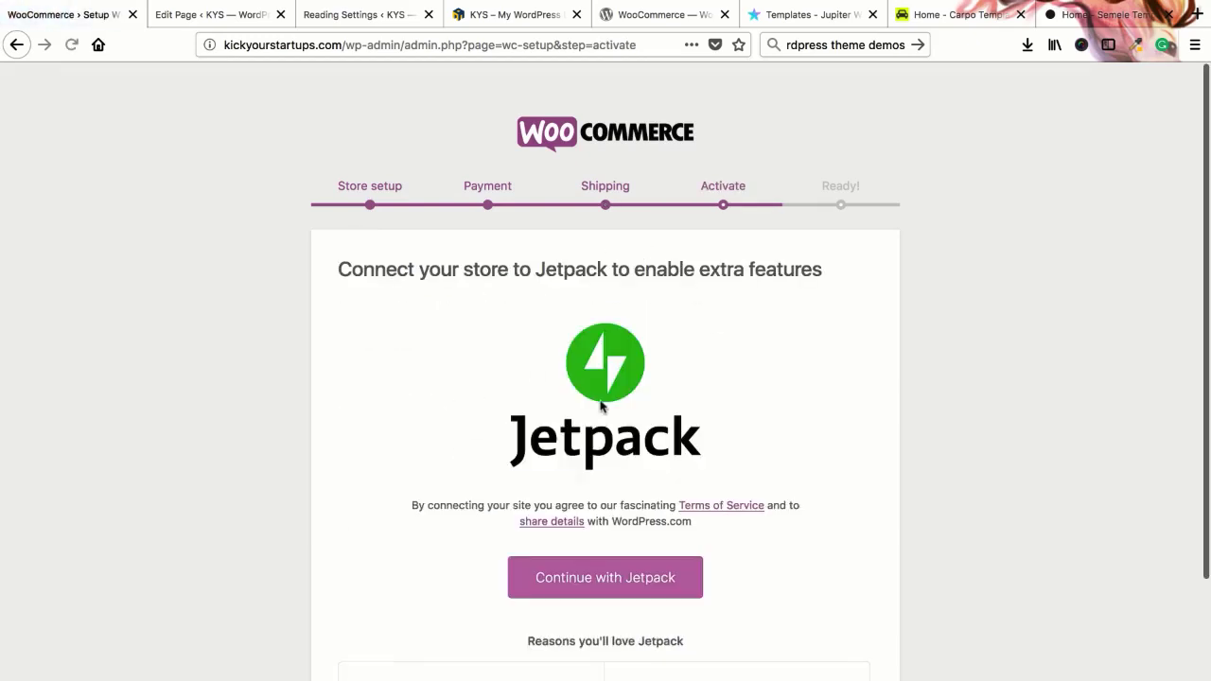
{"action": "scroll", "coordinate": [617, 431], "scroll_direction": "down", "scroll_amount": 5}
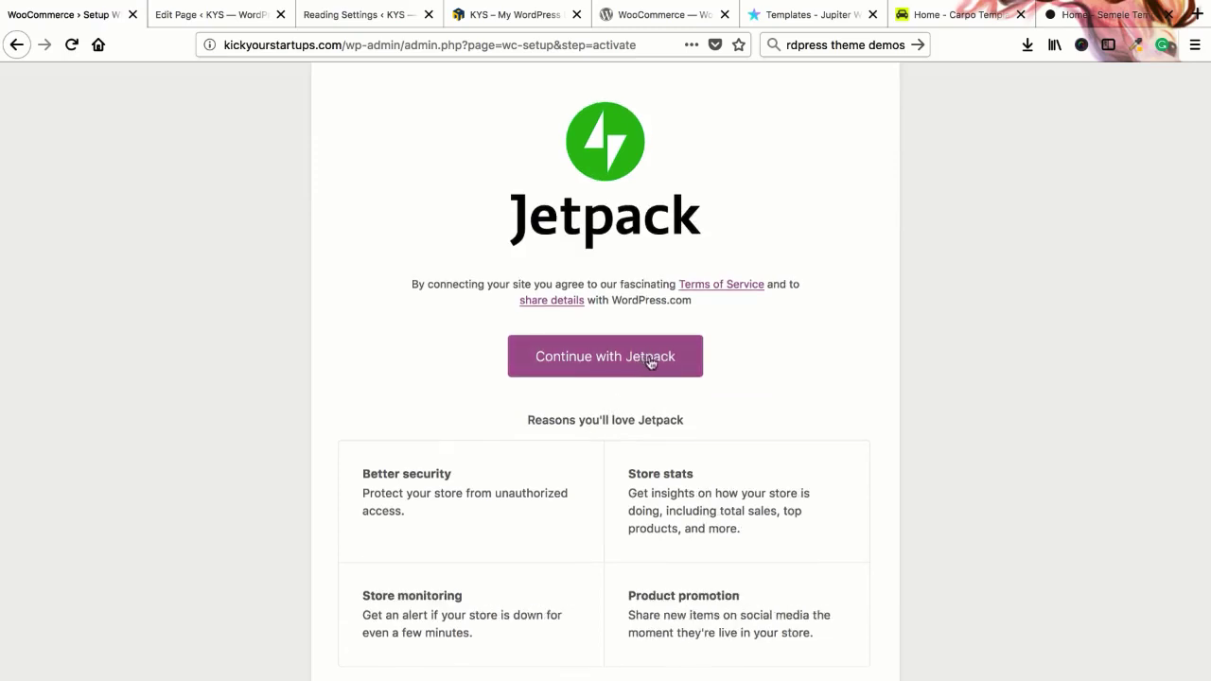
{"action": "scroll", "coordinate": [594, 427], "scroll_direction": "up", "scroll_amount": 5}
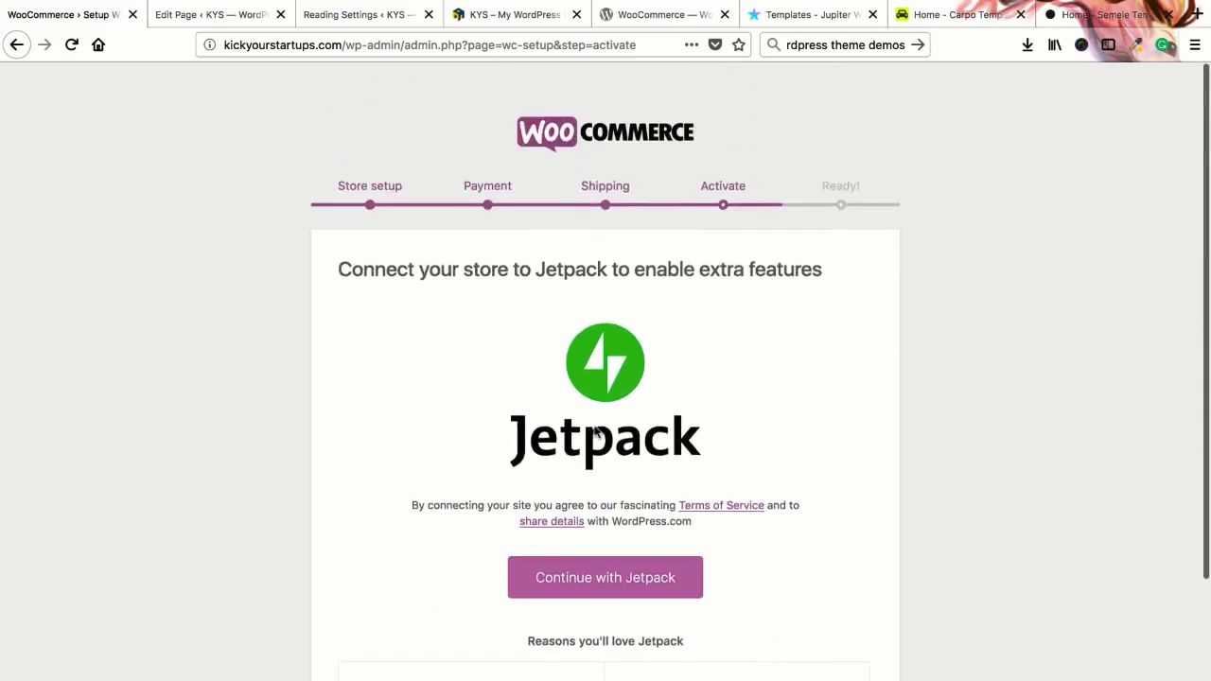
{"action": "scroll", "coordinate": [594, 431], "scroll_direction": "down", "scroll_amount": 5}
{"action": "scroll", "coordinate": [643, 473], "scroll_direction": "up", "scroll_amount": 5}
{"action": "scroll", "coordinate": [653, 383], "scroll_direction": "down", "scroll_amount": 5}
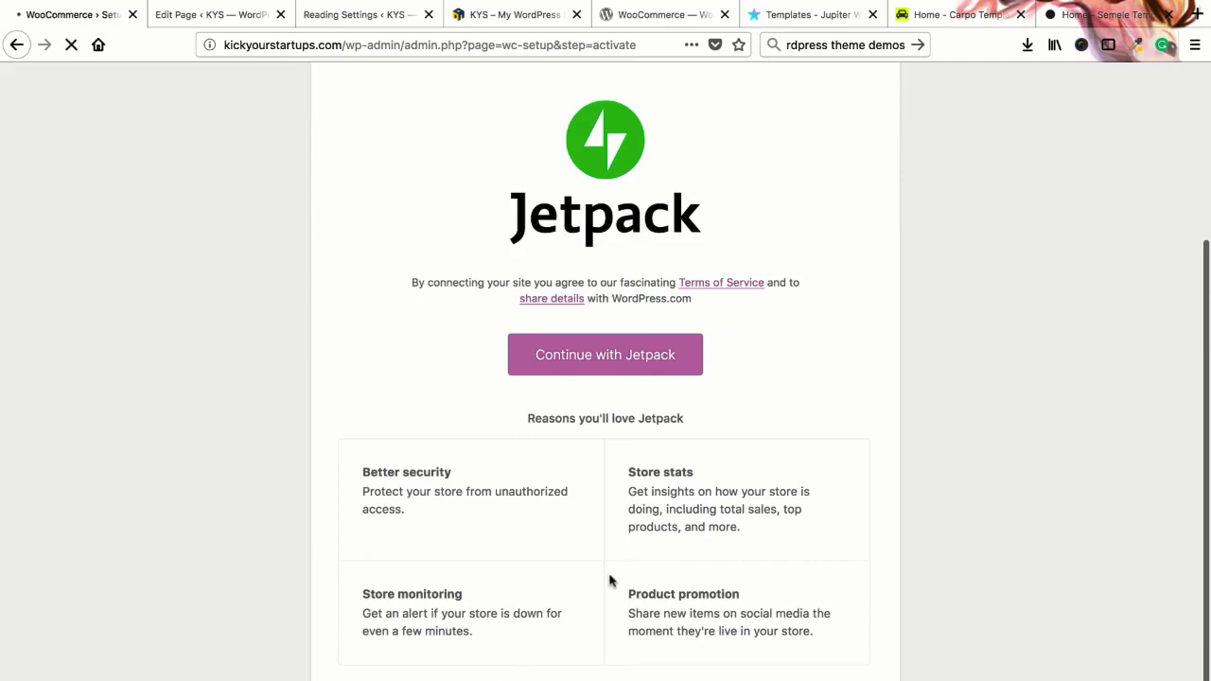
{"action": "scroll", "coordinate": [617, 506], "scroll_direction": "down", "scroll_amount": 1}
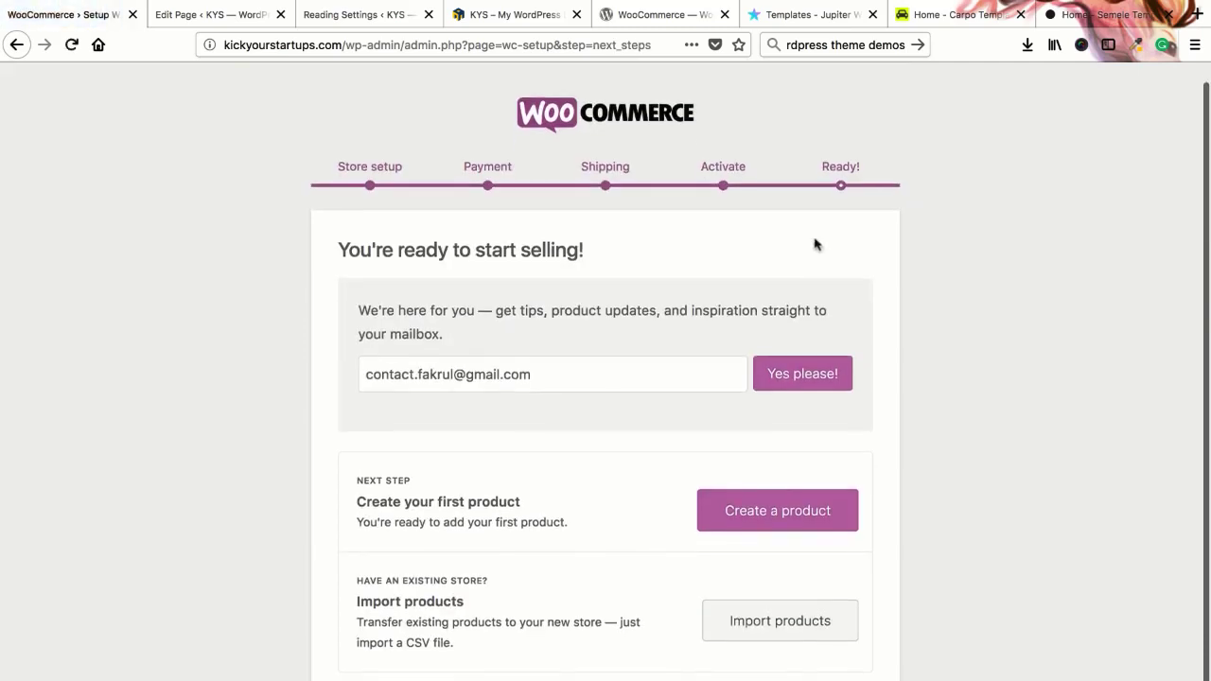
Step: Leave the completed wizard for the WordPress dashboard and open the WooCommerce orders page
{"action": "scroll", "coordinate": [600, 385], "scroll_direction": "down", "scroll_amount": 1}
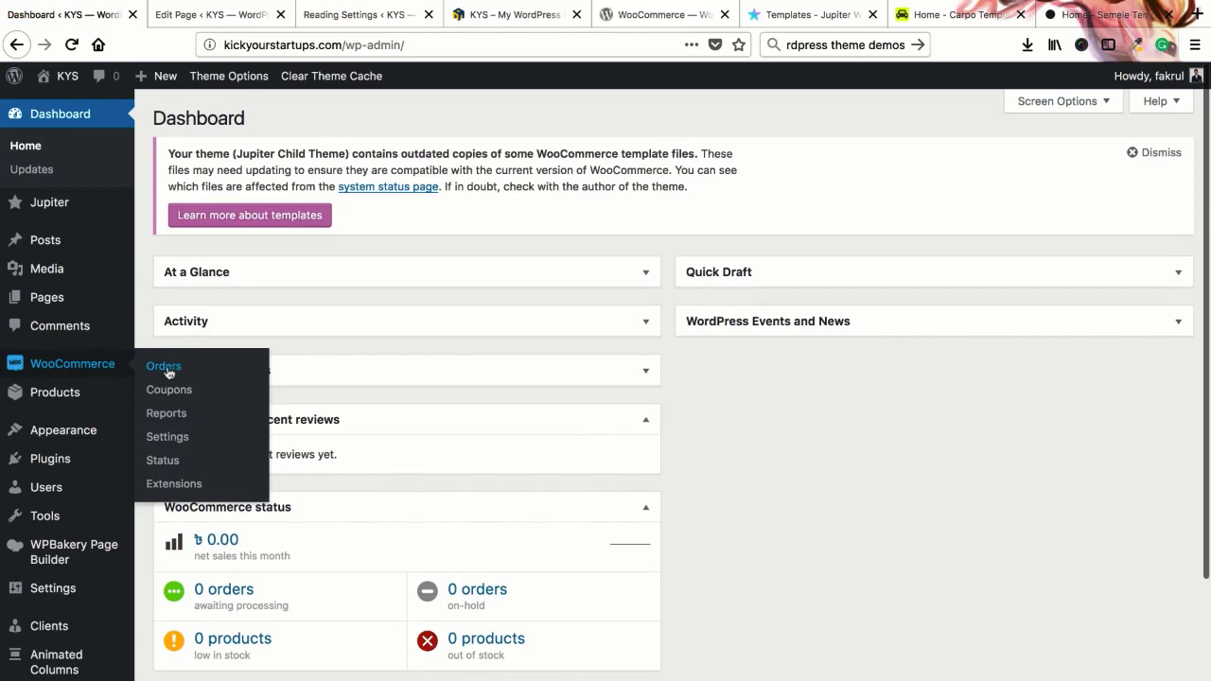
{"action": "left_click", "coordinate": [167, 366]}
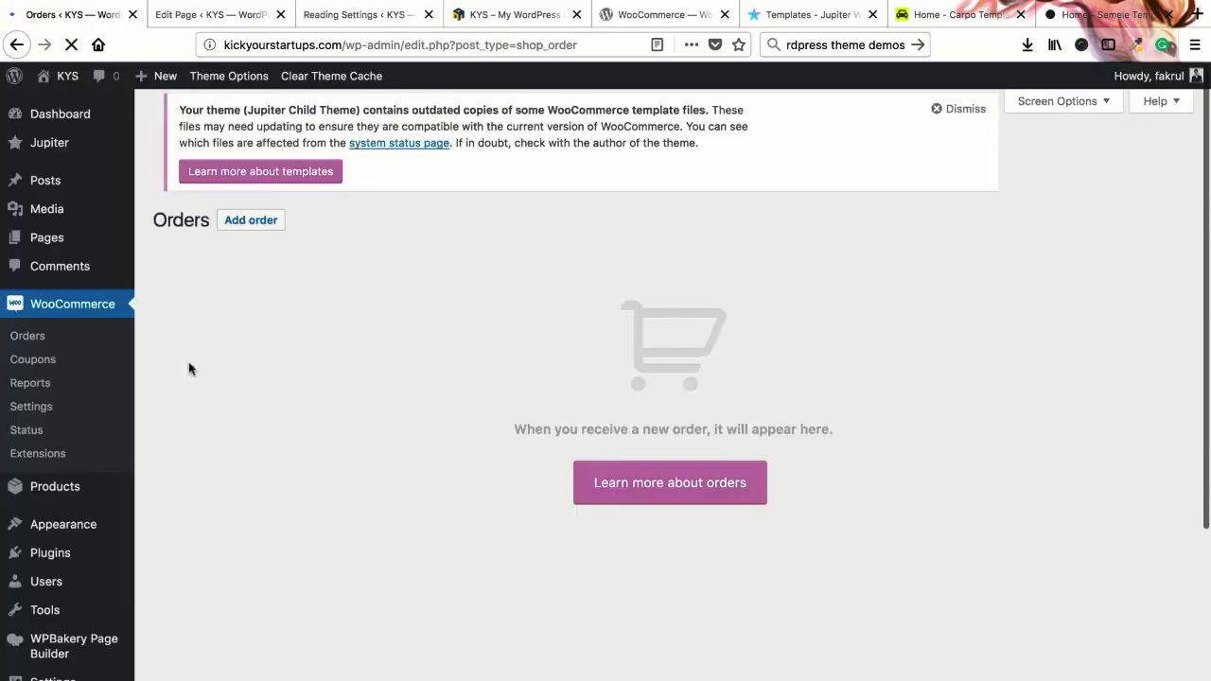
{"action": "left_click", "coordinate": [21, 362]}
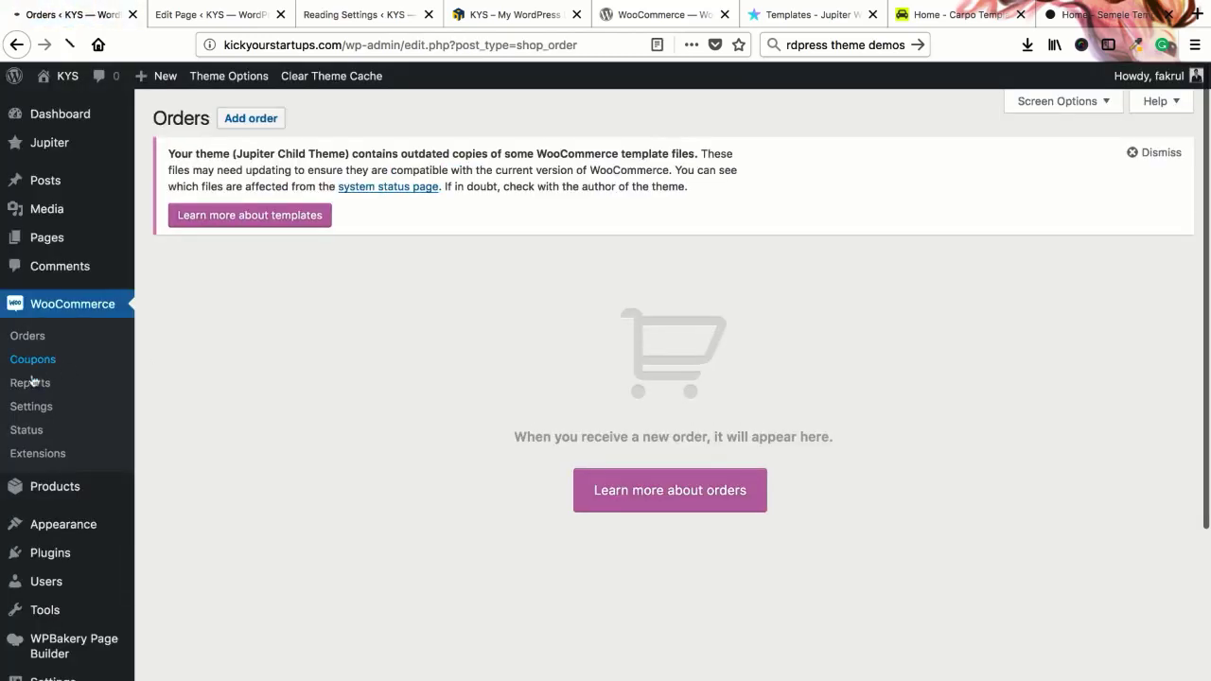
Step: Open the general WooCommerce settings and check the store address, selling locations and currency options
{"action": "left_click", "coordinate": [32, 407]}
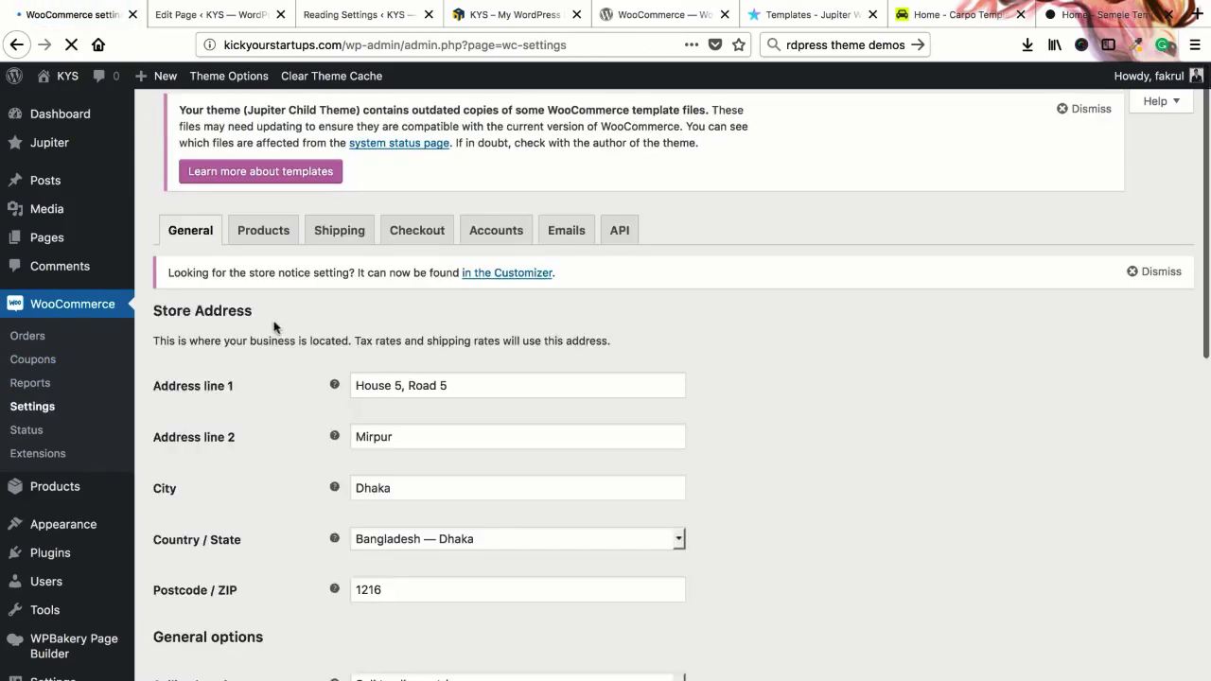
{"action": "scroll", "coordinate": [283, 336], "scroll_direction": "down", "scroll_amount": 10}
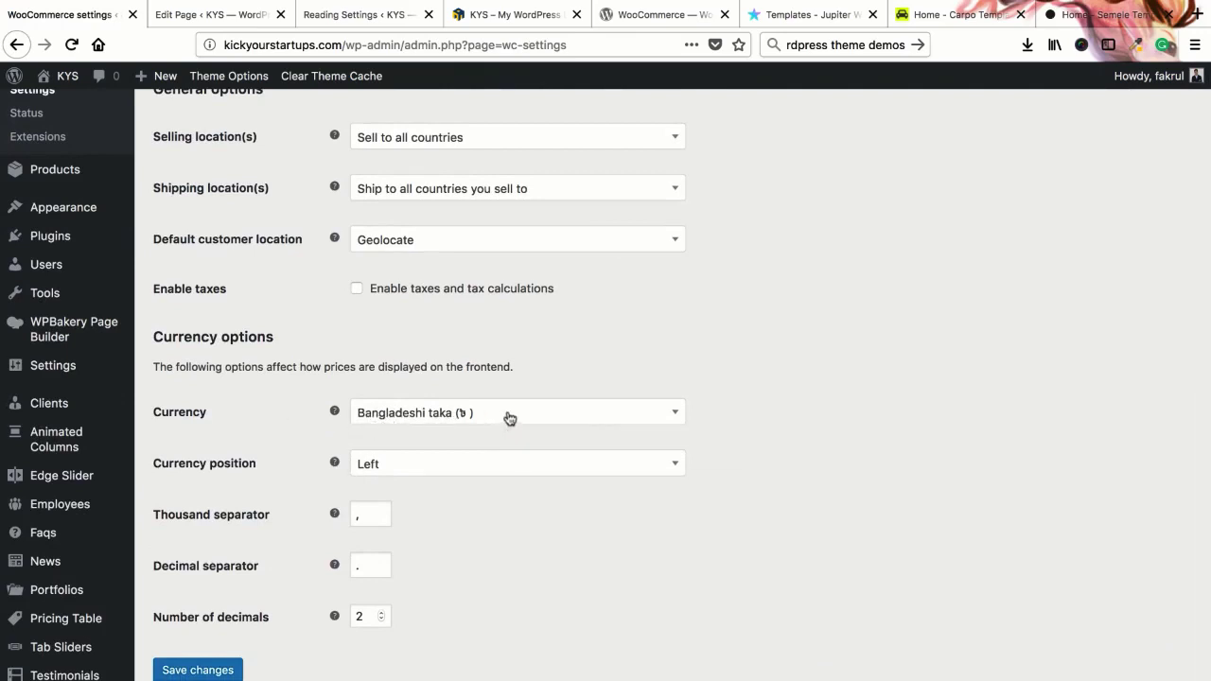
{"action": "scroll", "coordinate": [370, 412], "scroll_direction": "up", "scroll_amount": 5}
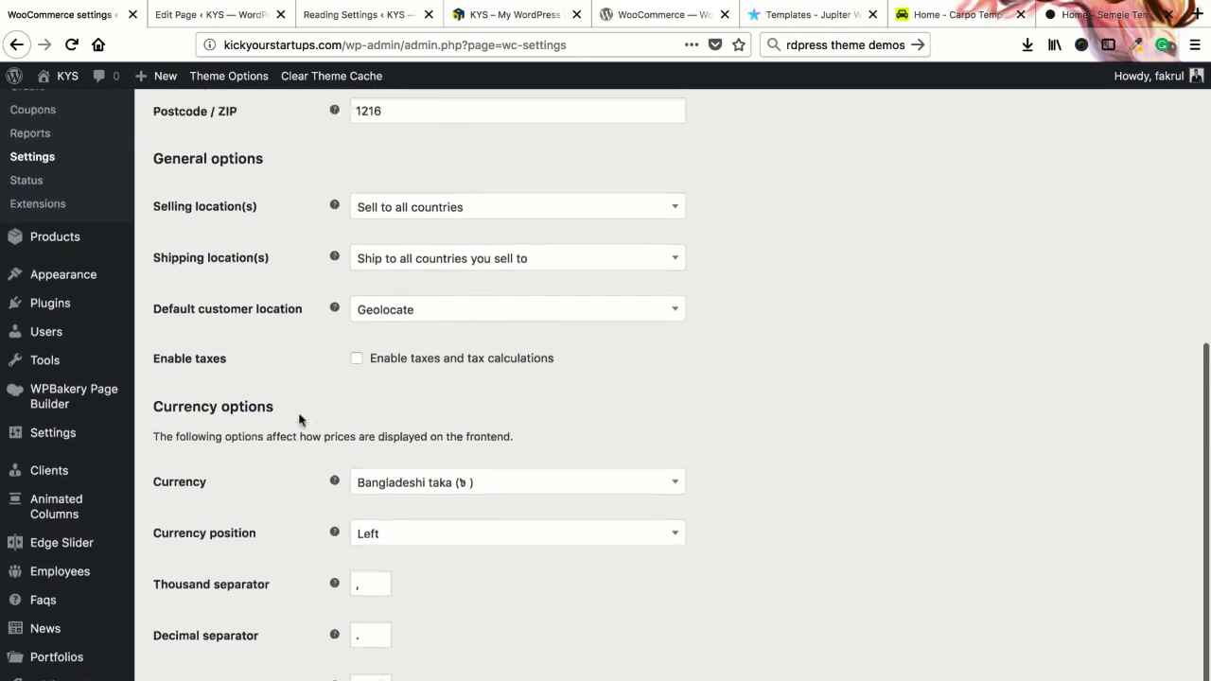
{"action": "scroll", "coordinate": [376, 421], "scroll_direction": "up", "scroll_amount": 3}
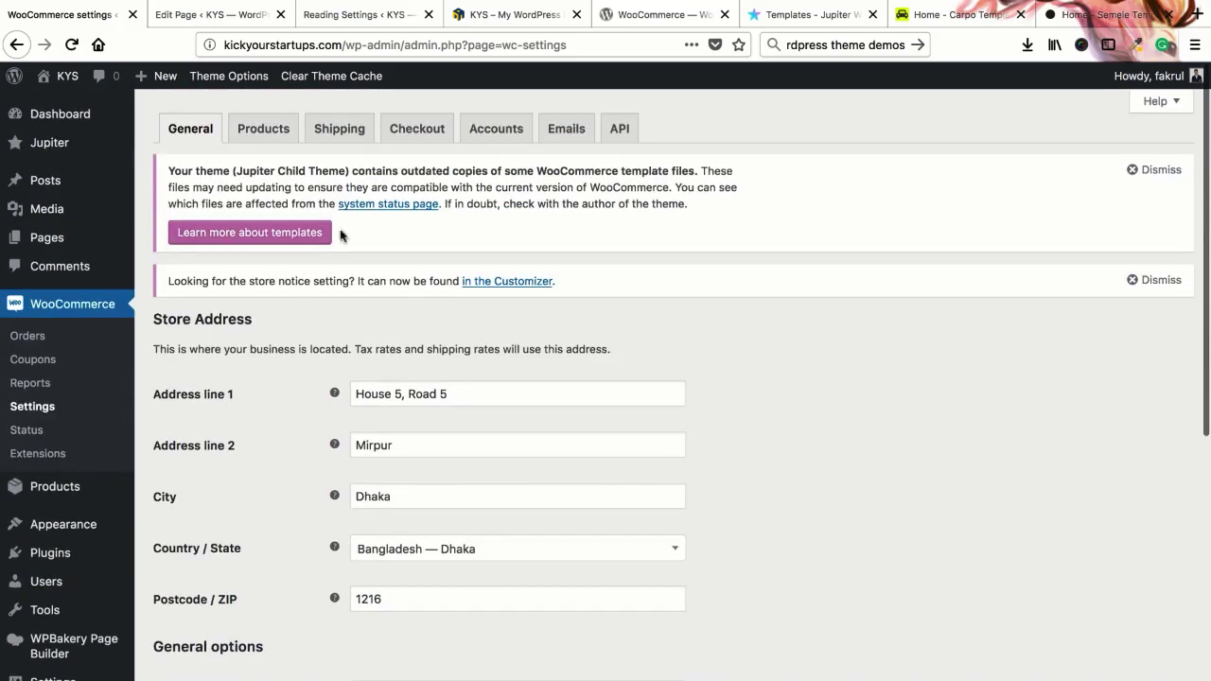
Step: Open the WooCommerce system status report and examine its WordPress and server environment entries, including the MySQL version
{"action": "scroll", "coordinate": [222, 405], "scroll_direction": "down", "scroll_amount": 2}
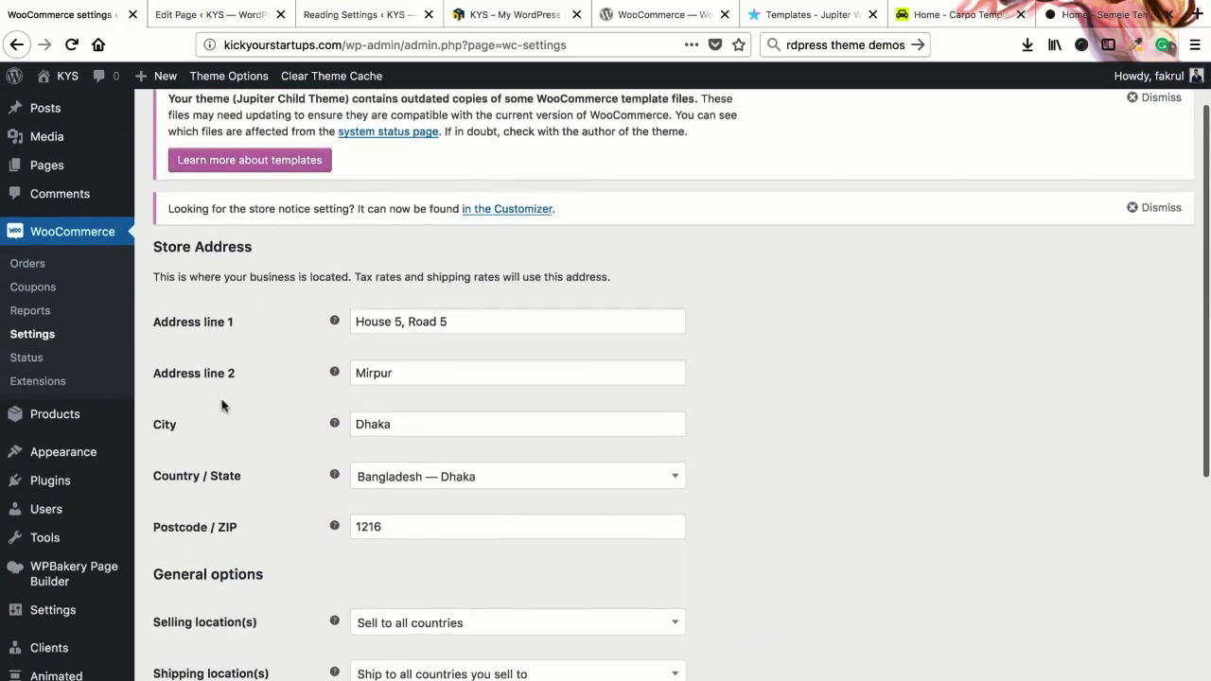
{"action": "left_click", "coordinate": [26, 358]}
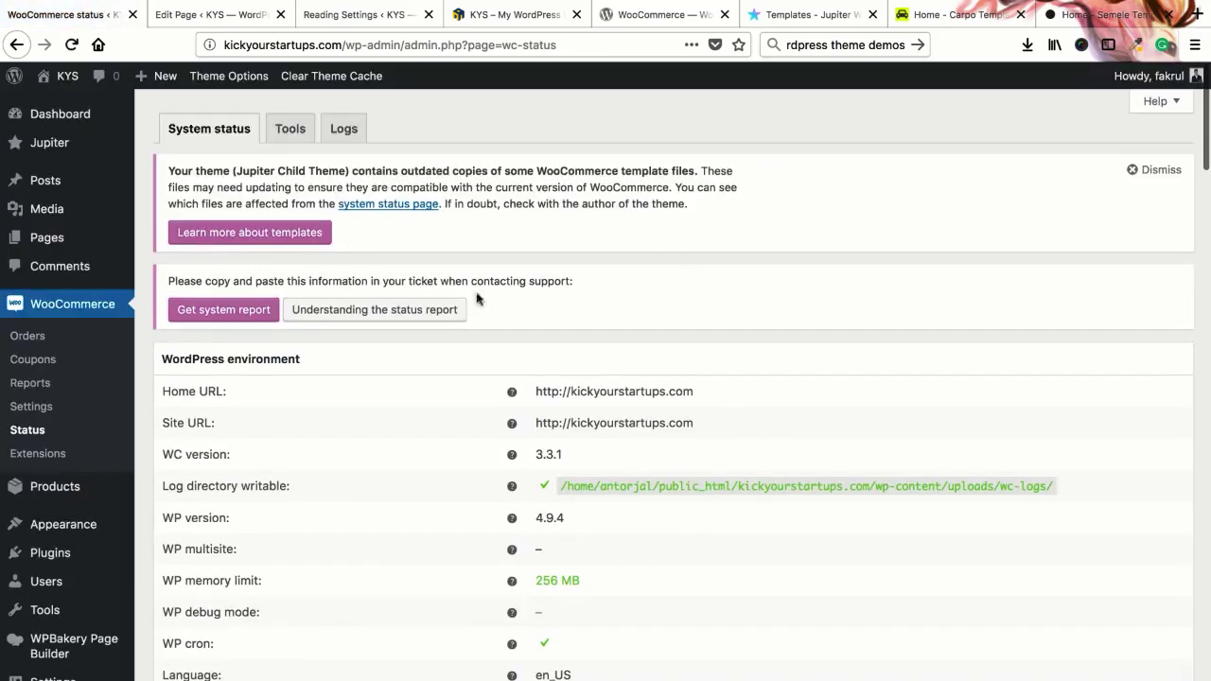
{"action": "scroll", "coordinate": [508, 453], "scroll_direction": "down", "scroll_amount": 3}
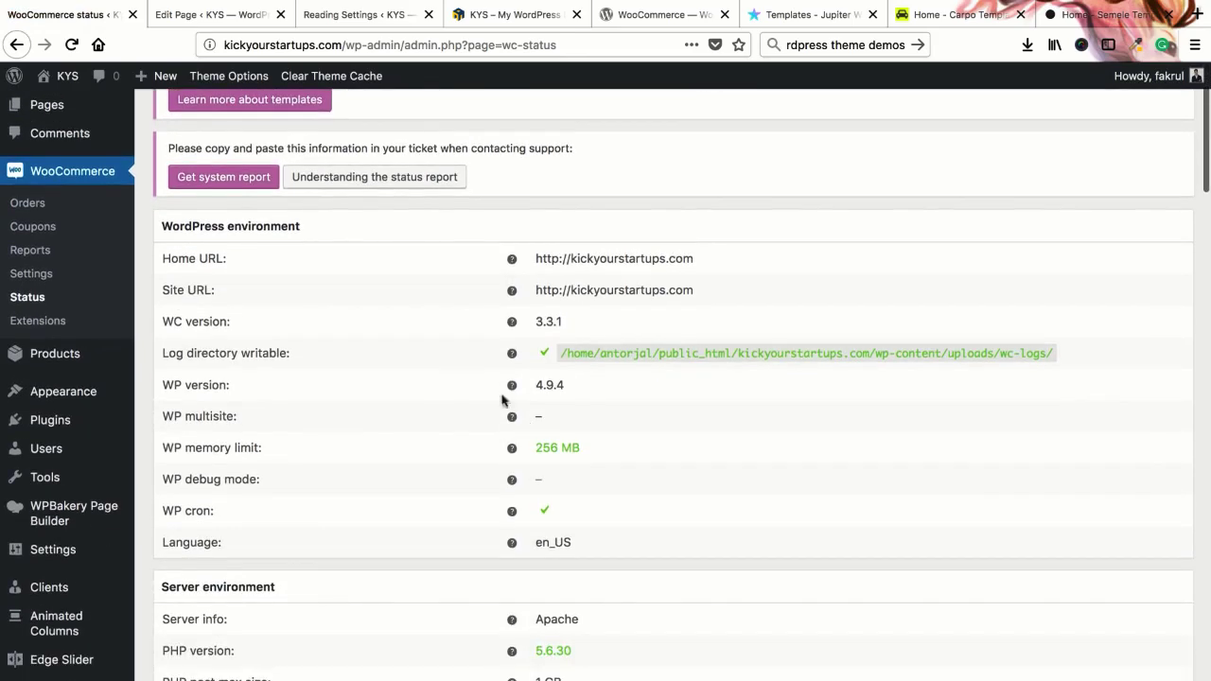
{"action": "scroll", "coordinate": [578, 509], "scroll_direction": "down", "scroll_amount": 10}
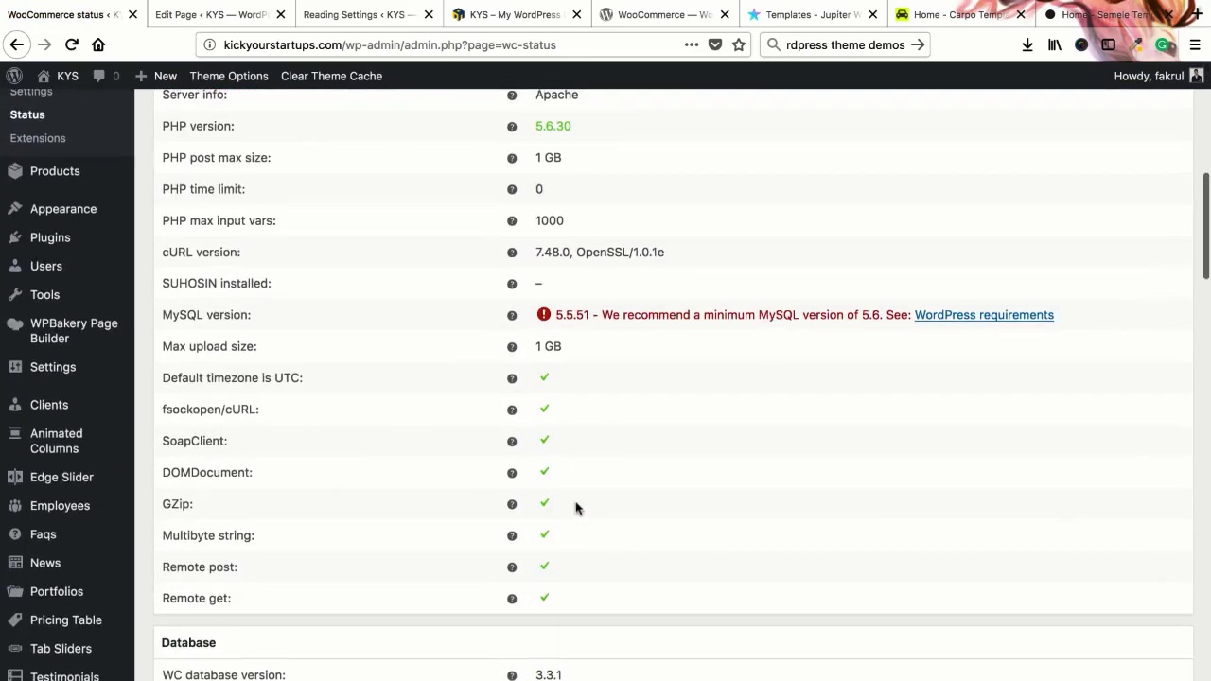
{"action": "left_click_drag", "start_coordinate": [591, 319], "coordinate": [876, 322]}
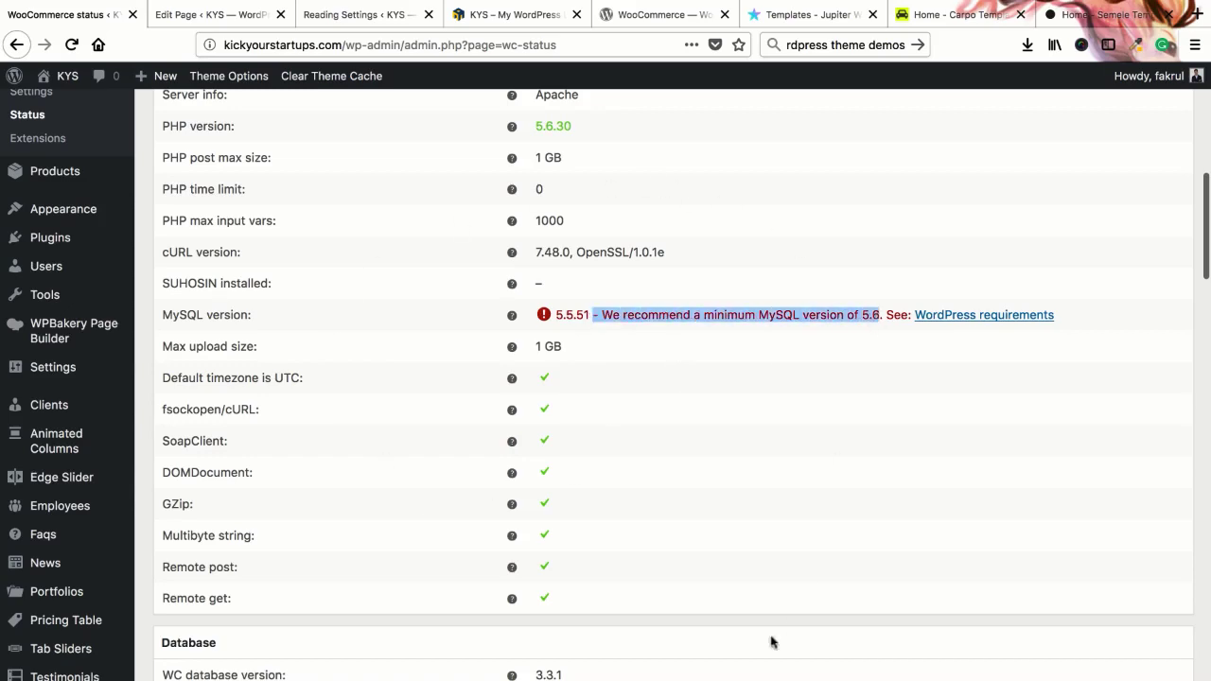
{"action": "scroll", "coordinate": [492, 397], "scroll_direction": "up", "scroll_amount": 4}
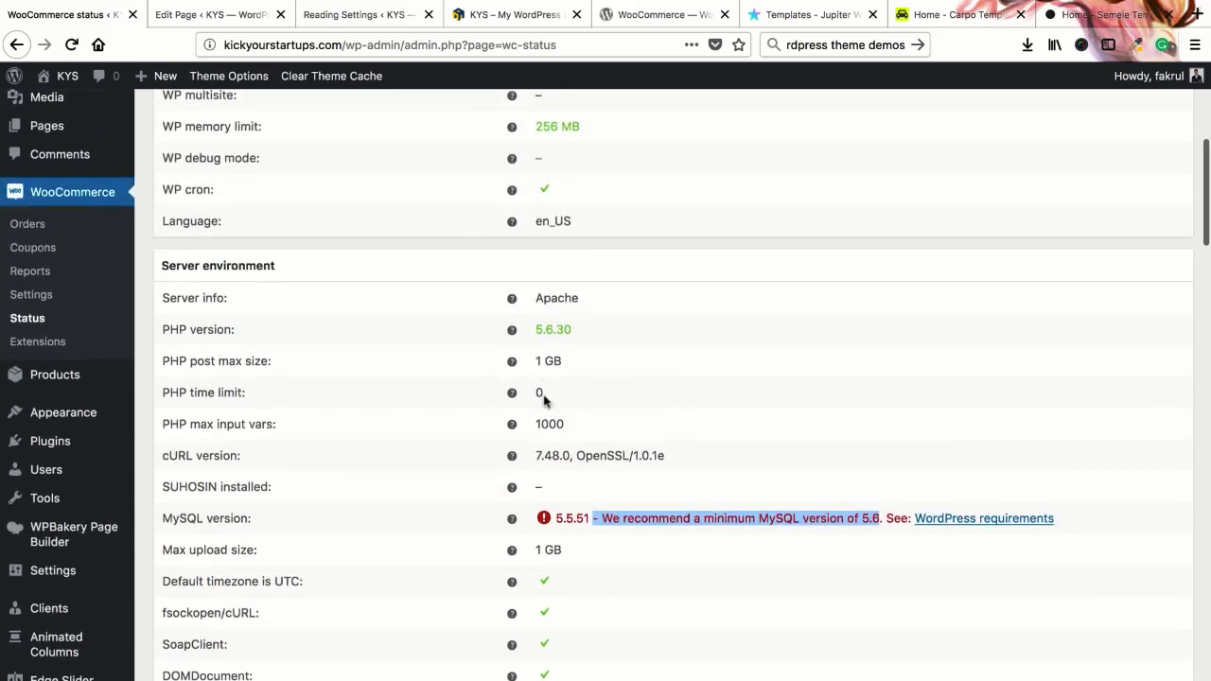
Step: Examine the status report's Database, Settings and WC pages sections, including the MaxMind GeoIP database and Terms and conditions entries
{"action": "scroll", "coordinate": [542, 397], "scroll_direction": "down", "scroll_amount": 10}
{"action": "scroll", "coordinate": [531, 372], "scroll_direction": "down", "scroll_amount": 6}
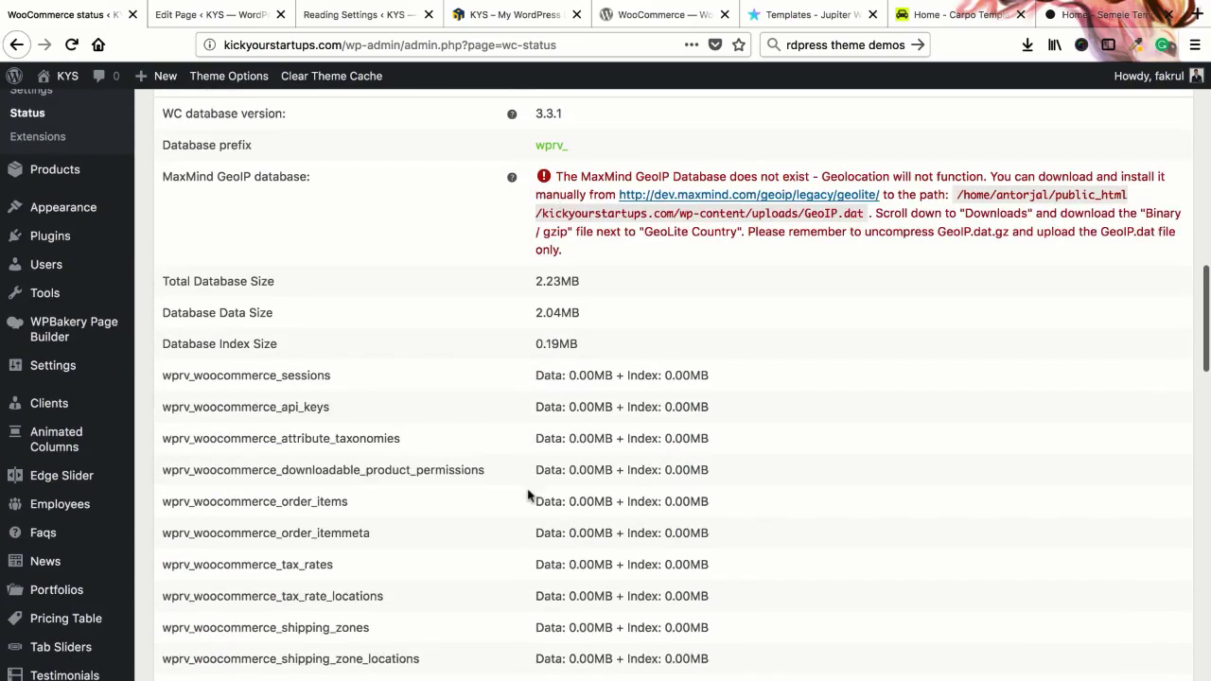
{"action": "scroll", "coordinate": [554, 435], "scroll_direction": "down", "scroll_amount": 20}
{"action": "scroll", "coordinate": [555, 437], "scroll_direction": "up", "scroll_amount": 15}
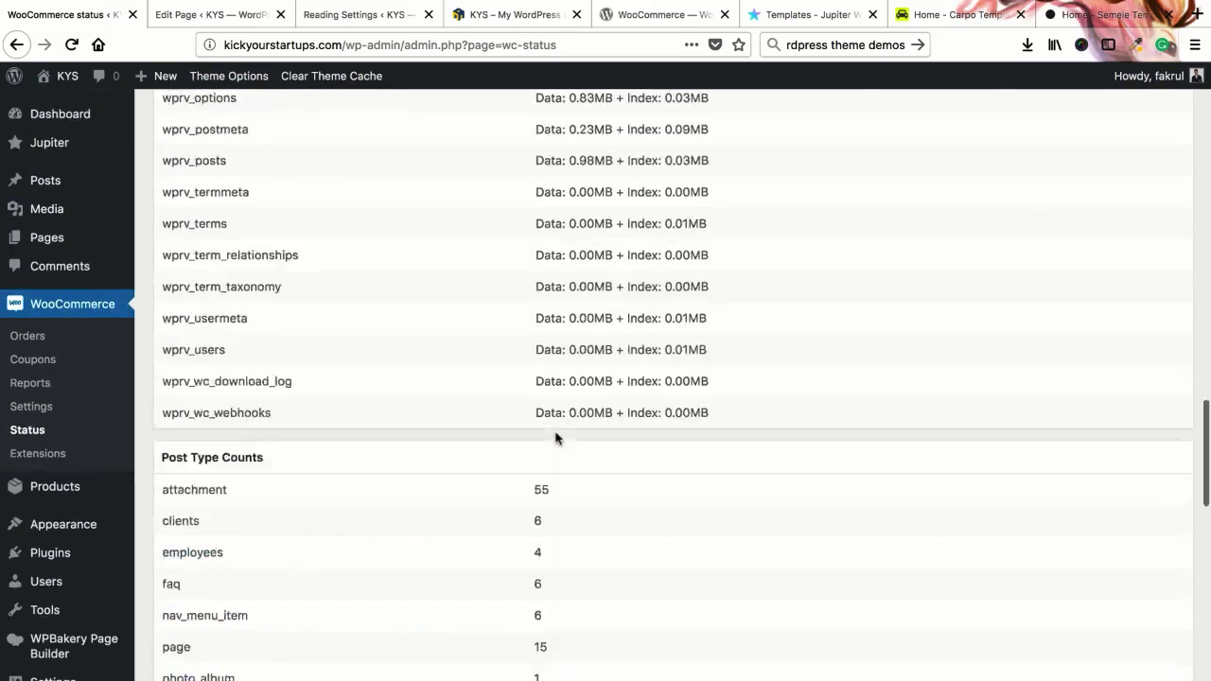
{"action": "scroll", "coordinate": [556, 437], "scroll_direction": "up", "scroll_amount": 15}
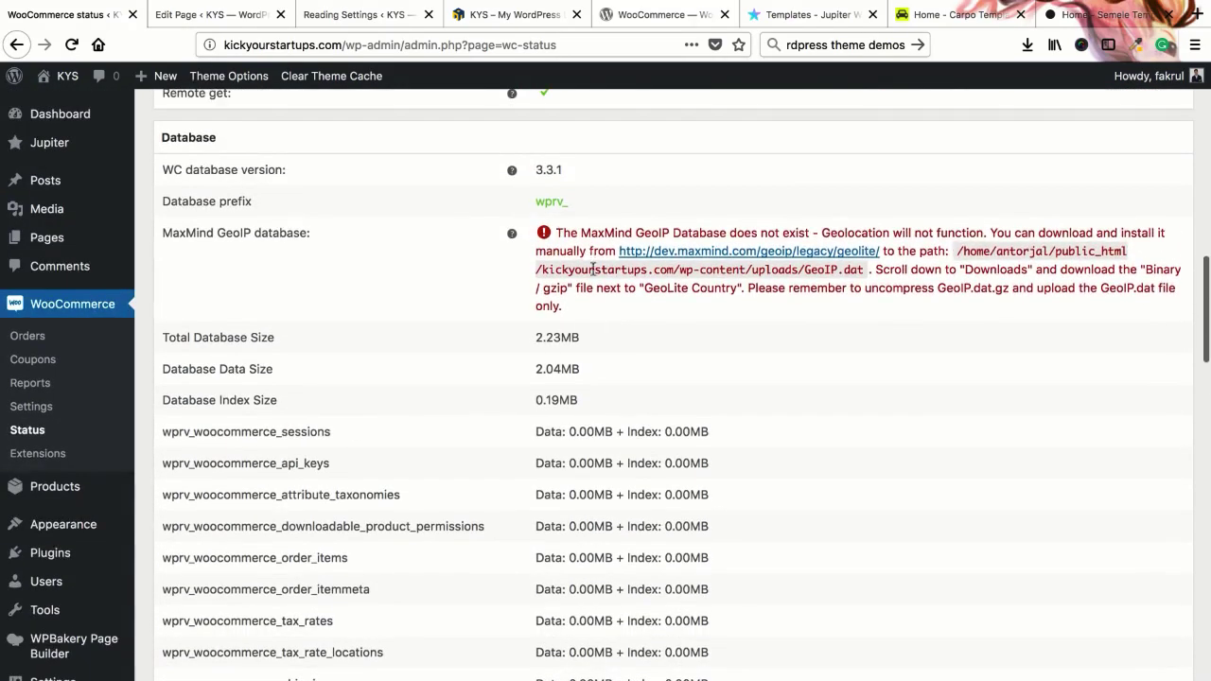
{"action": "scroll", "coordinate": [577, 374], "scroll_direction": "down", "scroll_amount": 15}
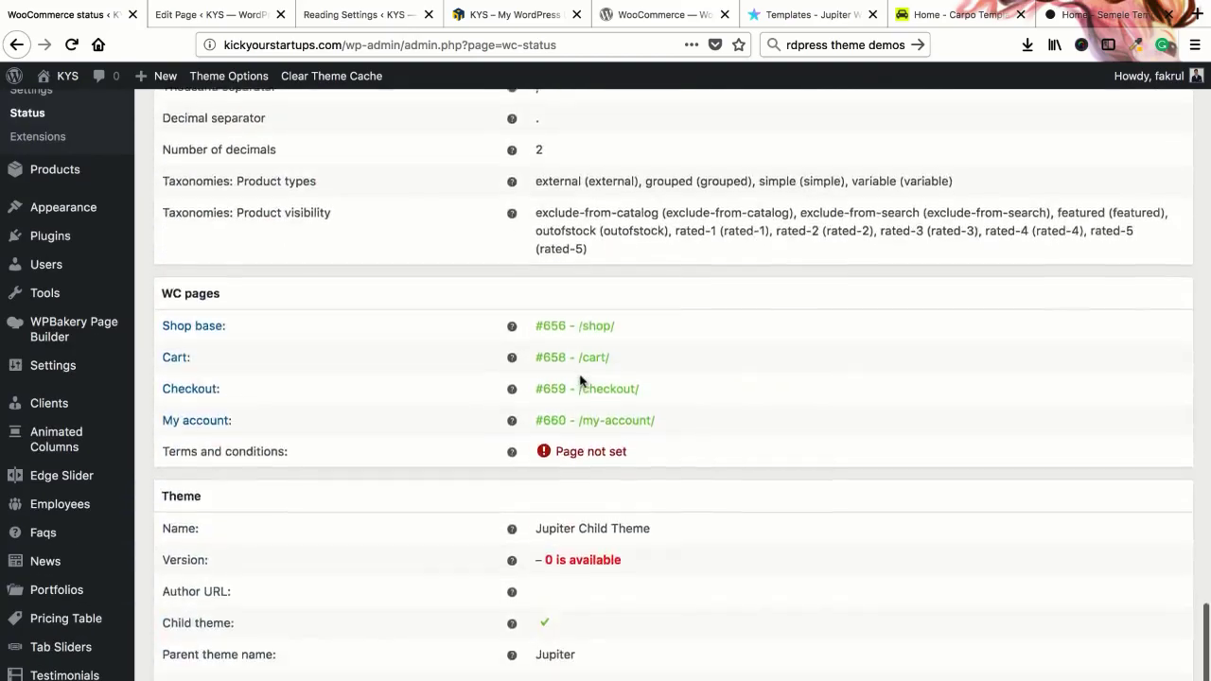
{"action": "scroll", "coordinate": [580, 381], "scroll_direction": "down", "scroll_amount": 3}
{"action": "scroll", "coordinate": [580, 381], "scroll_direction": "up", "scroll_amount": 3}
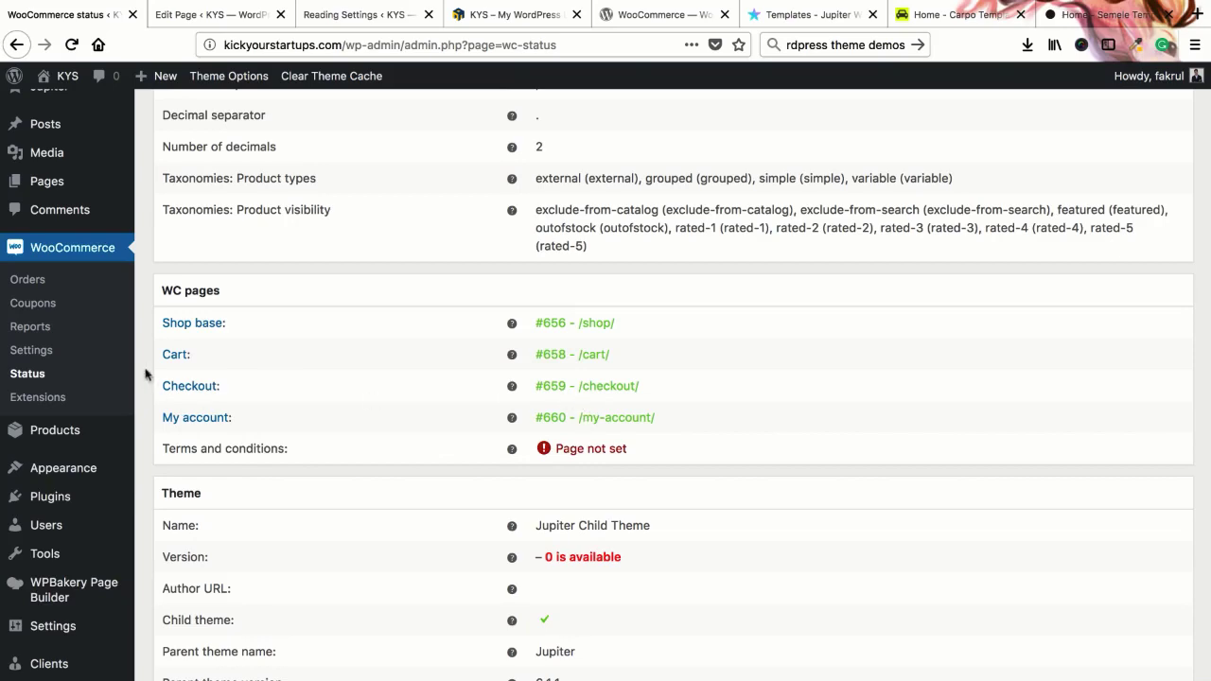
{"action": "scroll", "coordinate": [317, 435], "scroll_direction": "up", "scroll_amount": 5}
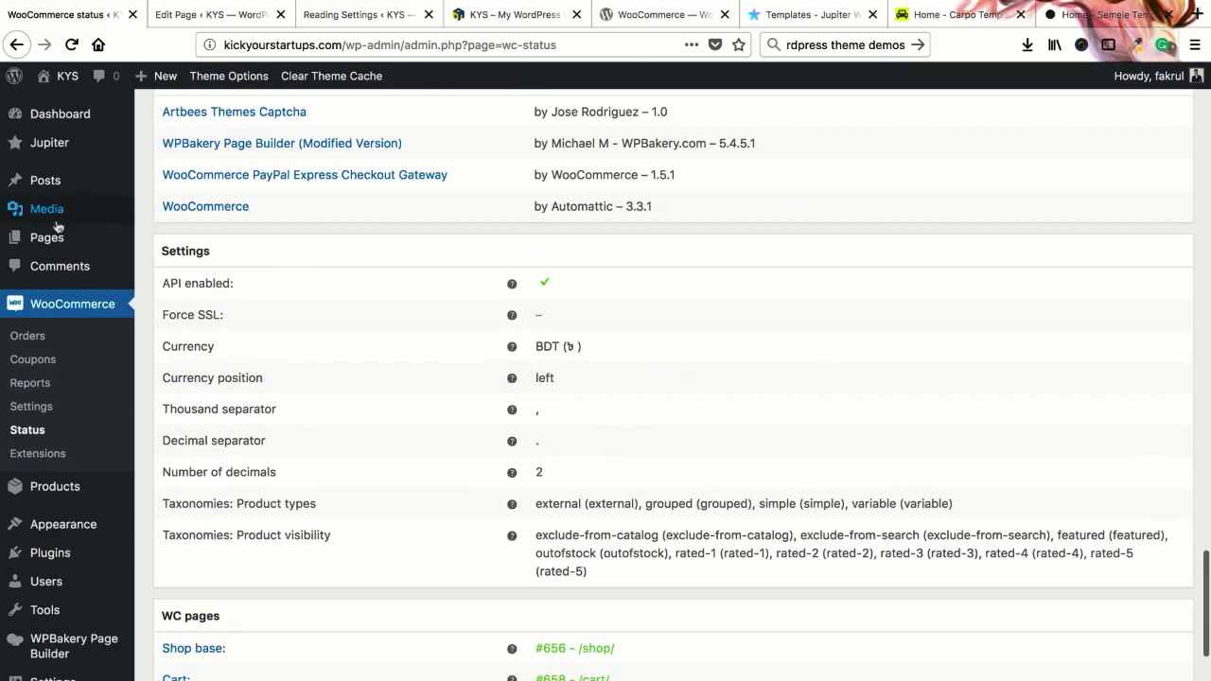
Step: Open the site's Pages list in a new browser tab and check the Cart, Checkout, My account and Shop pages
{"action": "mouse_move", "coordinate": [57, 238]}
{"action": "right_click", "coordinate": [159, 242]}
{"action": "left_click", "coordinate": [184, 249]}
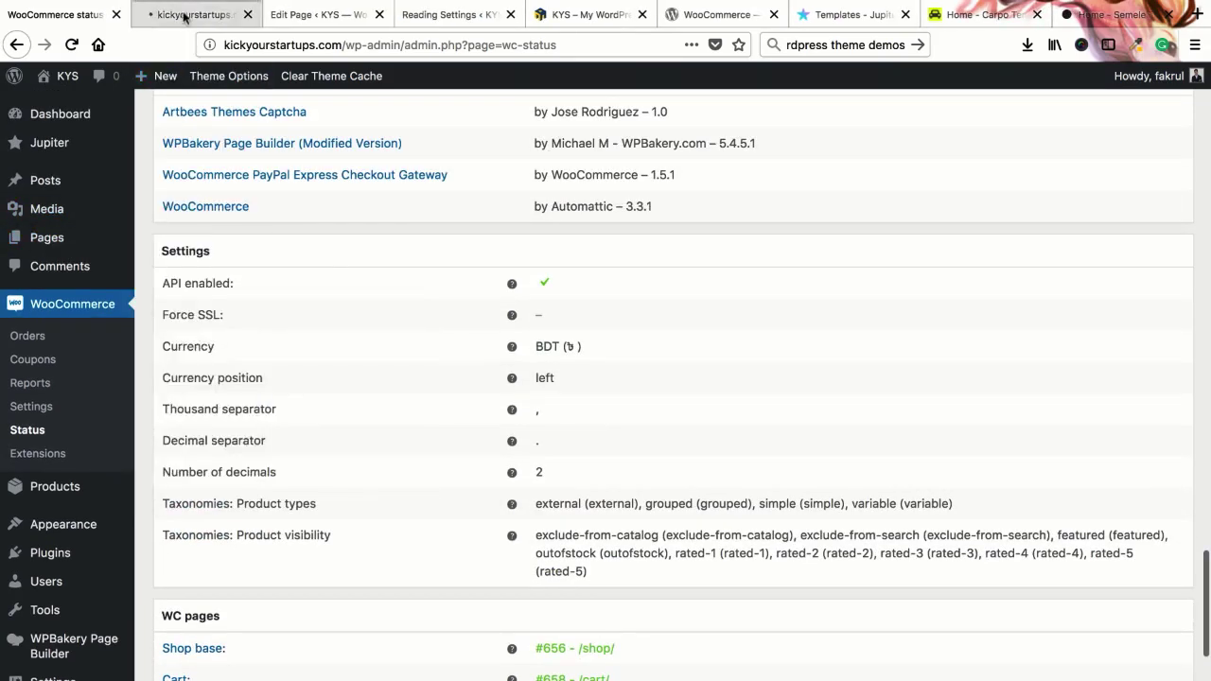
{"action": "key", "text": "ctrl+Tab"}
{"action": "scroll", "coordinate": [246, 402], "scroll_direction": "down", "scroll_amount": 5}
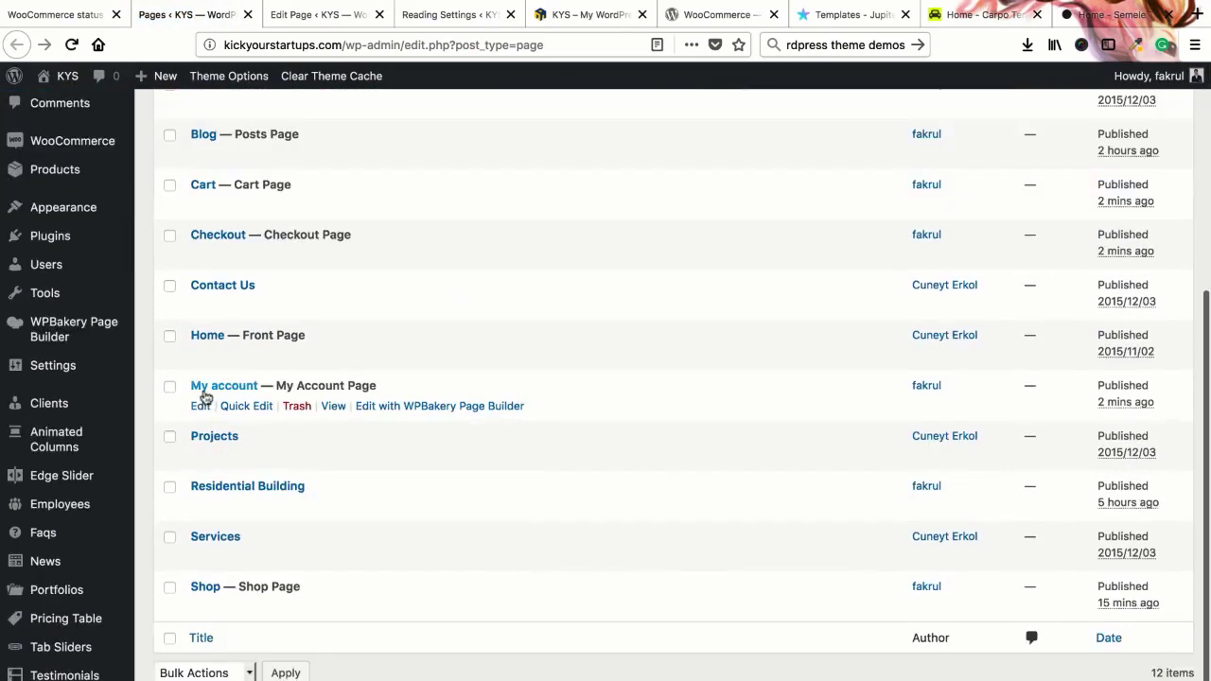
{"action": "scroll", "coordinate": [198, 616], "scroll_direction": "up", "scroll_amount": 4}
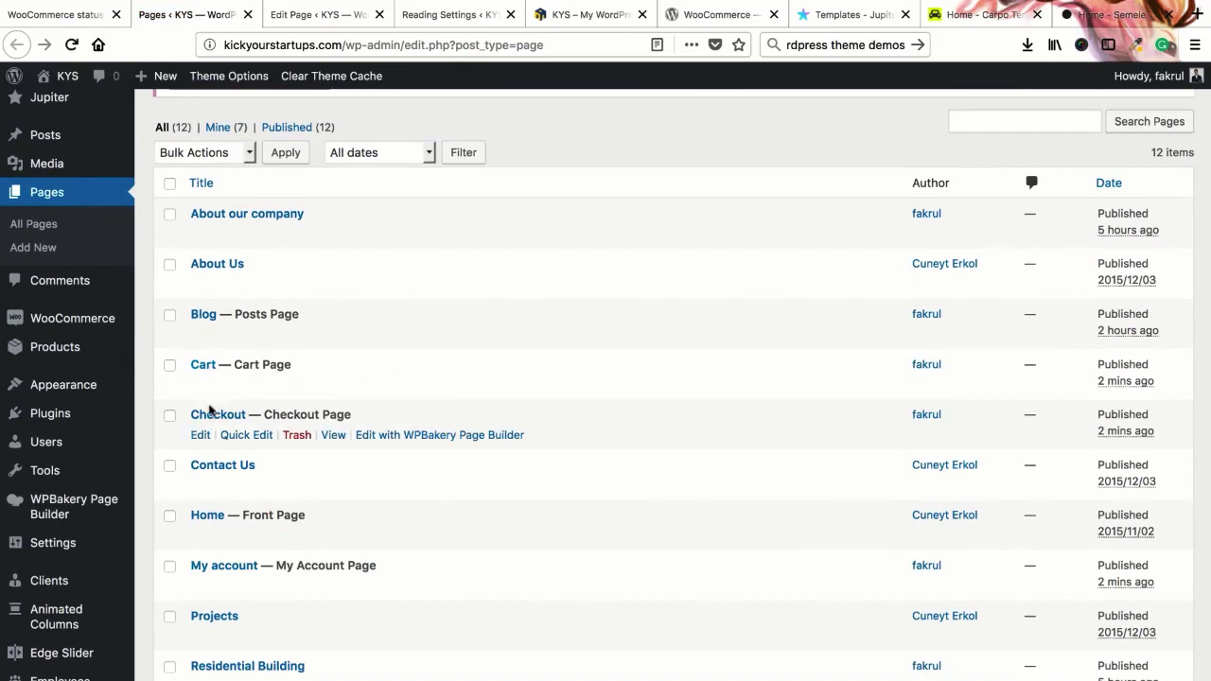
{"action": "scroll", "coordinate": [210, 420], "scroll_direction": "down", "scroll_amount": 3}
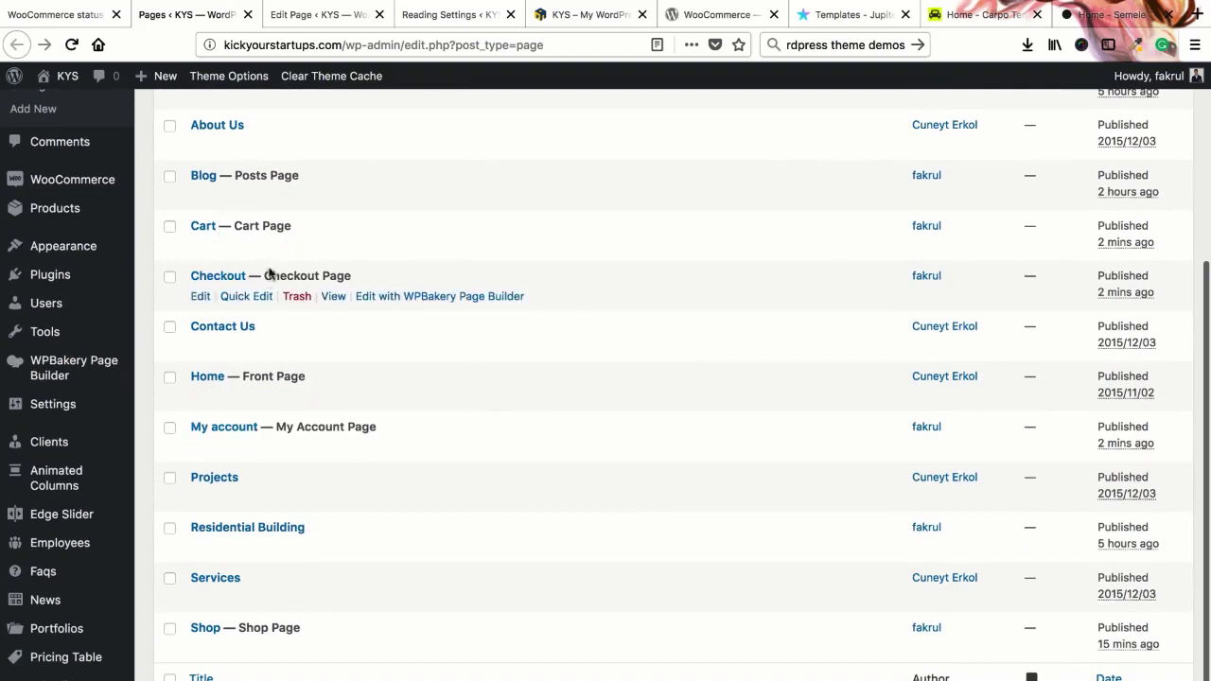
{"action": "scroll", "coordinate": [260, 465], "scroll_direction": "up", "scroll_amount": 5}
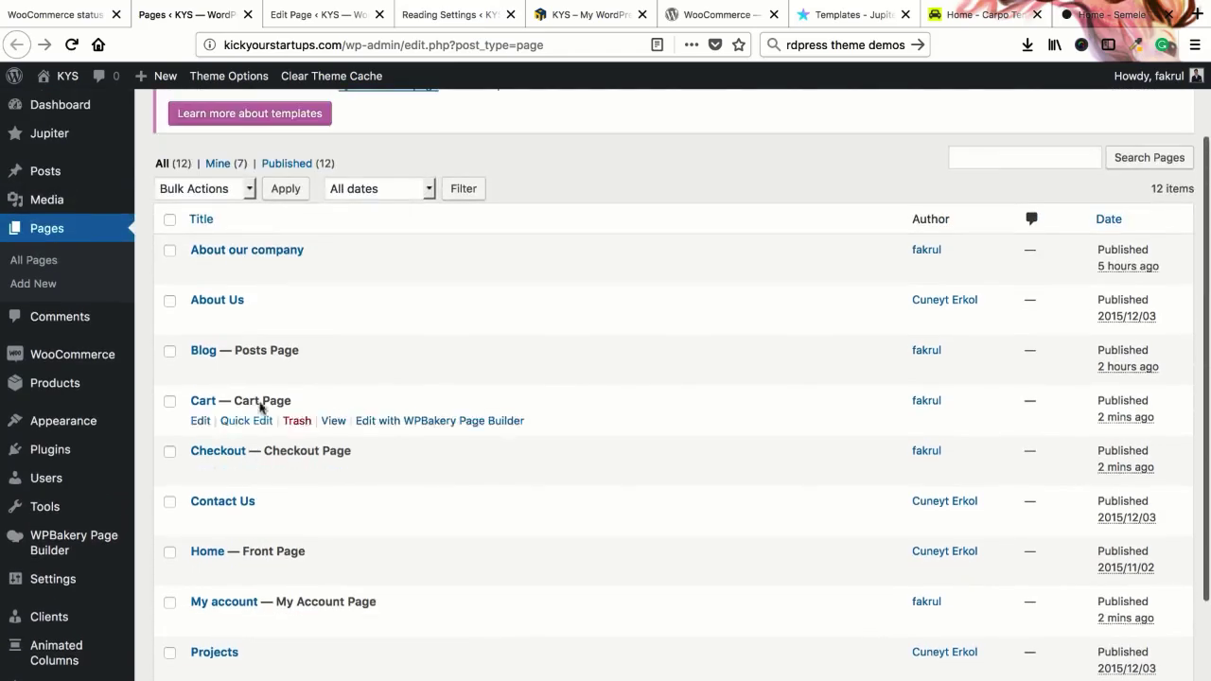
{"action": "scroll", "coordinate": [262, 360], "scroll_direction": "down", "scroll_amount": 5}
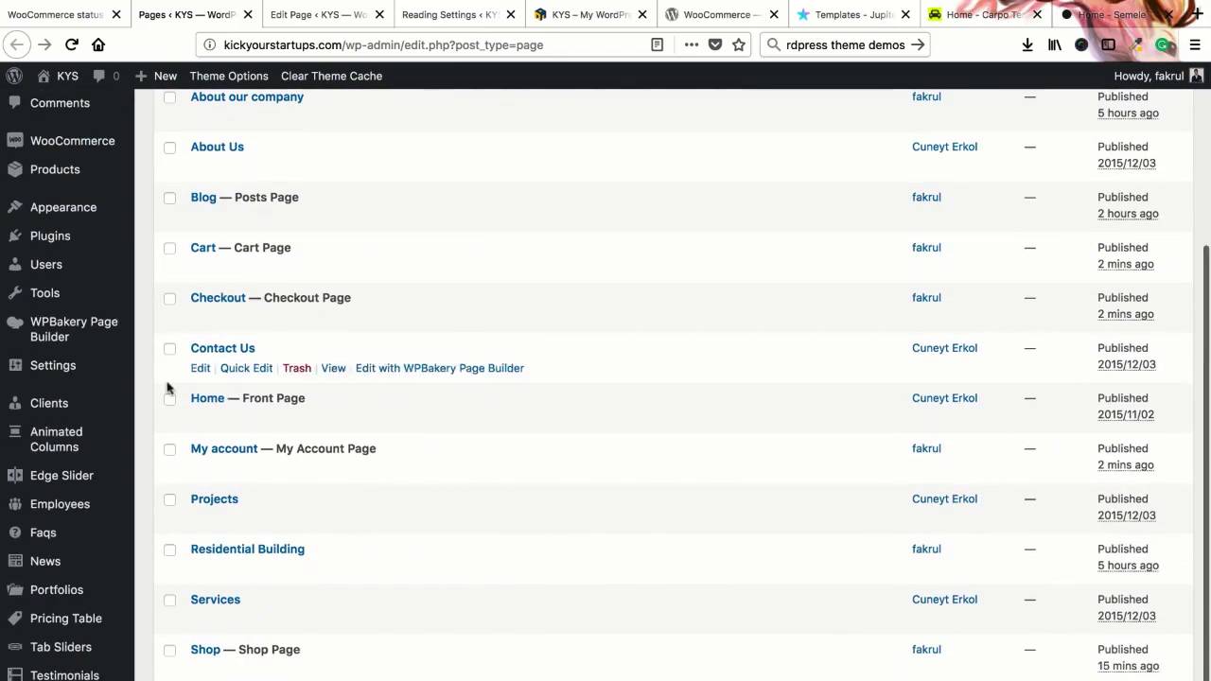
{"action": "scroll", "coordinate": [95, 350], "scroll_direction": "up", "scroll_amount": 2}
Step: Open the WooCommerce Checkout settings and inspect the pages assigned to Cart, Checkout and Terms and conditions
{"action": "mouse_move", "coordinate": [88, 227]}
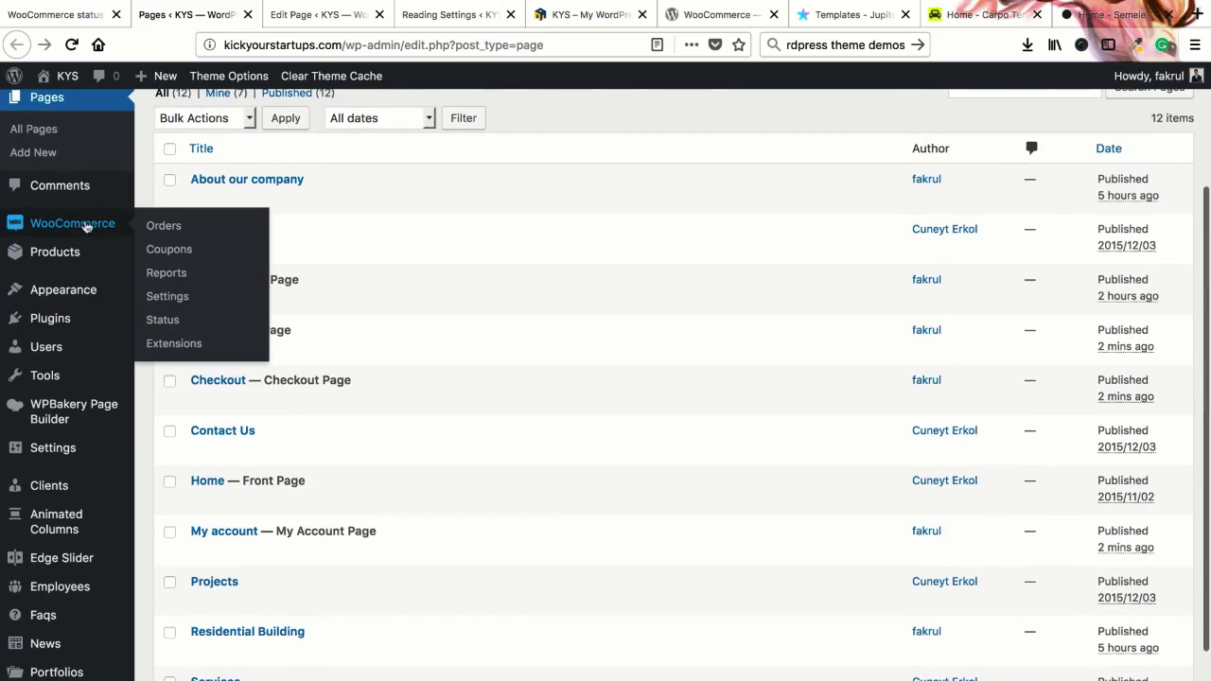
{"action": "left_click", "coordinate": [182, 295]}
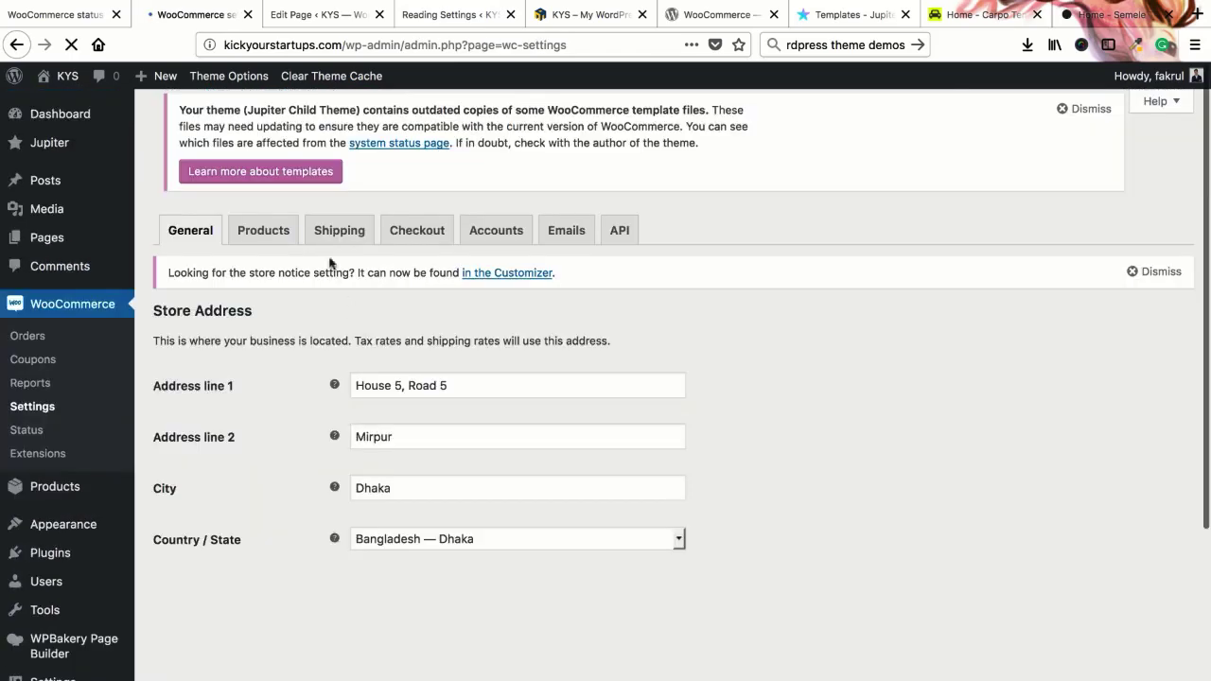
{"action": "left_click", "coordinate": [416, 129]}
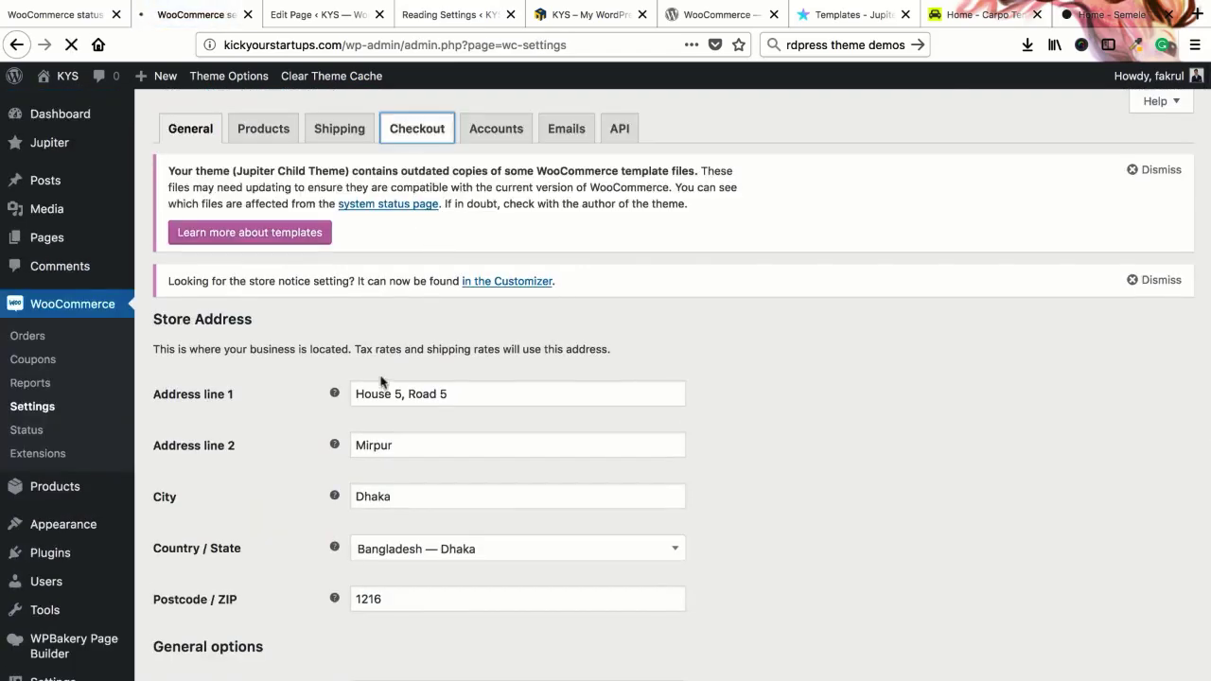
{"action": "scroll", "coordinate": [380, 428], "scroll_direction": "down", "scroll_amount": 6}
{"action": "scroll", "coordinate": [365, 410], "scroll_direction": "up", "scroll_amount": 2}
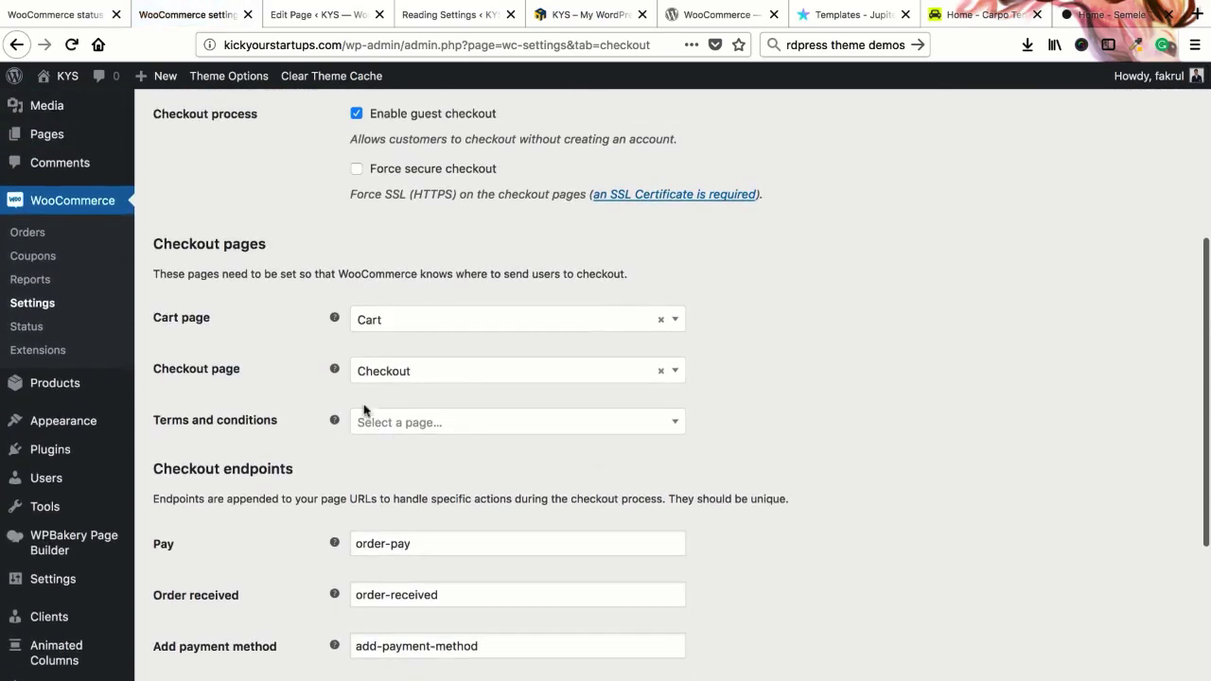
{"action": "left_click", "coordinate": [419, 322]}
{"action": "left_click", "coordinate": [420, 324]}
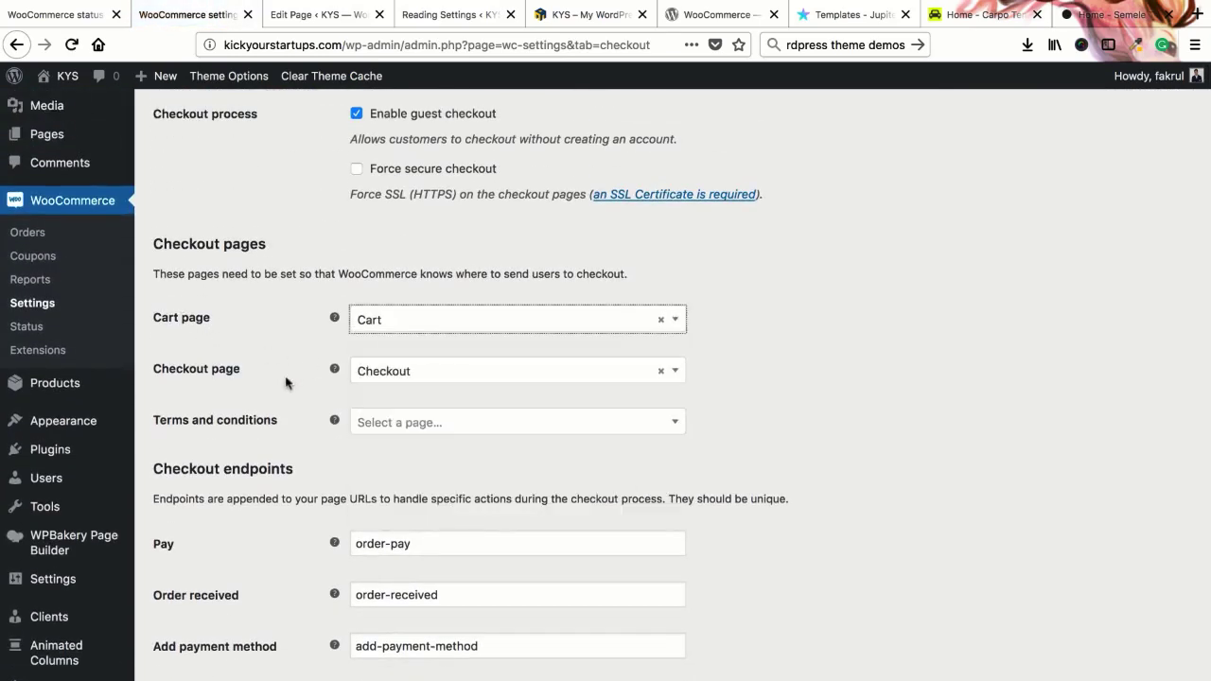
{"action": "left_click", "coordinate": [441, 430]}
{"action": "left_click", "coordinate": [271, 422]}
{"action": "scroll", "coordinate": [270, 425], "scroll_direction": "up", "scroll_amount": 3}
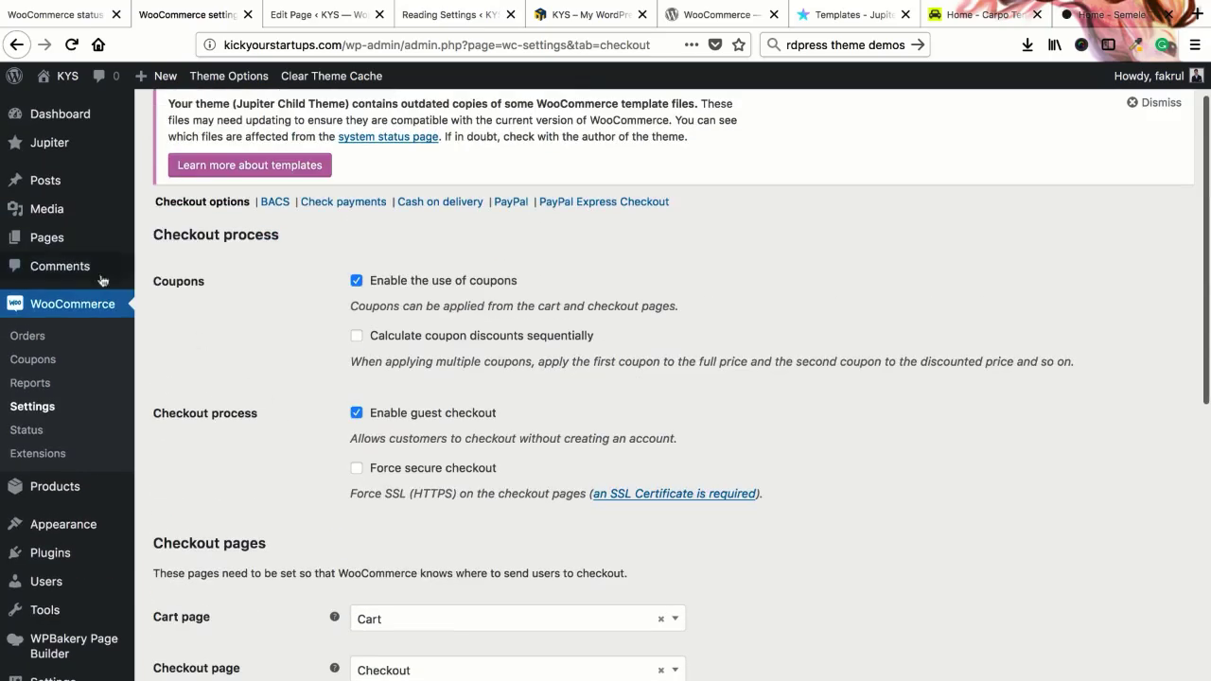
Step: Start a new page in a separate browser tab and title it "Terms and conditions", copying the label from the checkout settings
{"action": "mouse_move", "coordinate": [68, 248]}
{"action": "right_click", "coordinate": [175, 264]}
{"action": "left_click", "coordinate": [244, 274]}
{"action": "scroll", "coordinate": [189, 454], "scroll_direction": "down", "scroll_amount": 3}
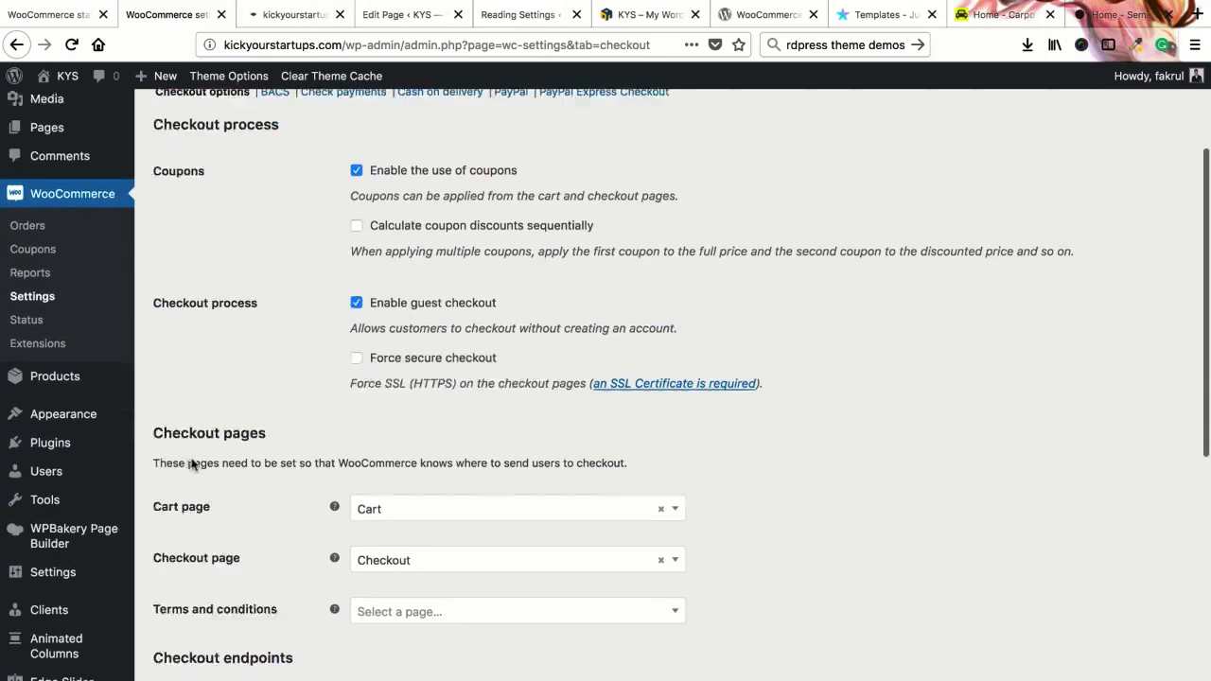
{"action": "left_click_drag", "start_coordinate": [153, 579], "coordinate": [280, 579]}
{"action": "key", "text": "ctrl+c"}
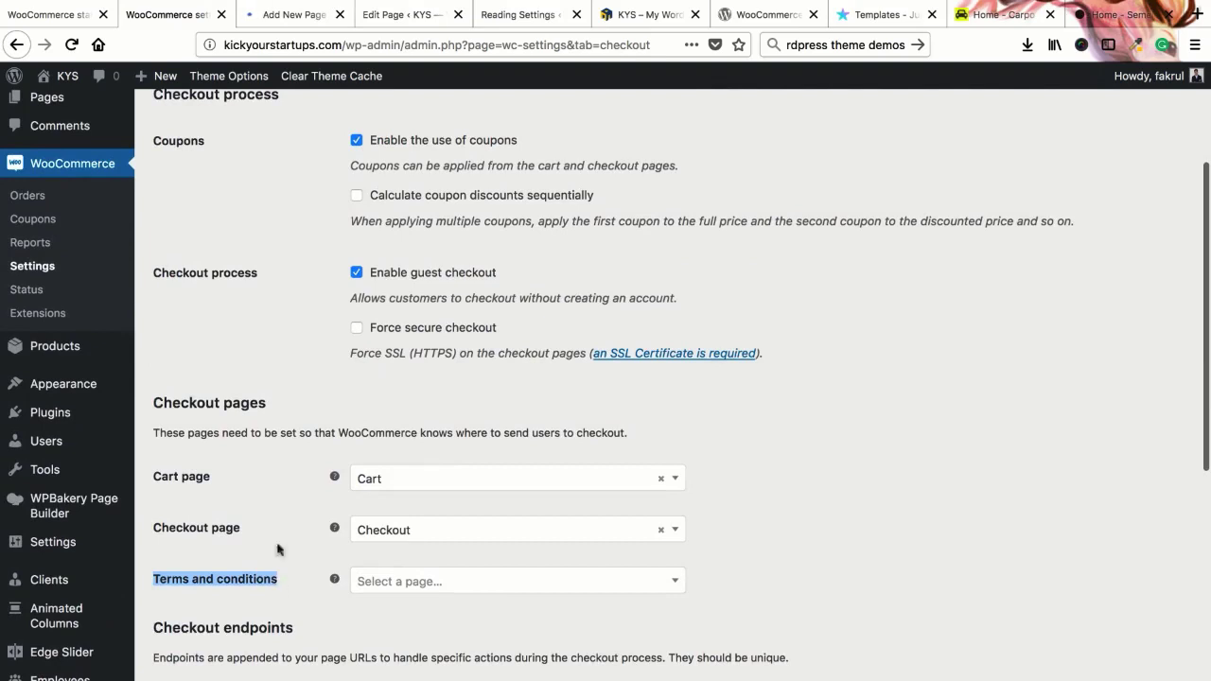
{"action": "mouse_move", "coordinate": [274, 21]}
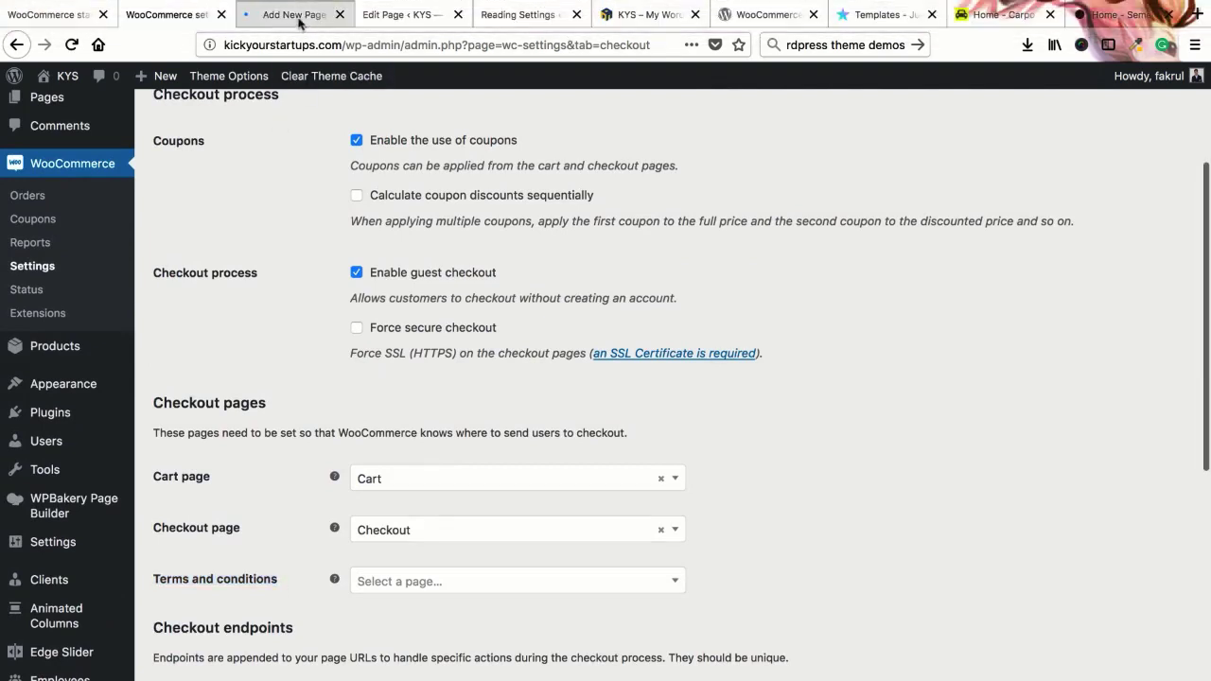
{"action": "left_click", "coordinate": [300, 17]}
{"action": "key", "text": "ctrl+v"}
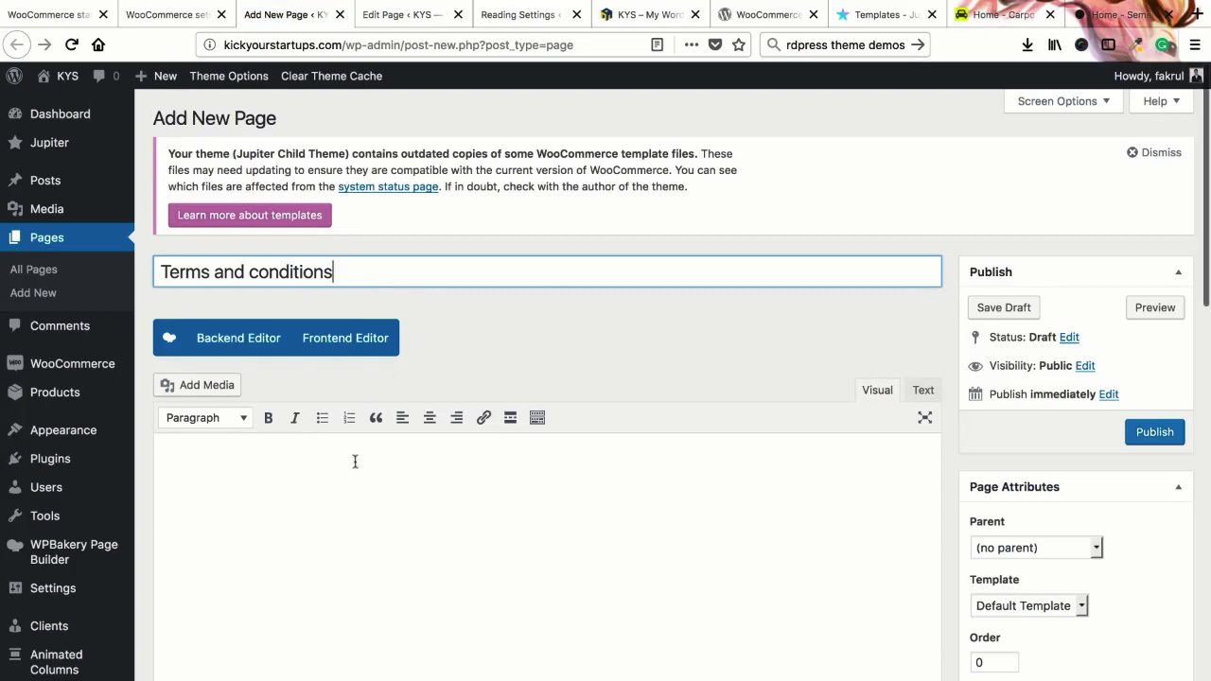
Step: Fill the Terms and conditions page body with repeated copies of the outdated-templates notice as placeholder text, and publish the page
{"action": "left_click", "coordinate": [374, 526]}
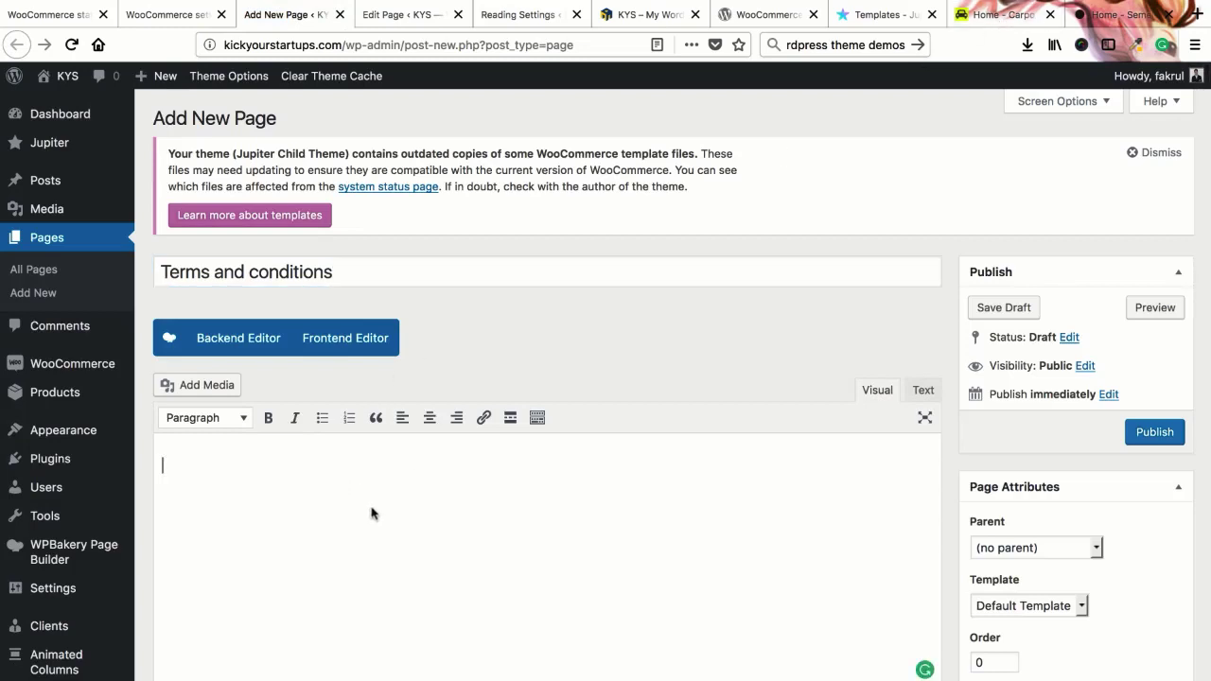
{"action": "left_click_drag", "start_coordinate": [168, 153], "coordinate": [298, 179]}
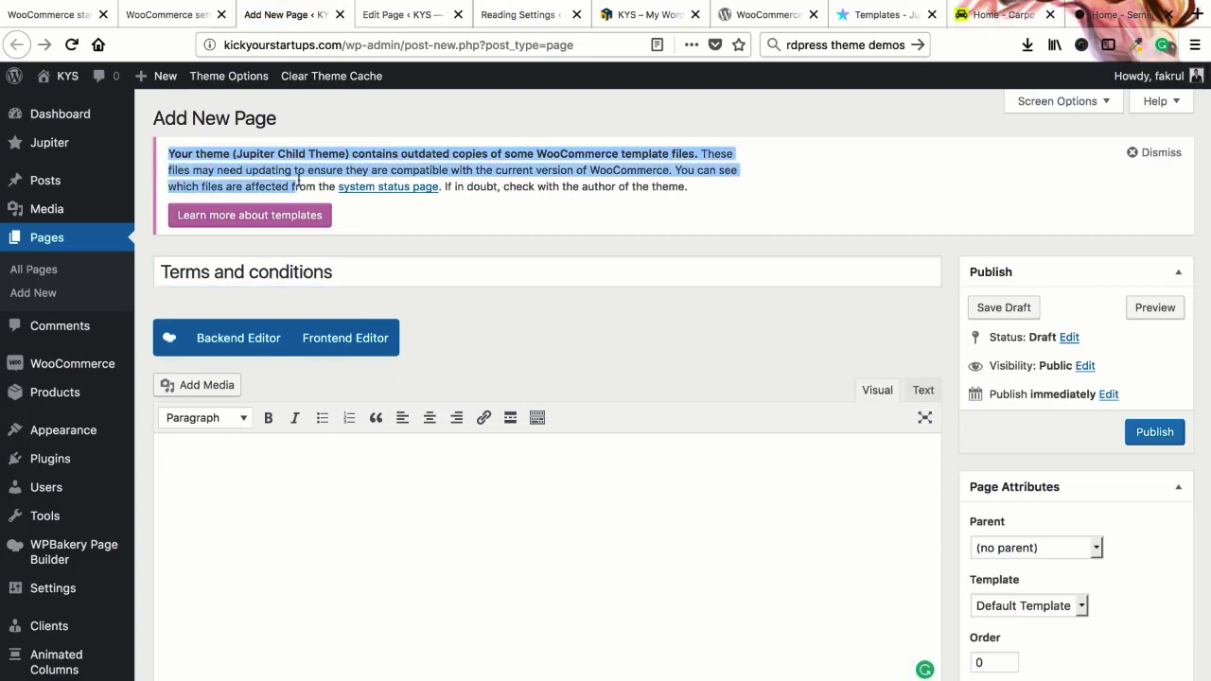
{"action": "key", "text": "ctrl+c"}
{"action": "left_click", "coordinate": [299, 467]}
{"action": "key", "text": "ctrl+v"}
{"action": "key", "text": "ctrl+v"}
{"action": "key", "text": "ctrl+v"}
{"action": "key", "text": "ctrl+v"}
{"action": "key", "text": "ctrl+v"}
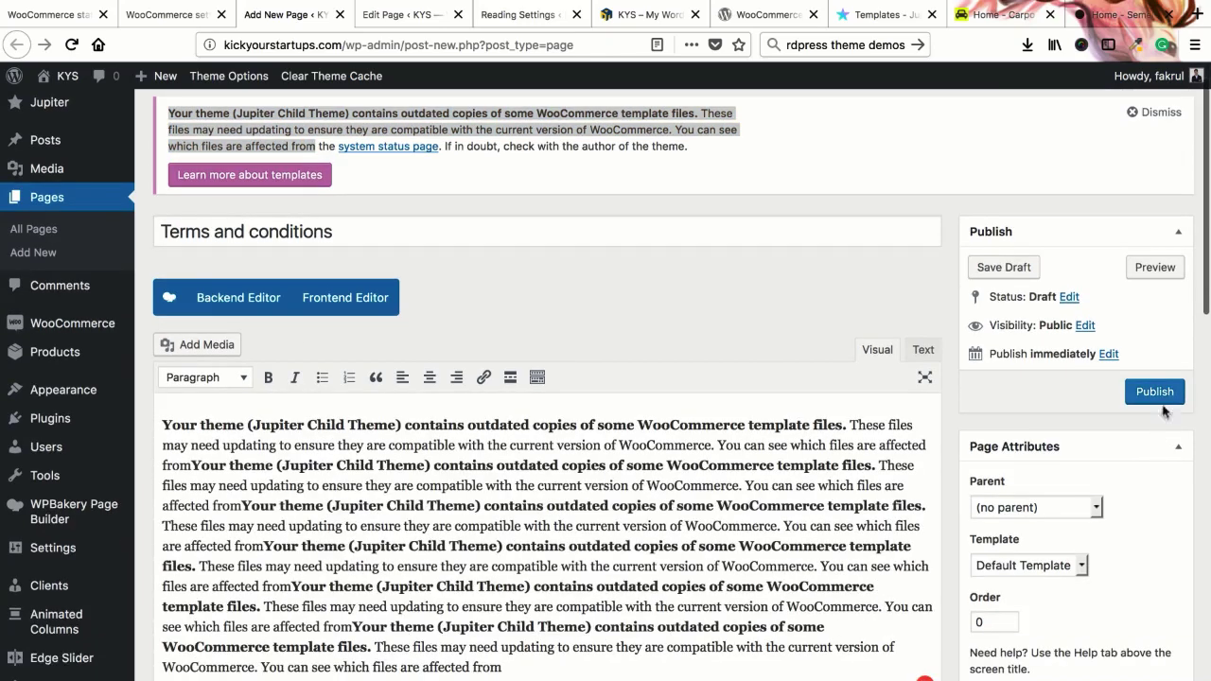
{"action": "left_click", "coordinate": [1153, 392]}
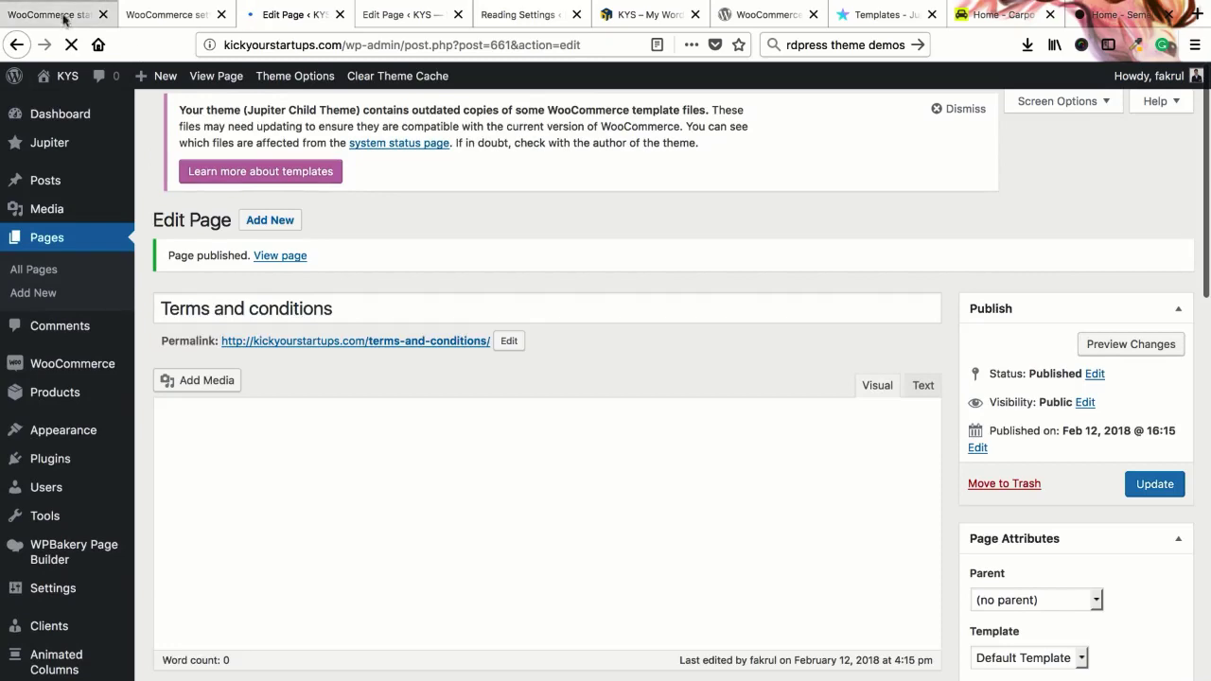
Step: Assign the published "Terms and conditions" page as the terms page in the WooCommerce Checkout settings and save the changes
{"action": "left_click", "coordinate": [52, 14]}
{"action": "scroll", "coordinate": [370, 360], "scroll_direction": "down", "scroll_amount": 10}
{"action": "key", "text": "ctrl+Tab"}
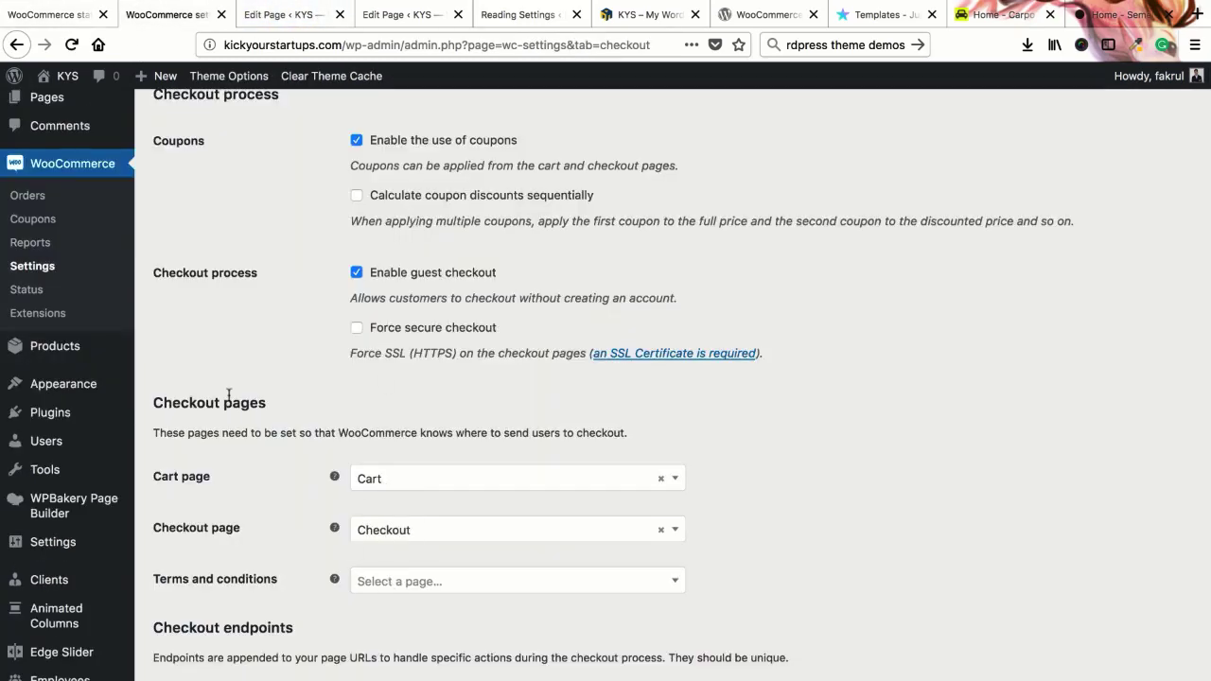
{"action": "scroll", "coordinate": [228, 394], "scroll_direction": "up", "scroll_amount": 3}
{"action": "left_click", "coordinate": [420, 137]}
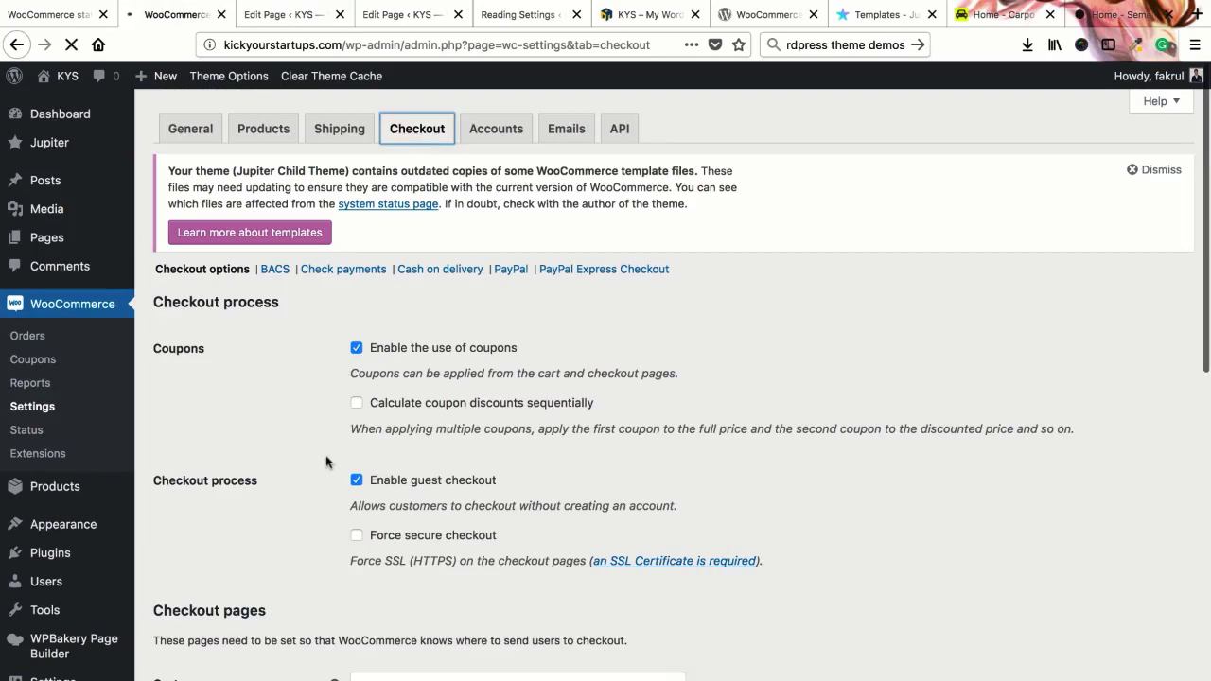
{"action": "scroll", "coordinate": [316, 460], "scroll_direction": "down", "scroll_amount": 5}
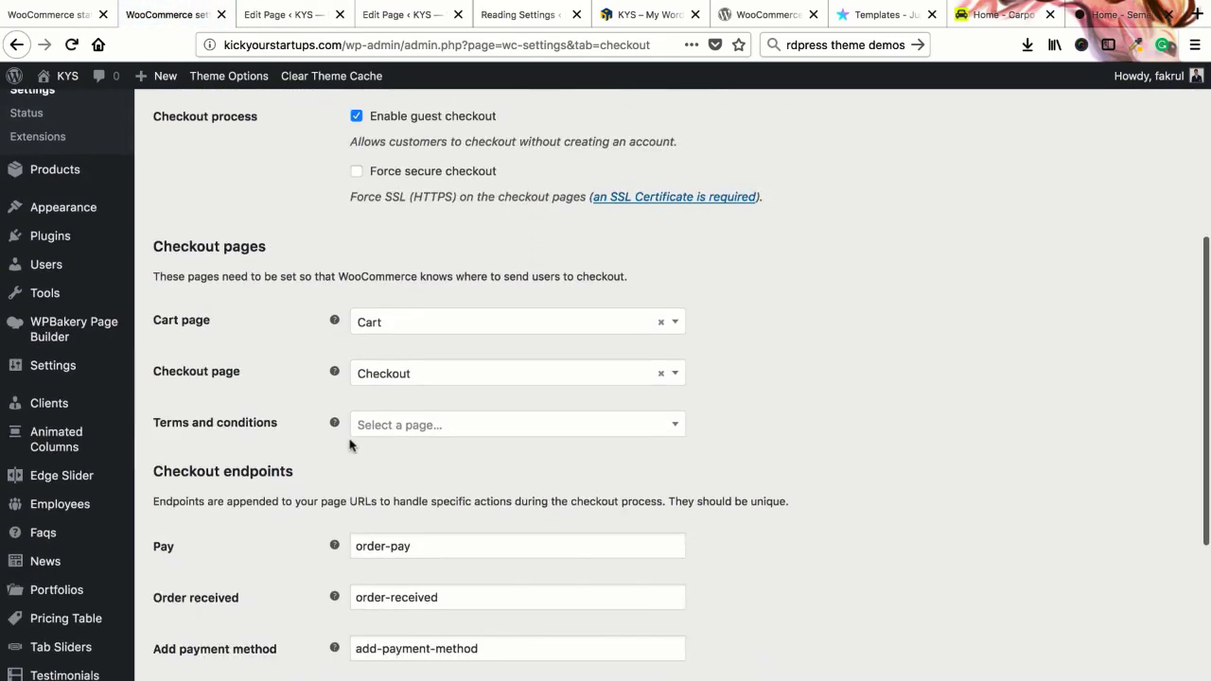
{"action": "left_click", "coordinate": [391, 428]}
{"action": "scroll", "coordinate": [392, 549], "scroll_direction": "down", "scroll_amount": 5}
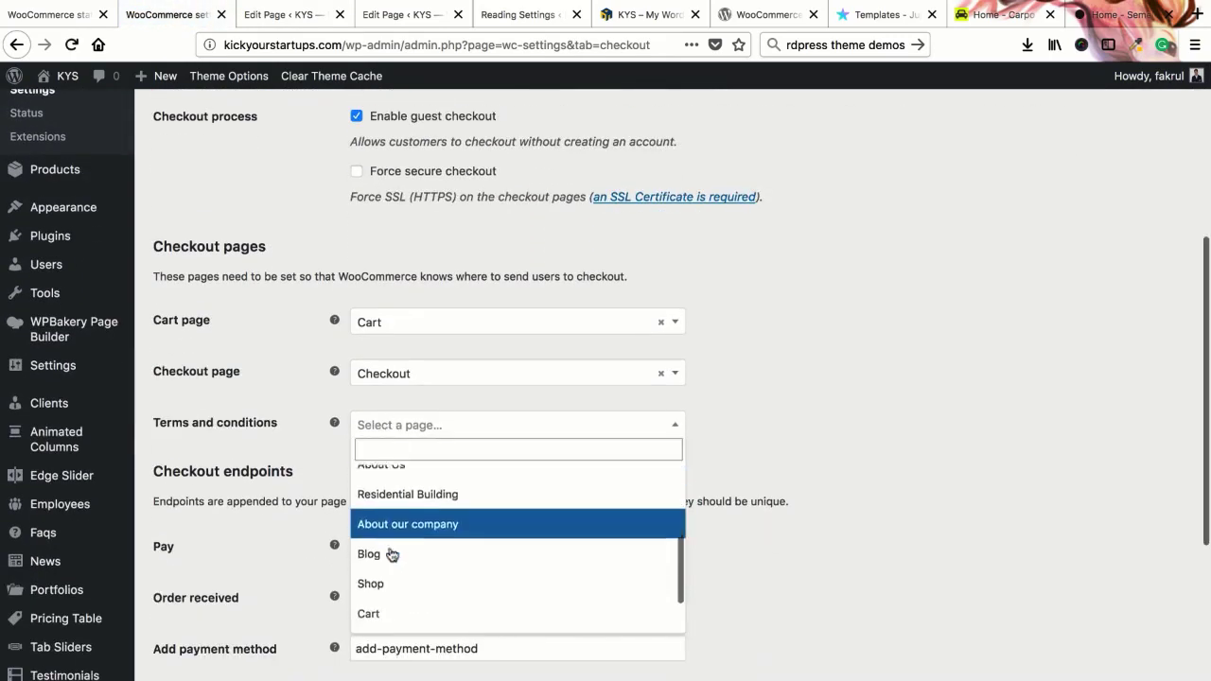
{"action": "left_click", "coordinate": [397, 619]}
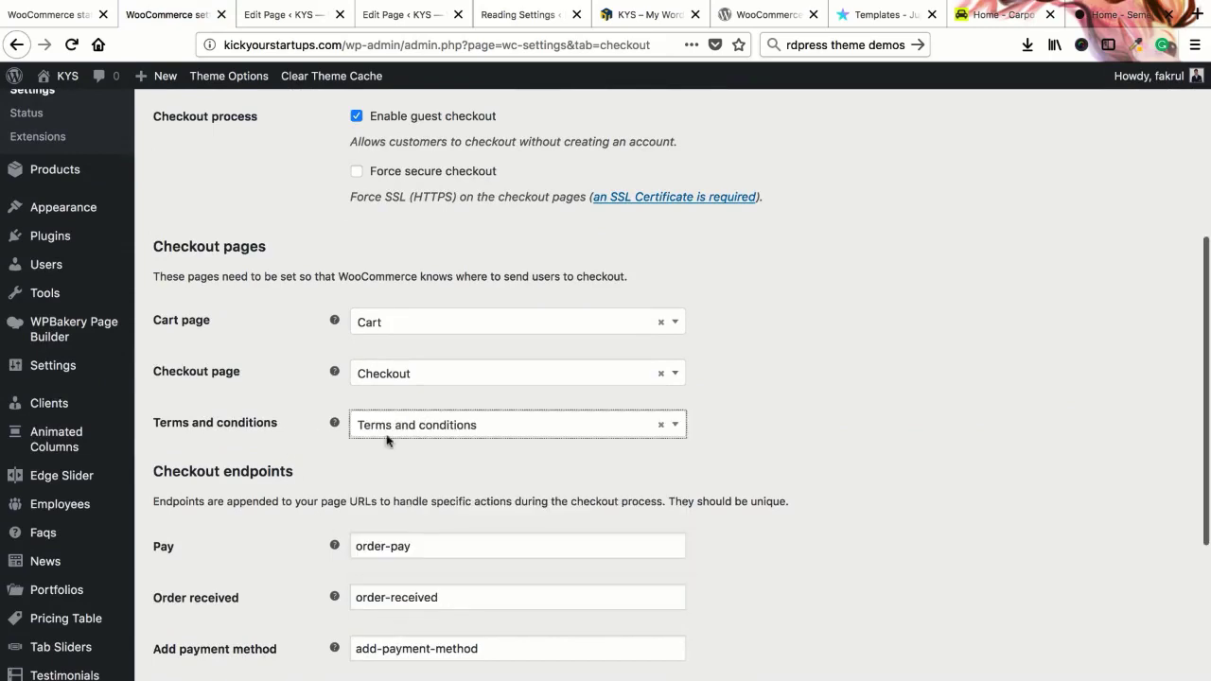
{"action": "scroll", "coordinate": [334, 488], "scroll_direction": "down", "scroll_amount": 3}
{"action": "scroll", "coordinate": [321, 492], "scroll_direction": "down", "scroll_amount": 5}
{"action": "left_click", "coordinate": [201, 670]}
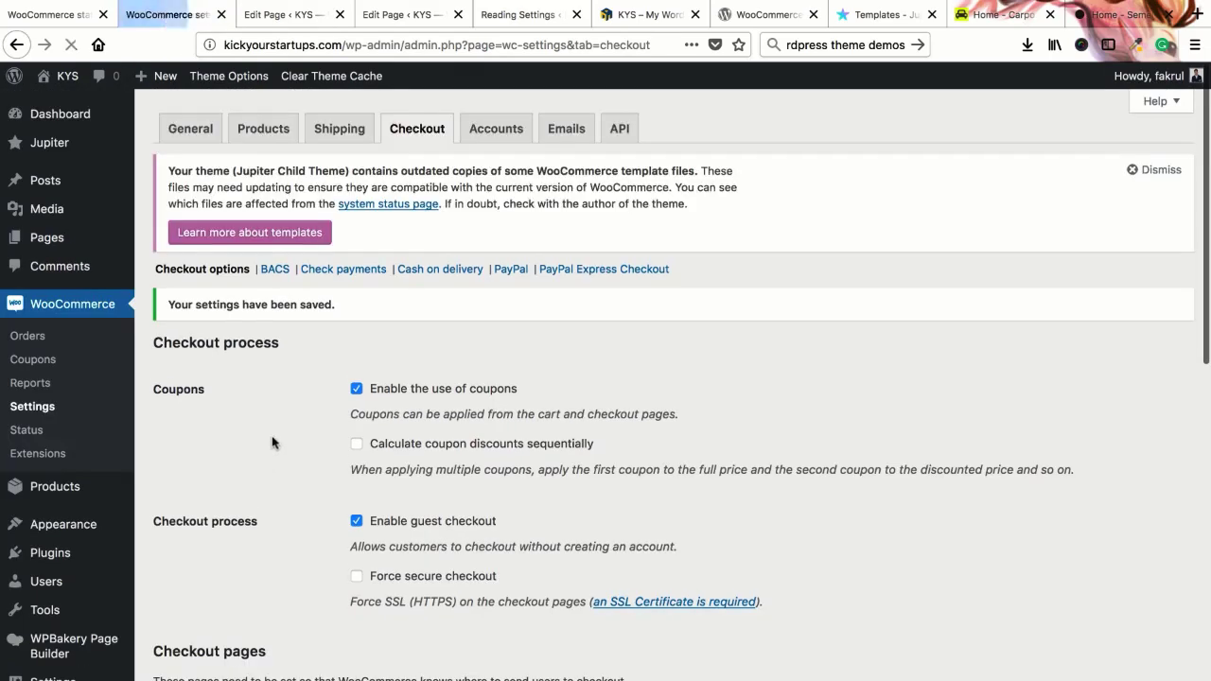
Step: Save the WooCommerce Accounts settings with the current options, and review the account page, registration, login and account creation settings
{"action": "left_click", "coordinate": [492, 132]}
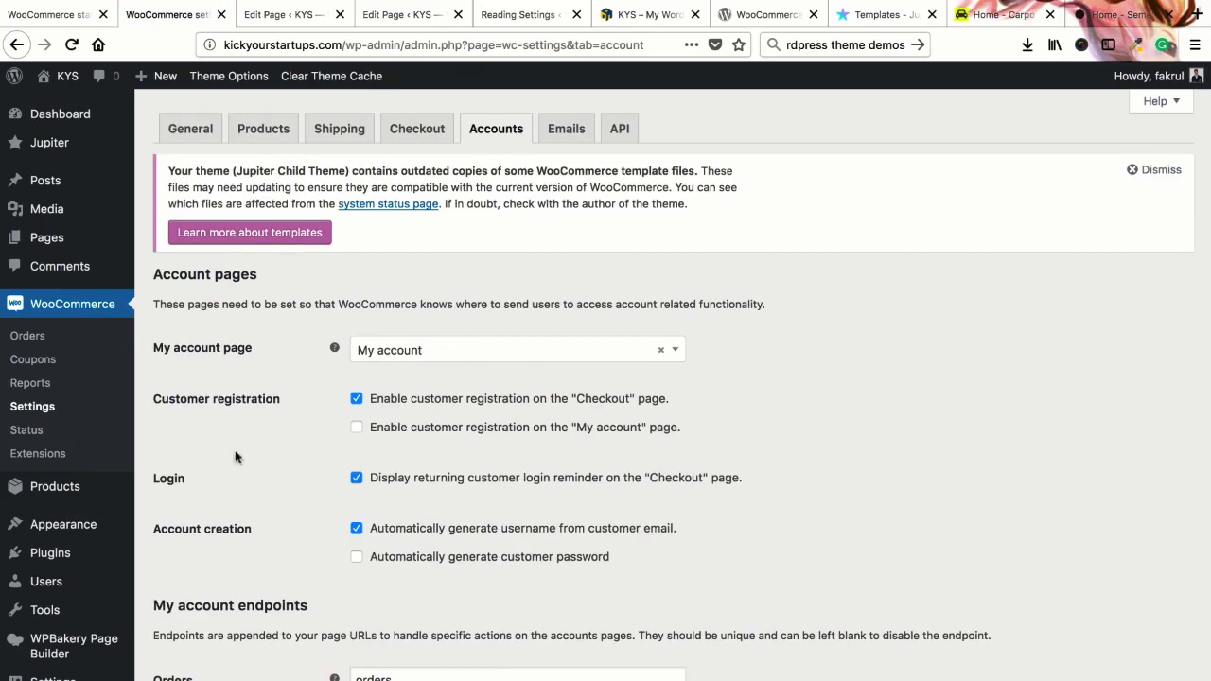
{"action": "scroll", "coordinate": [236, 456], "scroll_direction": "down", "scroll_amount": 5}
{"action": "left_click", "coordinate": [192, 669]}
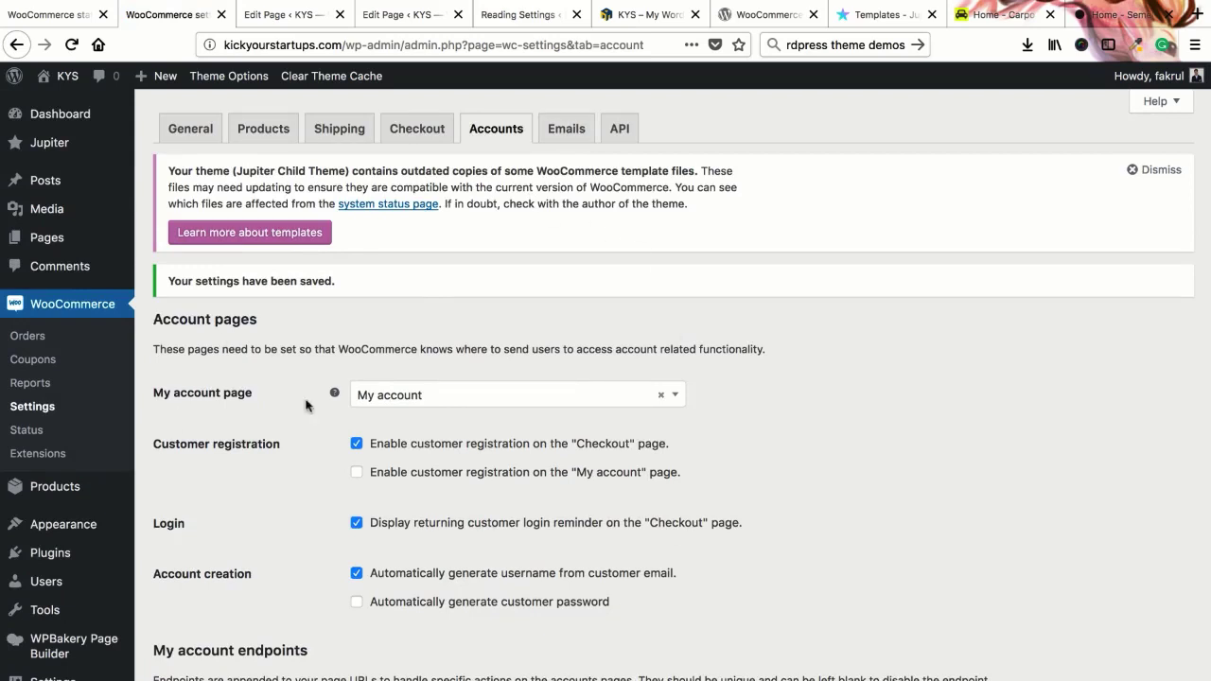
{"action": "scroll", "coordinate": [306, 405], "scroll_direction": "down", "scroll_amount": 3}
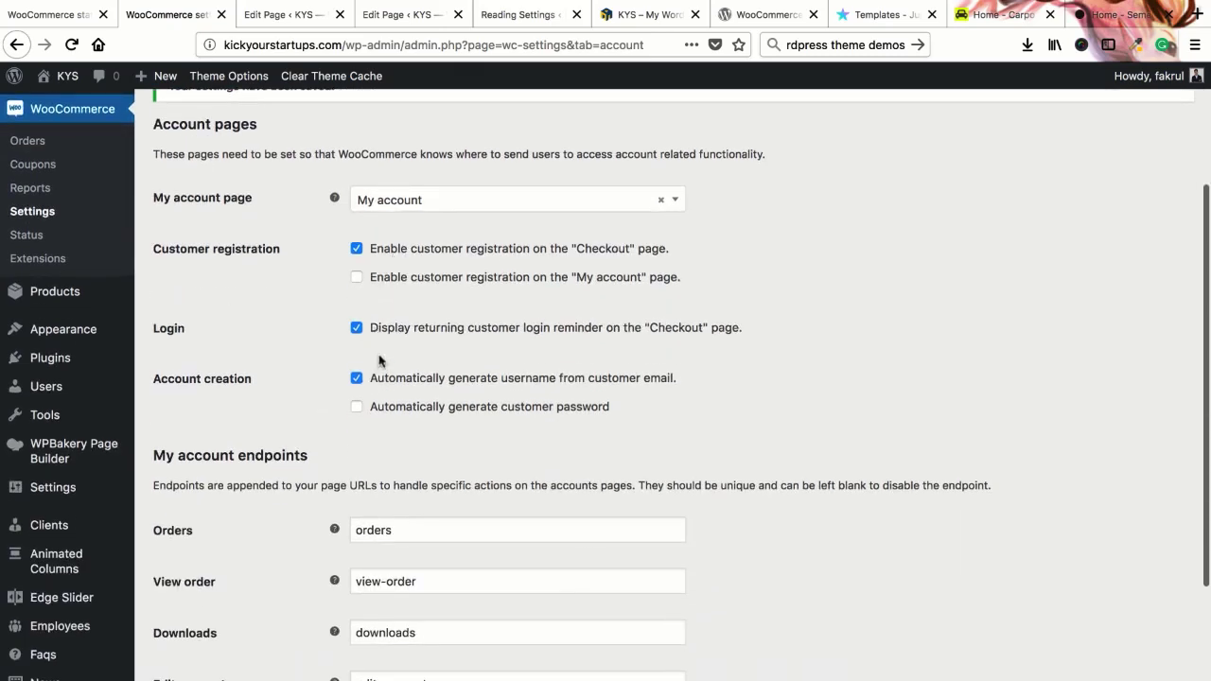
{"action": "scroll", "coordinate": [288, 357], "scroll_direction": "up", "scroll_amount": 3}
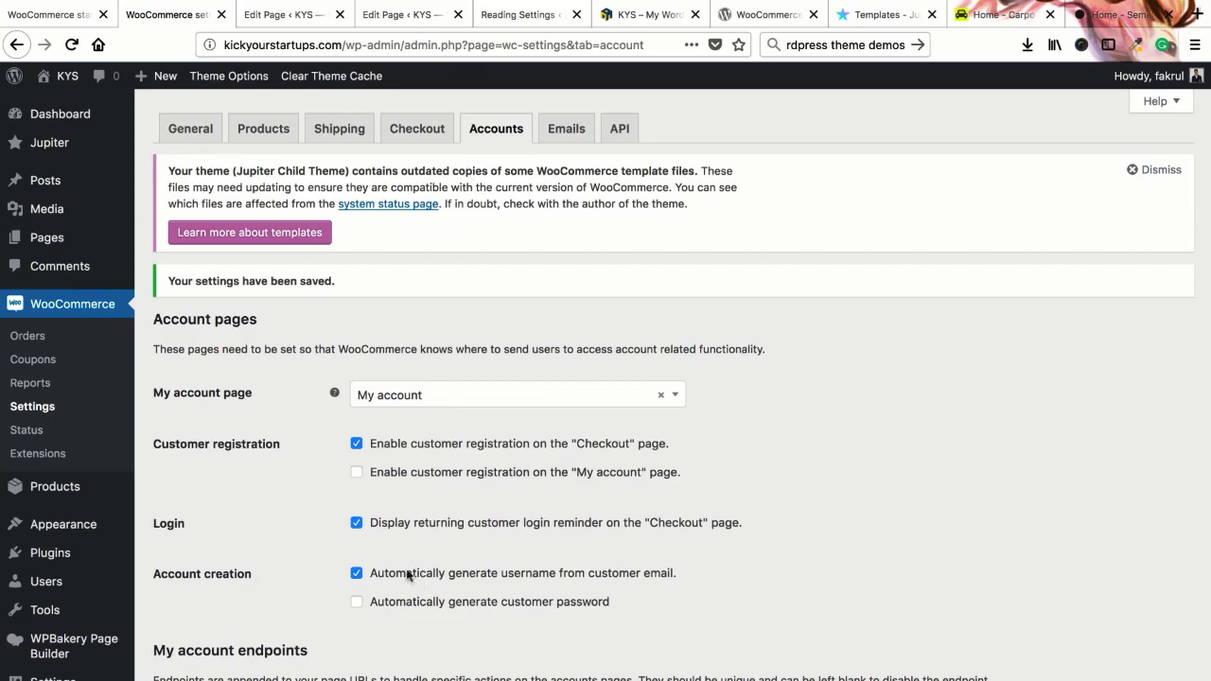
Step: Browse the featured WooCommerce extensions, examining the Subscriptions, Bookings and Memberships offers and the store add-ons
{"action": "left_click", "coordinate": [43, 455]}
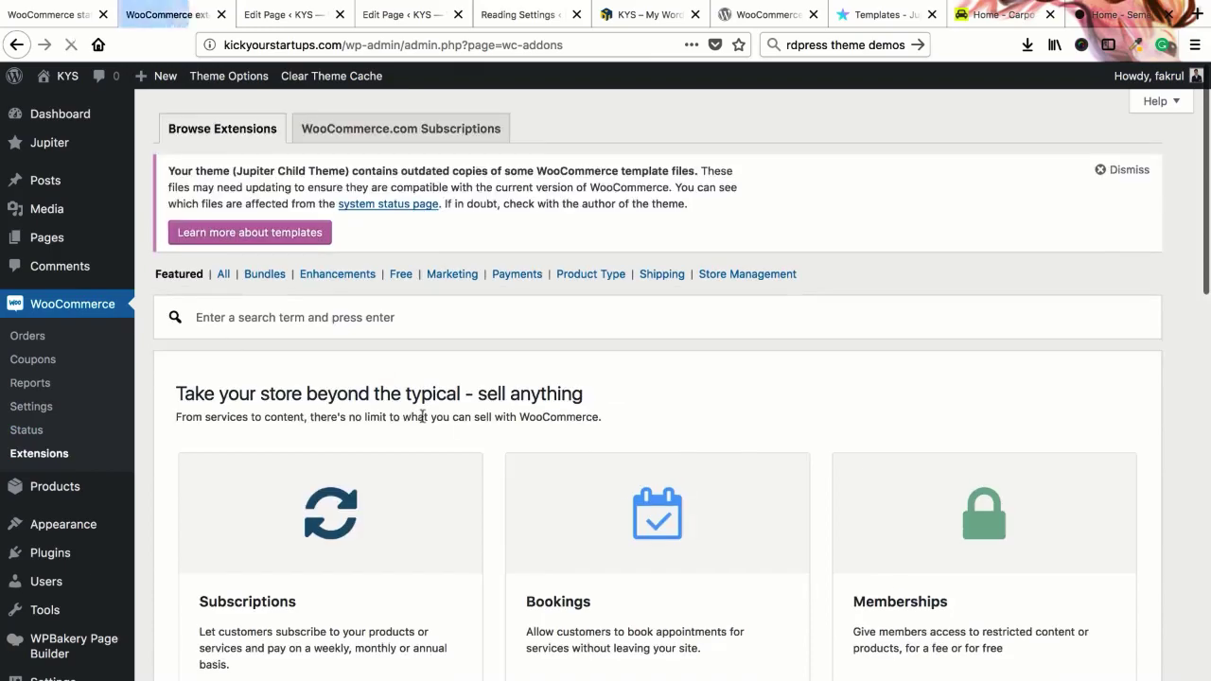
{"action": "scroll", "coordinate": [663, 311], "scroll_direction": "down", "scroll_amount": 5}
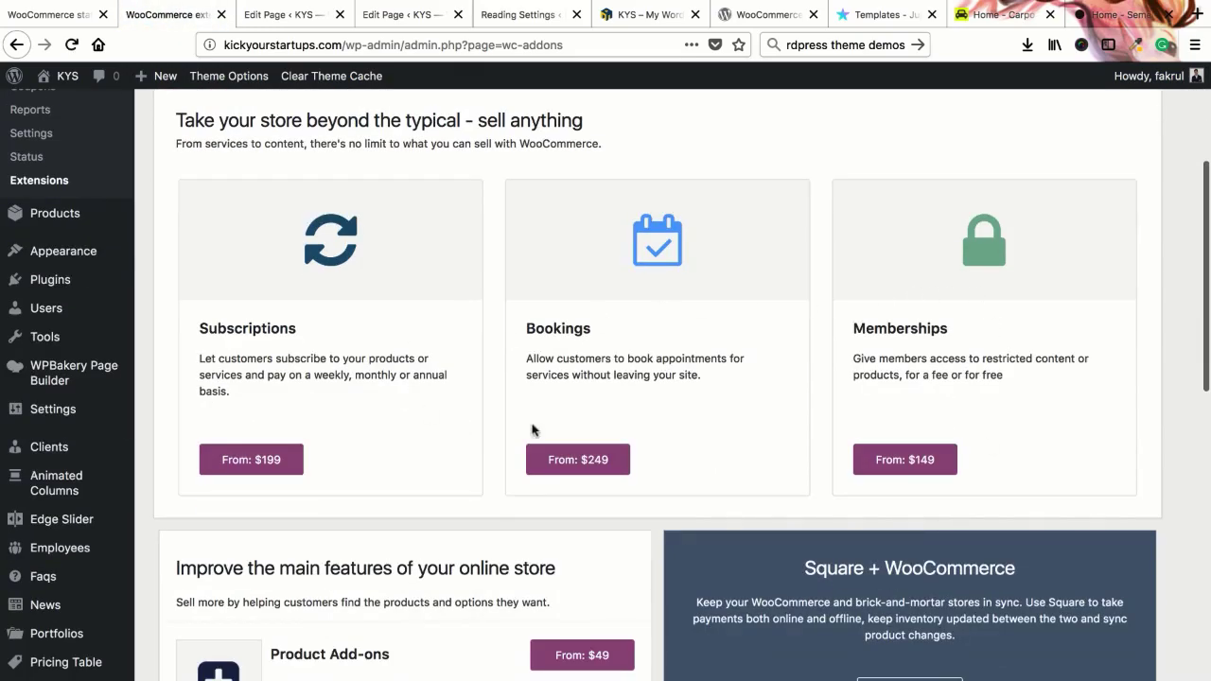
{"action": "scroll", "coordinate": [533, 427], "scroll_direction": "down", "scroll_amount": 5}
{"action": "scroll", "coordinate": [532, 431], "scroll_direction": "up", "scroll_amount": 4}
{"action": "scroll", "coordinate": [567, 417], "scroll_direction": "up", "scroll_amount": 5}
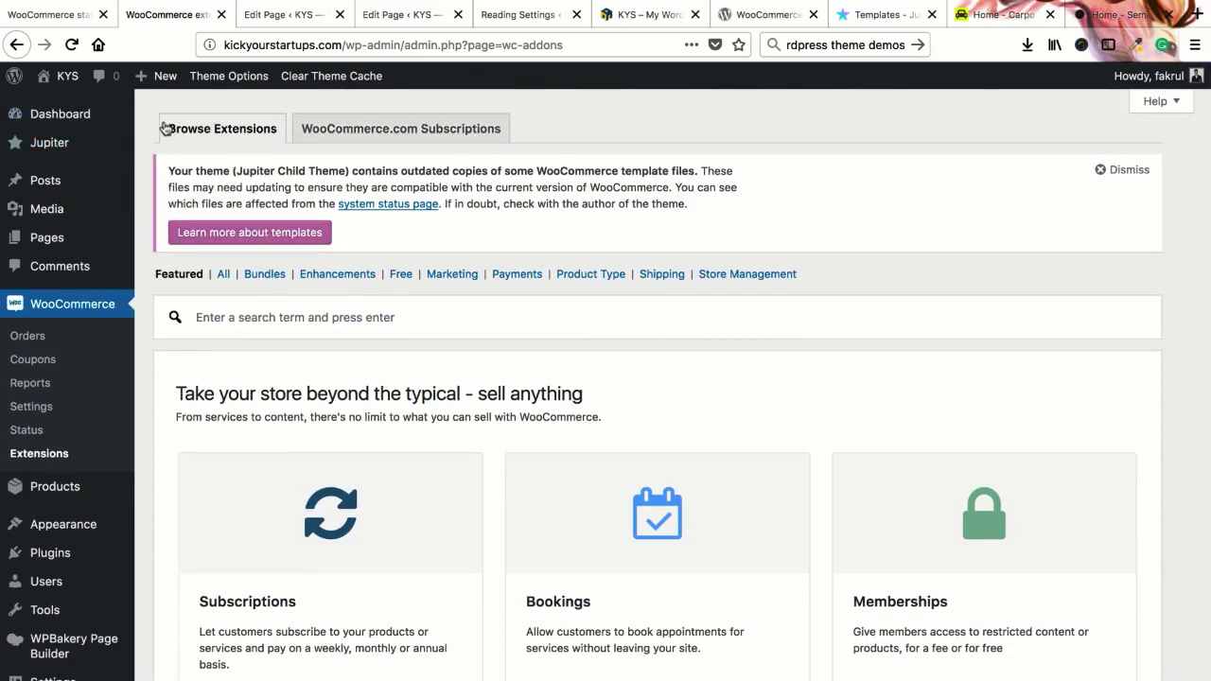
{"action": "mouse_move", "coordinate": [56, 156]}
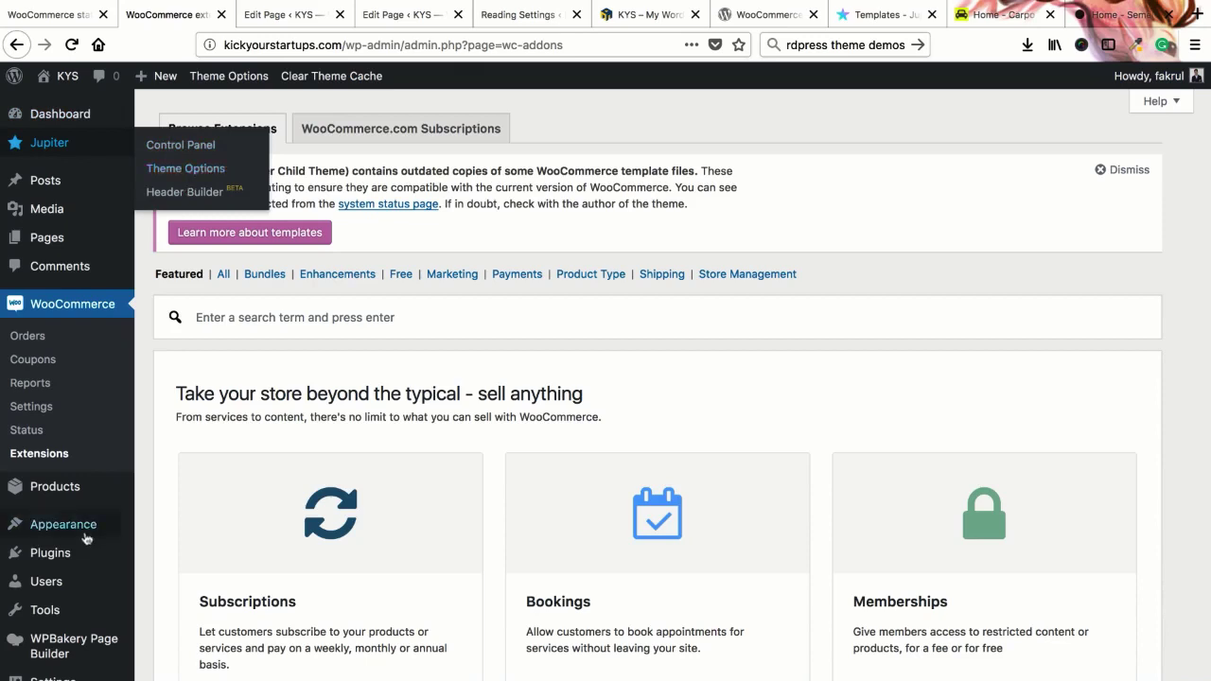
{"action": "mouse_move", "coordinate": [64, 560]}
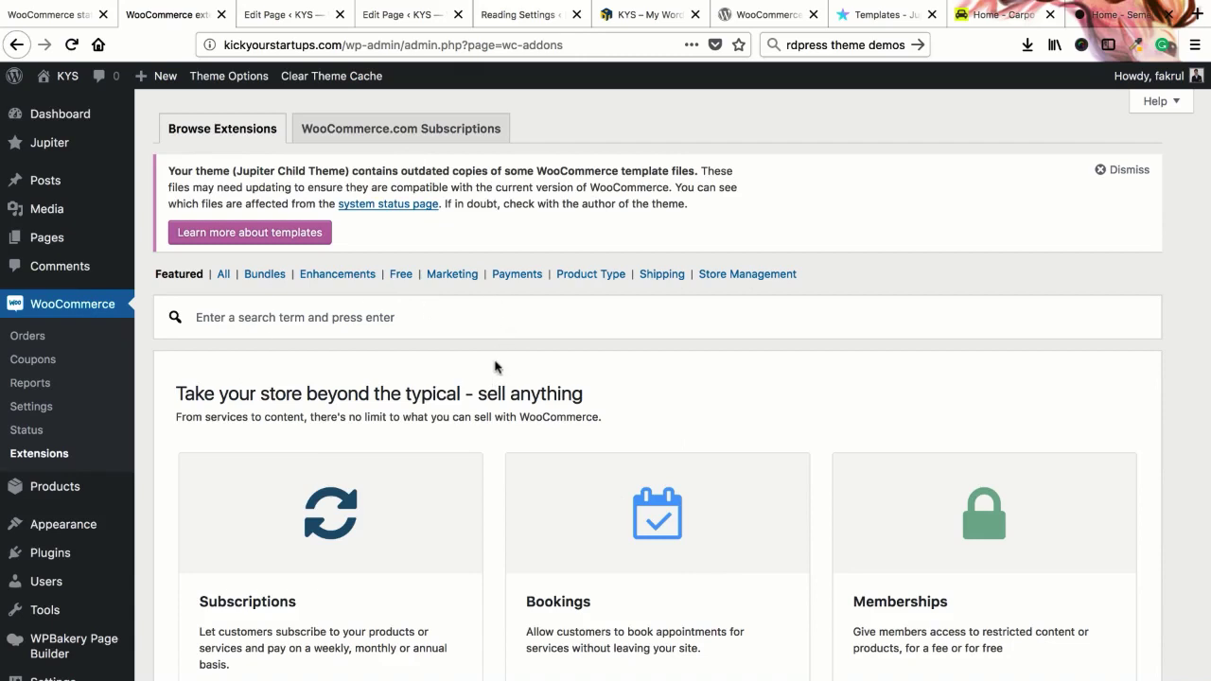
{"action": "scroll", "coordinate": [494, 370], "scroll_direction": "down", "scroll_amount": 1}
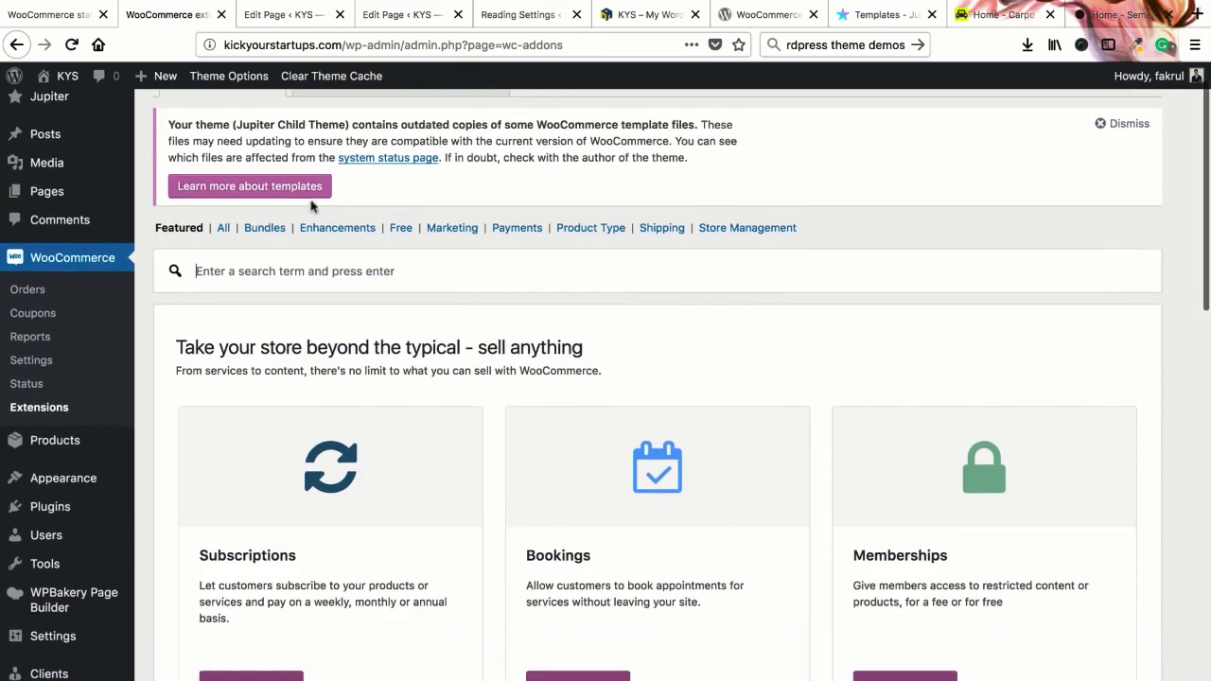
{"action": "scroll", "coordinate": [554, 465], "scroll_direction": "down", "scroll_amount": 5}
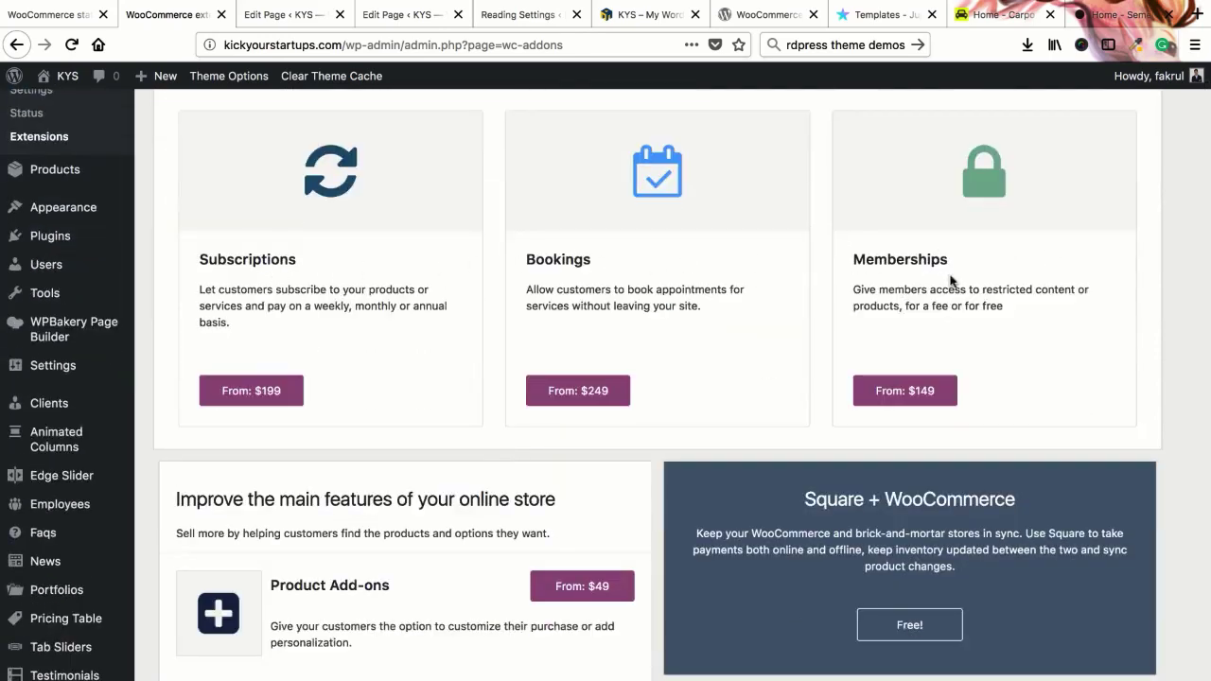
{"action": "scroll", "coordinate": [449, 445], "scroll_direction": "up", "scroll_amount": 3}
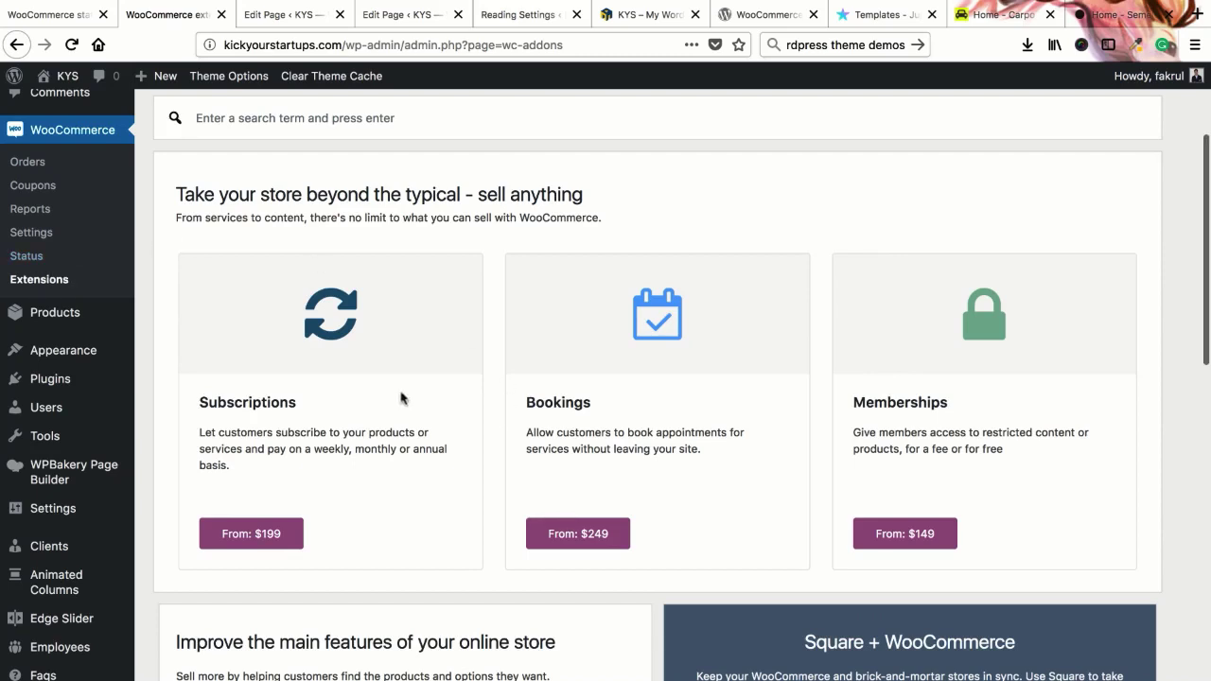
{"action": "scroll", "coordinate": [492, 369], "scroll_direction": "up", "scroll_amount": 4}
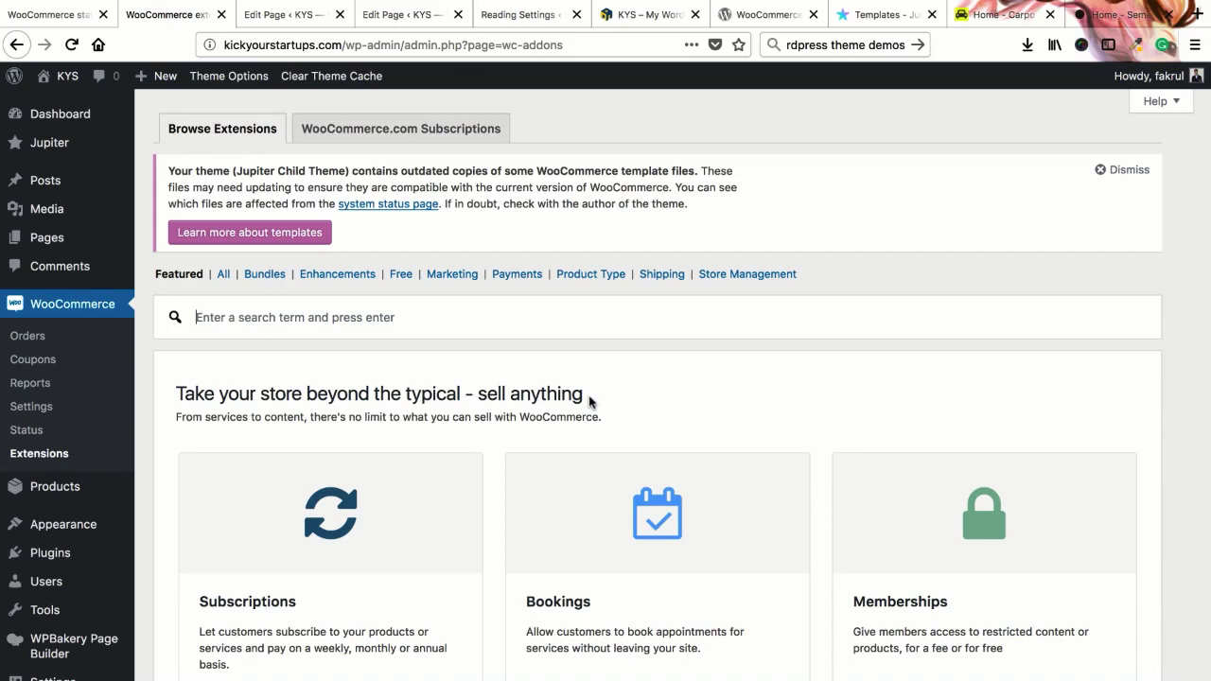
{"action": "scroll", "coordinate": [588, 402], "scroll_direction": "down", "scroll_amount": 2}
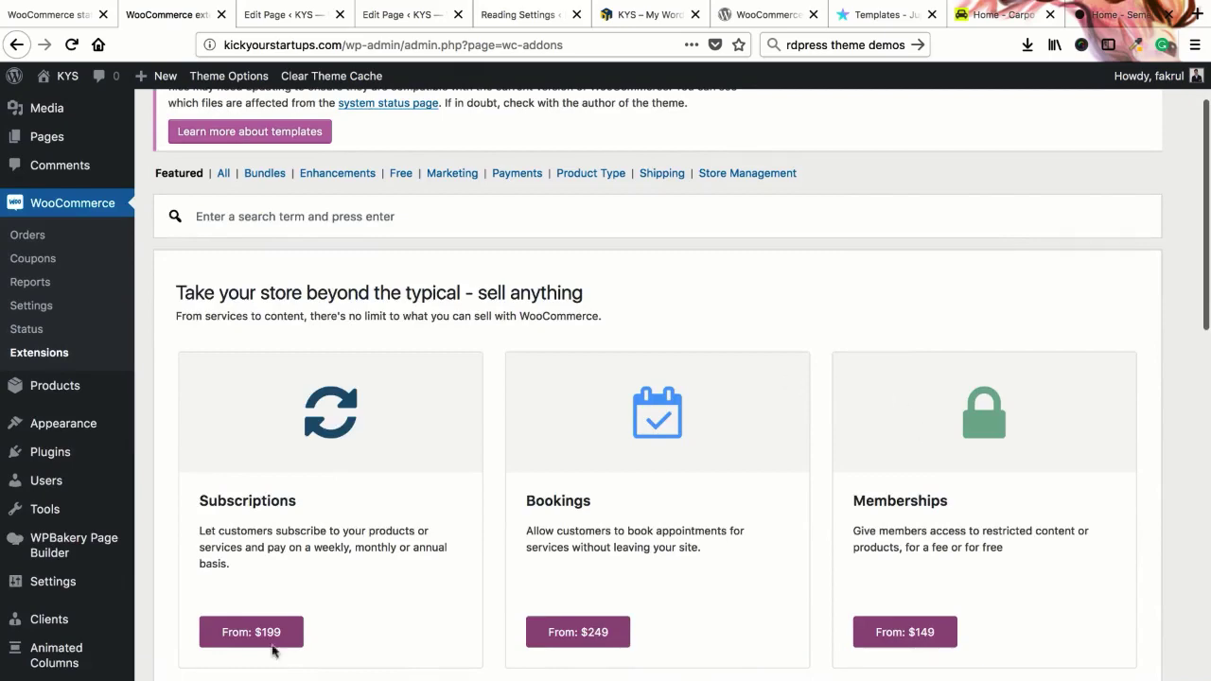
{"action": "scroll", "coordinate": [492, 423], "scroll_direction": "down", "scroll_amount": 5}
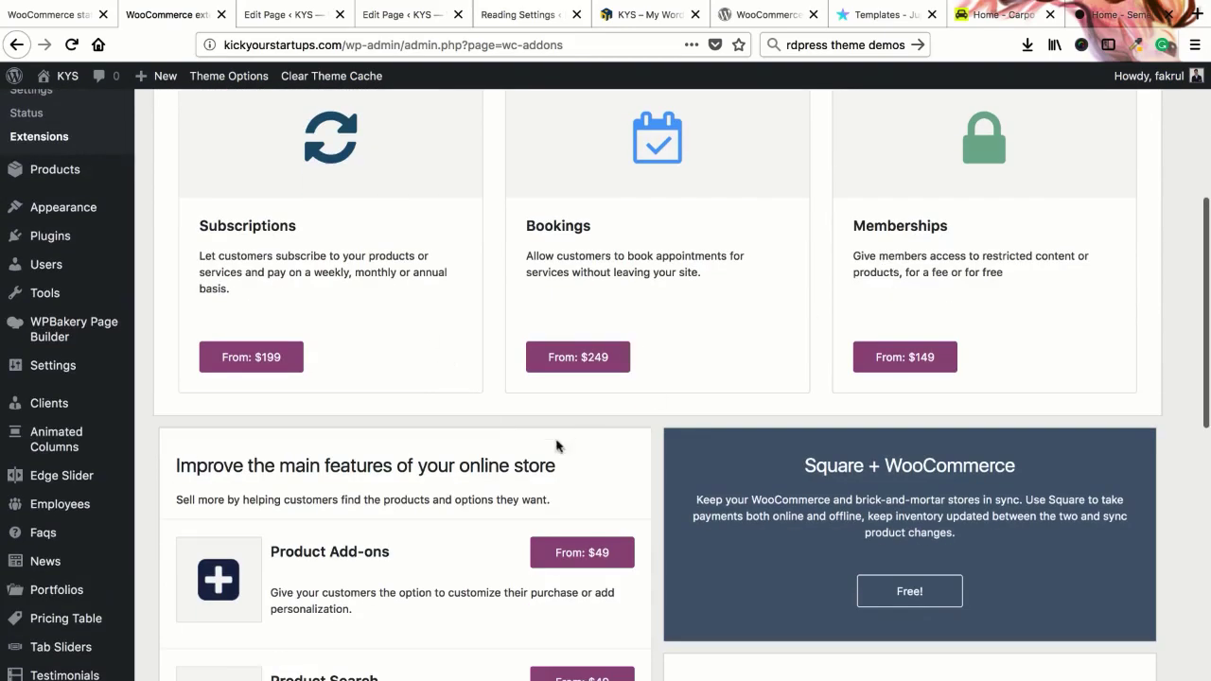
{"action": "scroll", "coordinate": [494, 437], "scroll_direction": "up", "scroll_amount": 3}
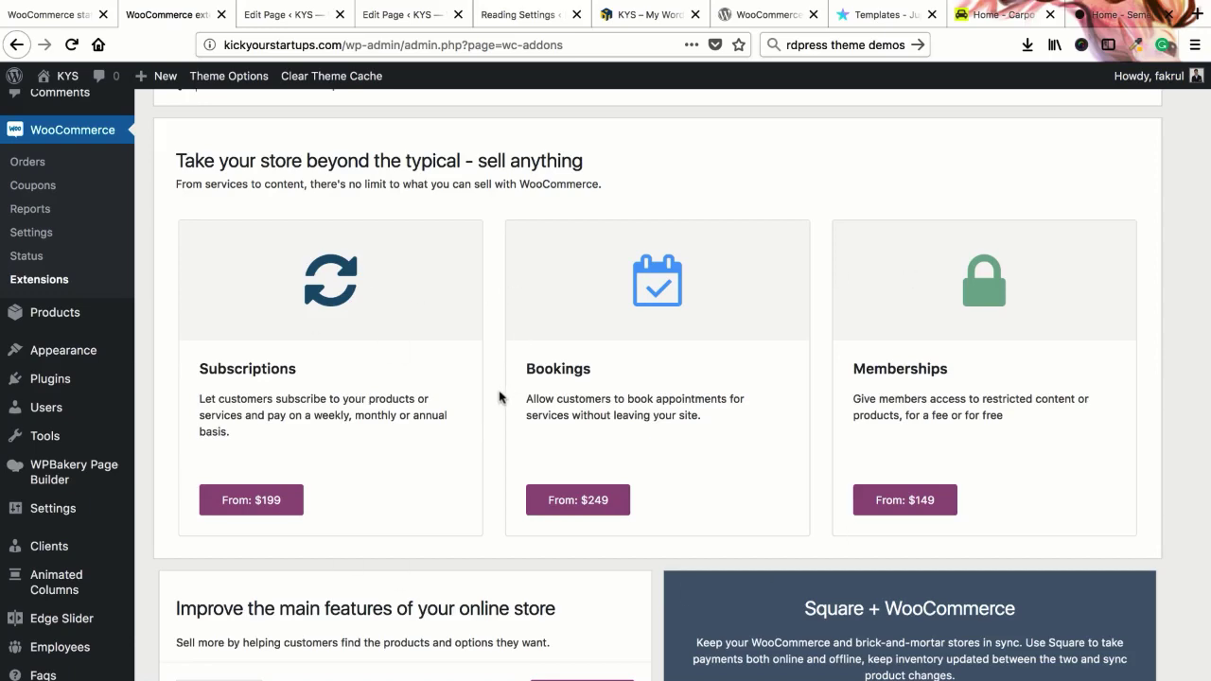
{"action": "scroll", "coordinate": [492, 398], "scroll_direction": "up", "scroll_amount": 5}
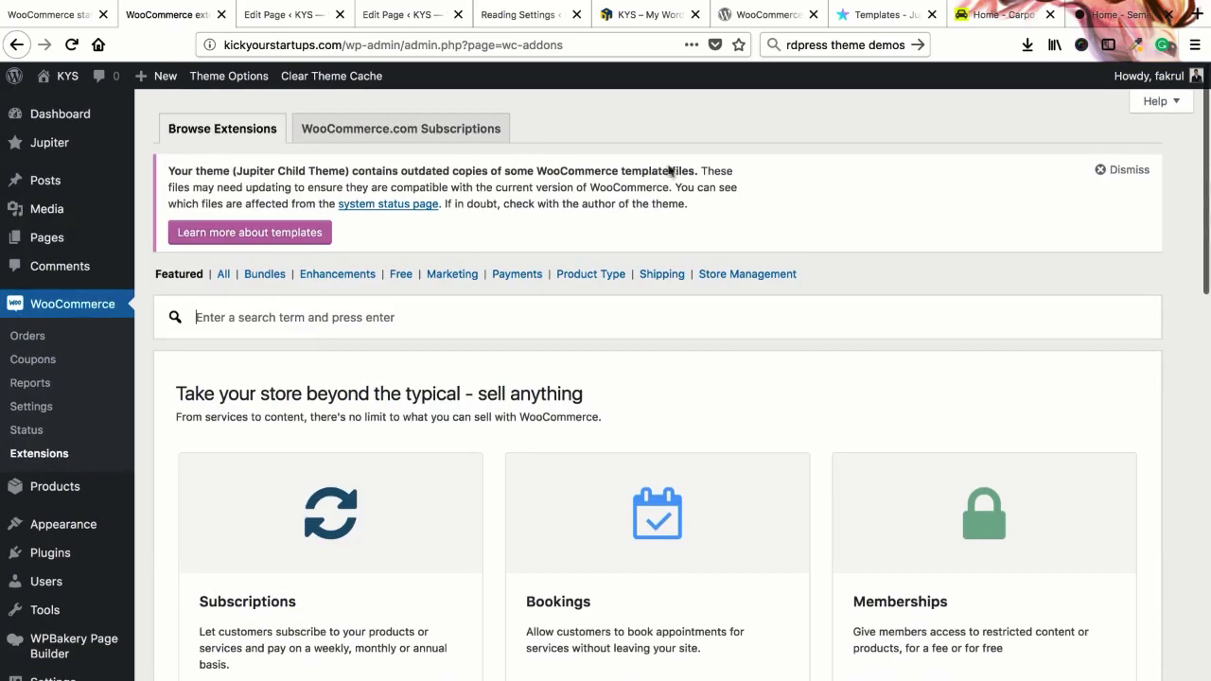
{"action": "scroll", "coordinate": [495, 450], "scroll_direction": "down", "scroll_amount": 4}
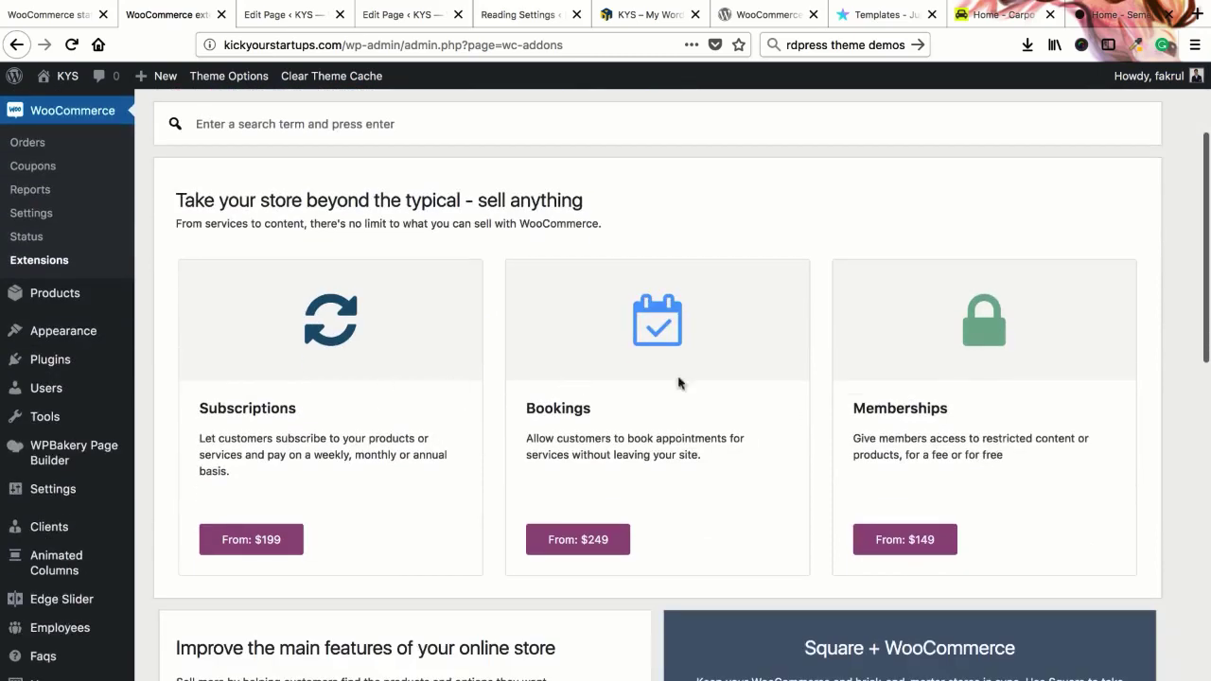
{"action": "scroll", "coordinate": [643, 381], "scroll_direction": "up", "scroll_amount": 4}
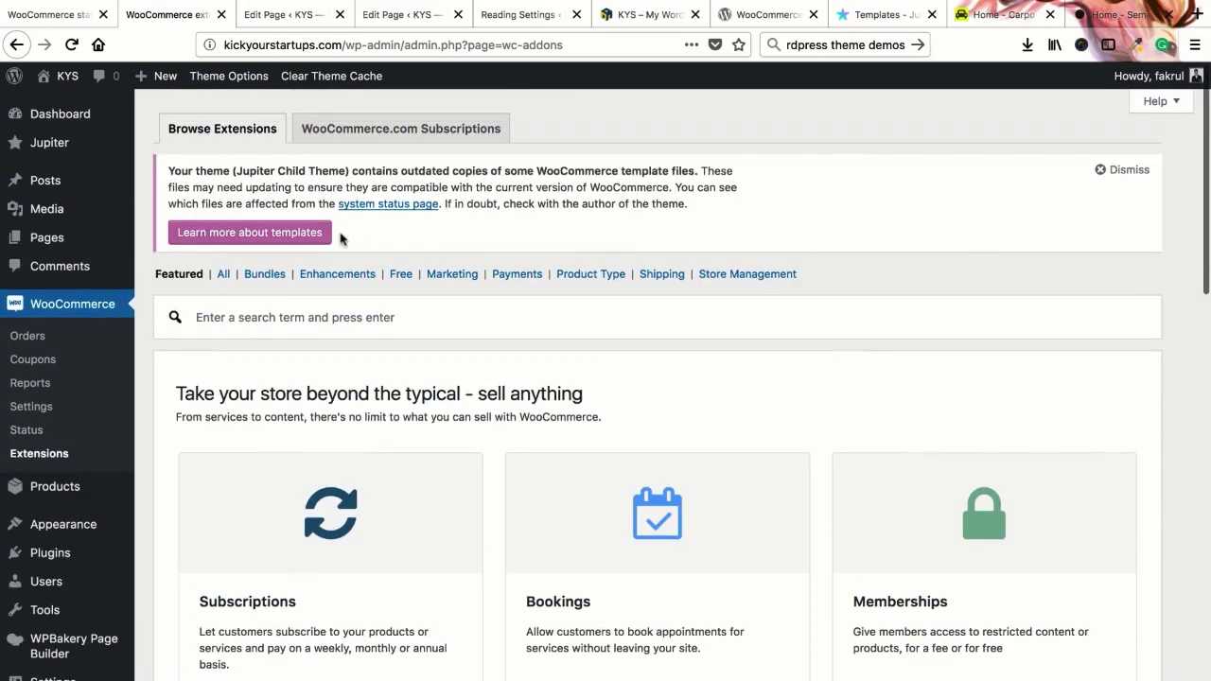
Step: Start a new WooCommerce product and title it "Jeans"
{"action": "scroll", "coordinate": [491, 438], "scroll_direction": "down", "scroll_amount": 1}
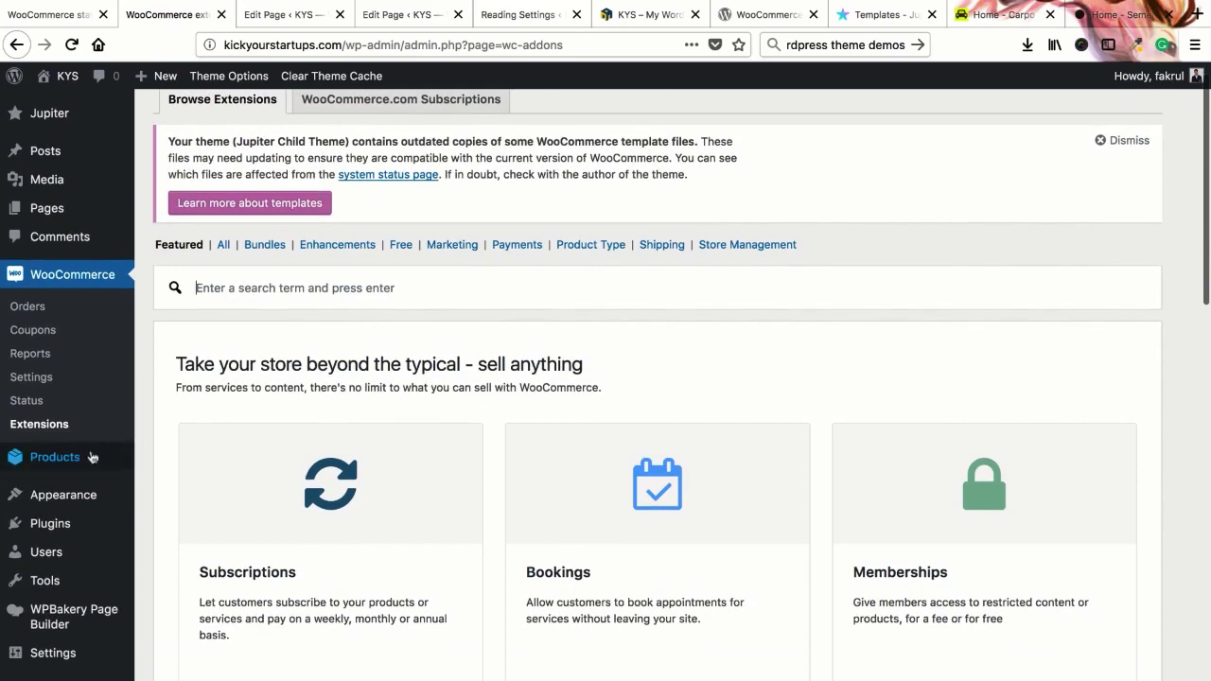
{"action": "left_click", "coordinate": [58, 462]}
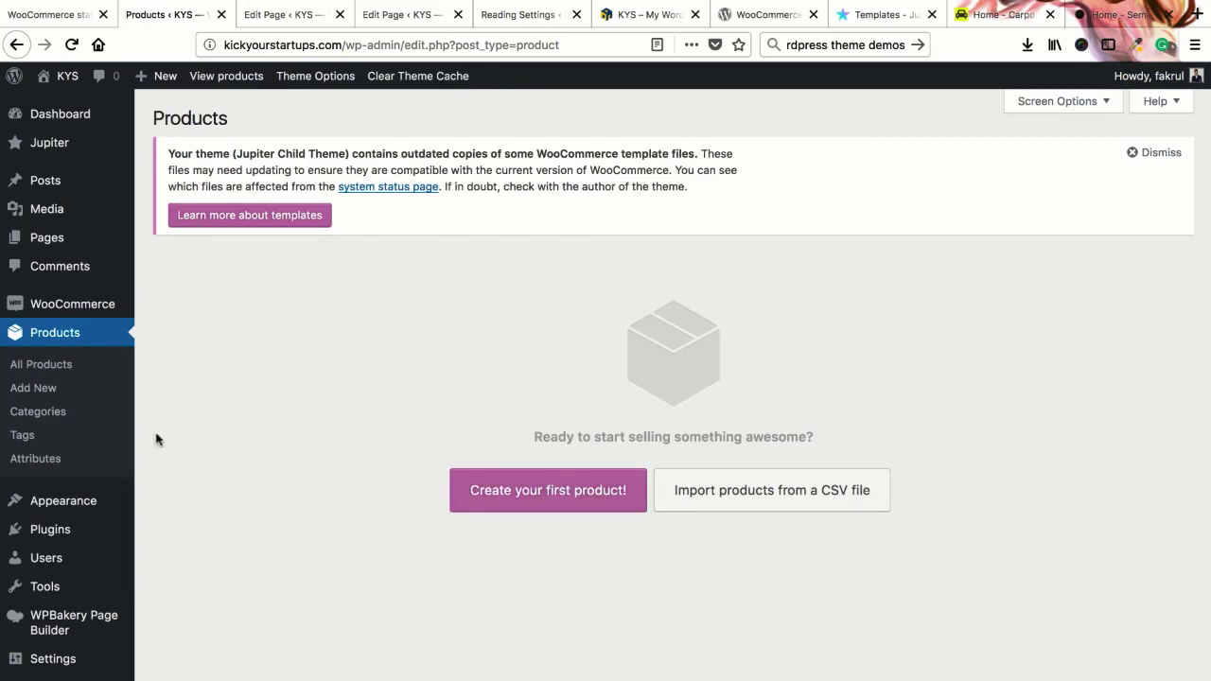
{"action": "left_click", "coordinate": [43, 390]}
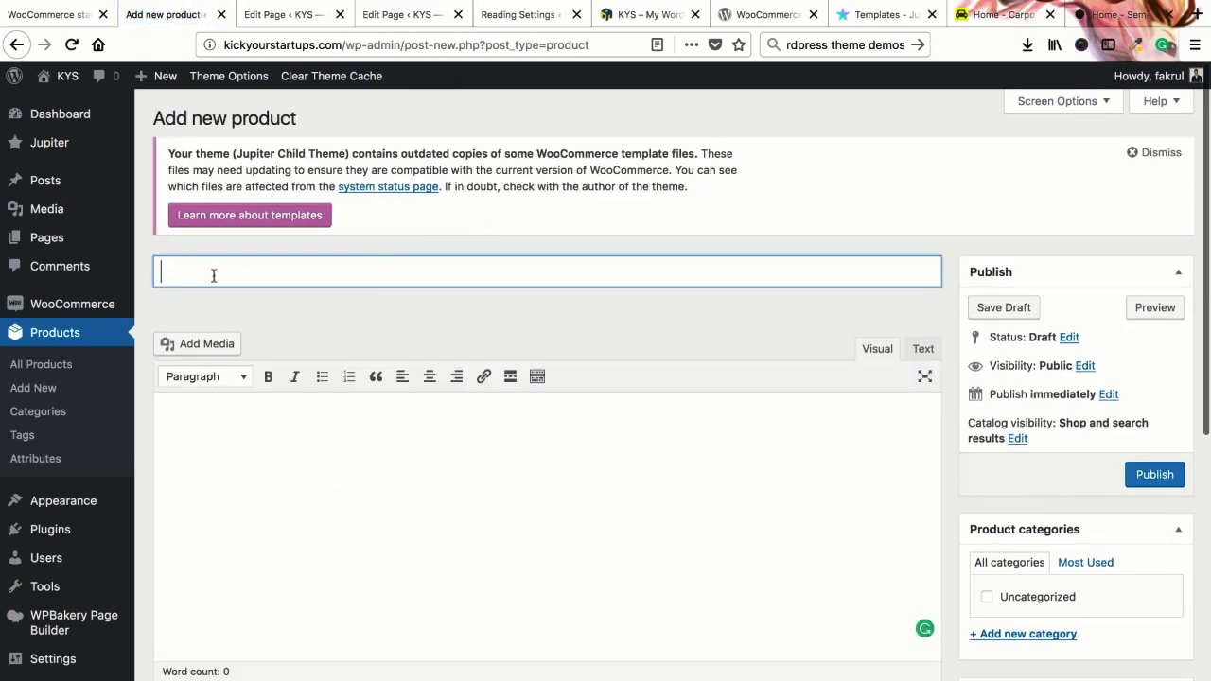
{"action": "type", "text": "Jeans"}
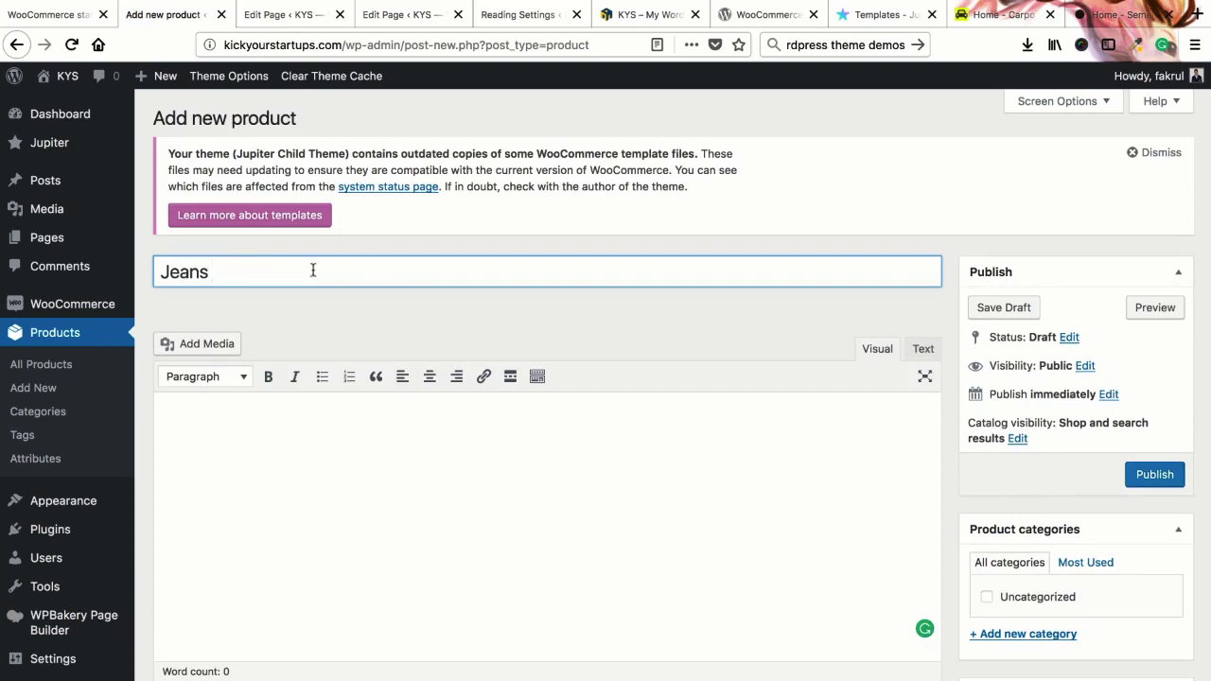
Step: Fill the Jeans product description with two copies of the outdated-templates notice text as placeholder content
{"action": "scroll", "coordinate": [310, 271], "scroll_direction": "down", "scroll_amount": 1}
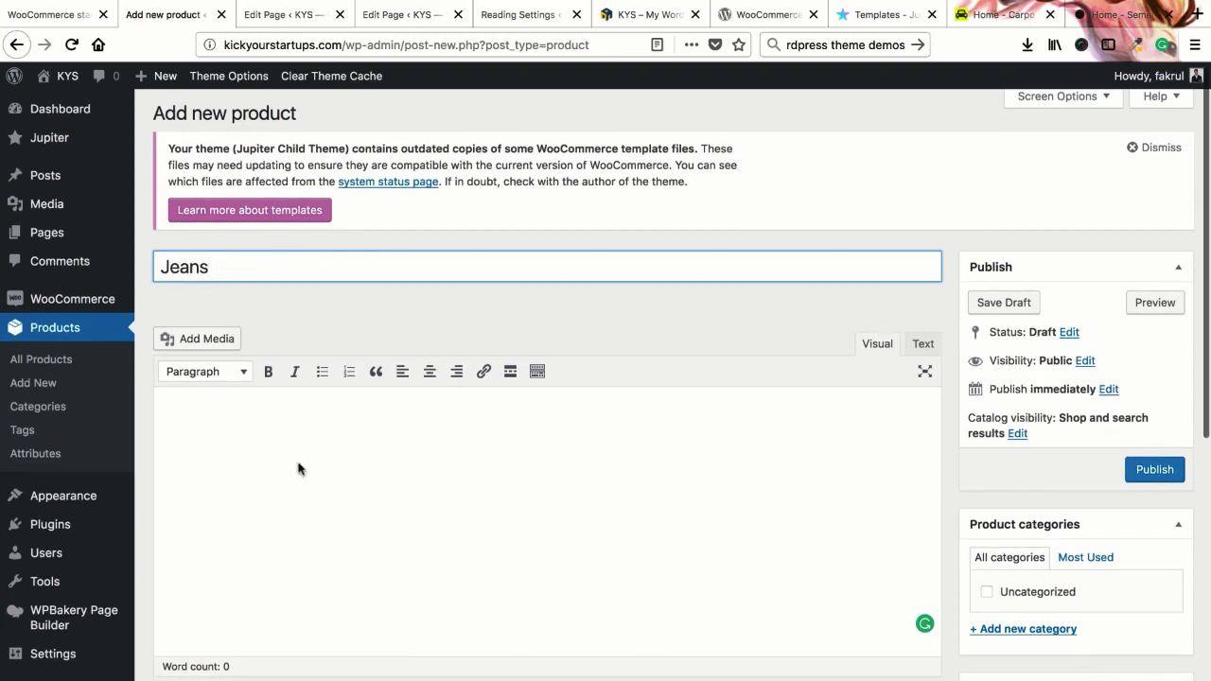
{"action": "left_click_drag", "start_coordinate": [337, 182], "coordinate": [167, 149]}
{"action": "key", "text": "ctrl+c"}
{"action": "left_click", "coordinate": [324, 464]}
{"action": "key", "text": "ctrl+v"}
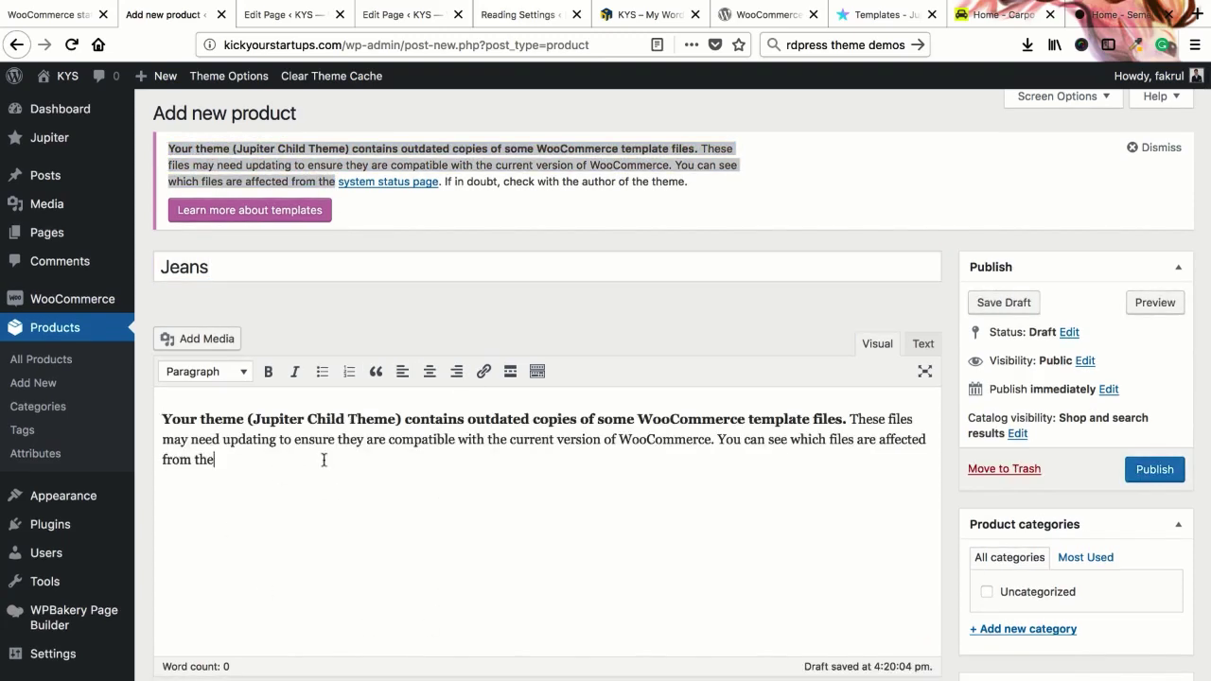
{"action": "key", "text": "ctrl+v"}
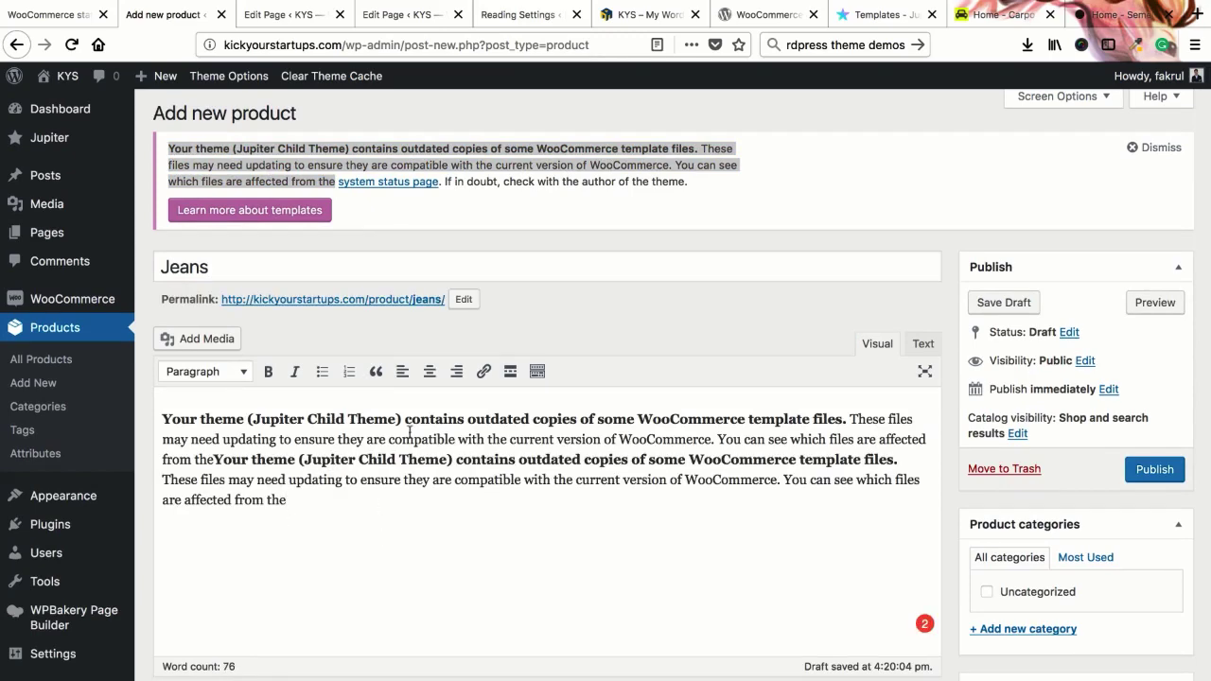
Step: Look over the product data section of the new product and check the site's home page in its other browser tab
{"action": "scroll", "coordinate": [468, 449], "scroll_direction": "down", "scroll_amount": 5}
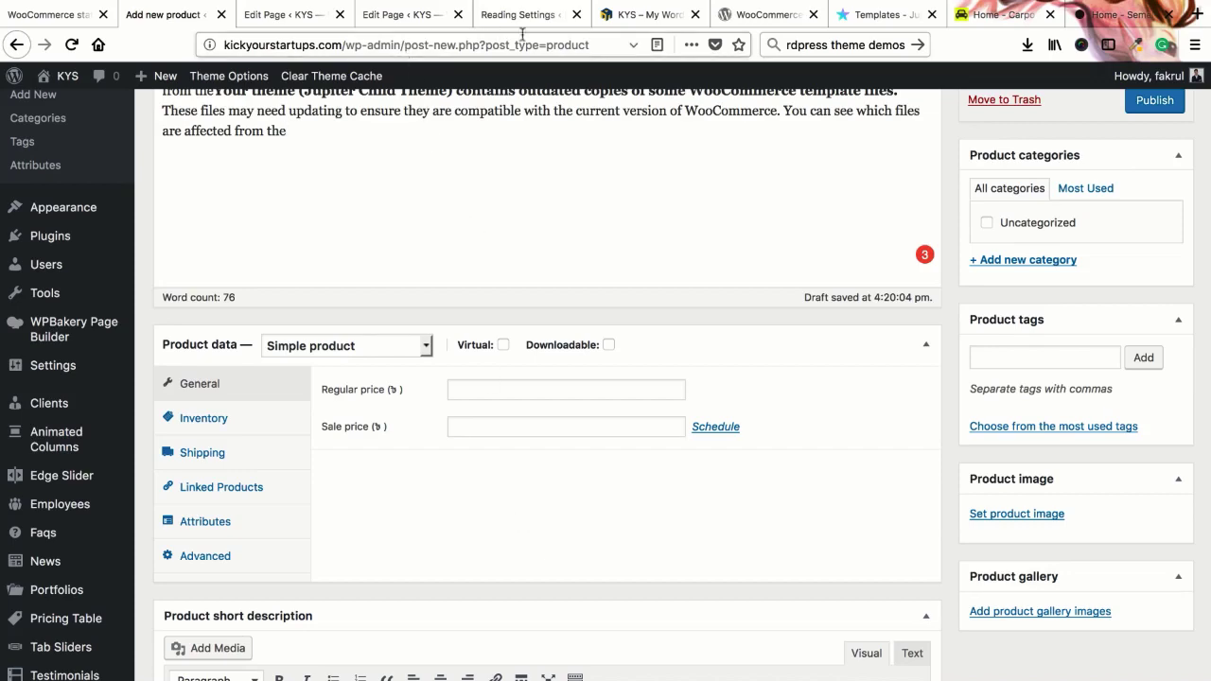
{"action": "left_click", "coordinate": [648, 14]}
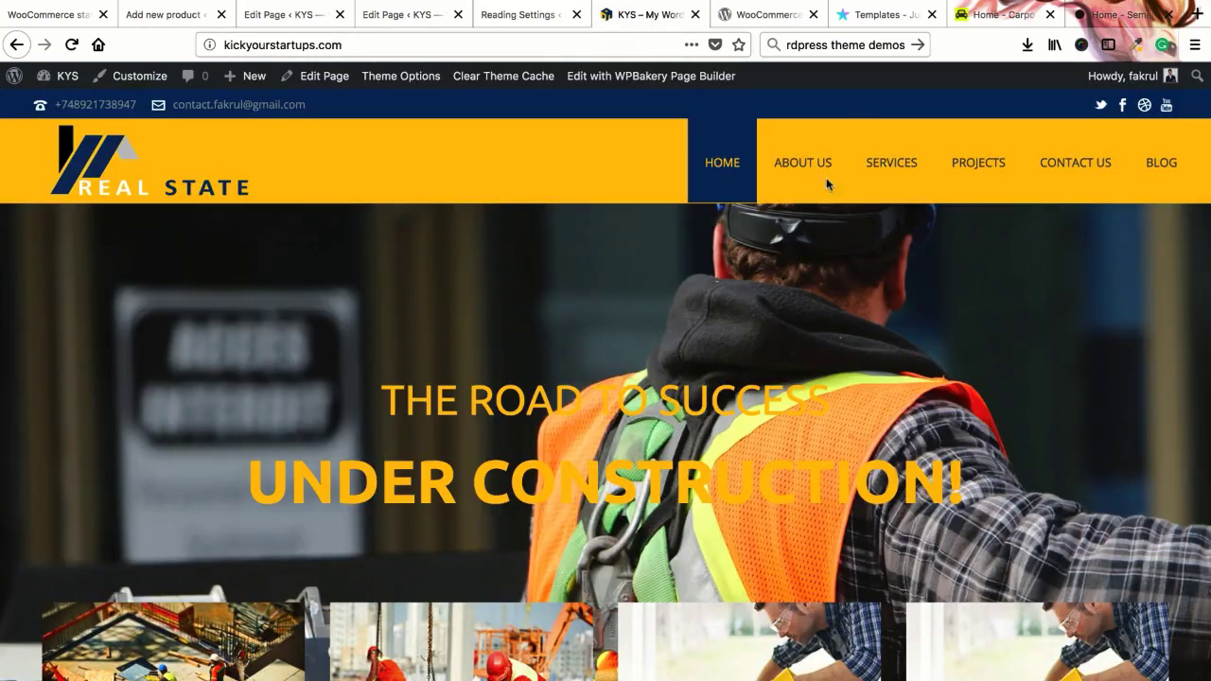
{"action": "left_click", "coordinate": [161, 14]}
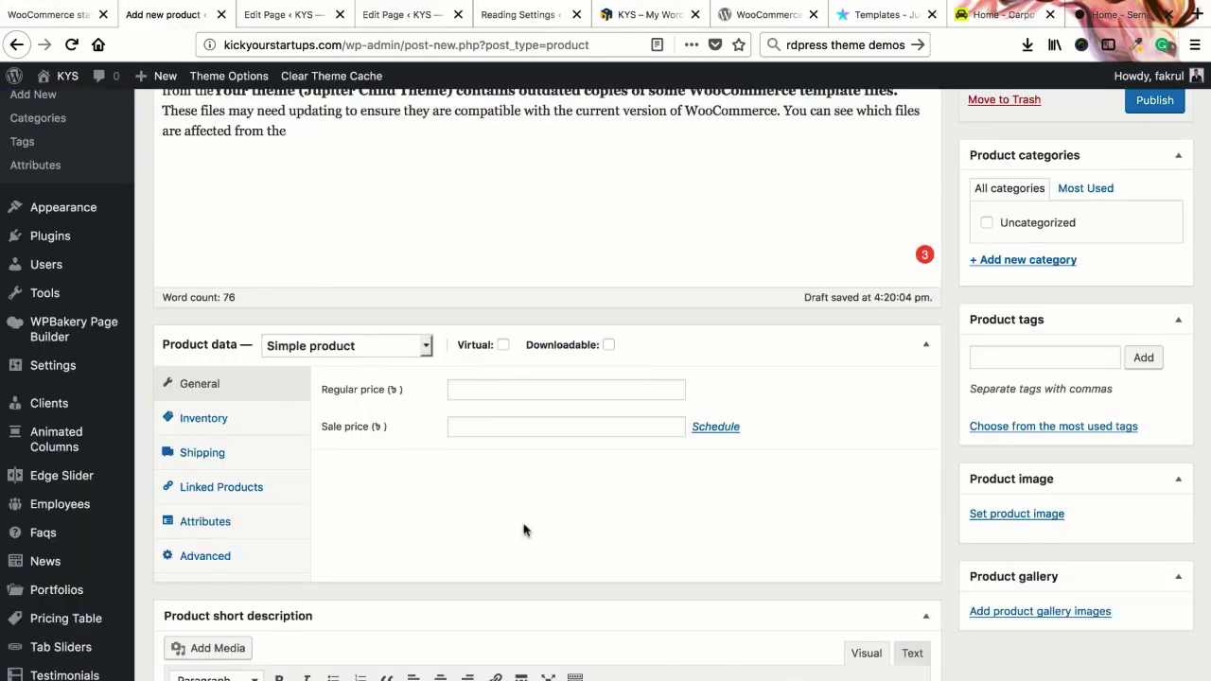
Step: Set the Jeans product's regular price to 2000 and its sale price to 1500
{"action": "scroll", "coordinate": [526, 532], "scroll_direction": "up", "scroll_amount": 3}
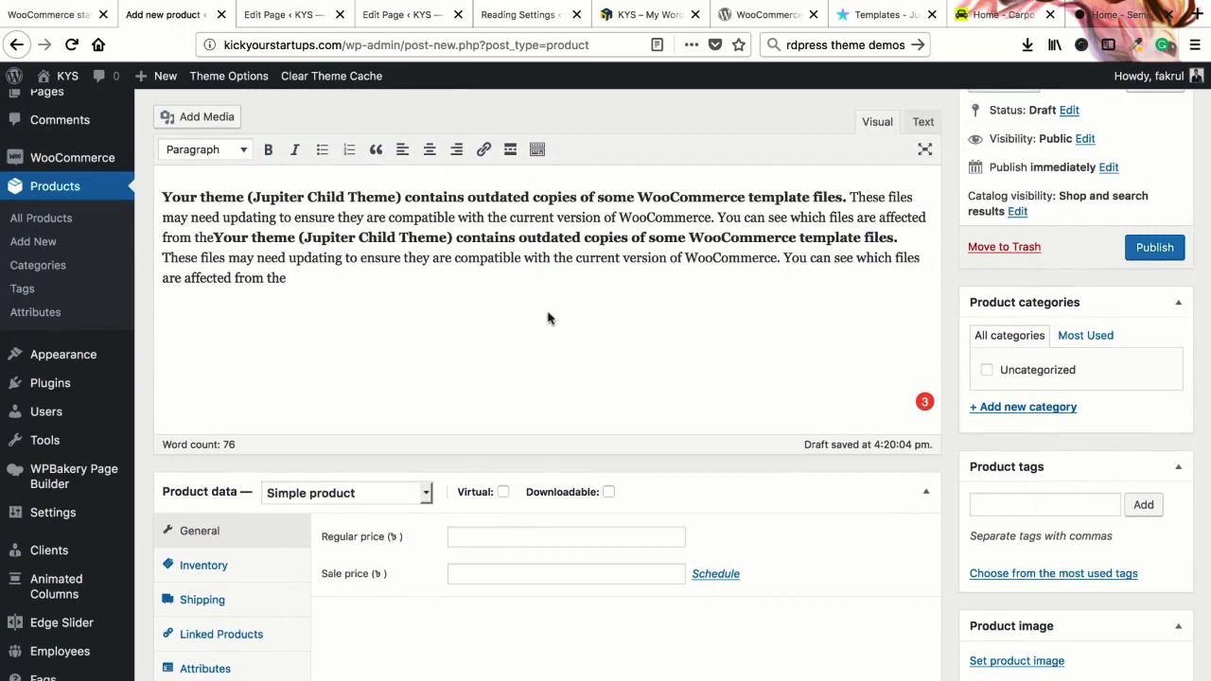
{"action": "scroll", "coordinate": [501, 370], "scroll_direction": "down", "scroll_amount": 2}
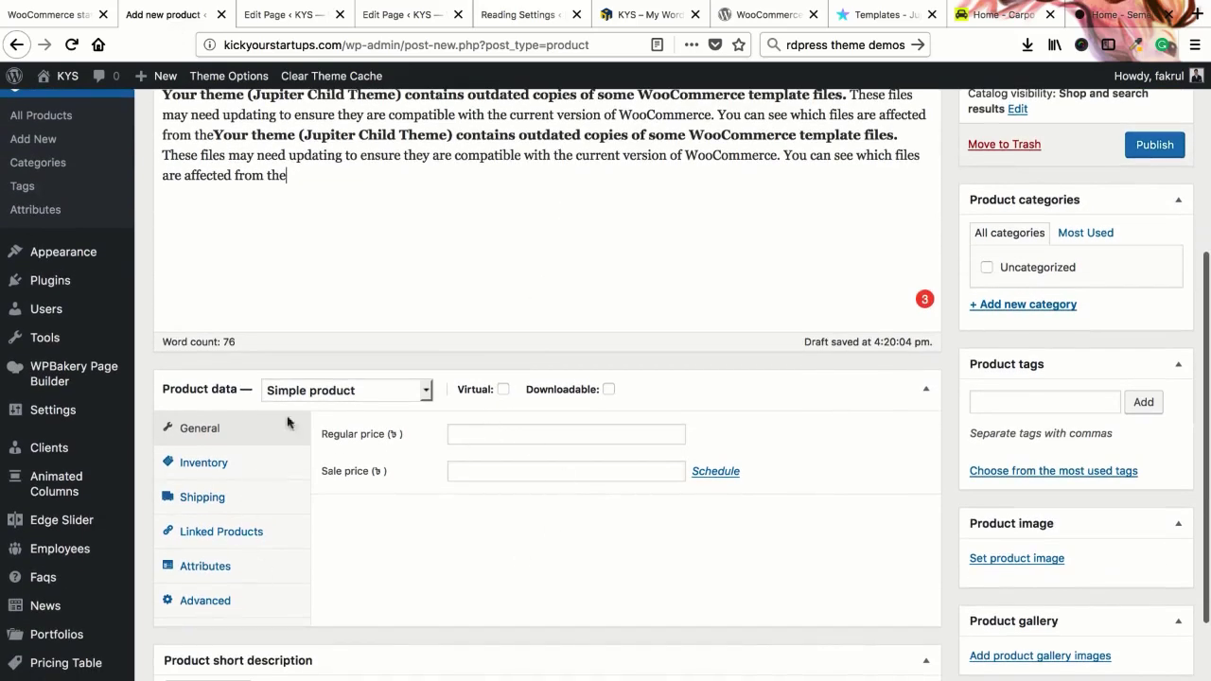
{"action": "scroll", "coordinate": [364, 283], "scroll_direction": "up", "scroll_amount": 5}
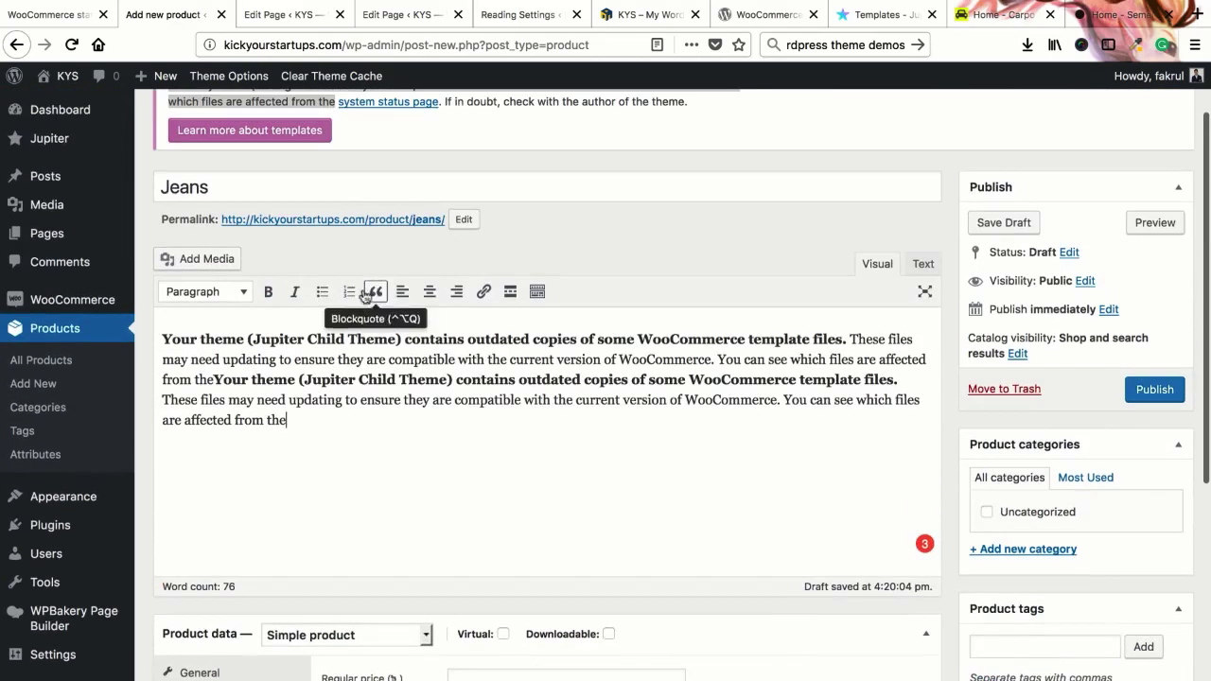
{"action": "scroll", "coordinate": [416, 369], "scroll_direction": "down", "scroll_amount": 7}
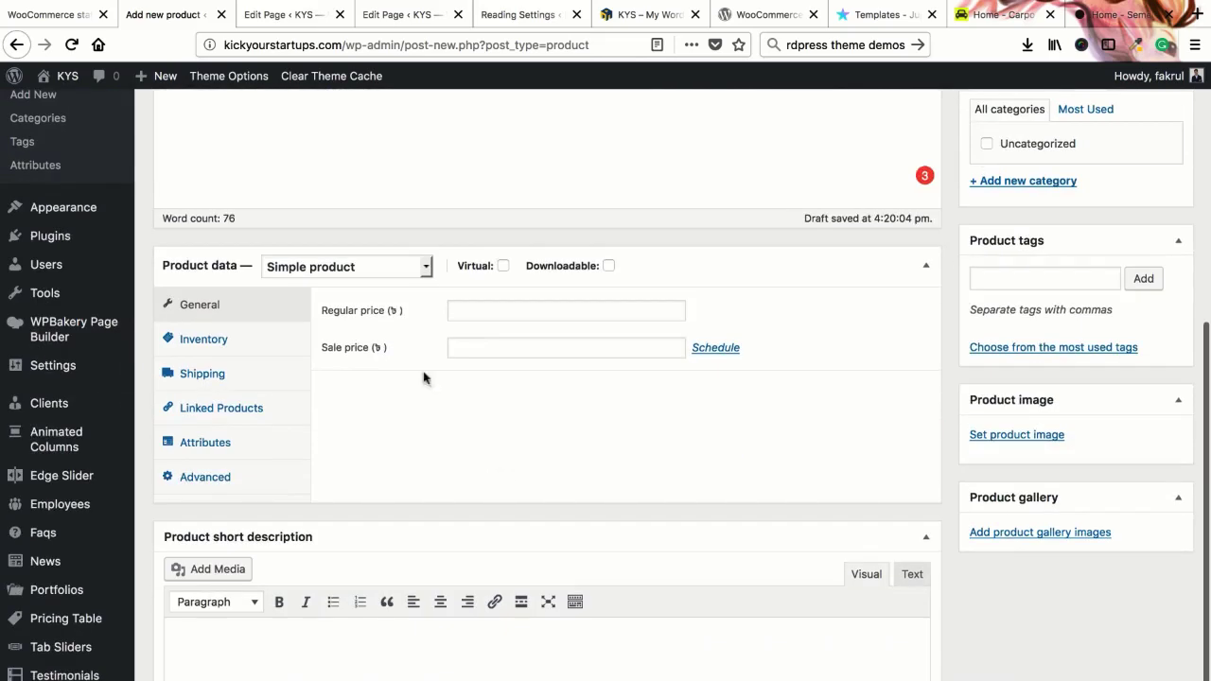
{"action": "left_click", "coordinate": [463, 313]}
{"action": "scroll", "coordinate": [513, 452], "scroll_direction": "up", "scroll_amount": 4}
{"action": "scroll", "coordinate": [553, 452], "scroll_direction": "down", "scroll_amount": 2}
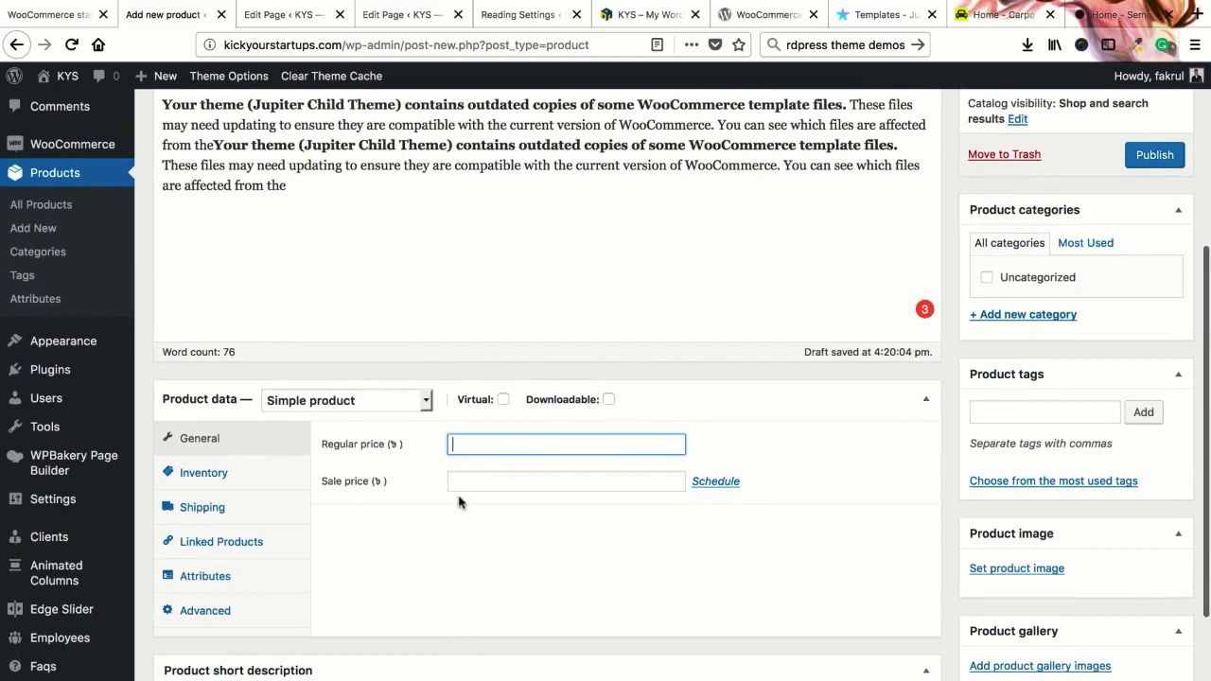
{"action": "type", "text": "2000"}
{"action": "key", "text": "Tab"}
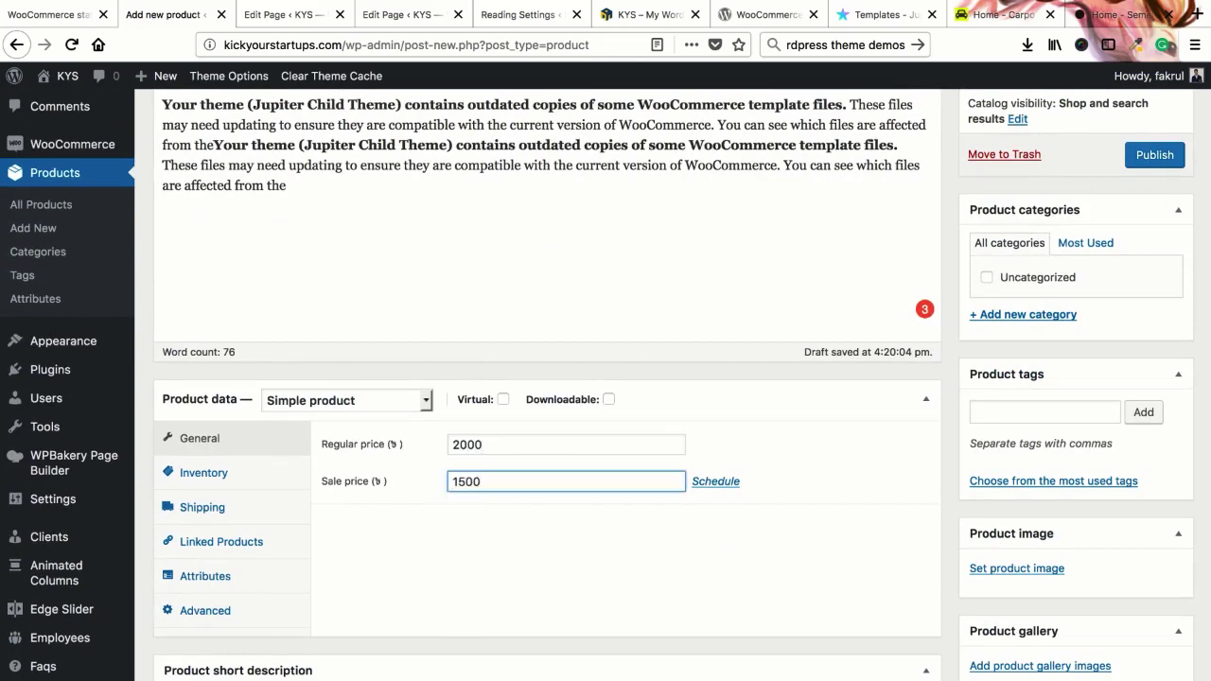
Step: Enable stock management at product level in the inventory settings and set the stock quantity to 200
{"action": "scroll", "coordinate": [467, 503], "scroll_direction": "down", "scroll_amount": 1}
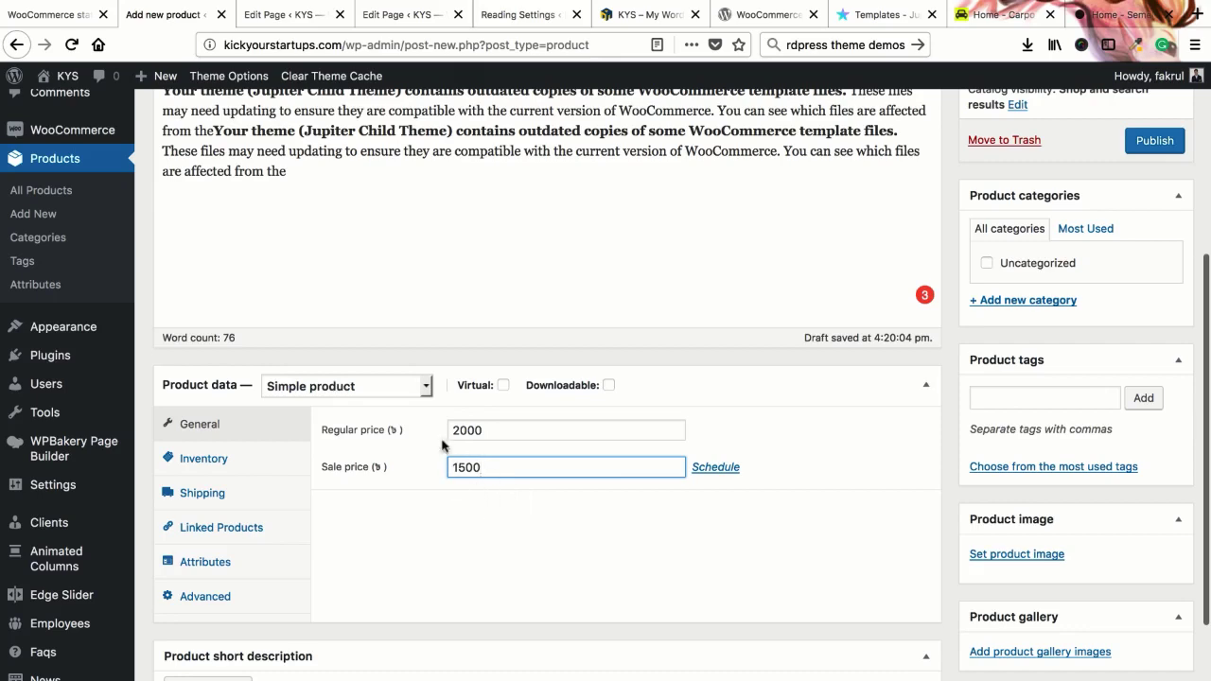
{"action": "scroll", "coordinate": [450, 443], "scroll_direction": "down", "scroll_amount": 1}
{"action": "left_click", "coordinate": [221, 432]}
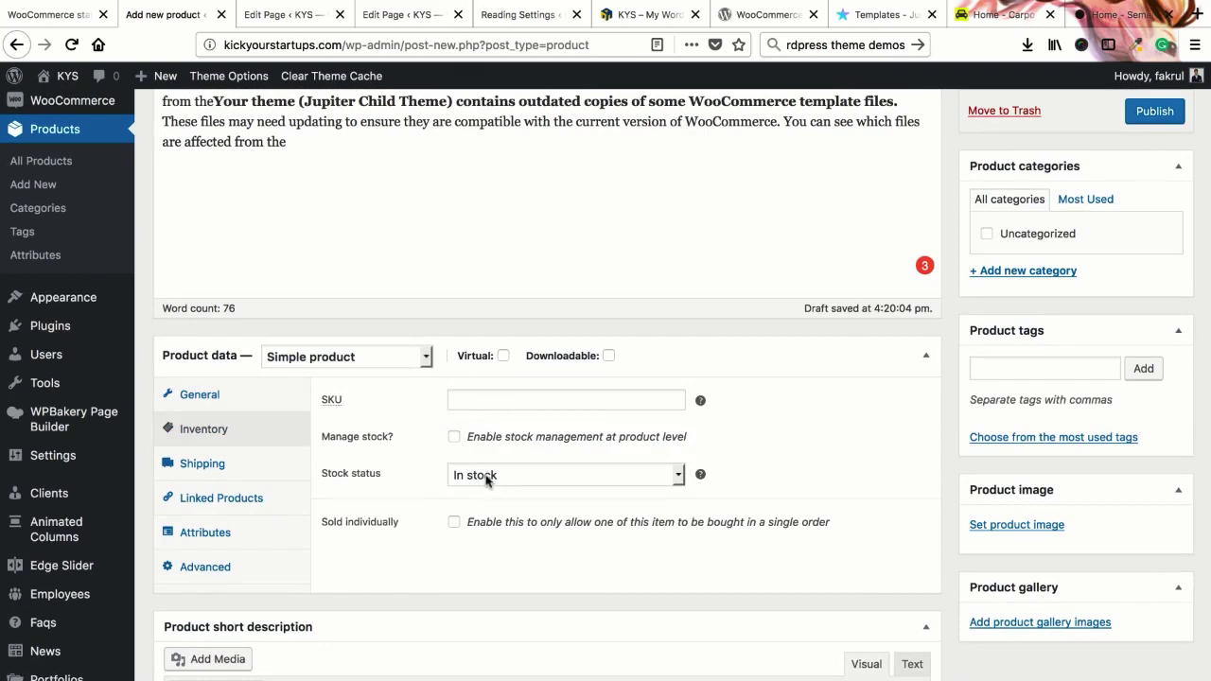
{"action": "left_click", "coordinate": [453, 438]}
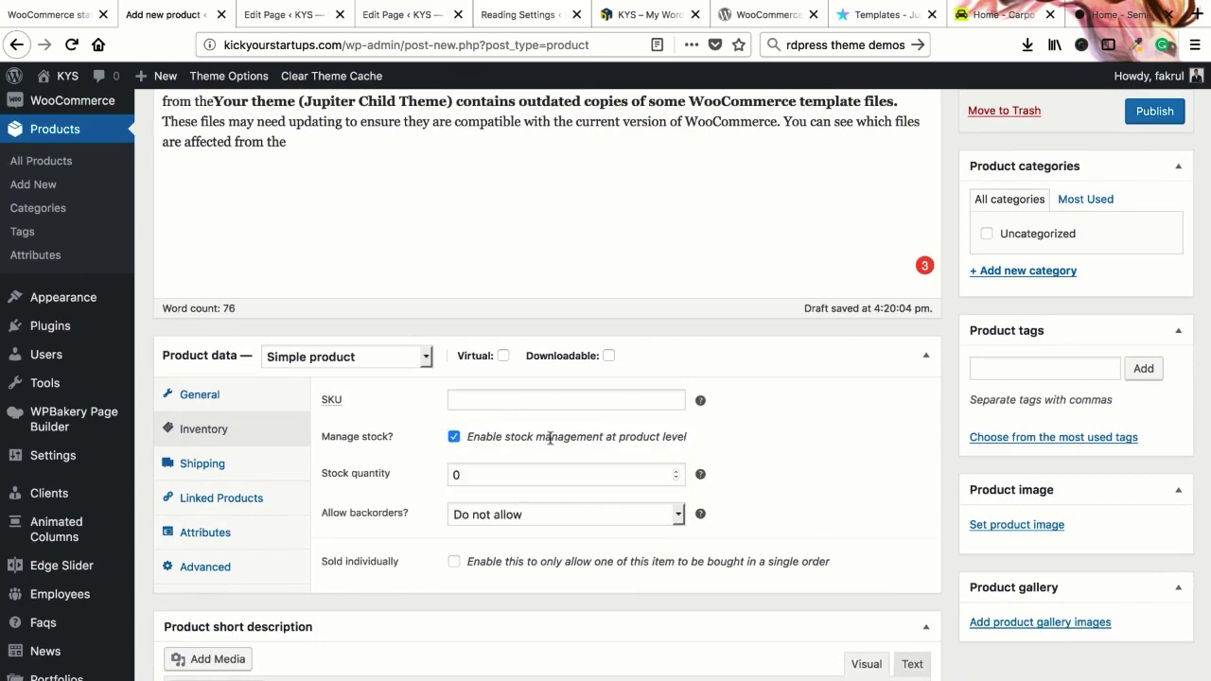
{"action": "left_click", "coordinate": [488, 480]}
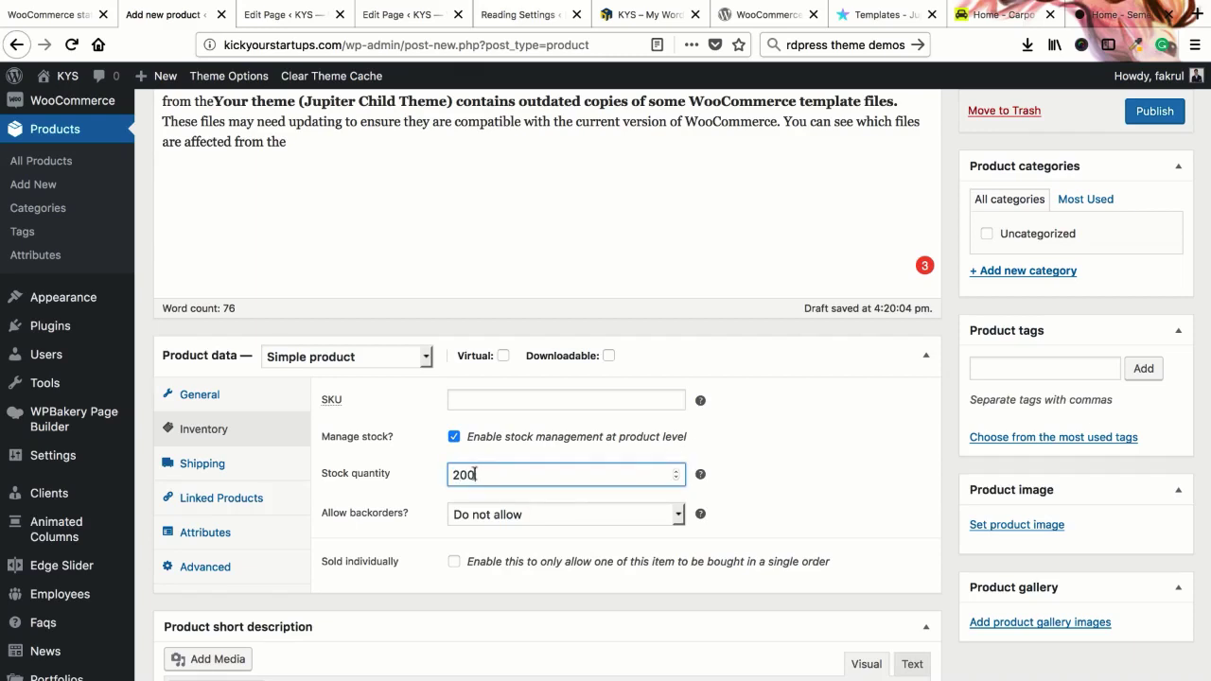
{"action": "scroll", "coordinate": [475, 474], "scroll_direction": "up", "scroll_amount": 5}
{"action": "scroll", "coordinate": [491, 398], "scroll_direction": "down", "scroll_amount": 6}
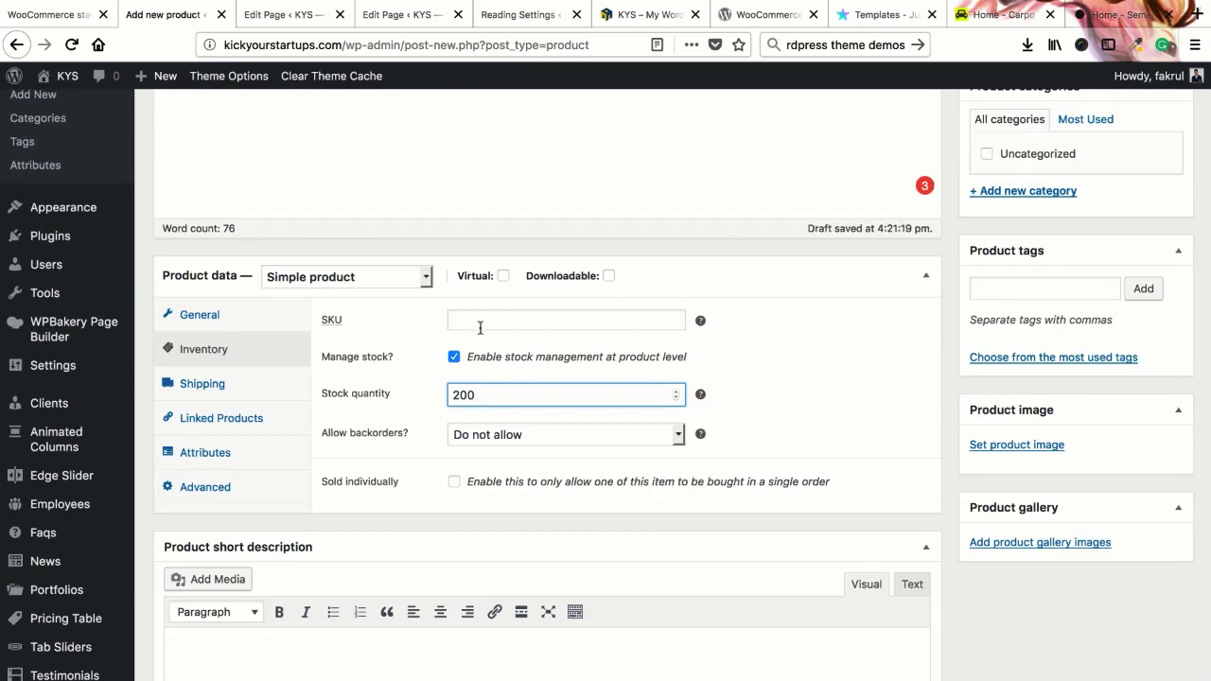
Step: Look over the product's shipping settings, checking the weight and the length, width and height dimension fields
{"action": "left_click", "coordinate": [245, 390]}
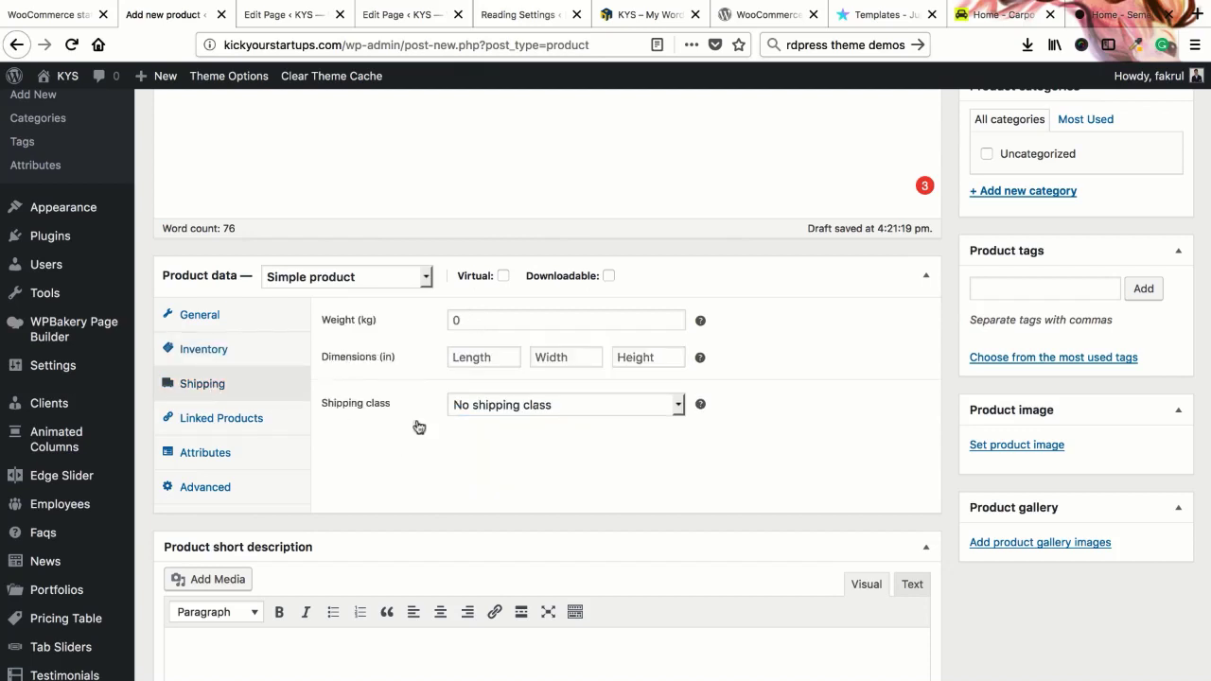
{"action": "left_click", "coordinate": [487, 319]}
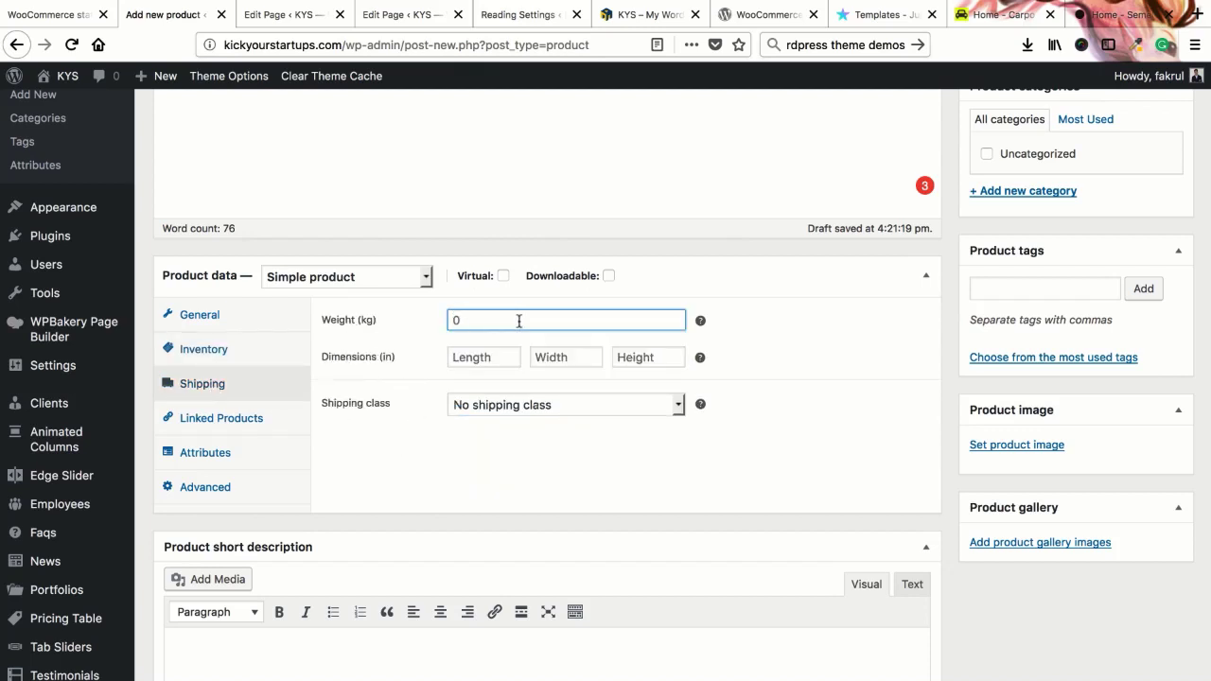
{"action": "left_click", "coordinate": [483, 356]}
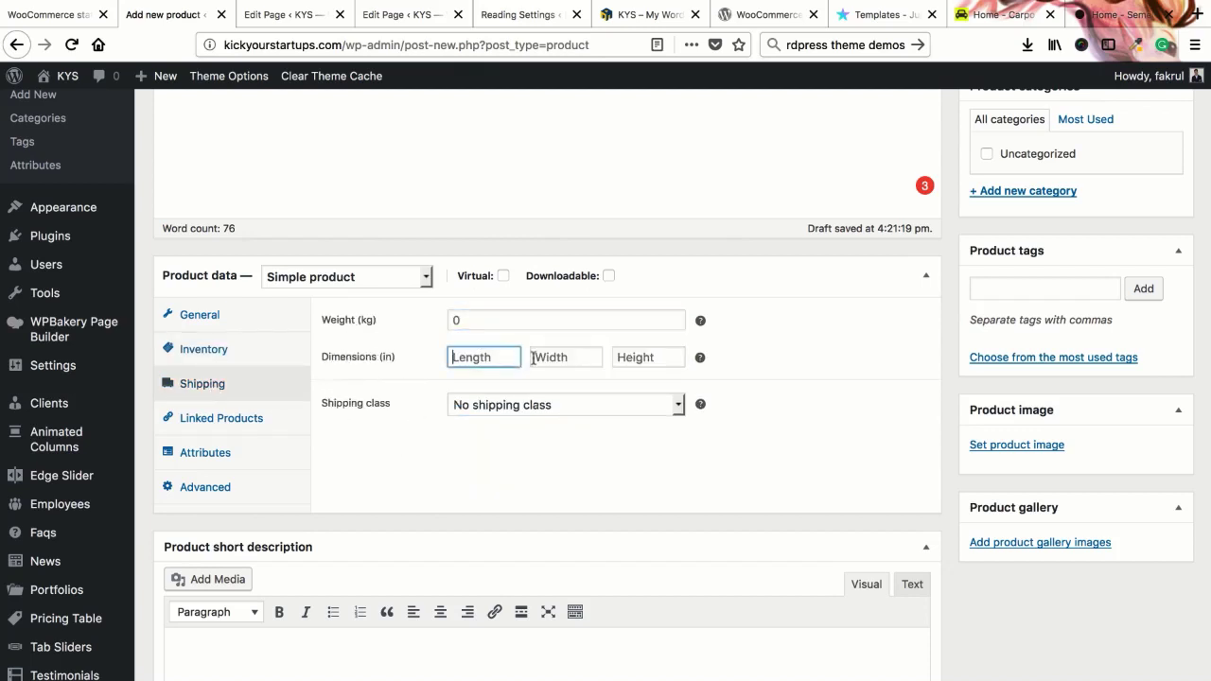
{"action": "left_click", "coordinate": [536, 357]}
{"action": "left_click", "coordinate": [621, 356]}
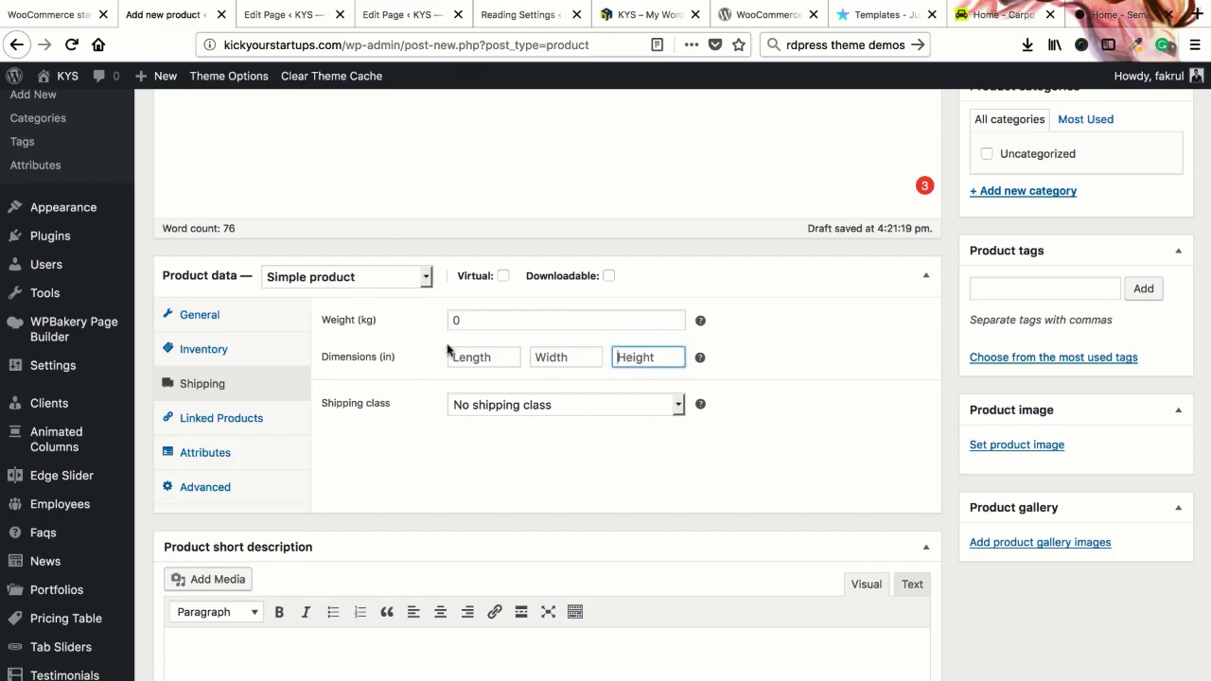
Step: Examine the product's upsell and cross-sell options, trying an upsell search for "sr" and clearing it again
{"action": "left_click", "coordinate": [230, 422]}
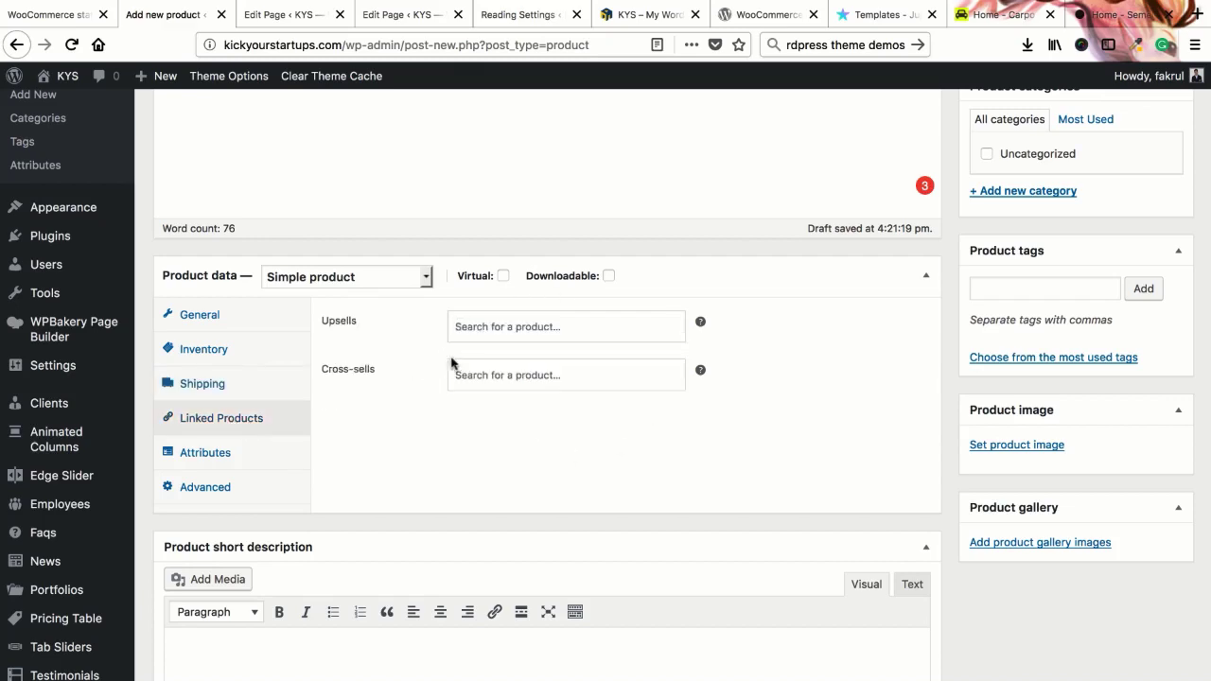
{"action": "scroll", "coordinate": [392, 349], "scroll_direction": "up", "scroll_amount": 3}
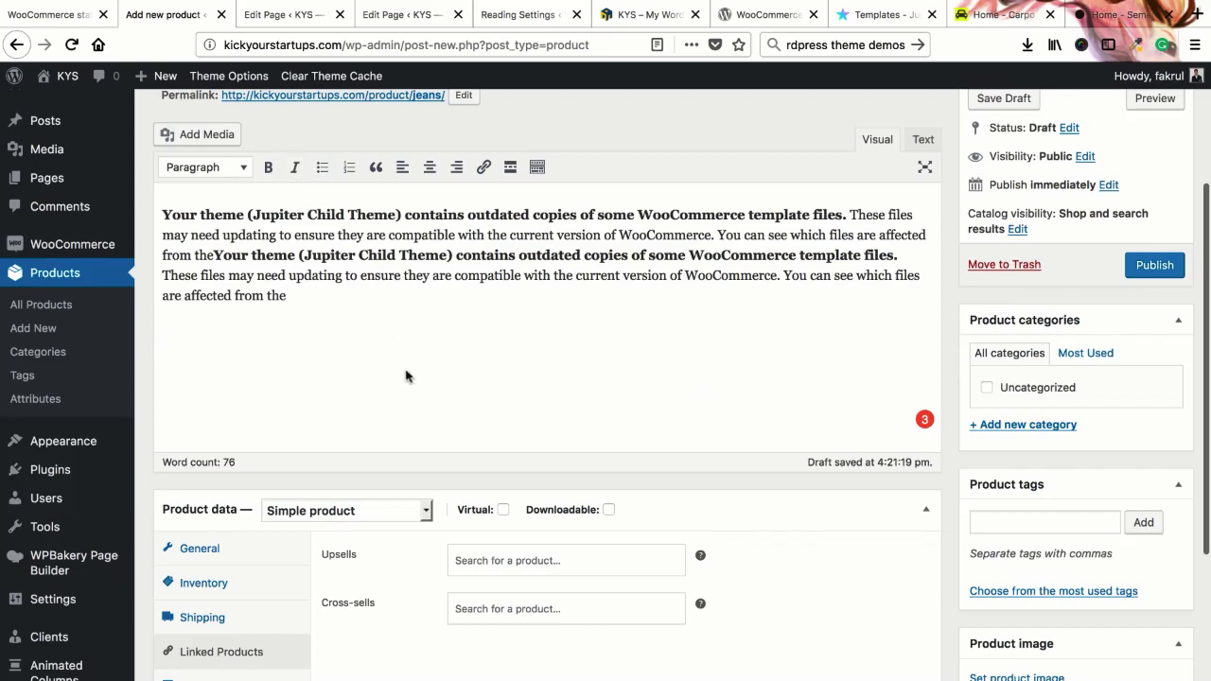
{"action": "scroll", "coordinate": [411, 394], "scroll_direction": "down", "scroll_amount": 4}
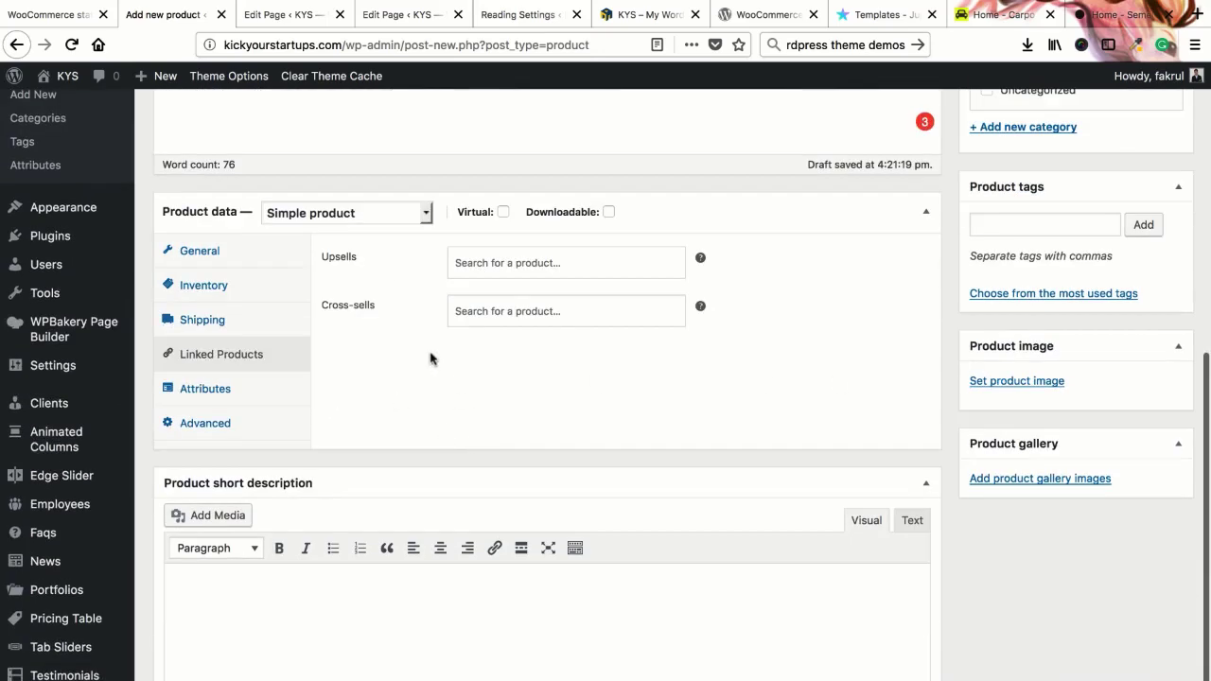
{"action": "left_click", "coordinate": [505, 263]}
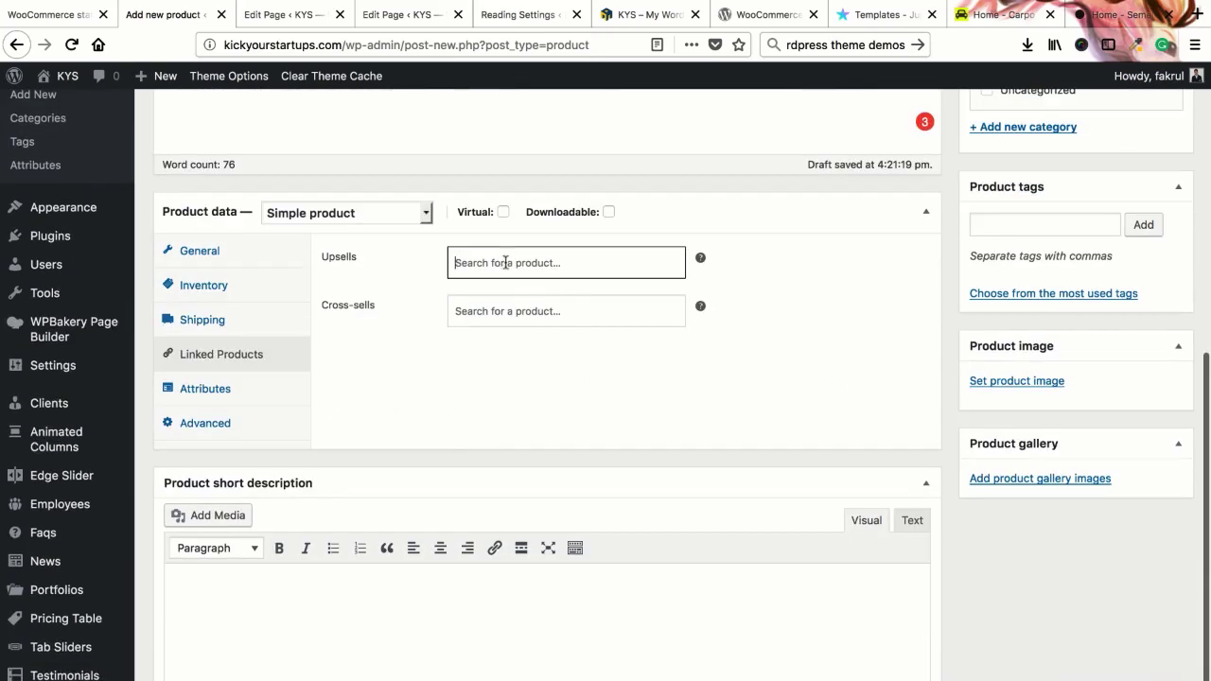
{"action": "left_click", "coordinate": [498, 314]}
{"action": "left_click", "coordinate": [506, 272]}
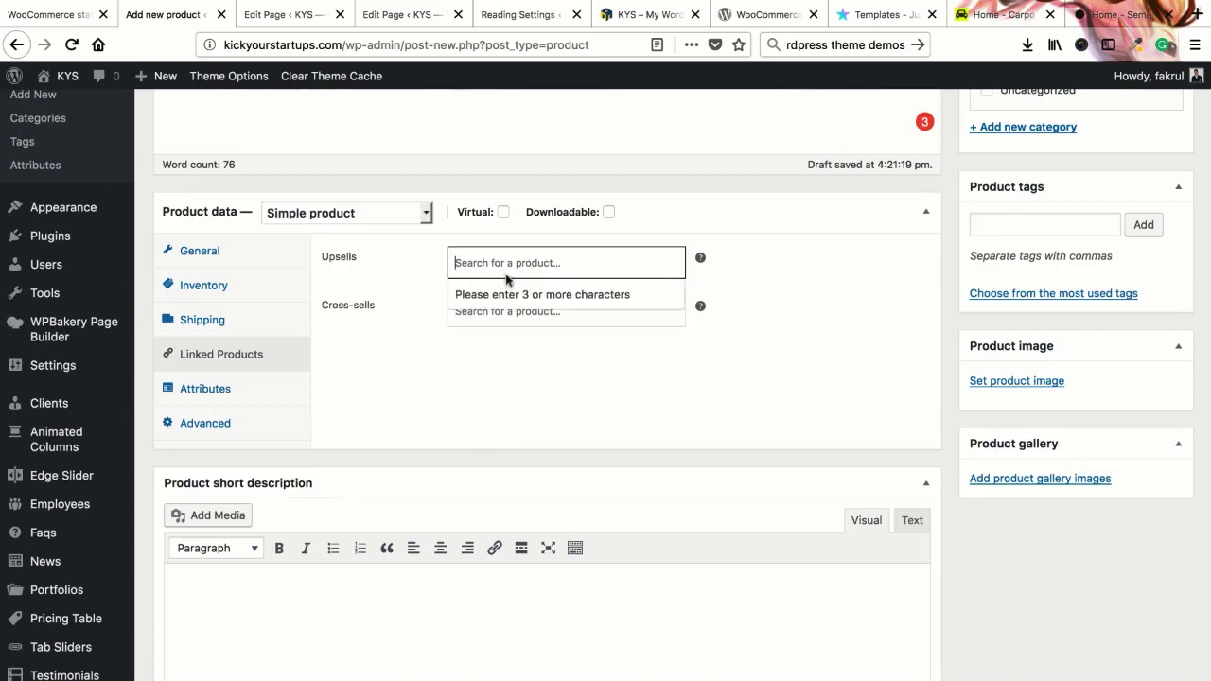
{"action": "scroll", "coordinate": [496, 409], "scroll_direction": "up", "scroll_amount": 2}
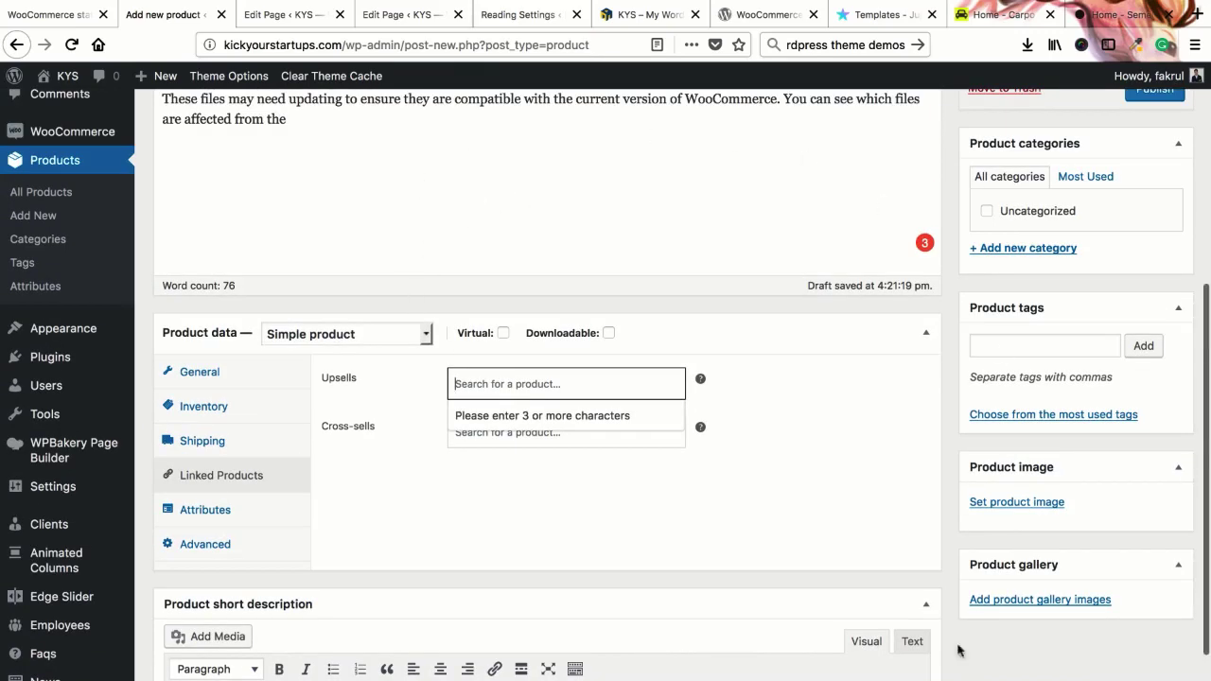
{"action": "scroll", "coordinate": [533, 209], "scroll_direction": "up", "scroll_amount": 5}
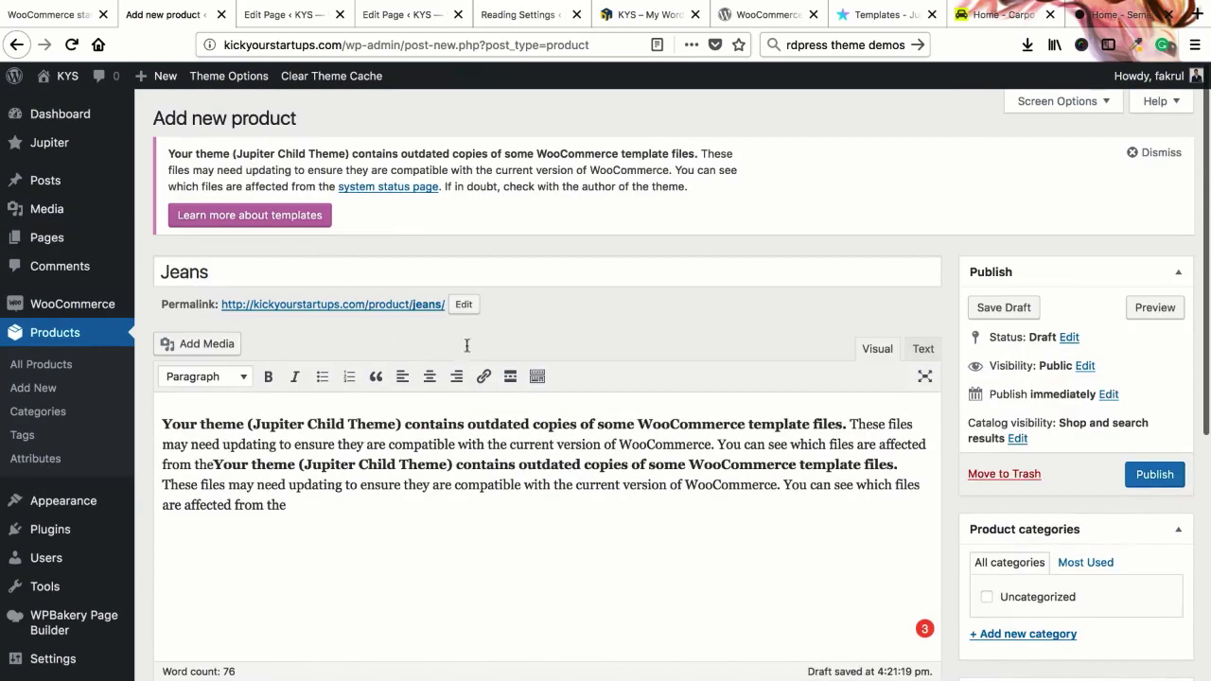
{"action": "scroll", "coordinate": [466, 346], "scroll_direction": "down", "scroll_amount": 5}
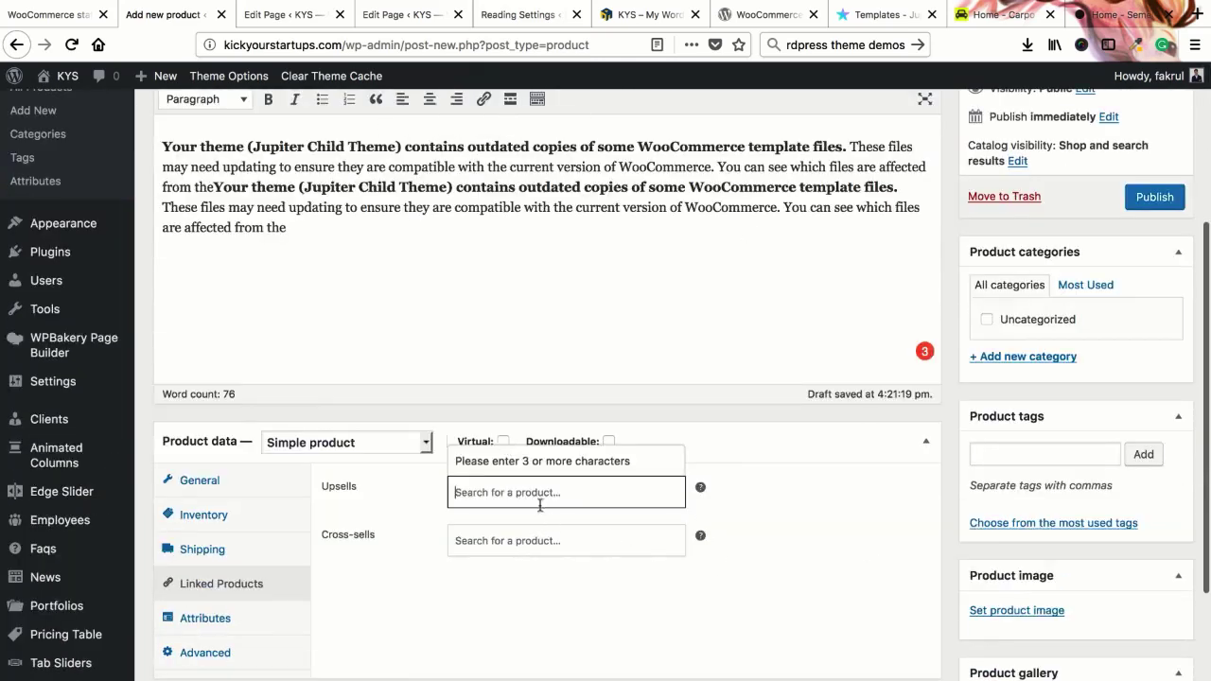
{"action": "type", "text": "sr"}
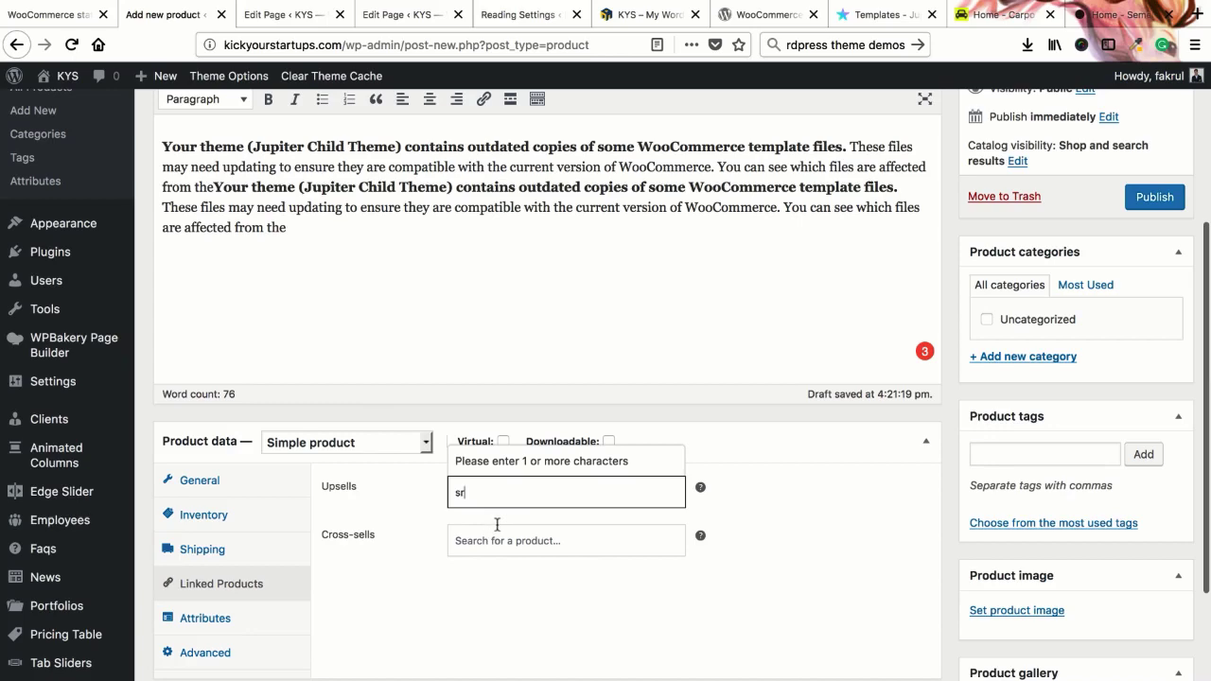
{"action": "key", "text": "BackSpace"}
{"action": "key", "text": "BackSpace"}
{"action": "scroll", "coordinate": [458, 256], "scroll_direction": "up", "scroll_amount": 5}
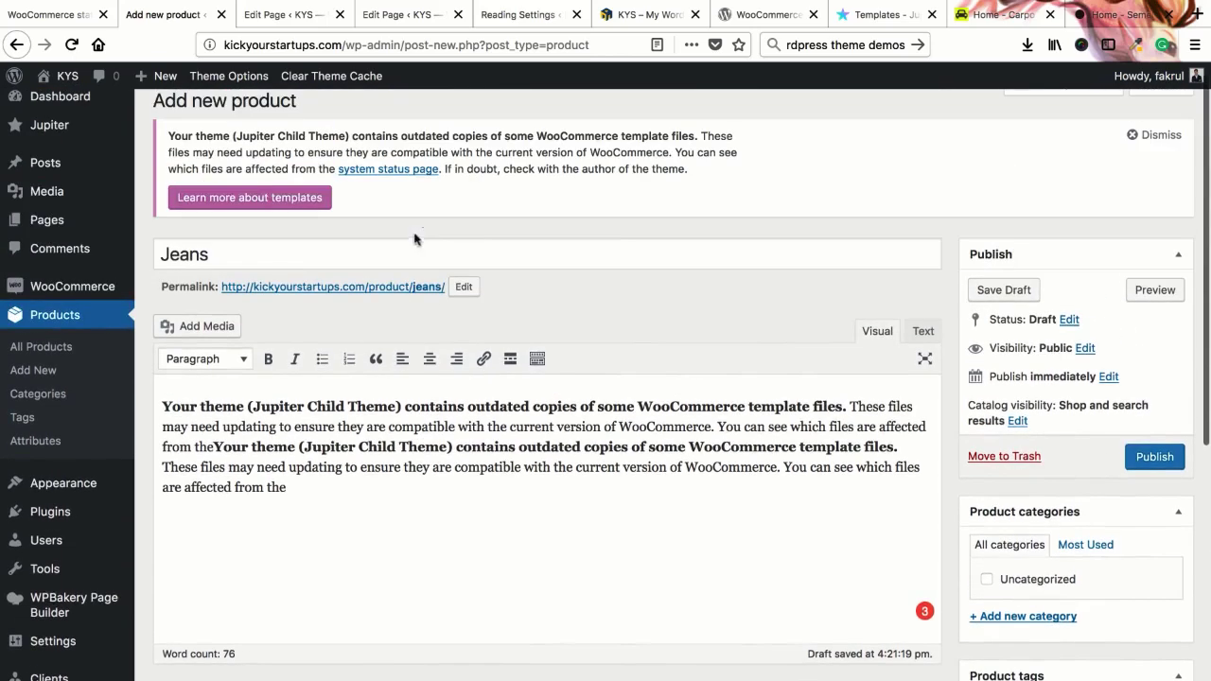
{"action": "scroll", "coordinate": [587, 284], "scroll_direction": "down", "scroll_amount": 5}
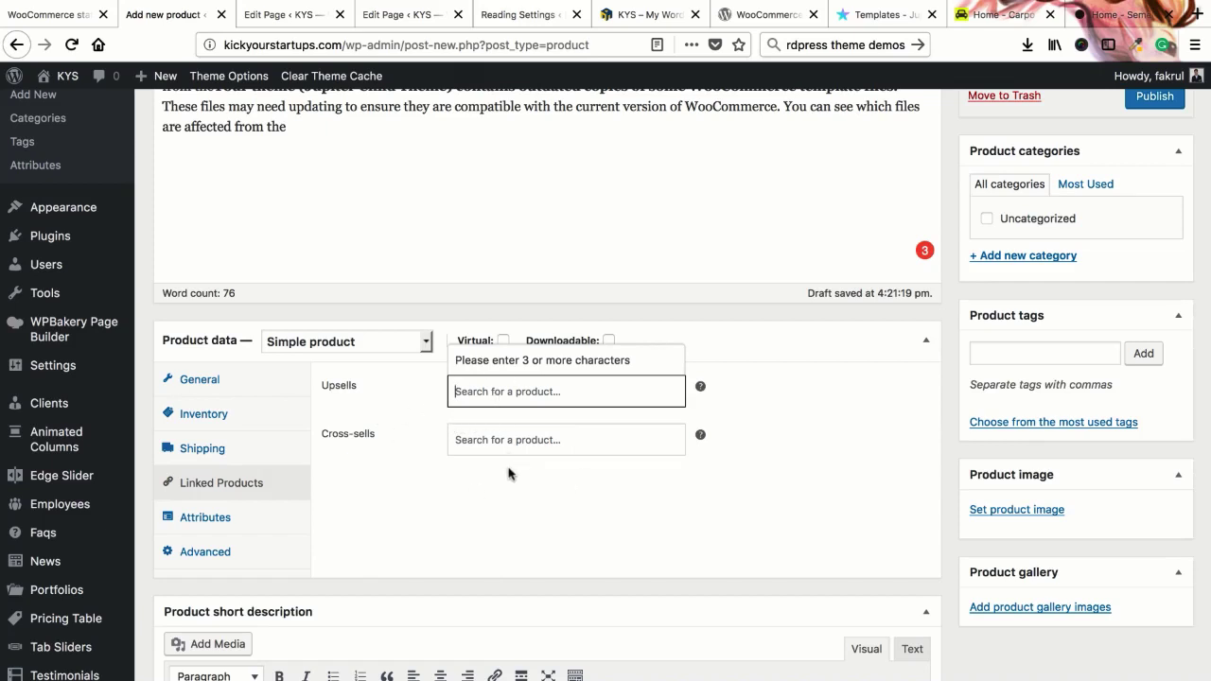
Step: Add a custom product attribute named "color" with the values Blue | White | Yellow | Black | Green
{"action": "left_click", "coordinate": [217, 514]}
{"action": "scroll", "coordinate": [444, 502], "scroll_direction": "down", "scroll_amount": 1}
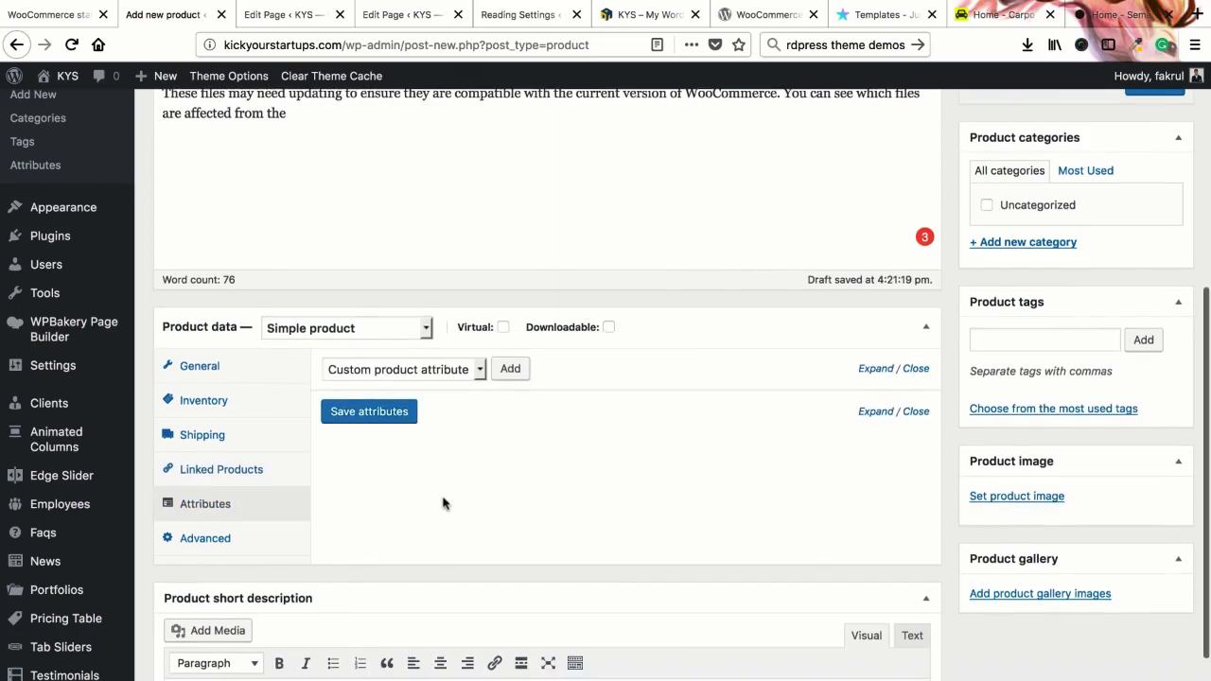
{"action": "scroll", "coordinate": [450, 445], "scroll_direction": "up", "scroll_amount": 3}
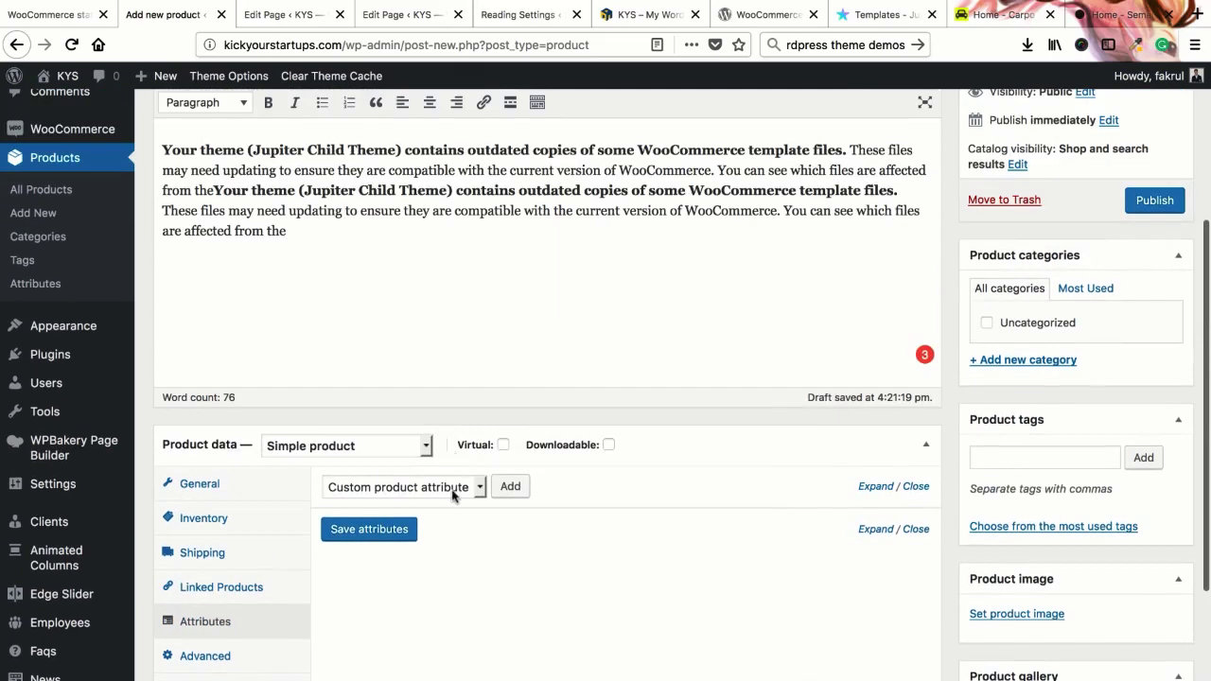
{"action": "left_click", "coordinate": [453, 485]}
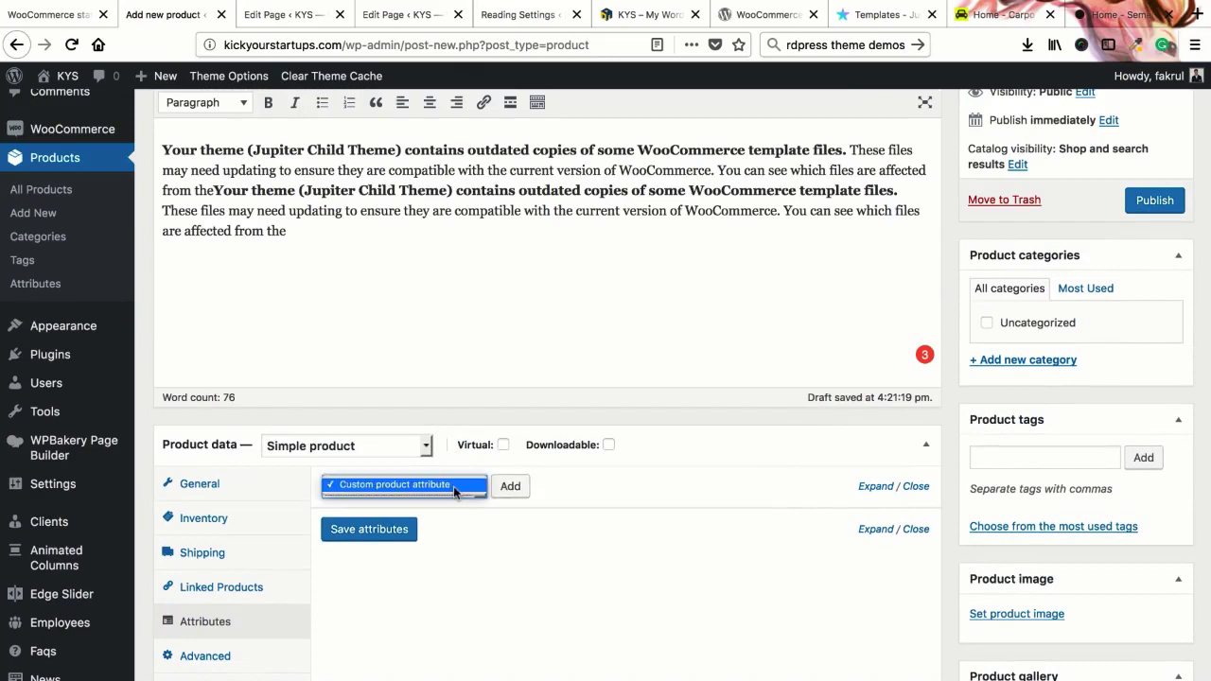
{"action": "left_click", "coordinate": [511, 489]}
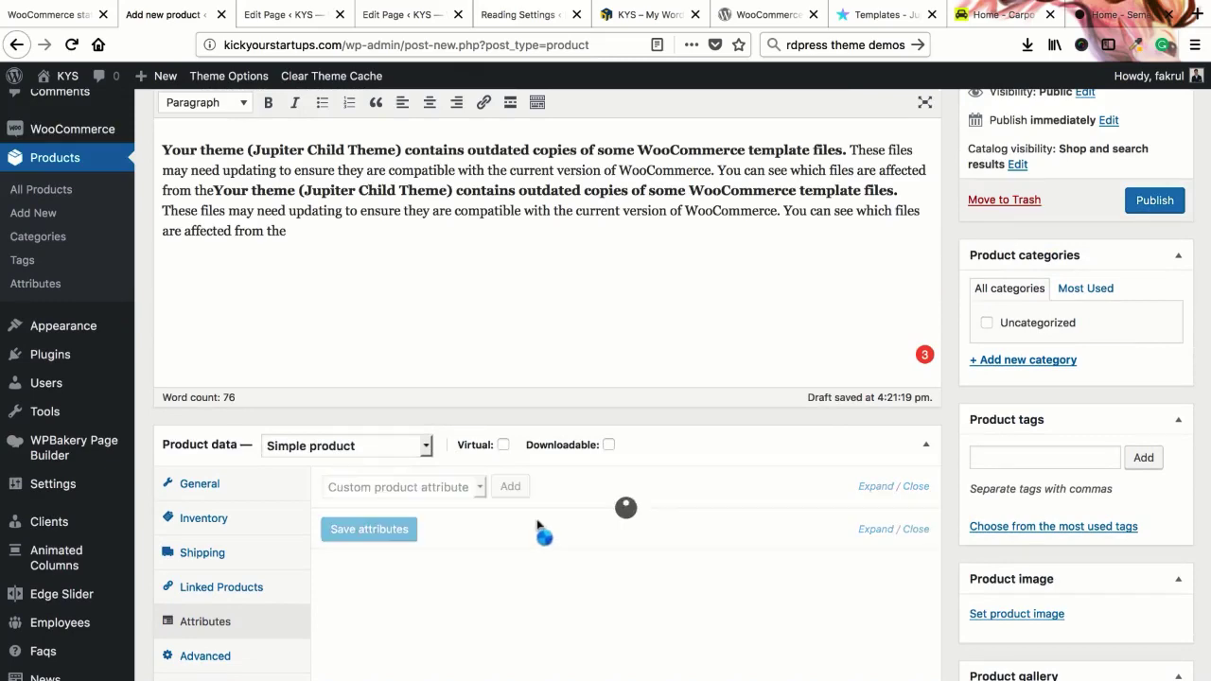
{"action": "scroll", "coordinate": [536, 525], "scroll_direction": "down", "scroll_amount": 4}
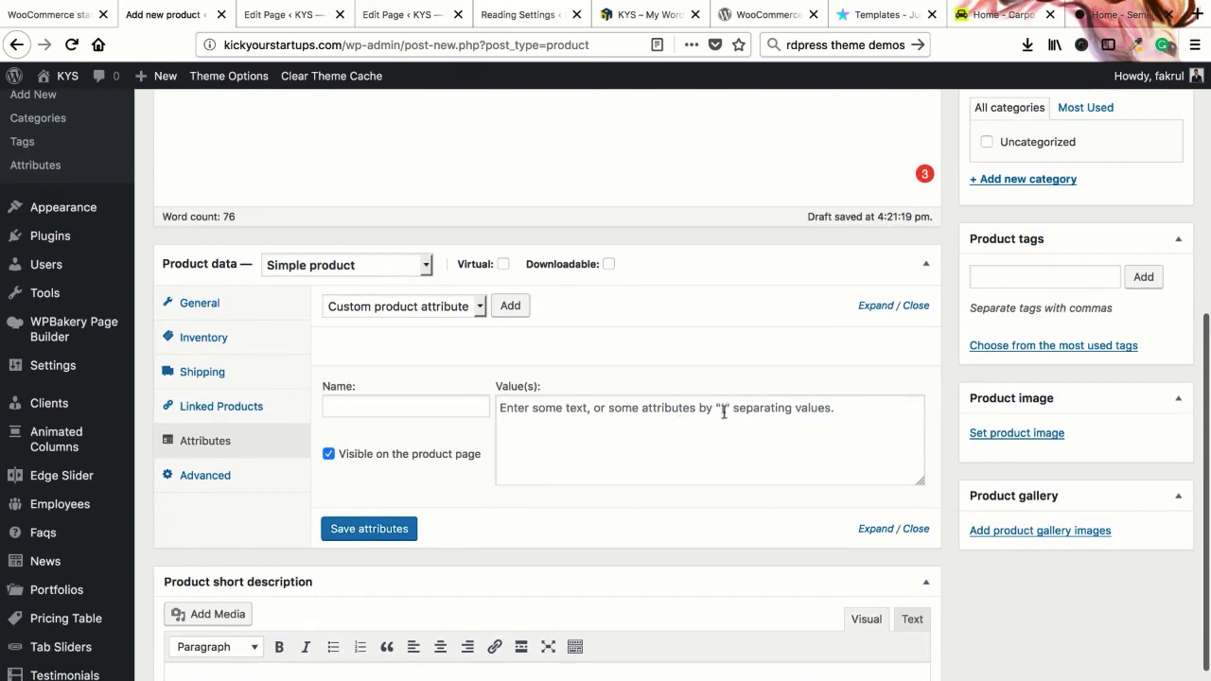
{"action": "left_click", "coordinate": [384, 401]}
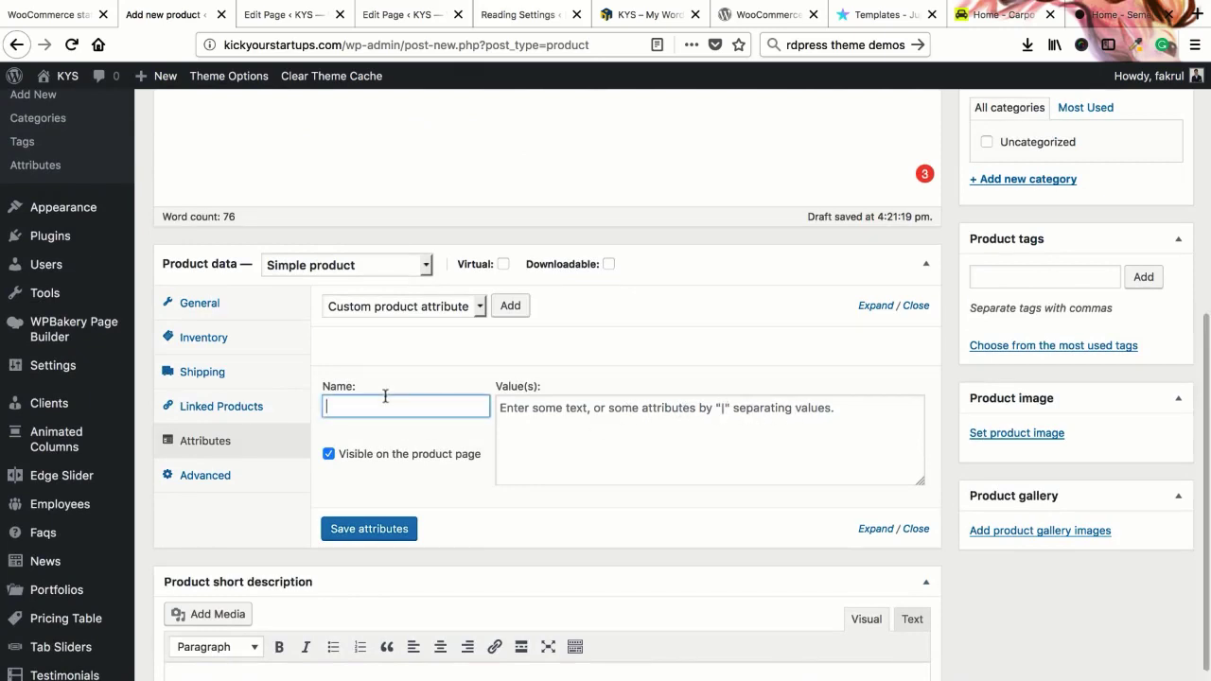
{"action": "type", "text": "color"}
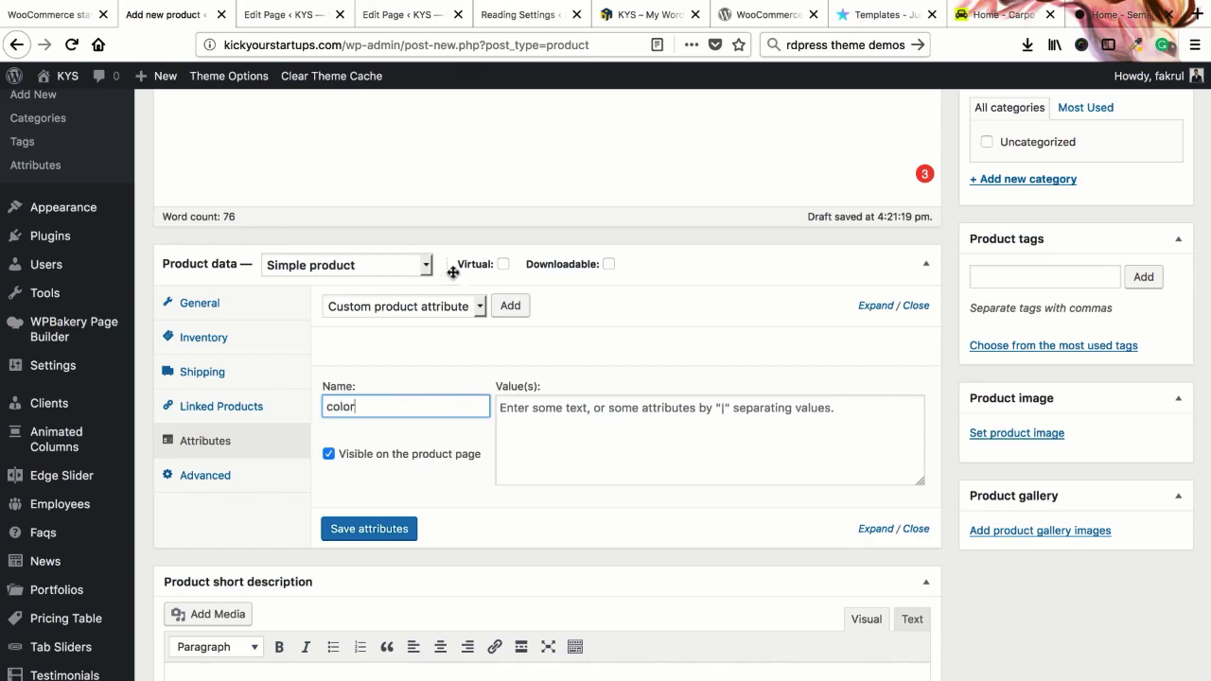
{"action": "left_click", "coordinate": [542, 417]}
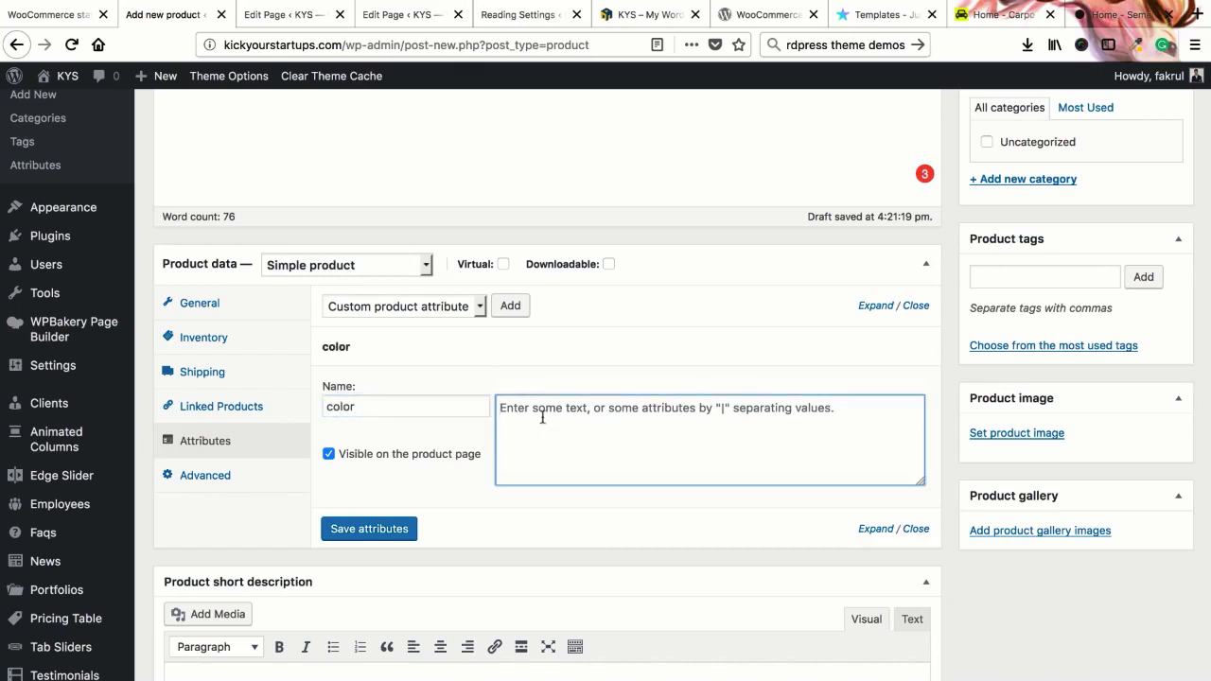
{"action": "type", "text": "Blu"}
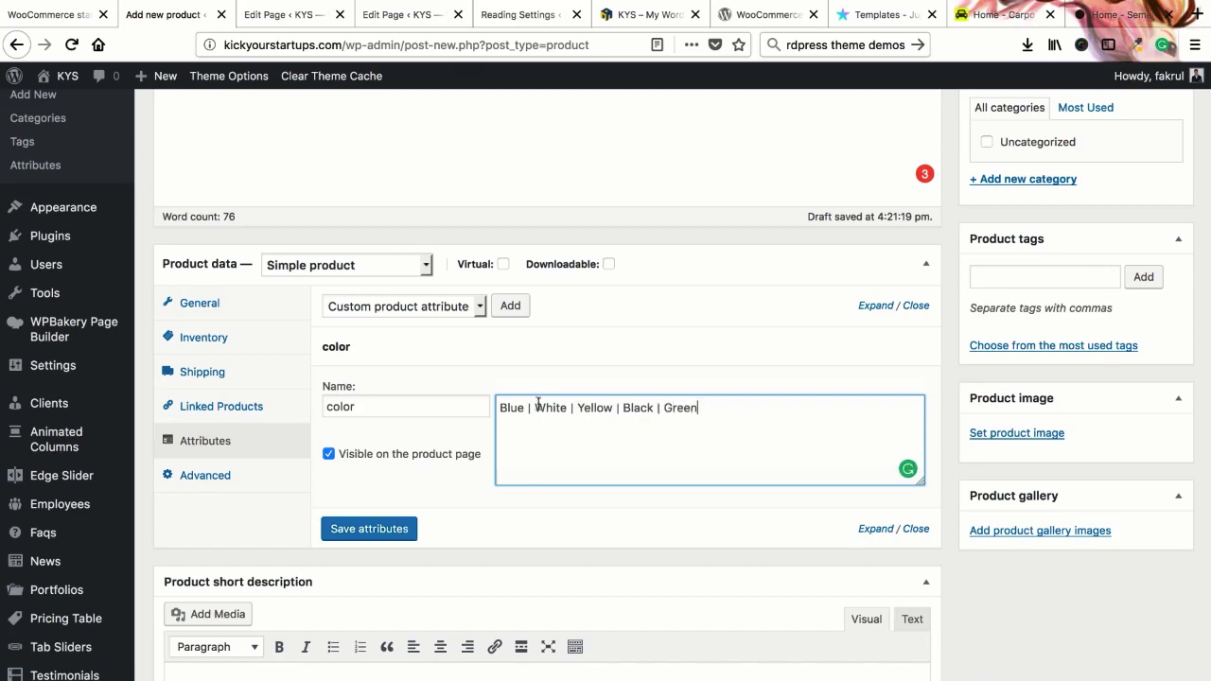
Step: Save the color attribute and collapse its section
{"action": "scroll", "coordinate": [419, 433], "scroll_direction": "up", "scroll_amount": 10}
{"action": "scroll", "coordinate": [411, 289], "scroll_direction": "down", "scroll_amount": 8}
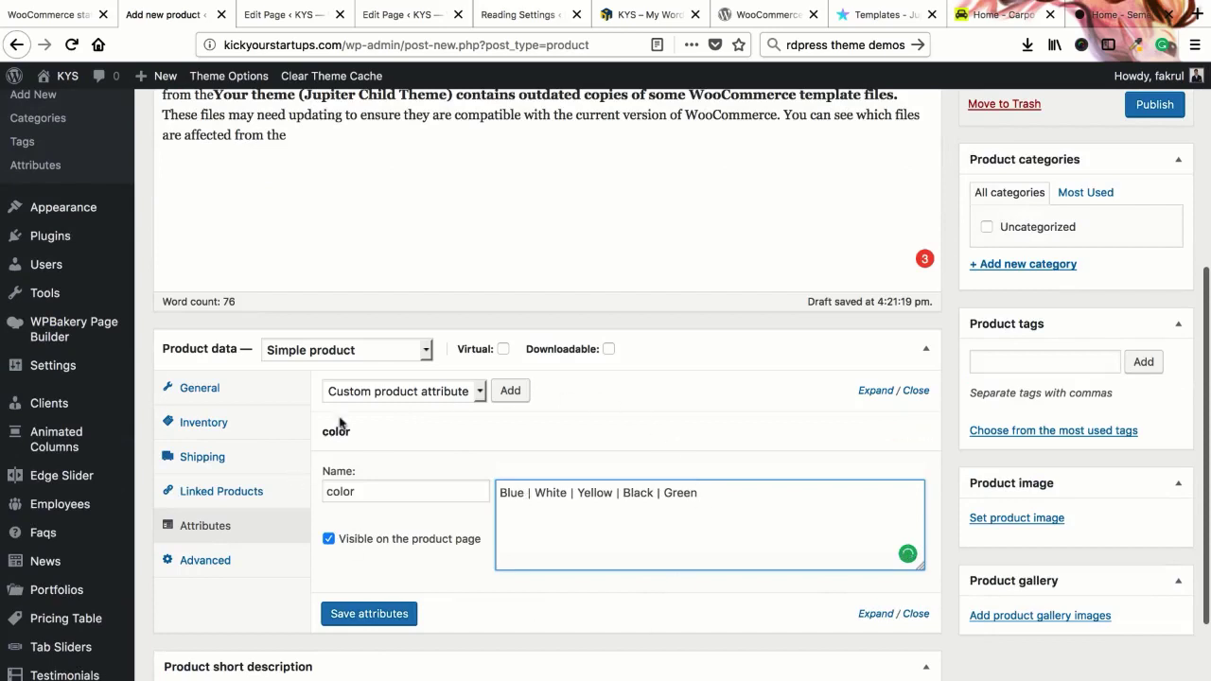
{"action": "left_click", "coordinate": [384, 615]}
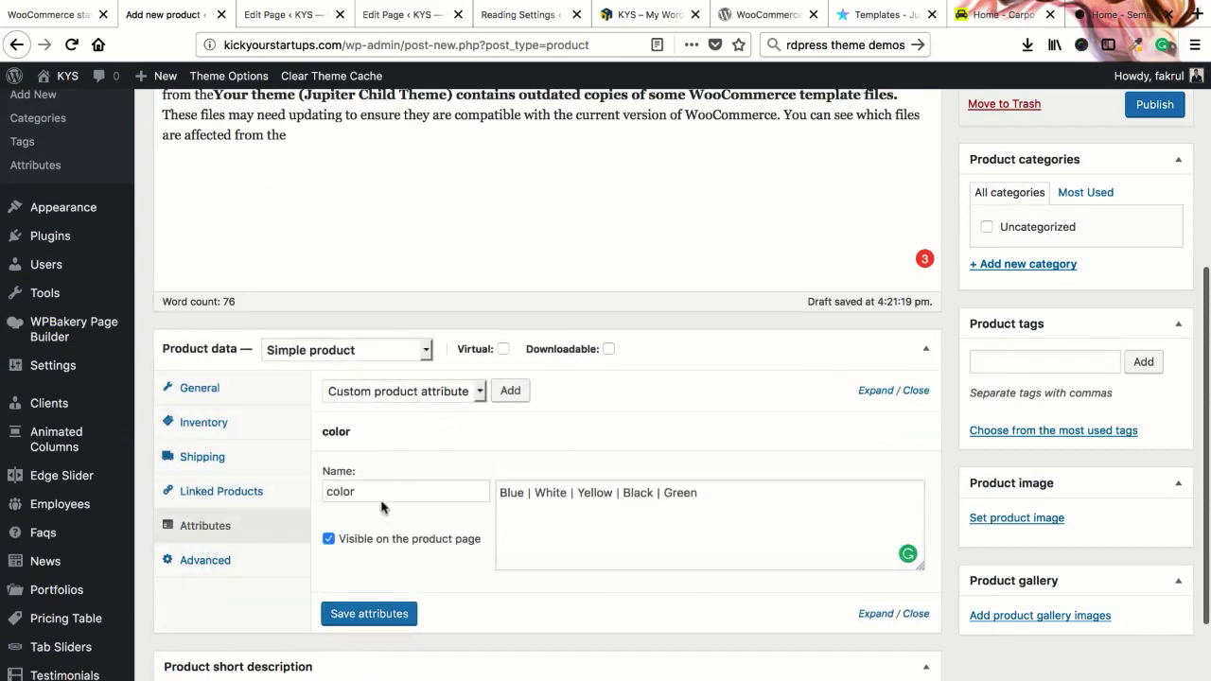
{"action": "left_click", "coordinate": [689, 445]}
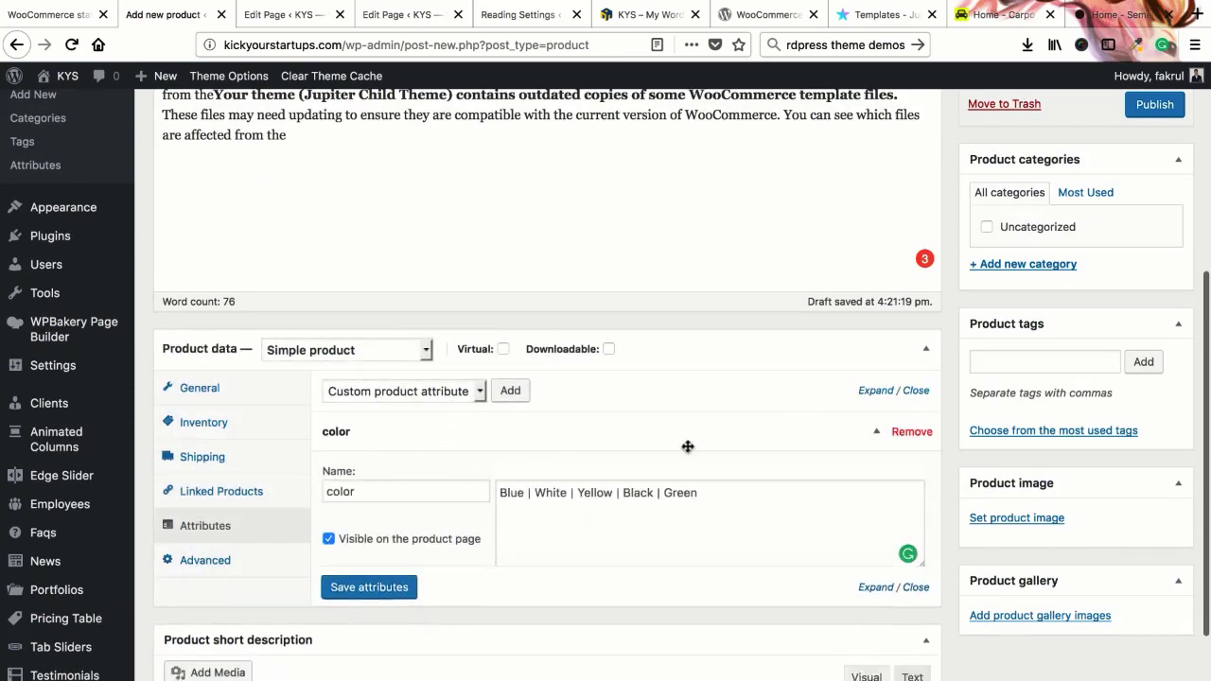
Step: Add a second custom product attribute named "Size" with the values 25 | 26 | 27 | 28 | 29
{"action": "left_click", "coordinate": [508, 393]}
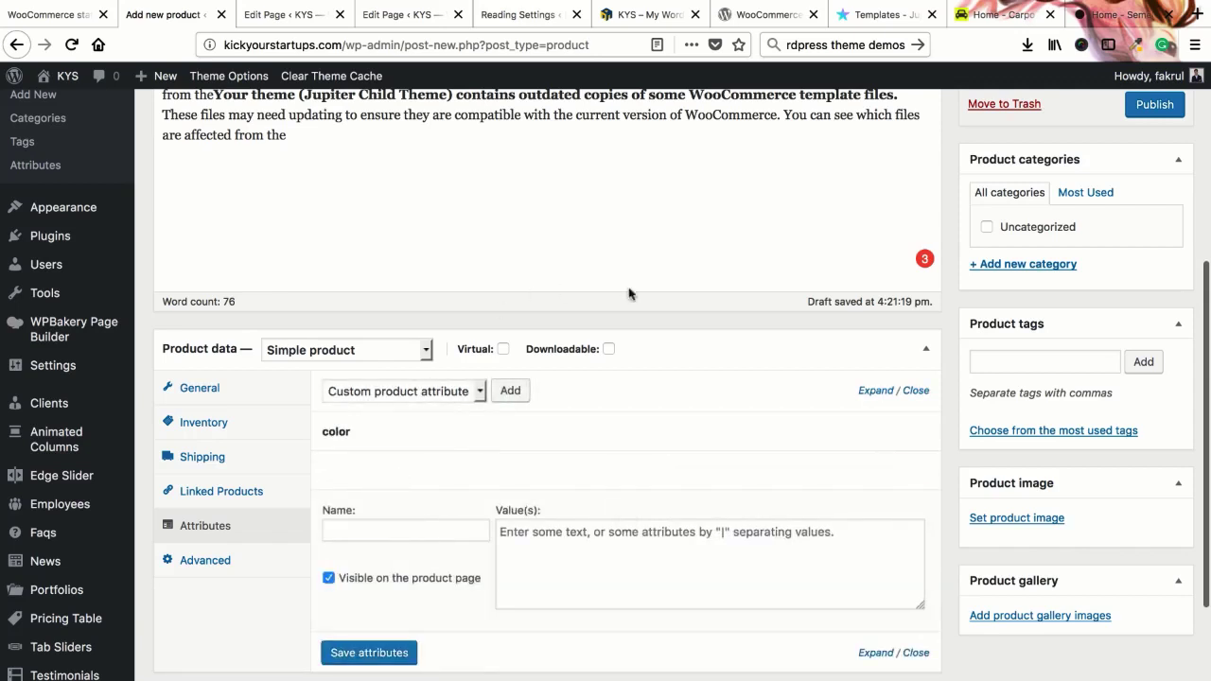
{"action": "left_click", "coordinate": [427, 442]}
{"action": "scroll", "coordinate": [511, 453], "scroll_direction": "down", "scroll_amount": 2}
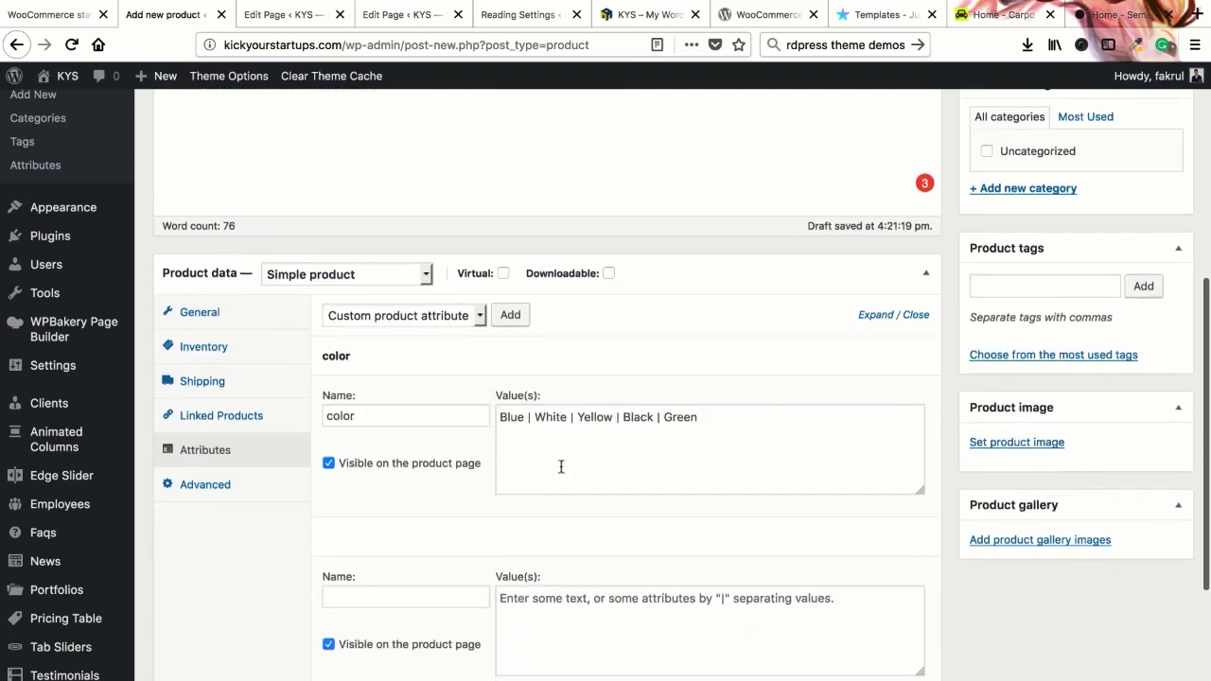
{"action": "scroll", "coordinate": [558, 470], "scroll_direction": "down", "scroll_amount": 2}
{"action": "left_click", "coordinate": [379, 512]}
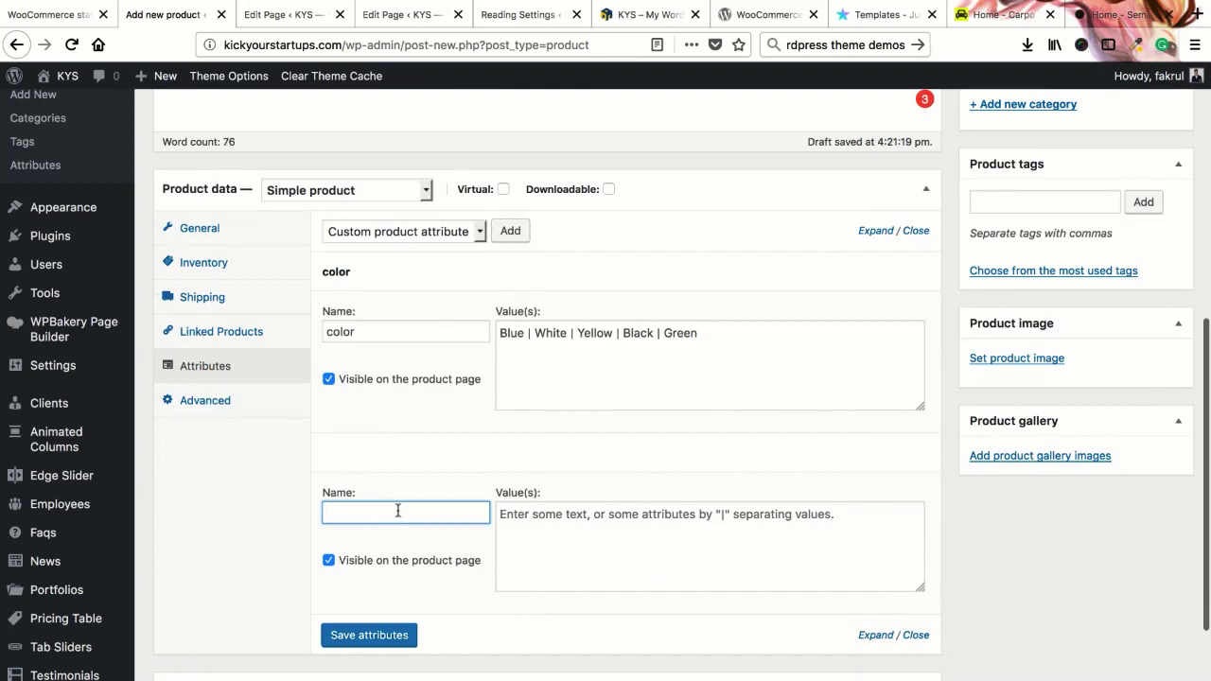
{"action": "type", "text": "Size"}
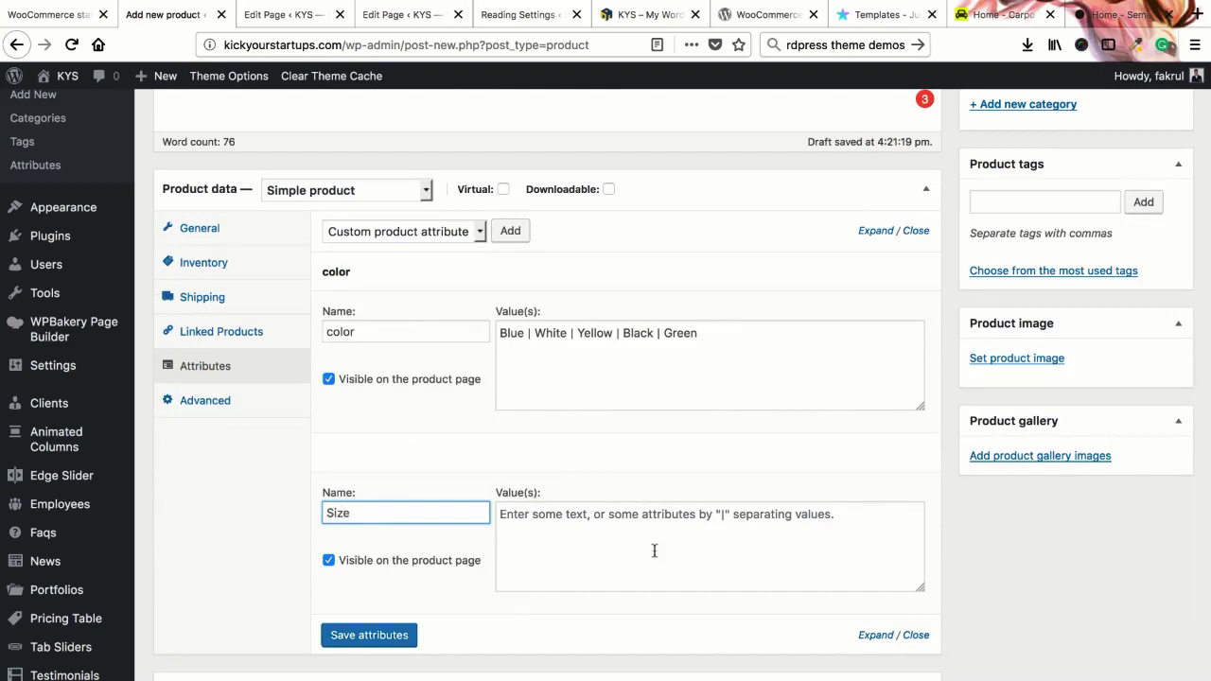
{"action": "left_click", "coordinate": [654, 551]}
{"action": "type", "text": "25 | 26 | 27 | 28 | 29"}
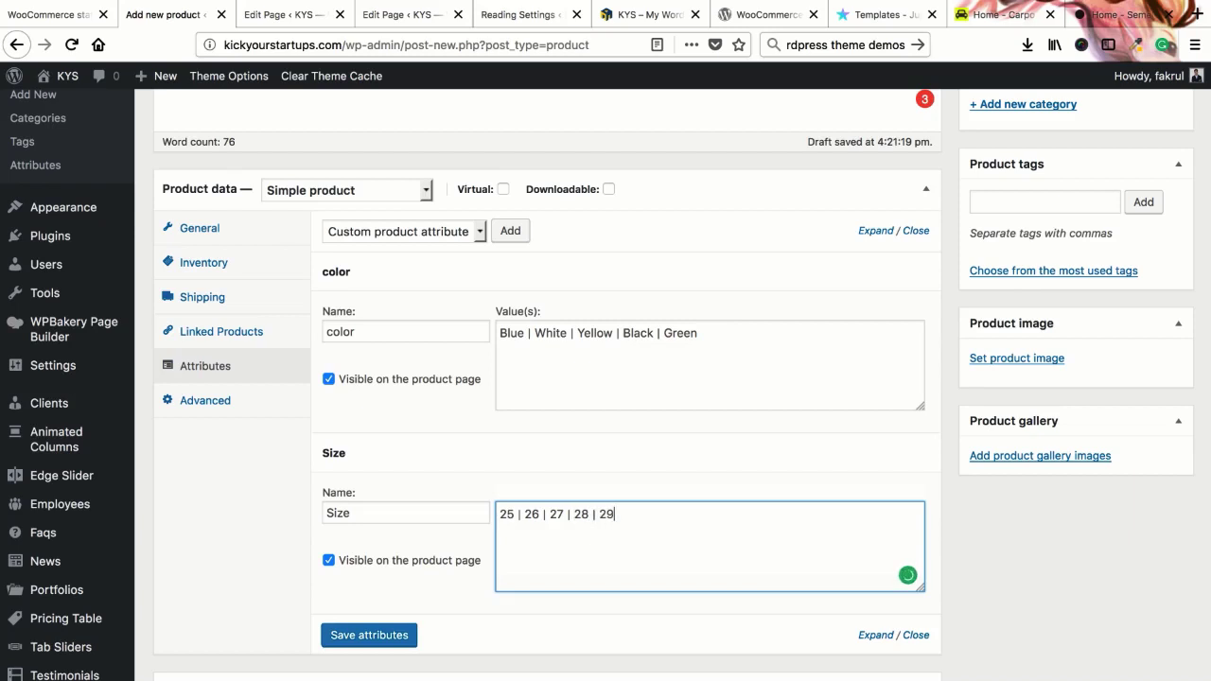
Step: Save the product attributes and collapse both the Size and color sections
{"action": "left_click", "coordinate": [345, 635]}
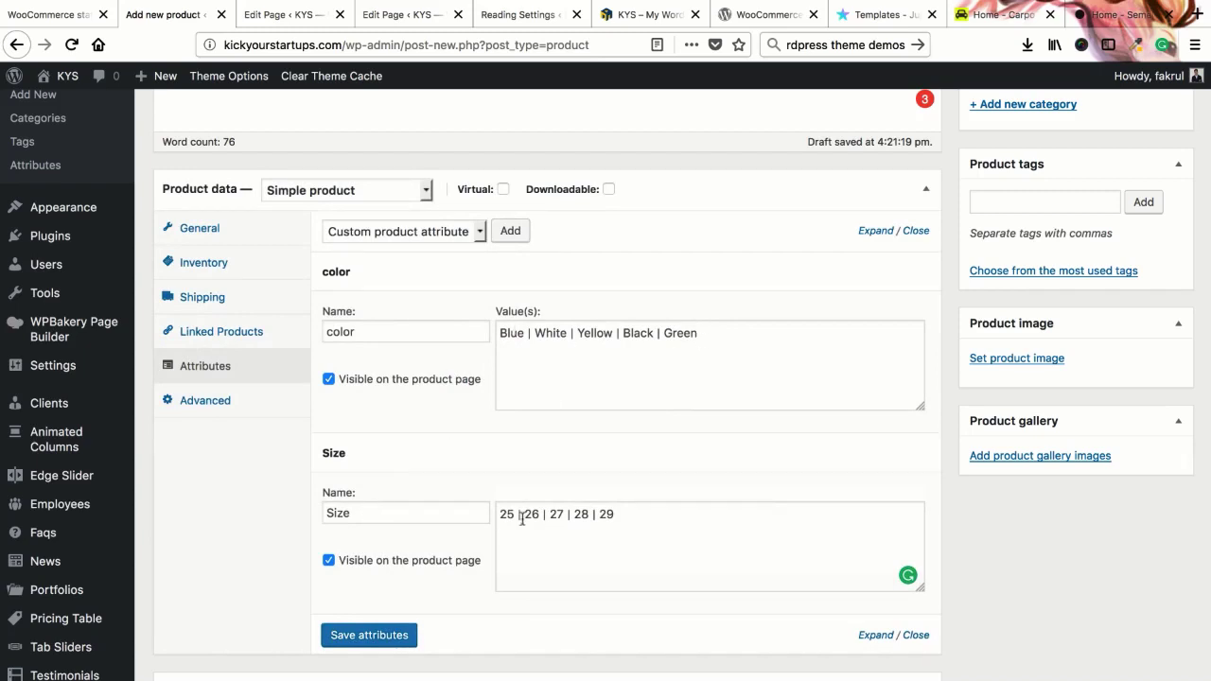
{"action": "left_click", "coordinate": [406, 455]}
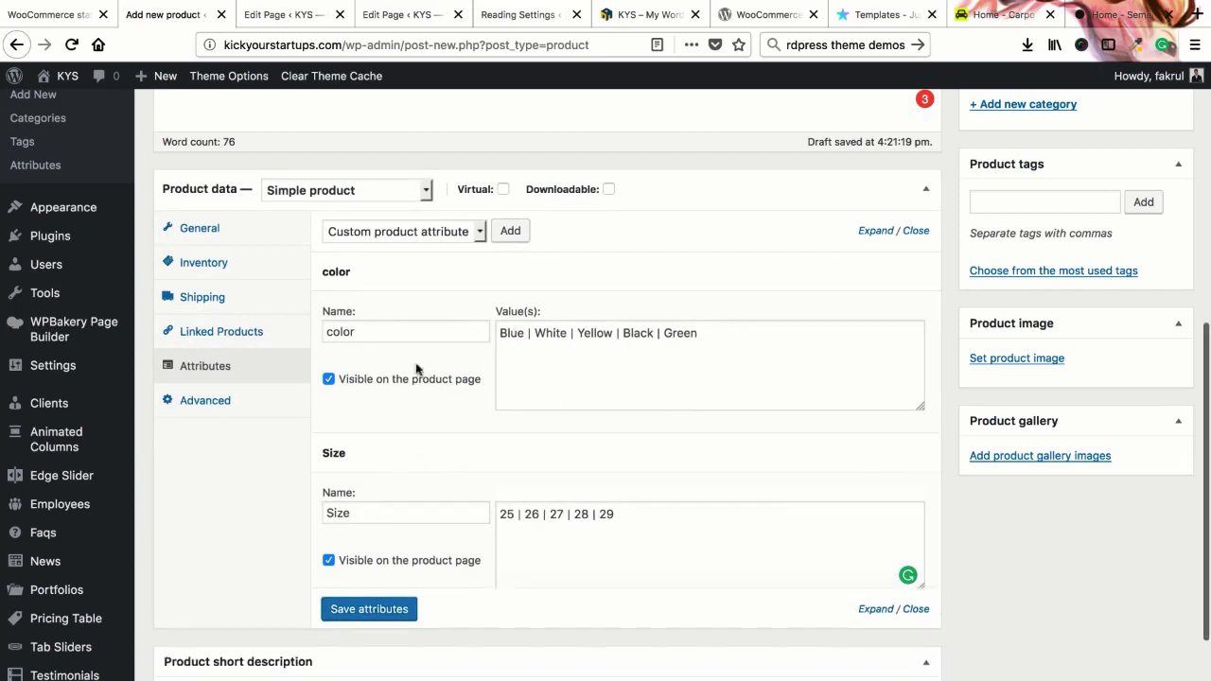
{"action": "left_click", "coordinate": [415, 278]}
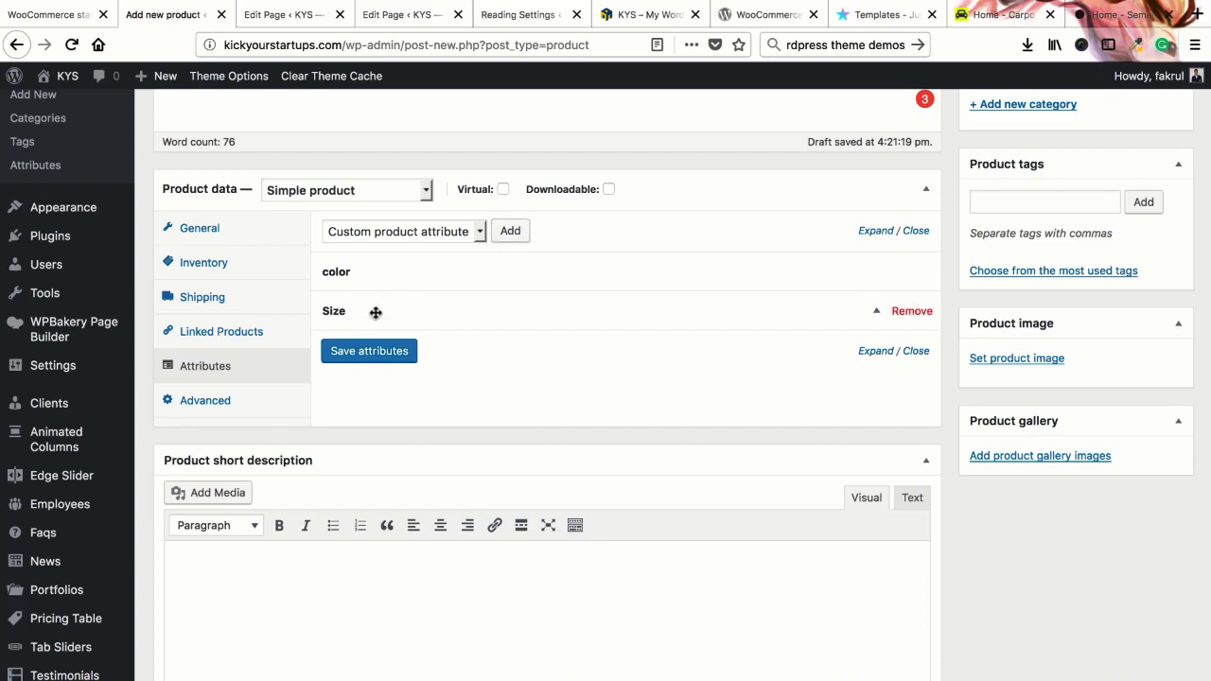
Step: Try the purchase note "Please receive your product from your nearest curier service." in the advanced product settings and clear it again
{"action": "left_click", "coordinate": [212, 402]}
{"action": "scroll", "coordinate": [537, 459], "scroll_direction": "up", "scroll_amount": 1}
{"action": "left_click", "coordinate": [500, 321]}
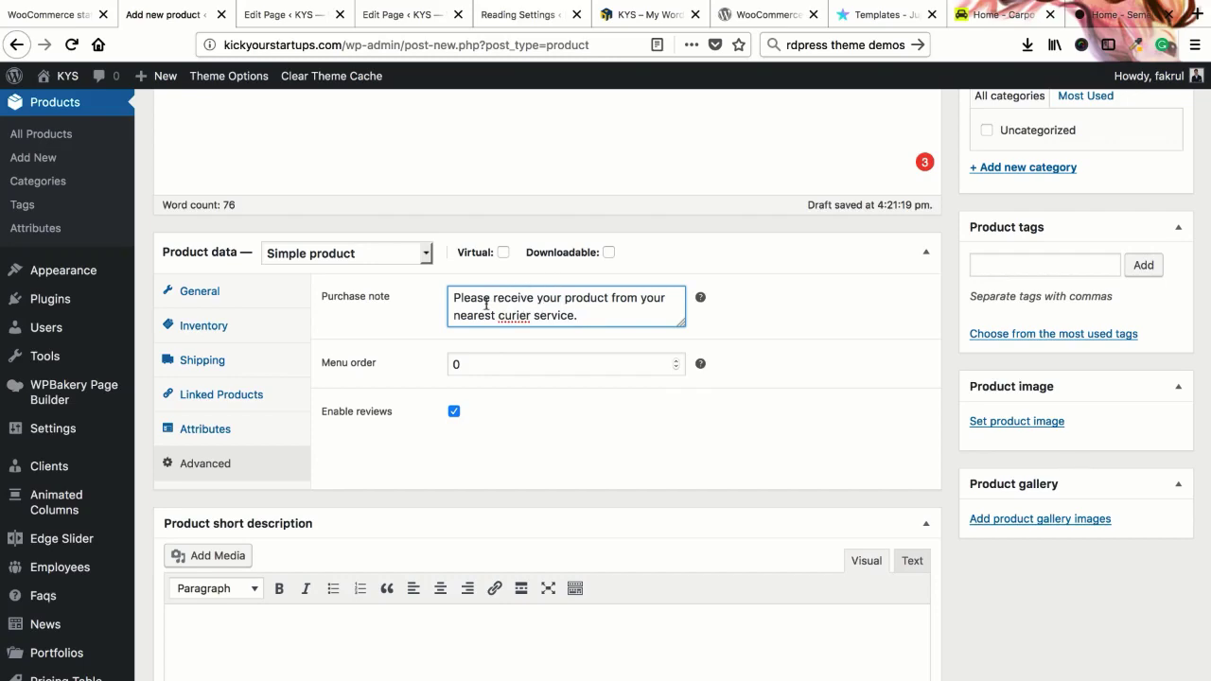
{"action": "scroll", "coordinate": [506, 419], "scroll_direction": "up", "scroll_amount": 4}
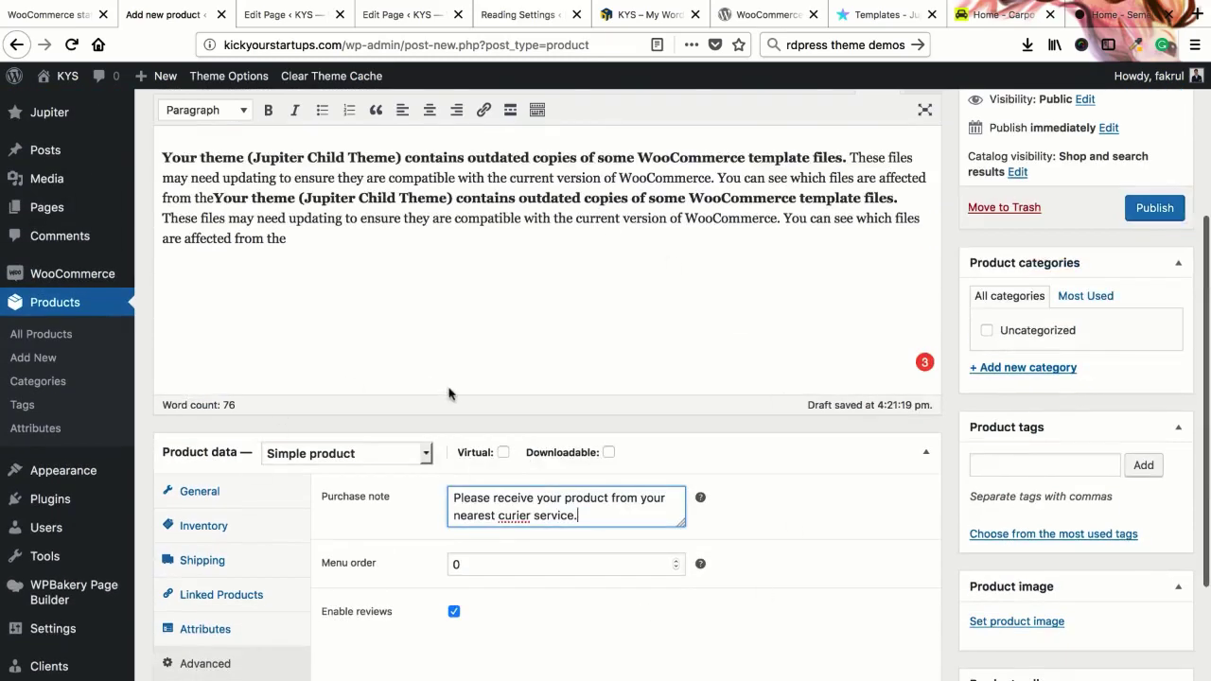
{"action": "scroll", "coordinate": [449, 394], "scroll_direction": "down", "scroll_amount": 2}
{"action": "key", "text": "super+a"}
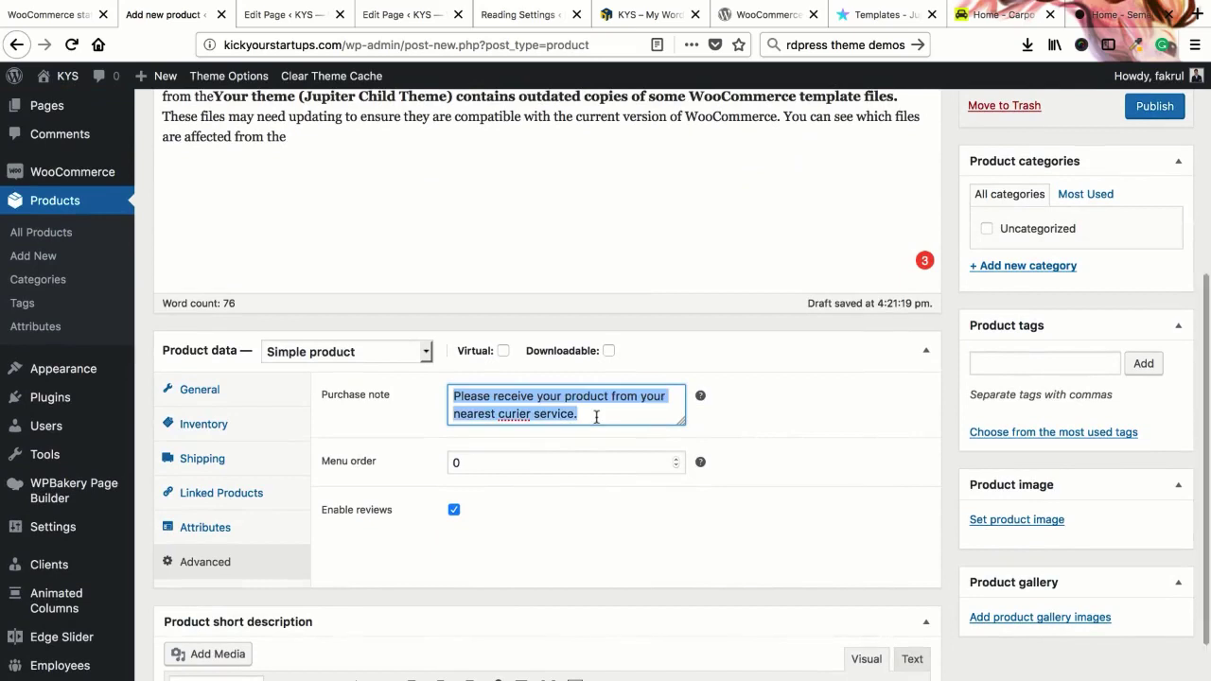
{"action": "key", "text": "BackSpace"}
Step: Copy the main description's closing text, from "These files may need updating" to "are affected from the", into the product short description
{"action": "scroll", "coordinate": [545, 388], "scroll_direction": "down", "scroll_amount": 1}
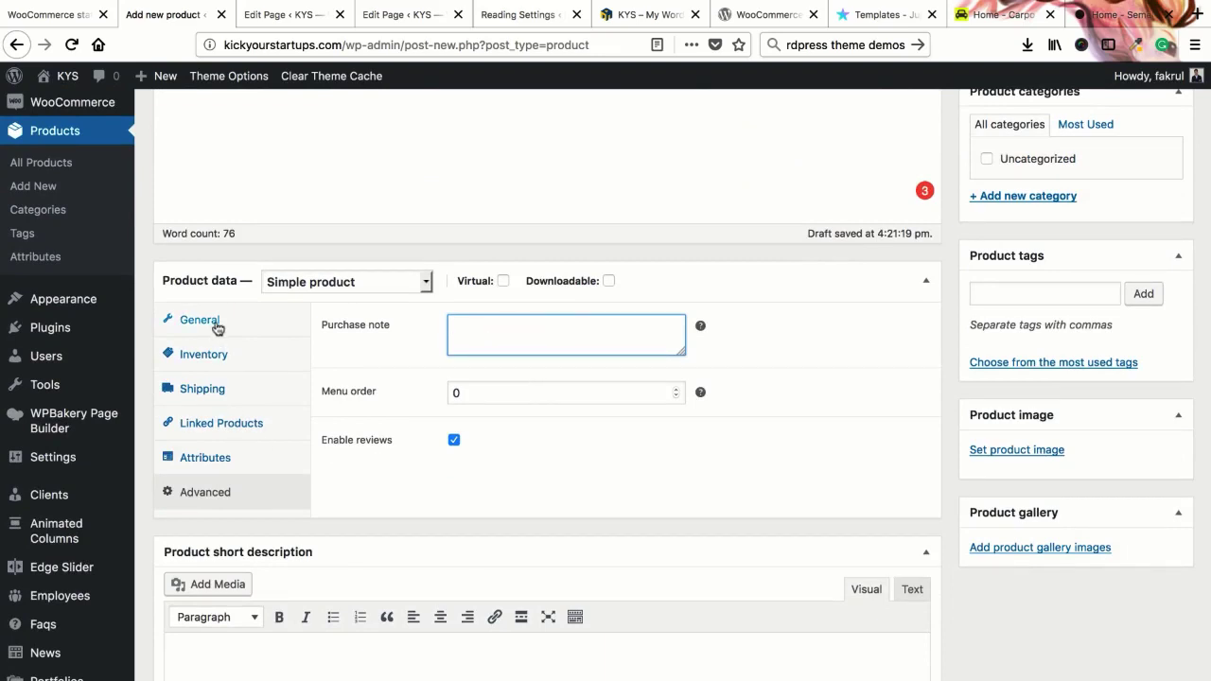
{"action": "scroll", "coordinate": [498, 484], "scroll_direction": "down", "scroll_amount": 3}
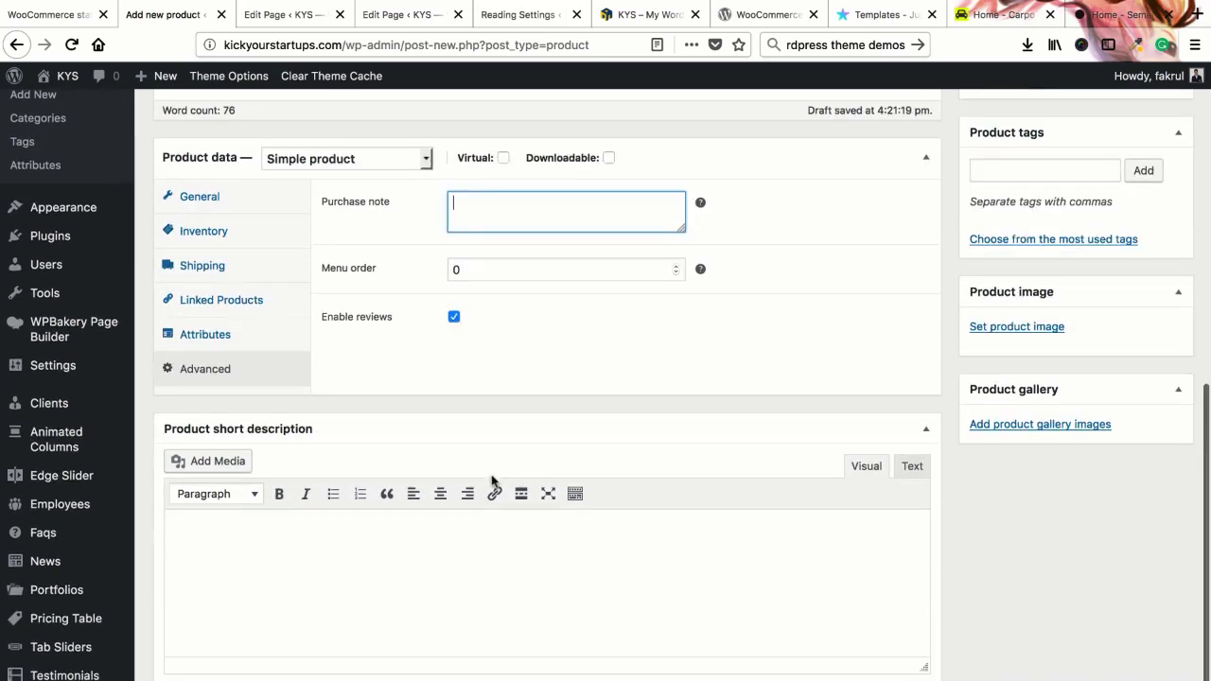
{"action": "left_click", "coordinate": [289, 533]}
{"action": "scroll", "coordinate": [425, 426], "scroll_direction": "up", "scroll_amount": 5}
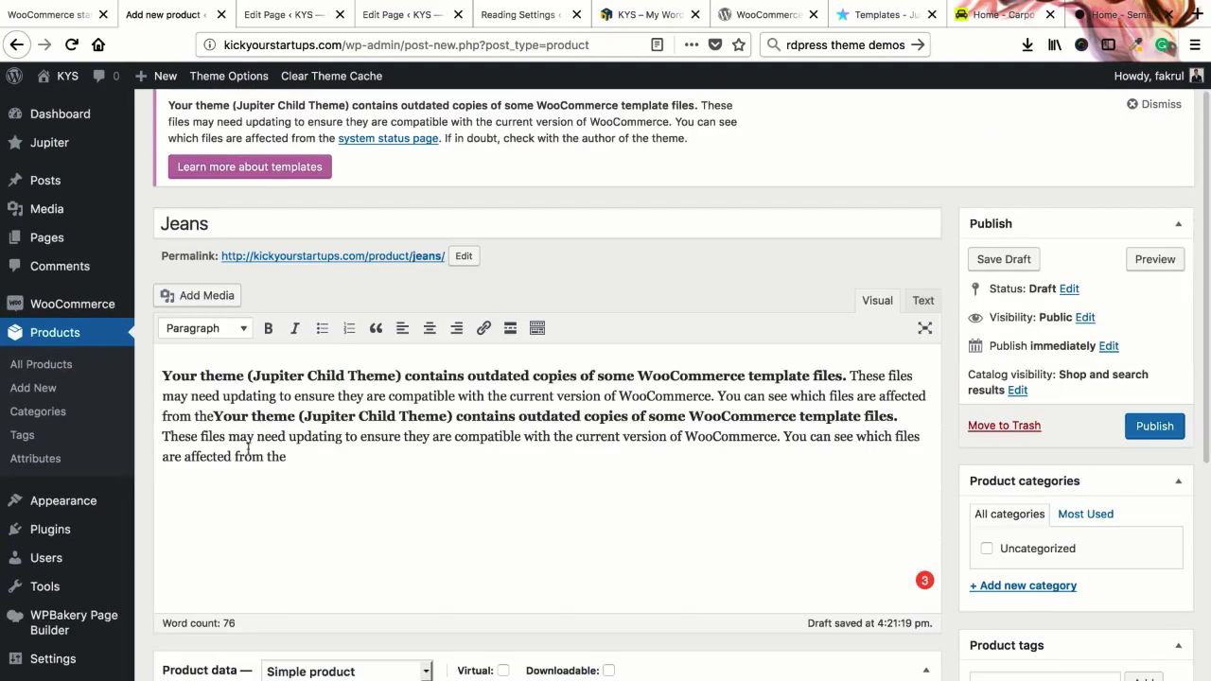
{"action": "left_click_drag", "start_coordinate": [285, 456], "coordinate": [167, 441]}
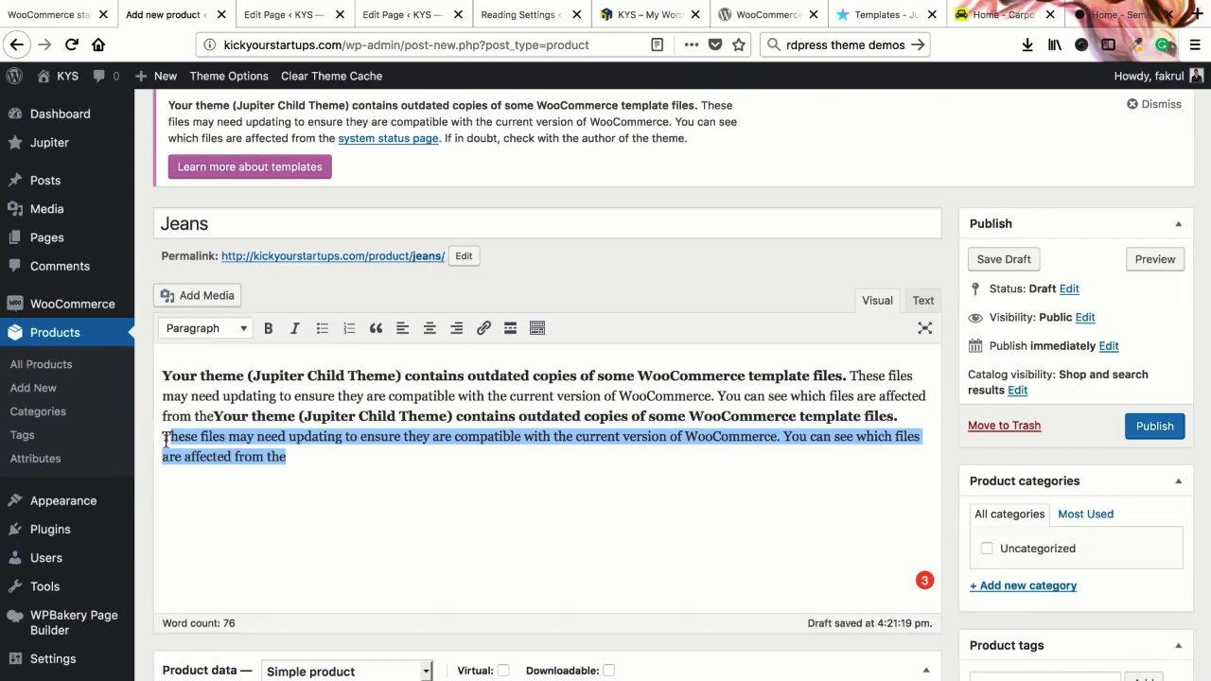
{"action": "scroll", "coordinate": [365, 484], "scroll_direction": "down", "scroll_amount": 10}
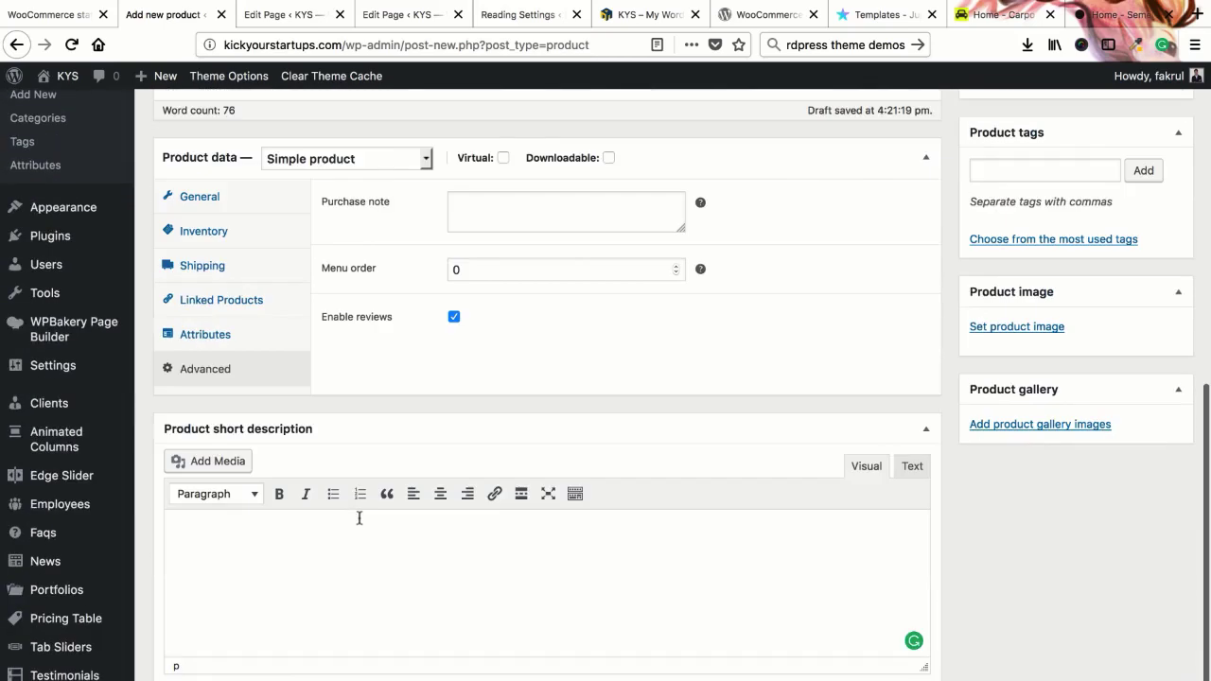
{"action": "left_click", "coordinate": [361, 554]}
{"action": "type", "text": "These files may need updating to ensure they are compatible with the current version of WooCommerce. You can see which files are affected from the"}
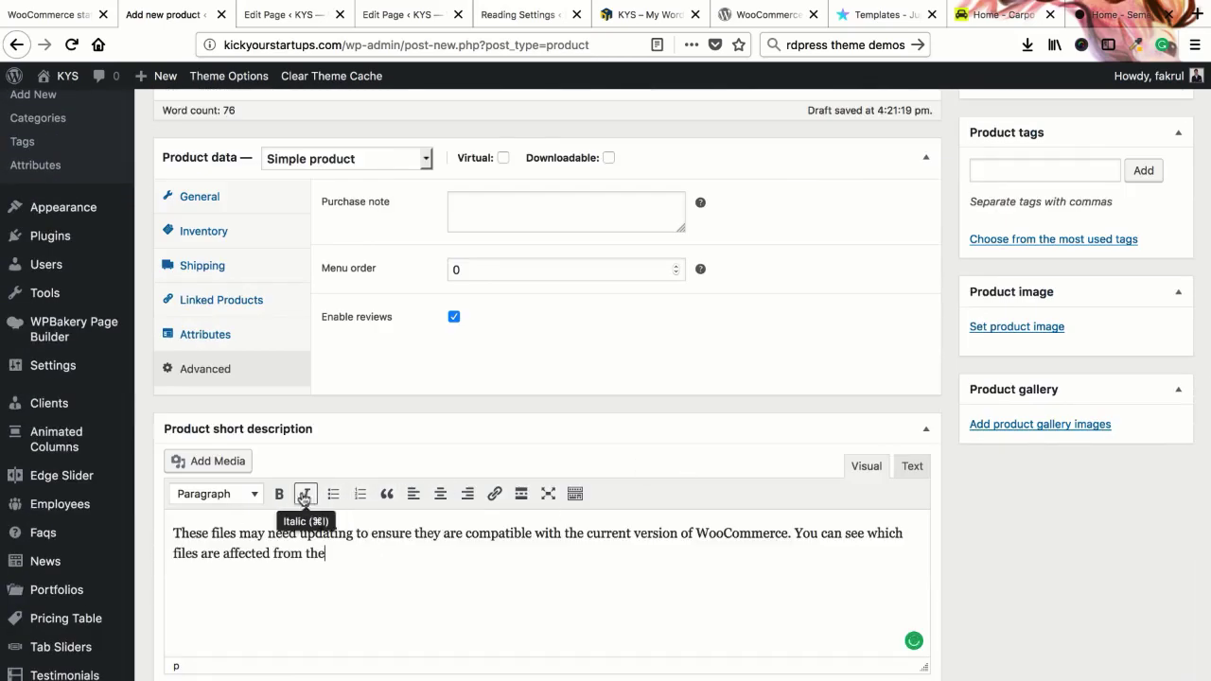
Step: Set home-head-img-4.jpg from the media library as the product image
{"action": "scroll", "coordinate": [843, 502], "scroll_direction": "up", "scroll_amount": 2}
{"action": "scroll", "coordinate": [842, 497], "scroll_direction": "down", "scroll_amount": 2}
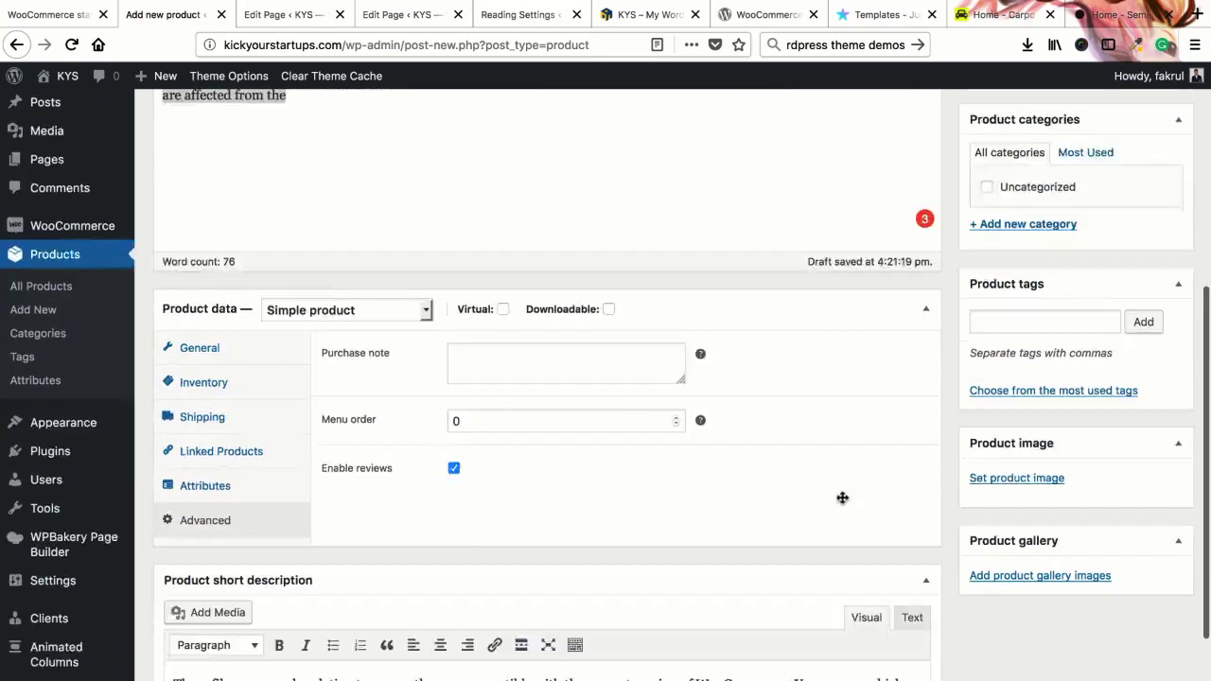
{"action": "left_click", "coordinate": [1019, 365]}
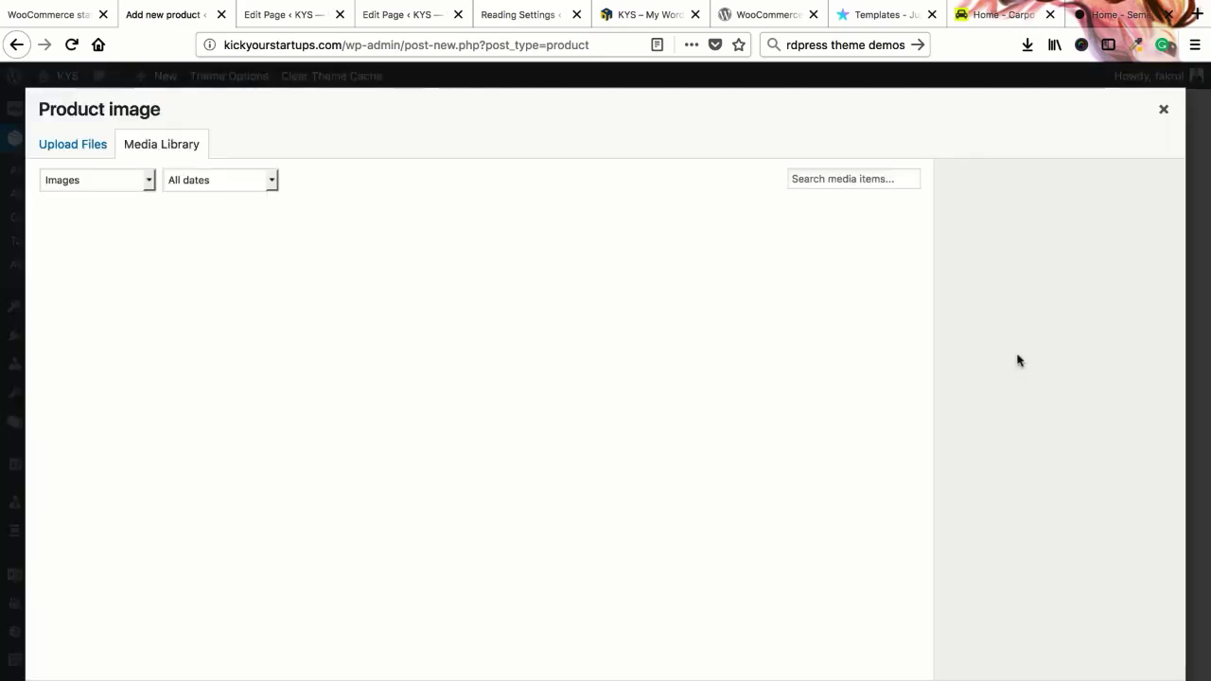
{"action": "scroll", "coordinate": [558, 443], "scroll_direction": "down", "scroll_amount": 5}
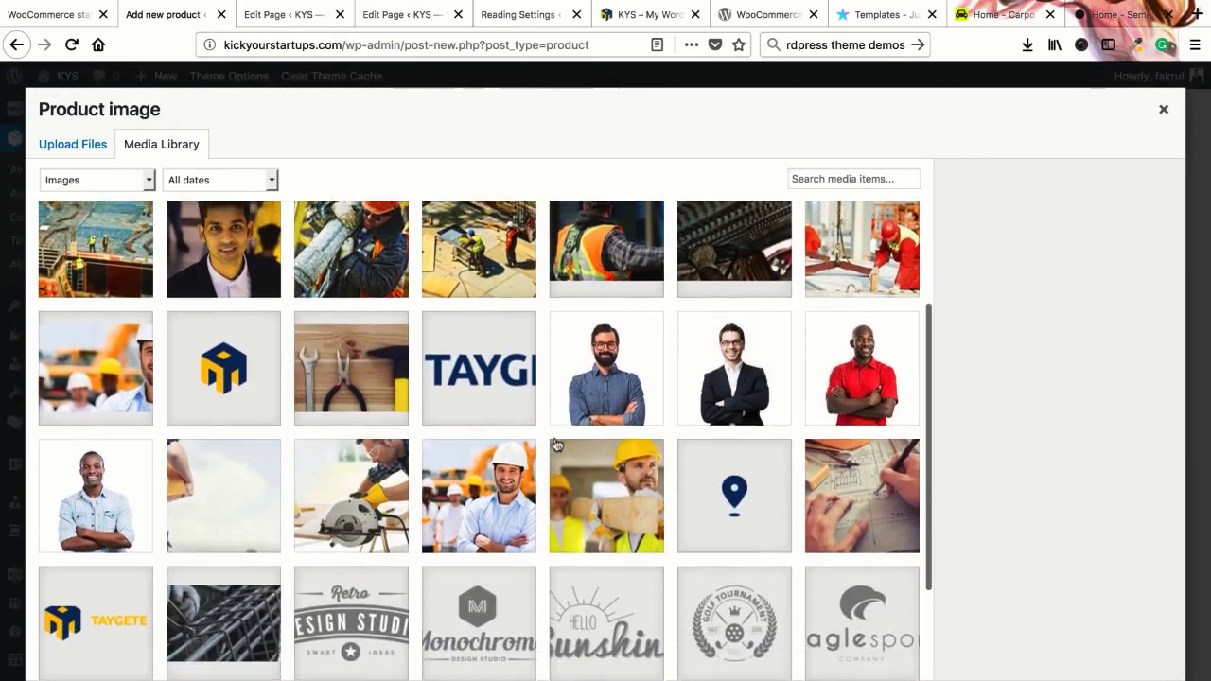
{"action": "scroll", "coordinate": [581, 430], "scroll_direction": "down", "scroll_amount": 1}
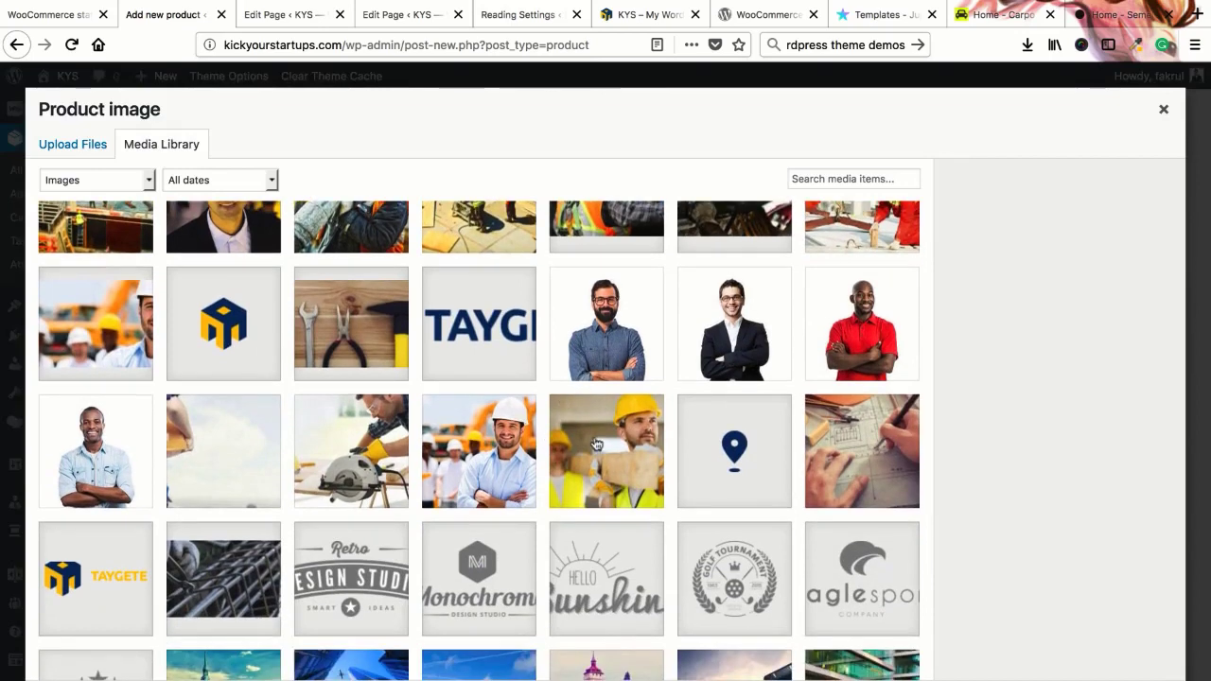
{"action": "left_click", "coordinate": [596, 444]}
{"action": "scroll", "coordinate": [821, 521], "scroll_direction": "up", "scroll_amount": 4}
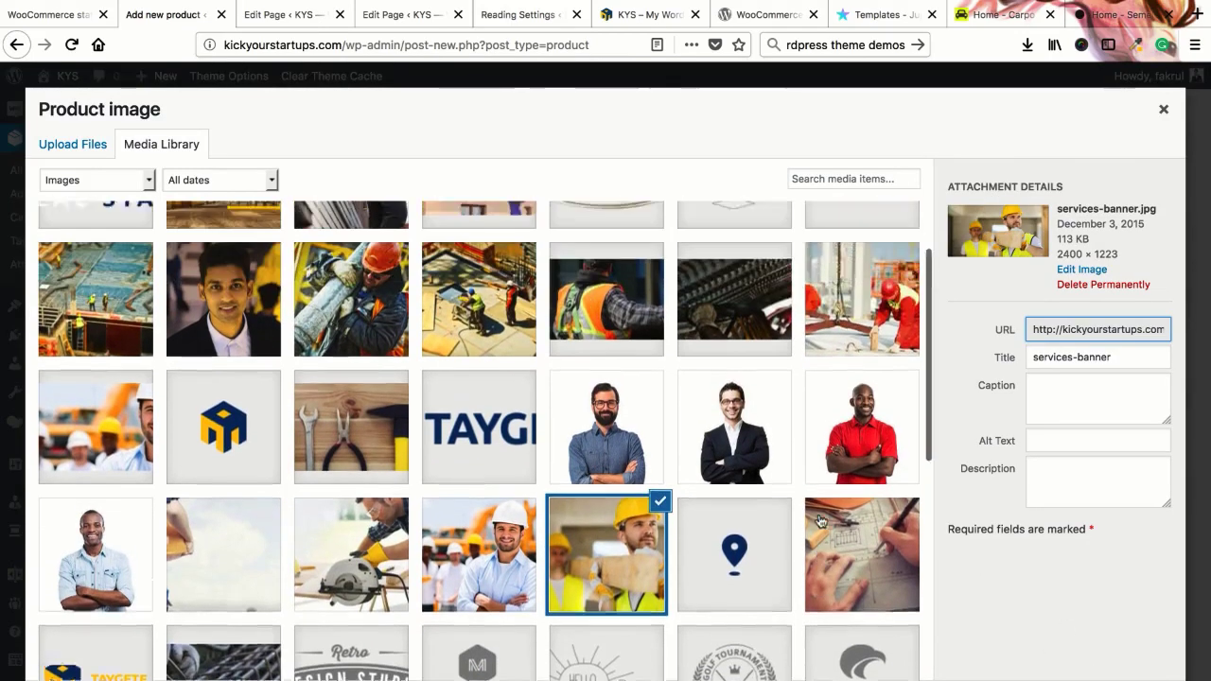
{"action": "left_click", "coordinate": [858, 419]}
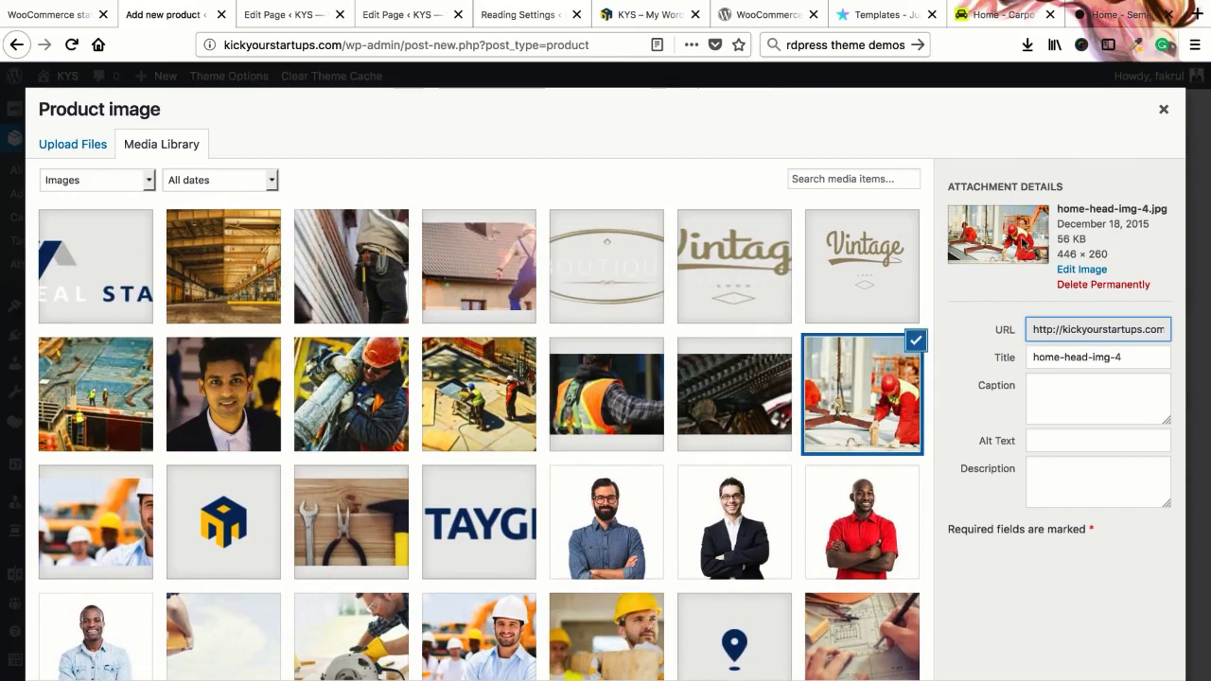
{"action": "left_click", "coordinate": [1121, 670]}
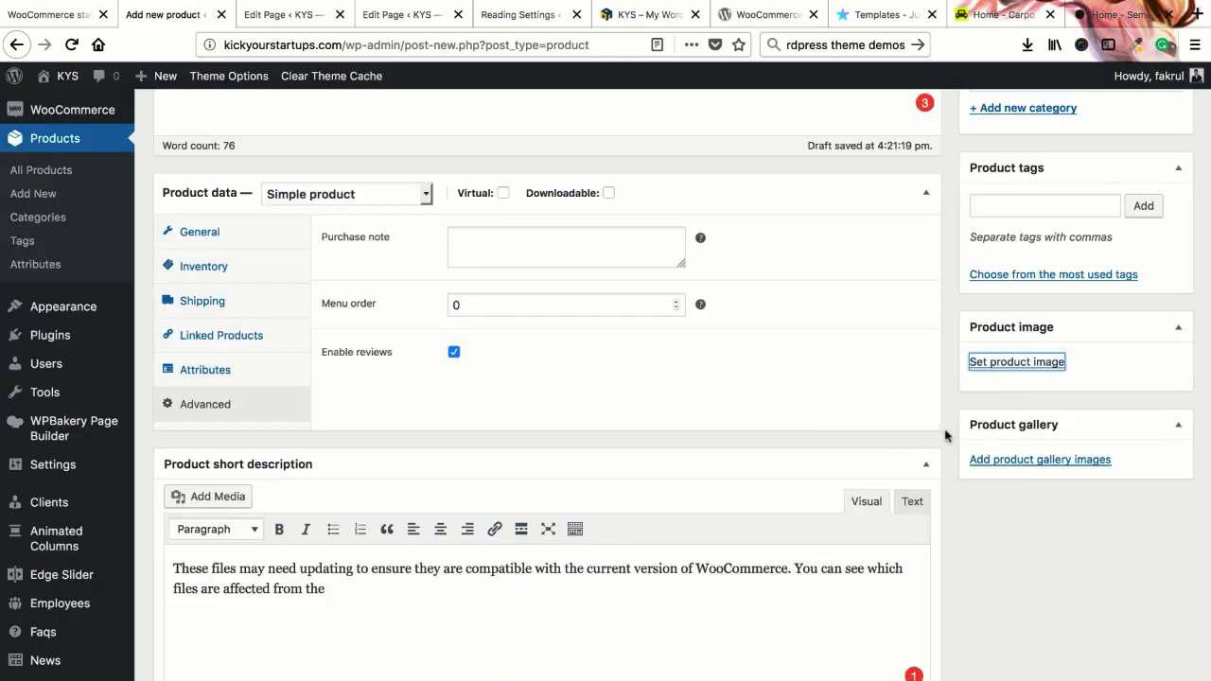
Step: View the product gallery image picker and open the red pickup's product page in the Carpo demo shop, closing the picker on return
{"action": "left_click", "coordinate": [1050, 624]}
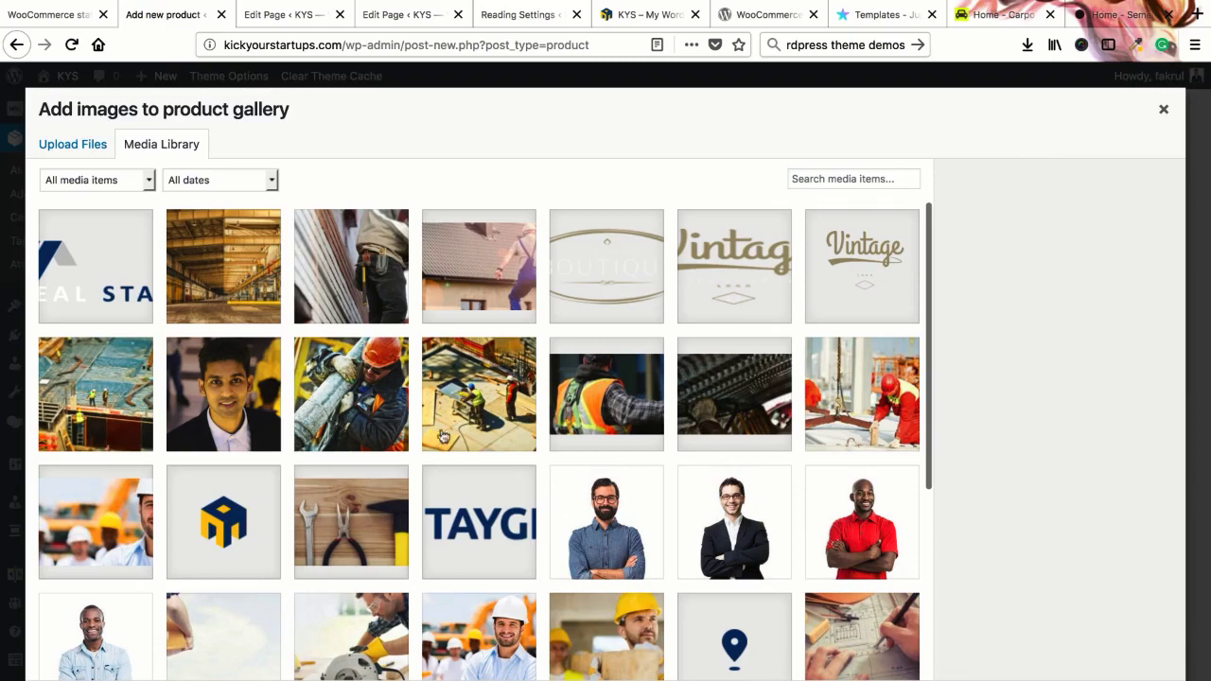
{"action": "left_click", "coordinate": [989, 14]}
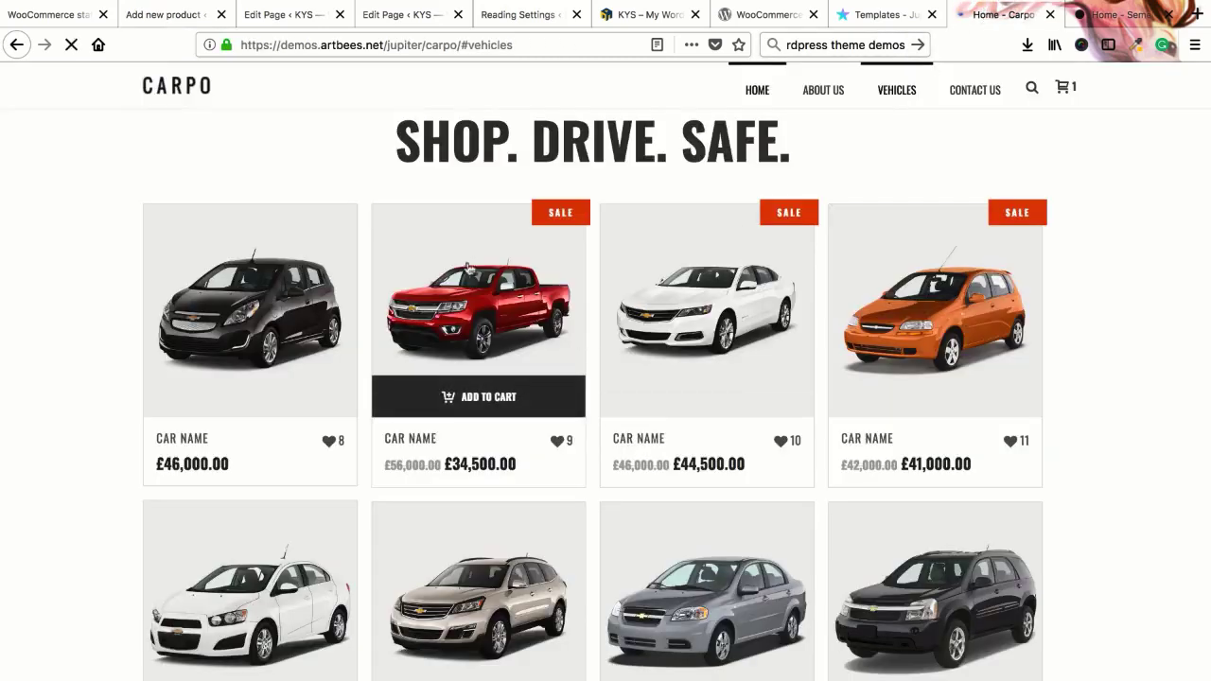
{"action": "left_click", "coordinate": [475, 347]}
{"action": "left_click", "coordinate": [15, 14]}
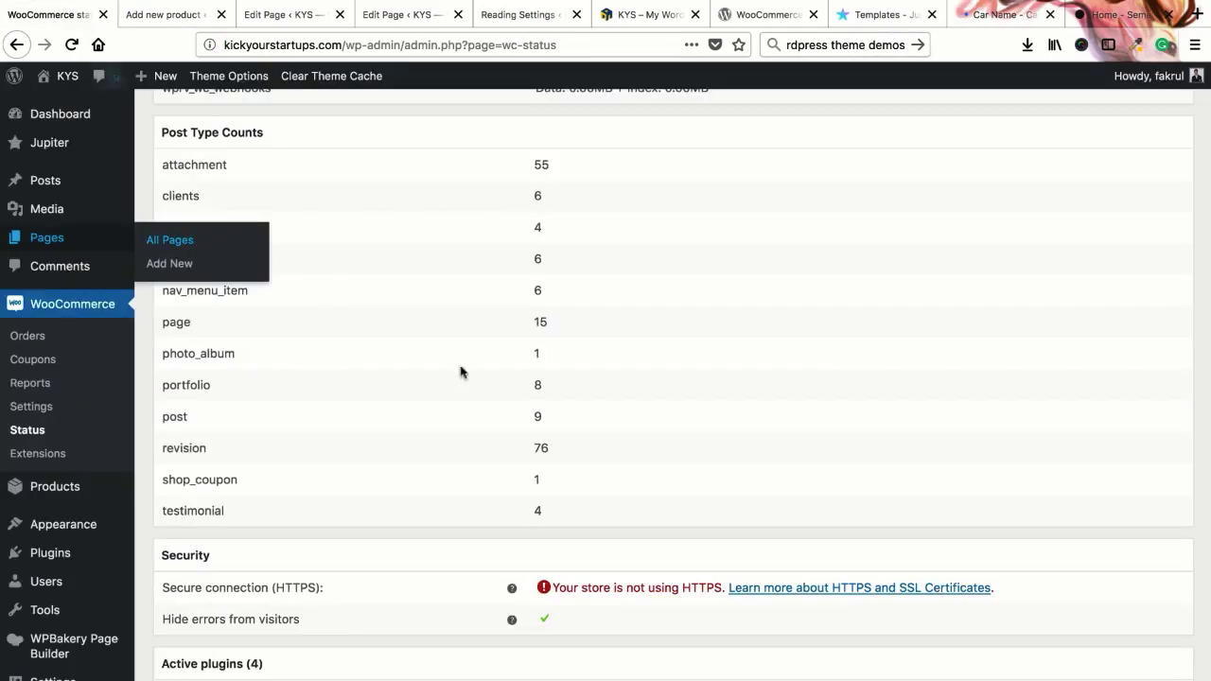
{"action": "left_click", "coordinate": [157, 17]}
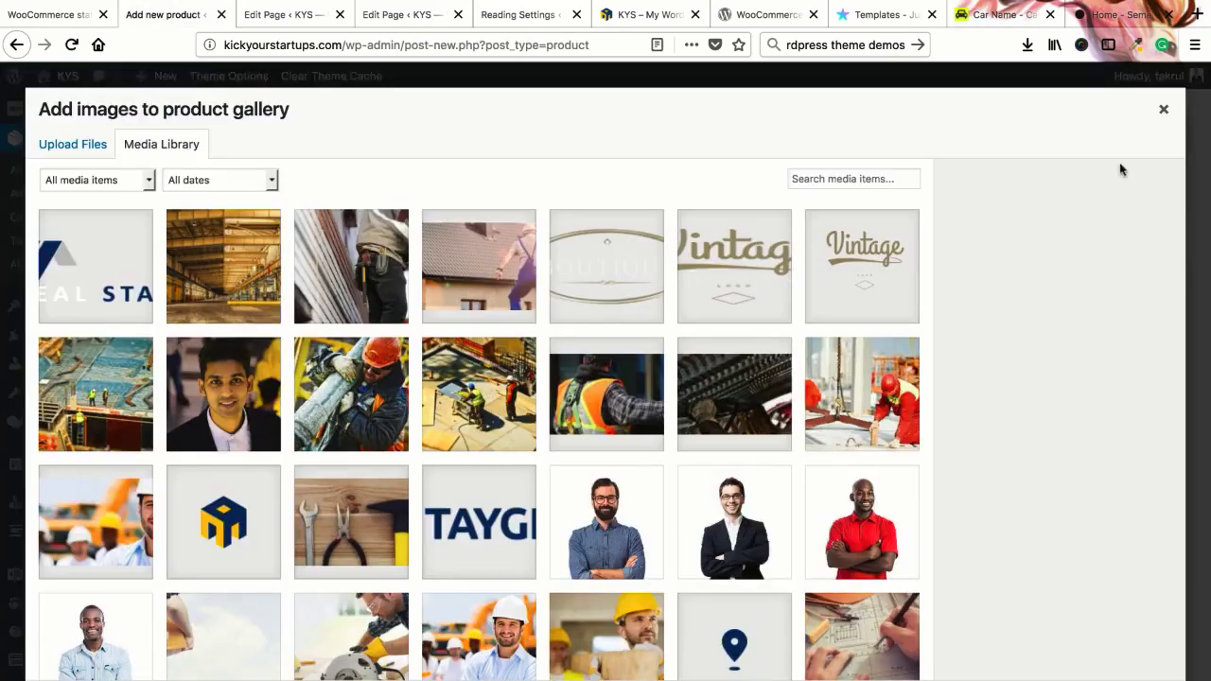
{"action": "left_click", "coordinate": [1164, 109]}
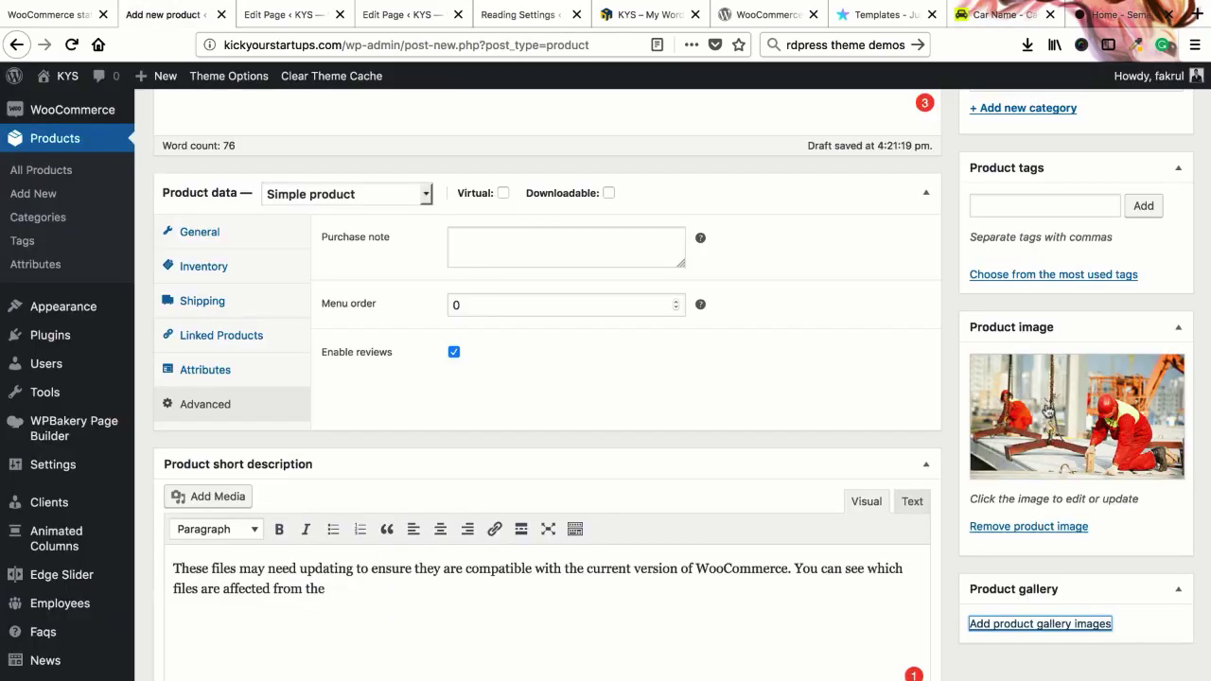
Step: Open the product gallery image picker, then check the red pickup's product page in the Carpo demo shop for gallery images
{"action": "left_click", "coordinate": [1009, 626]}
{"action": "left_click", "coordinate": [988, 17]}
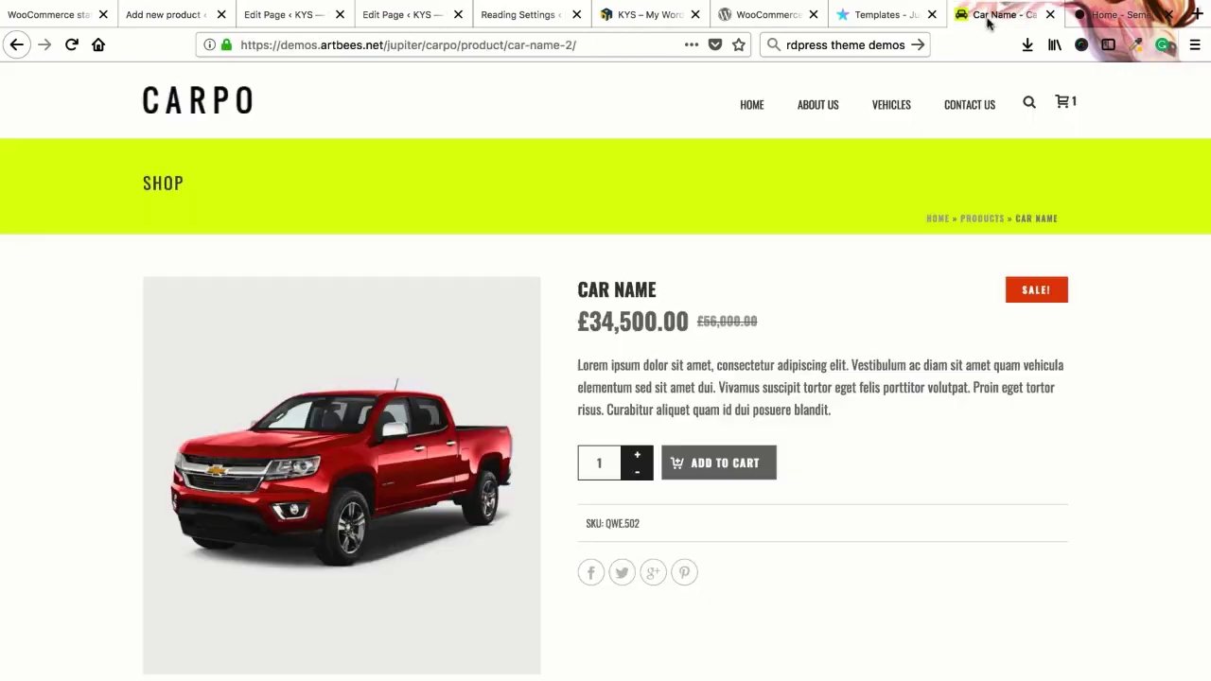
{"action": "scroll", "coordinate": [688, 322], "scroll_direction": "down", "scroll_amount": 3}
{"action": "scroll", "coordinate": [293, 449], "scroll_direction": "up", "scroll_amount": 2}
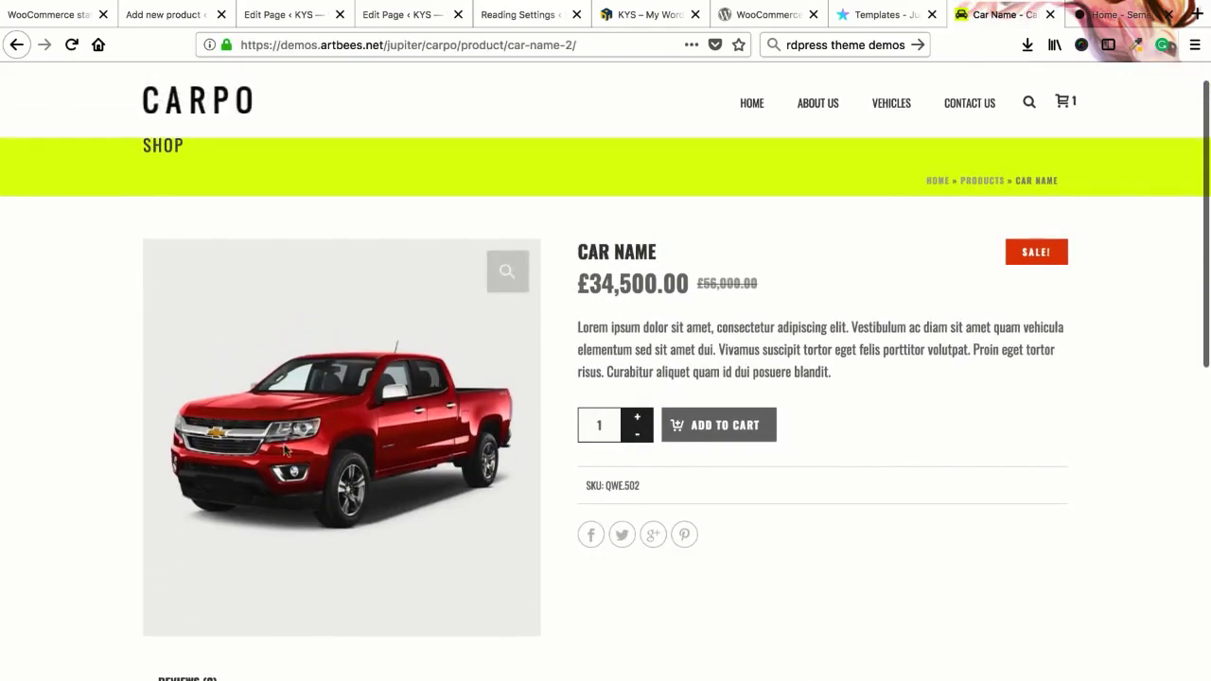
Step: Open Product-02 in the Semele demo shop and view each of its gallery images
{"action": "left_click", "coordinate": [1119, 14]}
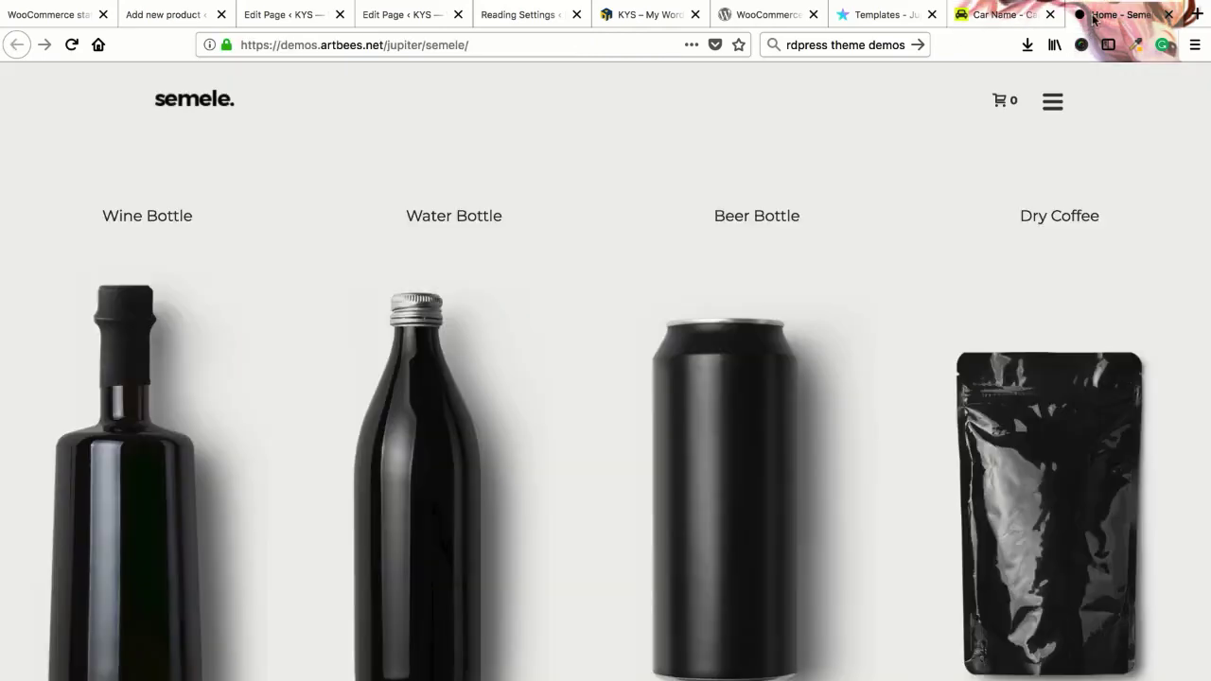
{"action": "scroll", "coordinate": [631, 425], "scroll_direction": "down", "scroll_amount": 3}
{"action": "left_click", "coordinate": [725, 335]}
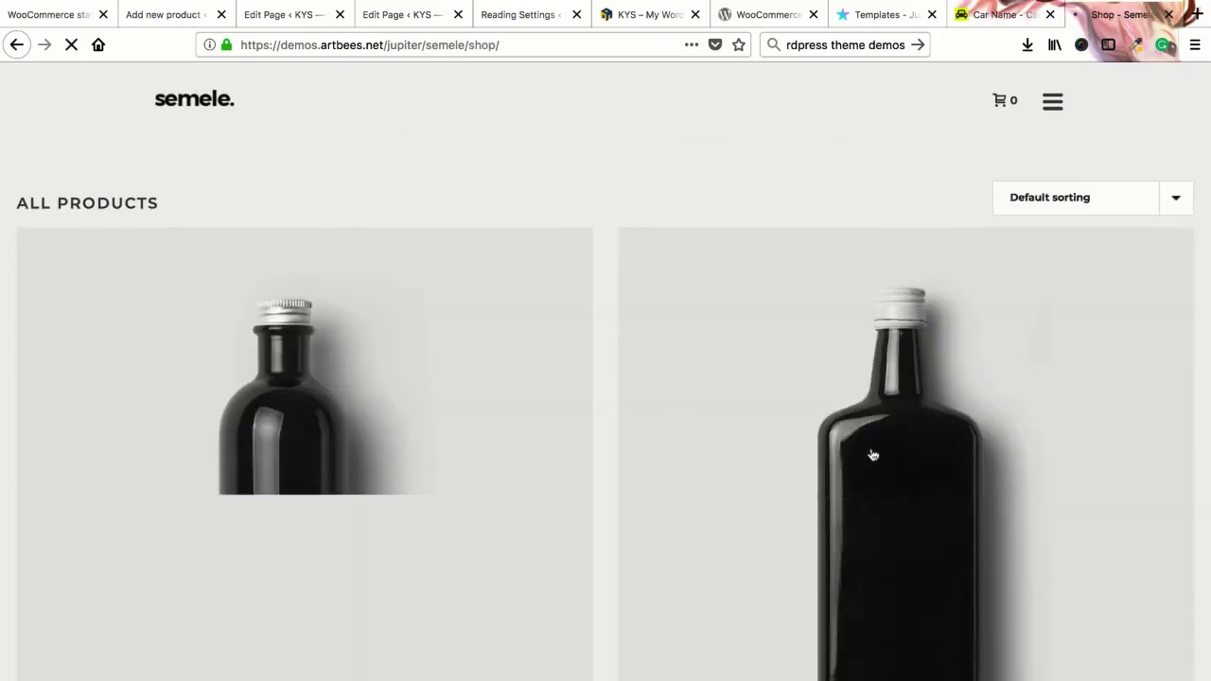
{"action": "left_click", "coordinate": [871, 454]}
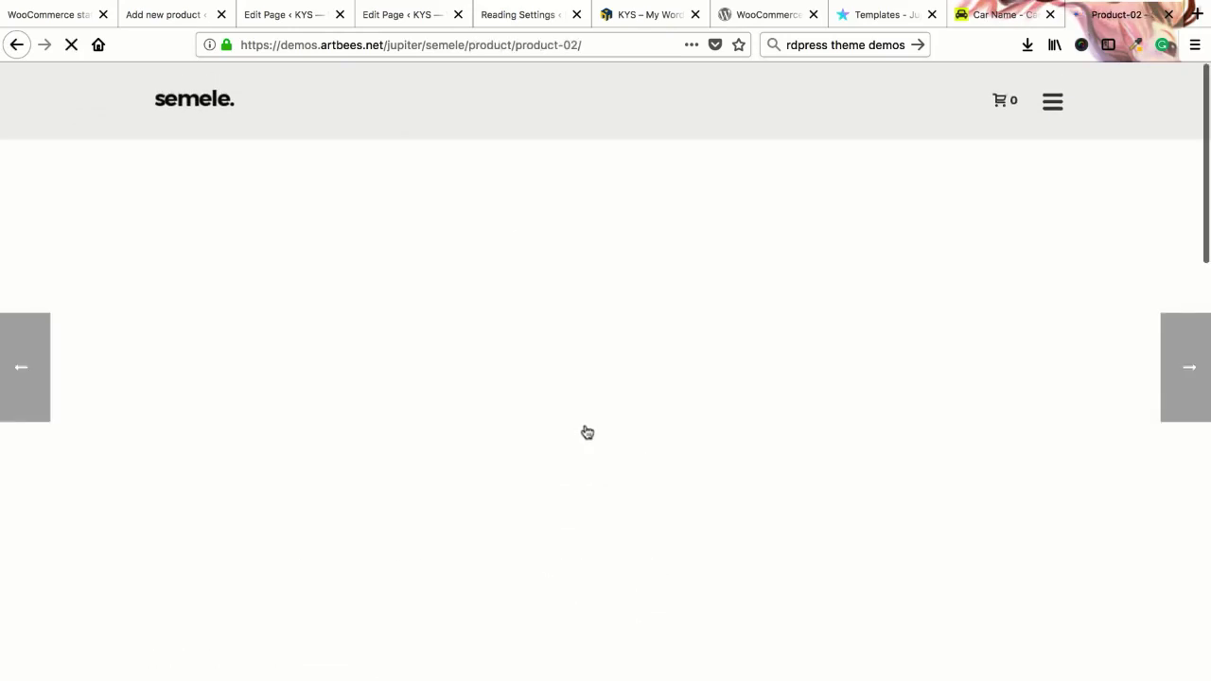
{"action": "scroll", "coordinate": [605, 459], "scroll_direction": "down", "scroll_amount": 8}
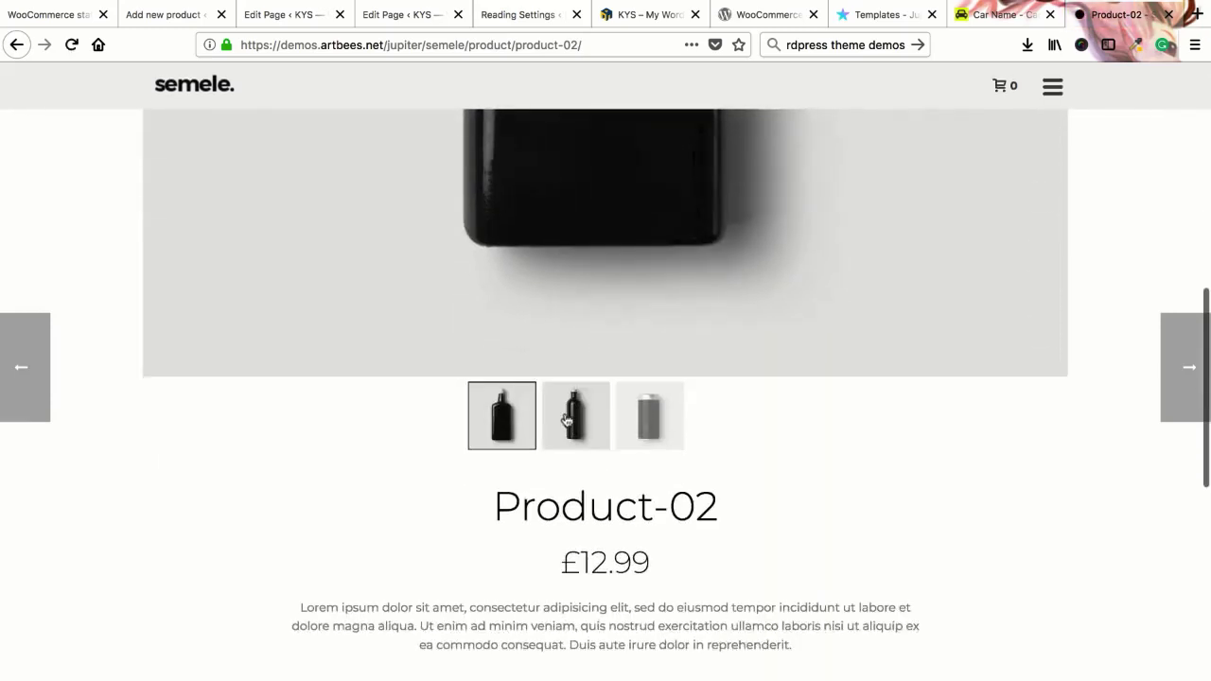
{"action": "left_click", "coordinate": [598, 435]}
{"action": "left_click", "coordinate": [634, 429]}
{"action": "left_click", "coordinate": [518, 443]}
{"action": "scroll", "coordinate": [425, 178], "scroll_direction": "up", "scroll_amount": 2}
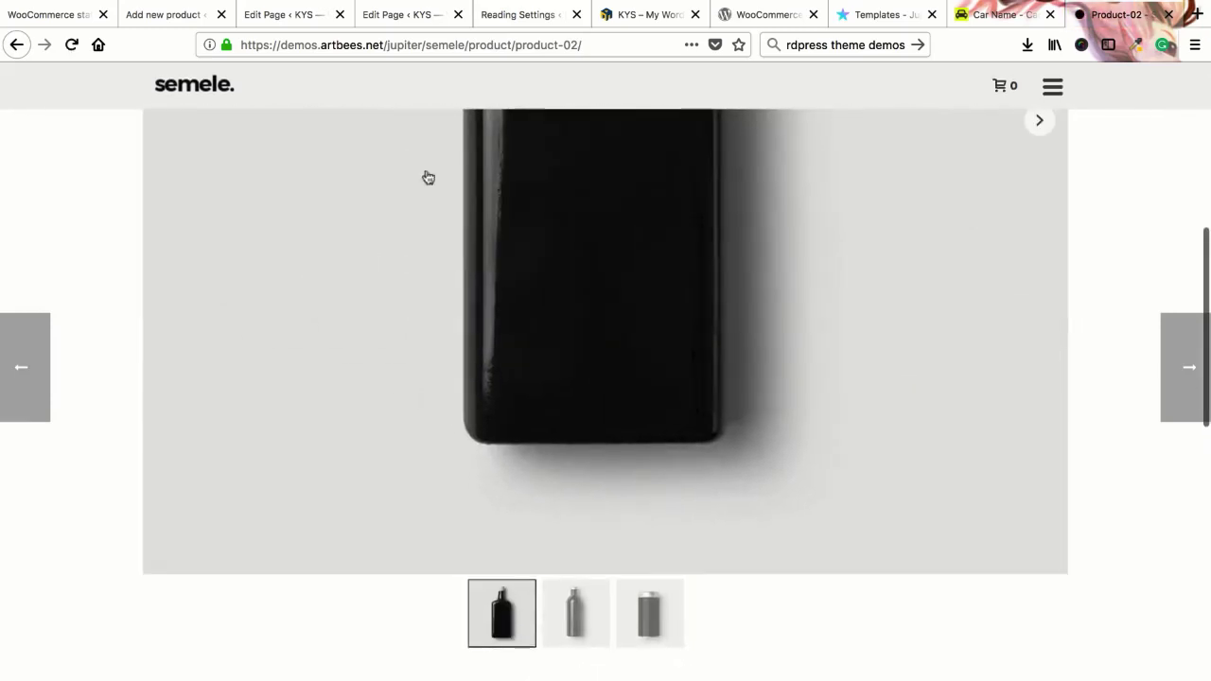
Step: Add construction-site-build-construction-work-159306.jpeg, pexels-photo-585419.jpeg, pexels-photo1.jpg and home-head-img-4.jpg to the Jeans product gallery
{"action": "left_click", "coordinate": [149, 14]}
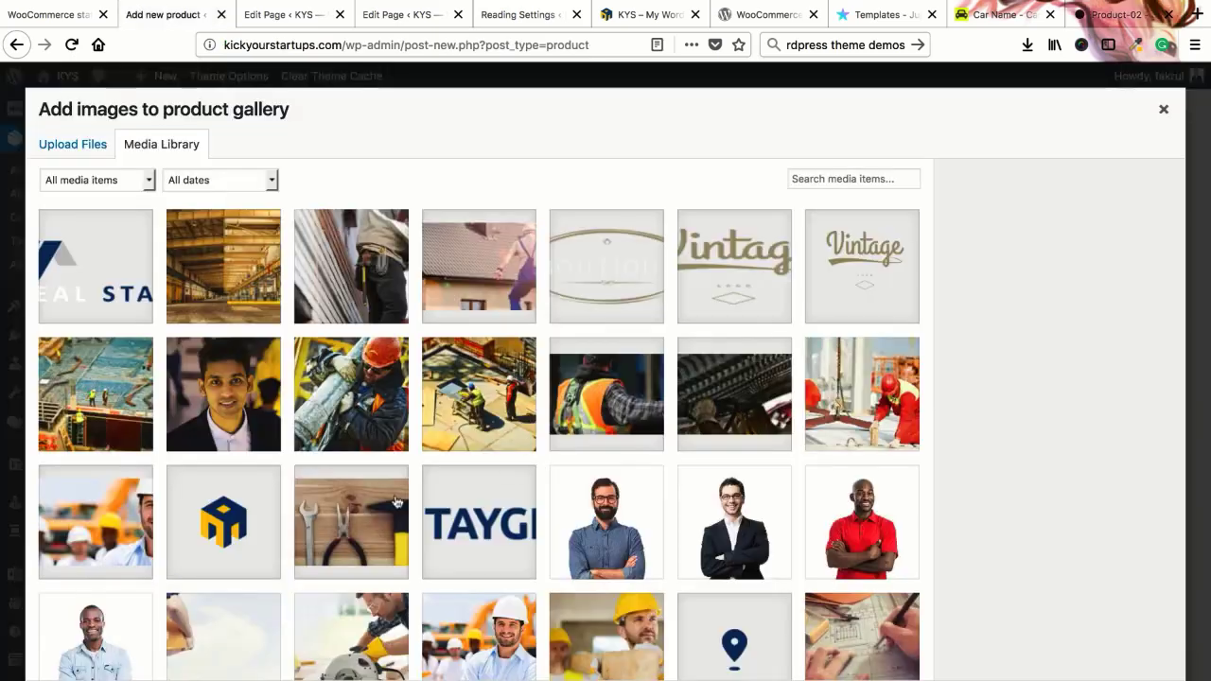
{"action": "left_click", "coordinate": [346, 413]}
{"action": "left_click", "coordinate": [440, 405]}
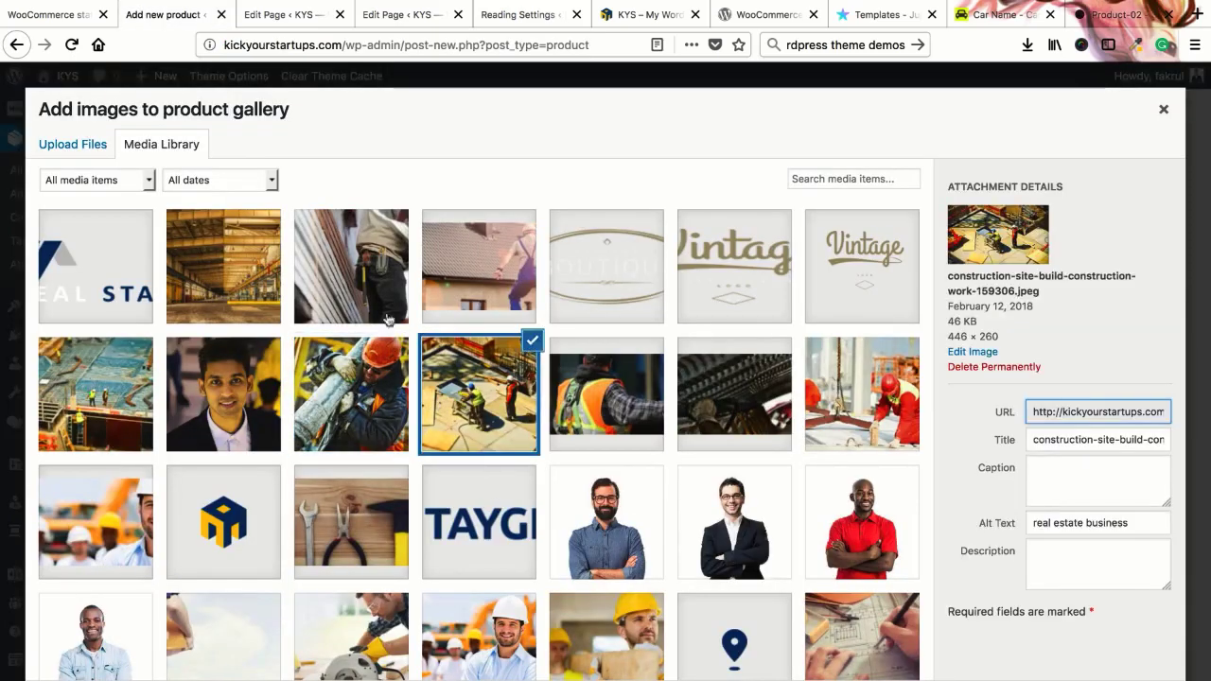
{"action": "left_click", "coordinate": [352, 284]}
{"action": "left_click", "coordinate": [492, 416]}
{"action": "left_click", "coordinate": [369, 401]}
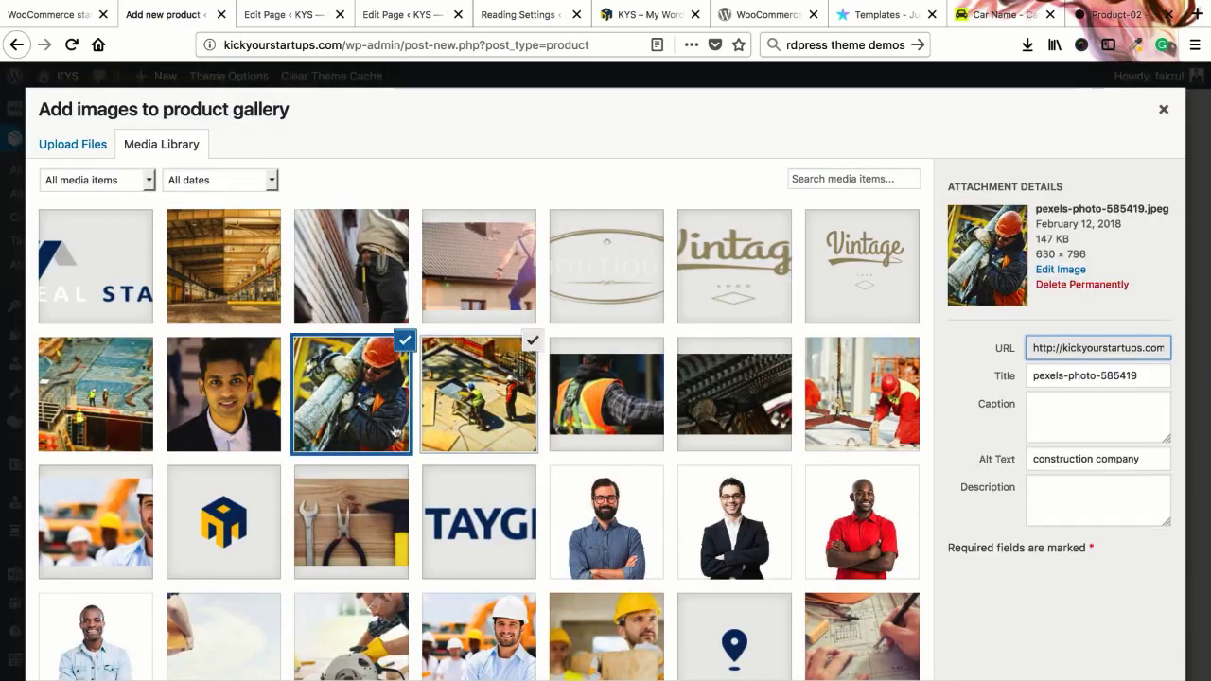
{"action": "left_click", "coordinate": [376, 318]}
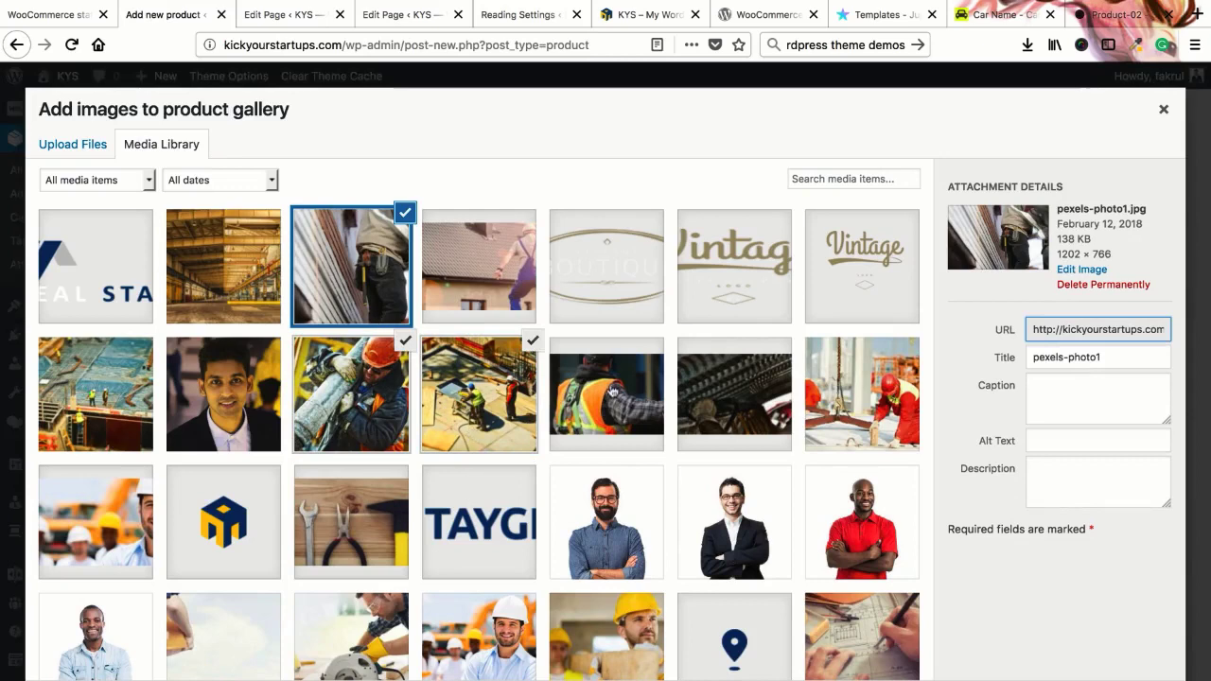
{"action": "left_click", "coordinate": [859, 396]}
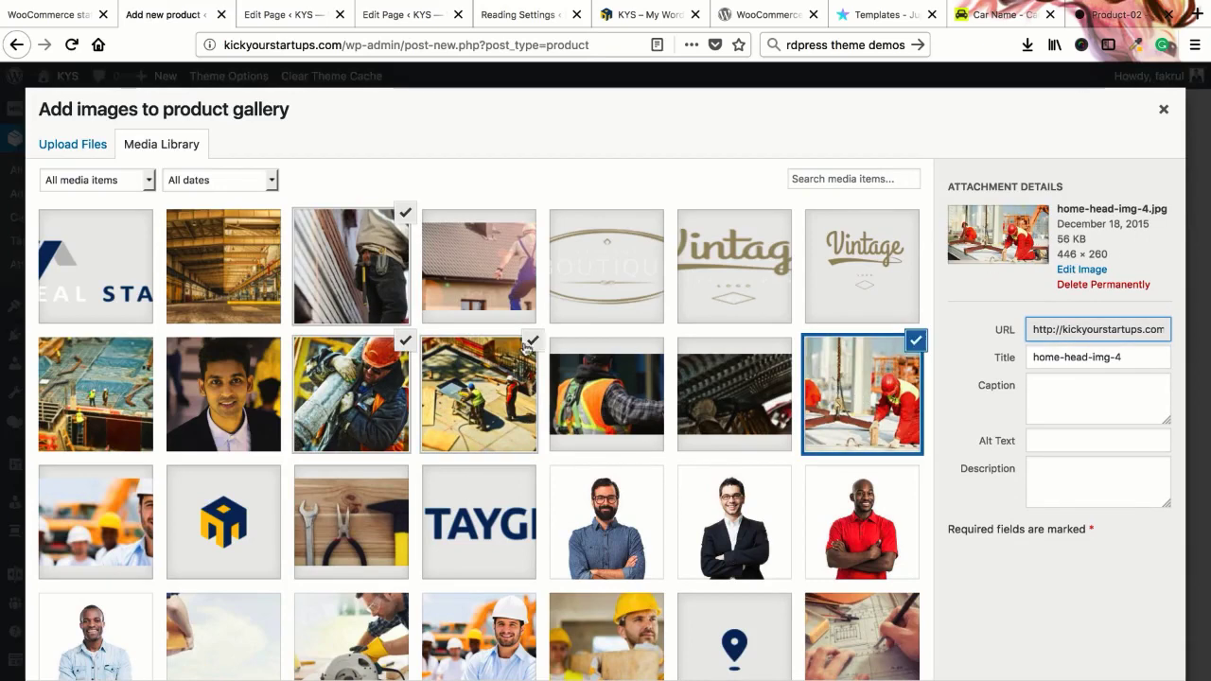
{"action": "left_click", "coordinate": [1130, 673]}
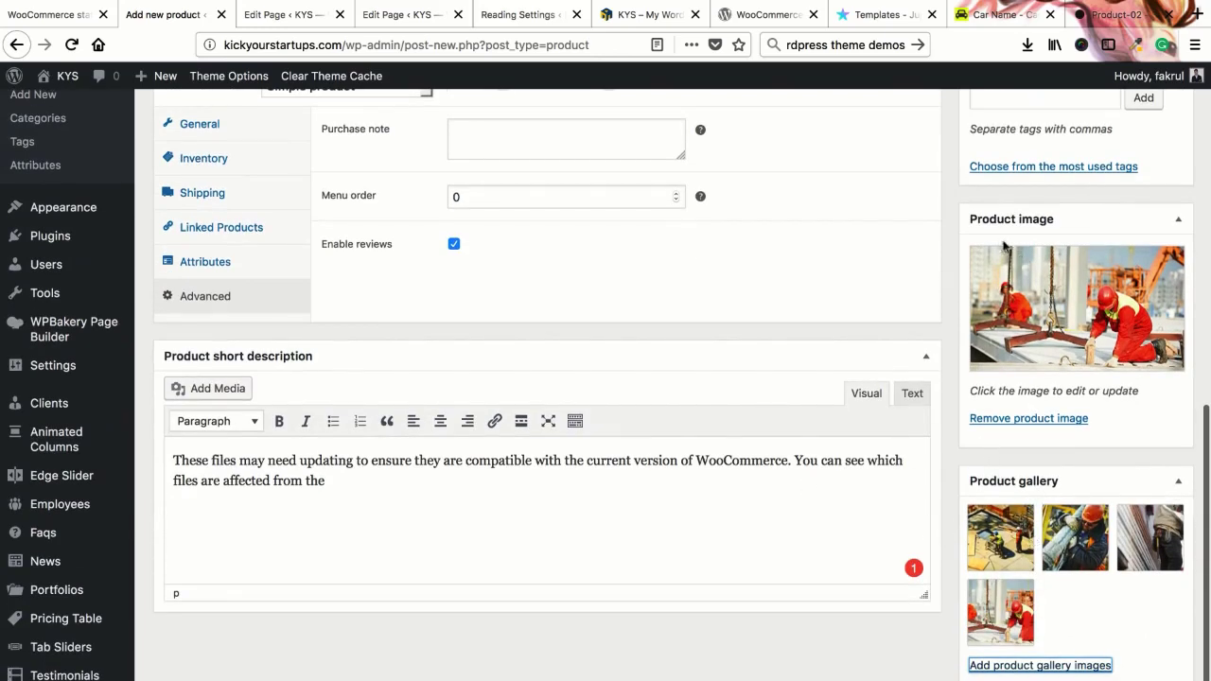
{"action": "mouse_move", "coordinate": [1023, 519]}
{"action": "mouse_move", "coordinate": [989, 596]}
Step: Create the product category "Tshirts" for the Jeans product and publish the product
{"action": "scroll", "coordinate": [895, 527], "scroll_direction": "up", "scroll_amount": 10}
{"action": "scroll", "coordinate": [1021, 486], "scroll_direction": "down", "scroll_amount": 3}
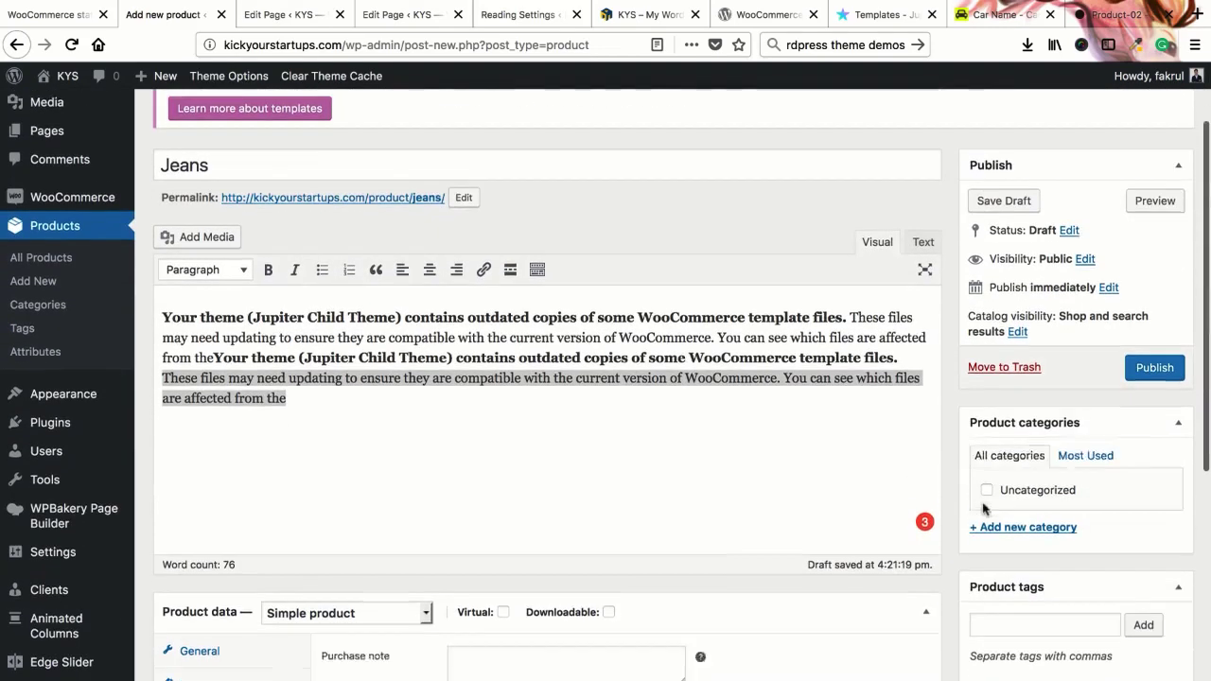
{"action": "left_click", "coordinate": [1022, 517]}
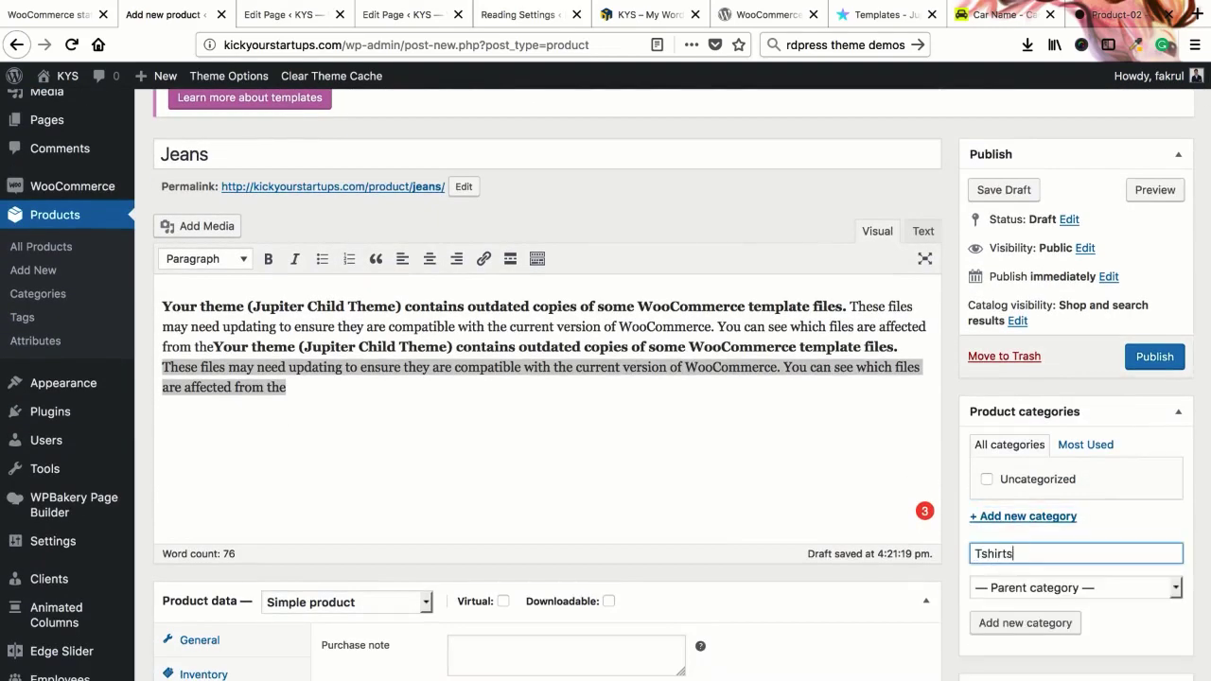
{"action": "left_click", "coordinate": [1015, 623]}
{"action": "left_click", "coordinate": [1150, 358]}
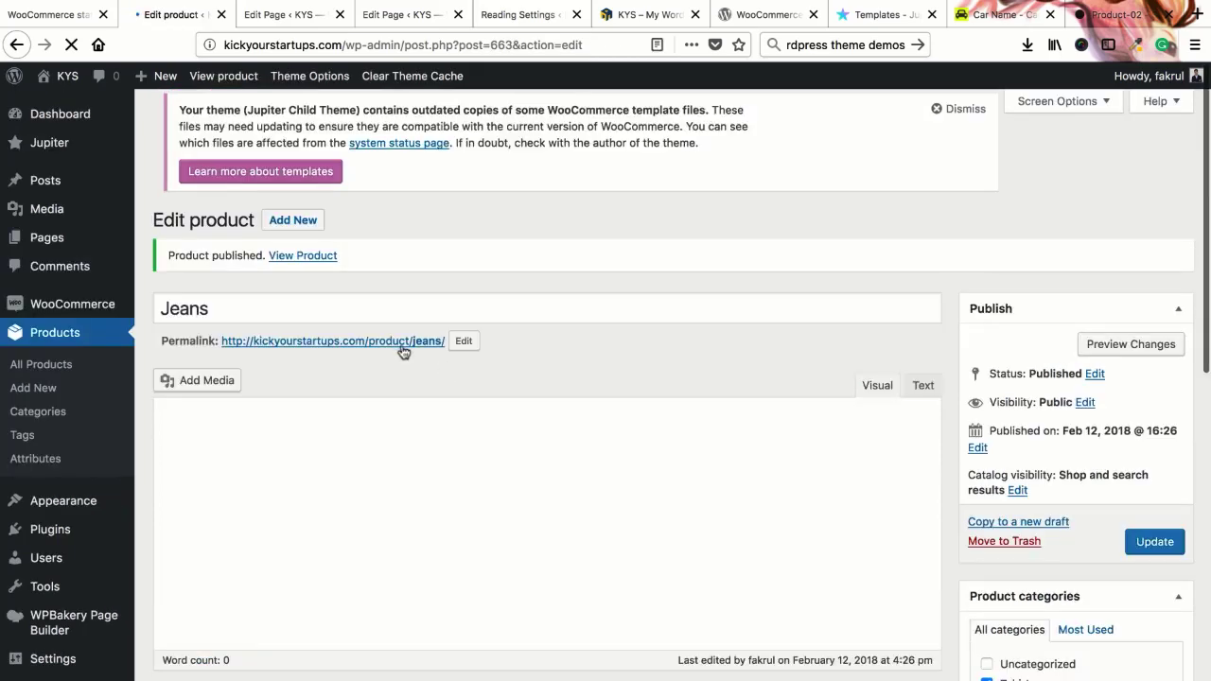
Step: Open the published Jeans product page in a new tab and view several of its gallery images
{"action": "right_click", "coordinate": [396, 345]}
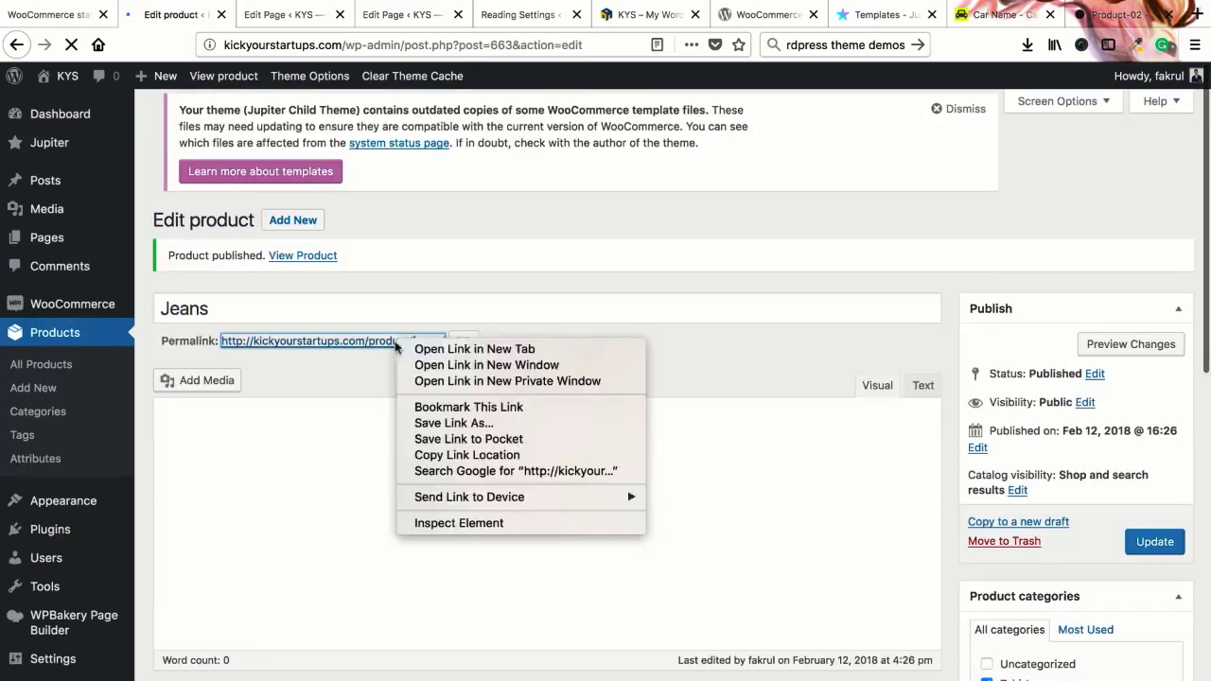
{"action": "left_click", "coordinate": [454, 349]}
{"action": "left_click", "coordinate": [263, 15]}
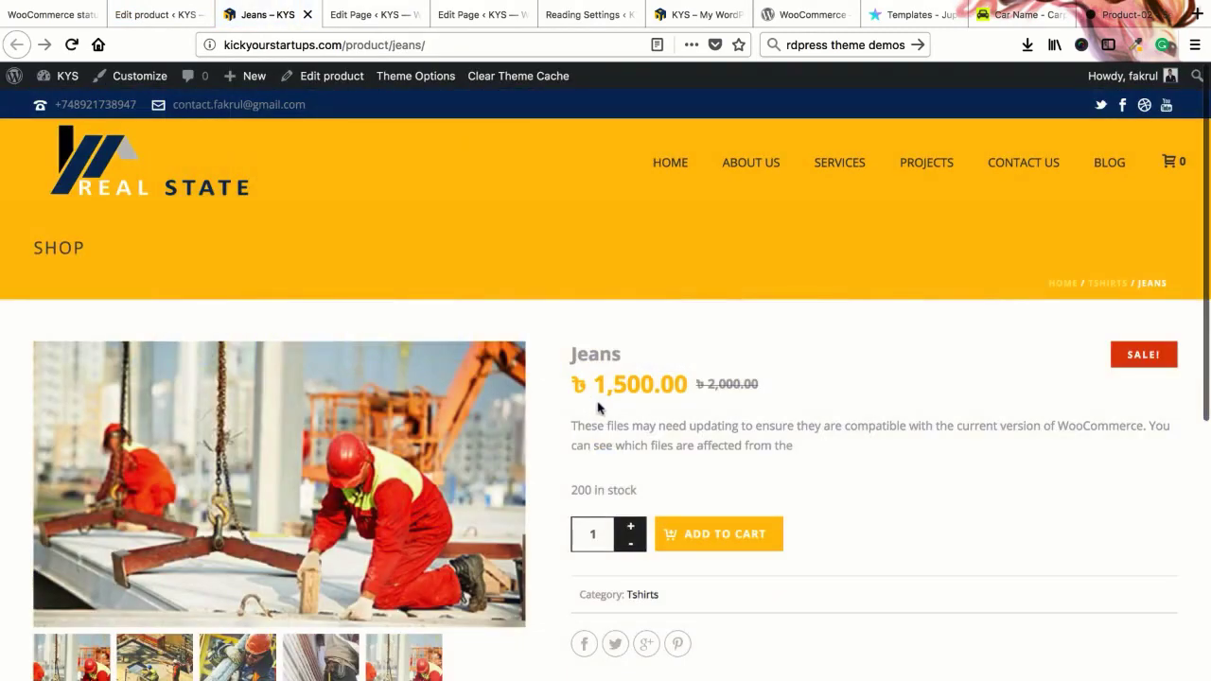
{"action": "scroll", "coordinate": [582, 399], "scroll_direction": "down", "scroll_amount": 2}
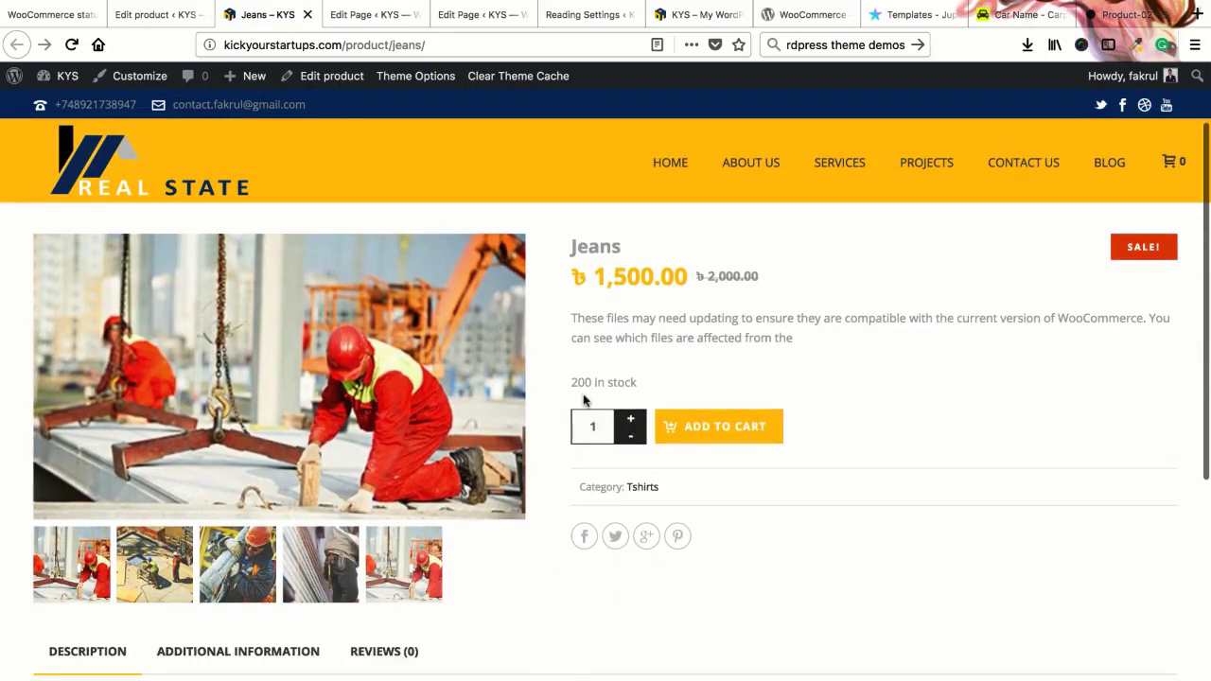
{"action": "scroll", "coordinate": [578, 398], "scroll_direction": "up", "scroll_amount": 1}
{"action": "left_click", "coordinate": [150, 624]}
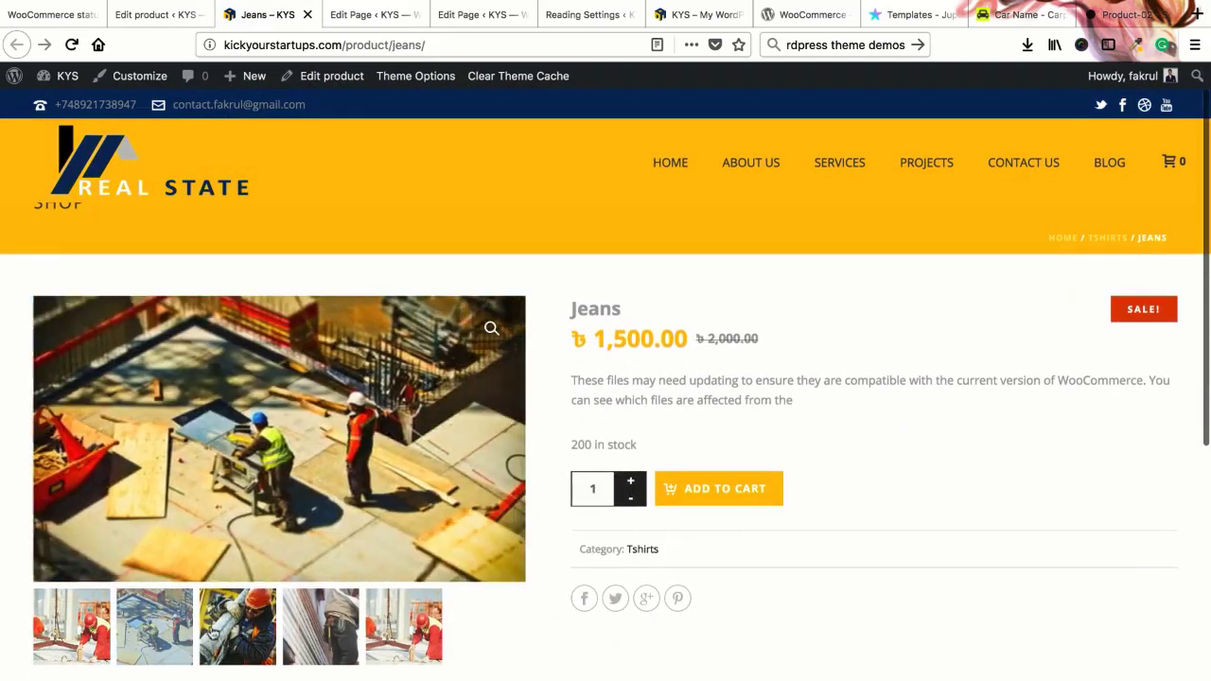
{"action": "left_click", "coordinate": [232, 628]}
{"action": "scroll", "coordinate": [318, 567], "scroll_direction": "down", "scroll_amount": 4}
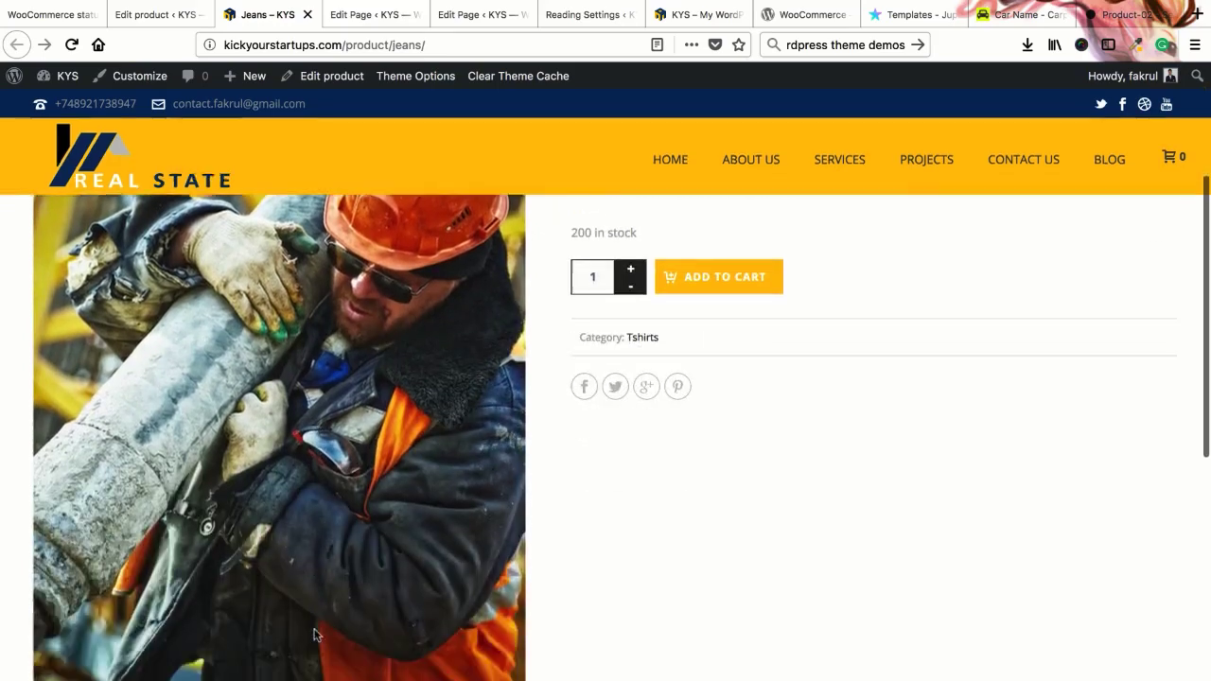
{"action": "left_click", "coordinate": [318, 643]}
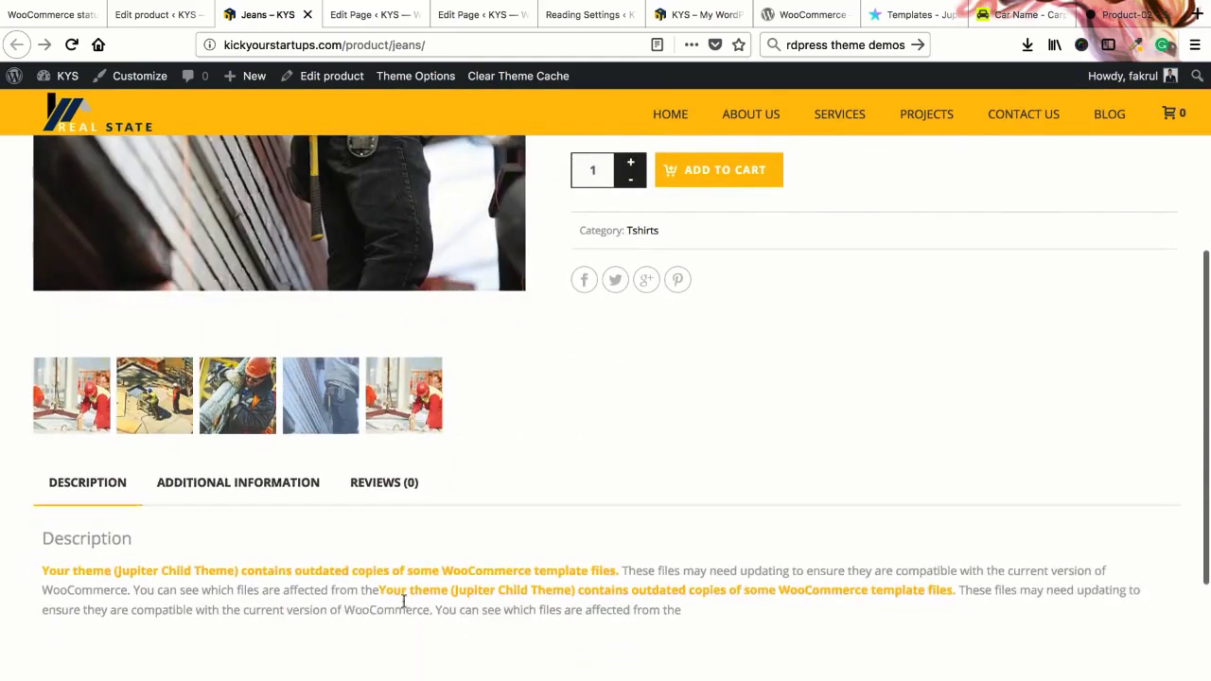
Step: Browse the Jeans product's images in the full-size image viewer and close the viewer
{"action": "scroll", "coordinate": [492, 378], "scroll_direction": "up", "scroll_amount": 5}
{"action": "left_click", "coordinate": [491, 377]}
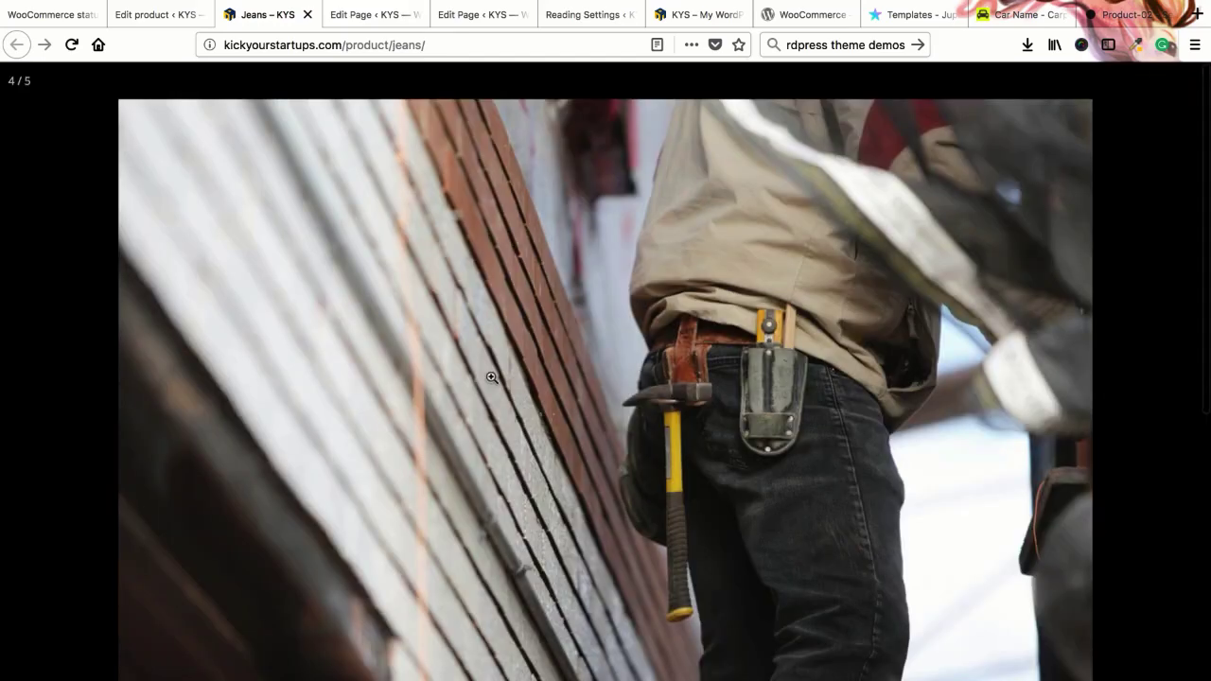
{"action": "left_click", "coordinate": [1190, 407]}
{"action": "left_click", "coordinate": [1190, 407]}
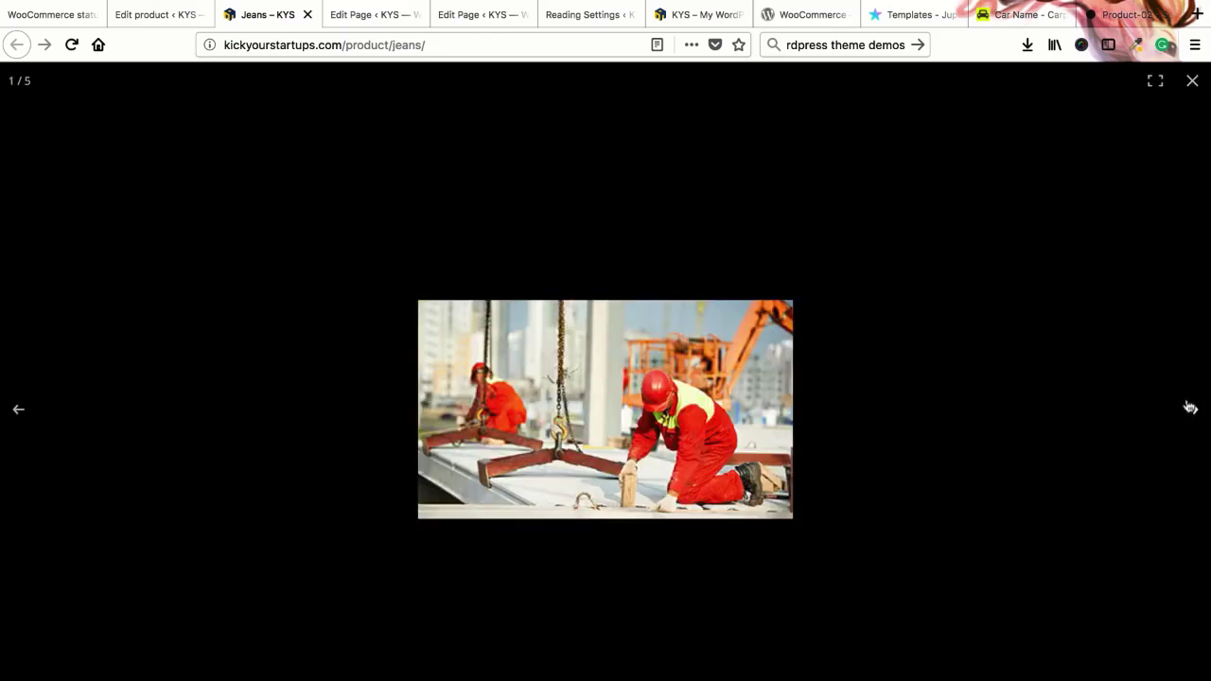
{"action": "left_click", "coordinate": [1190, 407]}
{"action": "left_click", "coordinate": [1190, 407]}
{"action": "left_click", "coordinate": [1190, 407]}
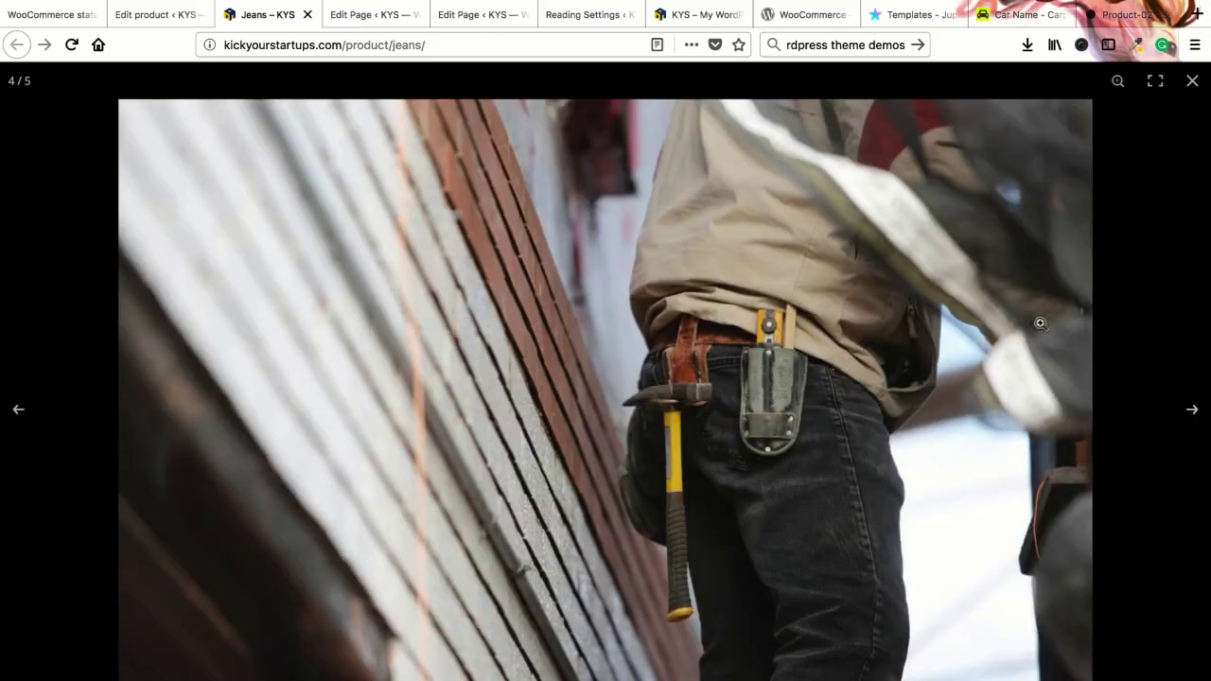
{"action": "left_click", "coordinate": [1192, 410]}
{"action": "left_click", "coordinate": [1190, 253]}
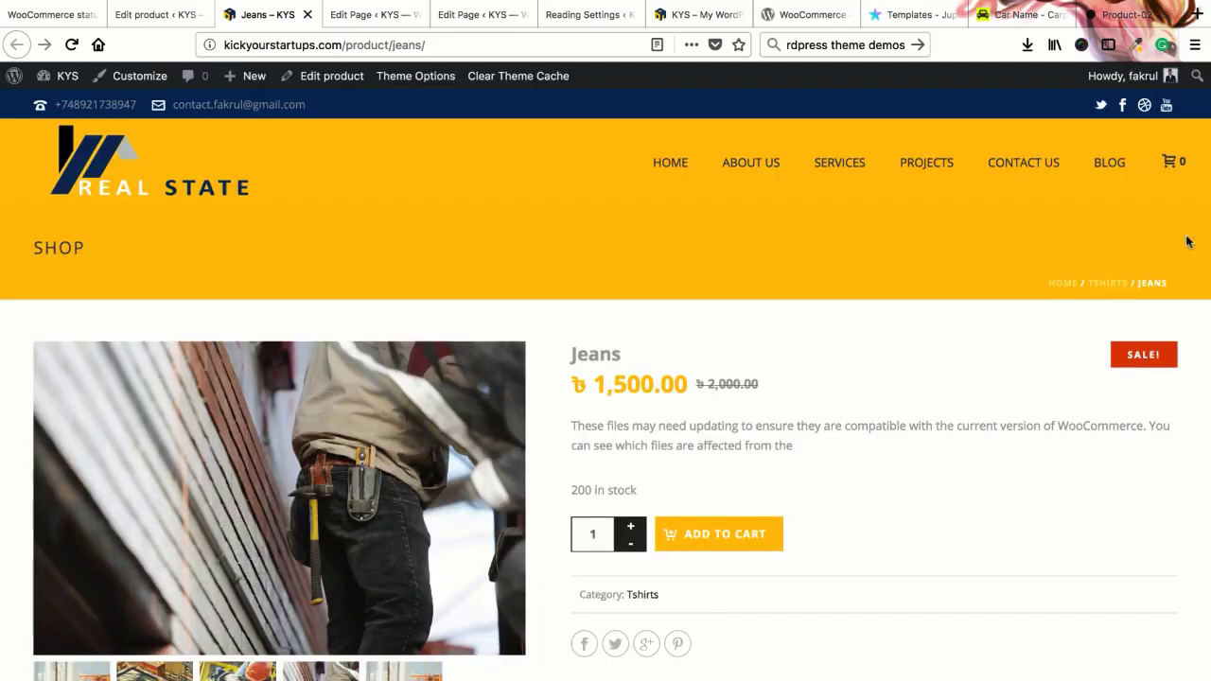
Step: Compare the product title in the editor with the title on the live Jeans page
{"action": "scroll", "coordinate": [625, 469], "scroll_direction": "down", "scroll_amount": 1}
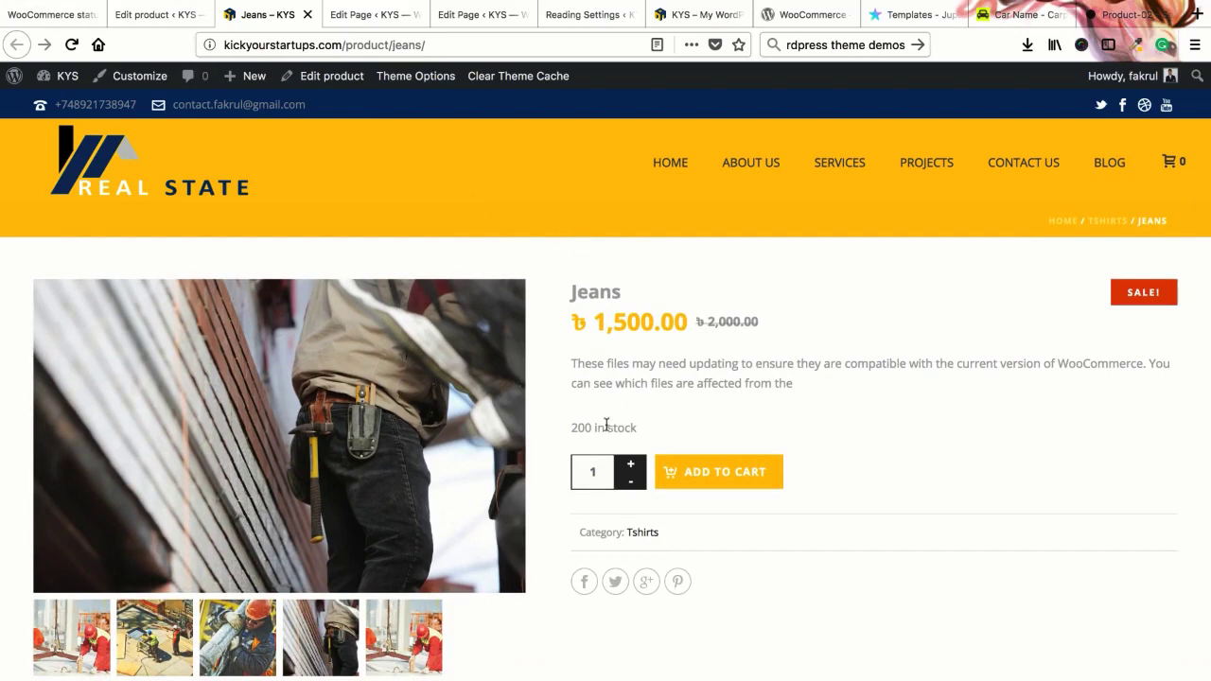
{"action": "key", "text": "ctrl+shift+Tab"}
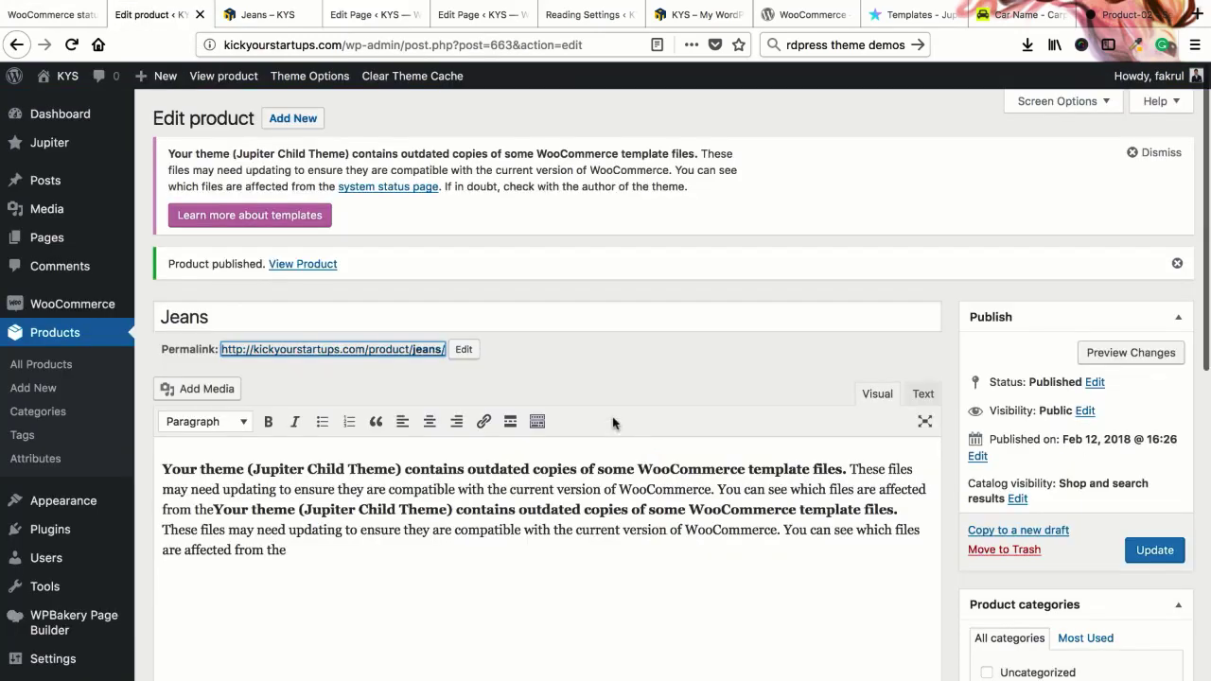
{"action": "scroll", "coordinate": [613, 424], "scroll_direction": "down", "scroll_amount": 1}
{"action": "double_click", "coordinate": [540, 279]}
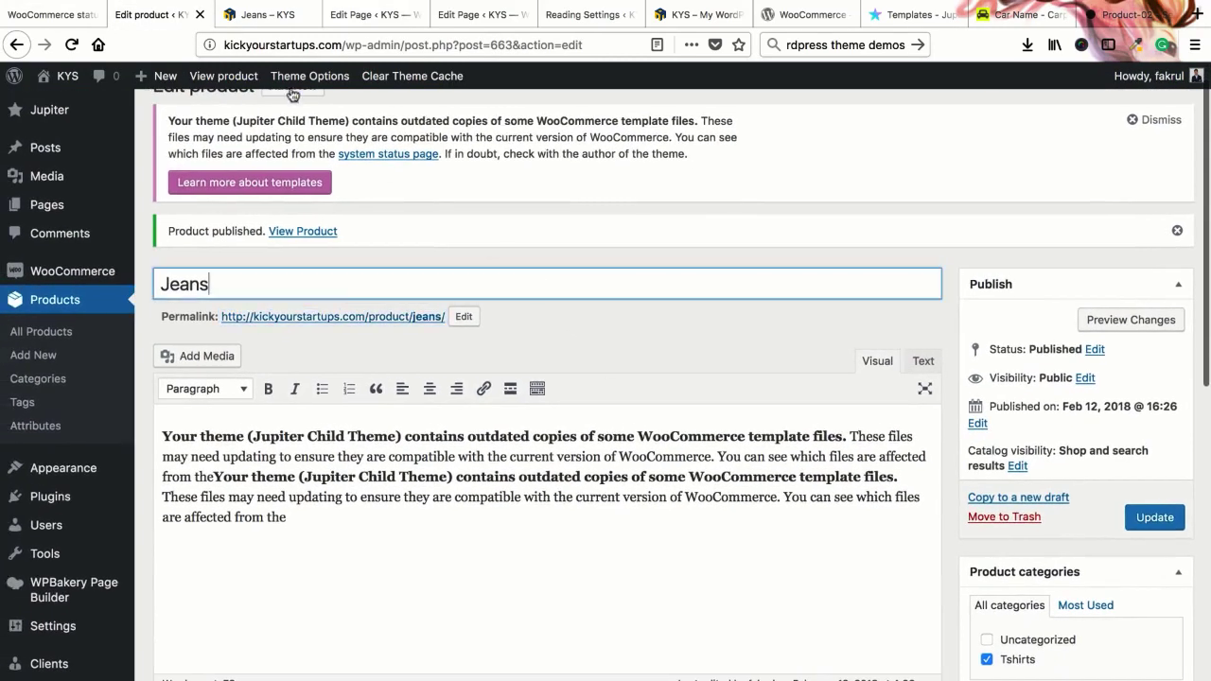
{"action": "key", "text": "ctrl+Tab"}
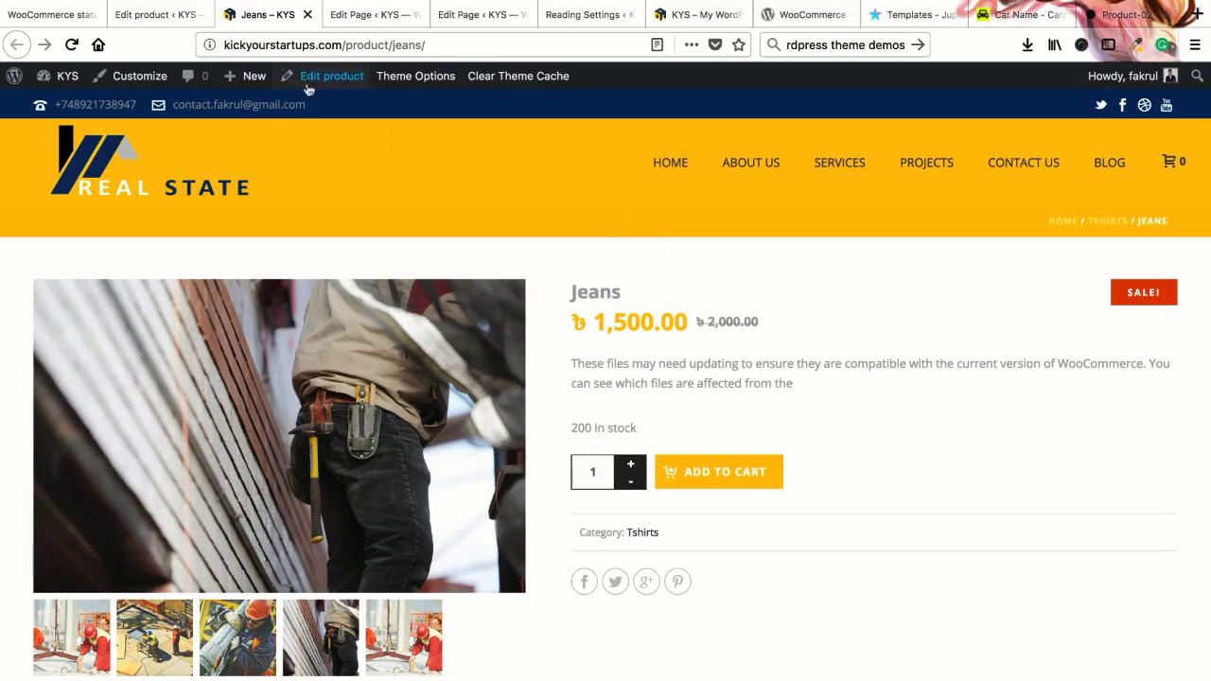
Step: Compare the main description in the product editor with the Description section of the live Jeans page, then return to the editor
{"action": "left_click", "coordinate": [156, 14]}
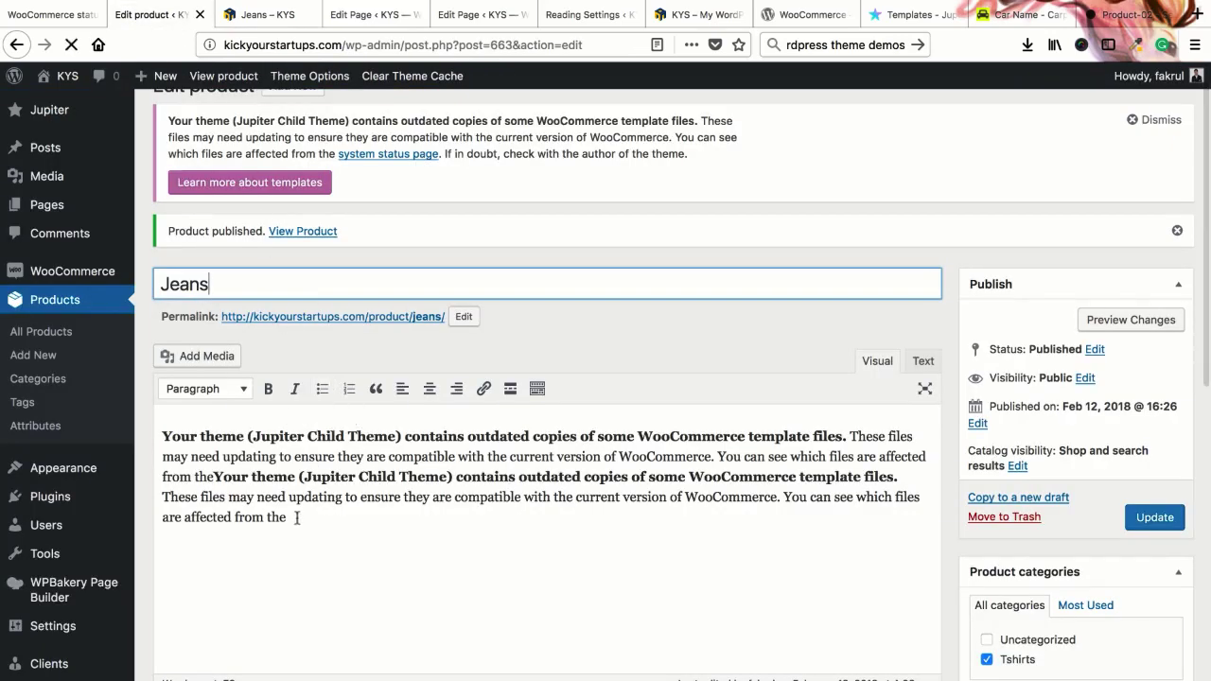
{"action": "left_click_drag", "start_coordinate": [300, 513], "coordinate": [167, 443]}
{"action": "key", "text": "ctrl+Tab"}
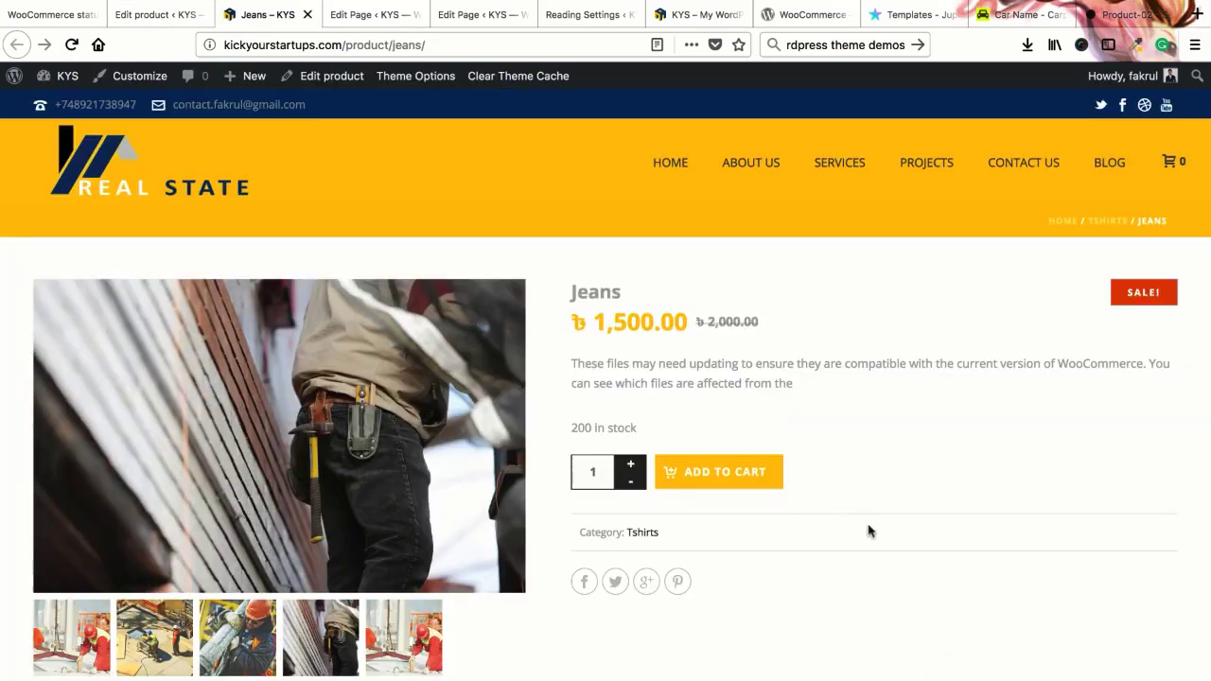
{"action": "scroll", "coordinate": [830, 446], "scroll_direction": "down", "scroll_amount": 3}
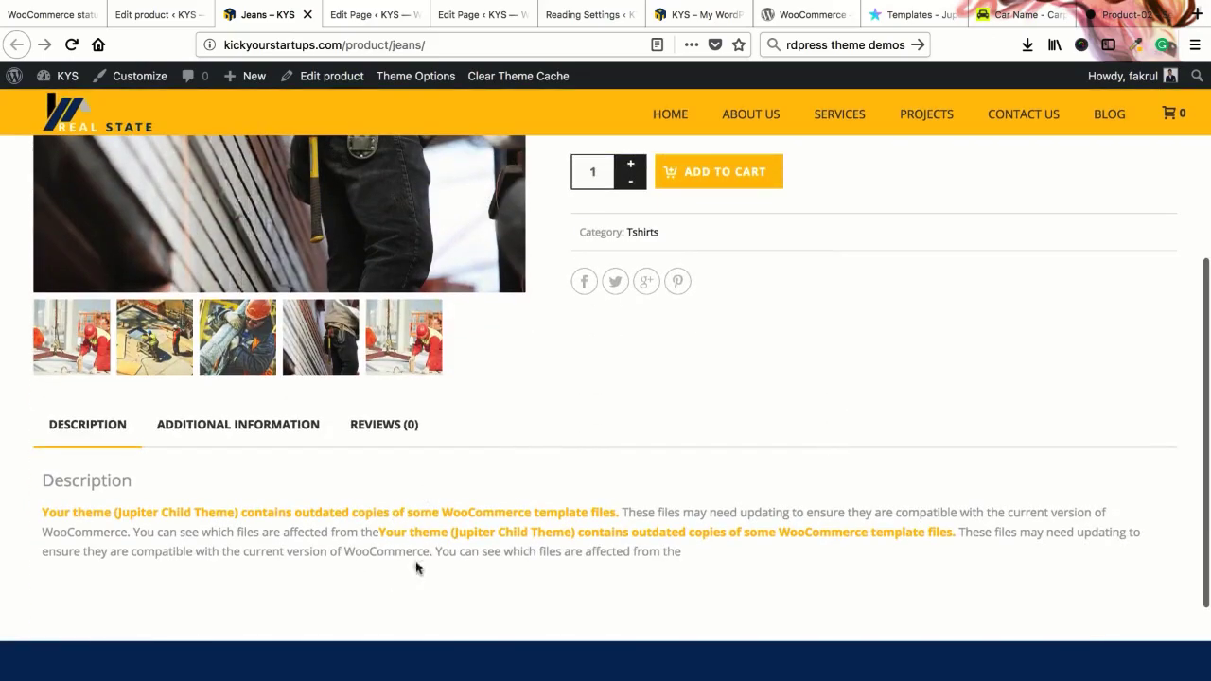
{"action": "scroll", "coordinate": [478, 570], "scroll_direction": "up", "scroll_amount": 2}
{"action": "key", "text": "ctrl+shift+Tab"}
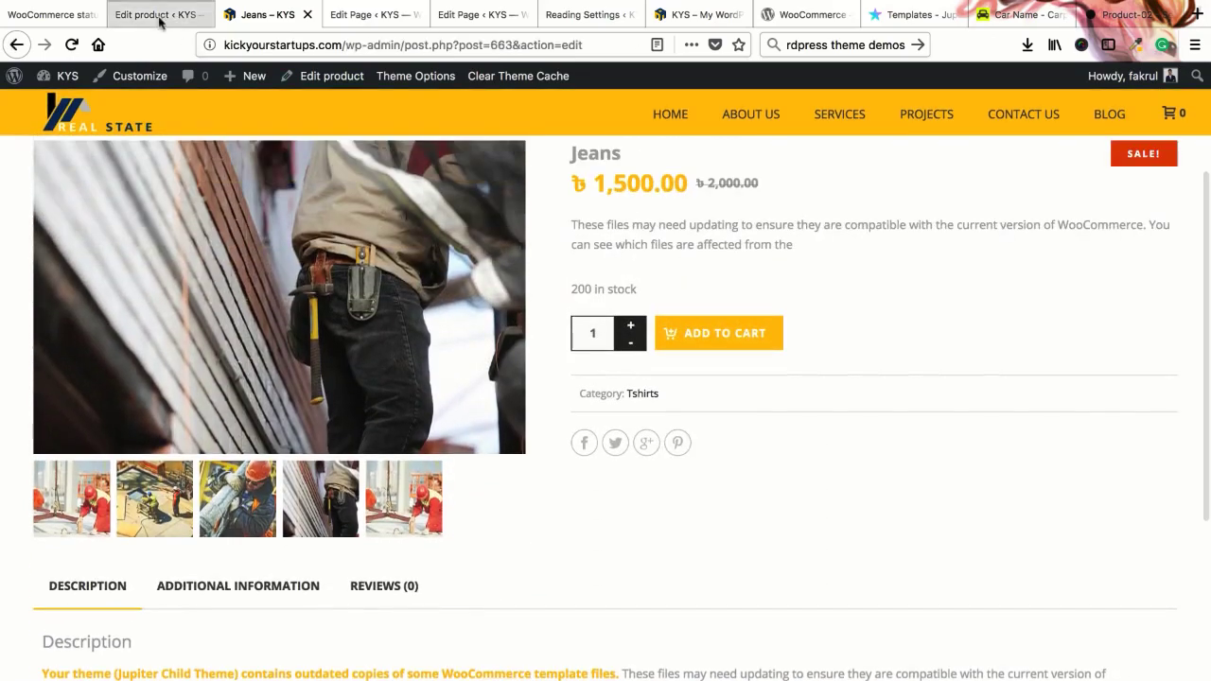
{"action": "scroll", "coordinate": [514, 419], "scroll_direction": "down", "scroll_amount": 8}
{"action": "scroll", "coordinate": [513, 420], "scroll_direction": "up", "scroll_amount": 9}
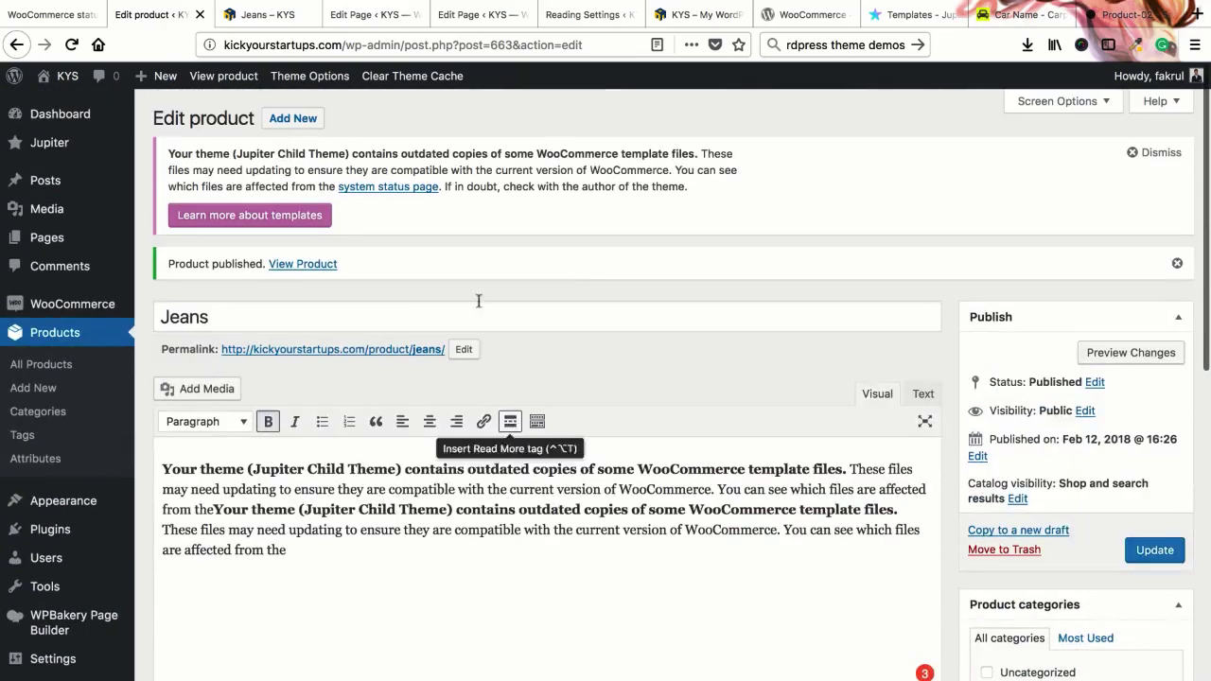
Step: Compare the prices on the live Jeans page with the regular and sale price in the product editor
{"action": "left_click", "coordinate": [275, 15]}
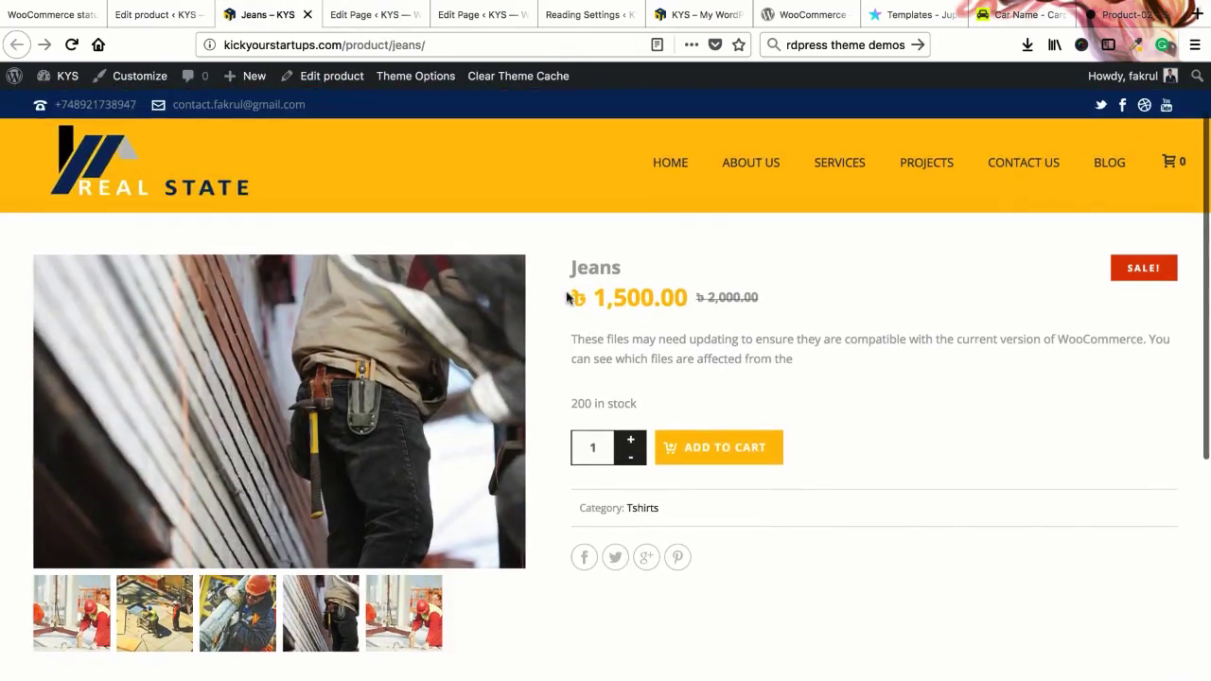
{"action": "left_click_drag", "start_coordinate": [571, 297], "coordinate": [784, 305]}
{"action": "left_click", "coordinate": [764, 303]}
{"action": "left_click", "coordinate": [151, 15]}
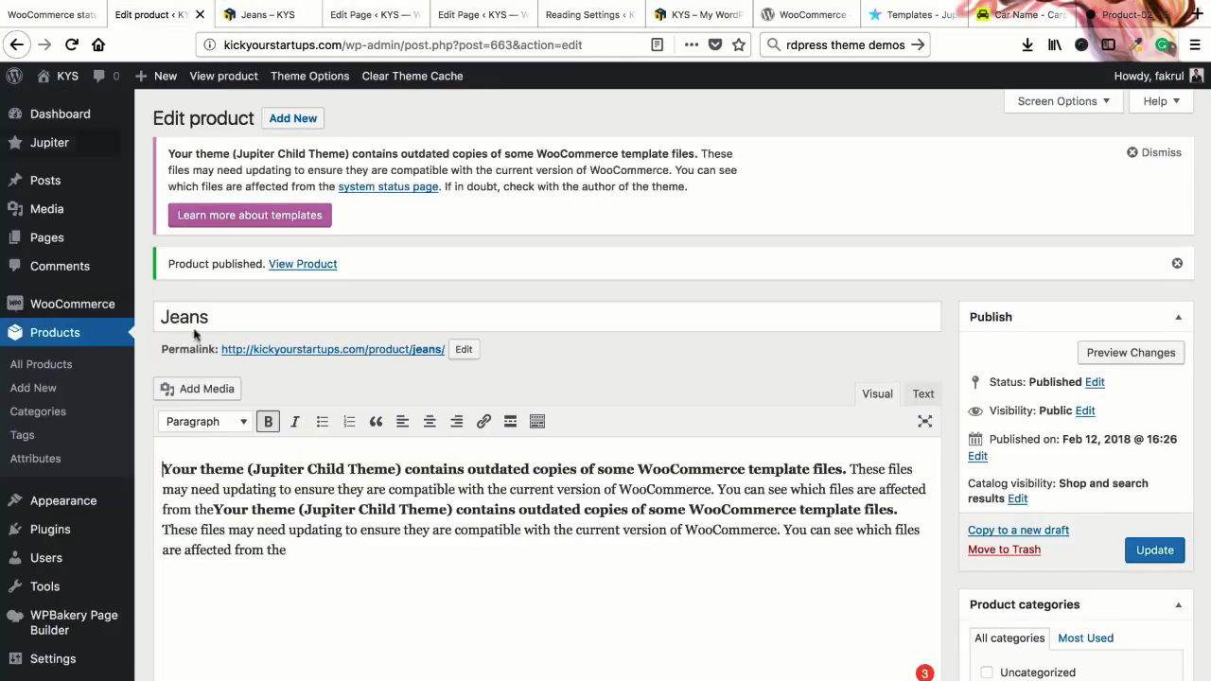
{"action": "scroll", "coordinate": [410, 460], "scroll_direction": "down", "scroll_amount": 4}
{"action": "left_click", "coordinate": [520, 371]}
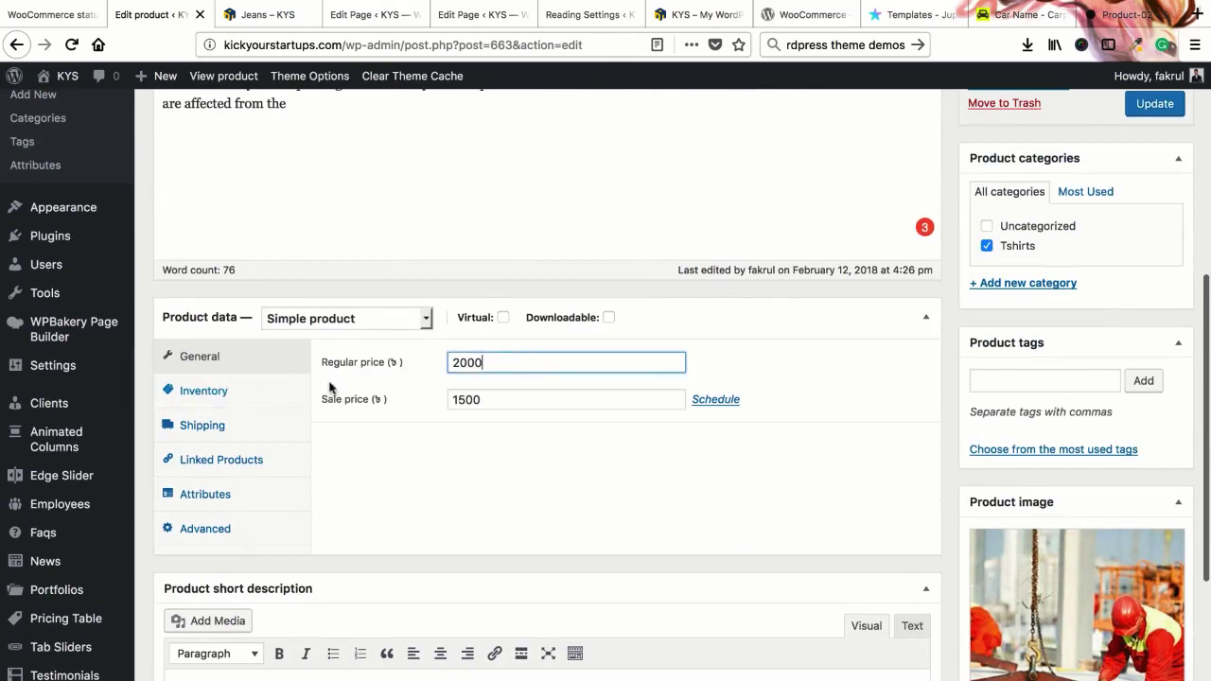
{"action": "left_click", "coordinate": [462, 399]}
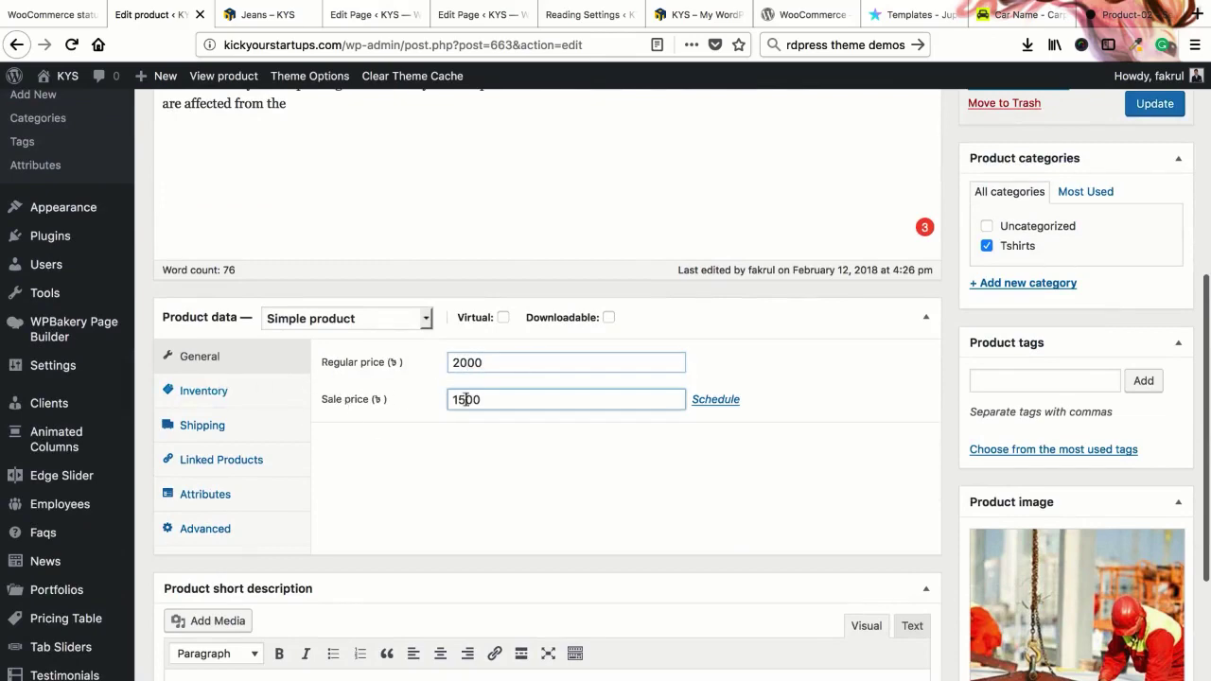
Step: Compare the short description in the product editor with the summary text on the live Jeans page
{"action": "key", "text": "ctrl+Tab"}
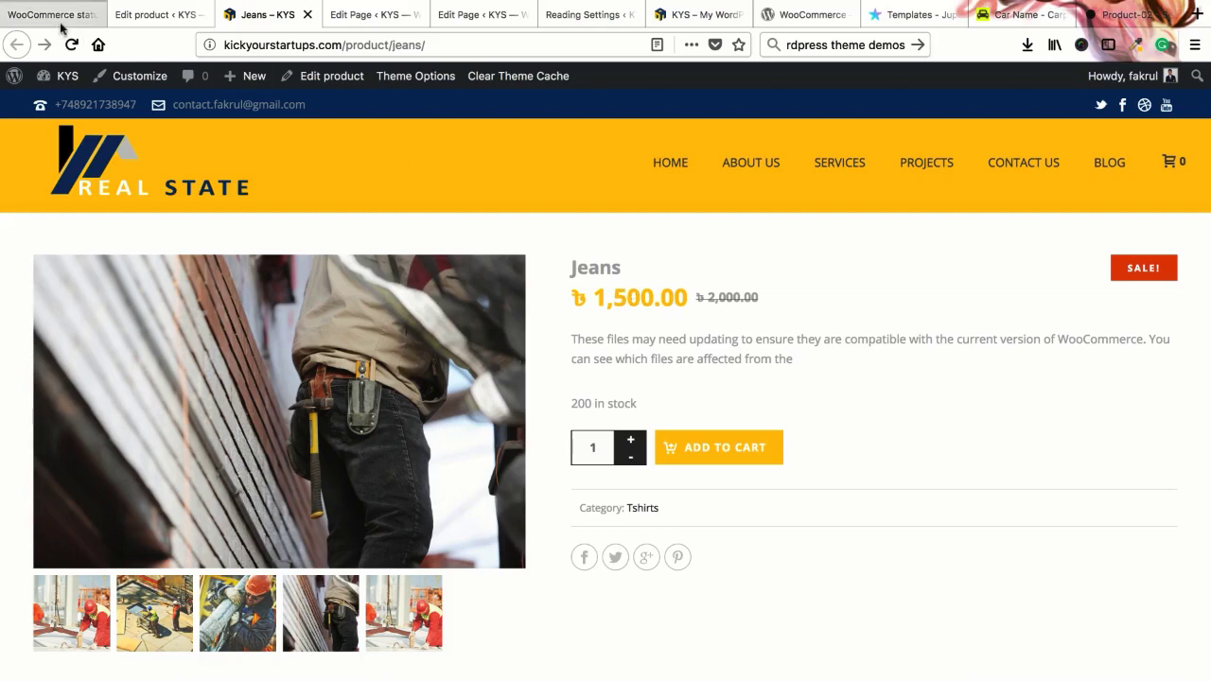
{"action": "left_click", "coordinate": [133, 19]}
{"action": "scroll", "coordinate": [401, 406], "scroll_direction": "down", "scroll_amount": 3}
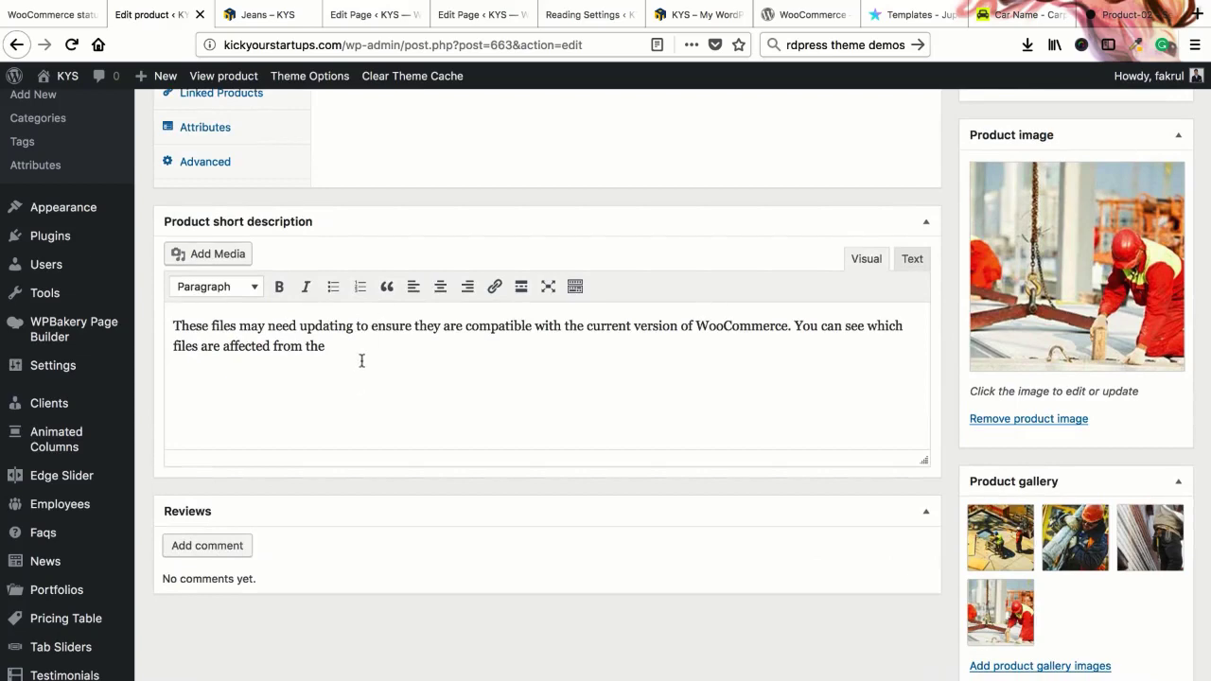
{"action": "scroll", "coordinate": [364, 357], "scroll_direction": "up", "scroll_amount": 5}
{"action": "left_click", "coordinate": [250, 17]}
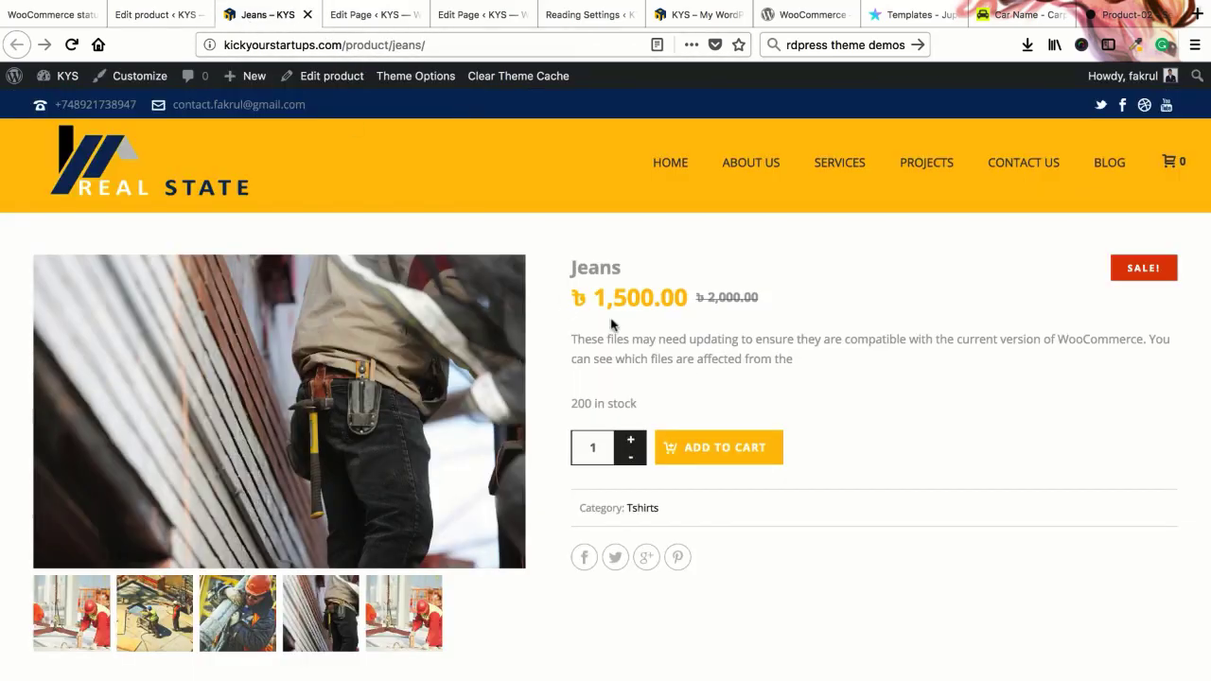
Step: Compare the stock count on the live Jeans page with the stock quantity in the product's inventory settings
{"action": "scroll", "coordinate": [623, 363], "scroll_direction": "down", "scroll_amount": 1}
{"action": "left_click_drag", "start_coordinate": [571, 374], "coordinate": [632, 374]}
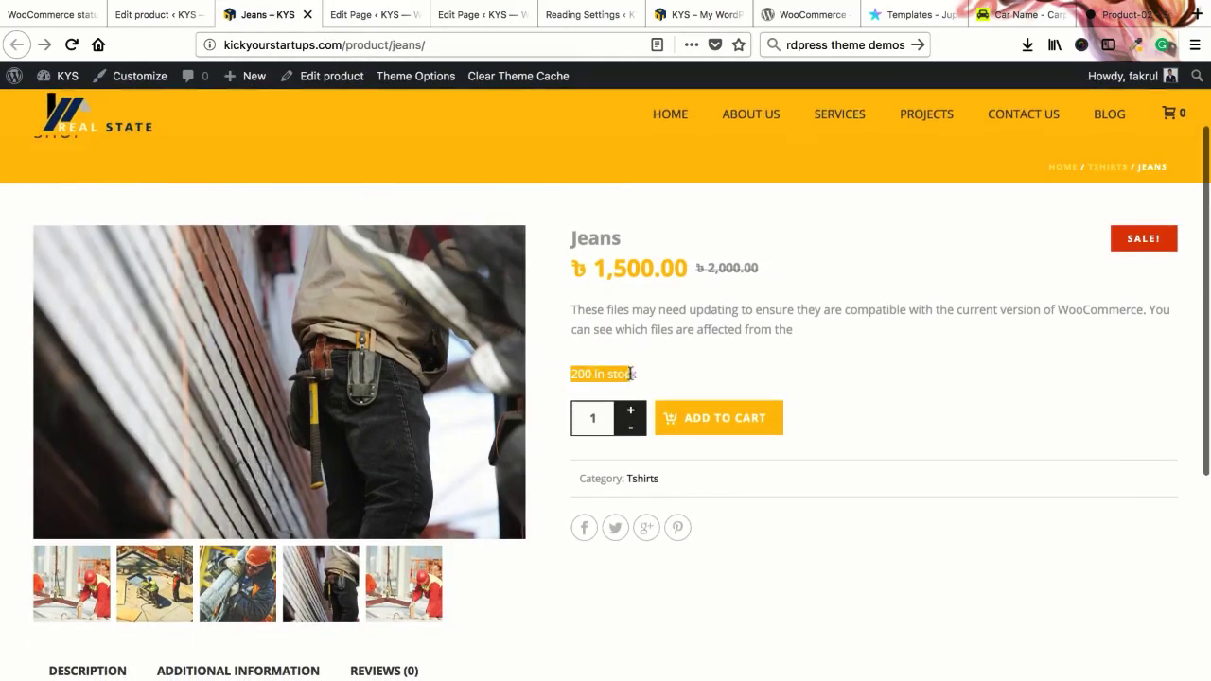
{"action": "left_click", "coordinate": [156, 14]}
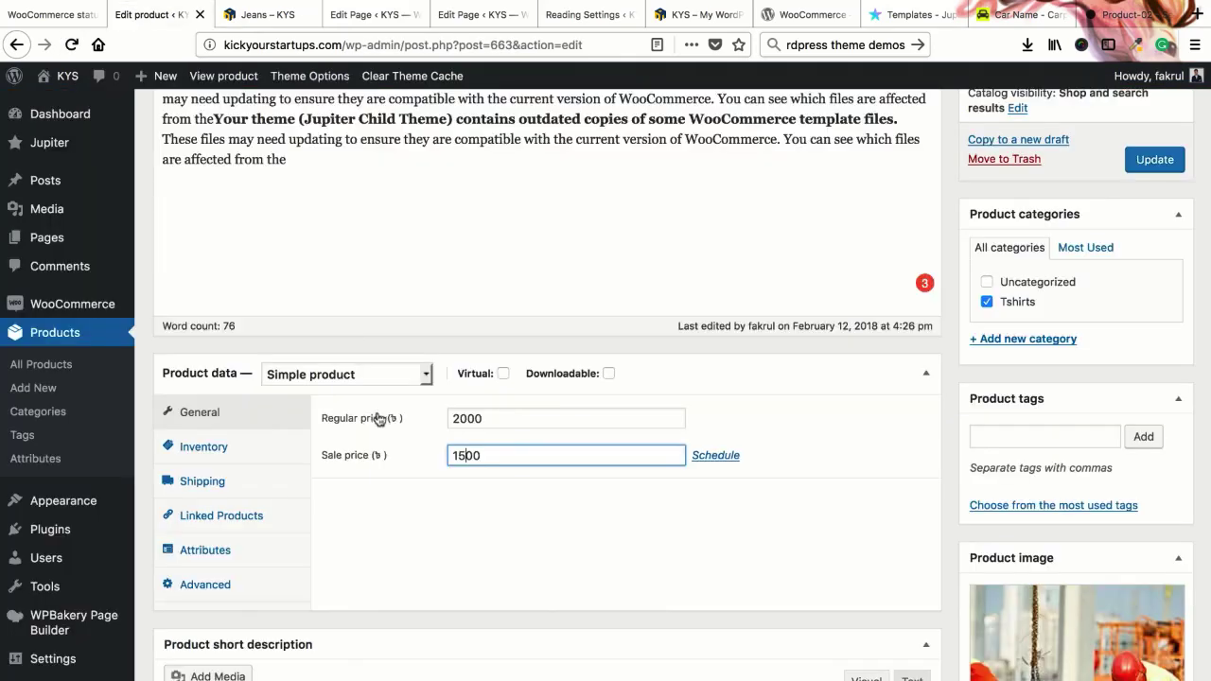
{"action": "left_click", "coordinate": [210, 451]}
{"action": "left_click", "coordinate": [379, 491]}
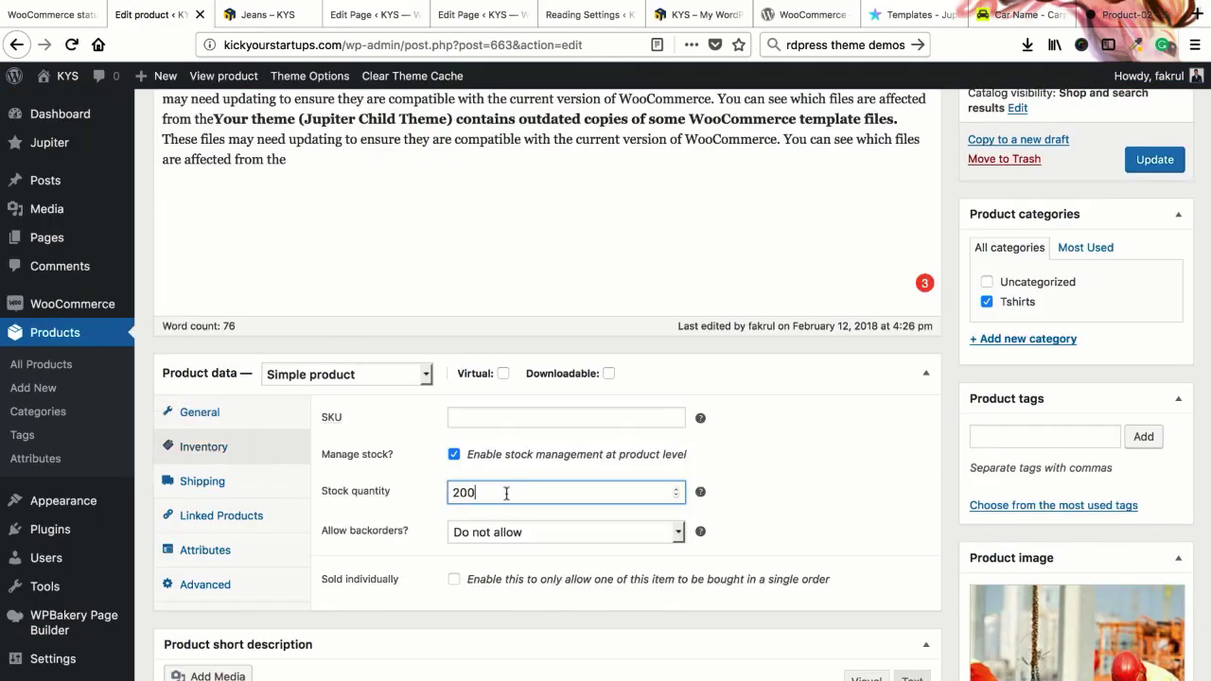
{"action": "left_click", "coordinate": [253, 14]}
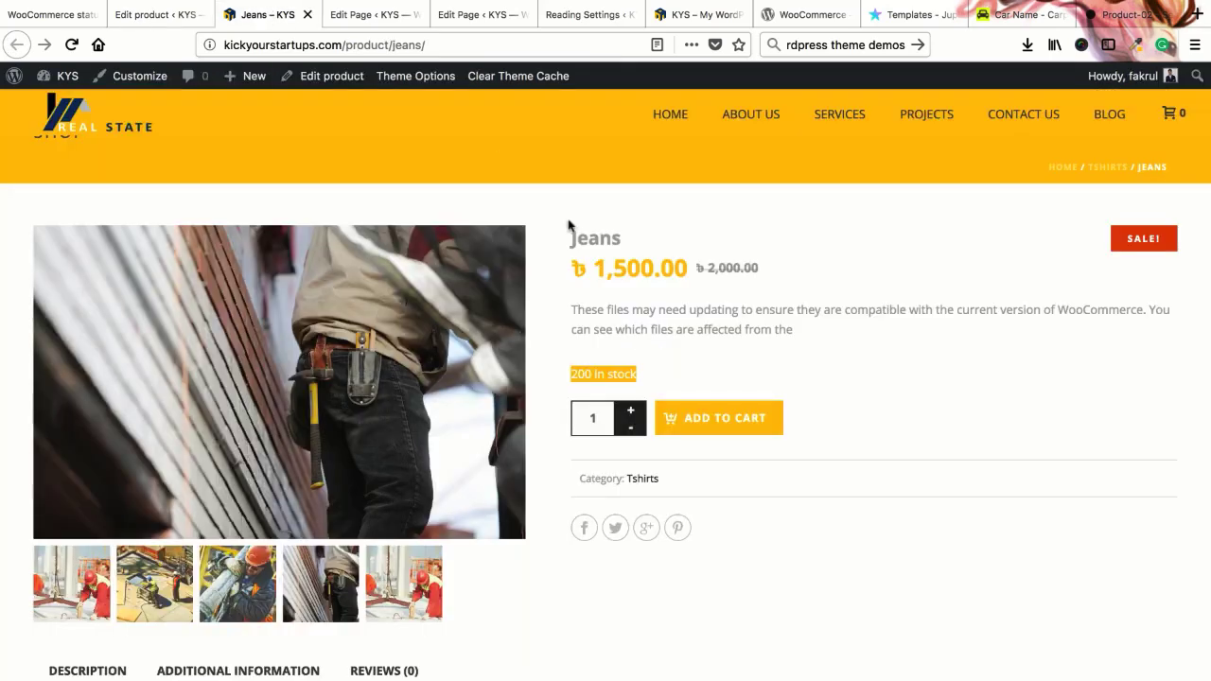
Step: Try the Facebook share link on the live Jeans page and close the tab it opens
{"action": "left_click", "coordinate": [598, 373]}
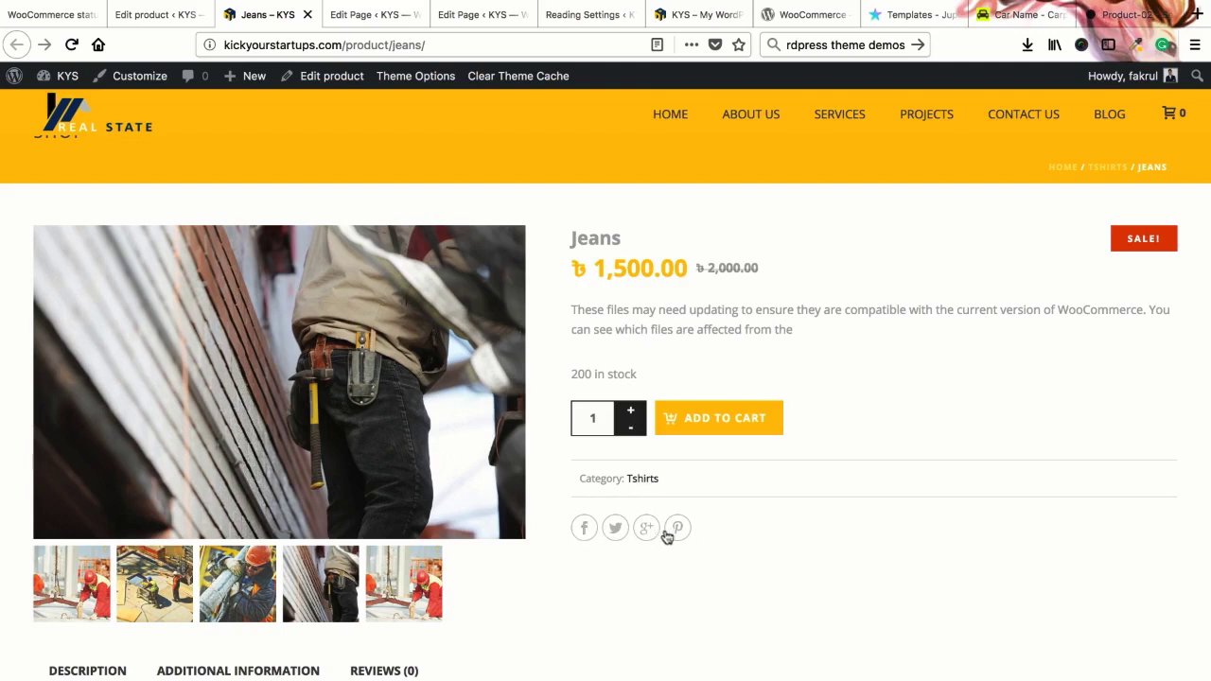
{"action": "left_click", "coordinate": [586, 531]}
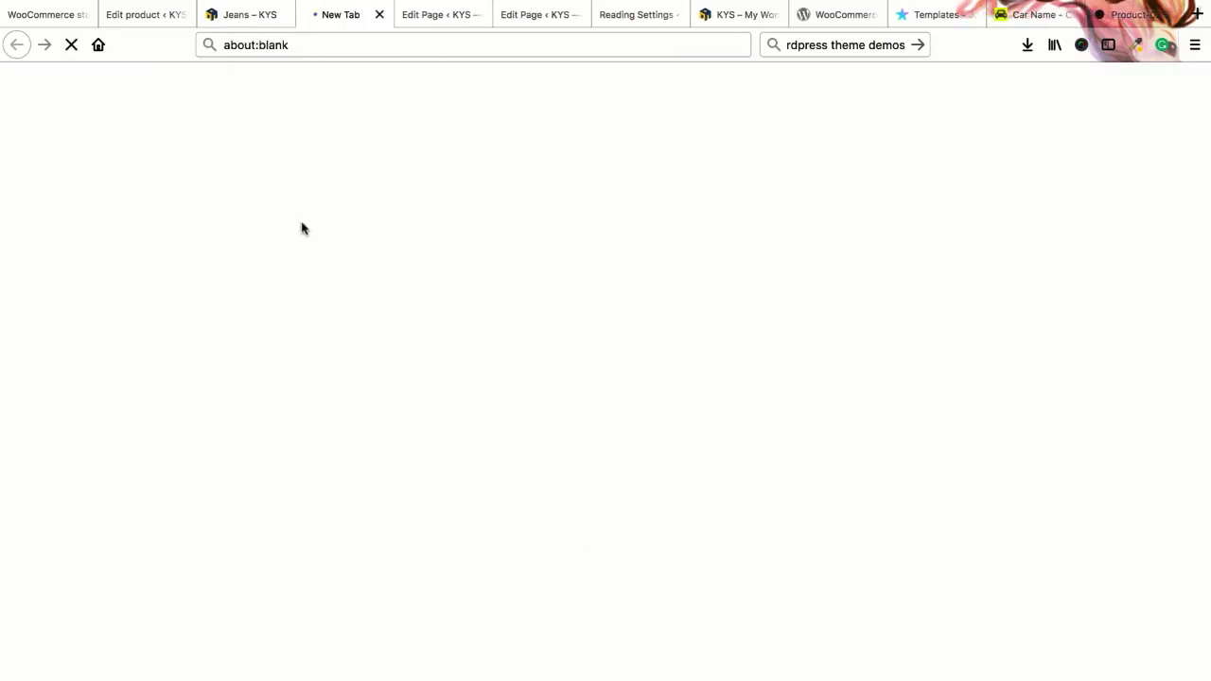
{"action": "left_click", "coordinate": [379, 14]}
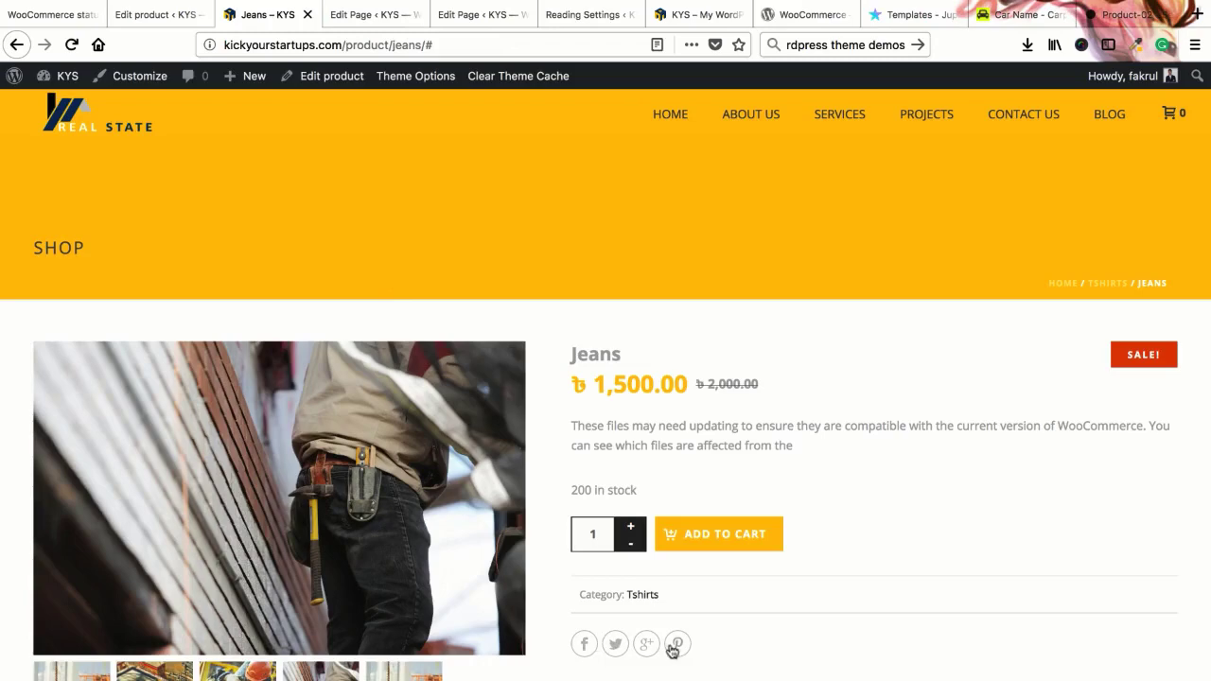
Step: Open the Jupiter theme options in the admin area and examine the general shop settings
{"action": "left_click", "coordinate": [56, 14]}
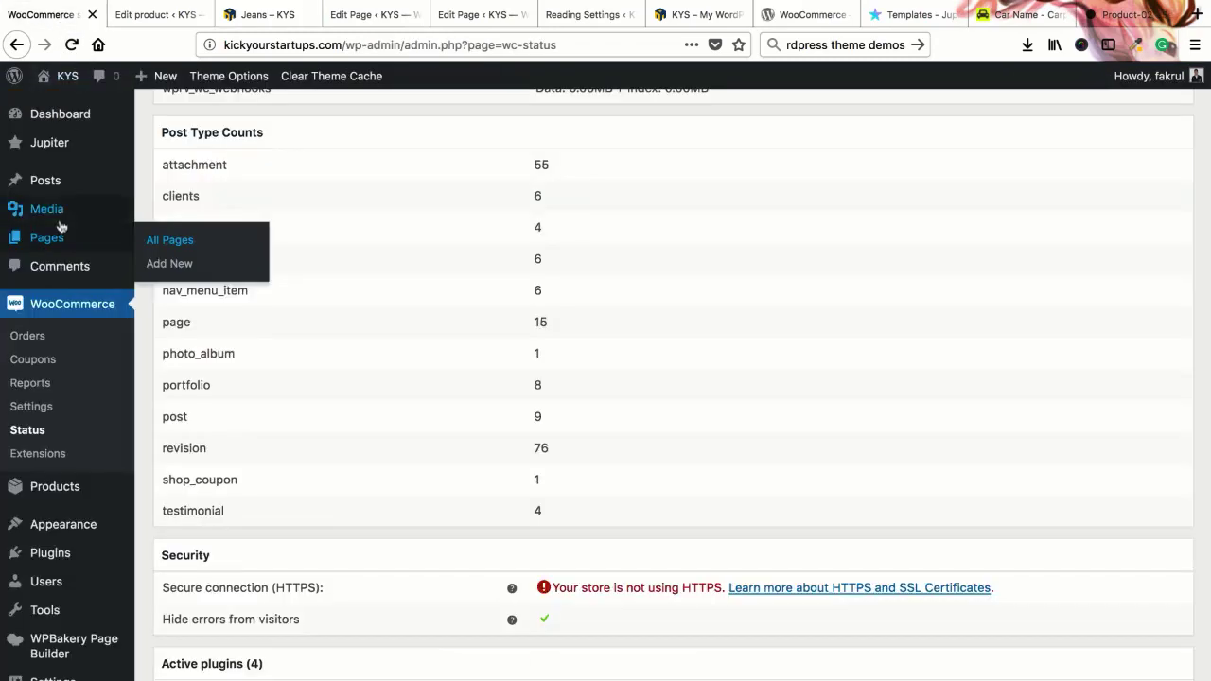
{"action": "scroll", "coordinate": [59, 227], "scroll_direction": "up", "scroll_amount": 10}
{"action": "scroll", "coordinate": [64, 166], "scroll_direction": "up", "scroll_amount": 5}
{"action": "mouse_move", "coordinate": [66, 154]}
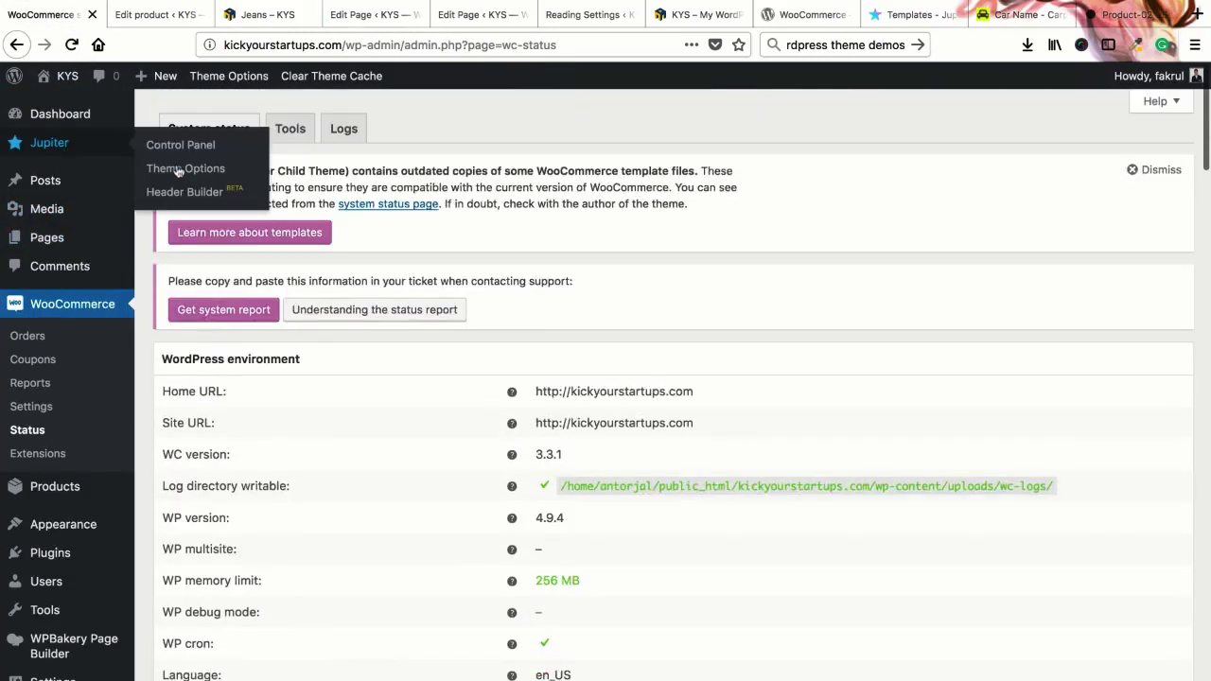
{"action": "left_click", "coordinate": [184, 167]}
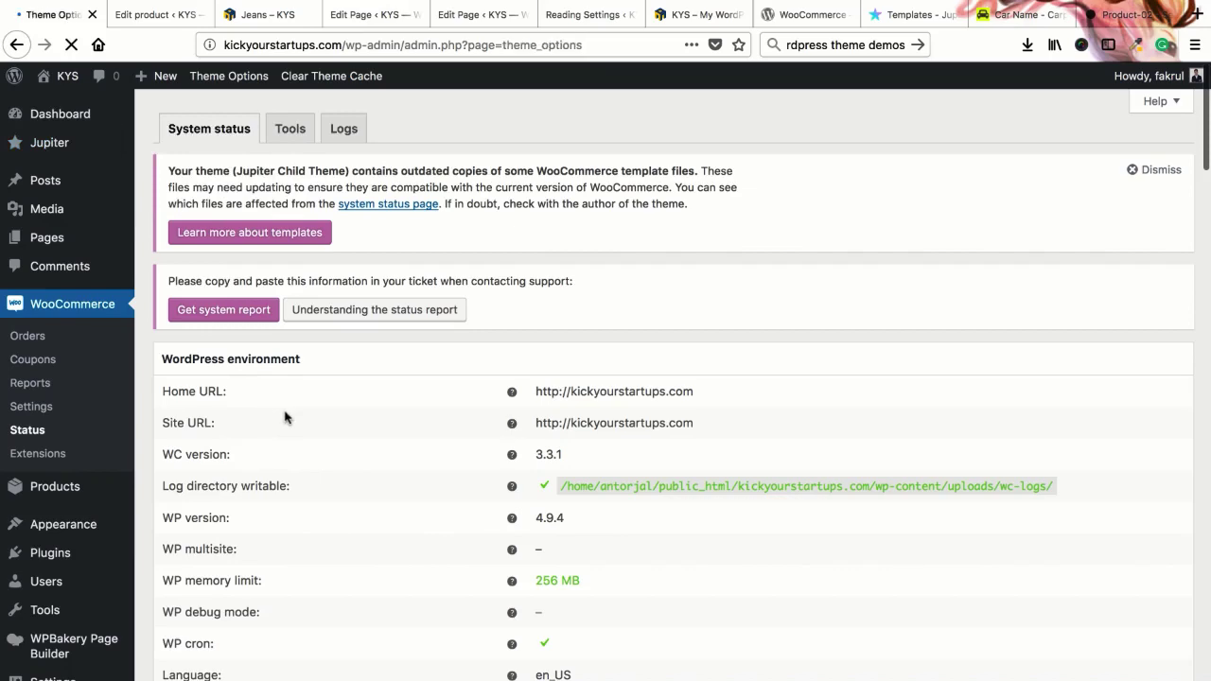
{"action": "scroll", "coordinate": [297, 440], "scroll_direction": "down", "scroll_amount": 5}
{"action": "scroll", "coordinate": [296, 447], "scroll_direction": "up", "scroll_amount": 4}
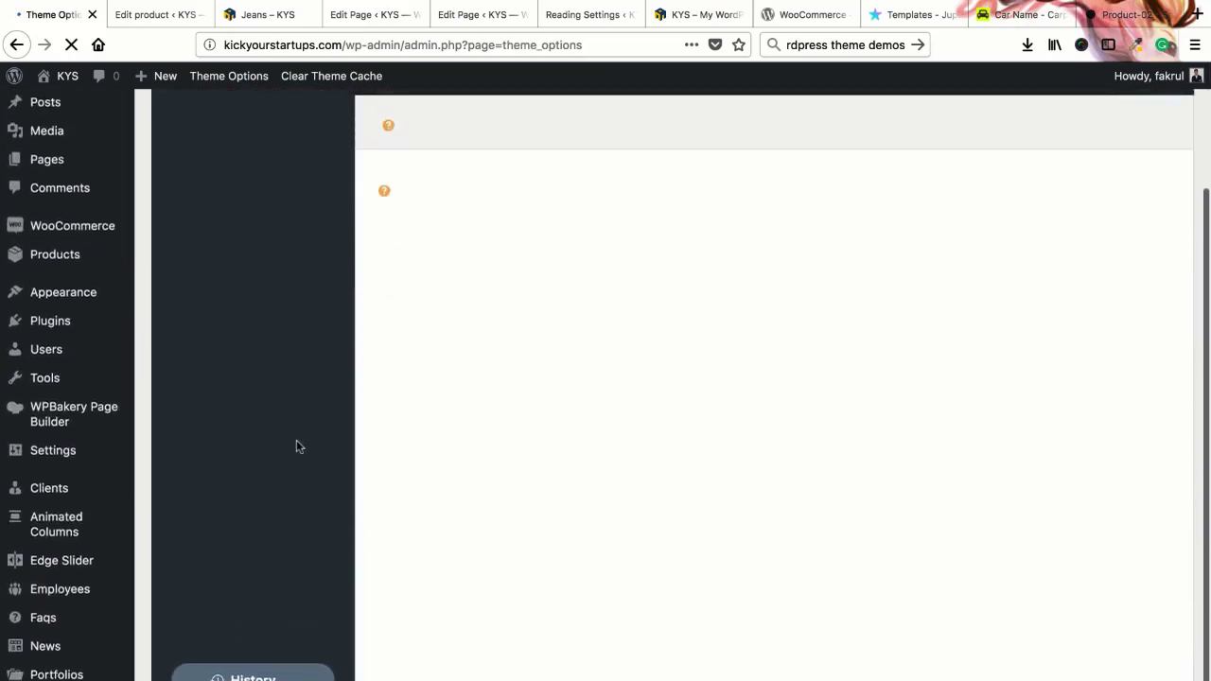
{"action": "mouse_move", "coordinate": [196, 617]}
{"action": "mouse_move", "coordinate": [210, 643]}
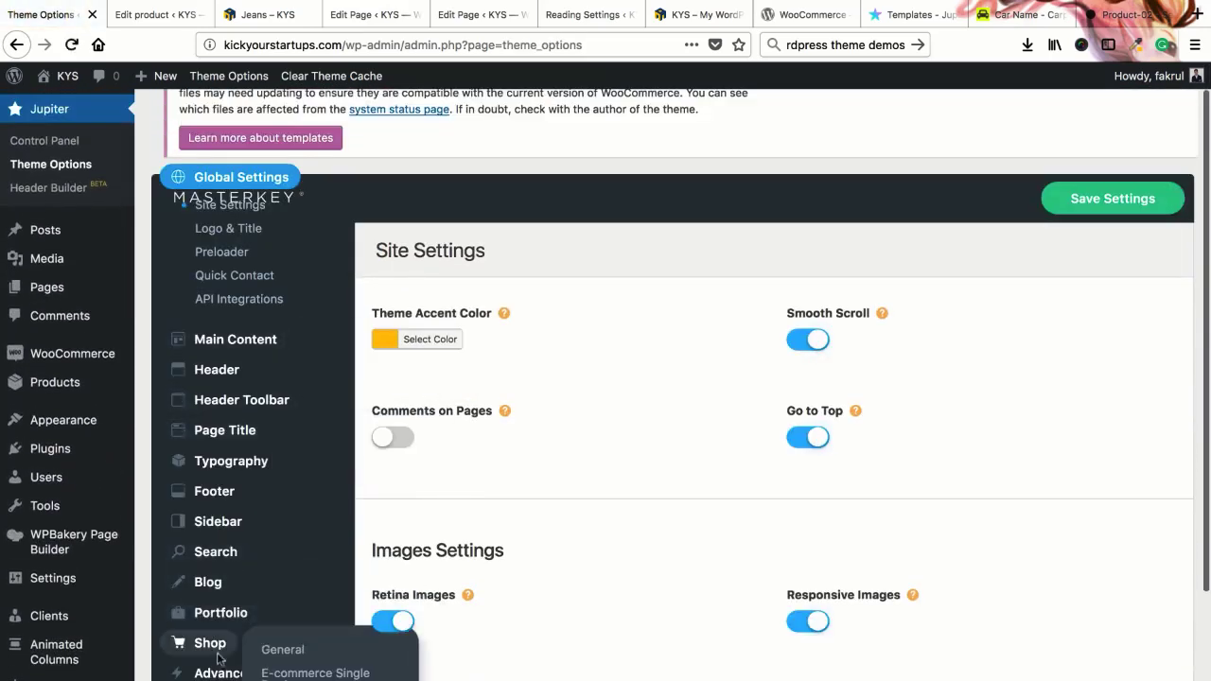
{"action": "left_click", "coordinate": [282, 649]}
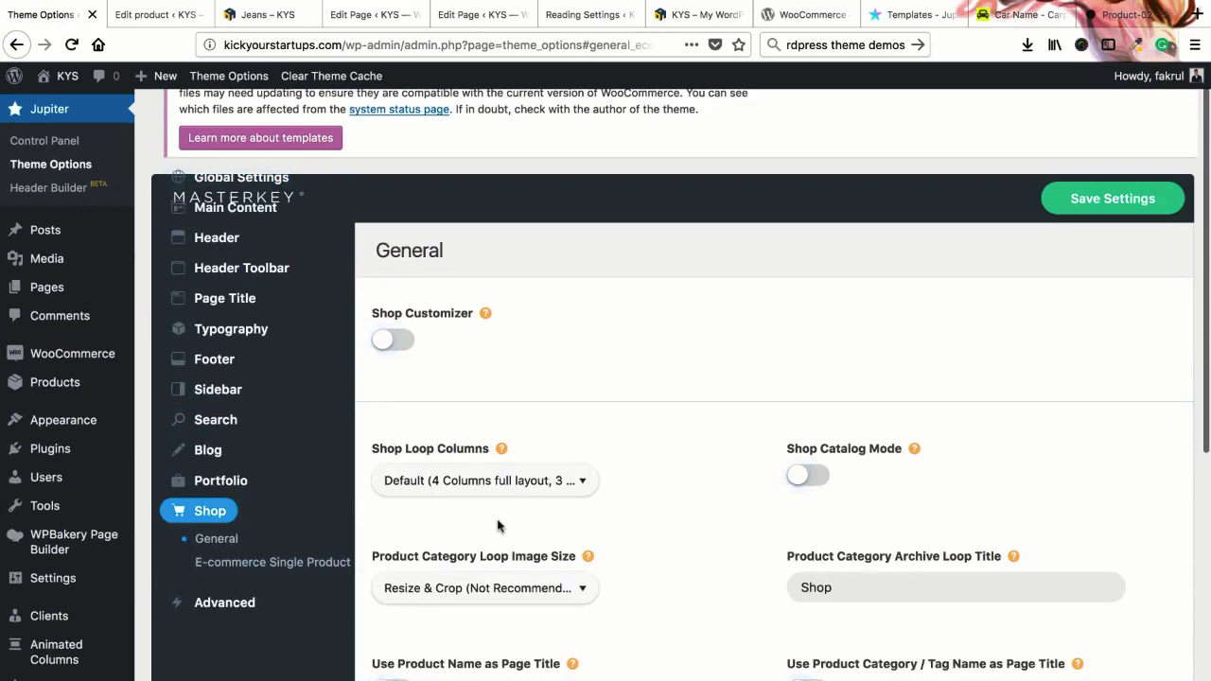
{"action": "scroll", "coordinate": [497, 526], "scroll_direction": "down", "scroll_amount": 4}
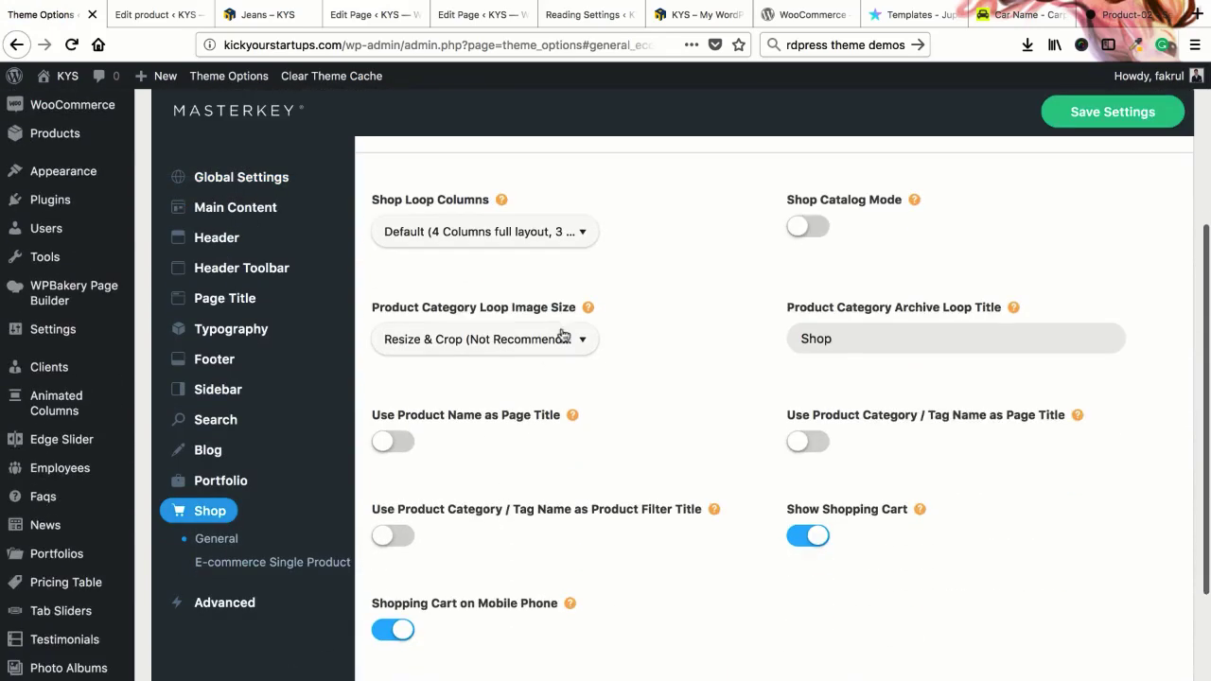
Step: Check the Social Share option in the E-commerce Single Product theme settings against the share icons on the live Jeans page
{"action": "left_click", "coordinate": [292, 566]}
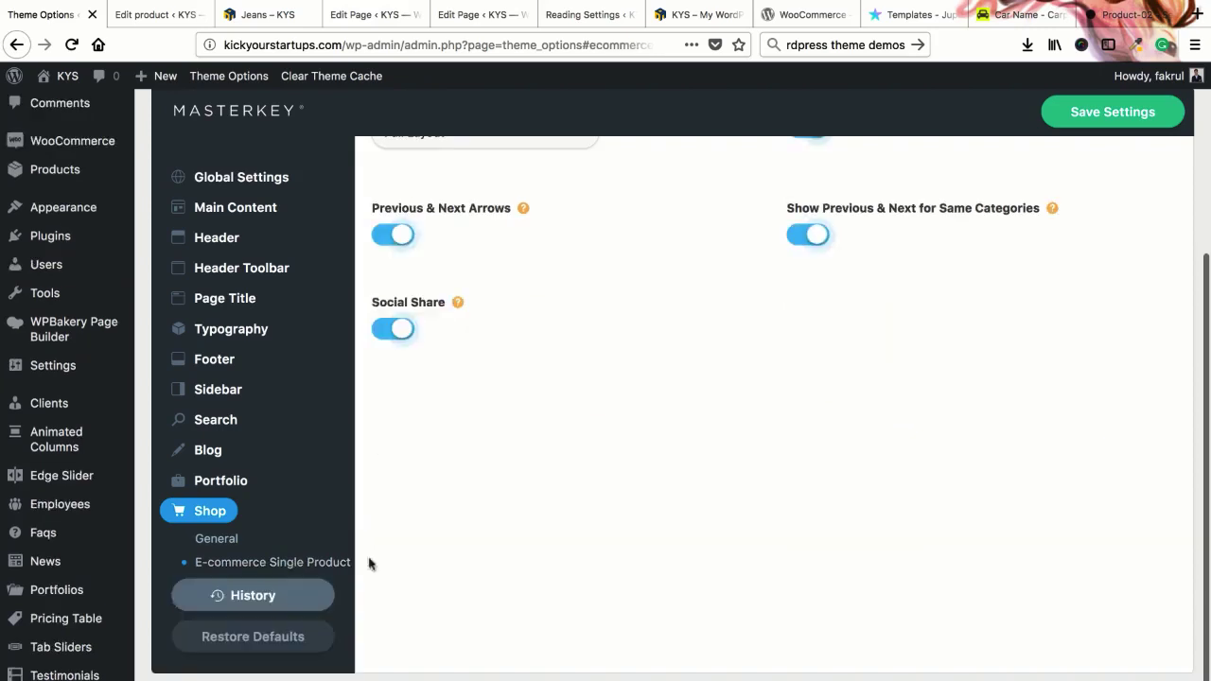
{"action": "scroll", "coordinate": [559, 505], "scroll_direction": "up", "scroll_amount": 3}
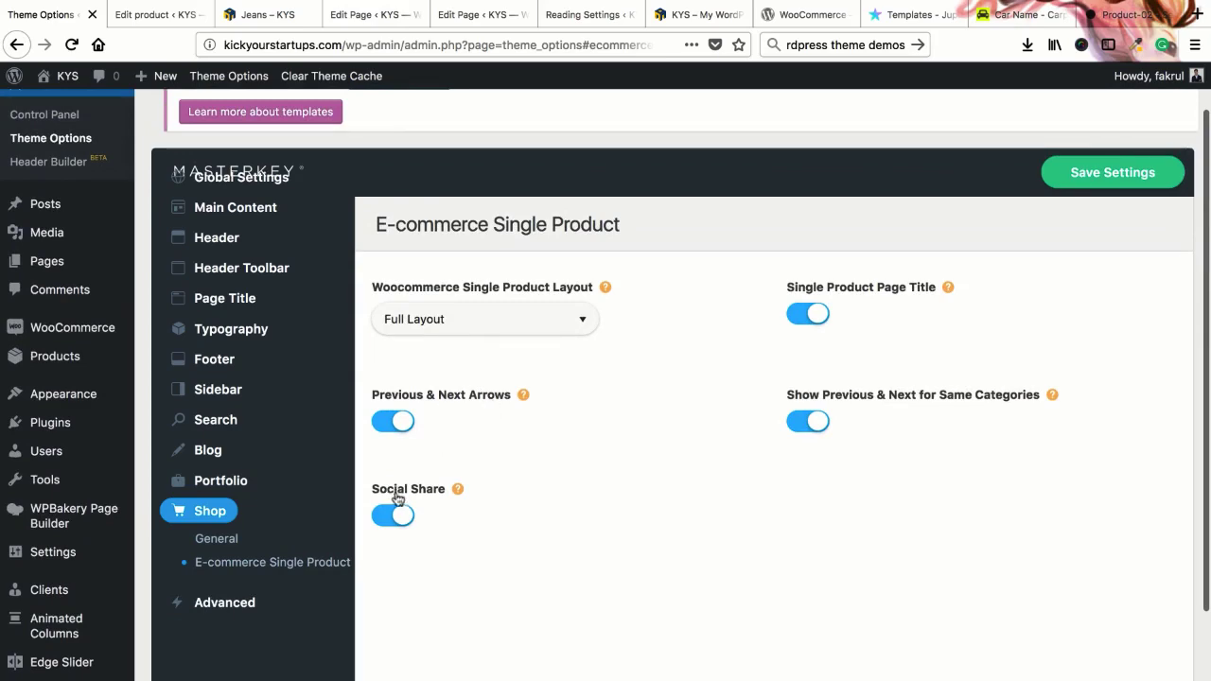
{"action": "left_click", "coordinate": [268, 19]}
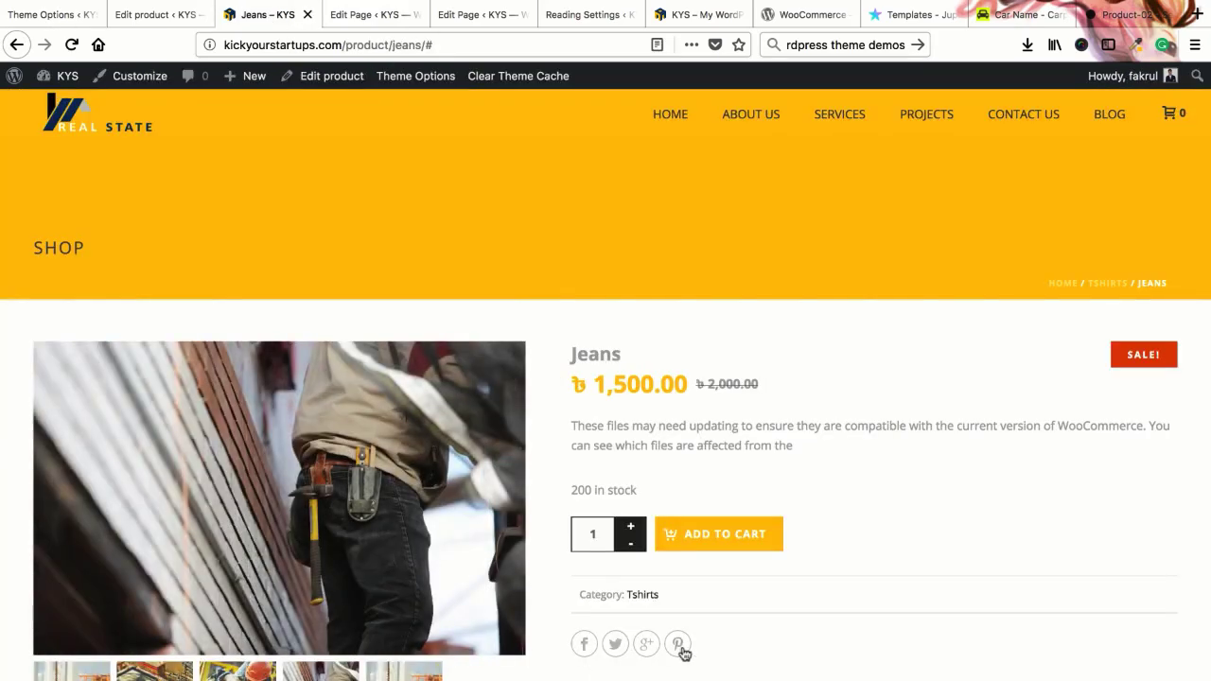
{"action": "scroll", "coordinate": [609, 458], "scroll_direction": "down", "scroll_amount": 4}
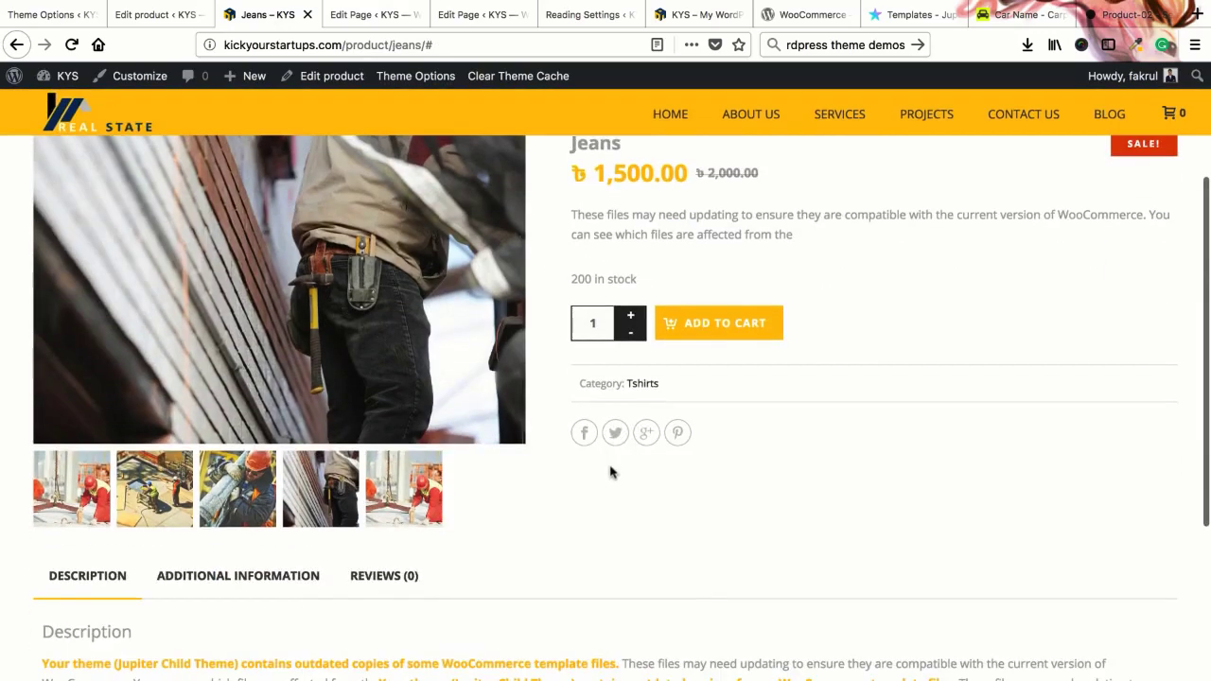
{"action": "scroll", "coordinate": [663, 301], "scroll_direction": "up", "scroll_amount": 1}
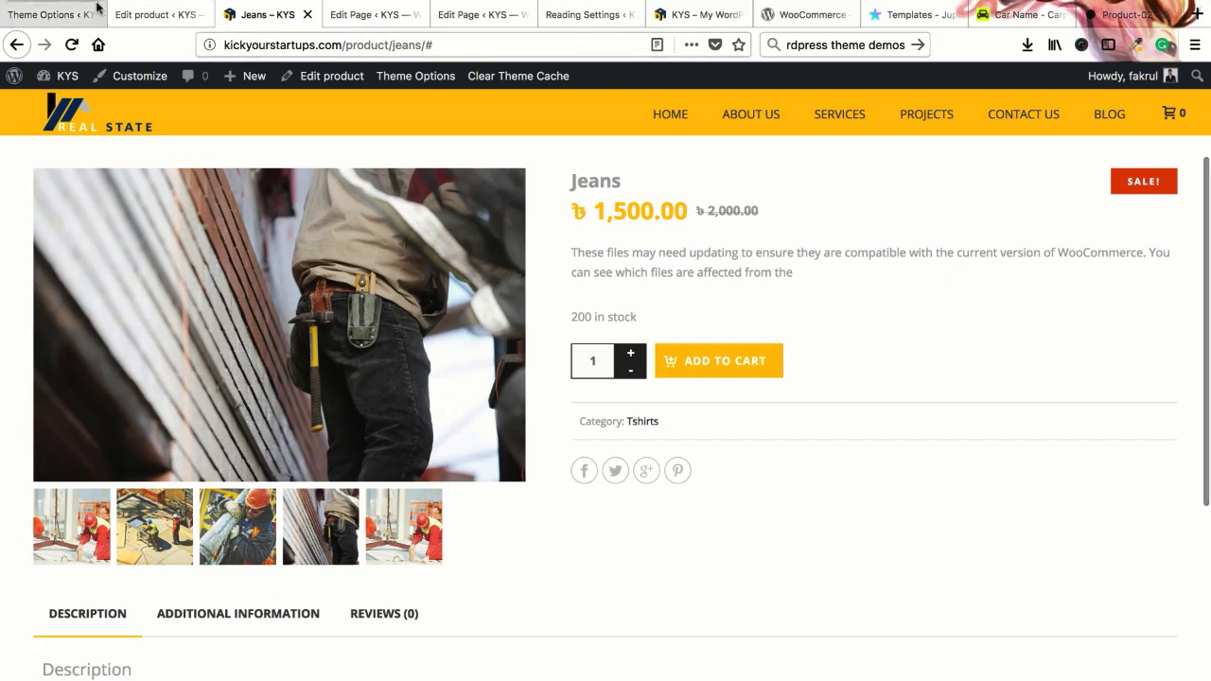
Step: Expand the color and Size attributes in the Jeans product data to review their values, and collapse both
{"action": "left_click", "coordinate": [140, 16]}
{"action": "scroll", "coordinate": [404, 450], "scroll_direction": "down", "scroll_amount": 2}
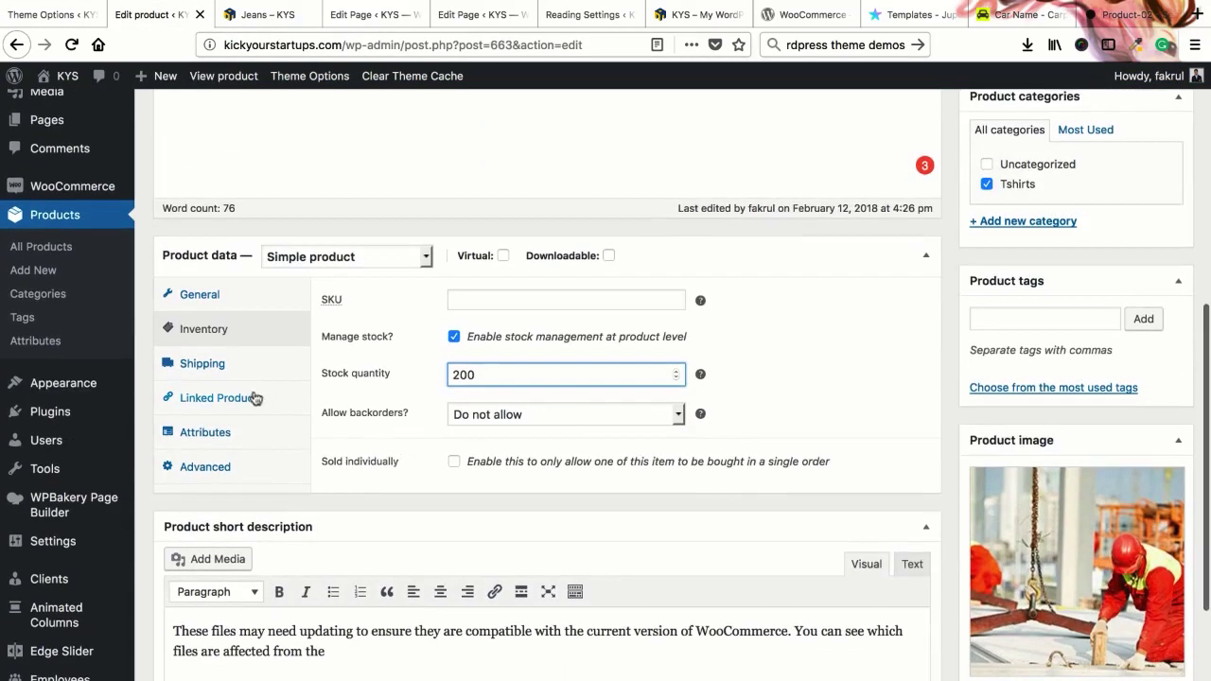
{"action": "left_click", "coordinate": [216, 429]}
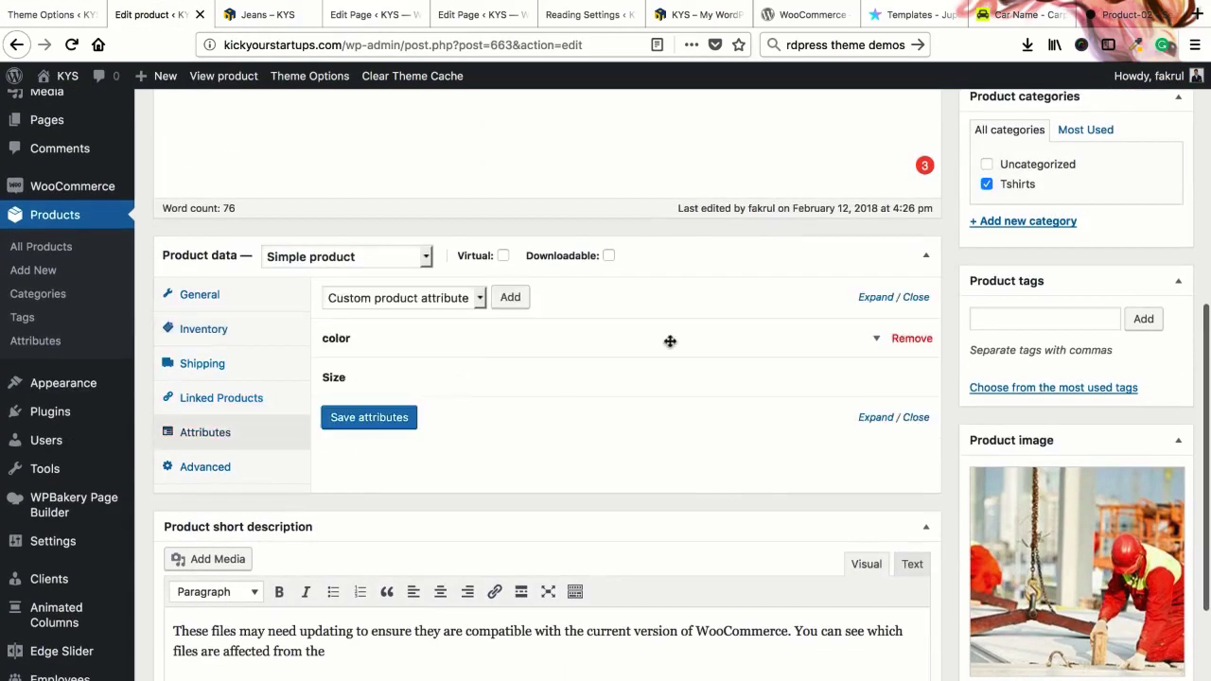
{"action": "left_click", "coordinate": [638, 337]}
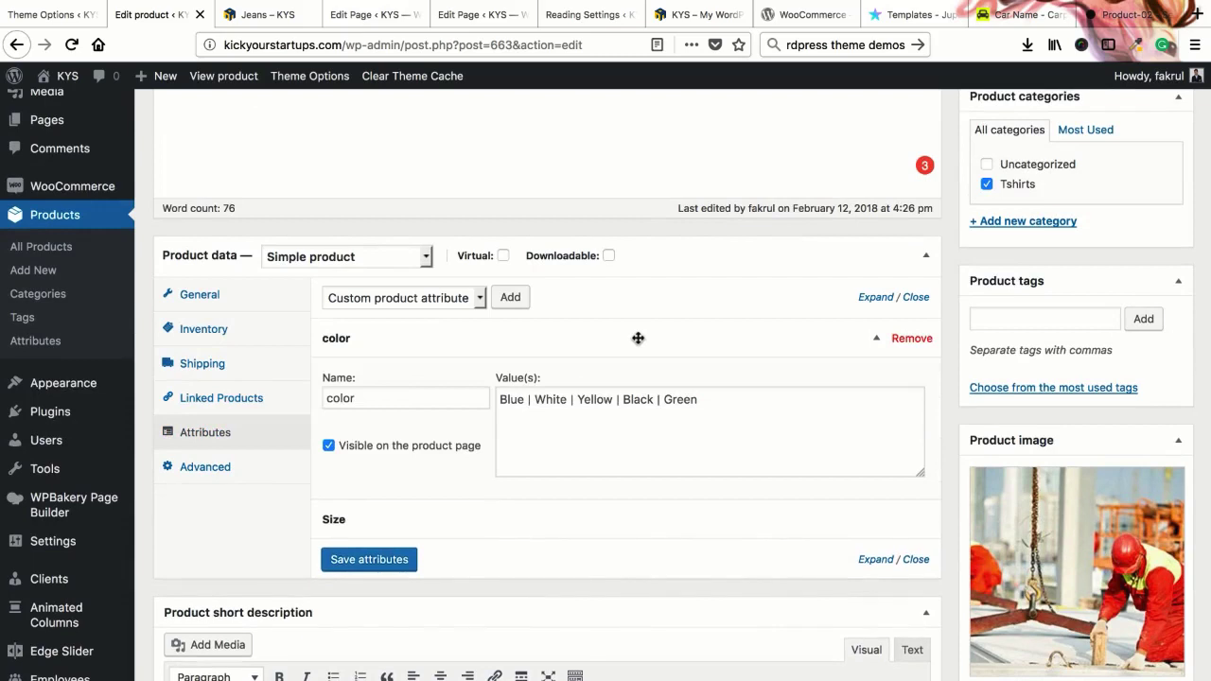
{"action": "left_click", "coordinate": [467, 517]}
{"action": "scroll", "coordinate": [455, 522], "scroll_direction": "down", "scroll_amount": 1}
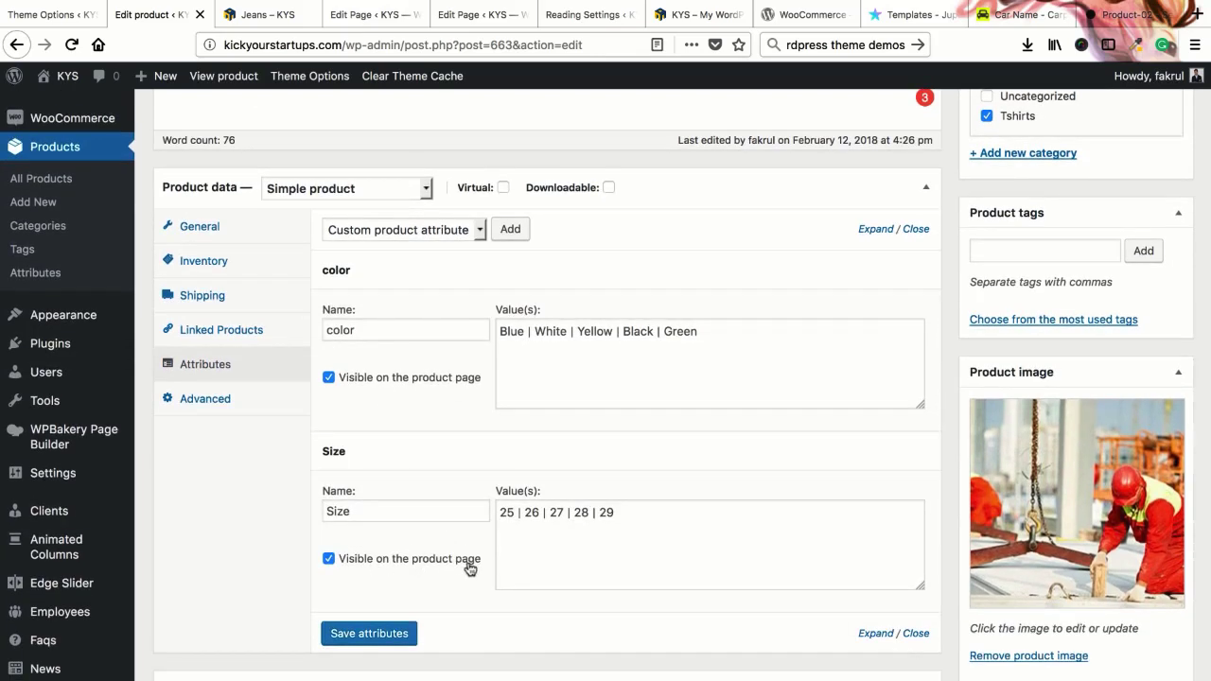
{"action": "left_click", "coordinate": [524, 280]}
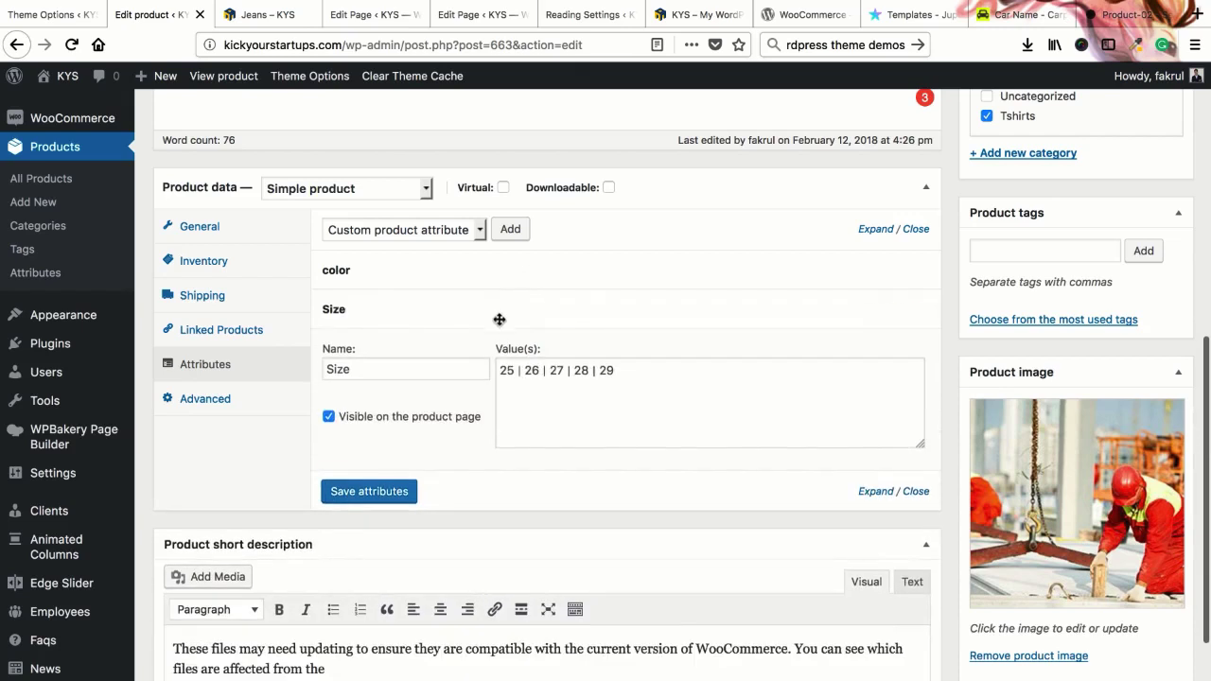
{"action": "left_click", "coordinate": [497, 313]}
Step: Review the Jeans product's shipping, inventory and general settings, leaving the shipping class unchanged
{"action": "left_click", "coordinate": [220, 299]}
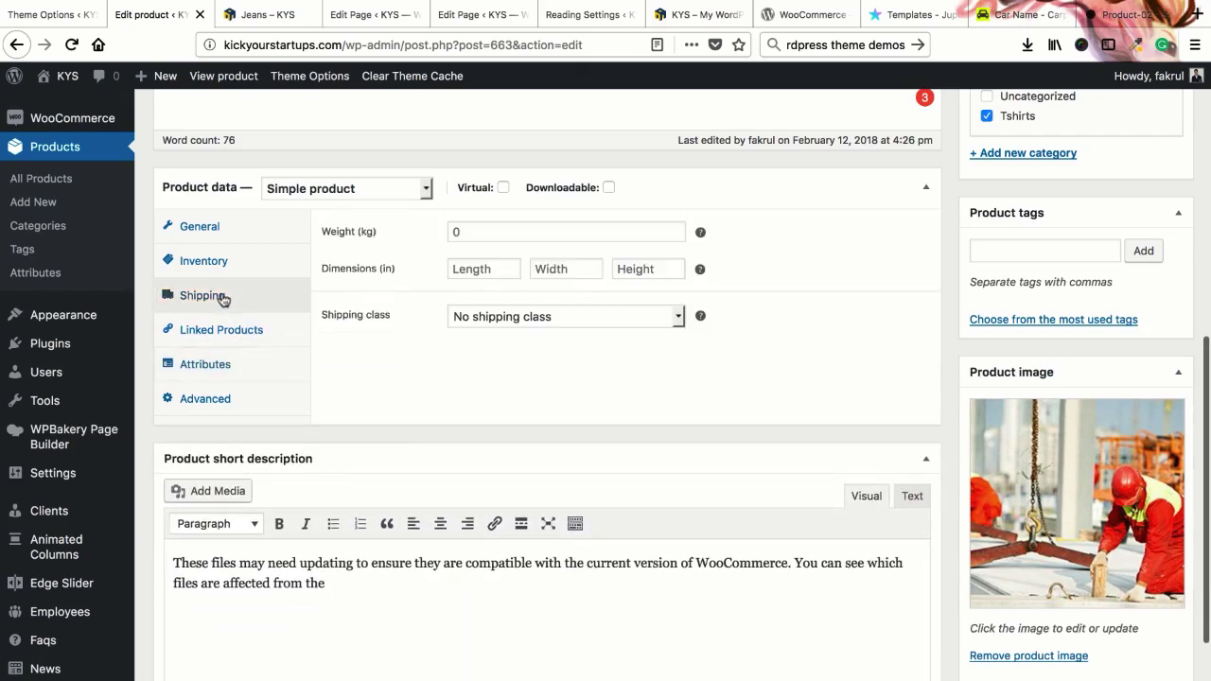
{"action": "left_click", "coordinate": [461, 312]}
{"action": "left_click", "coordinate": [371, 299]}
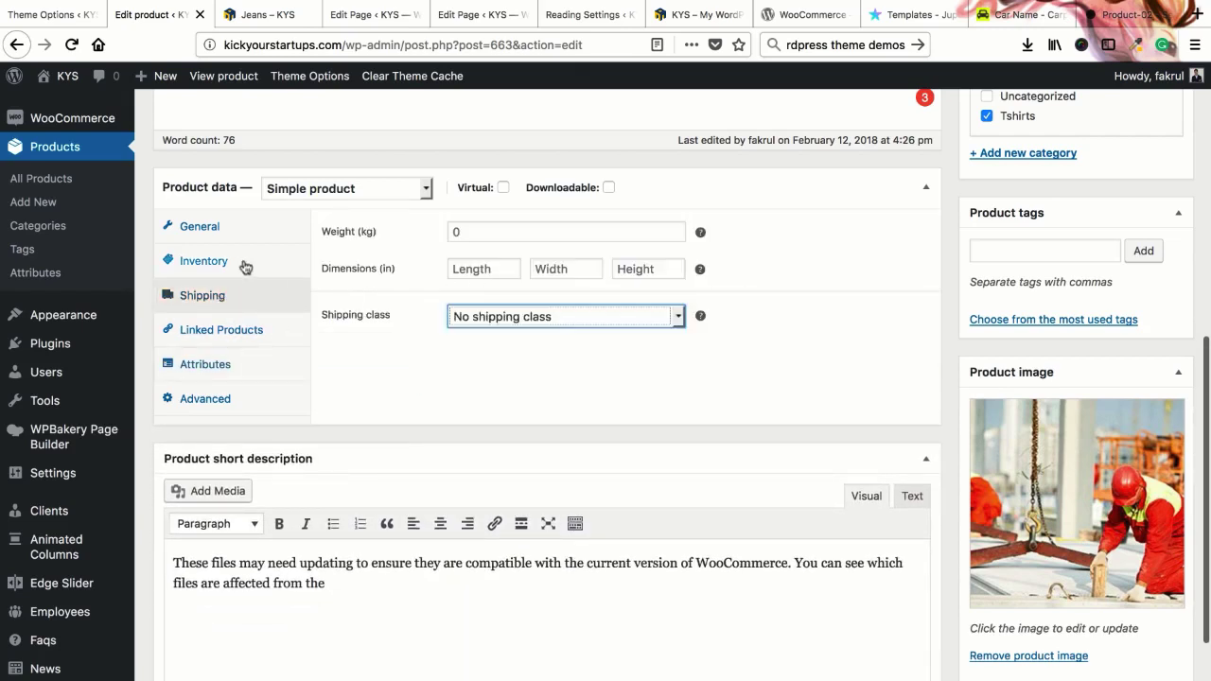
{"action": "left_click", "coordinate": [229, 265]}
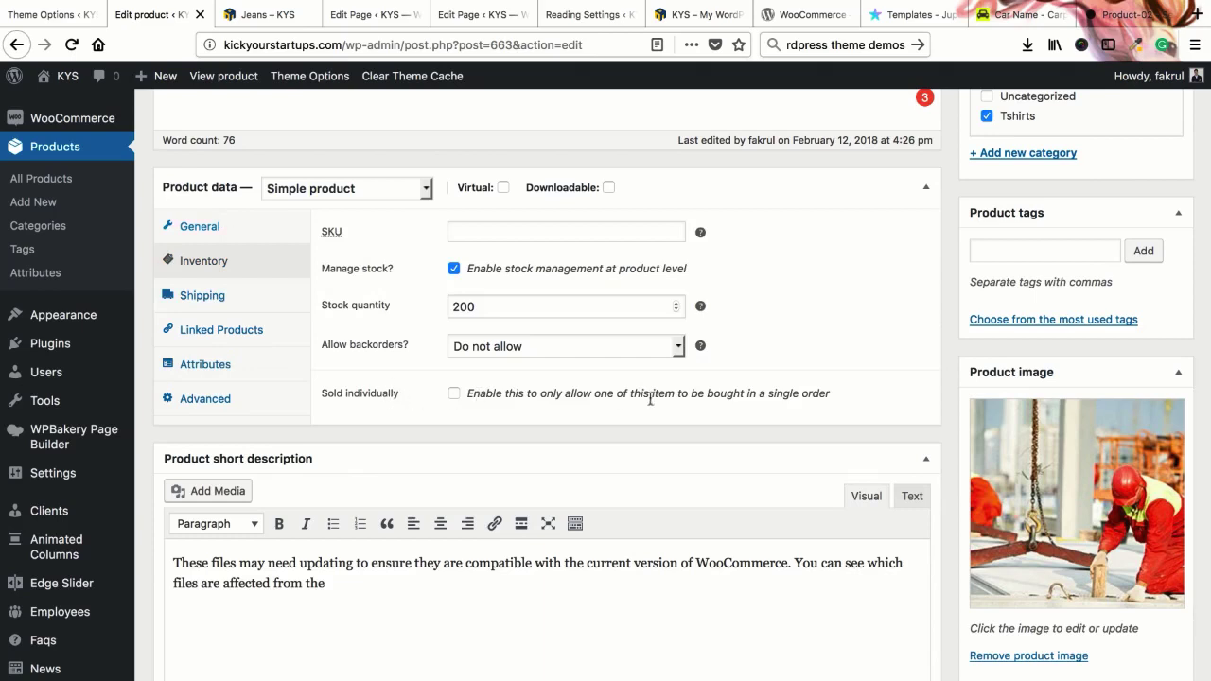
{"action": "left_click", "coordinate": [218, 231]}
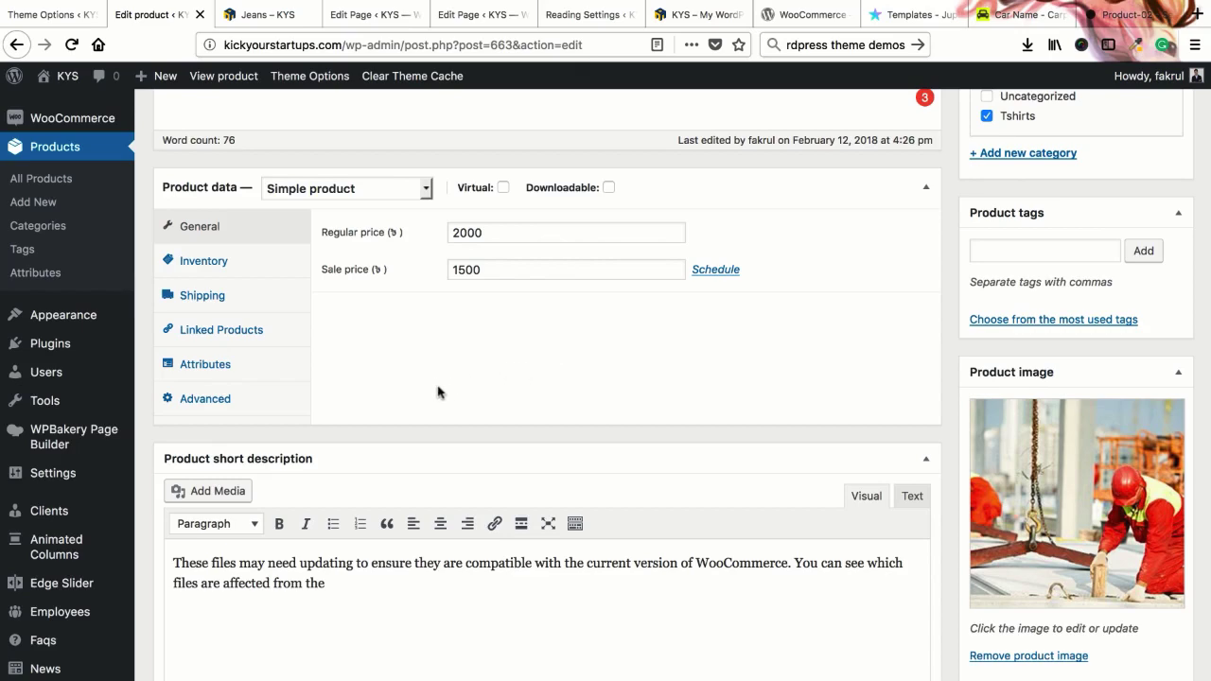
Step: Add the product tag "tshirts" to the Jeans product and save the product update
{"action": "scroll", "coordinate": [438, 392], "scroll_direction": "up", "scroll_amount": 5}
{"action": "left_click", "coordinate": [994, 463]}
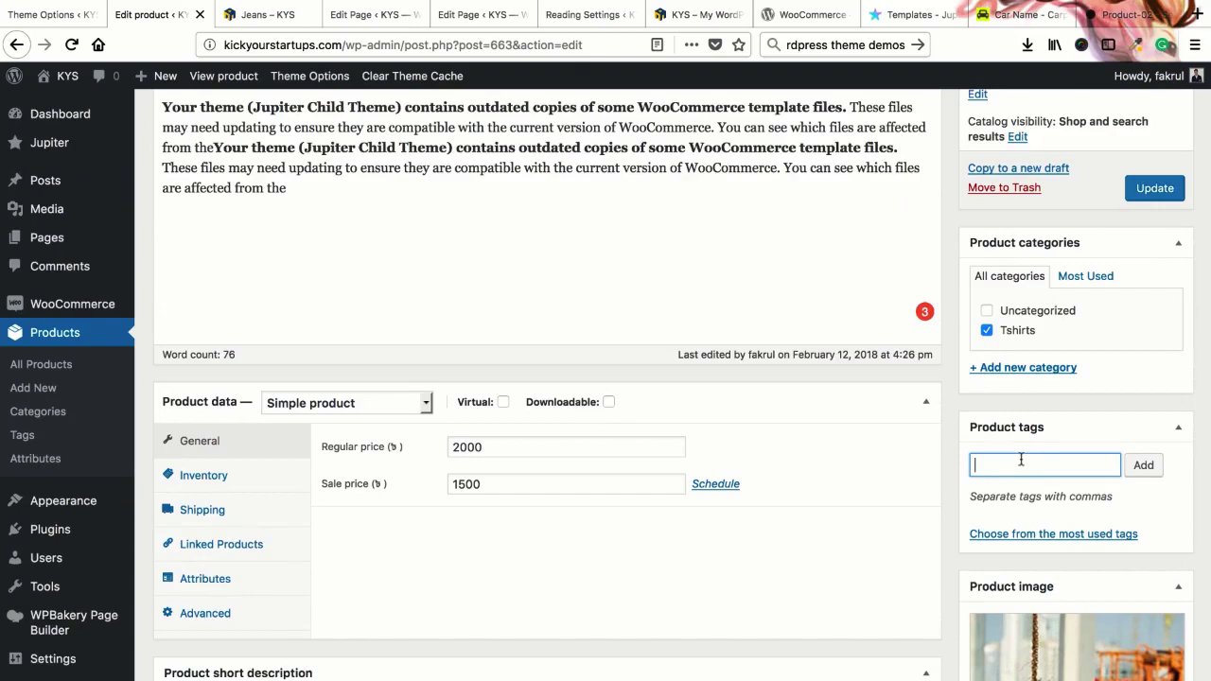
{"action": "type", "text": "tshirts"}
{"action": "key", "text": "Return"}
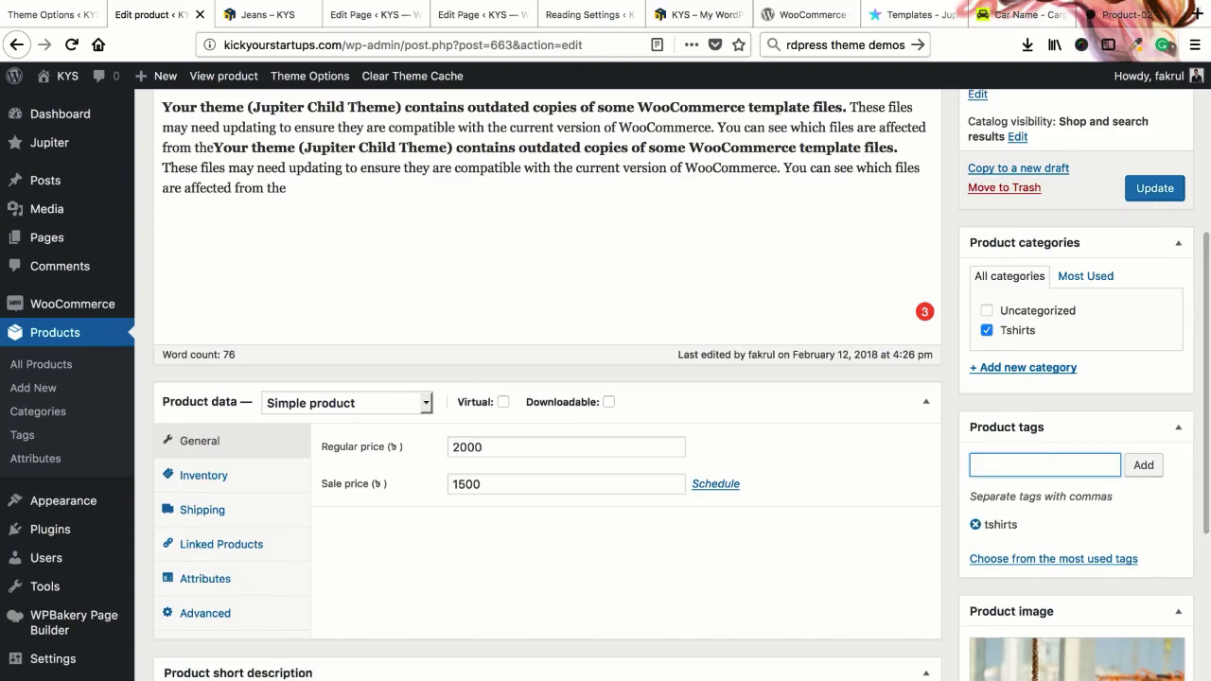
{"action": "scroll", "coordinate": [964, 477], "scroll_direction": "down", "scroll_amount": 10}
{"action": "scroll", "coordinate": [521, 511], "scroll_direction": "up", "scroll_amount": 14}
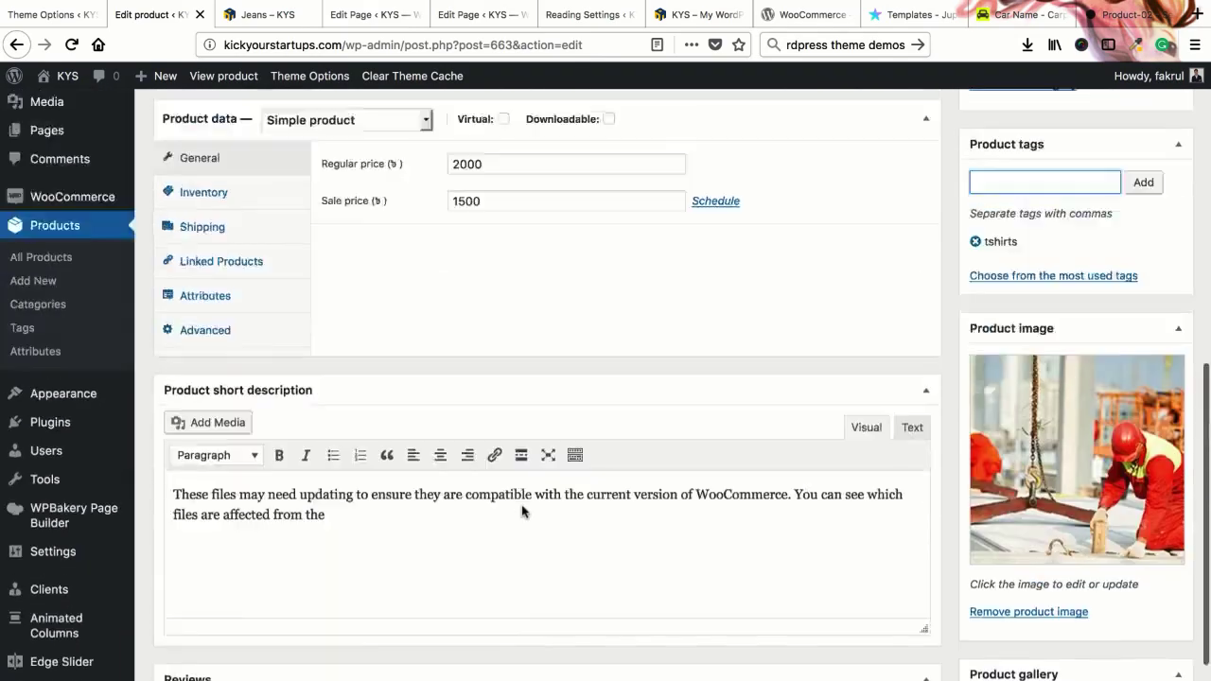
{"action": "scroll", "coordinate": [511, 496], "scroll_direction": "down", "scroll_amount": 5}
{"action": "scroll", "coordinate": [900, 449], "scroll_direction": "up", "scroll_amount": 9}
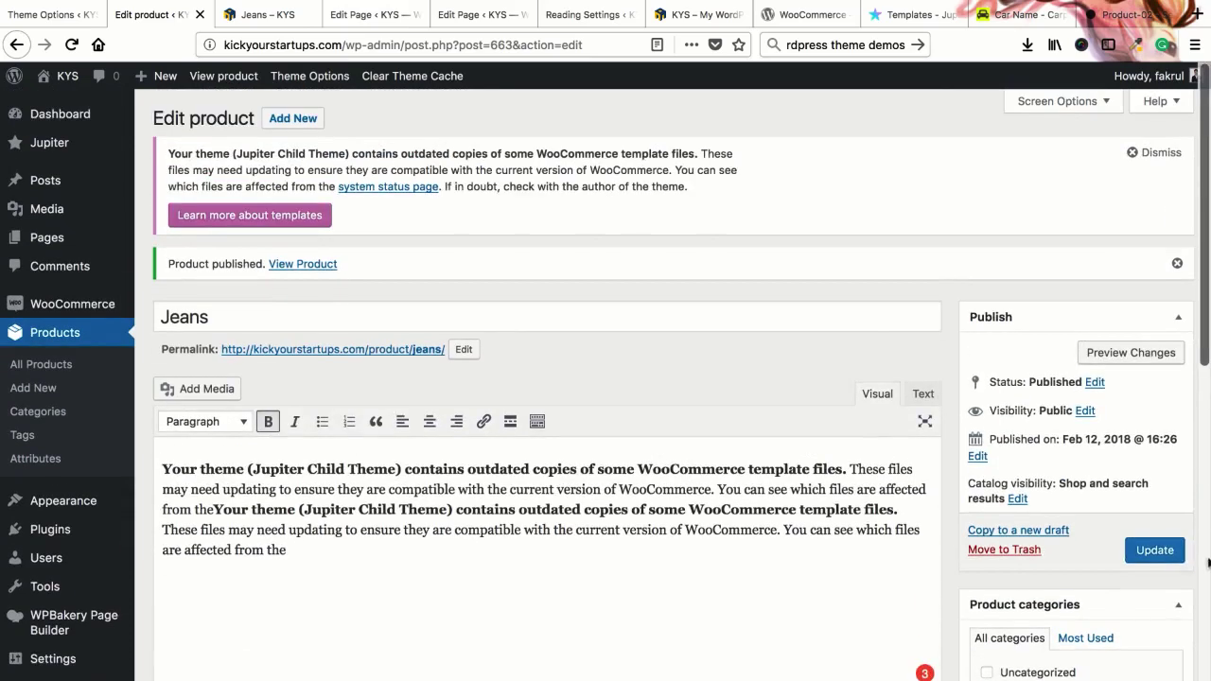
{"action": "left_click", "coordinate": [1154, 551]}
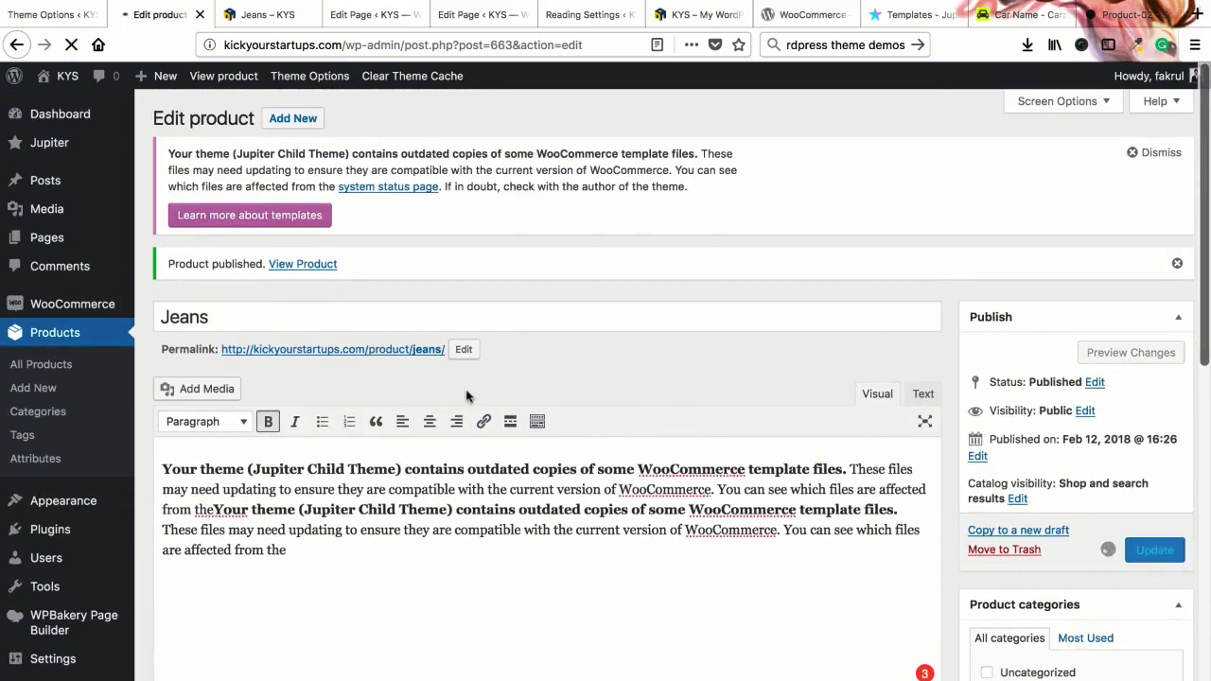
Step: Reload the live Jeans page to check its tag, and reopen it at kickyourstartups.com/product/jeans
{"action": "left_click", "coordinate": [255, 14]}
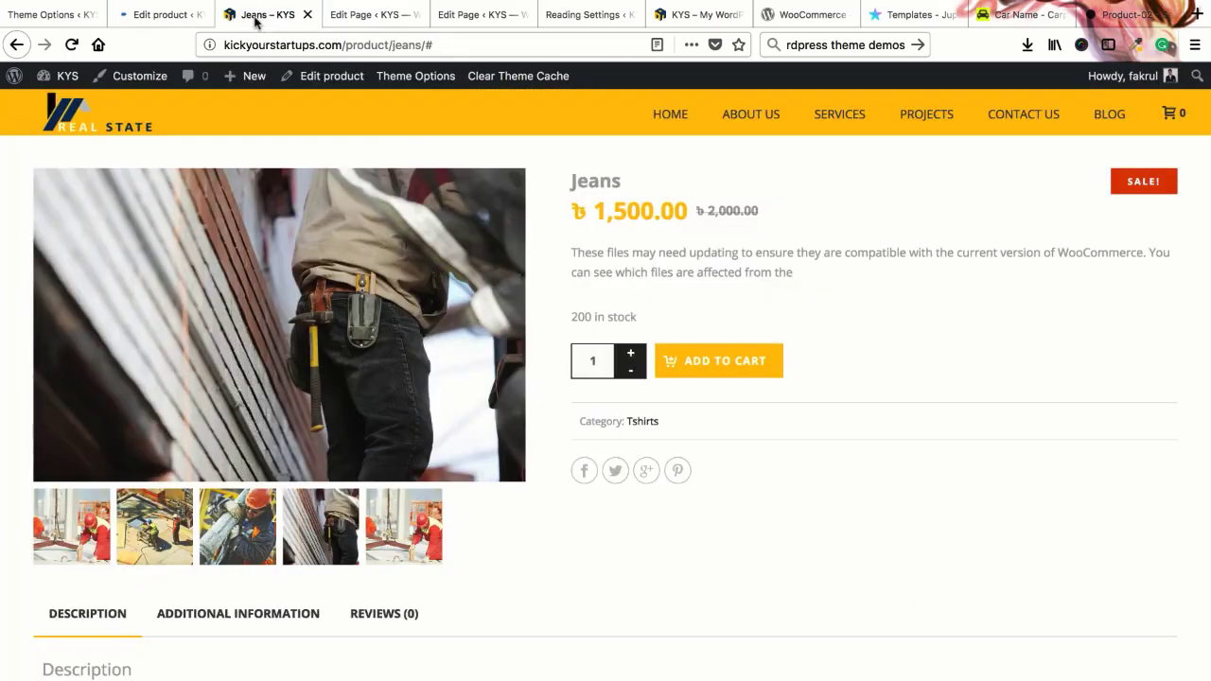
{"action": "right_click", "coordinate": [257, 15]}
{"action": "left_click", "coordinate": [282, 25]}
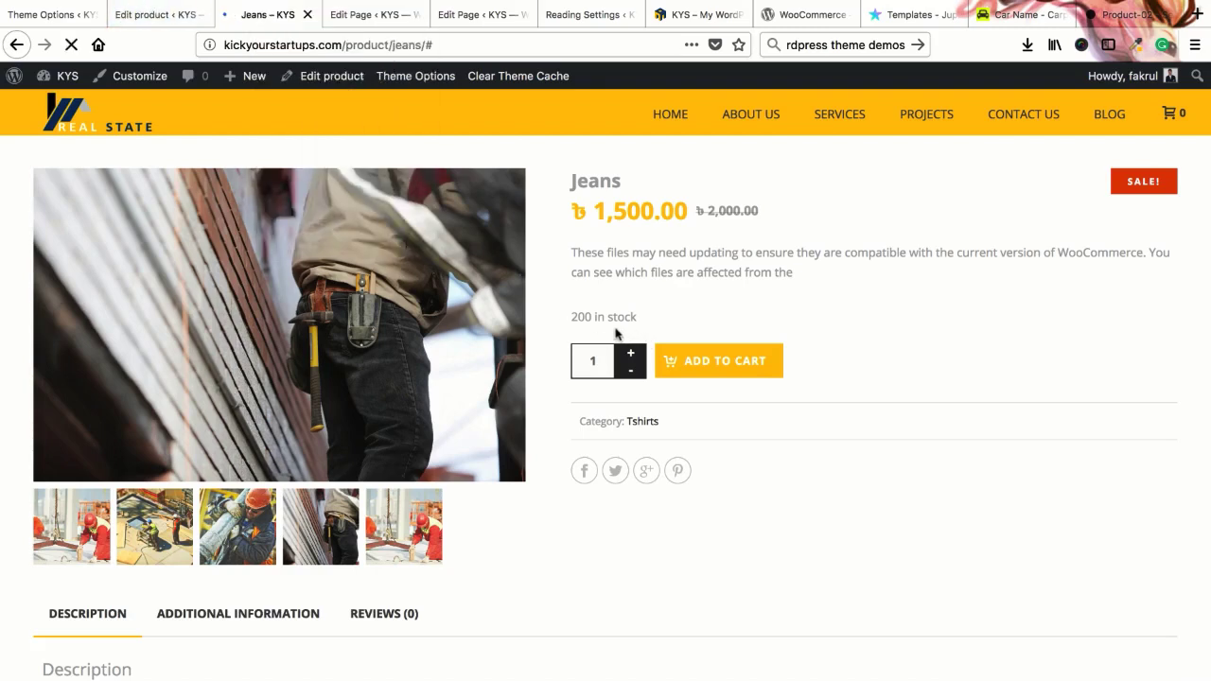
{"action": "left_click", "coordinate": [505, 36]}
{"action": "double_click", "coordinate": [505, 36]}
{"action": "key", "text": "BackSpace"}
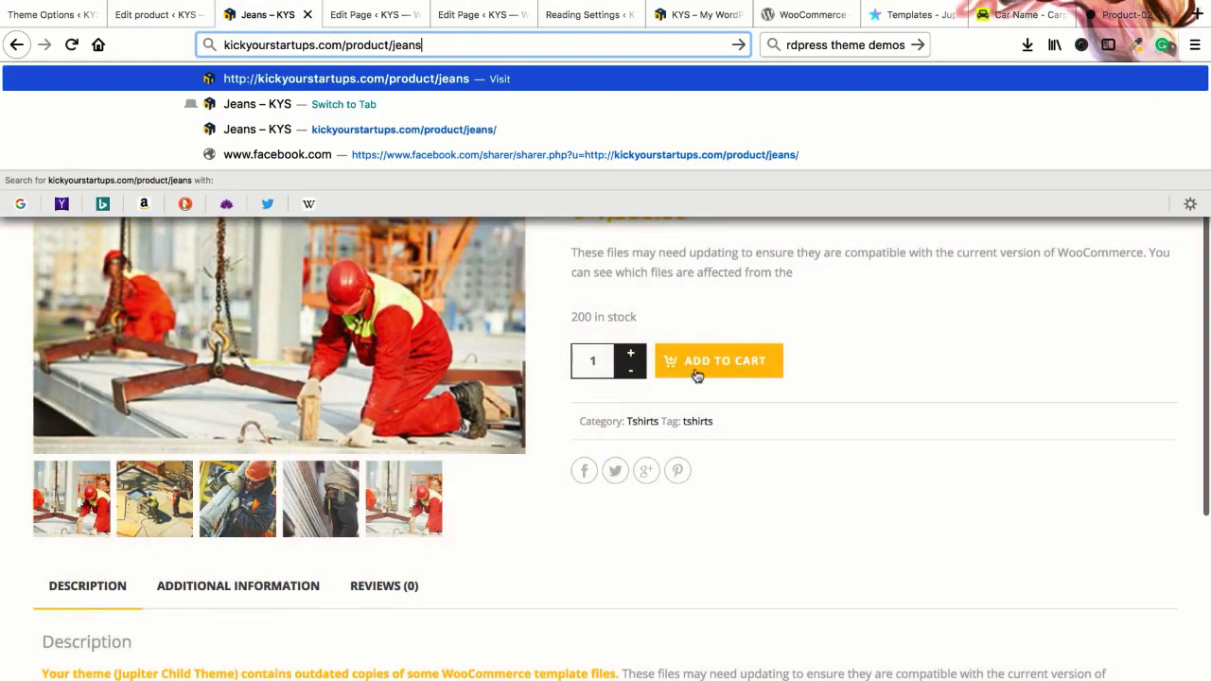
{"action": "key", "text": "Return"}
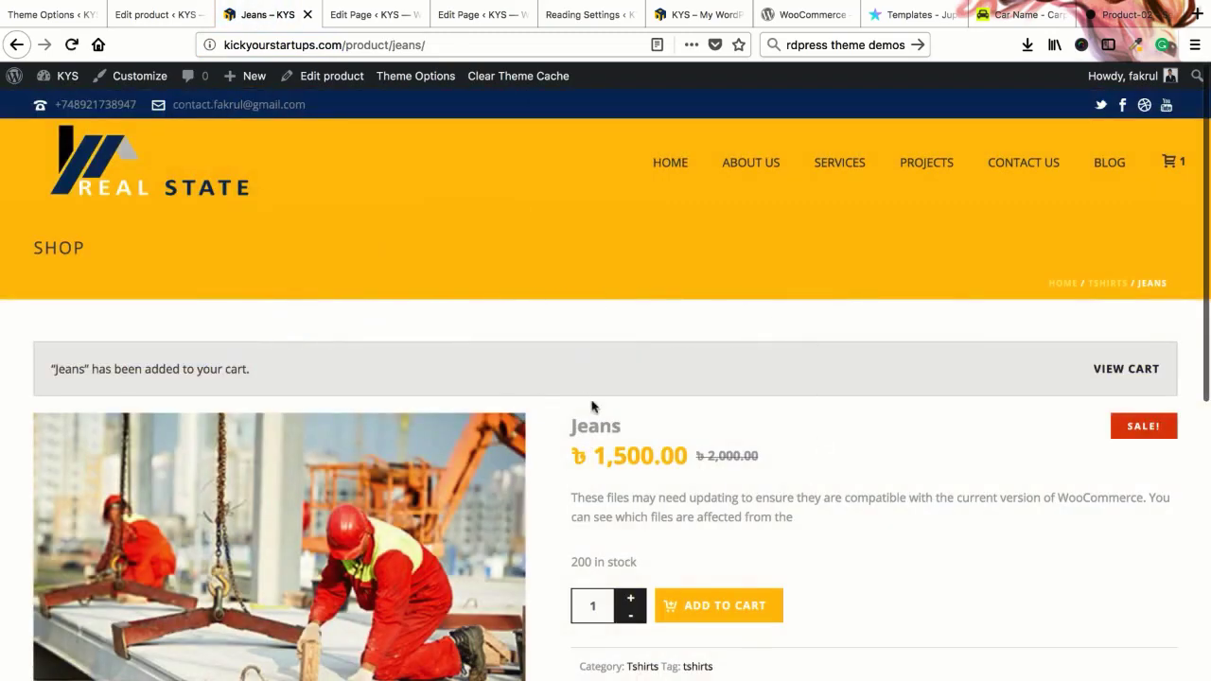
Step: Add one Jeans product to the cart from its live page and open the cart
{"action": "scroll", "coordinate": [593, 407], "scroll_direction": "down", "scroll_amount": 3}
{"action": "scroll", "coordinate": [592, 400], "scroll_direction": "up", "scroll_amount": 2}
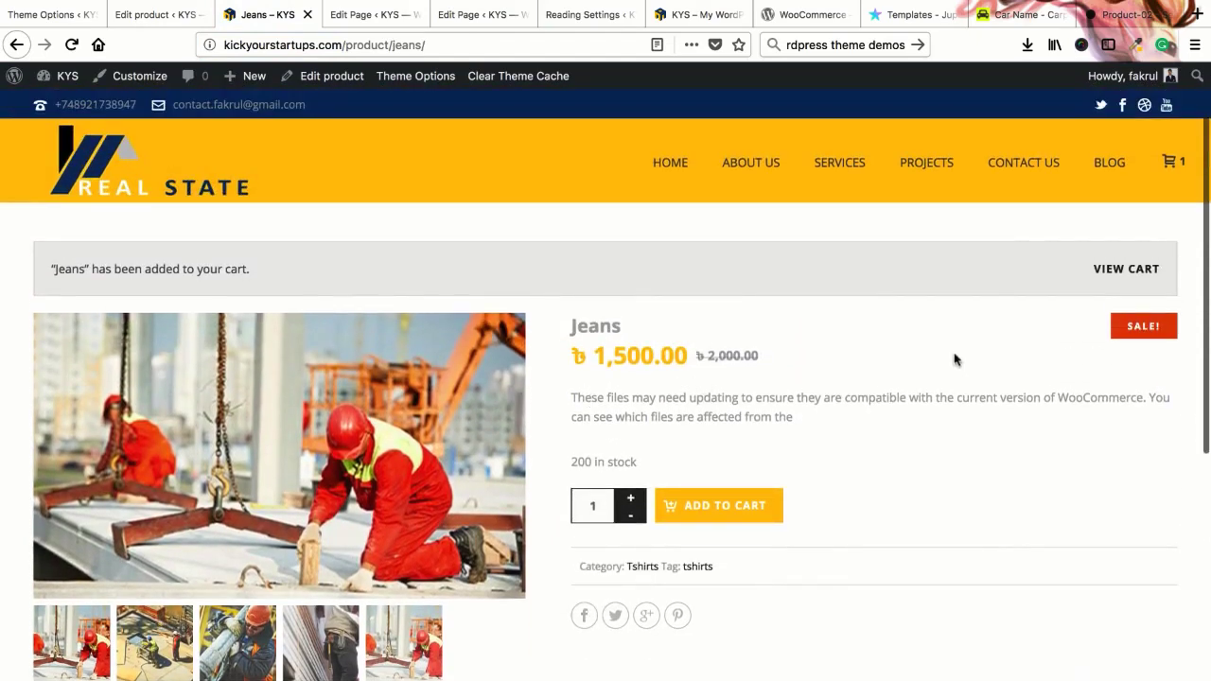
{"action": "left_click", "coordinate": [1125, 269]}
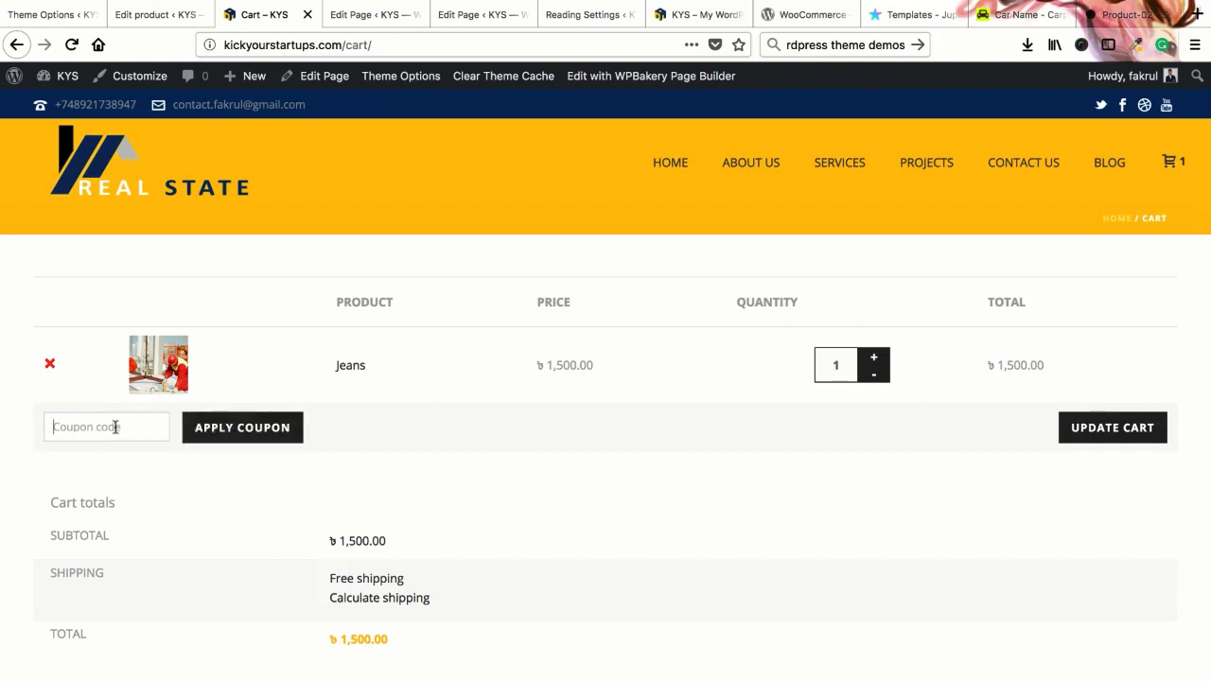
Step: Apply the coupon code "eid 2019" to the cart, check the cart totals, and remove the coupon
{"action": "type", "text": "eid 2019"}
{"action": "left_click", "coordinate": [236, 433]}
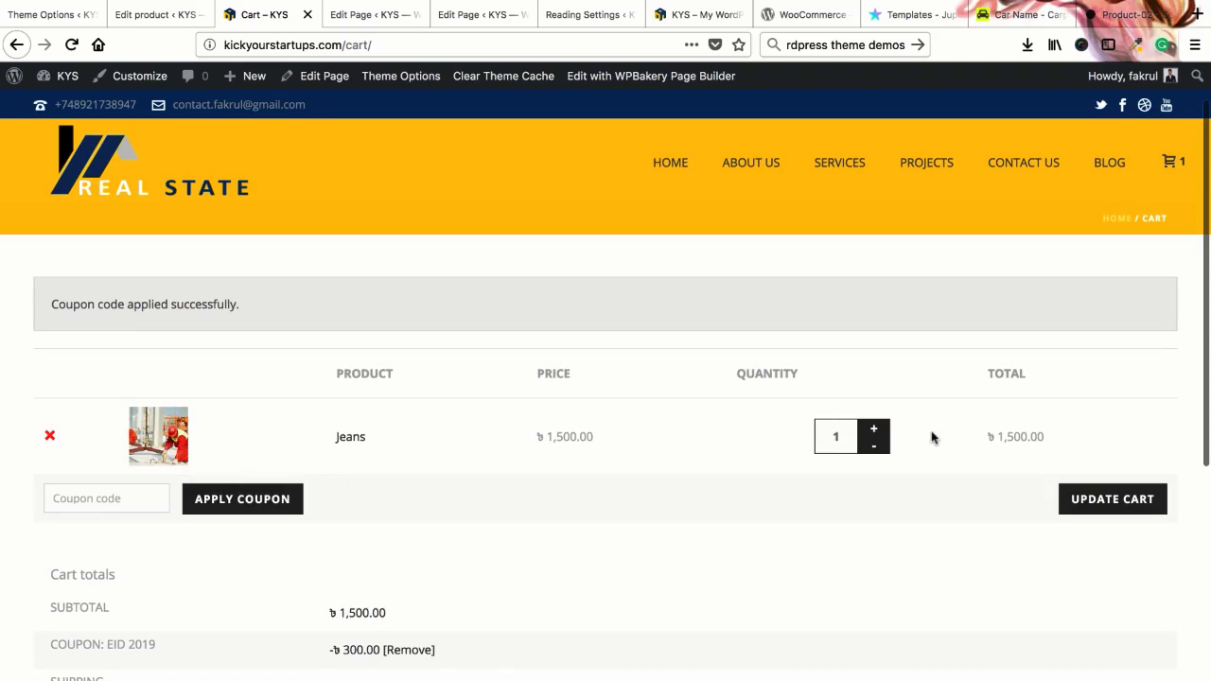
{"action": "scroll", "coordinate": [562, 441], "scroll_direction": "down", "scroll_amount": 3}
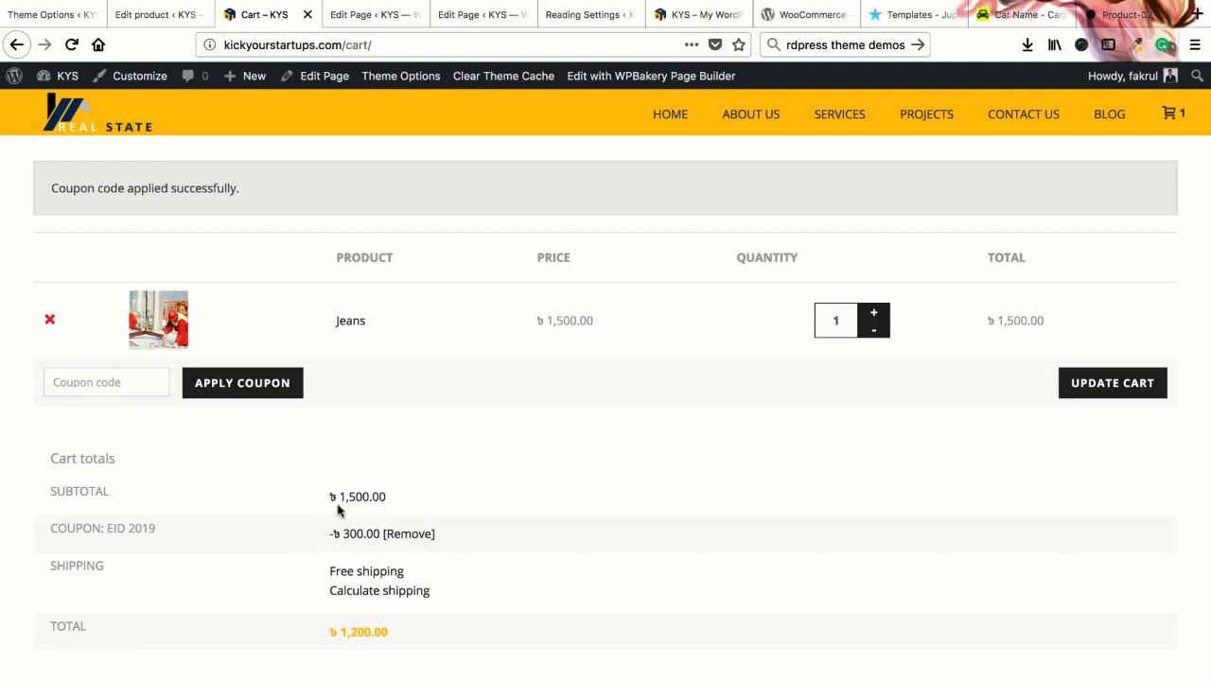
{"action": "scroll", "coordinate": [181, 489], "scroll_direction": "down", "scroll_amount": 1}
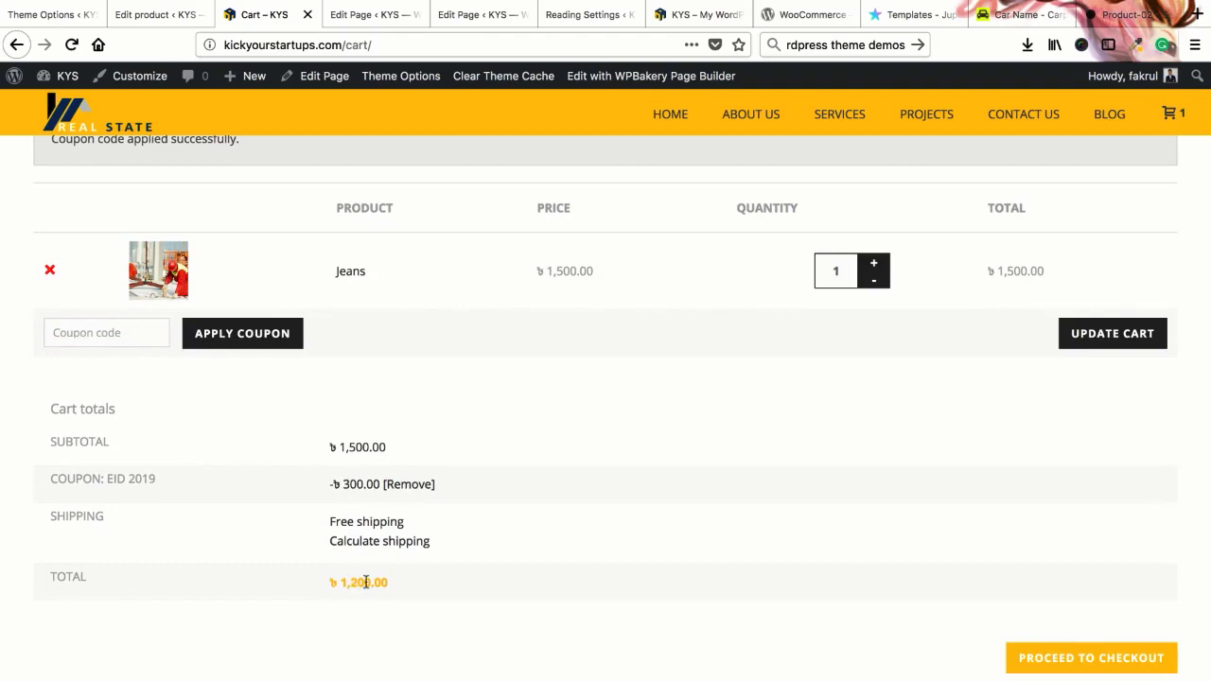
{"action": "left_click", "coordinate": [418, 488]}
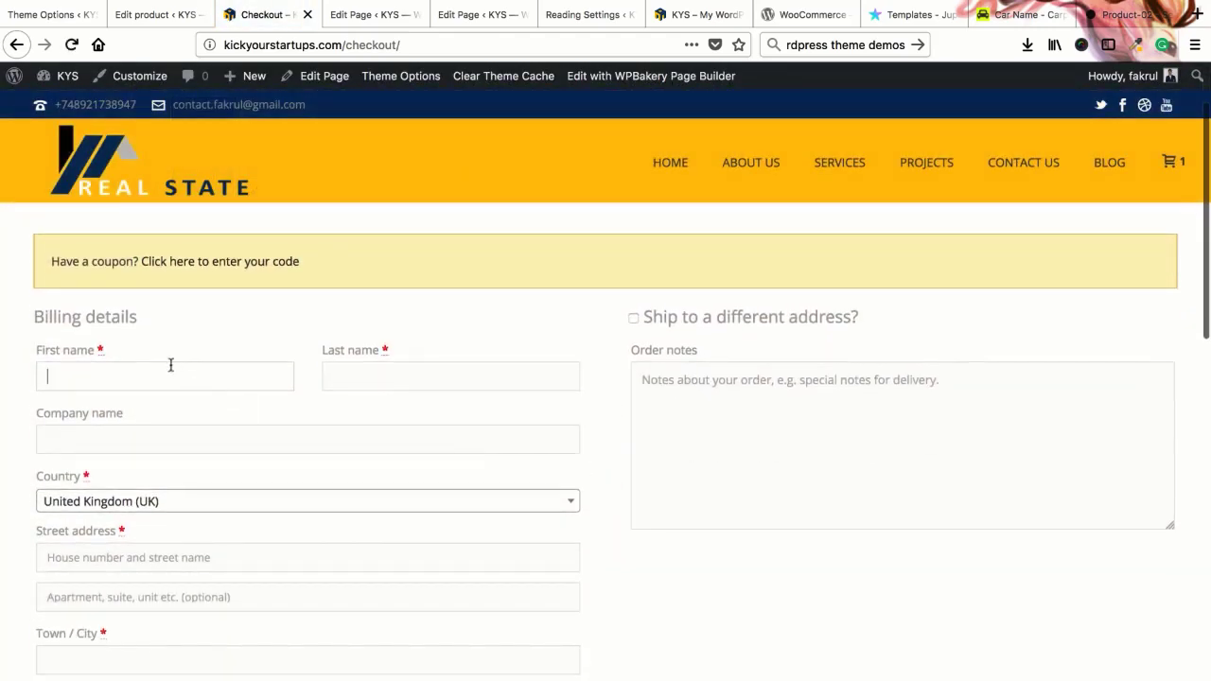
Step: Try the checkout payment methods, select Direct bank transfer, and accept the terms & conditions
{"action": "scroll", "coordinate": [375, 508], "scroll_direction": "down", "scroll_amount": 5}
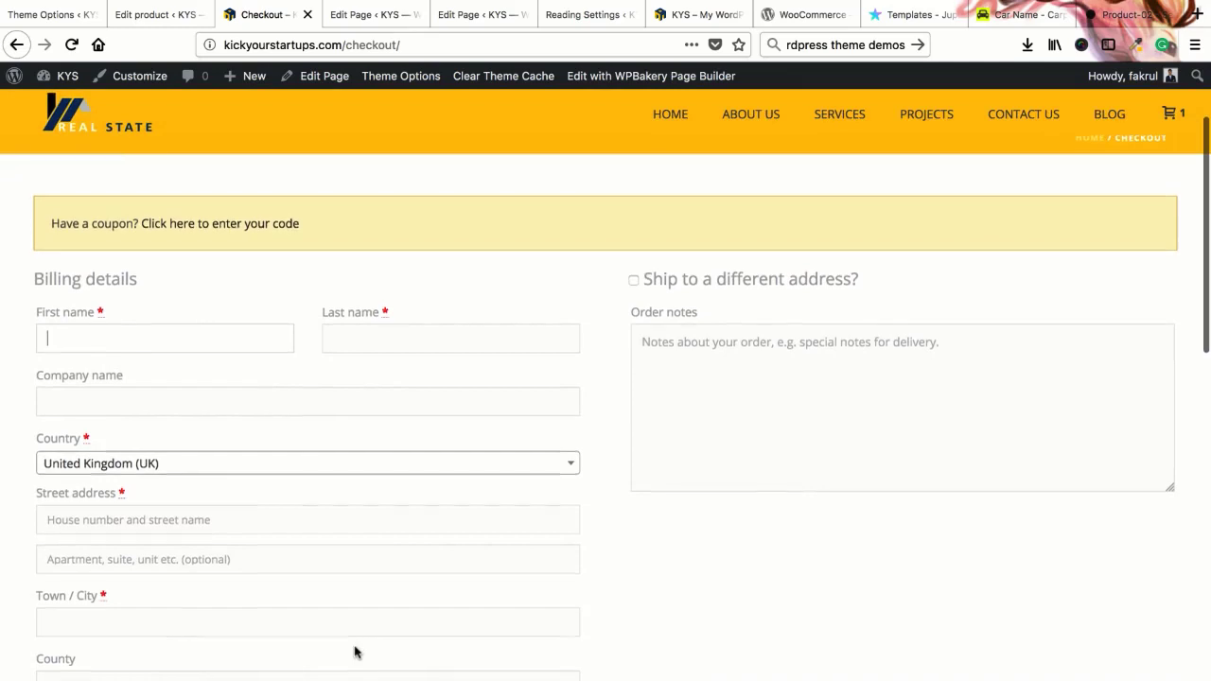
{"action": "scroll", "coordinate": [355, 647], "scroll_direction": "down", "scroll_amount": 4}
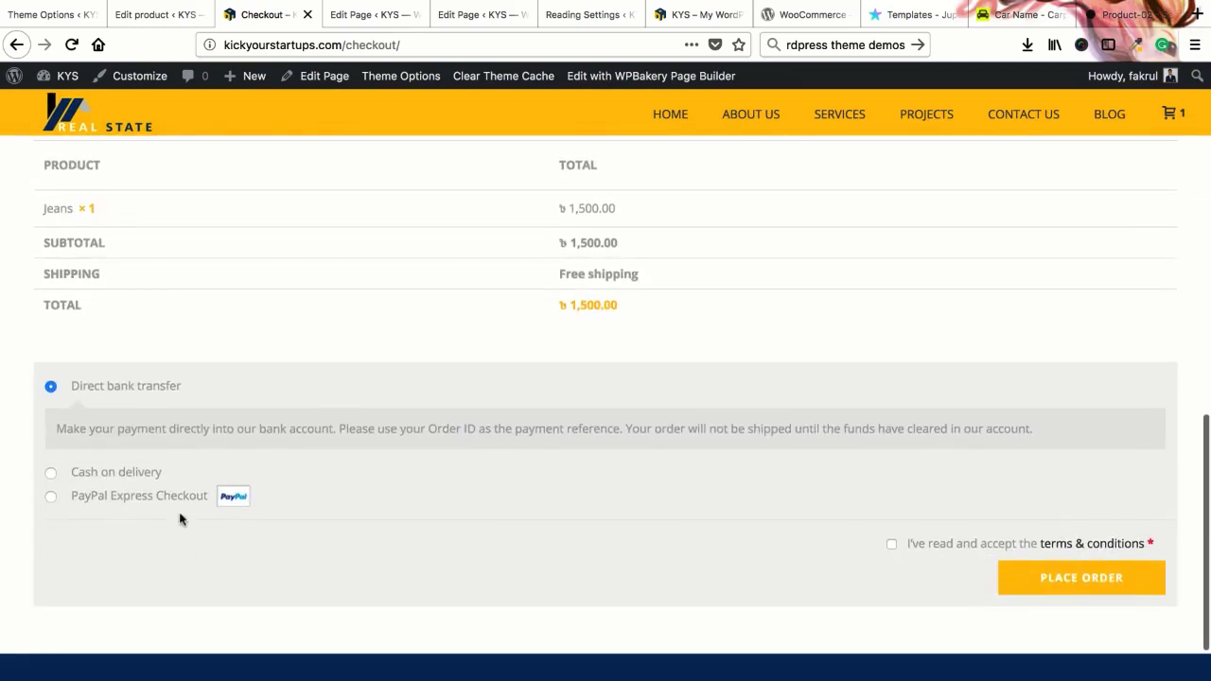
{"action": "left_click", "coordinate": [122, 473]}
{"action": "left_click", "coordinate": [118, 499]}
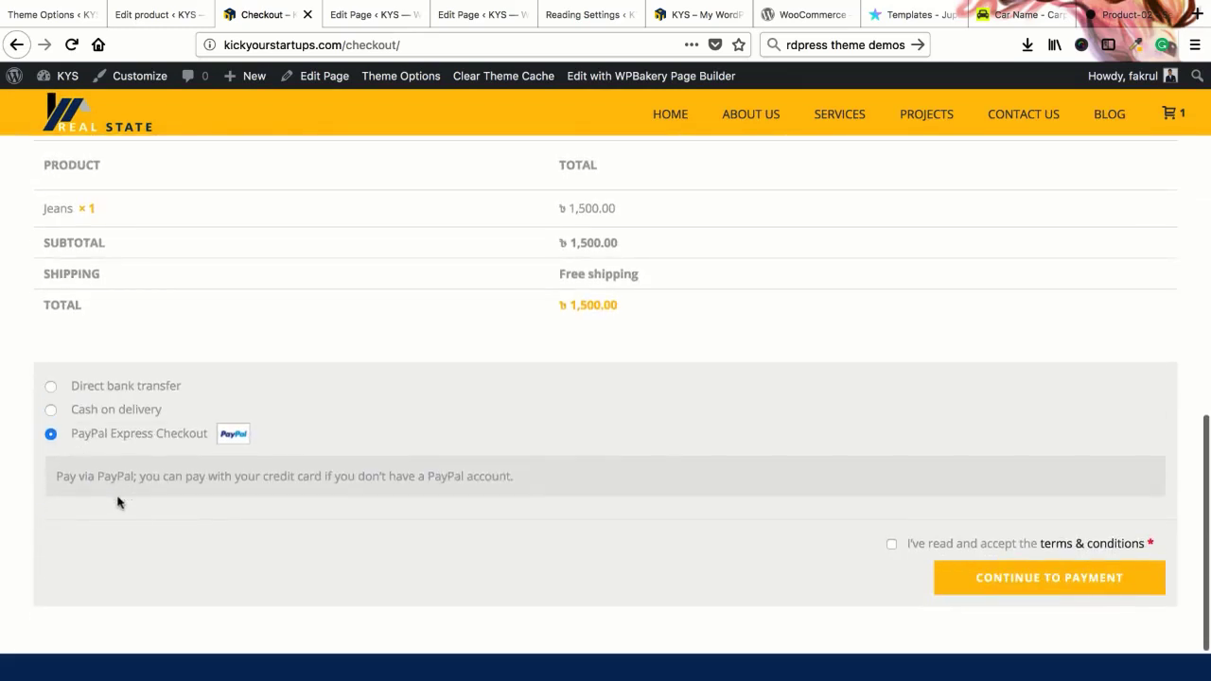
{"action": "left_click", "coordinate": [114, 390]}
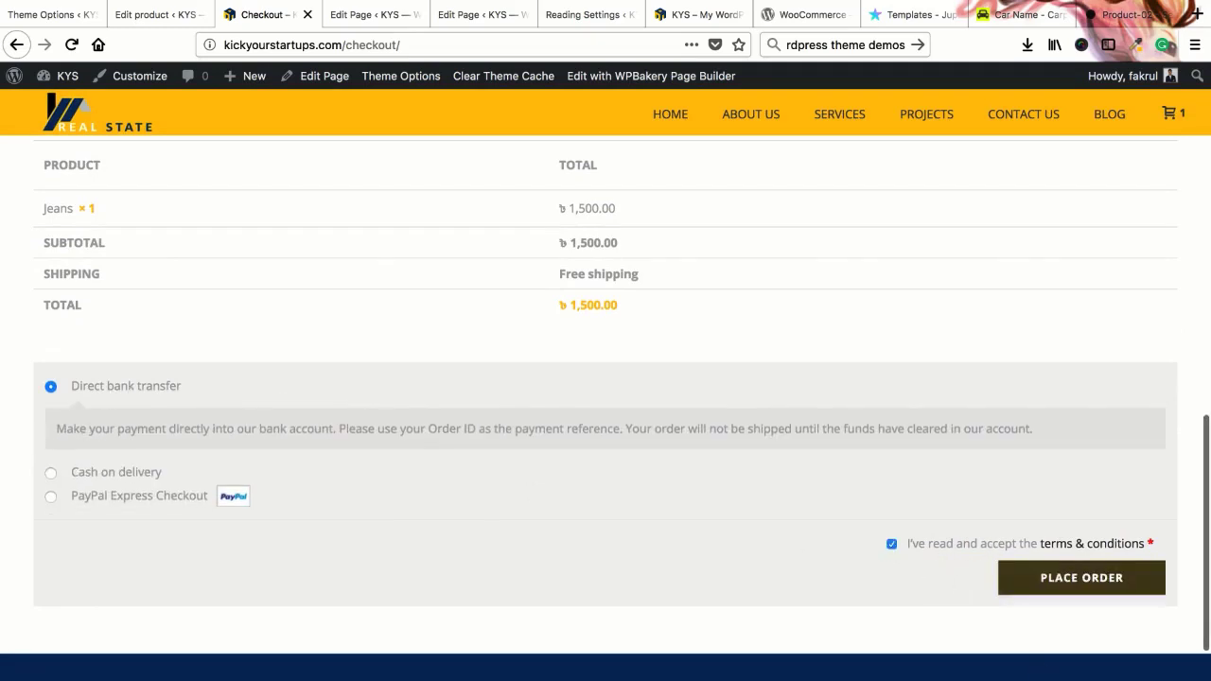
Step: Expand the coupon code entry on the checkout page and examine the billing details and order sections
{"action": "scroll", "coordinate": [553, 466], "scroll_direction": "up", "scroll_amount": 15}
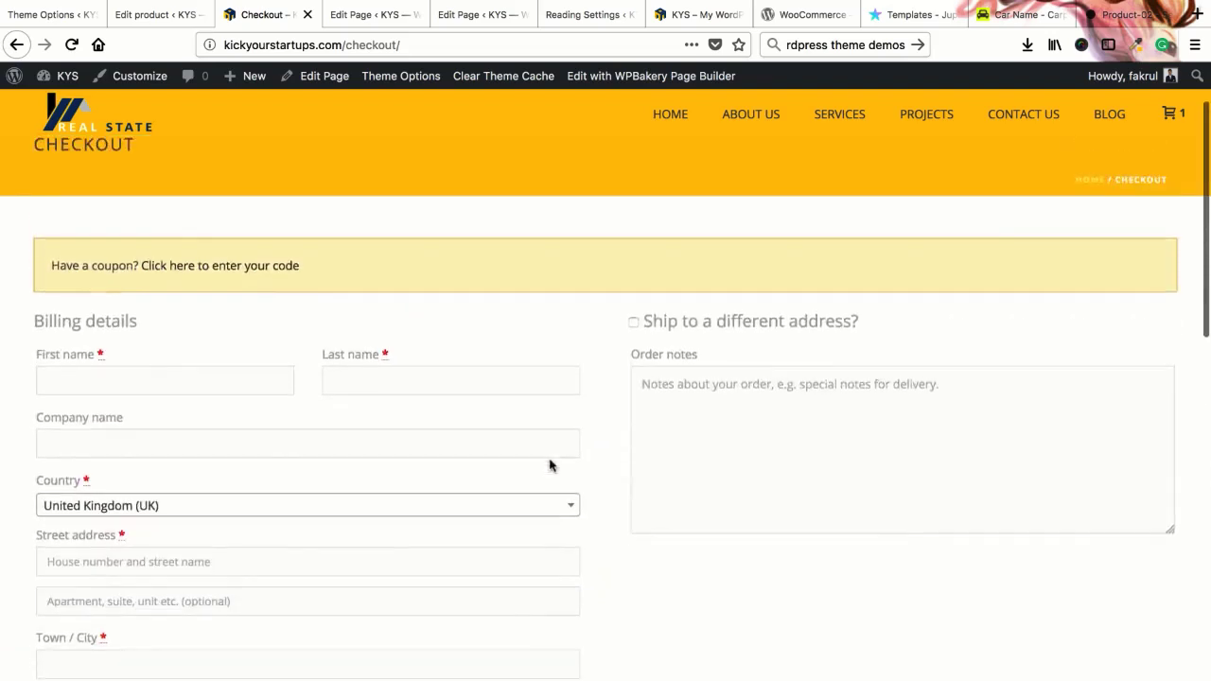
{"action": "scroll", "coordinate": [549, 465], "scroll_direction": "down", "scroll_amount": 3}
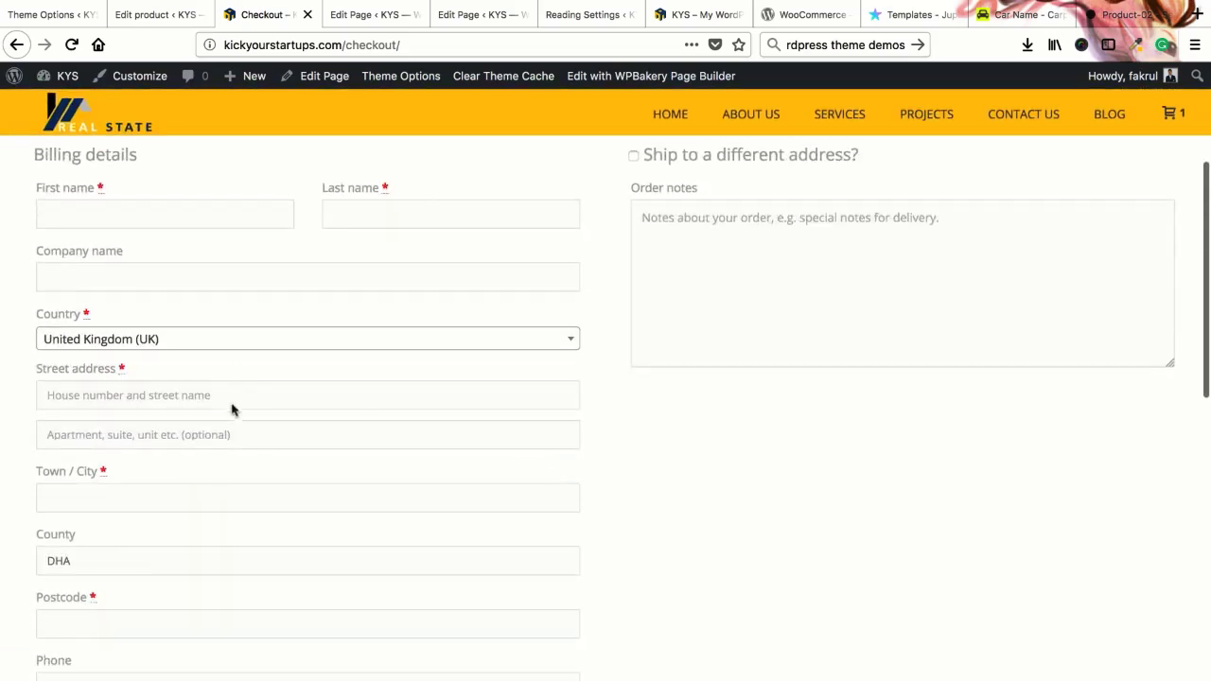
{"action": "scroll", "coordinate": [232, 409], "scroll_direction": "up", "scroll_amount": 5}
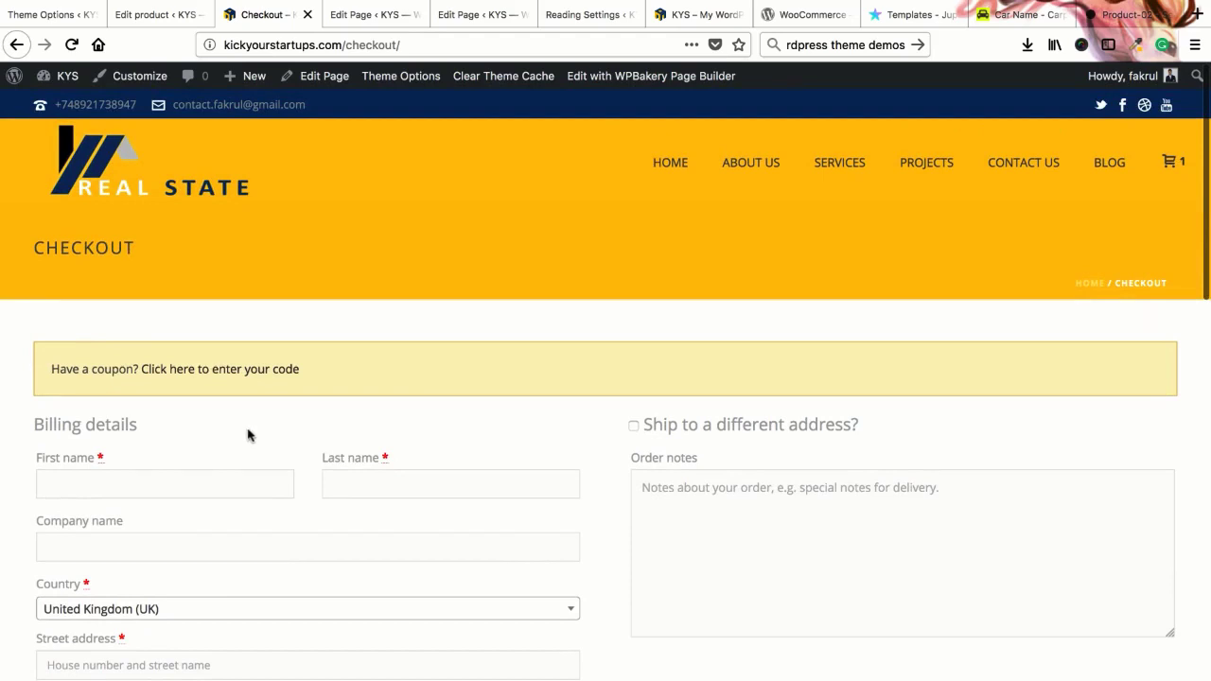
{"action": "left_click", "coordinate": [190, 378]}
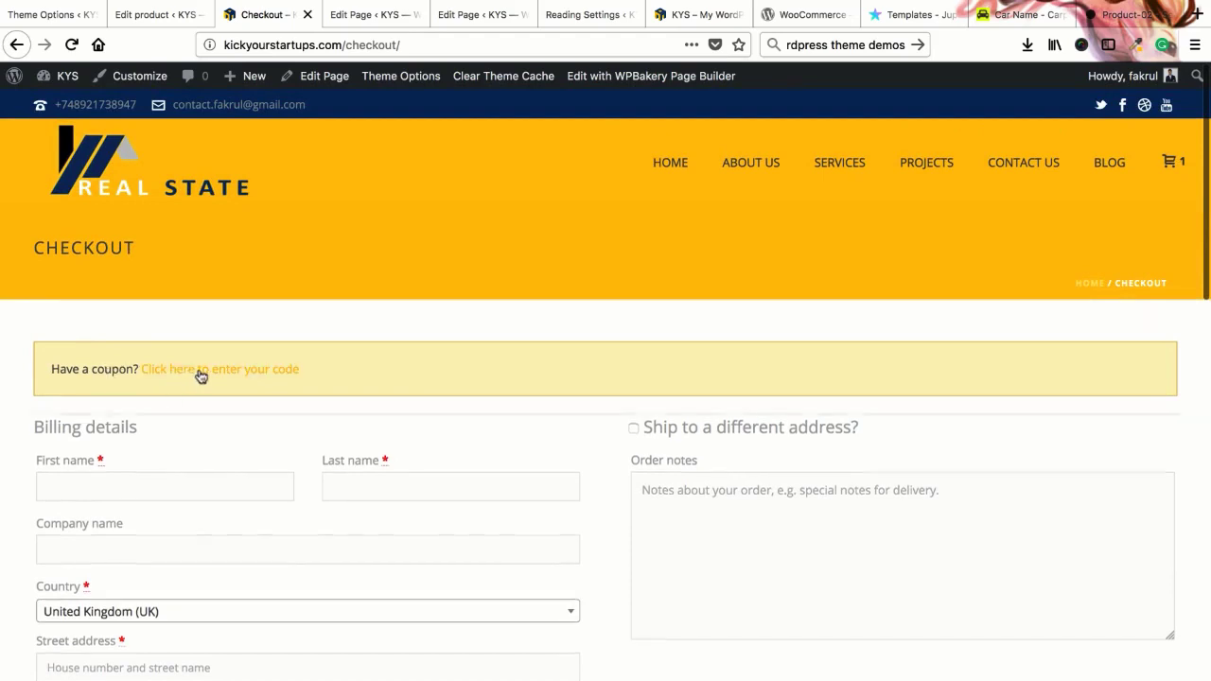
{"action": "left_click", "coordinate": [190, 453]}
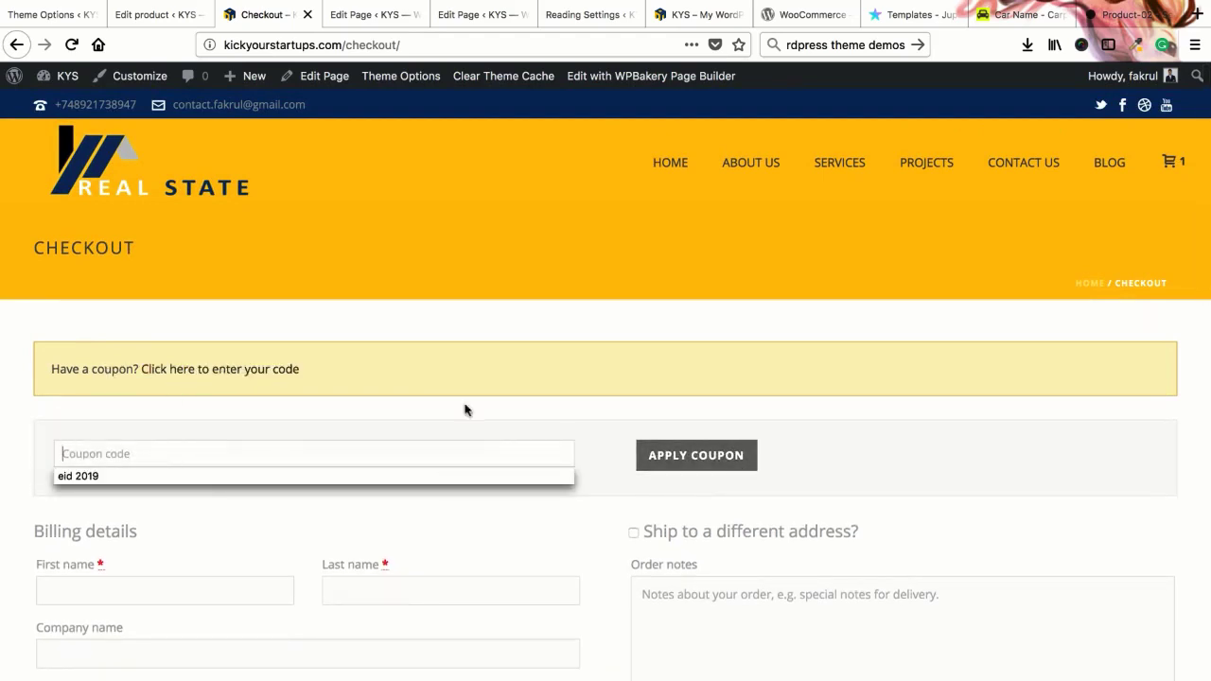
{"action": "left_click", "coordinate": [13, 411]}
{"action": "scroll", "coordinate": [476, 460], "scroll_direction": "down", "scroll_amount": 4}
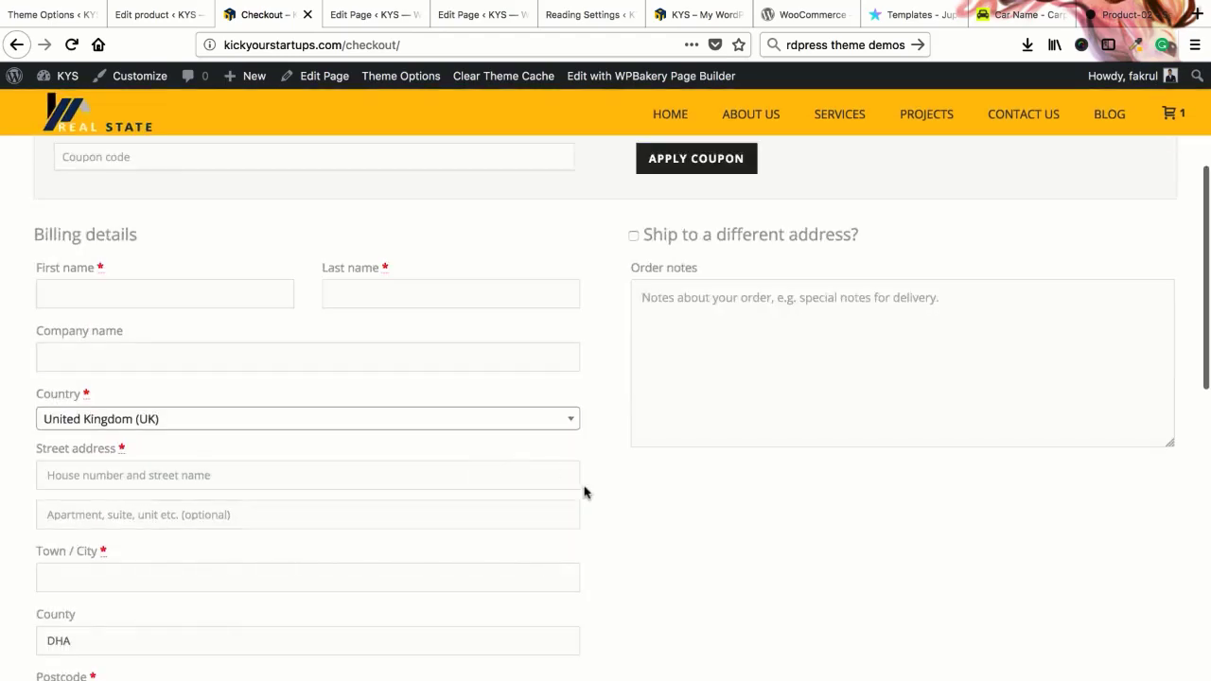
{"action": "scroll", "coordinate": [600, 492], "scroll_direction": "down", "scroll_amount": 6}
{"action": "scroll", "coordinate": [601, 490], "scroll_direction": "up", "scroll_amount": 10}
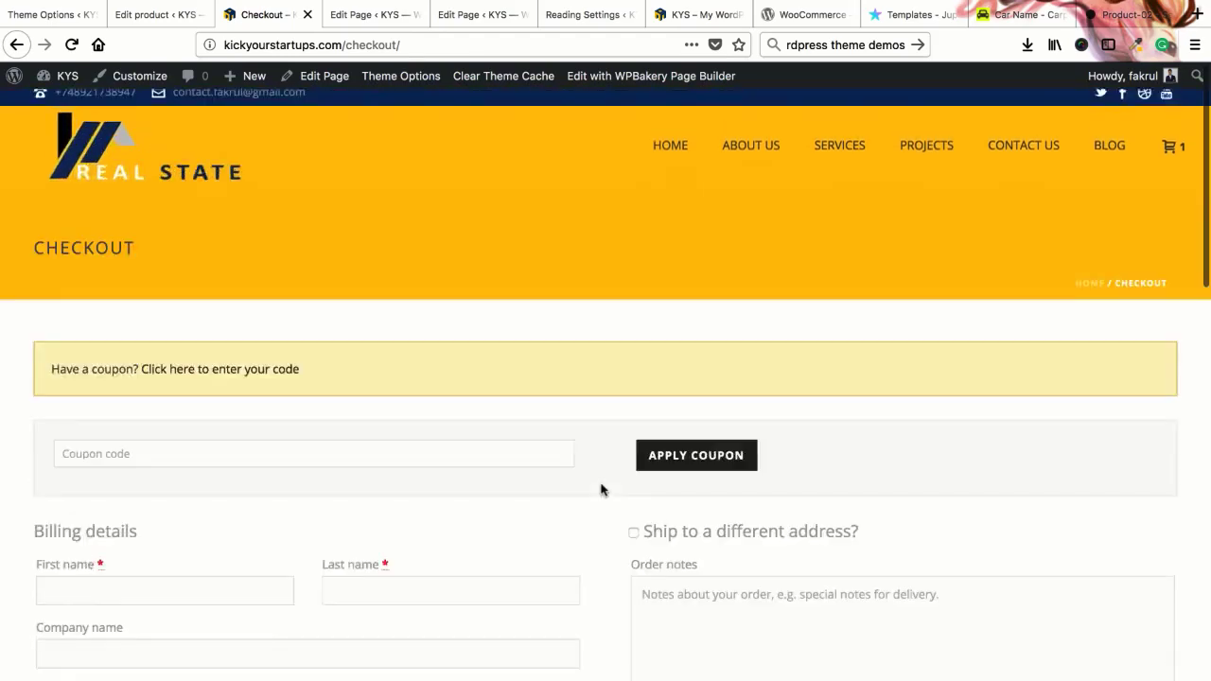
{"action": "scroll", "coordinate": [600, 489], "scroll_direction": "down", "scroll_amount": 10}
{"action": "scroll", "coordinate": [600, 488], "scroll_direction": "up", "scroll_amount": 10}
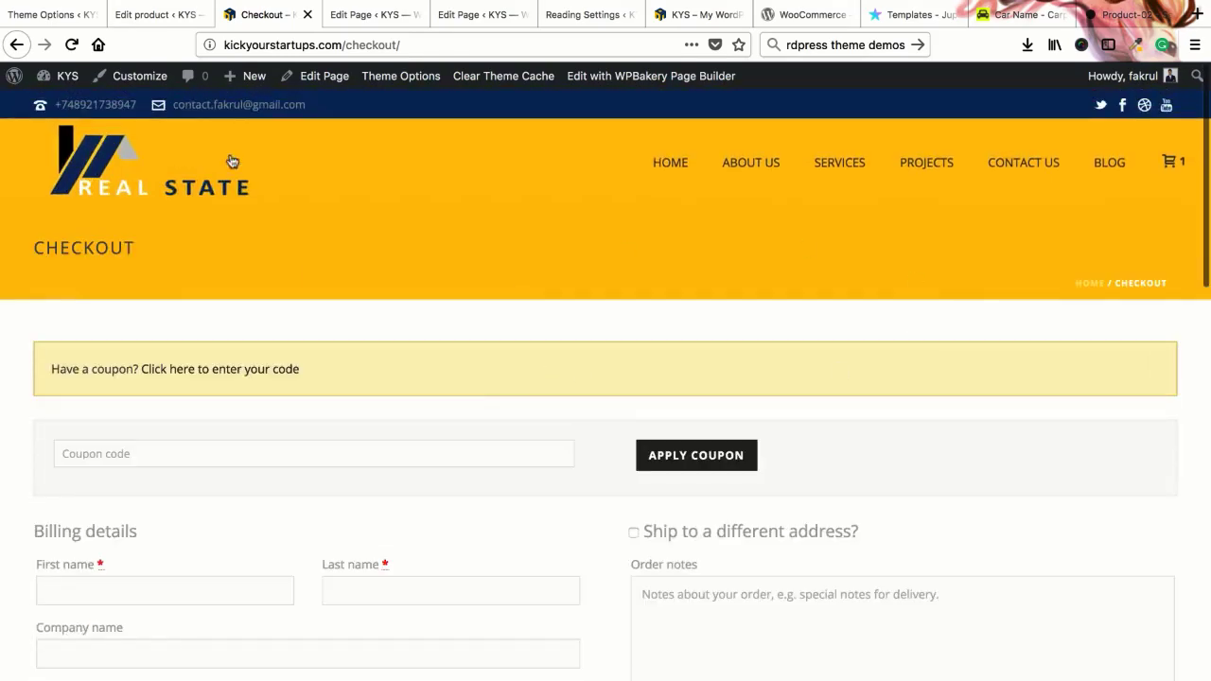
Step: Return to the Jeans product editor and review its product data and short description
{"action": "left_click", "coordinate": [157, 14]}
{"action": "scroll", "coordinate": [435, 473], "scroll_direction": "down", "scroll_amount": 8}
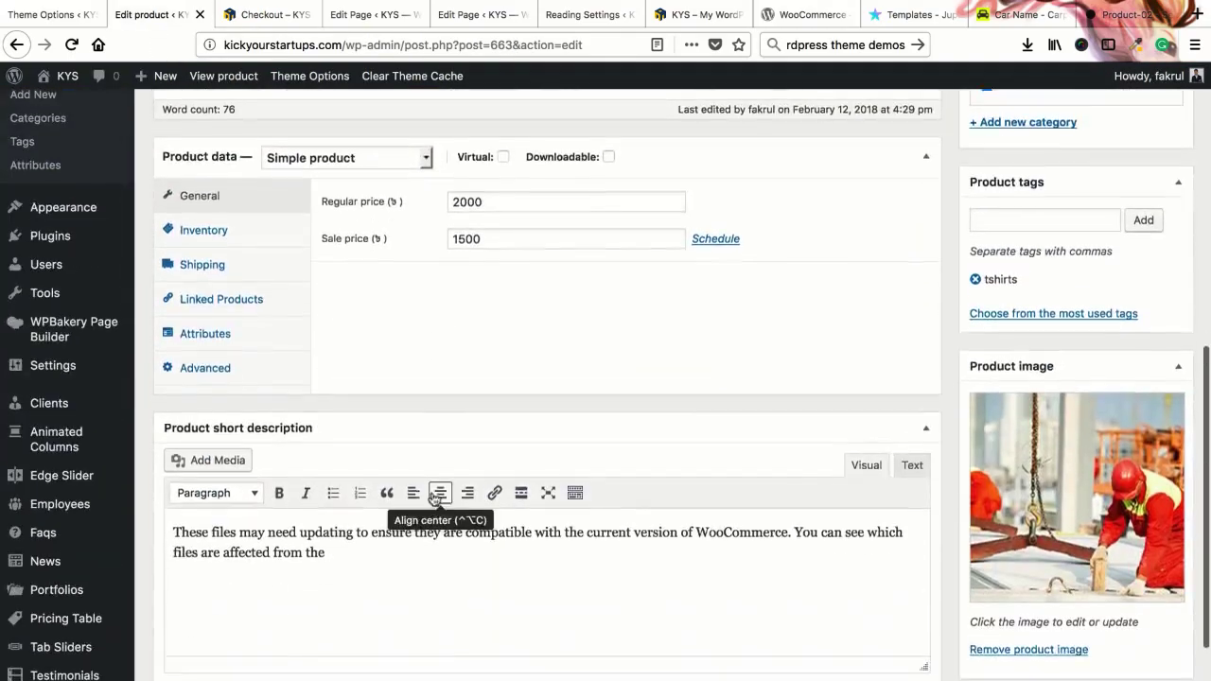